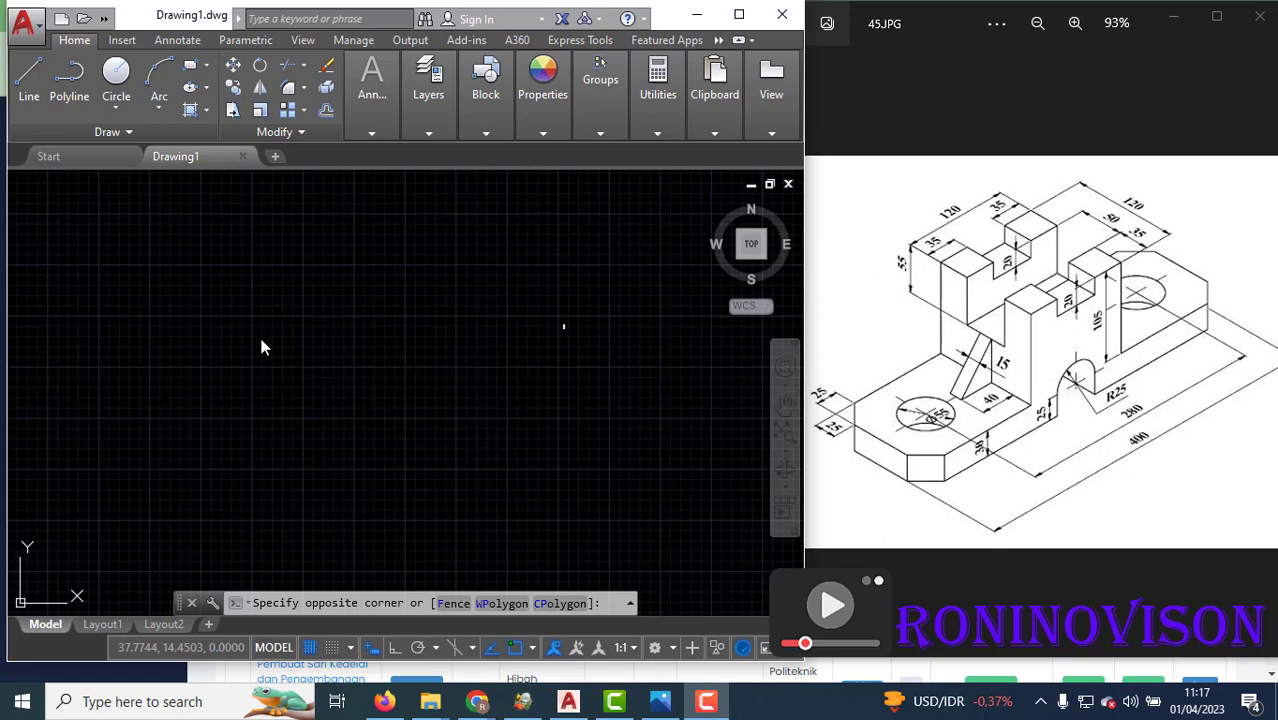
Clear the leftover selection, then close the mistakenly opened DesignCenter palette and clear stray input.
left_click(206, 466)
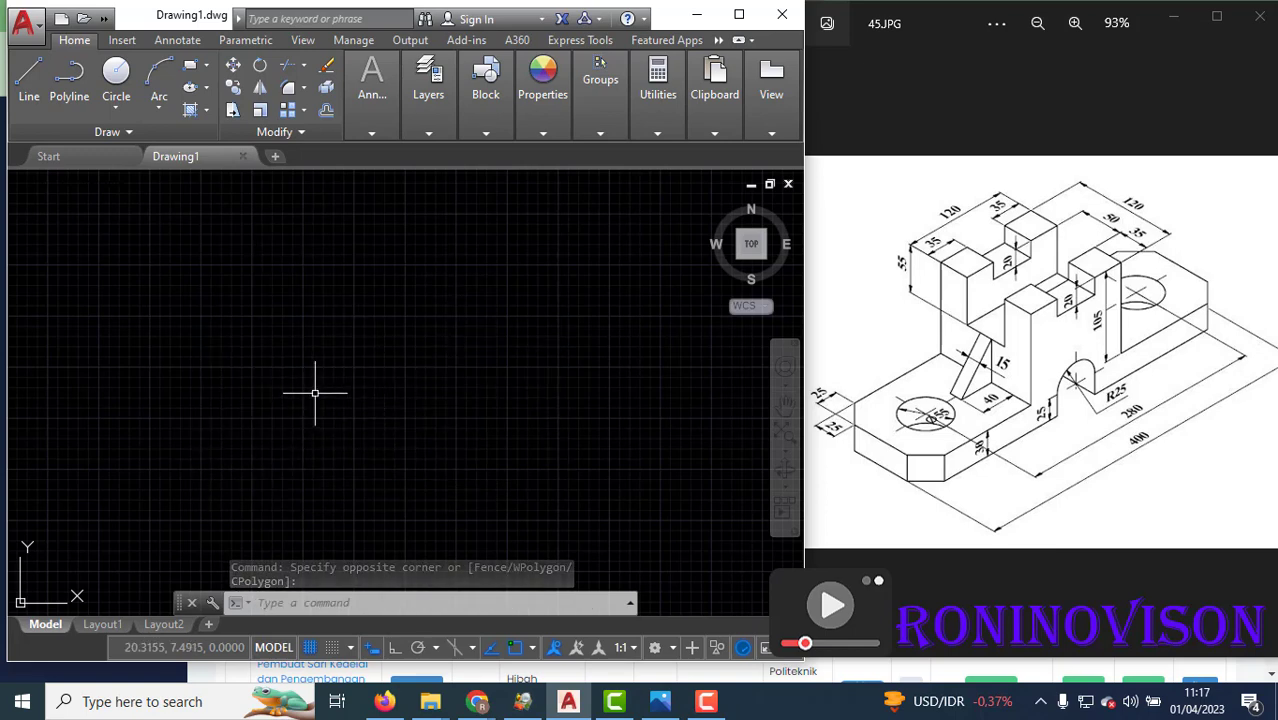
type("dc")
key("Return")
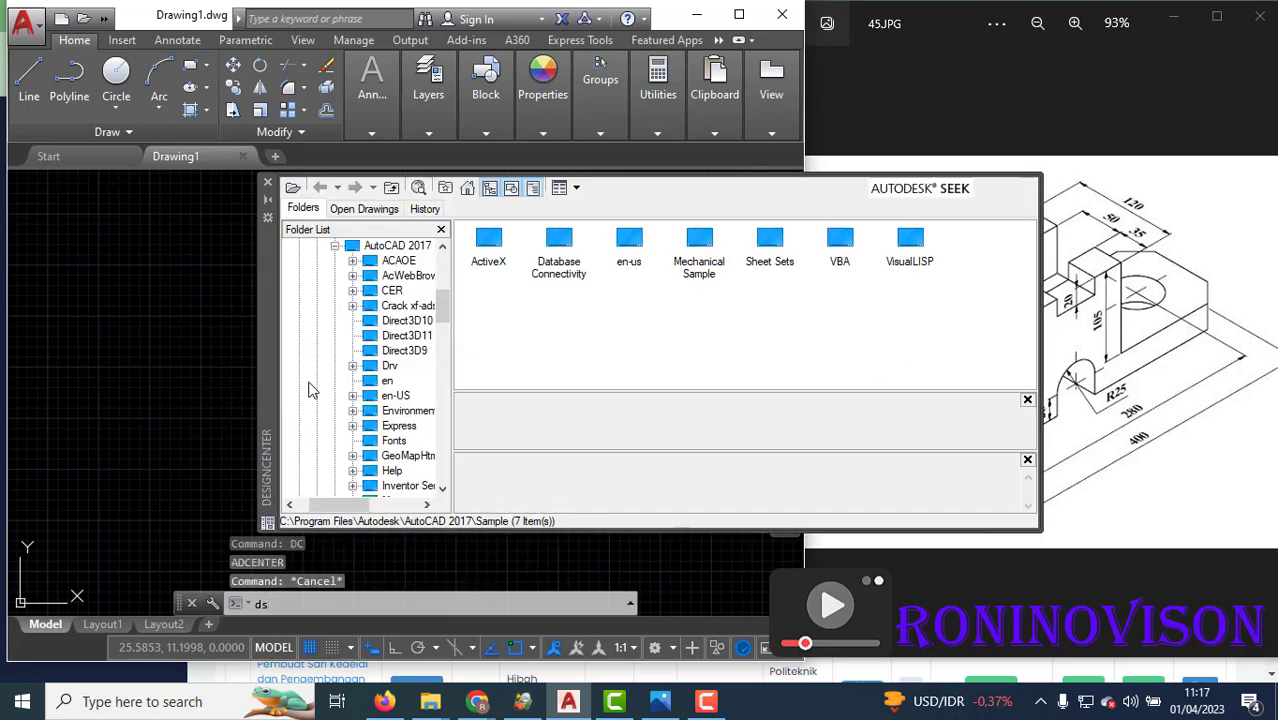
type("ds")
left_click(267, 185)
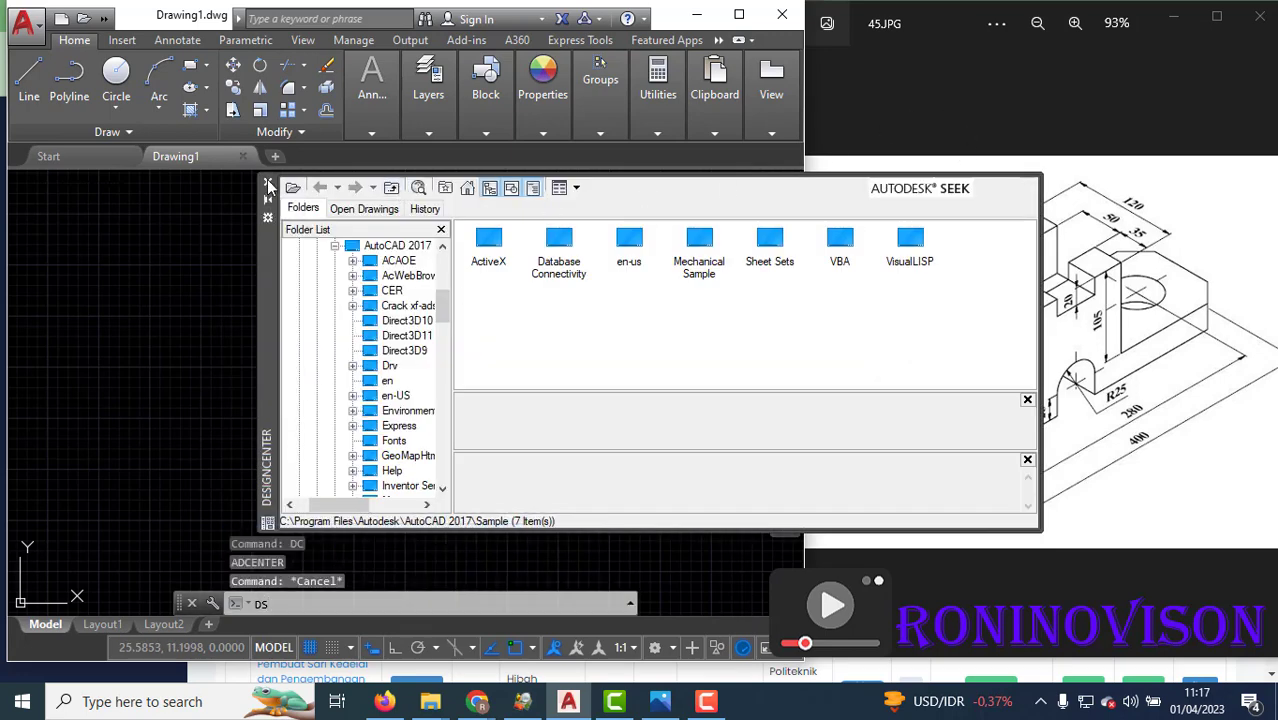
key("Escape")
type("d")
key("BackSpace")
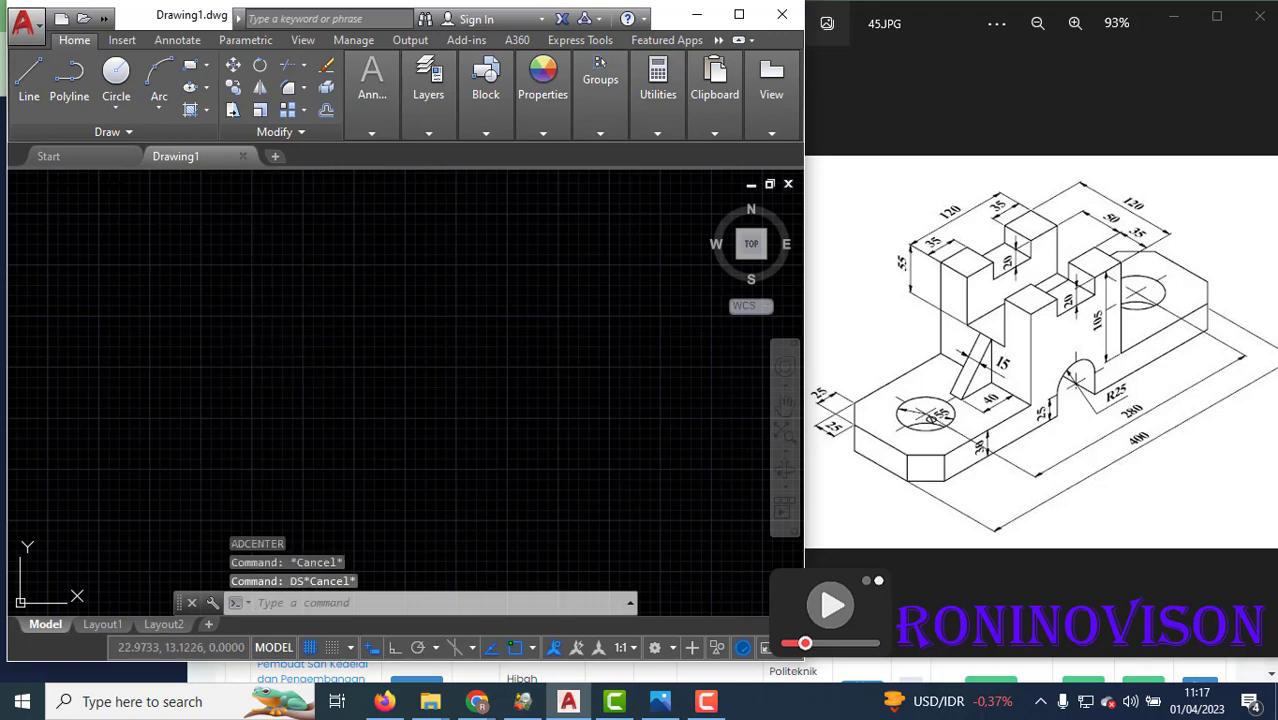
In Drafting Settings (DS), set the snap type to Isometric and apply it.
type("ds")
key("Return")
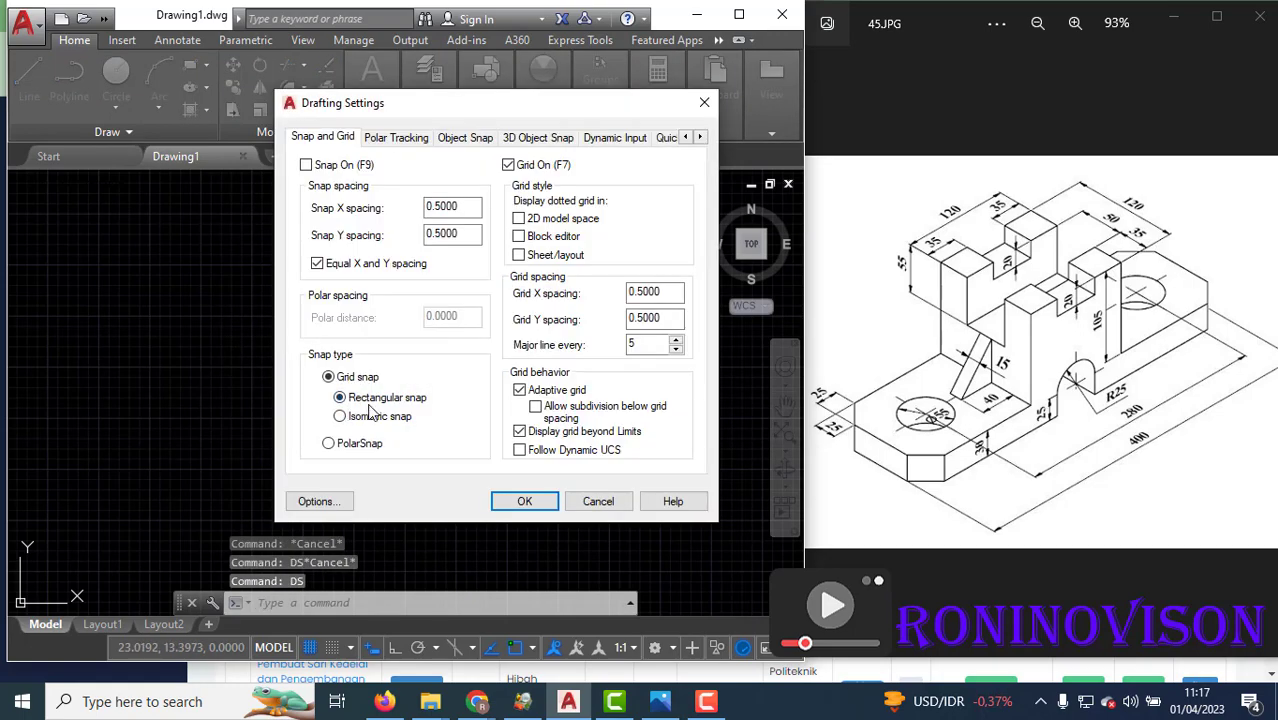
left_click(341, 417)
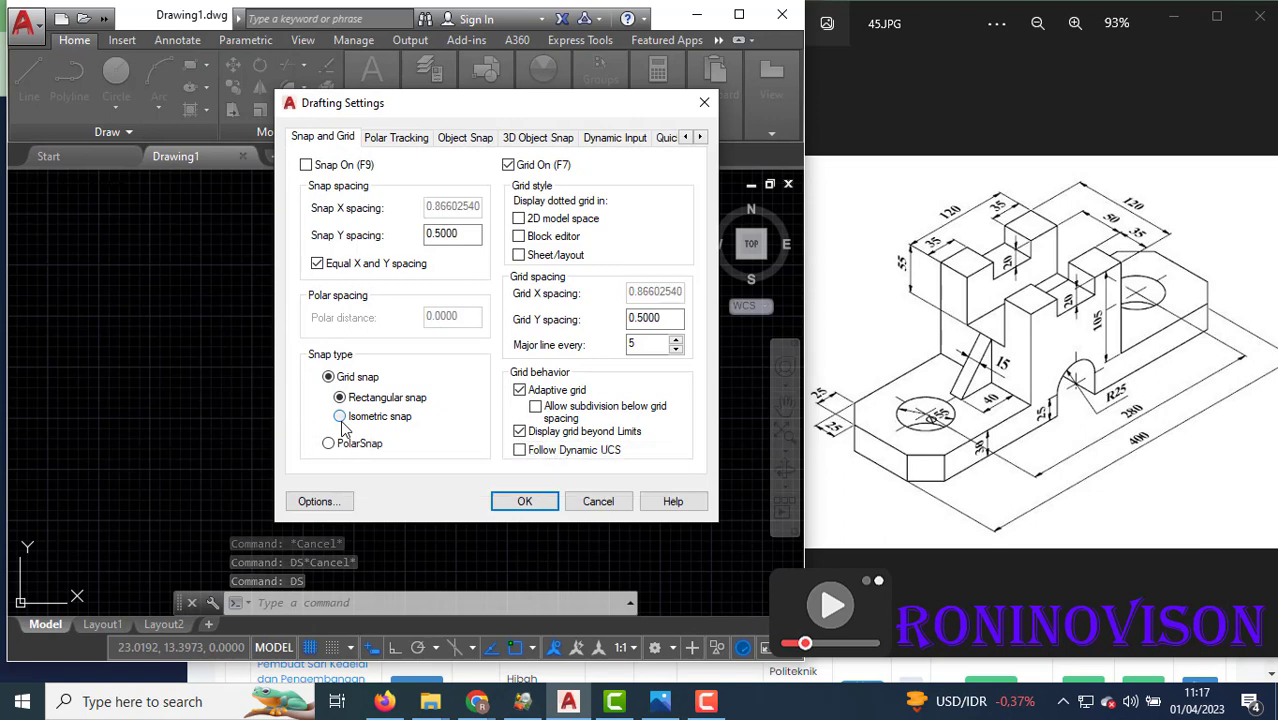
left_click(522, 502)
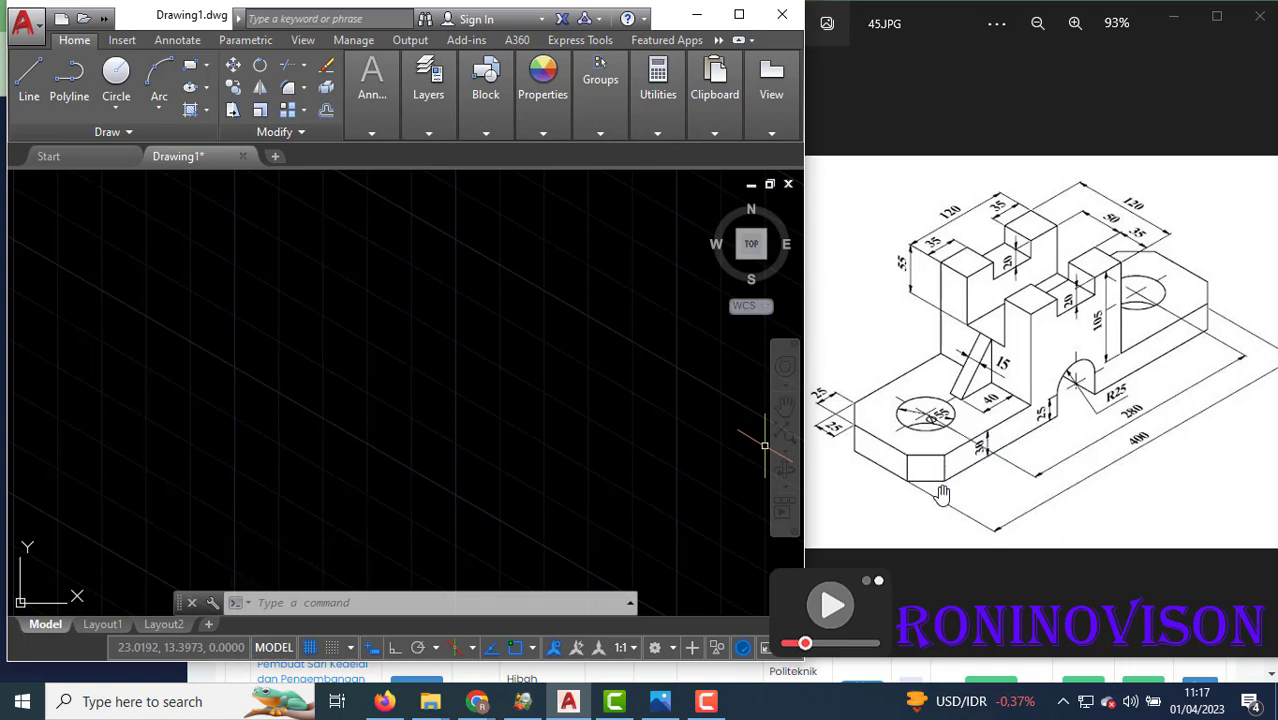
Start a line with Ortho on, cycle to the right isoplane, and draw the first vertical edge.
type("l")
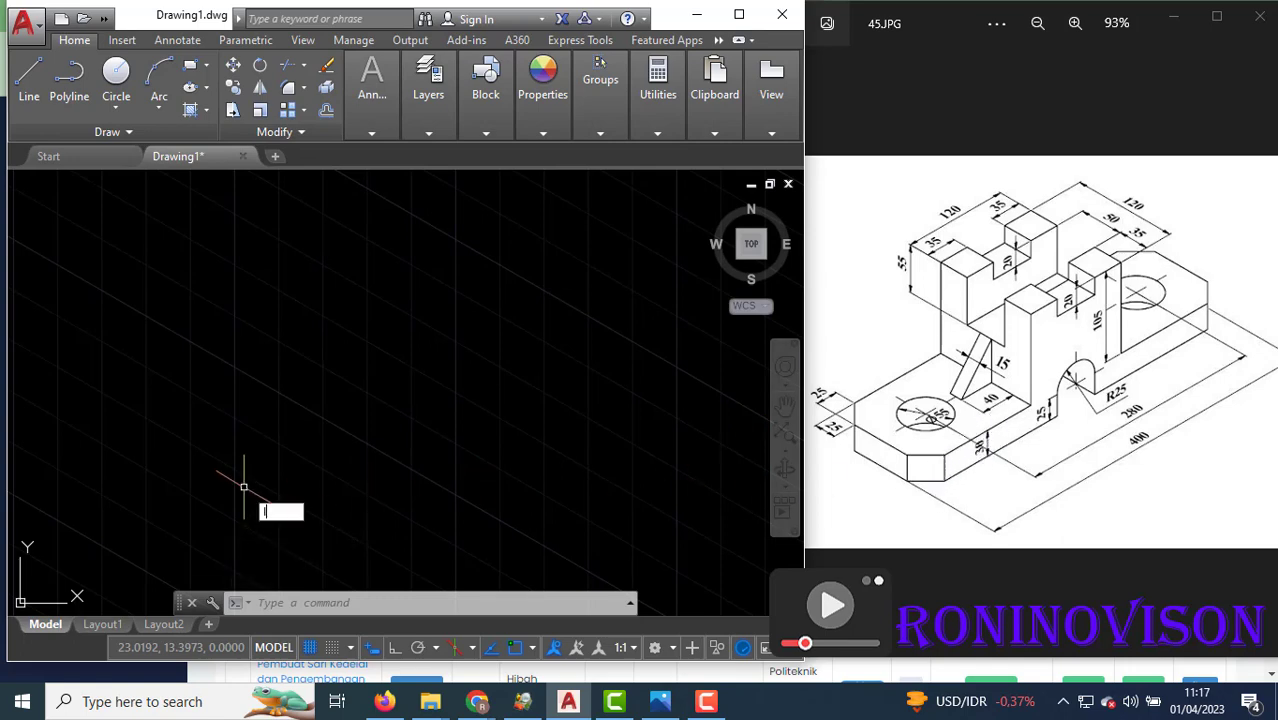
key("Return")
left_click(325, 489)
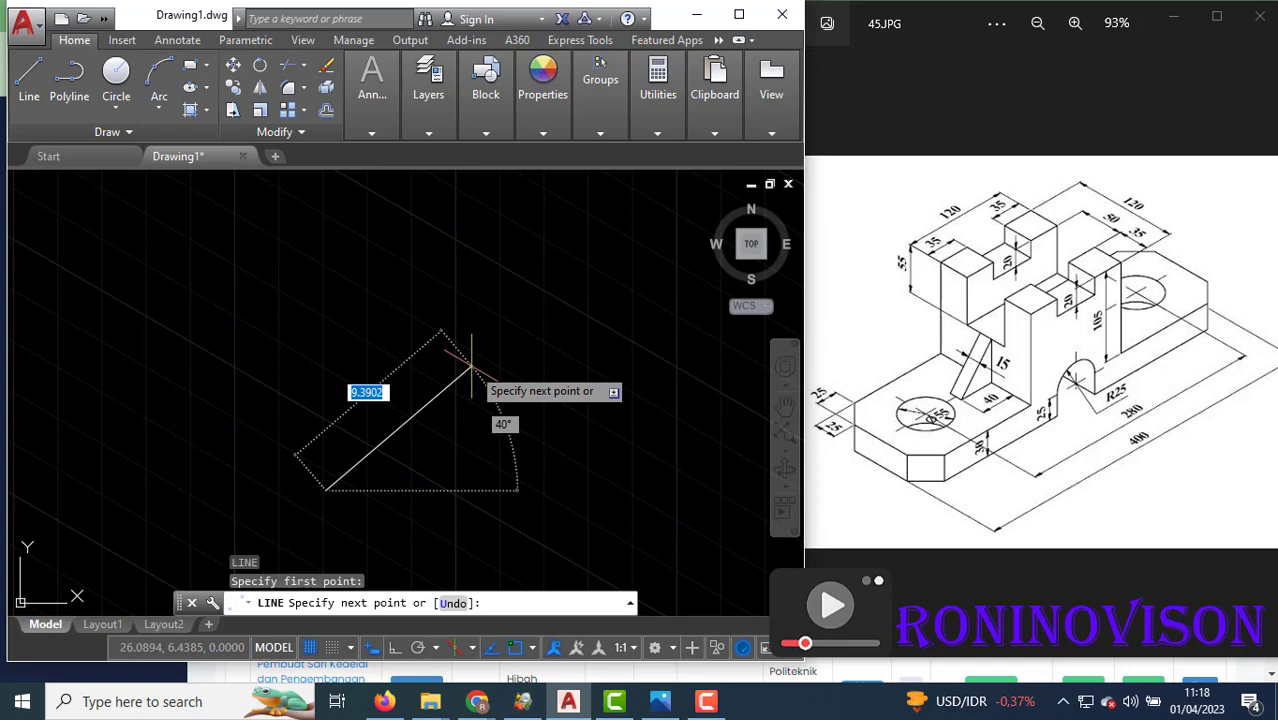
key("F8")
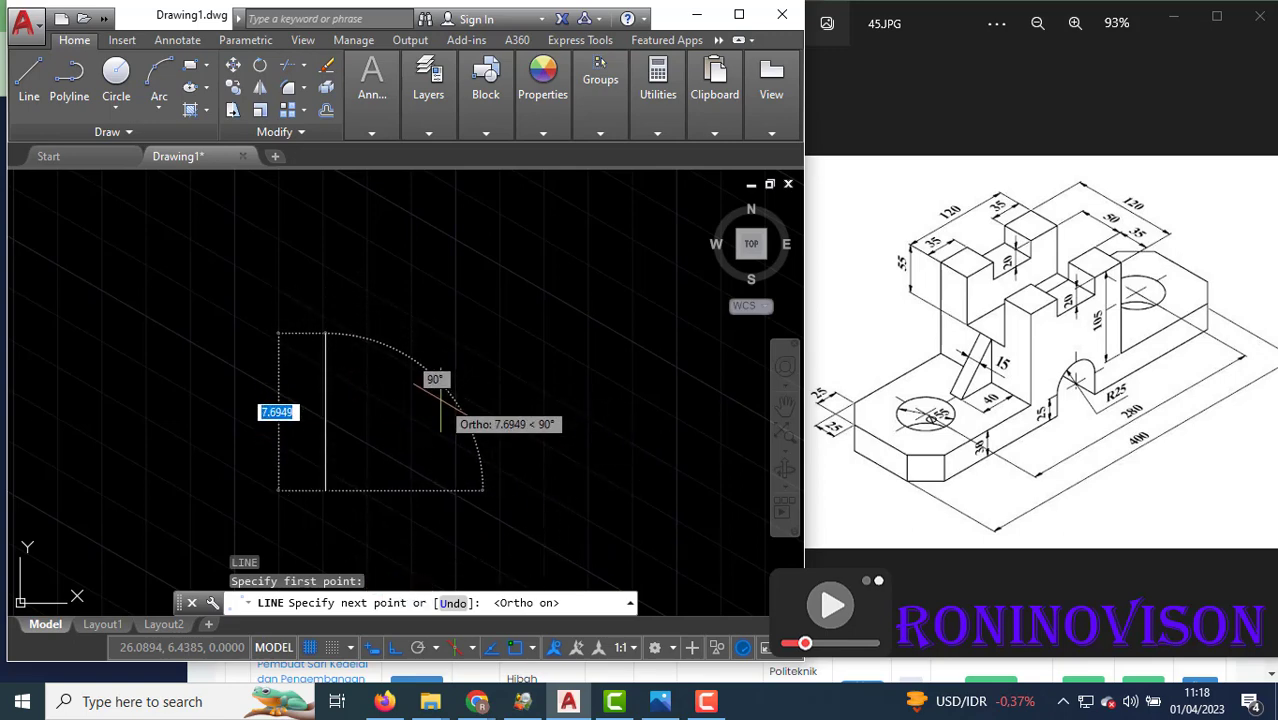
key("F5")
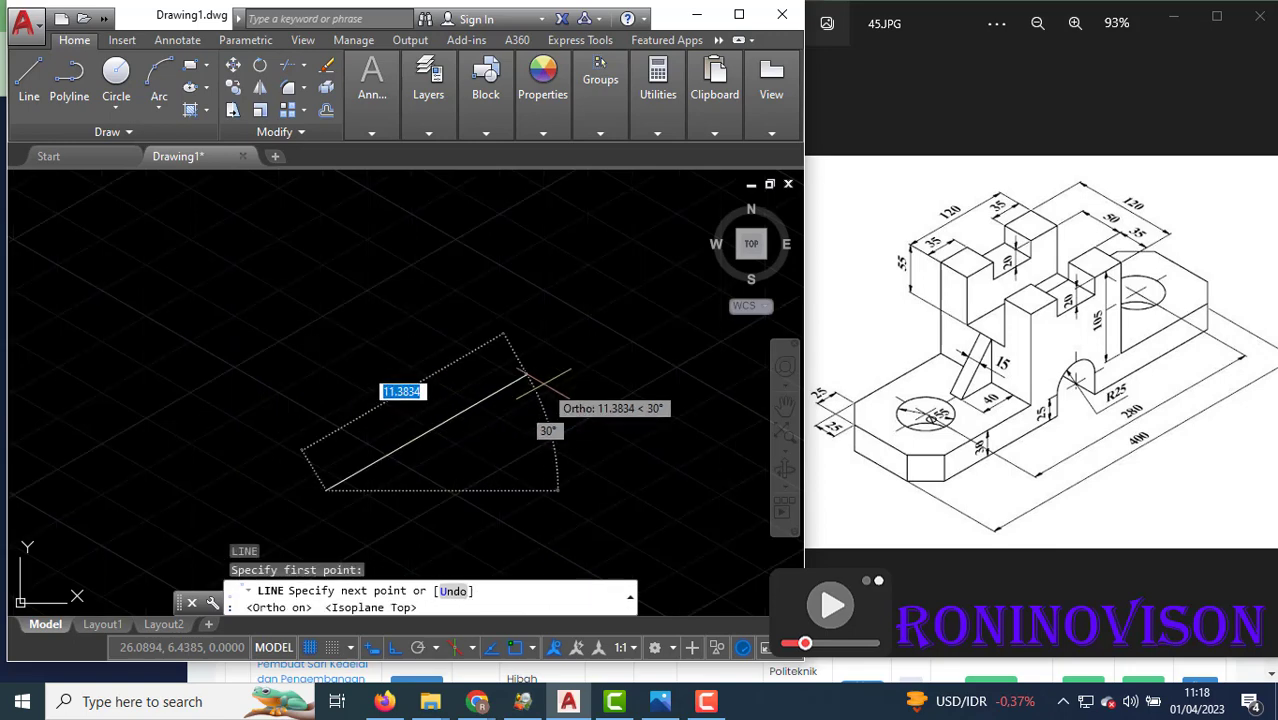
key("F5")
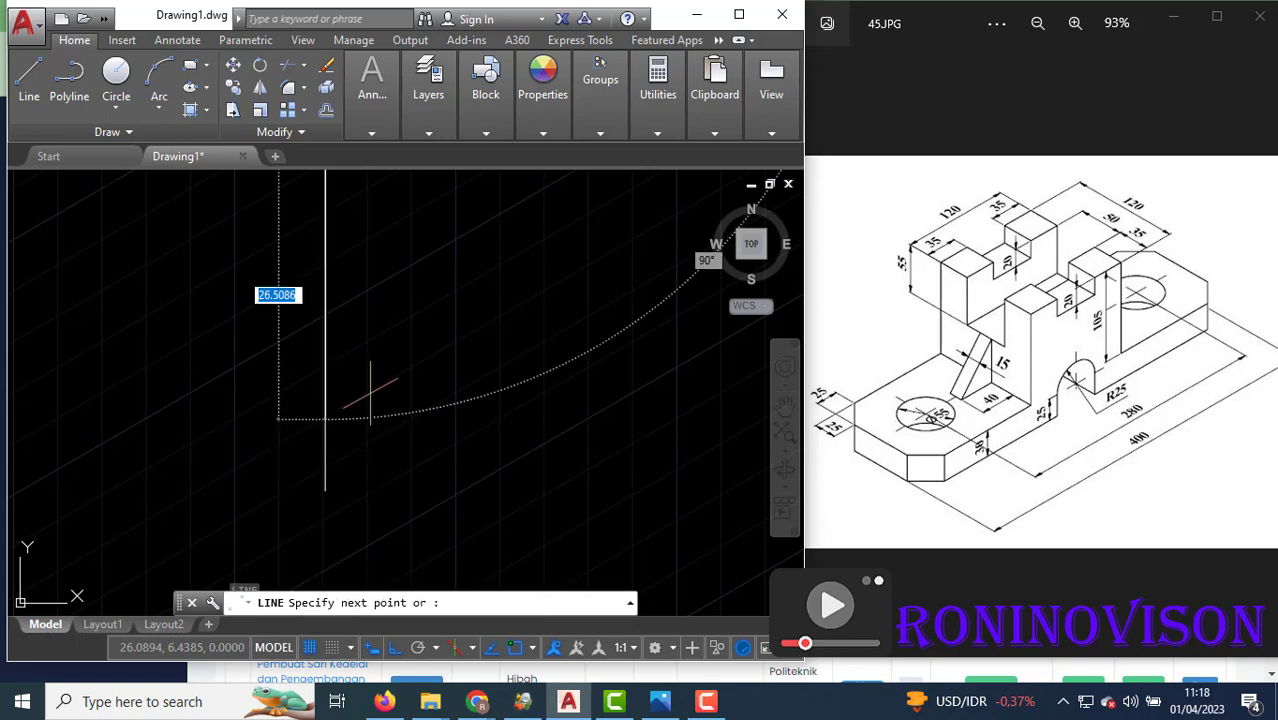
type("30")
scroll(600, 360, "down", 2)
scroll(560, 400, "down", 2)
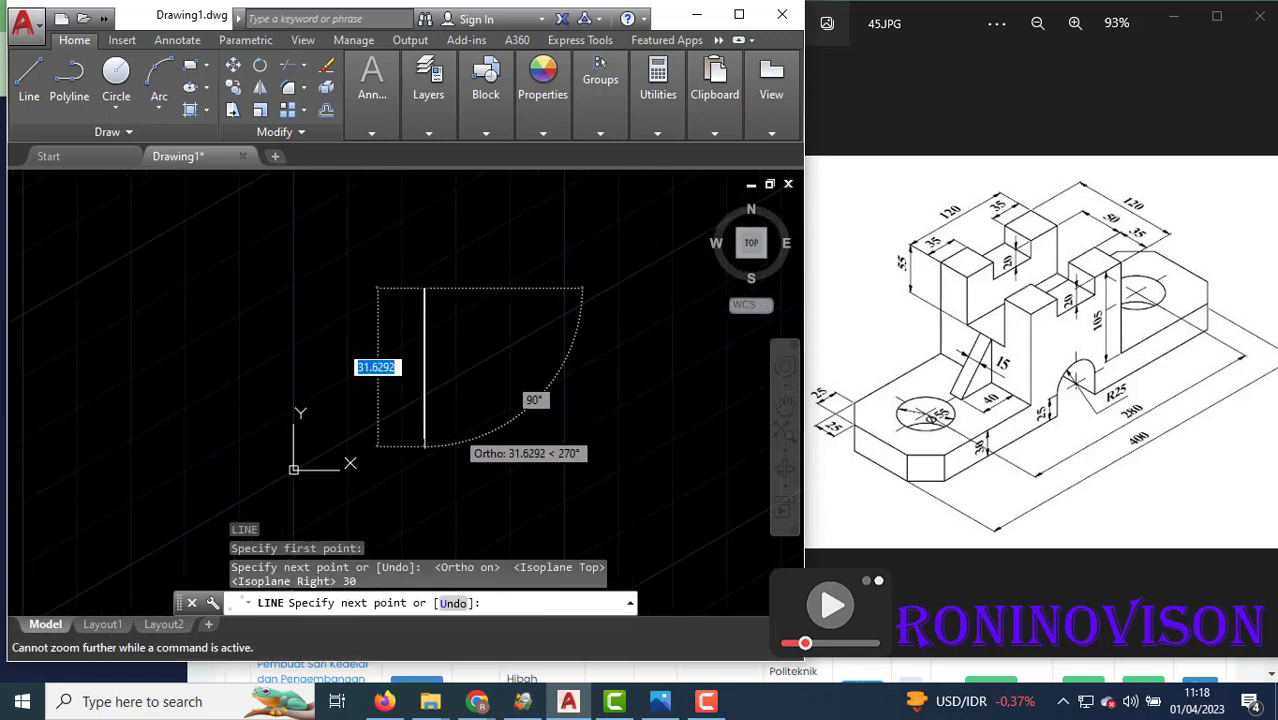
scroll(361, 330, "up", 3)
left_click(361, 330)
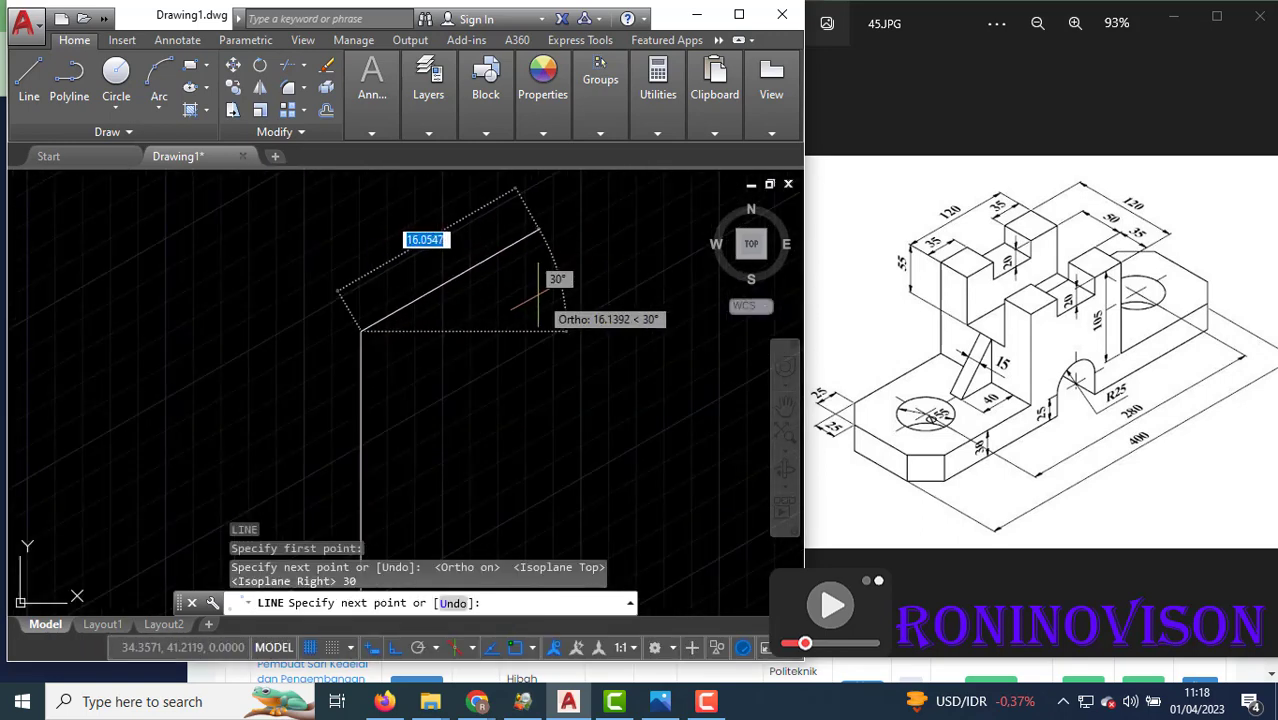
middle_click_drag(540, 300, 606, 288)
Cancel the running LINE command so only the vertical edge remains.
scroll(620, 320, "up", 2)
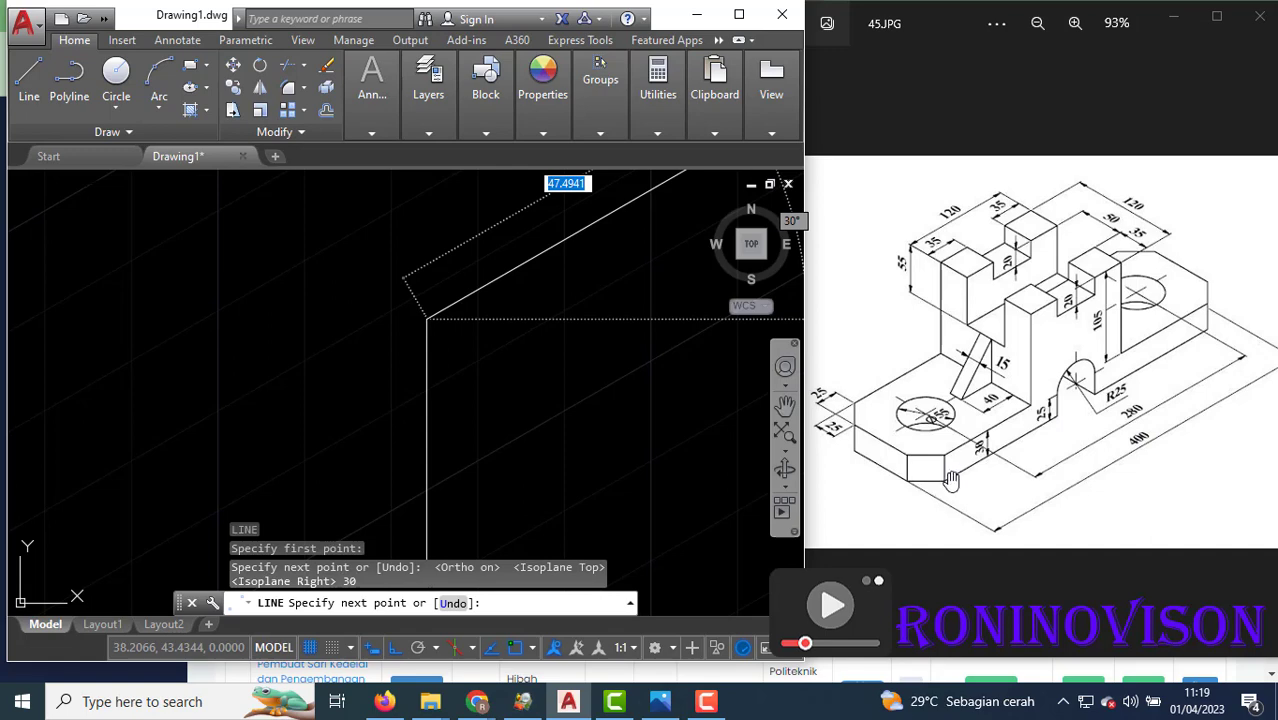
key("Escape")
Select the vertical line and start a Move, then cancel it, leaving the line in place.
scroll(348, 352, "down", 5)
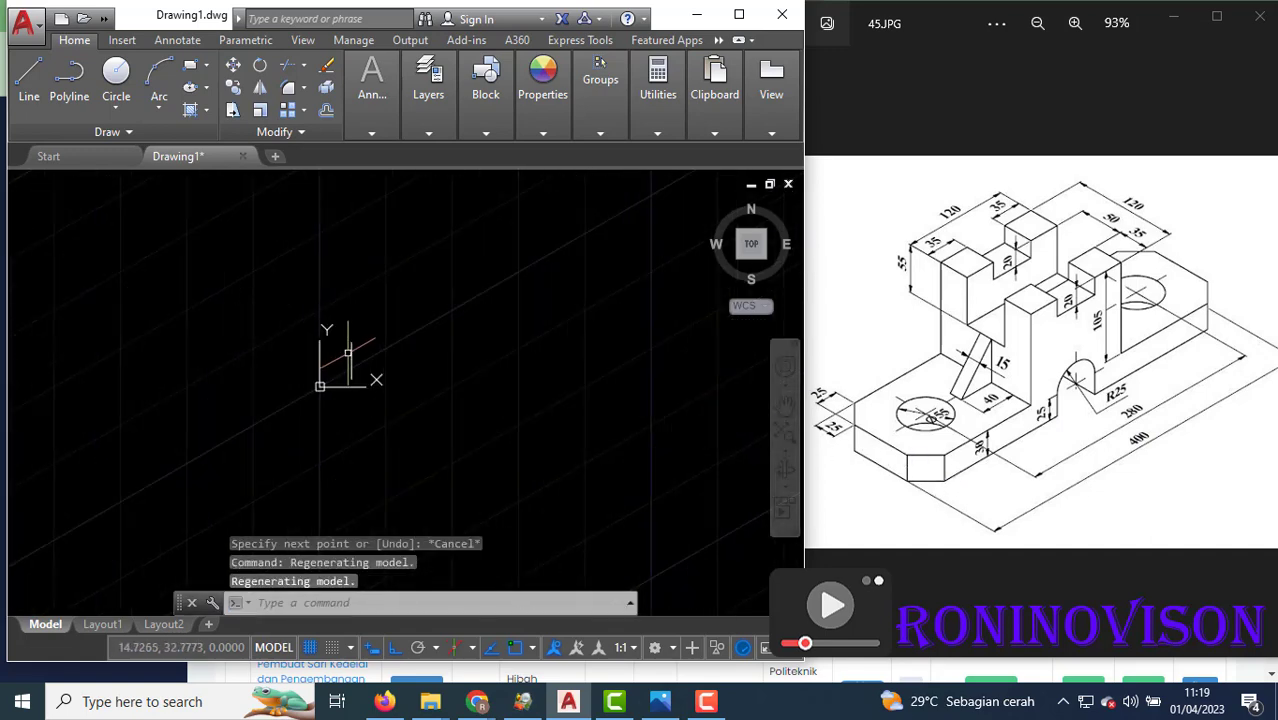
scroll(348, 352, "up", 3)
left_click(346, 330)
left_click(368, 388)
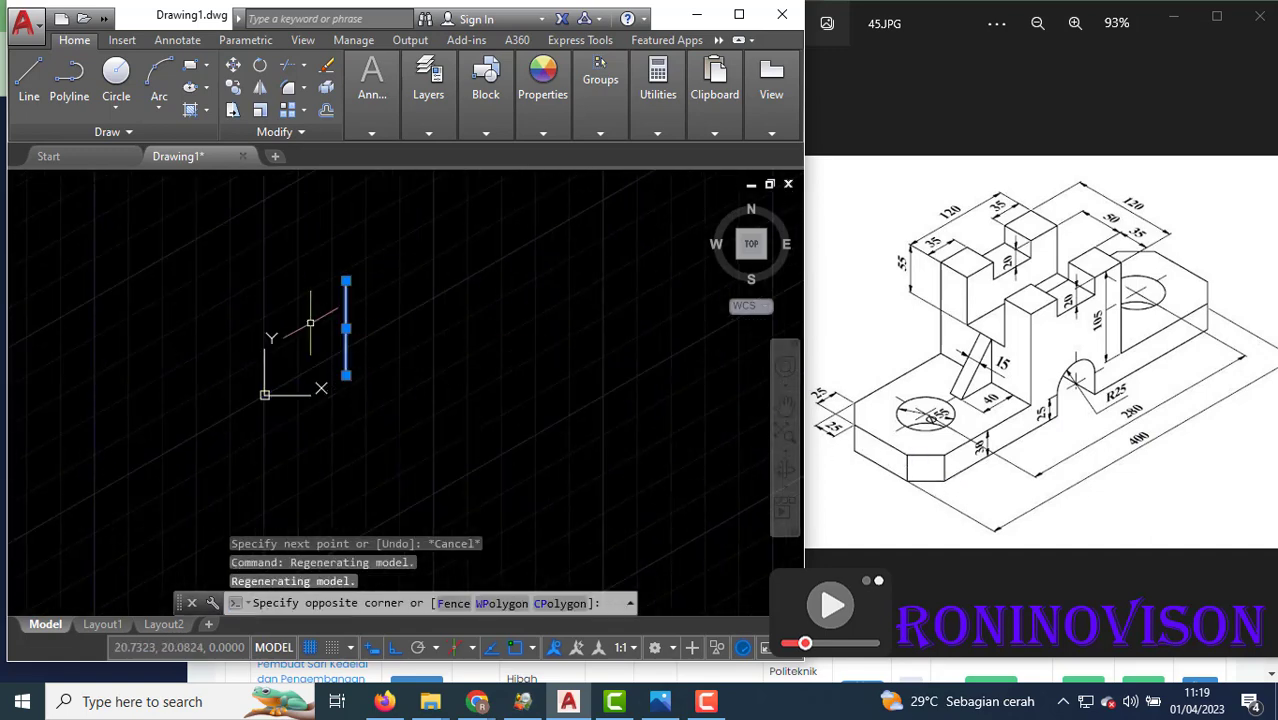
type("m")
key("Return")
left_click(346, 375)
scroll(437, 378, "down", 2)
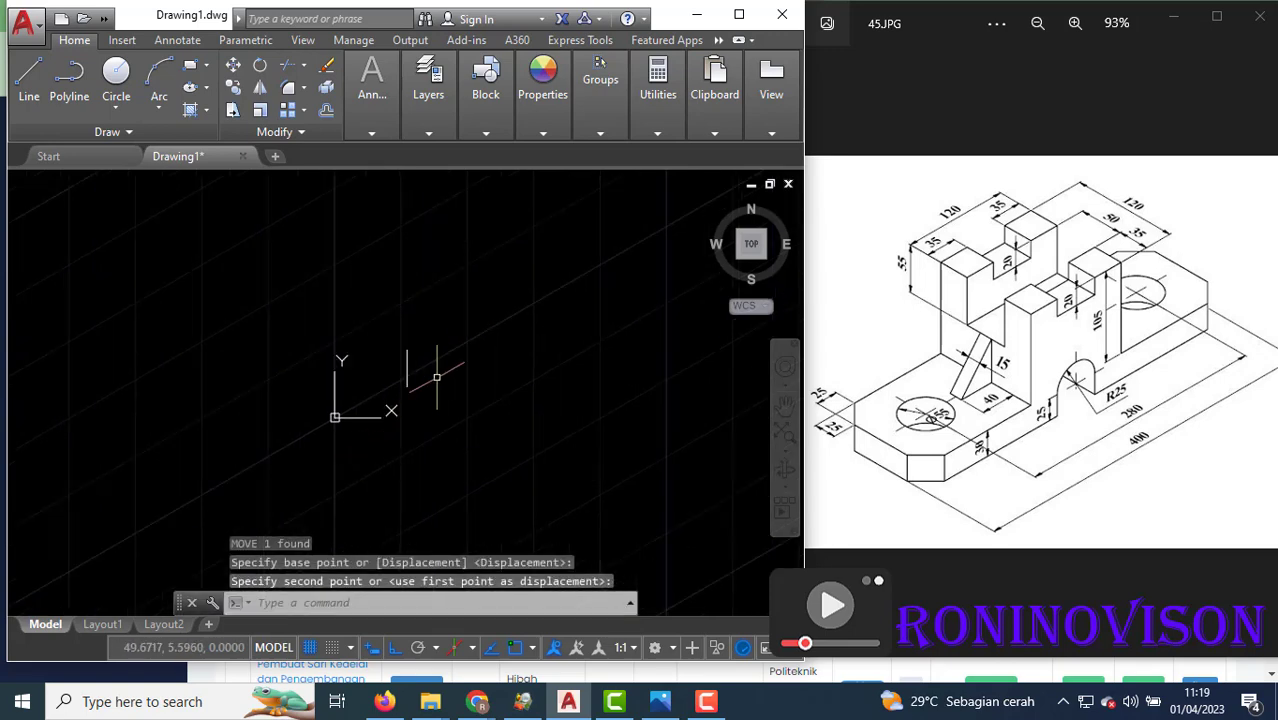
scroll(437, 378, "up", 2)
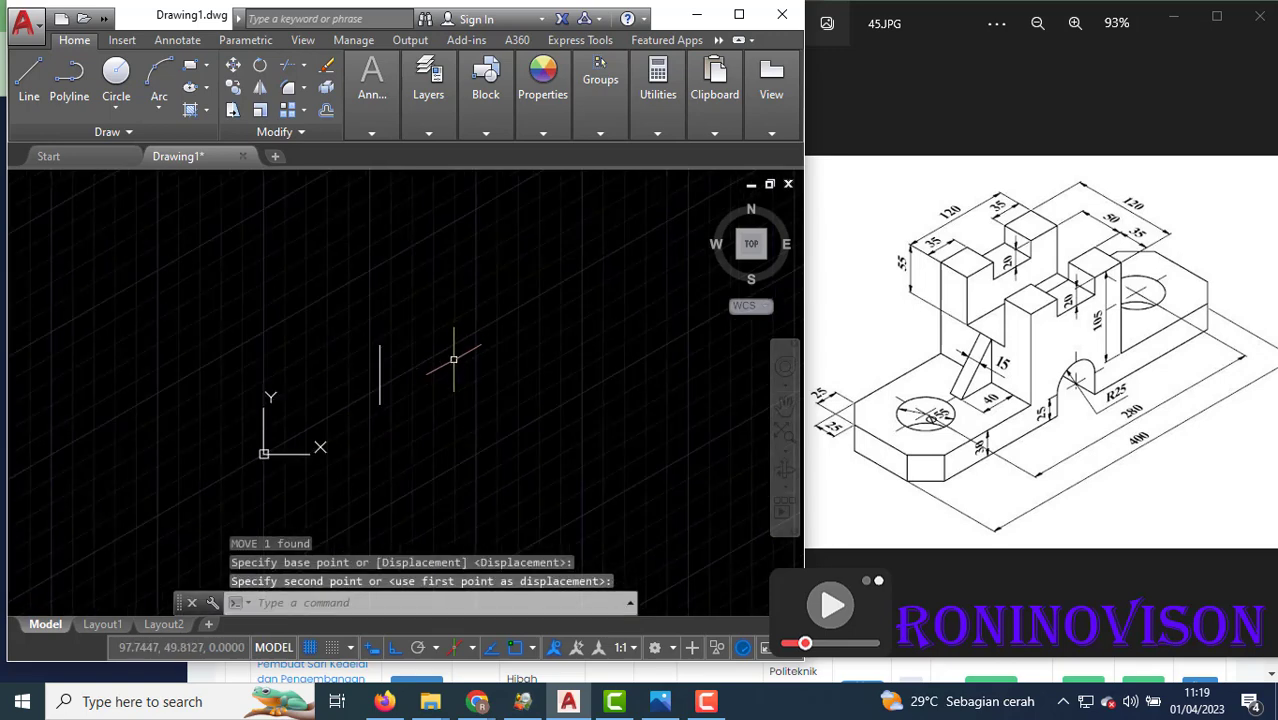
key("Escape")
From the vertical line's lower end, draw edges of 25, 25 (left isoplane), 30 and 25 units.
type("l")
key("Return")
left_click(380, 404)
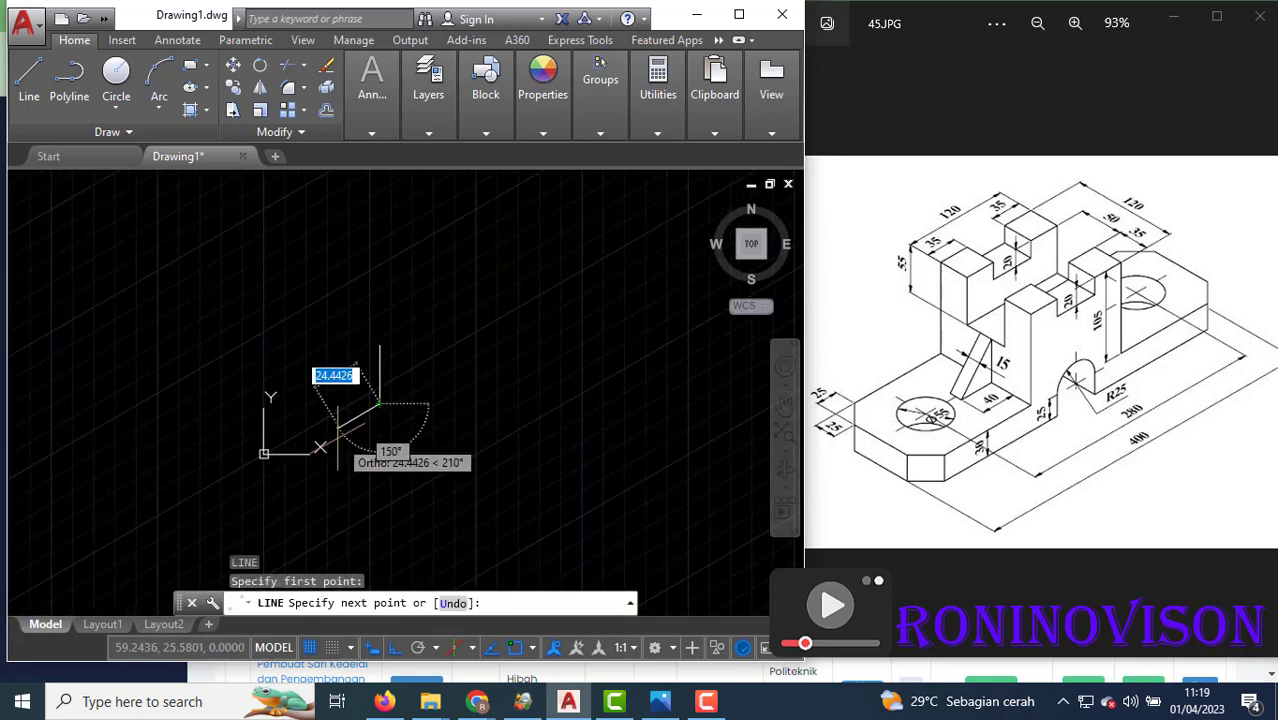
type("25")
key("Return")
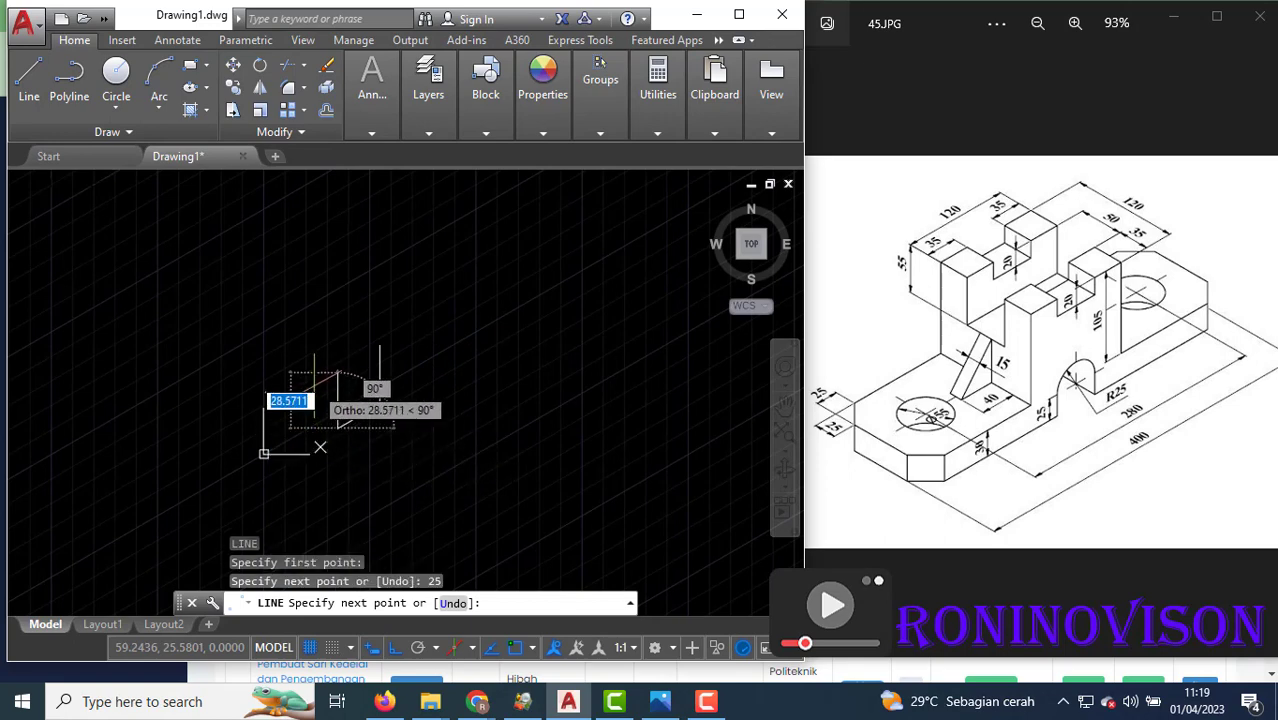
key("F5")
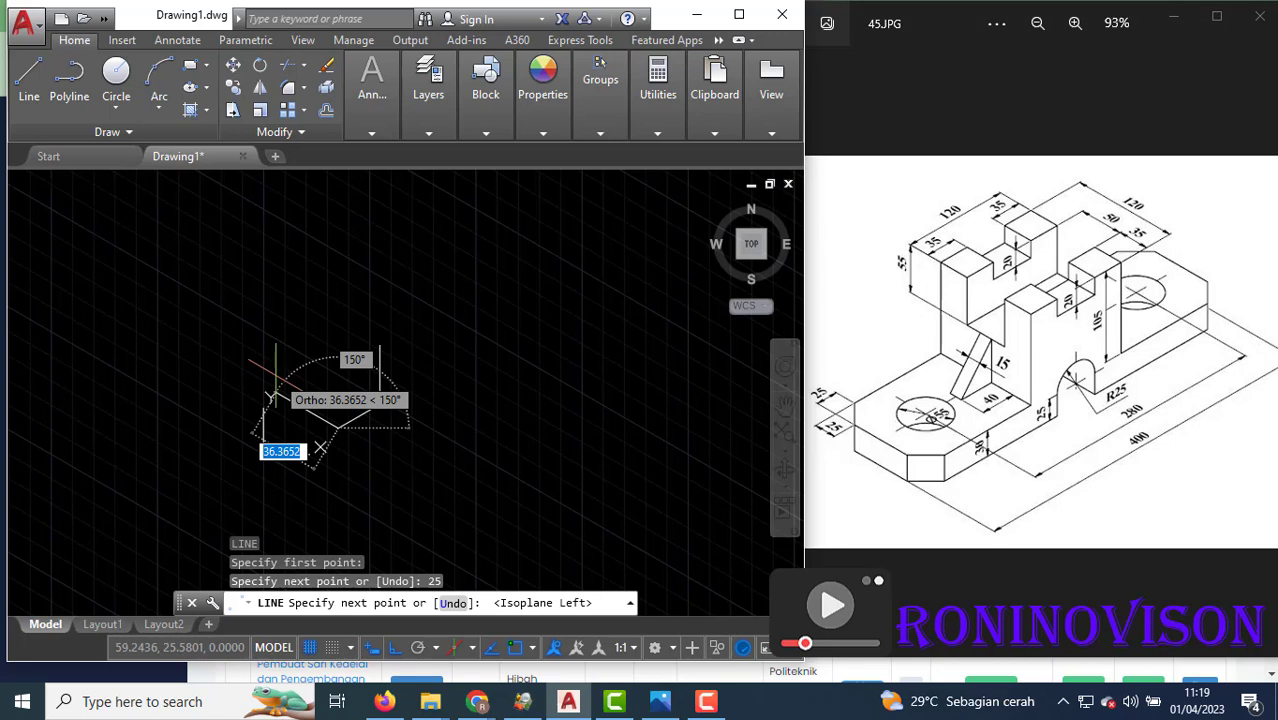
type("25")
key("Return")
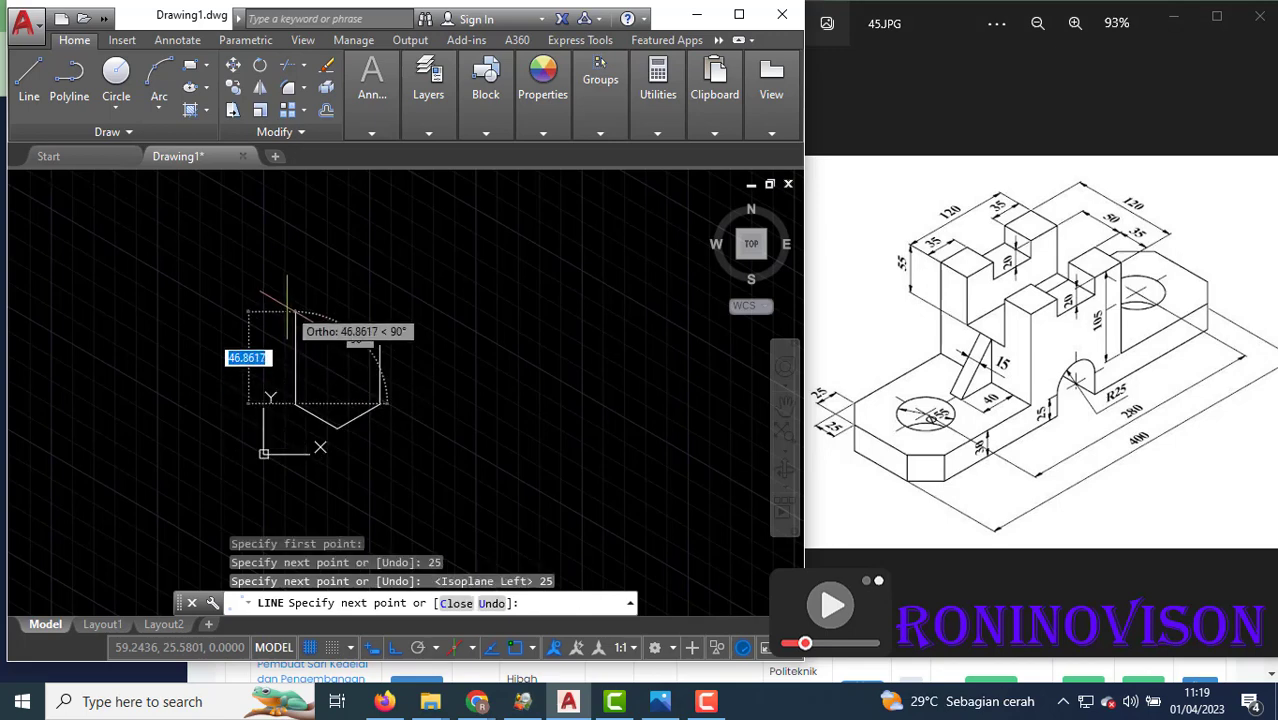
type("30")
key("Return")
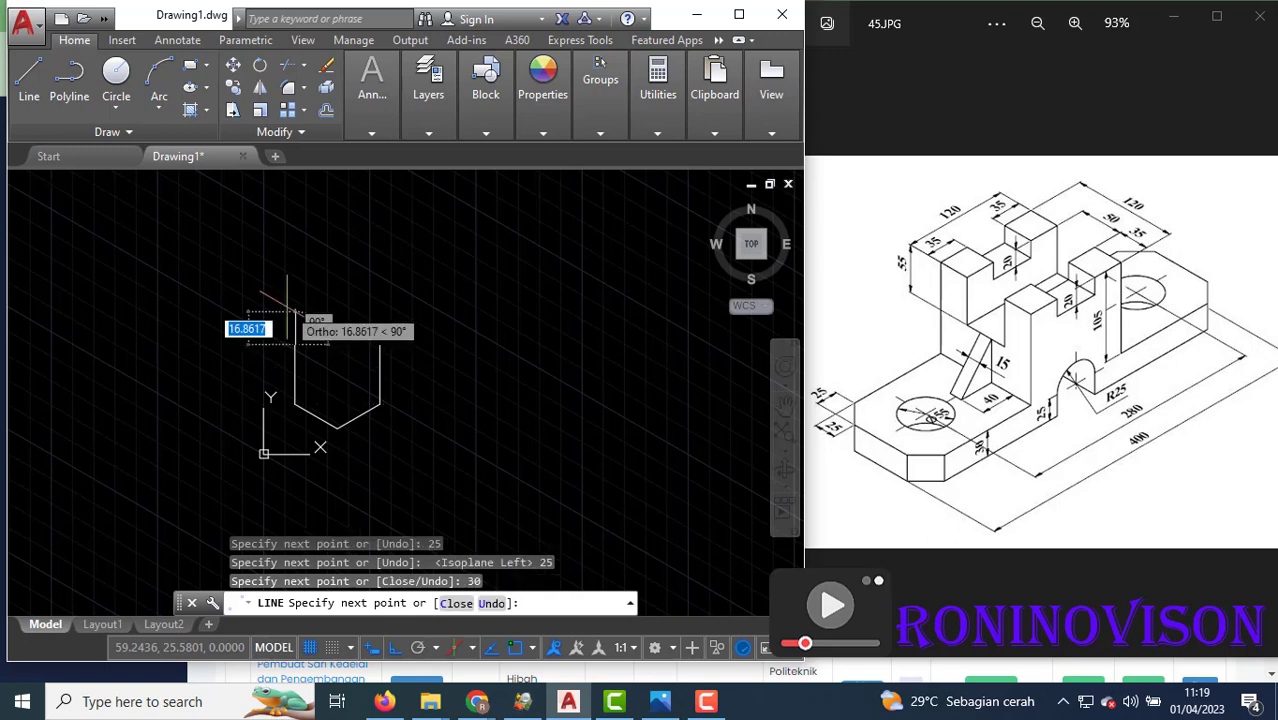
type("25")
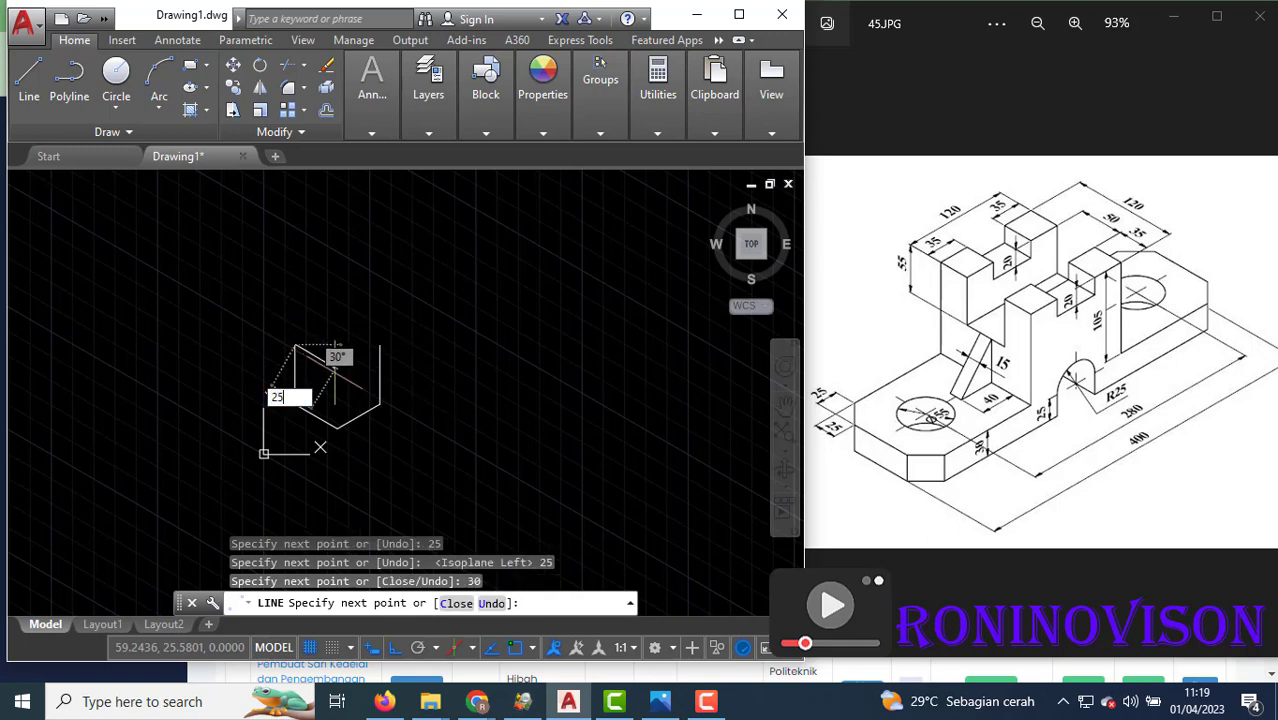
key("Return")
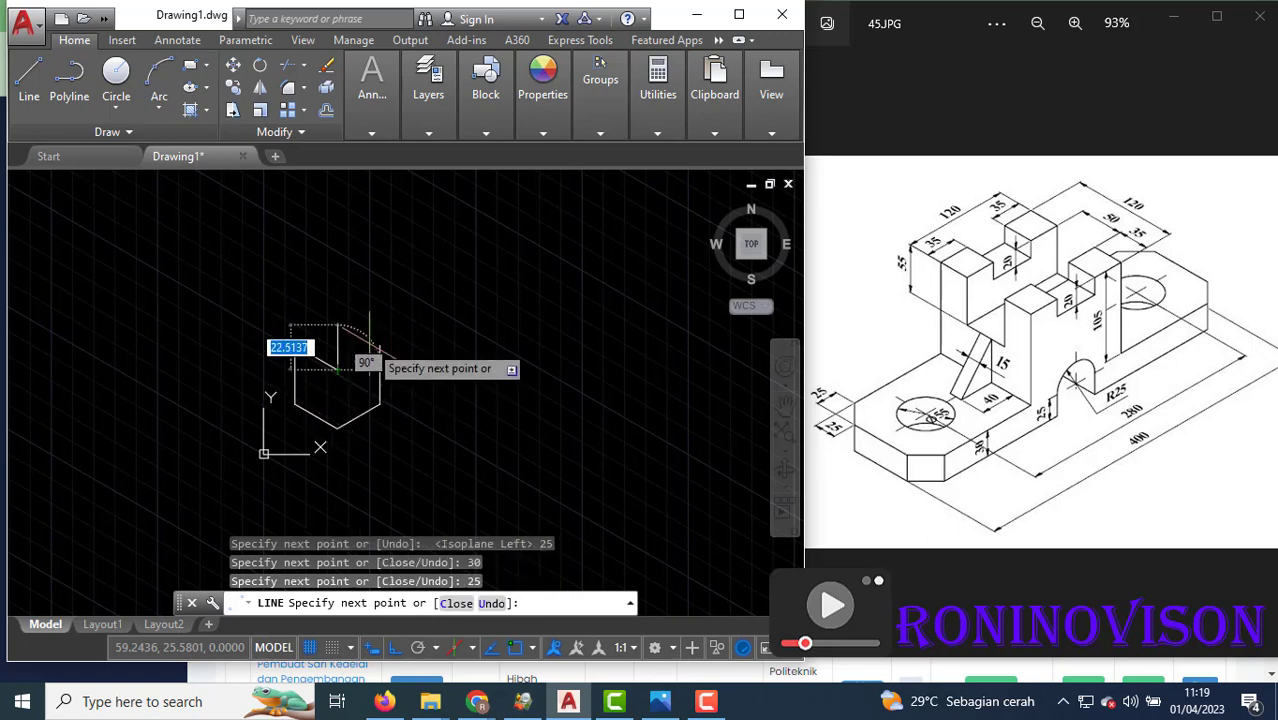
Snap the outline onto the existing endpoint and begin the edge closing the top.
left_click(380, 345)
key("Return")
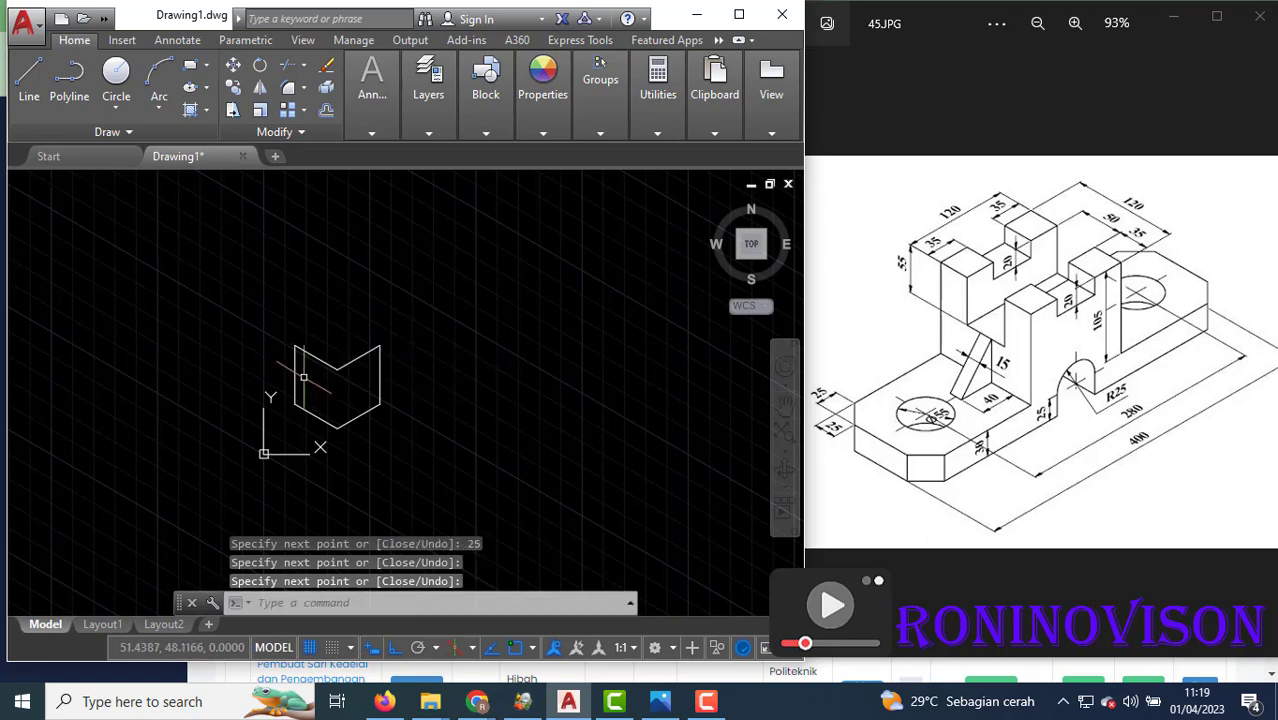
key("Return")
left_click(295, 345)
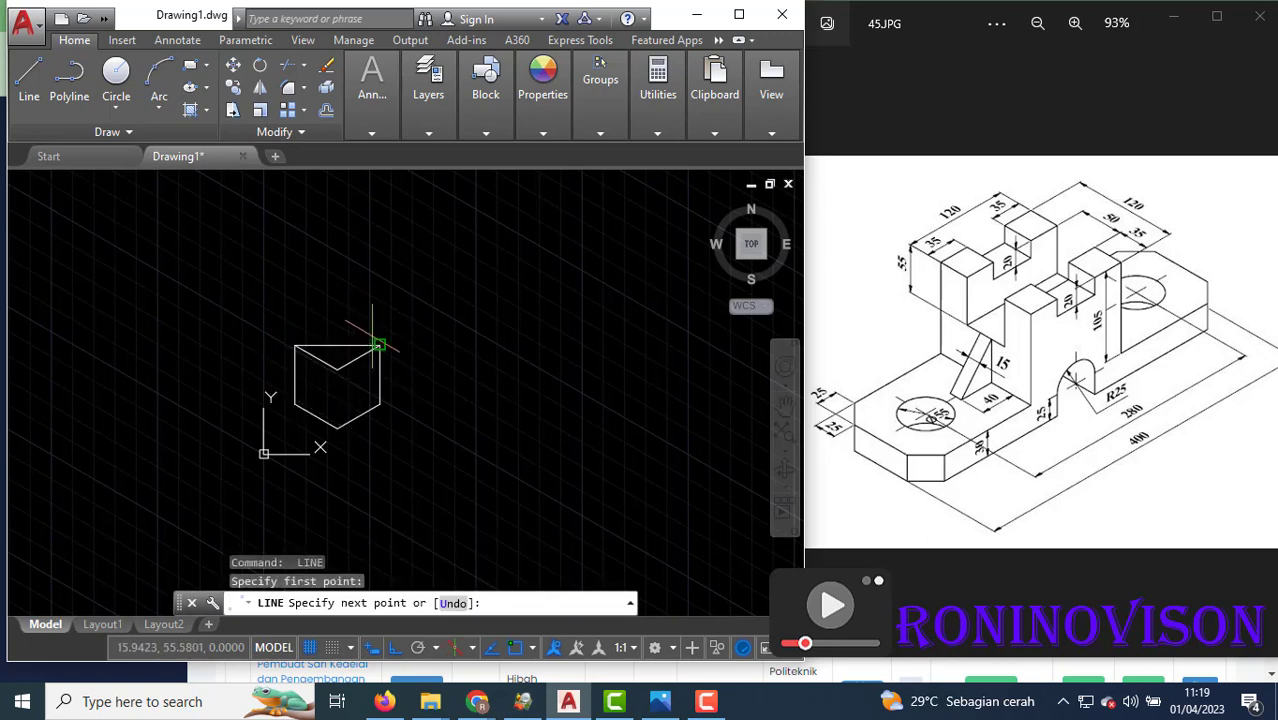
Finish the top closing edge and draw V-shaped lines below the box.
left_click(380, 345)
key("Return")
key("Return")
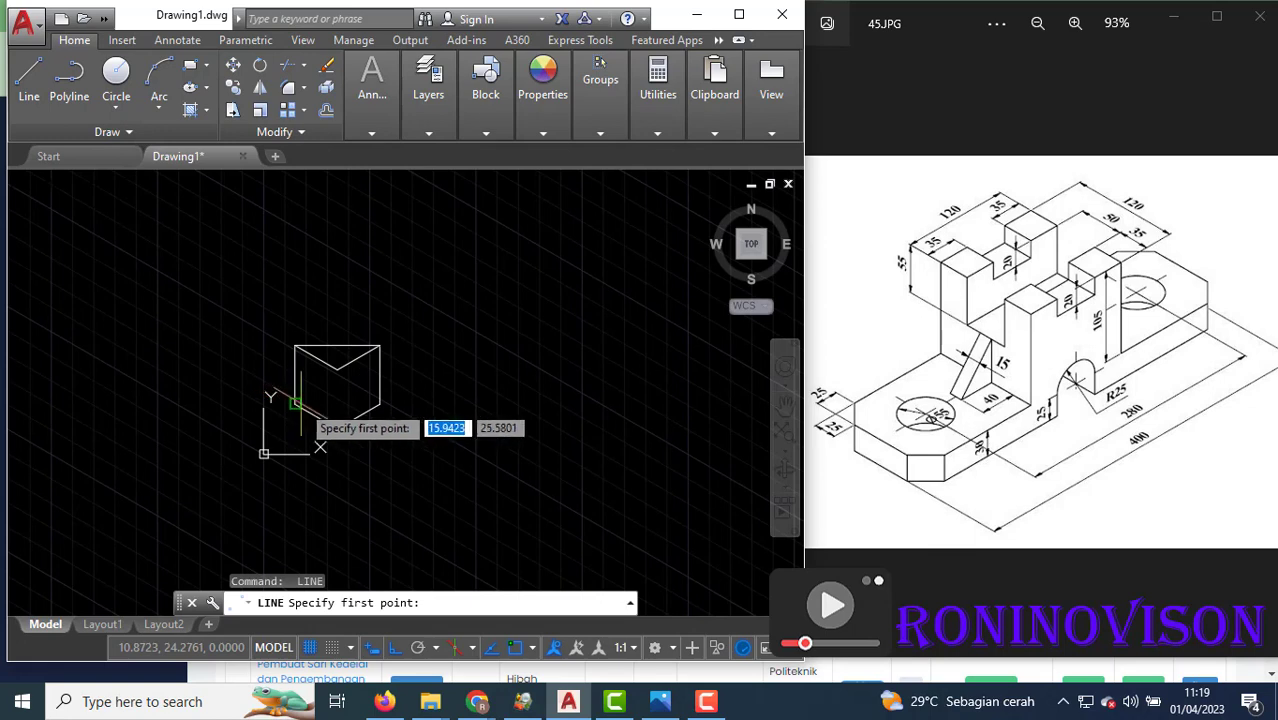
left_click(295, 404)
left_click(337, 427)
left_click(380, 404)
key("Return")
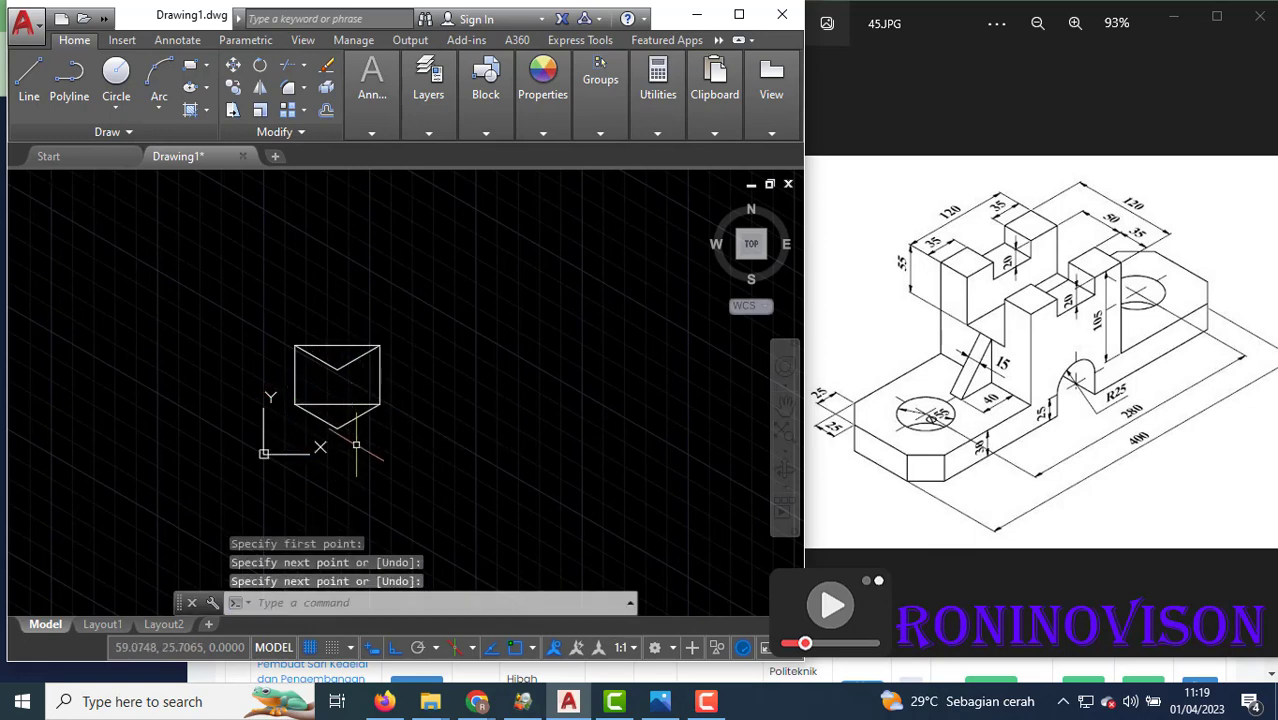
Window-select the four V lines and erase them.
left_click(357, 450)
left_click(320, 420)
left_click(300, 338)
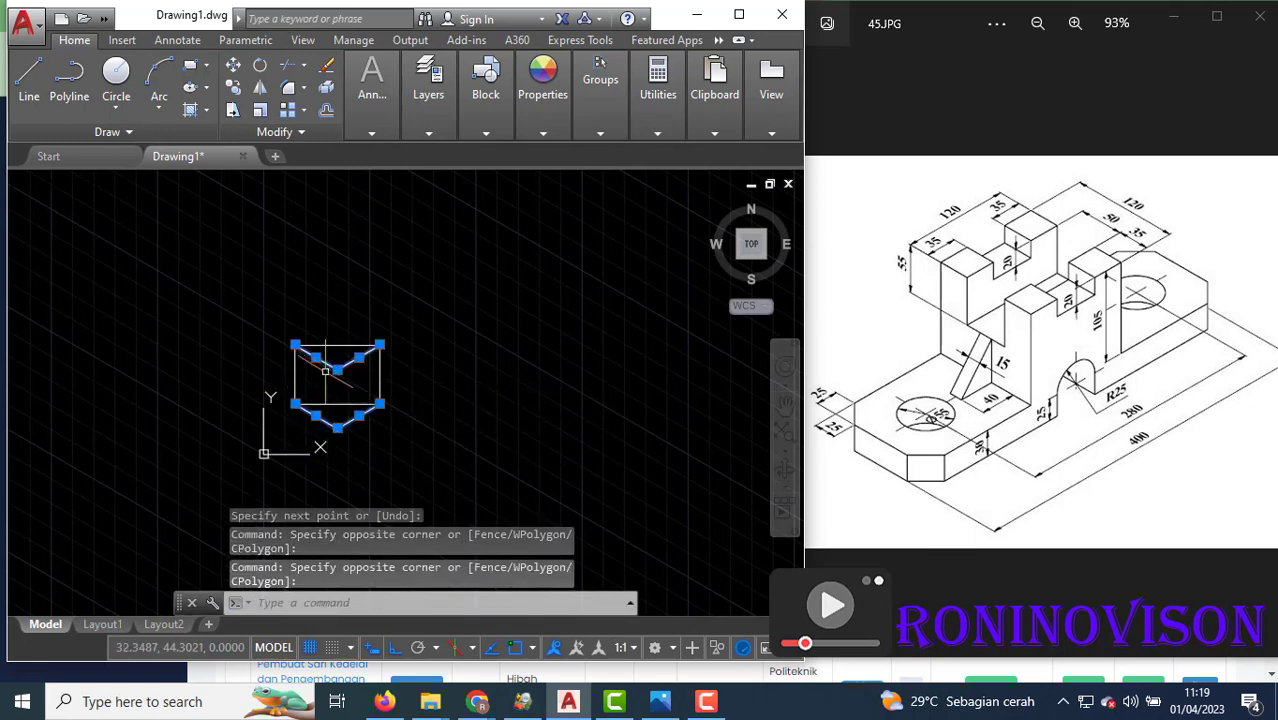
type("e")
key("Return")
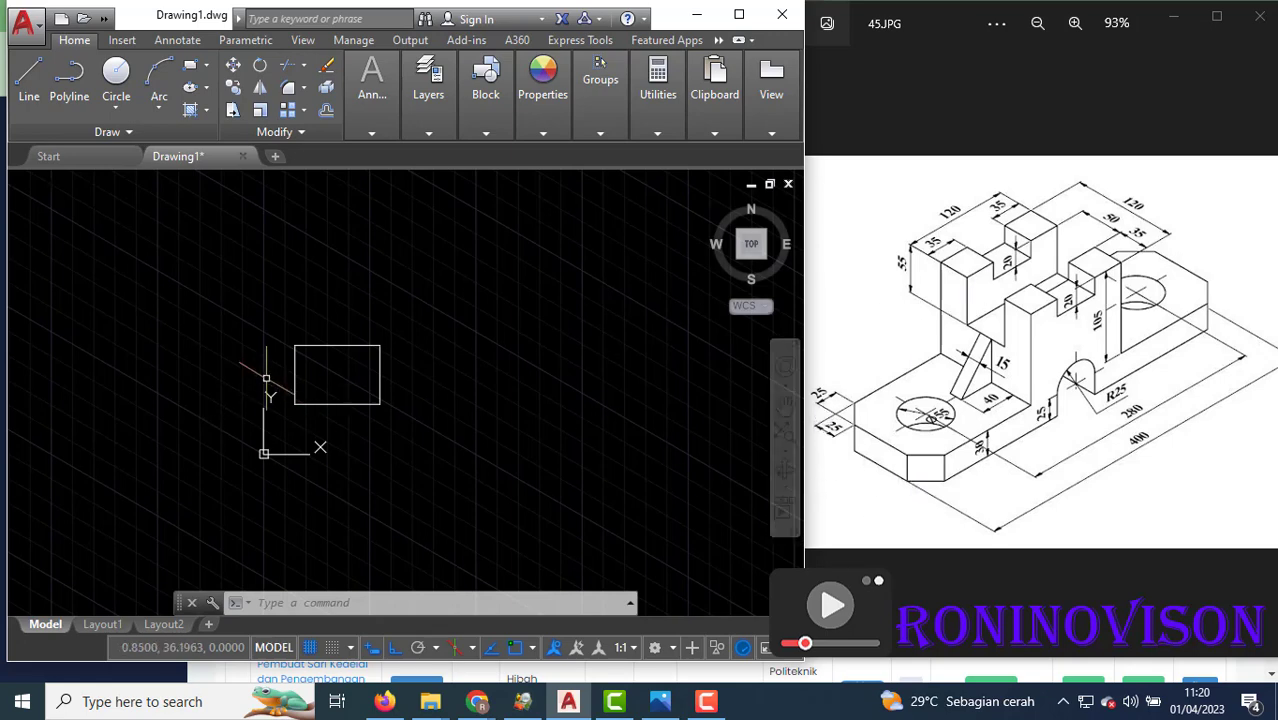
From the box's lower-left corner, draw a 70-unit edge at 150°, rise 30, and close to the top corner.
type("l")
key("Return")
left_click(296, 403)
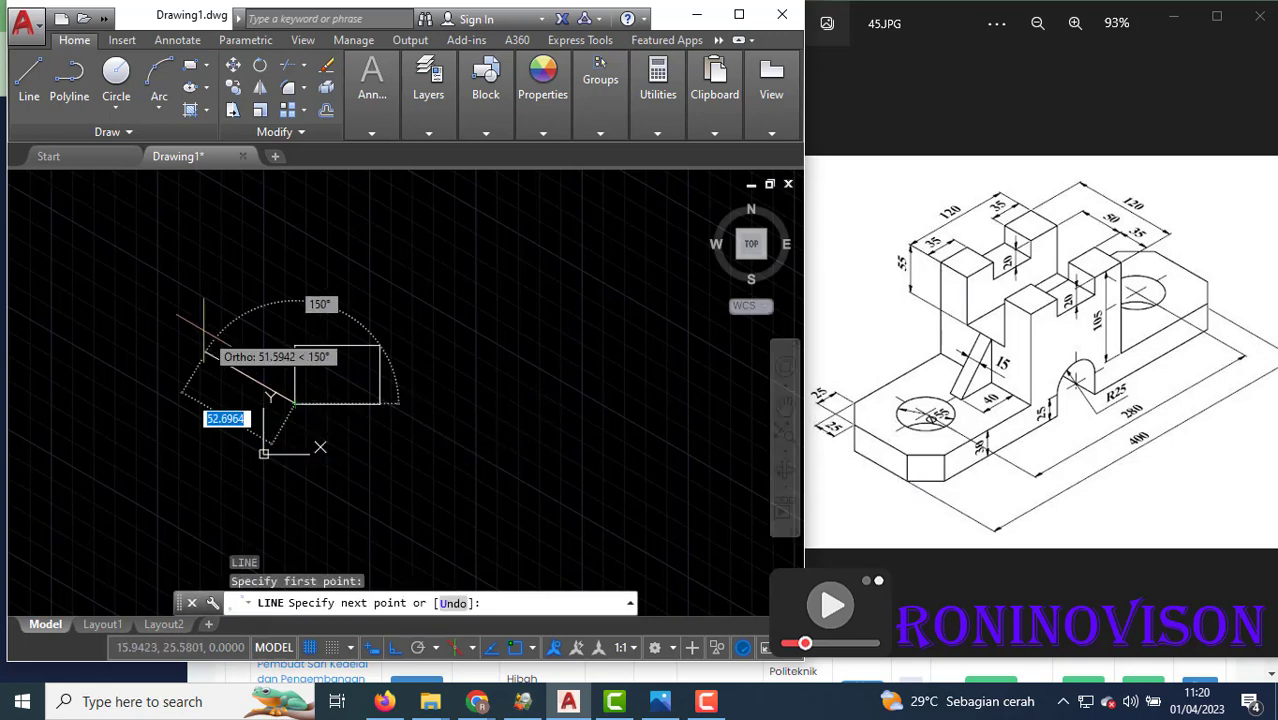
type("70")
key("Return")
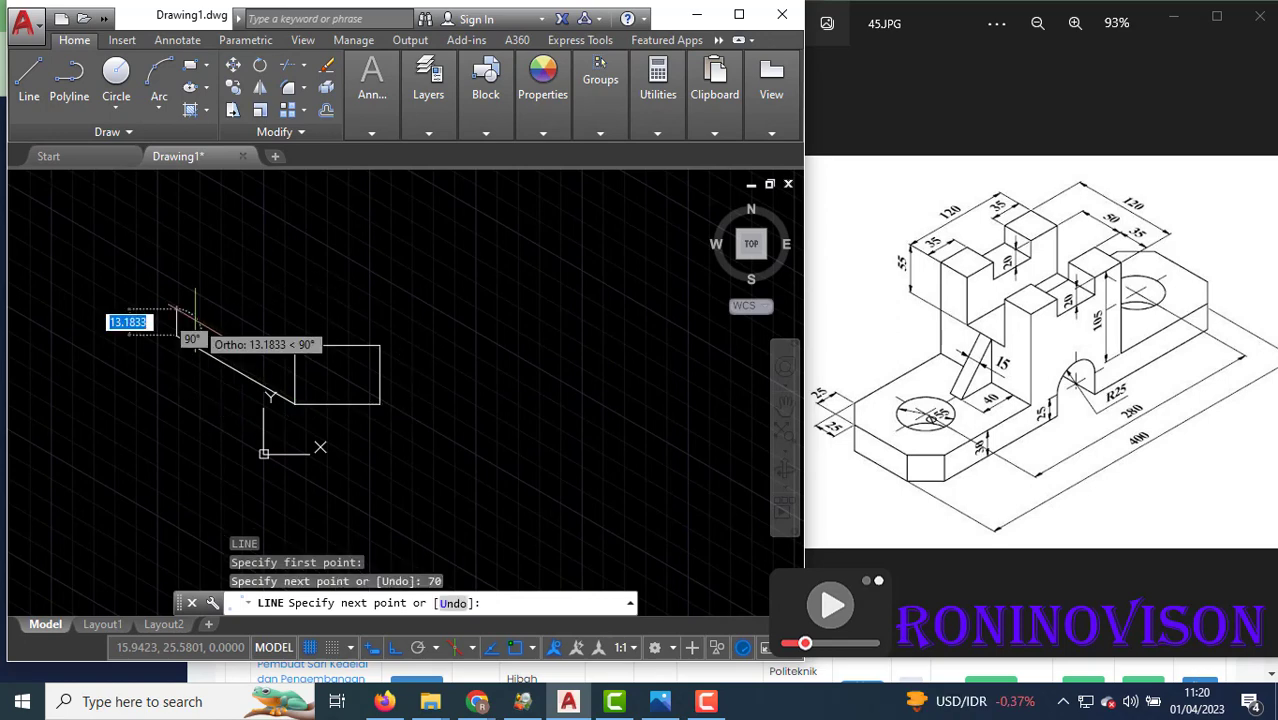
type("30")
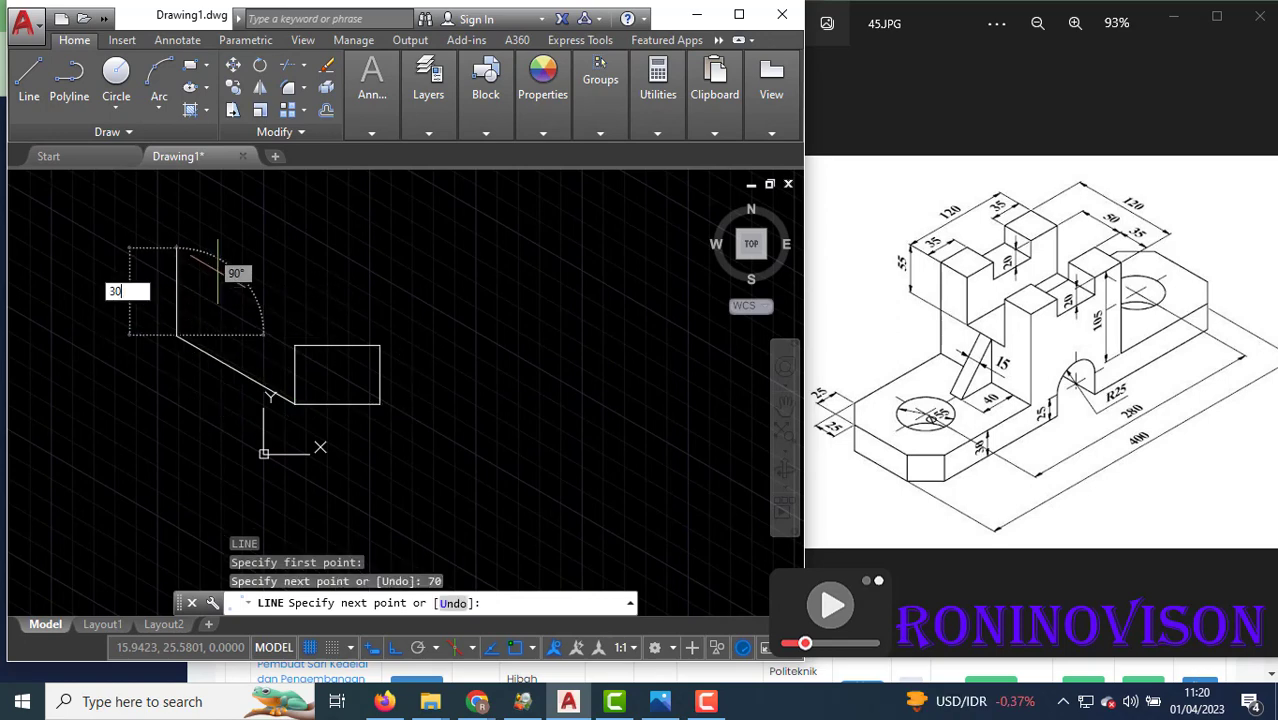
key("Return")
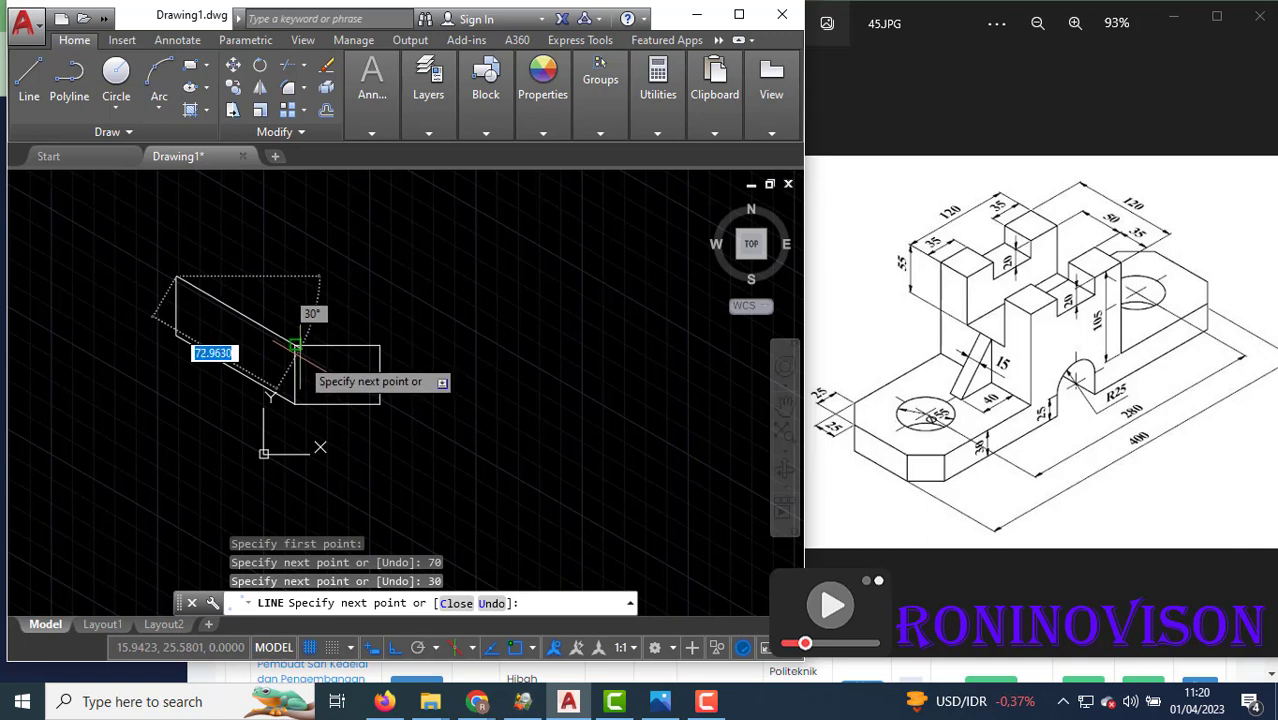
left_click(297, 346)
key("Escape")
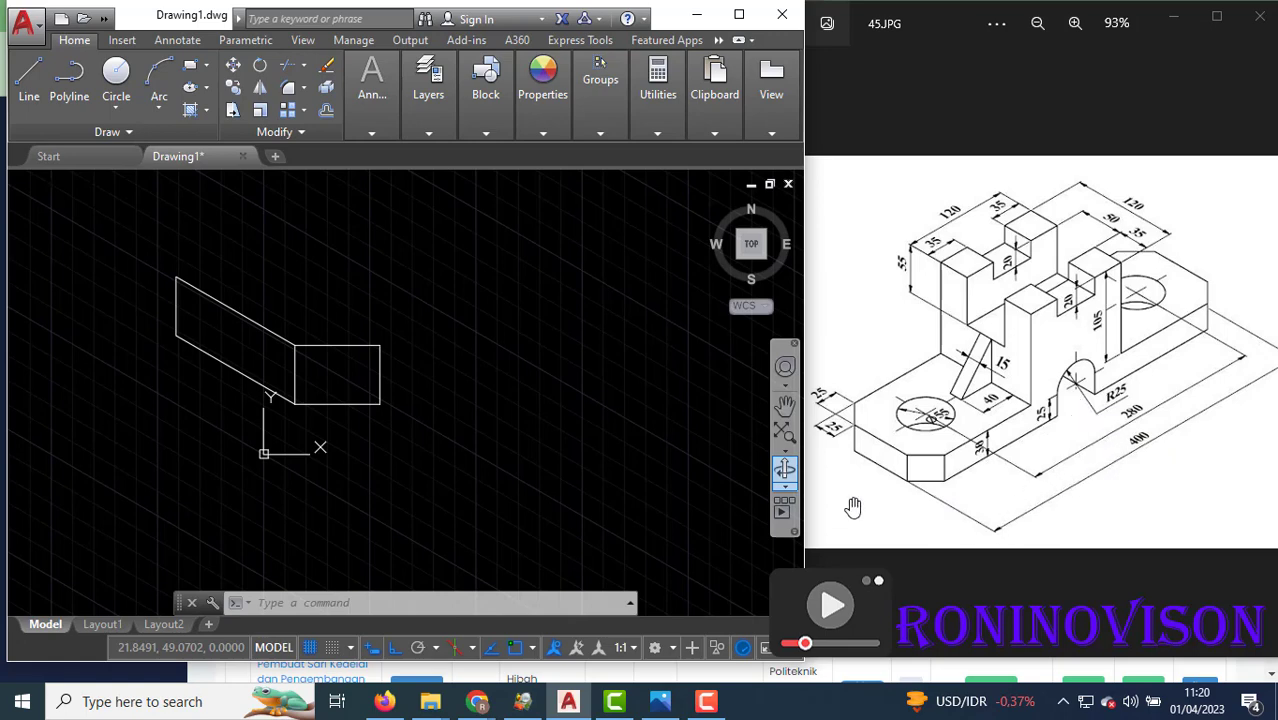
From the box's lower-right corner, draw a 150-unit edge at 30° and a 25-unit rise.
key("Escape")
type("l")
key("Return")
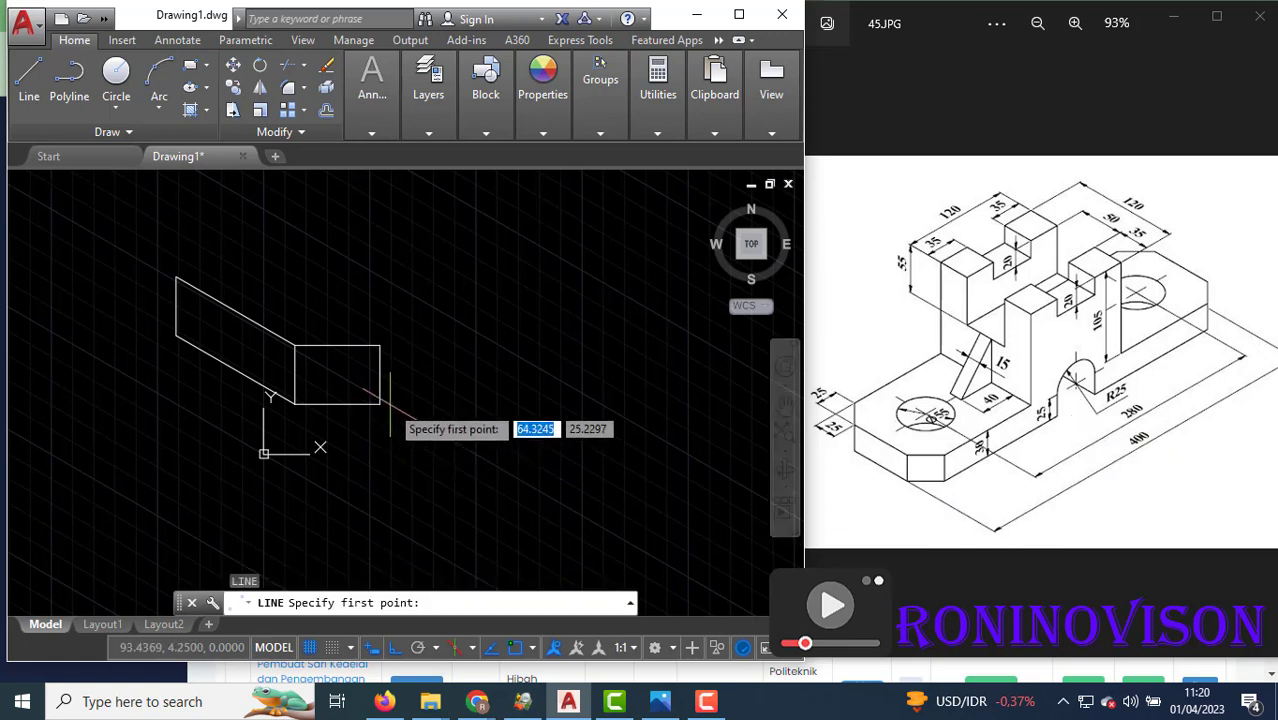
left_click(380, 404)
key("F5")
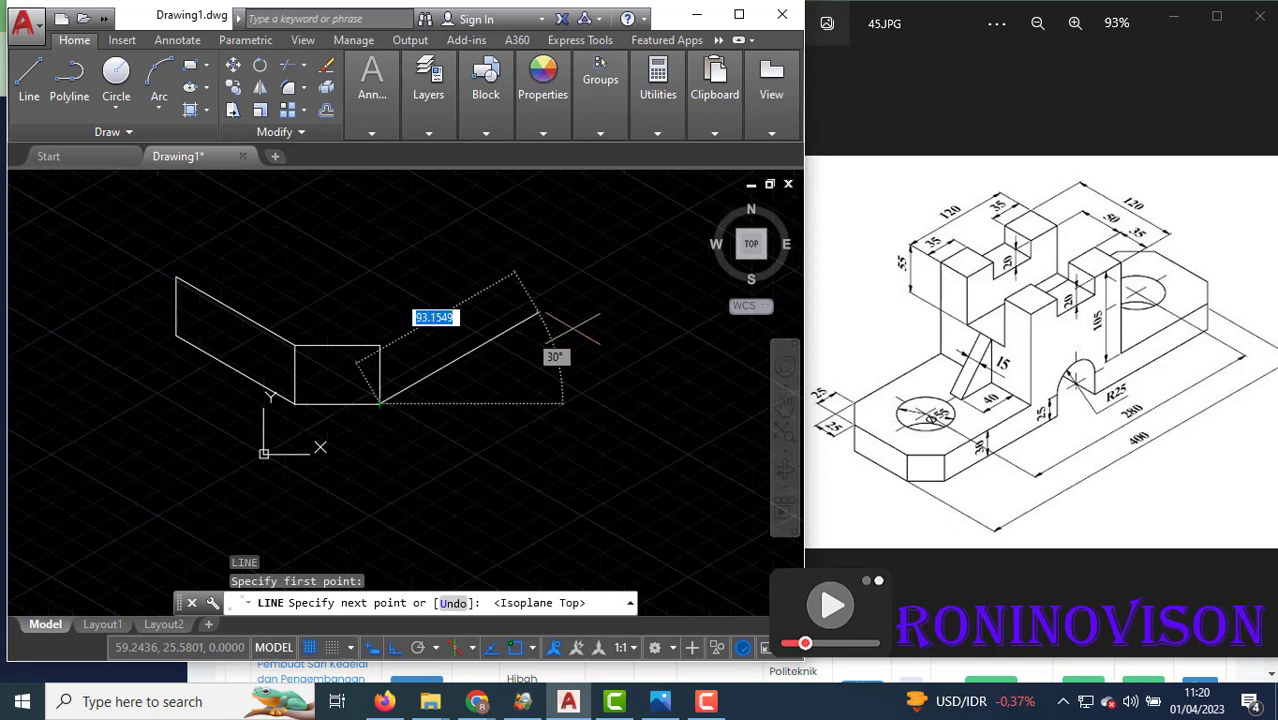
type("150")
key("Return")
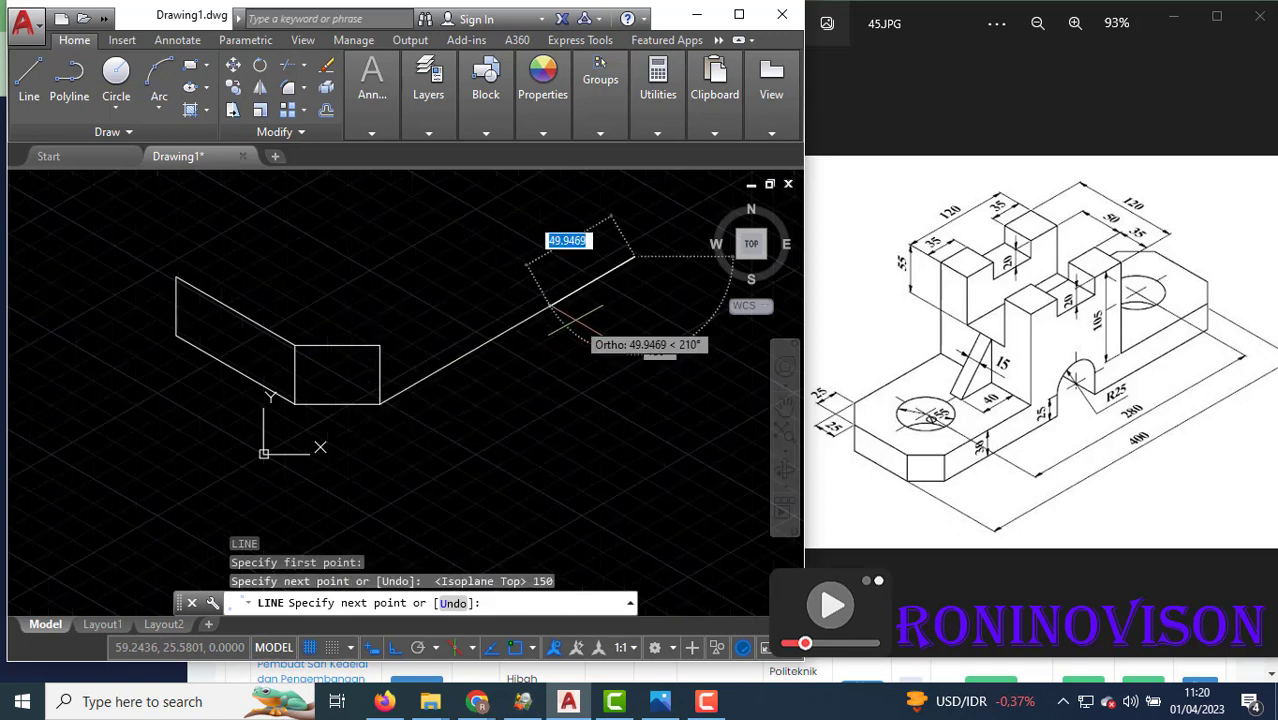
scroll(500, 390, "down", 4)
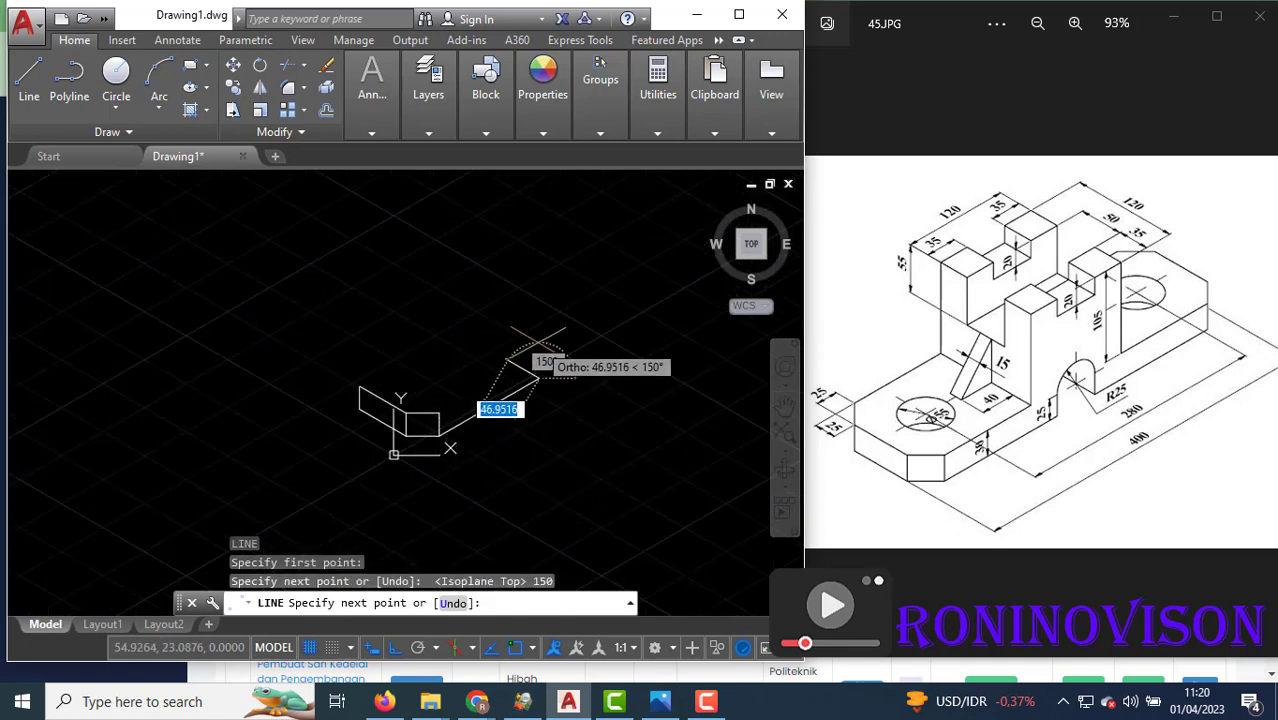
key("F5")
type("25")
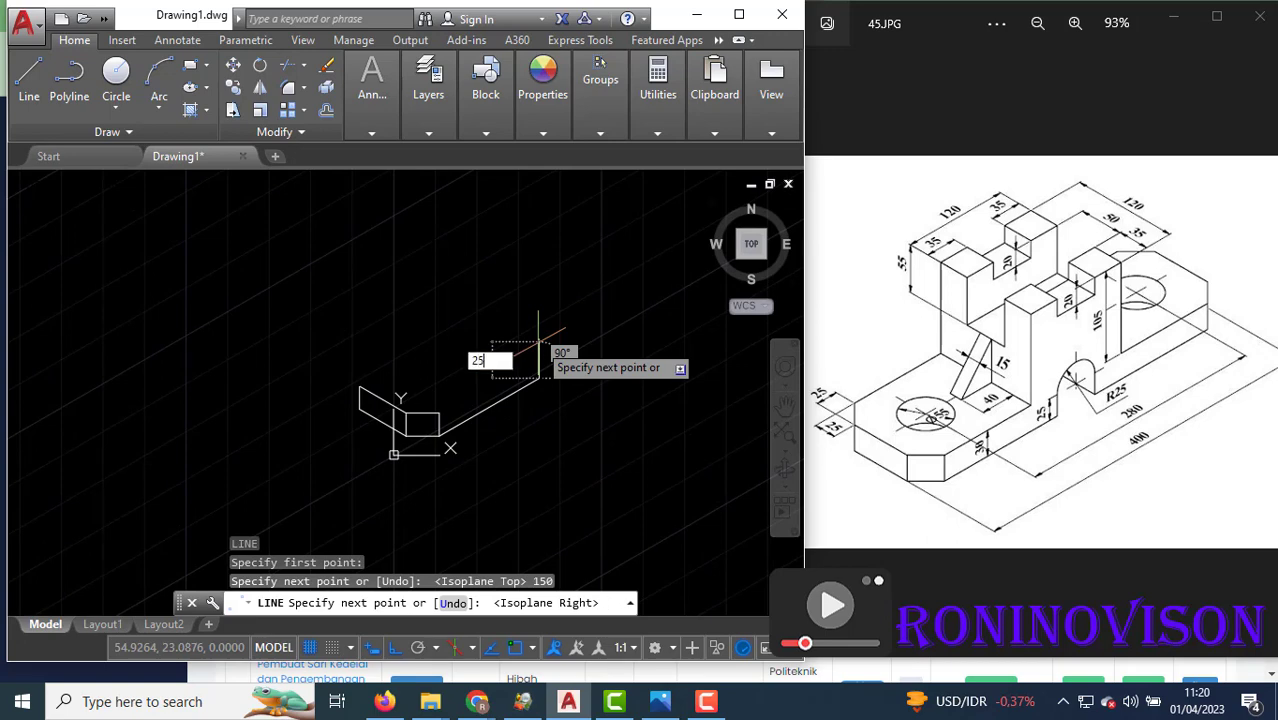
key("Return")
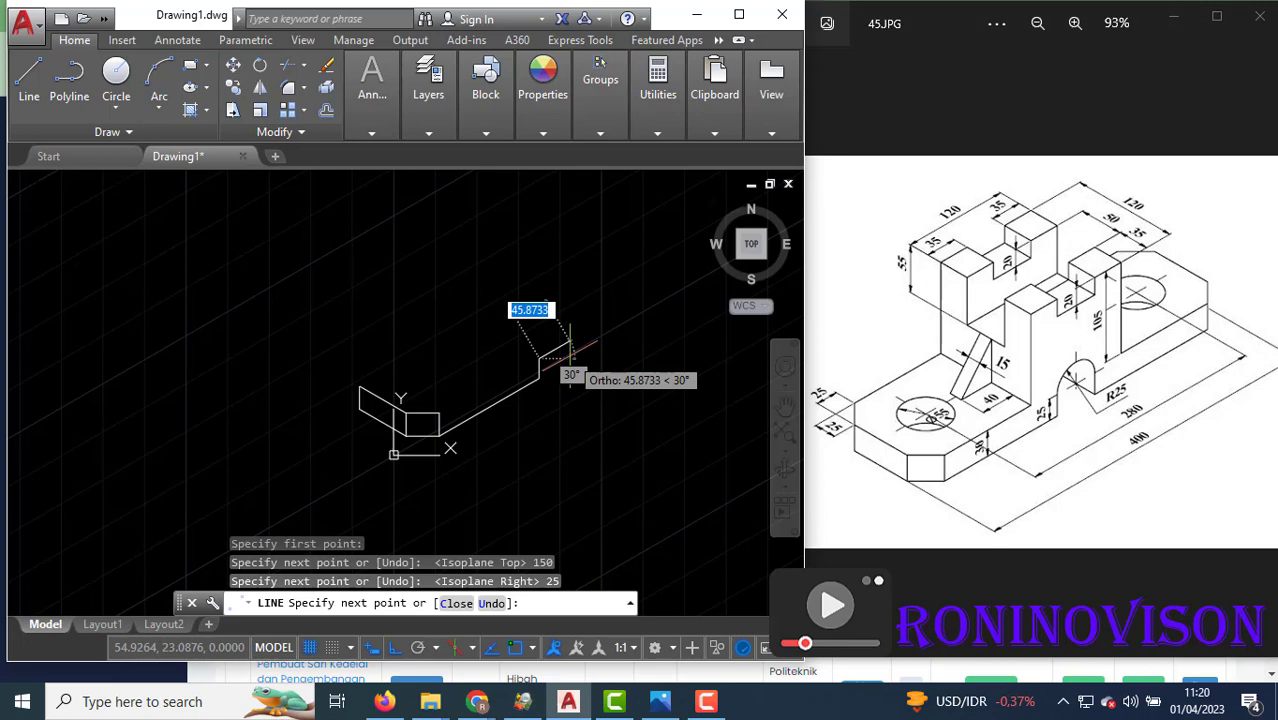
Add two 25-unit step edges, a 25-unit drop, another 150-unit edge and a 30-unit rise.
type("25")
key("Return")
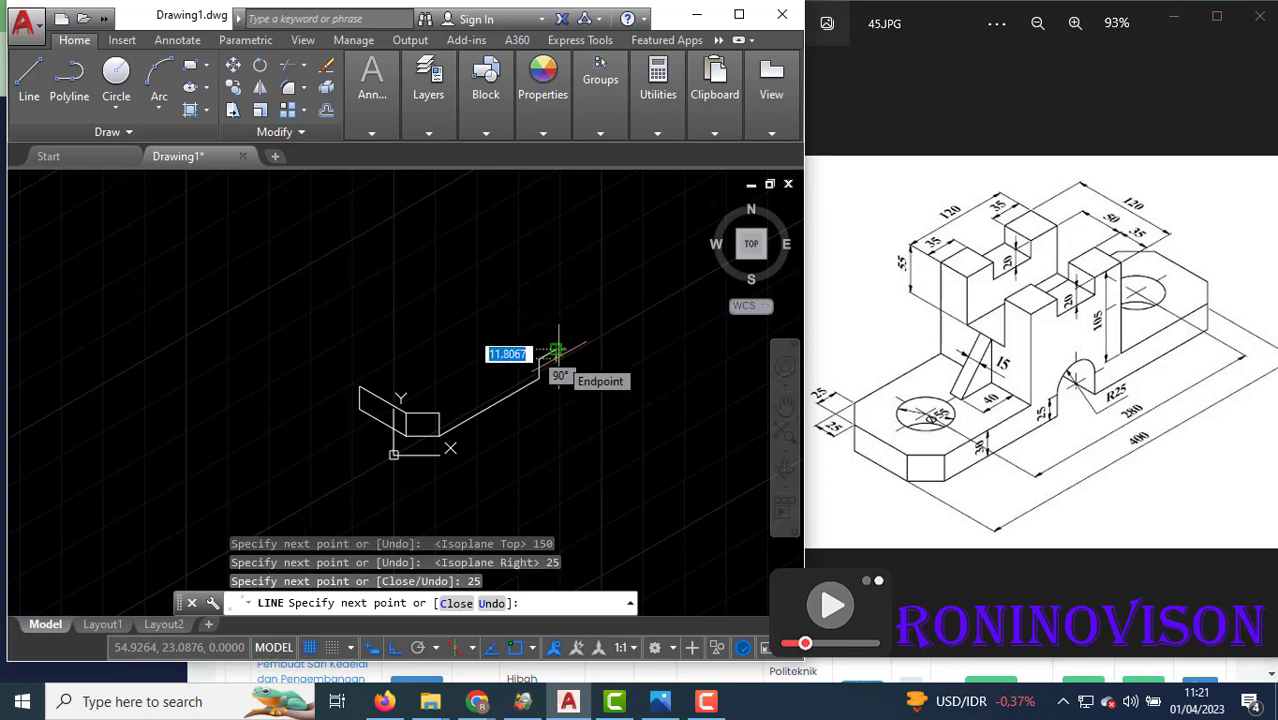
type("25")
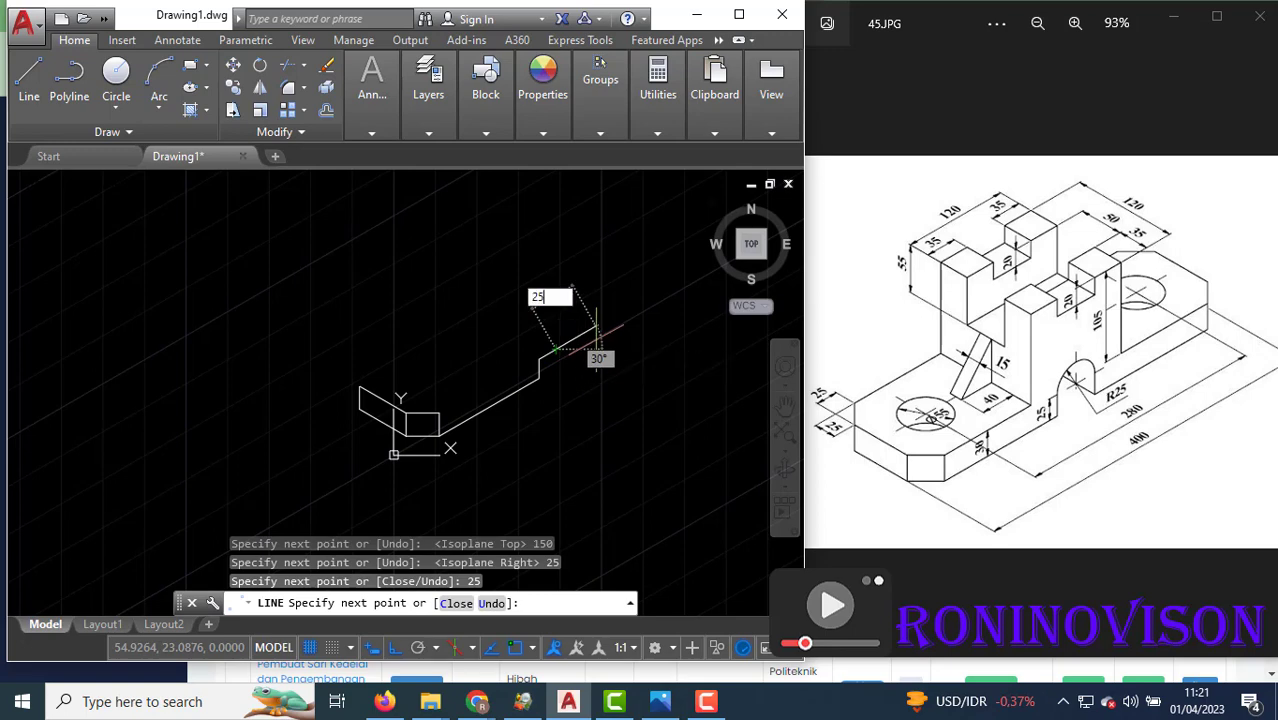
key("Return")
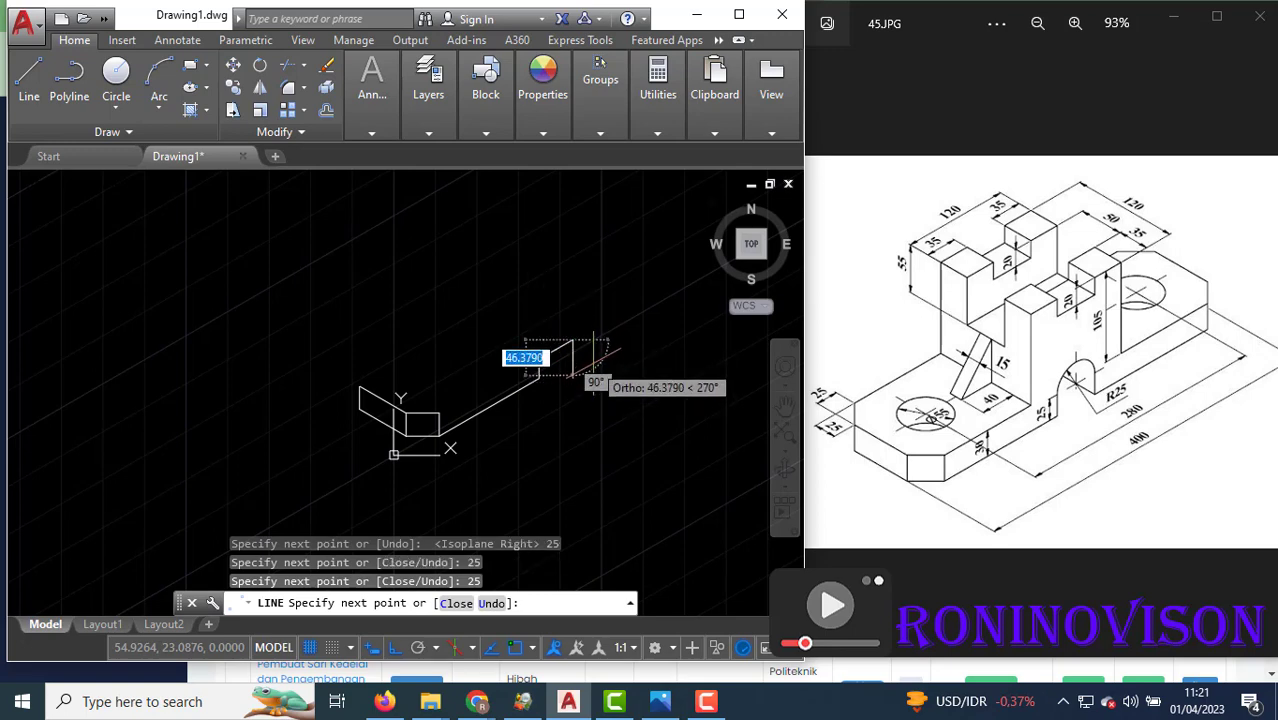
type("25")
key("Return")
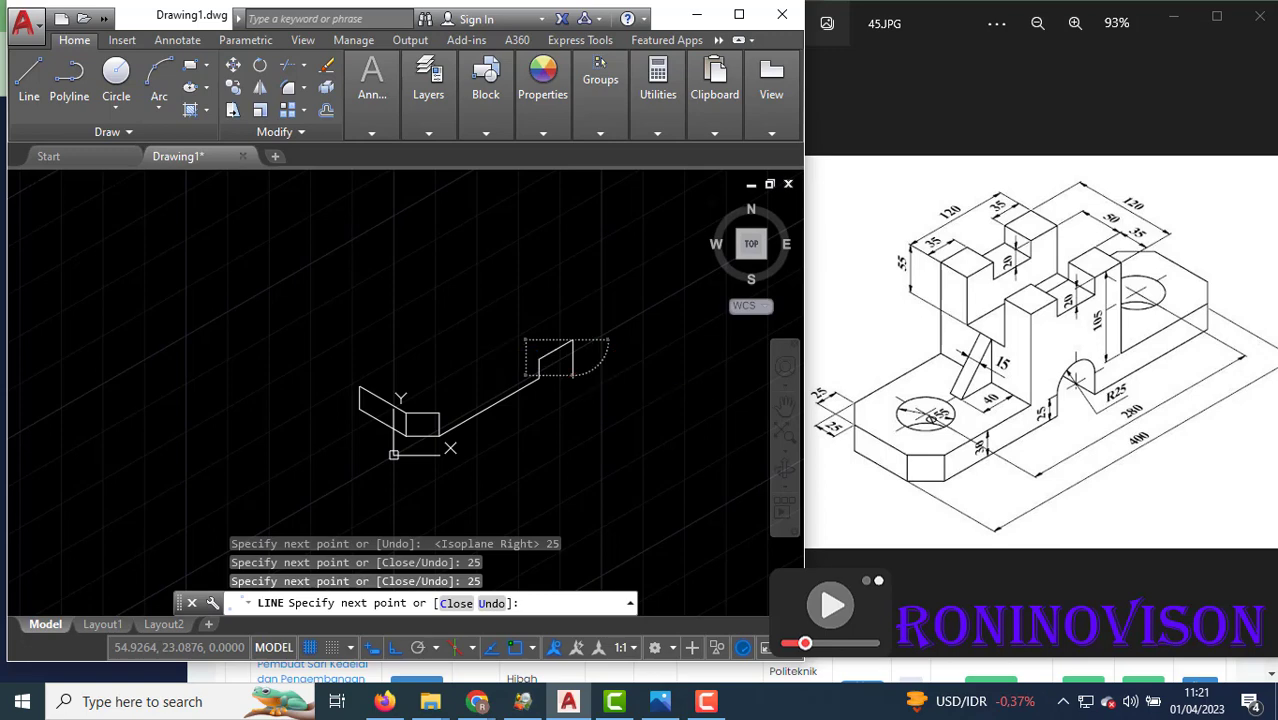
scroll(654, 322, "down", 2)
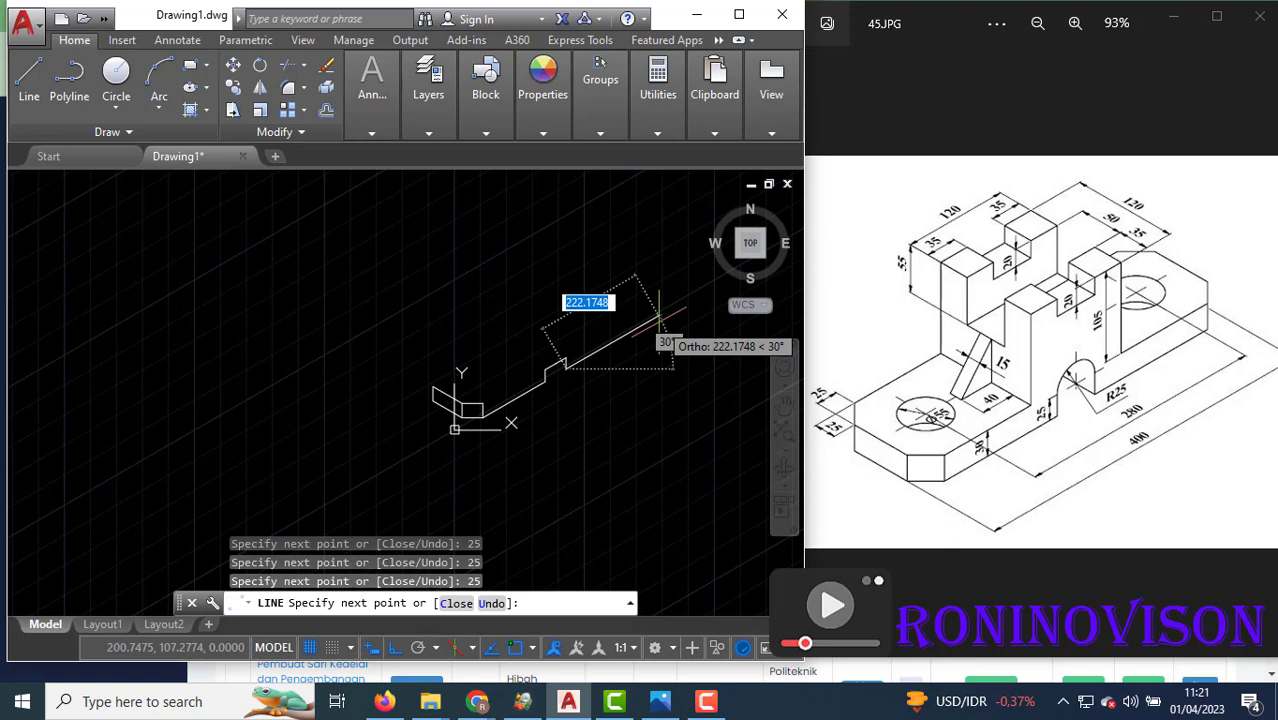
type("150")
key("Return")
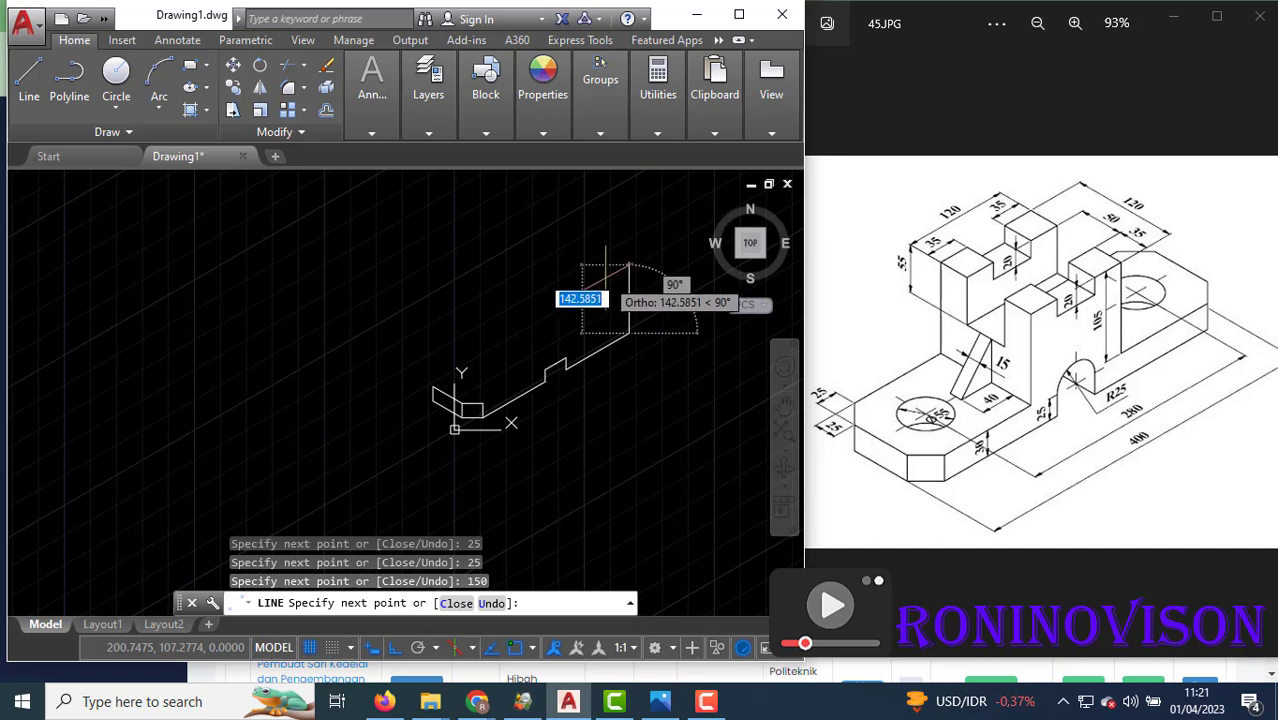
type("30")
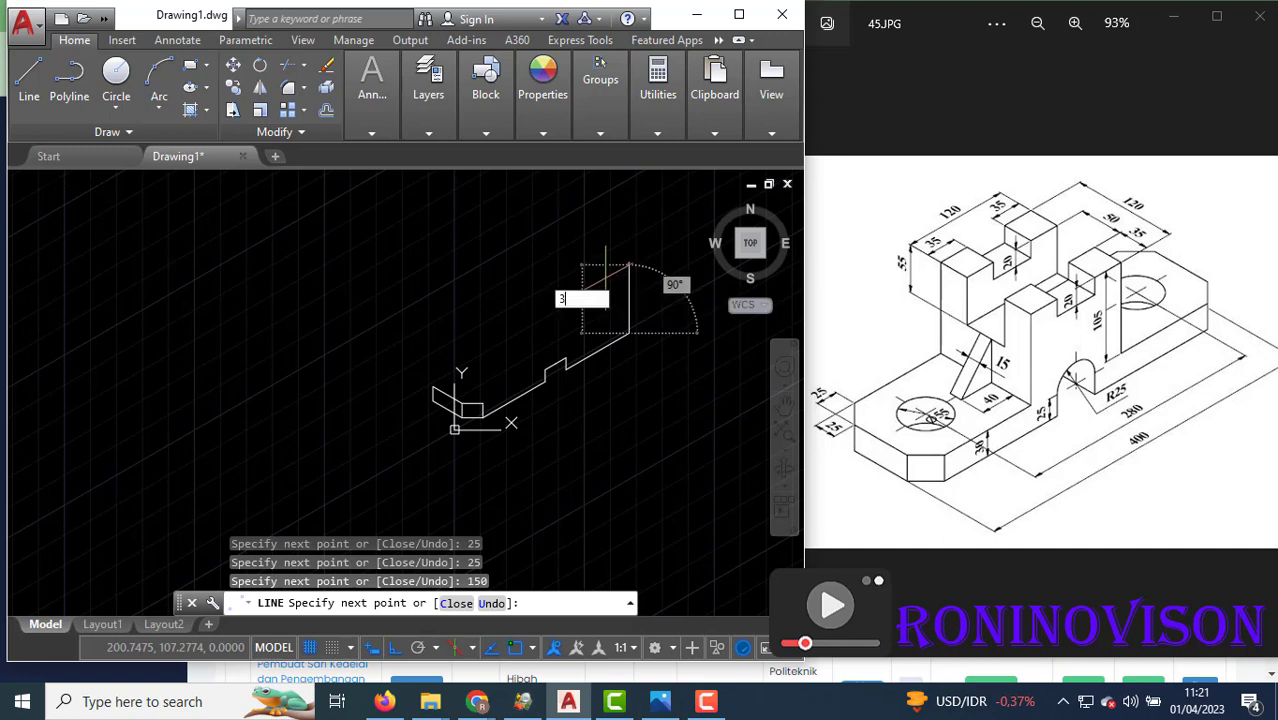
key("Return")
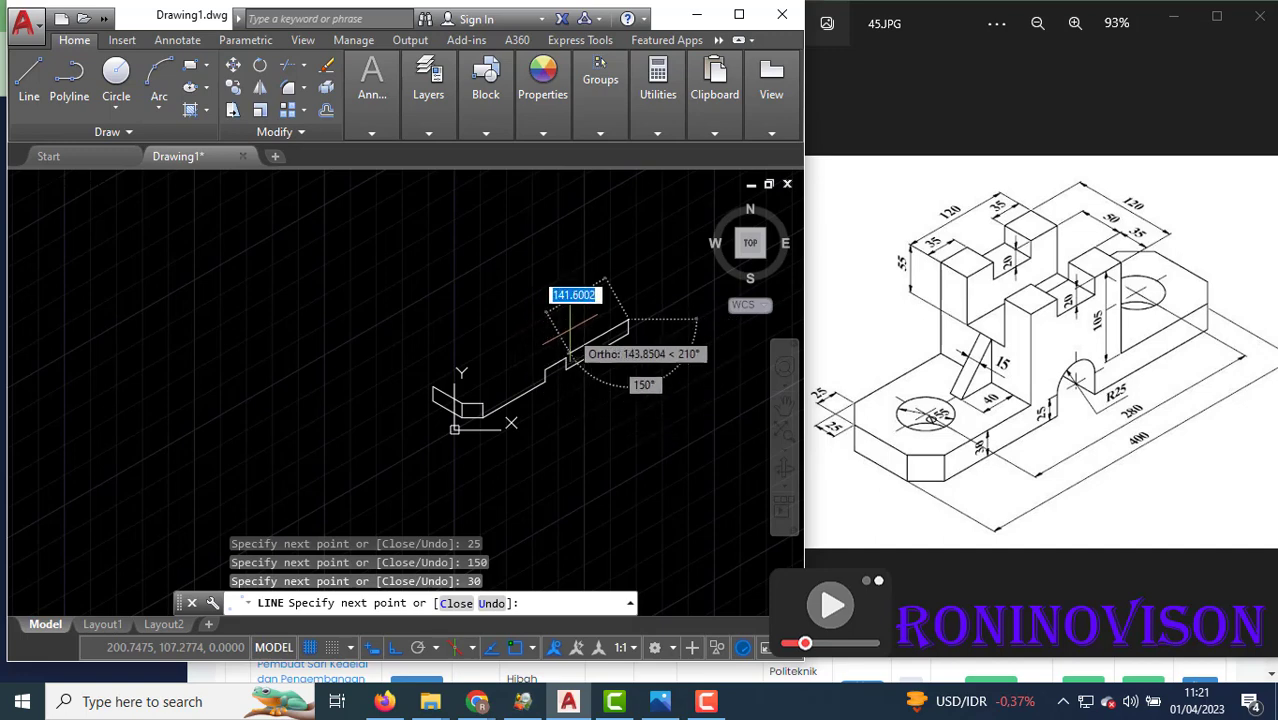
key("Escape")
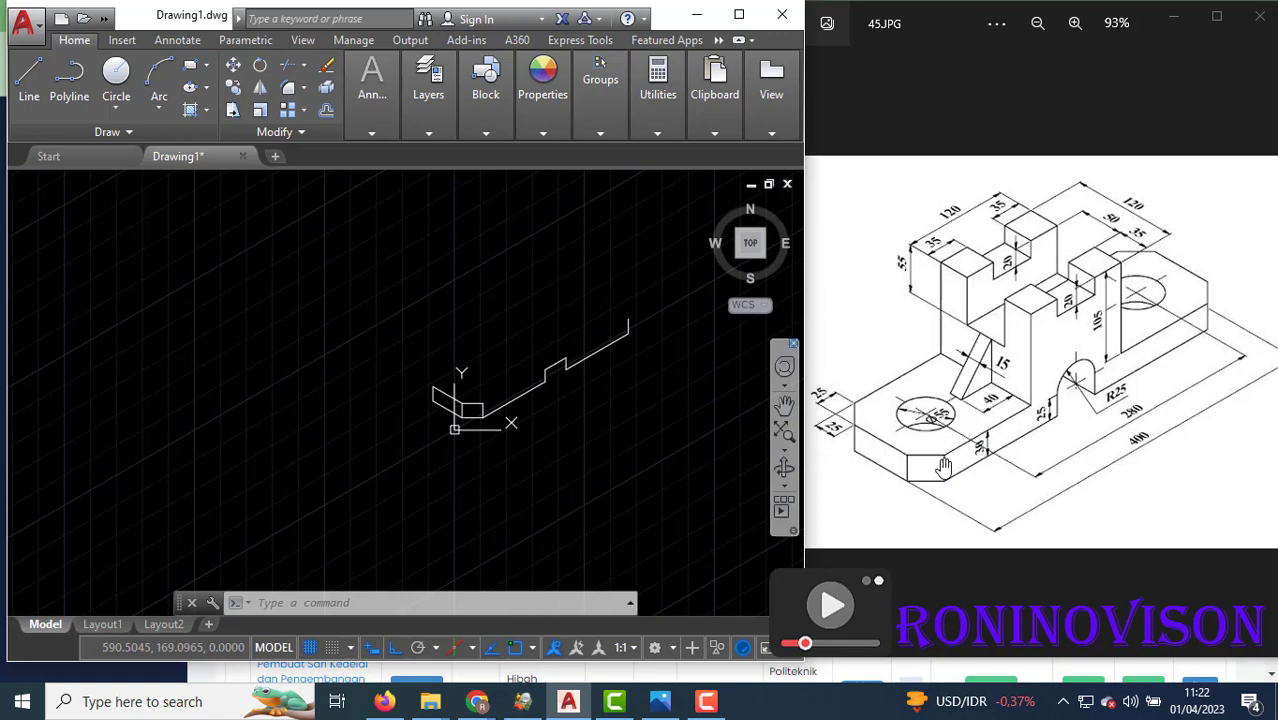
Start a line at the box corner and draw edges of 115, 105, 35 and 20 units.
scroll(500, 382, "up", 2)
type("l")
key("Return")
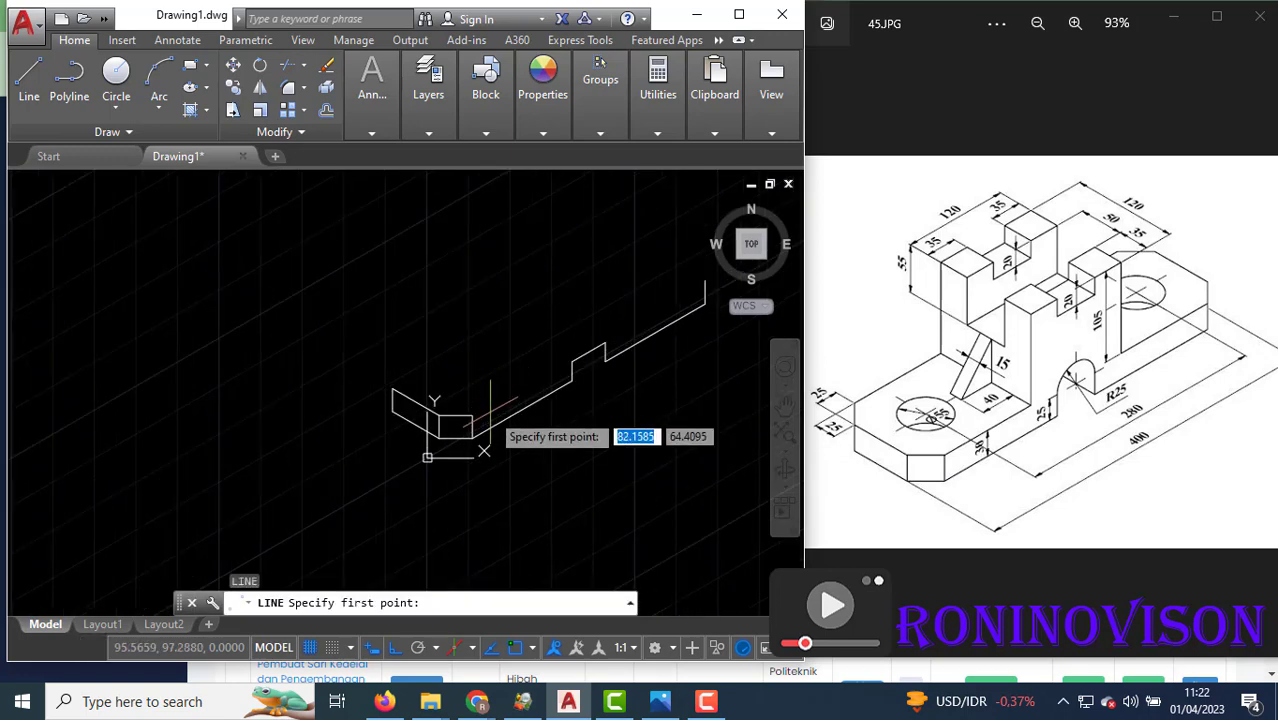
left_click(472, 416)
type("1")
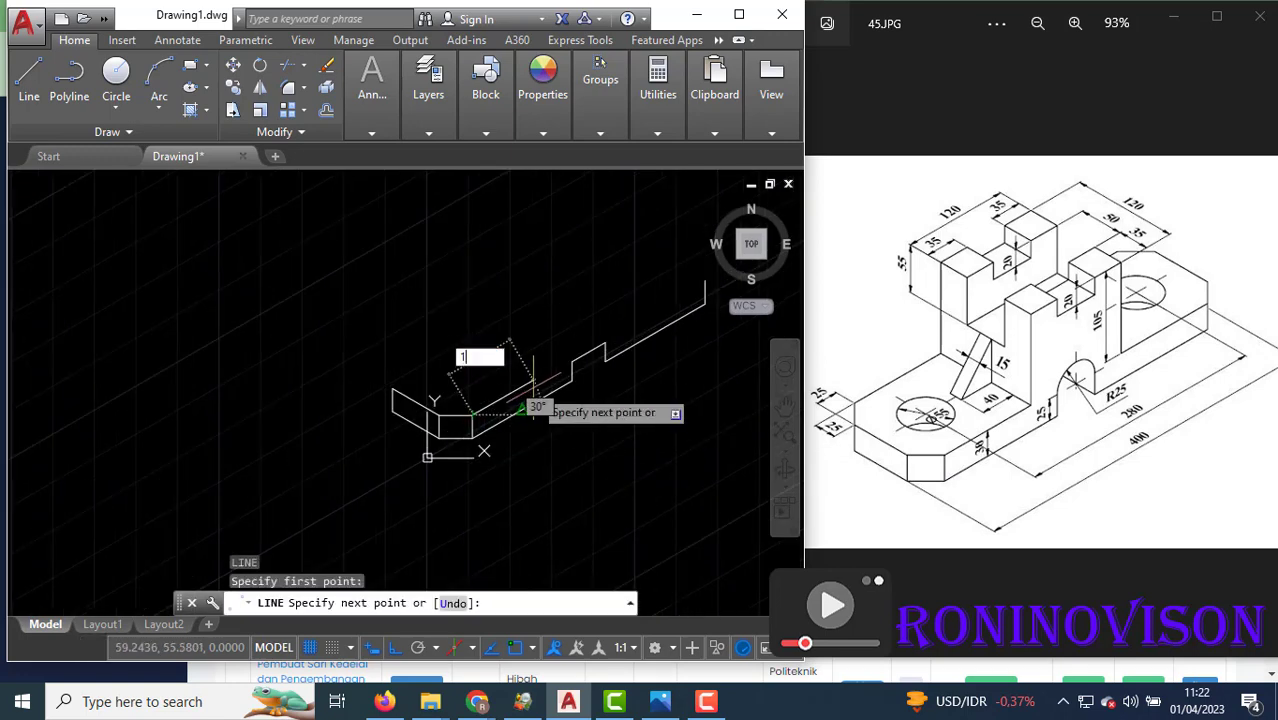
type("5")
key("Return")
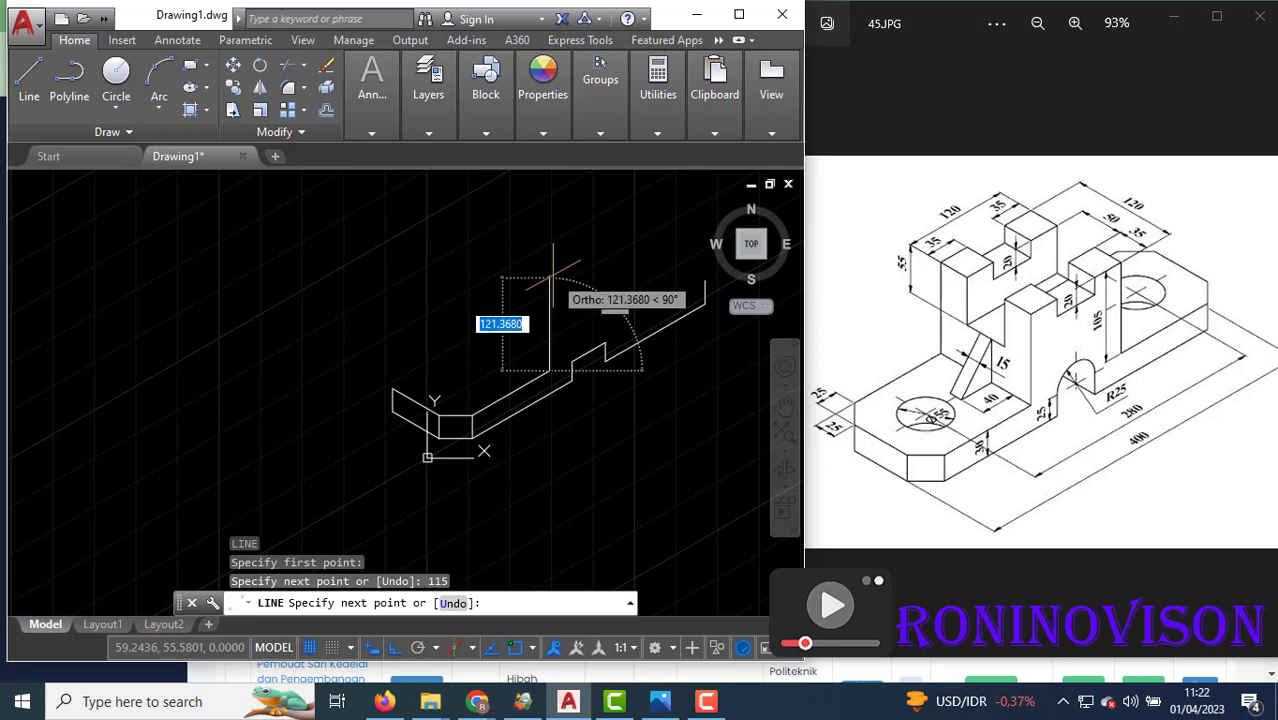
type("105")
key("Return")
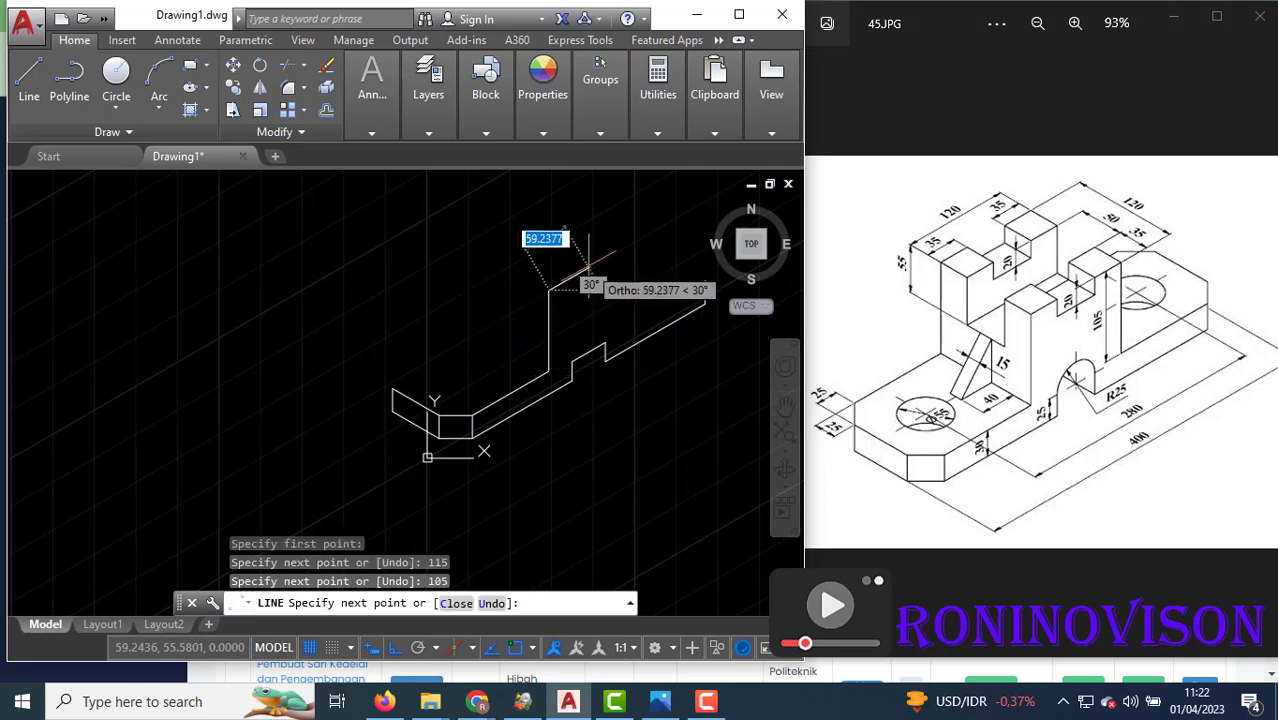
type("35")
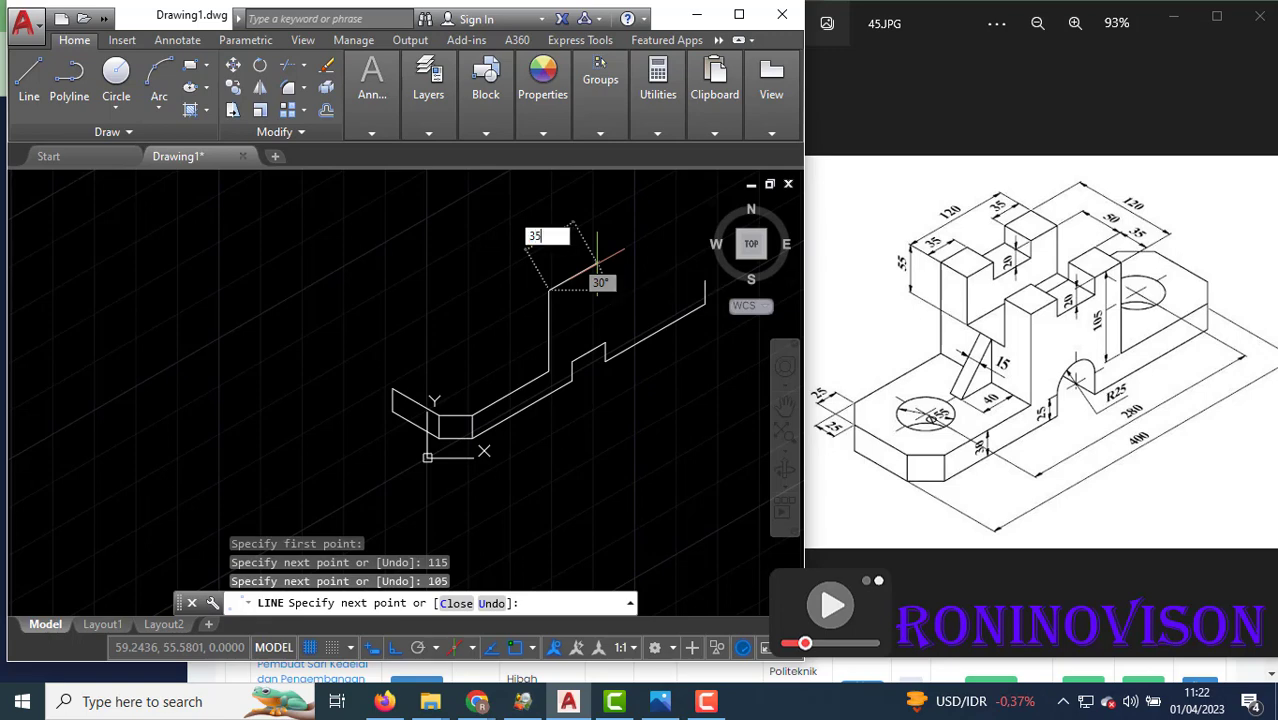
key("Return")
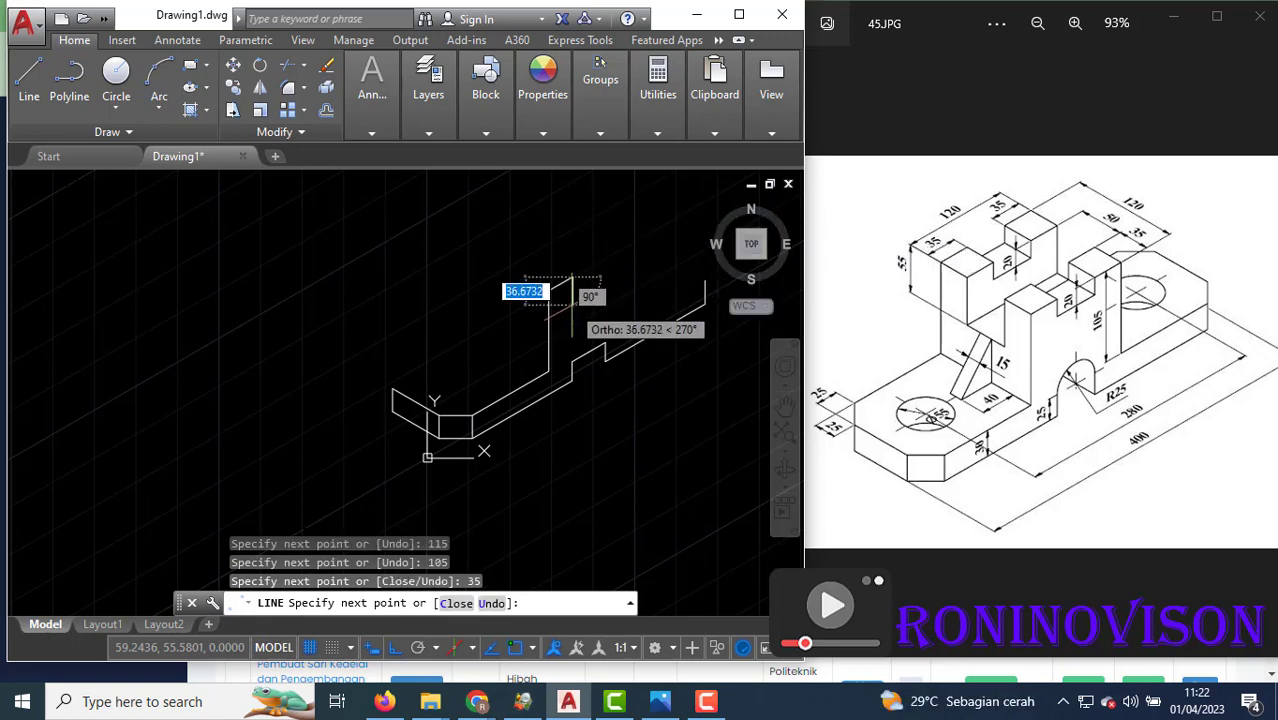
type("20")
key("Return")
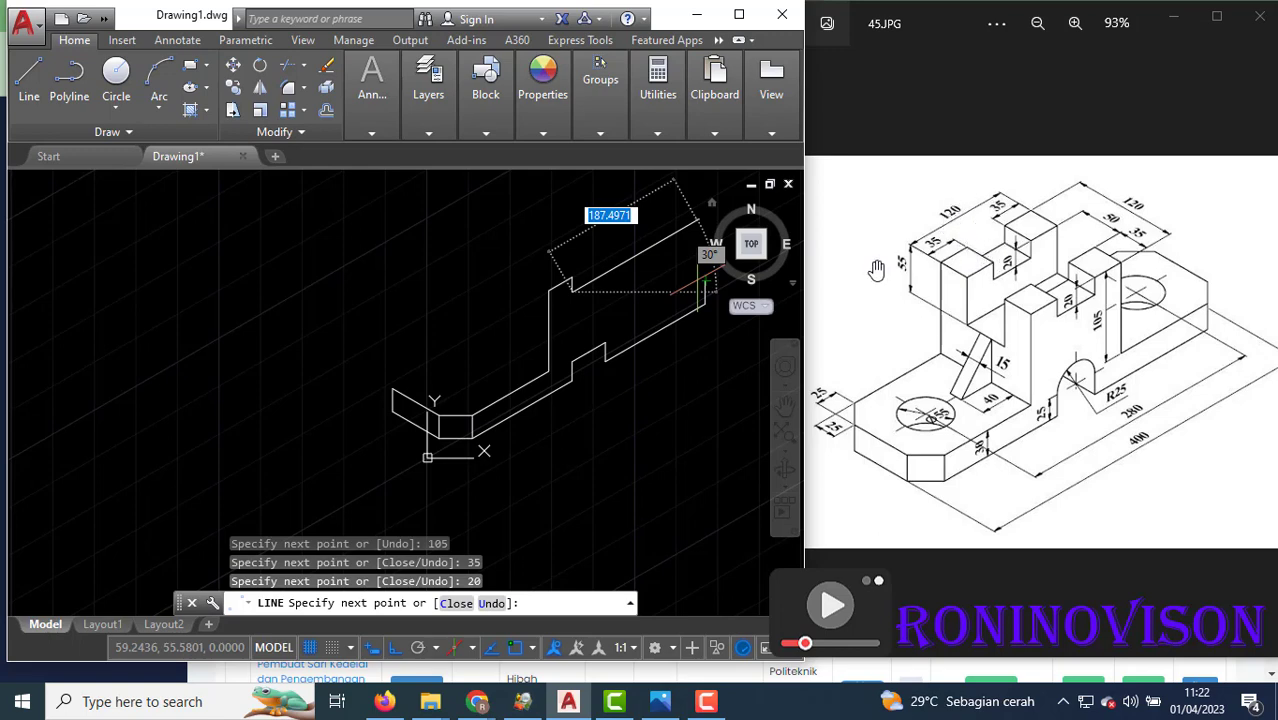
Continue the notch with 50, 20 and 35-unit segments and a 105-unit vertical segment.
type("5")
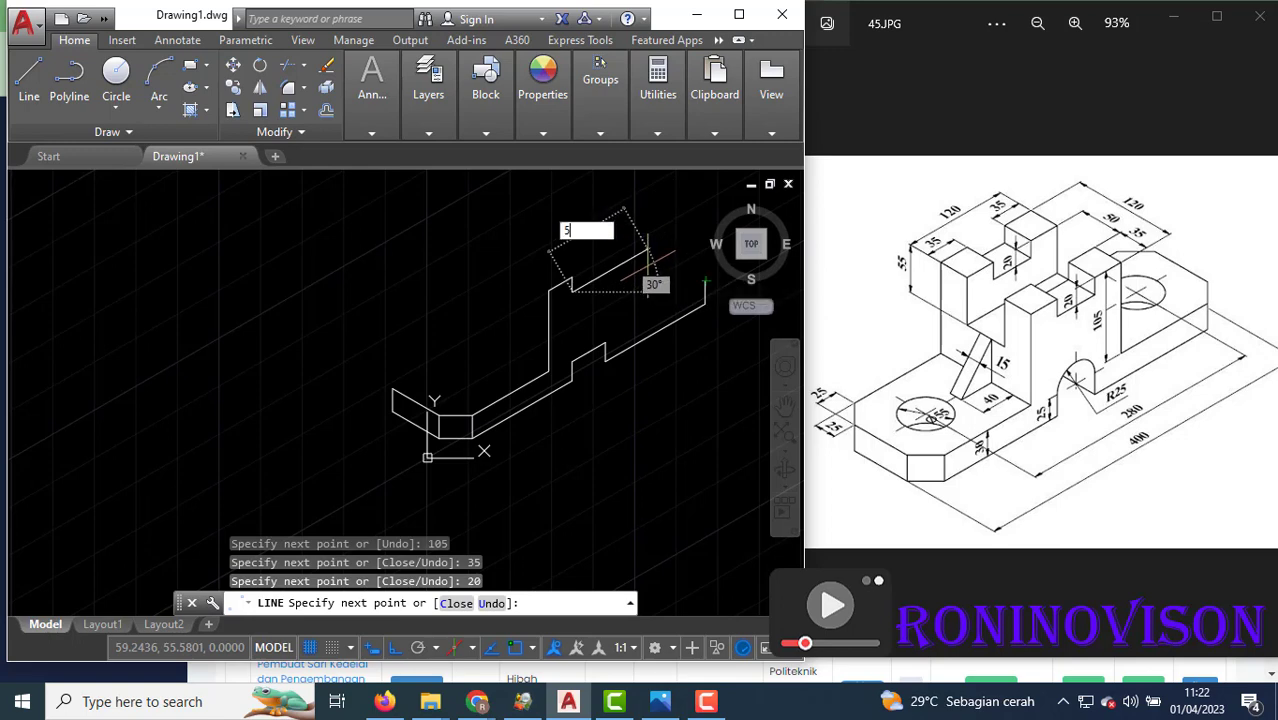
type("0")
key("Return")
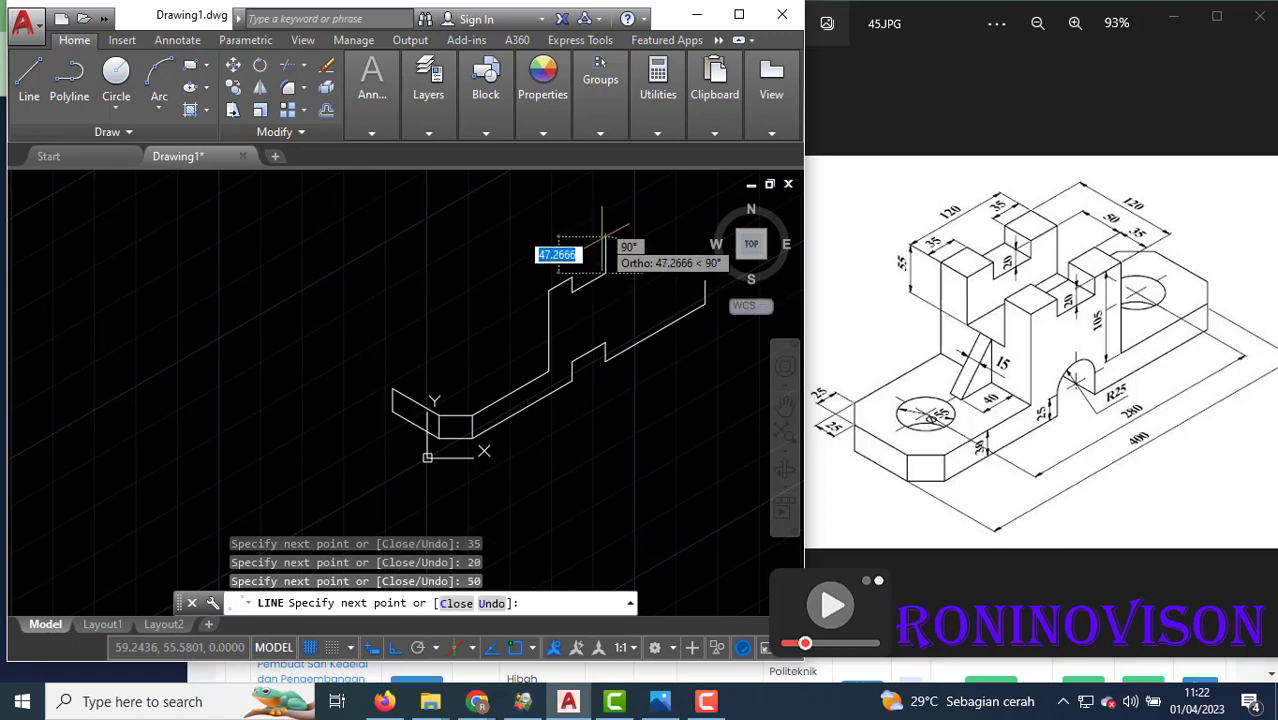
type("20")
key("Return")
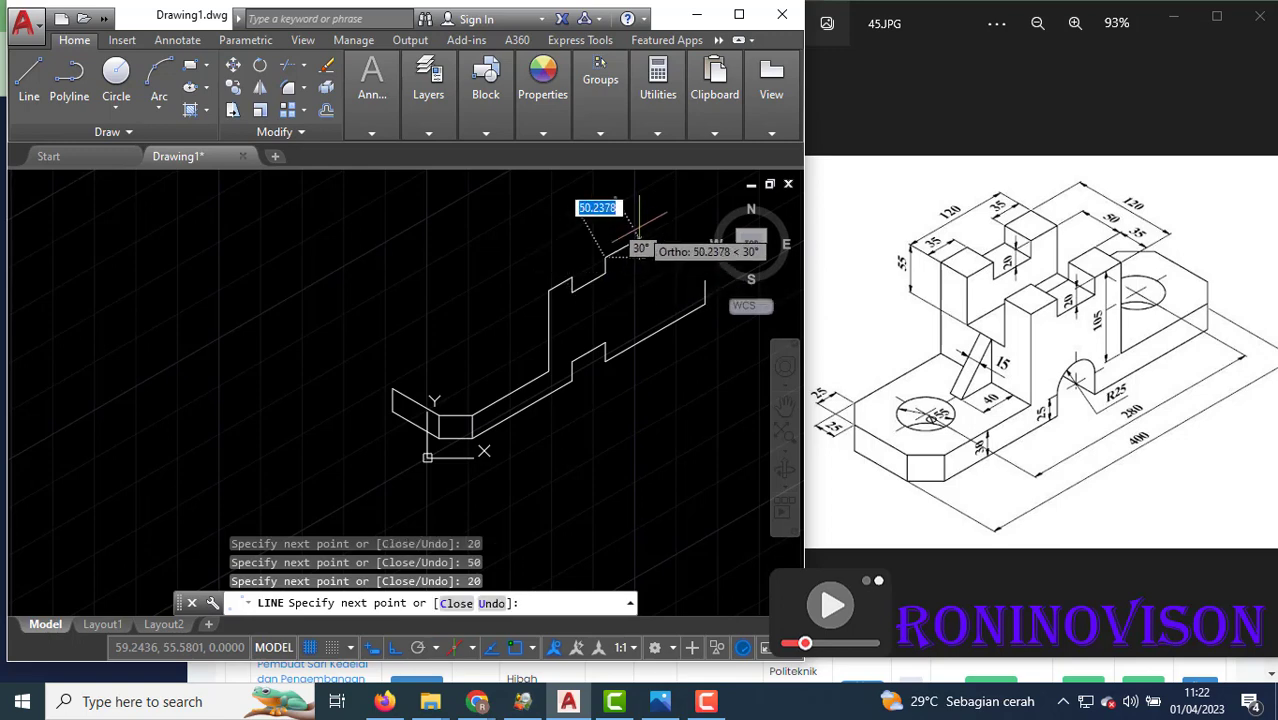
type("35")
key("Return")
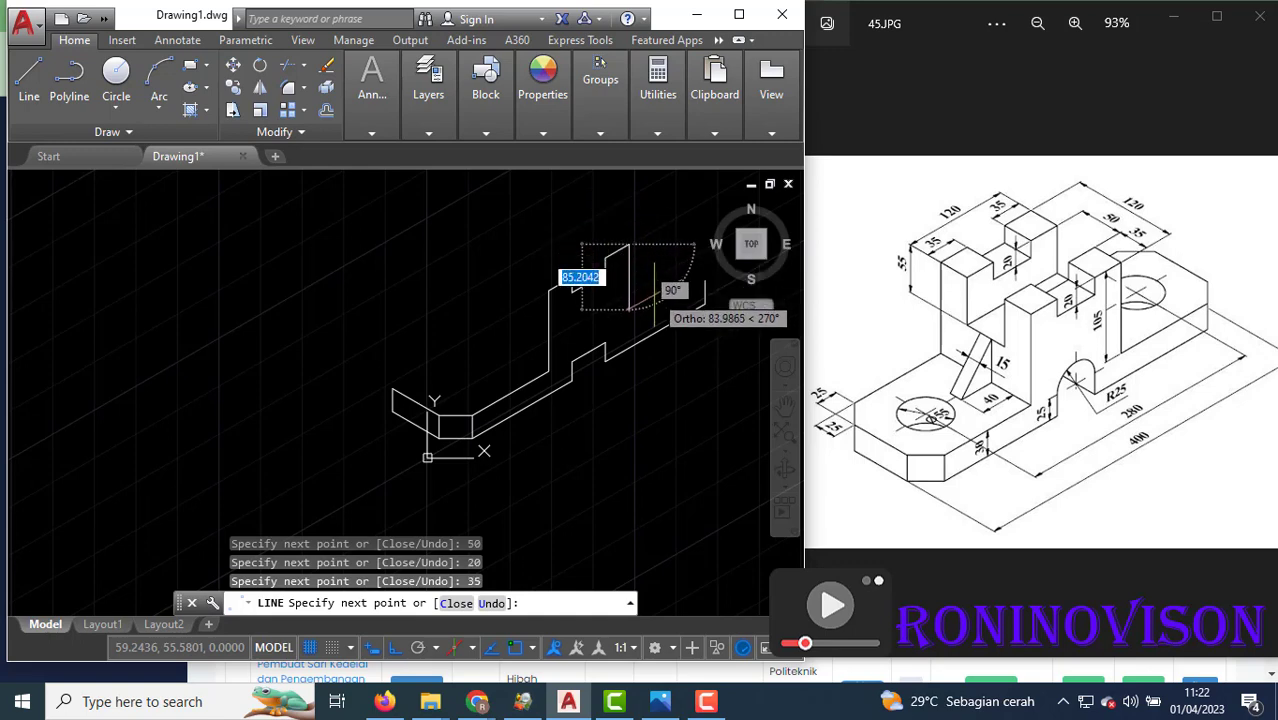
type("105")
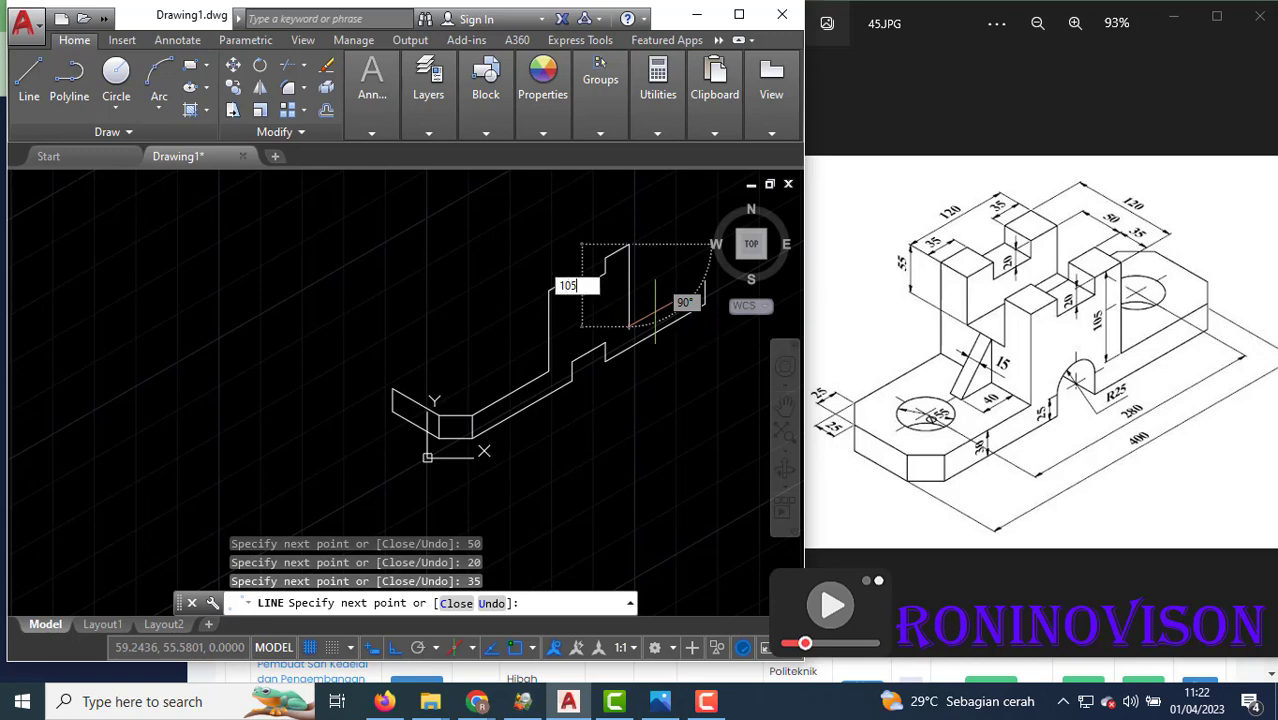
key("Return")
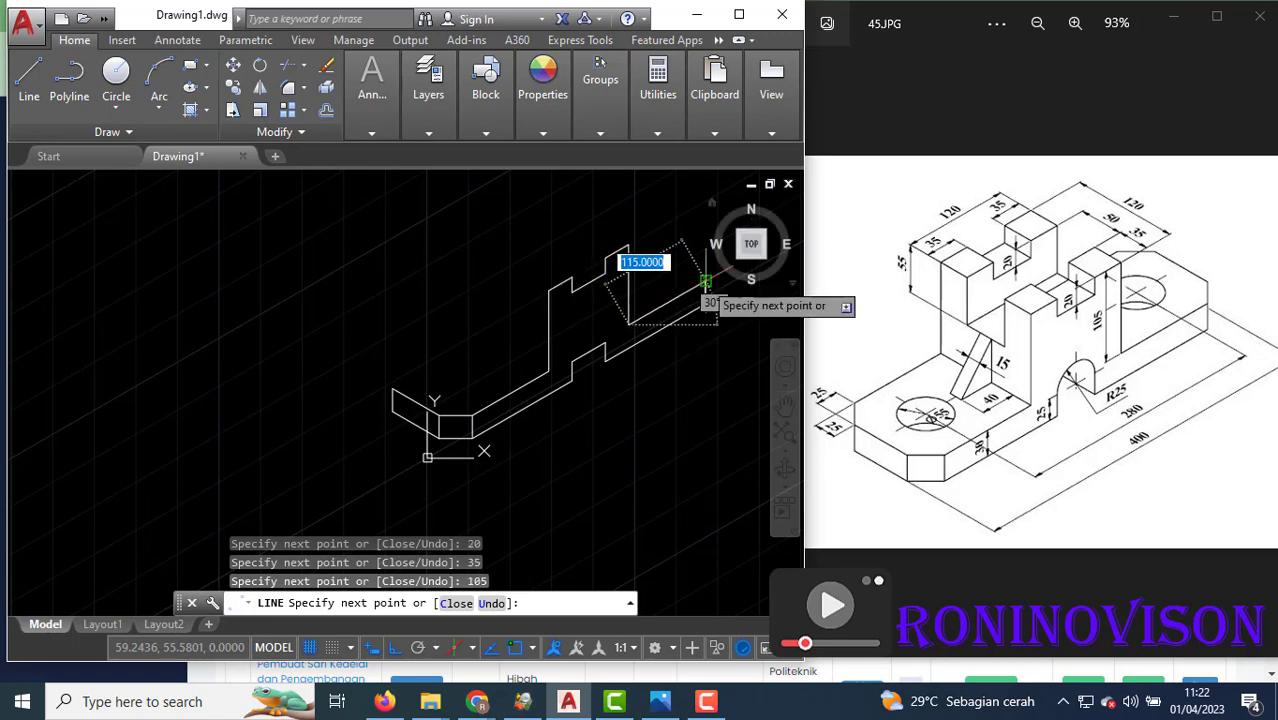
Window-select all 23 outline objects and move them as a group along the 30° direction.
key("Escape")
scroll(604, 344, "down", 3)
scroll(600, 385, "up", 2)
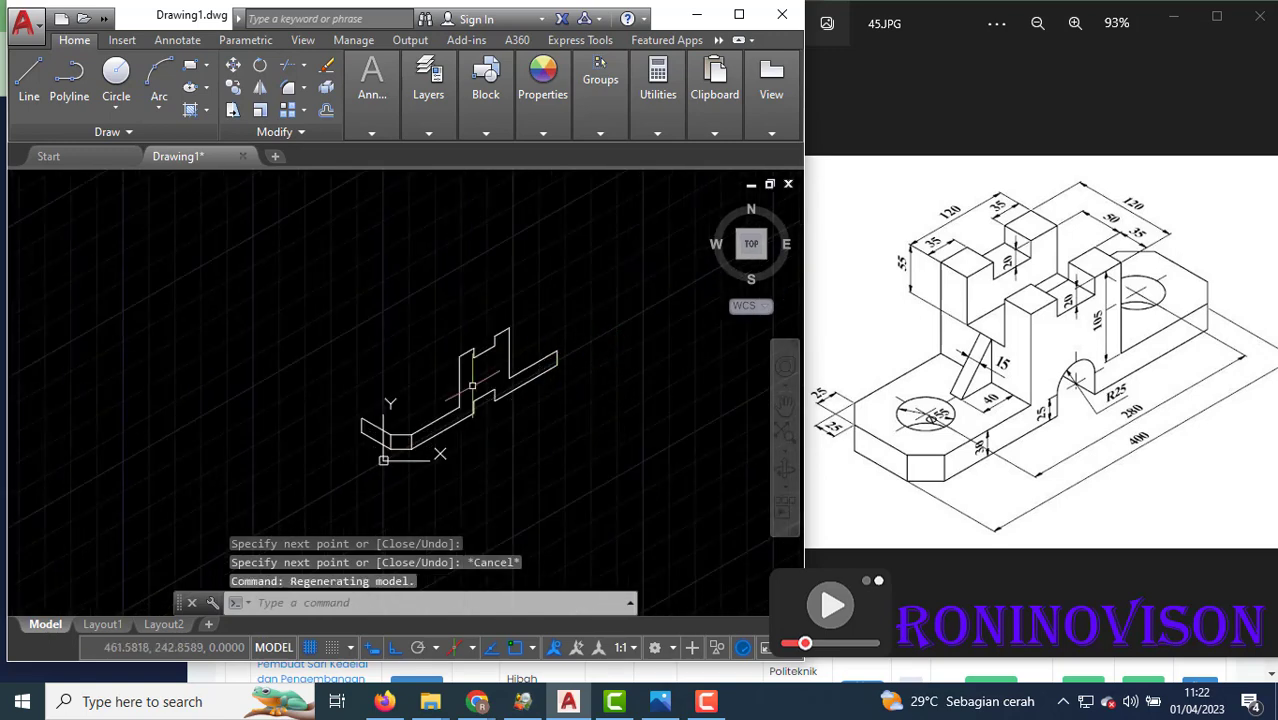
left_click(600, 494)
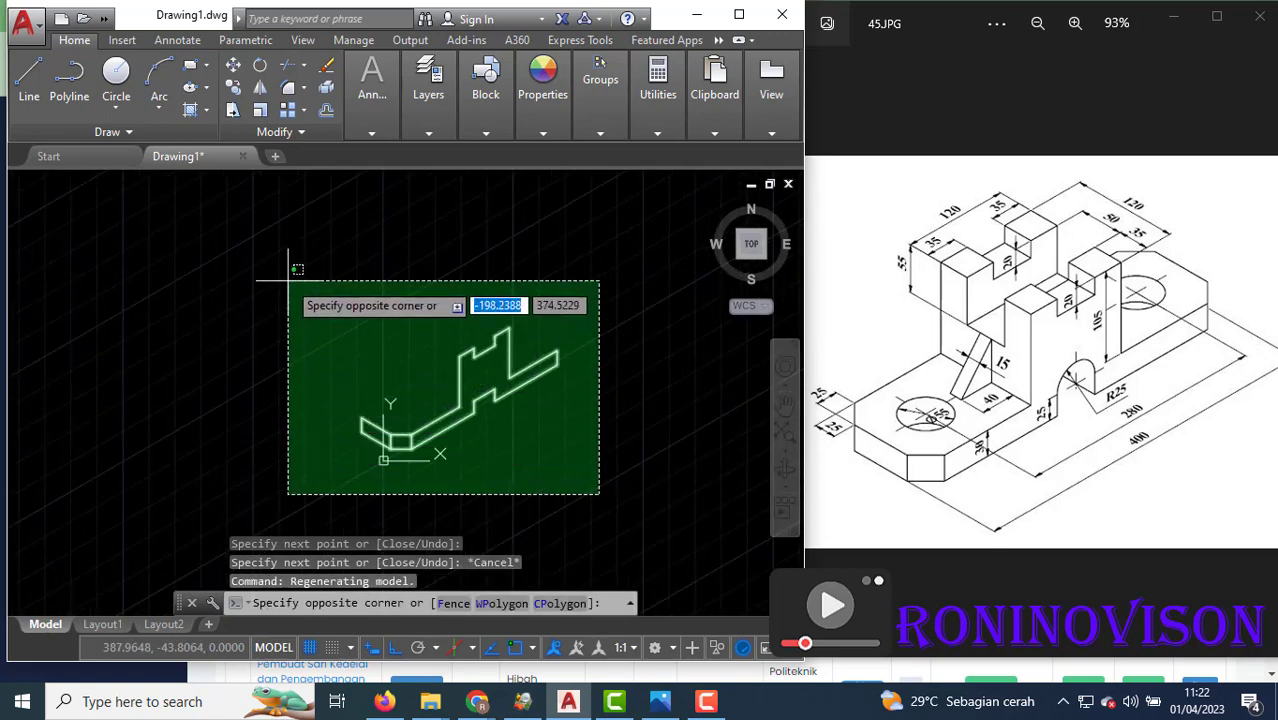
left_click(258, 250)
type("M")
key("Return")
left_click(378, 350)
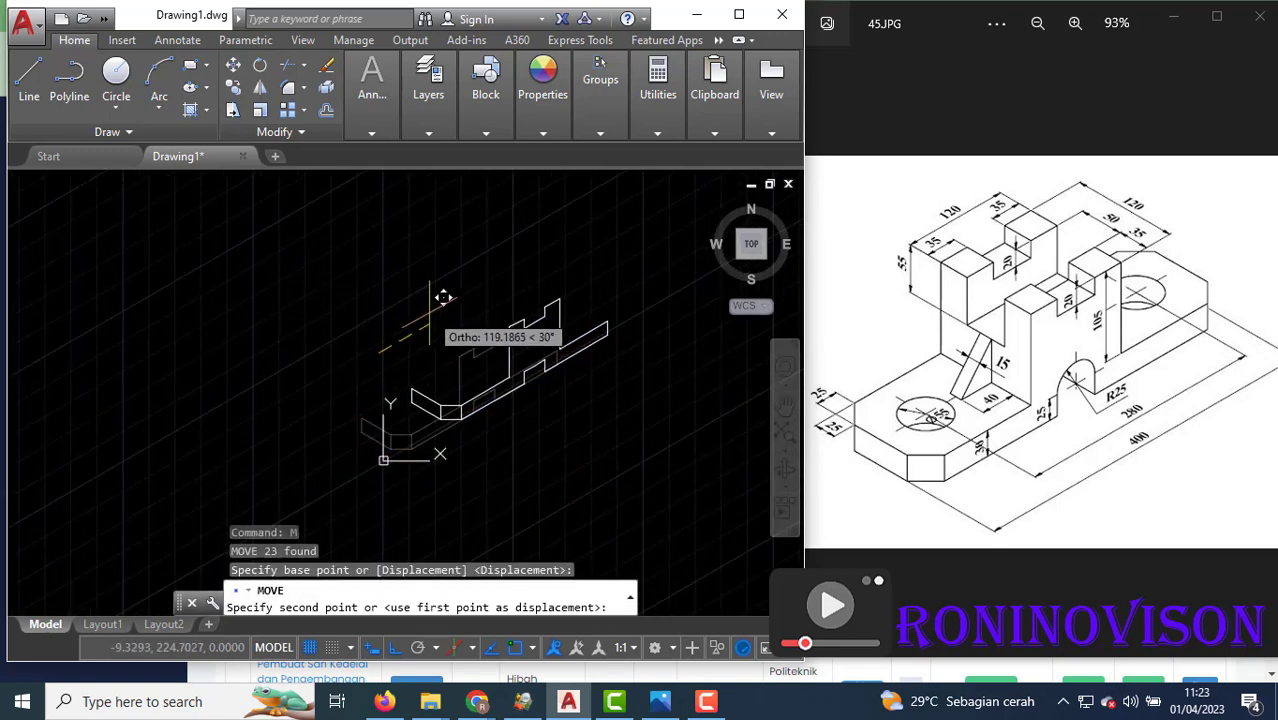
left_click(435, 292)
scroll(530, 330, "up", 2)
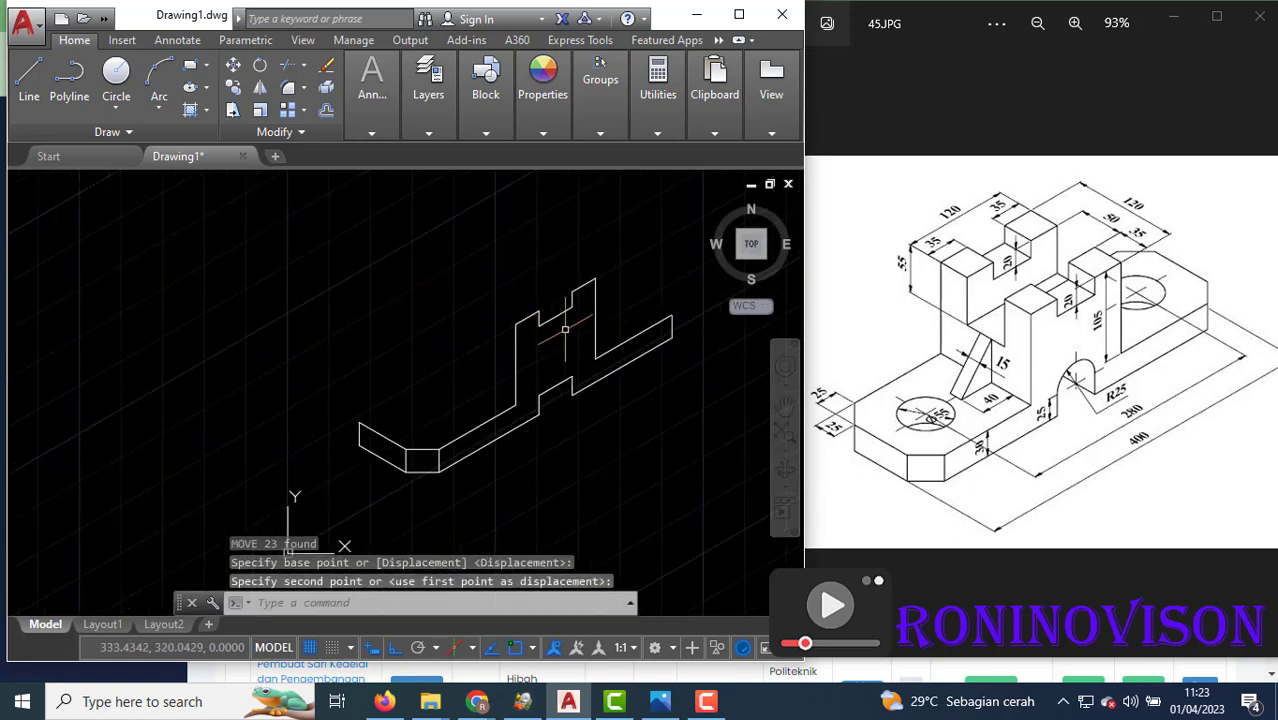
scroll(628, 393, "up", 2)
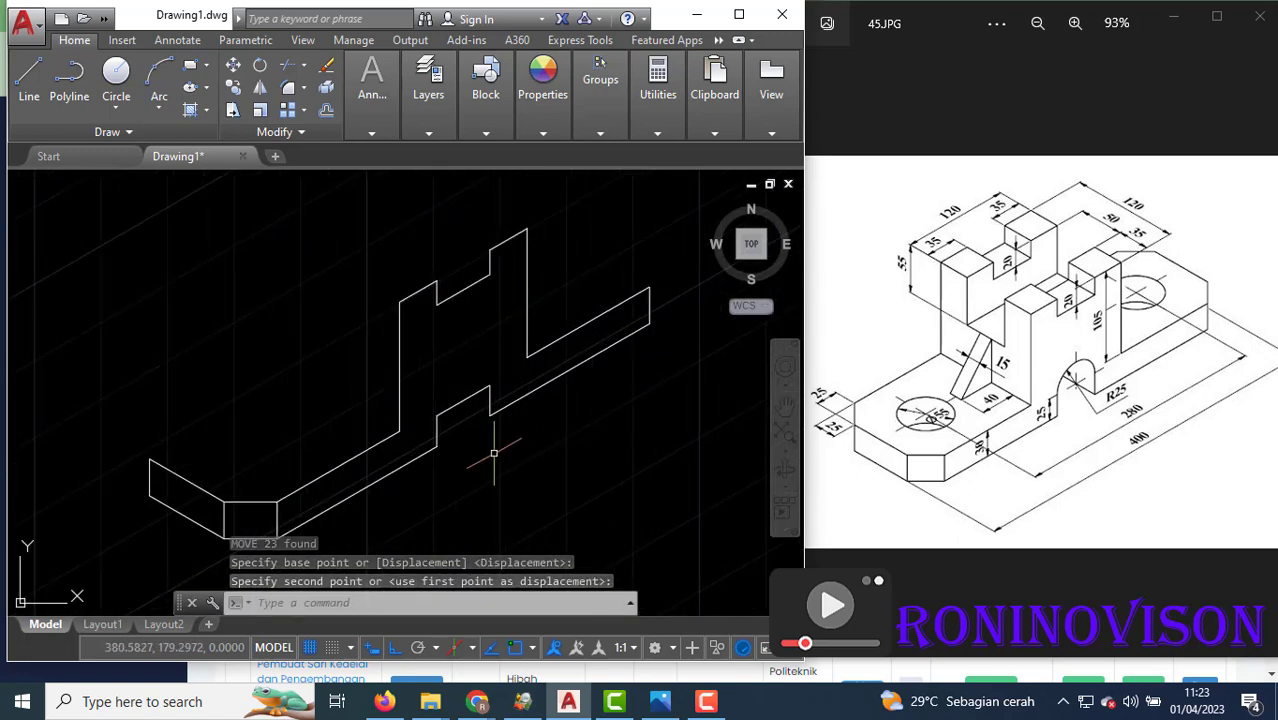
scroll(460, 455, "down", 2)
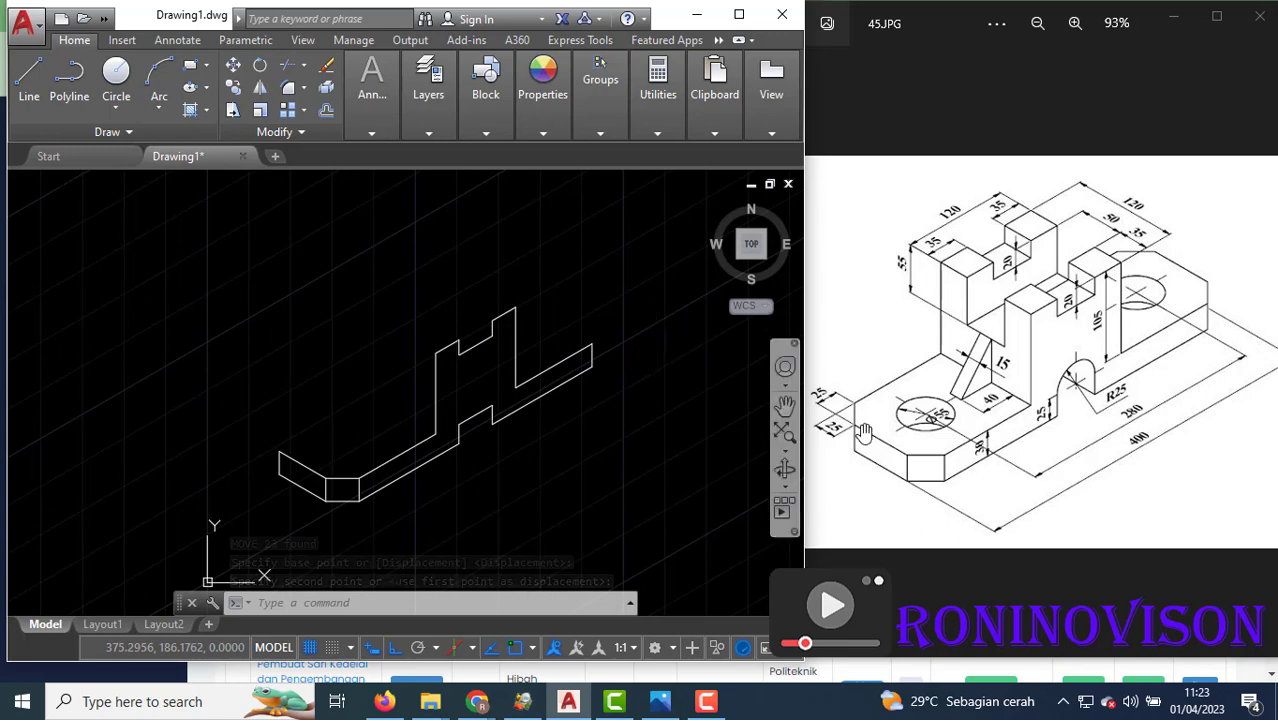
scroll(462, 402, "up", 2)
Draw a radius 12.5 isocircle centred at the notch on the base edge.
type("el")
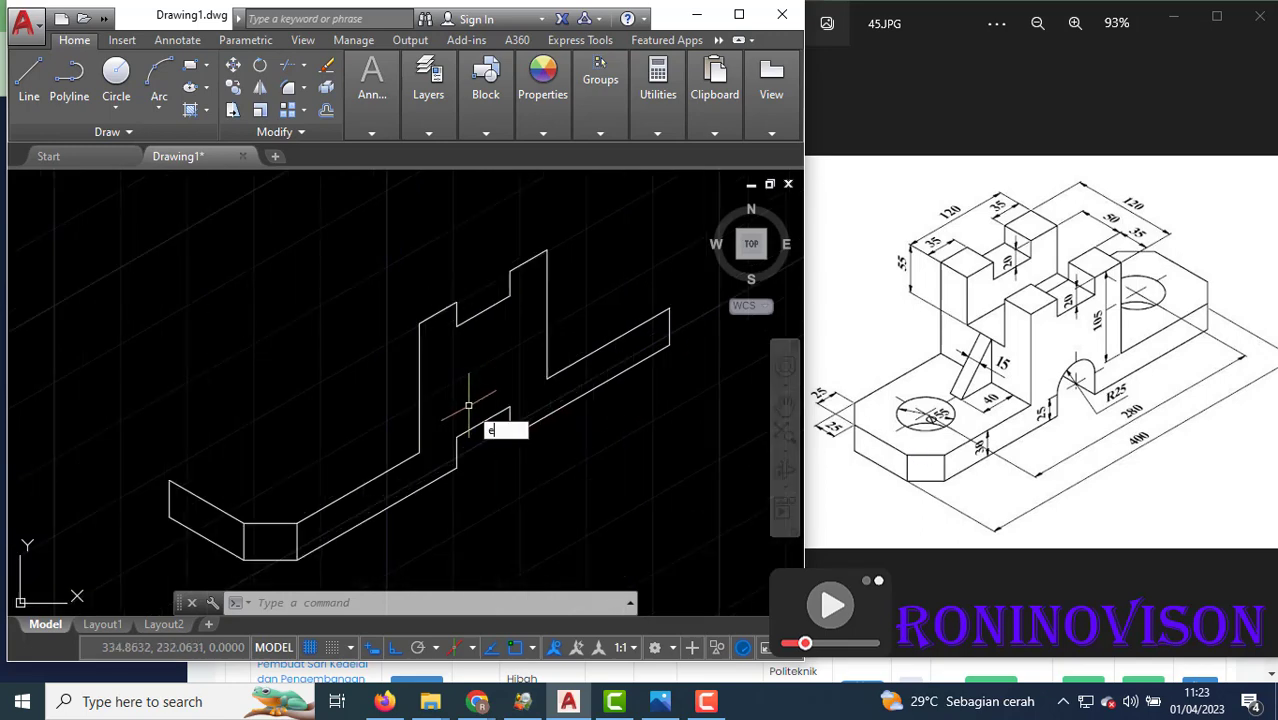
key("Return")
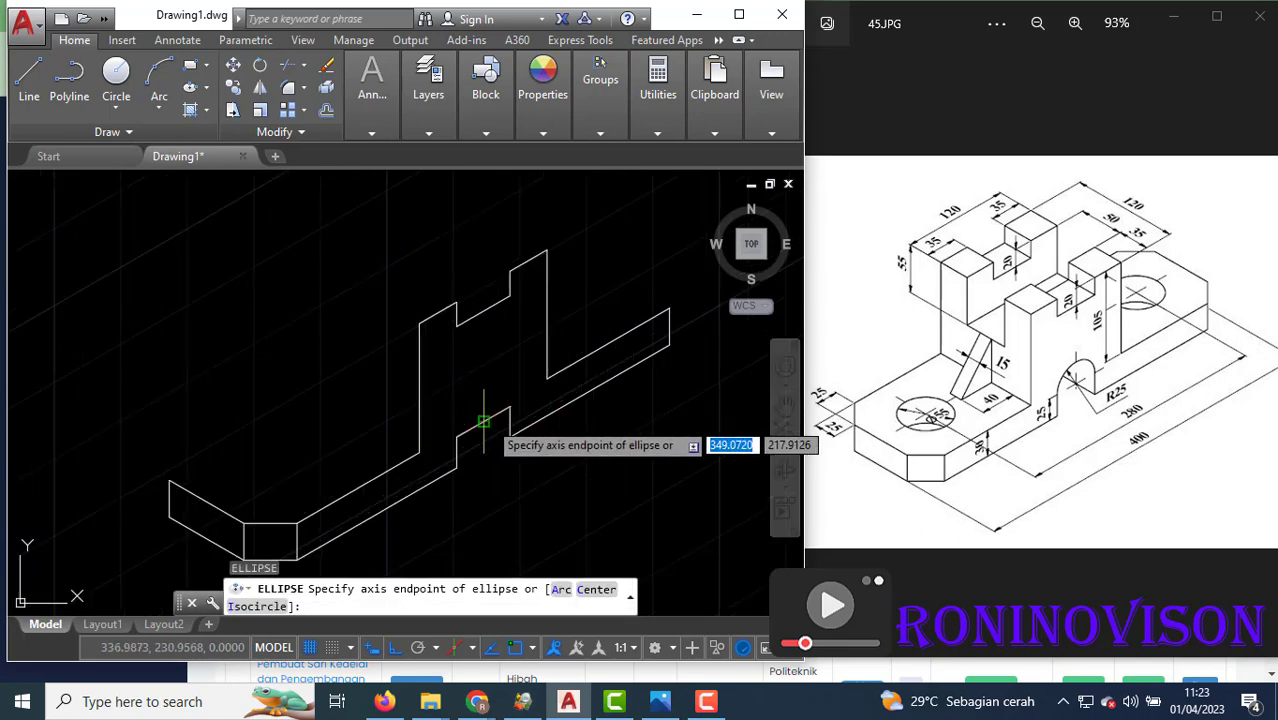
left_click(483, 421)
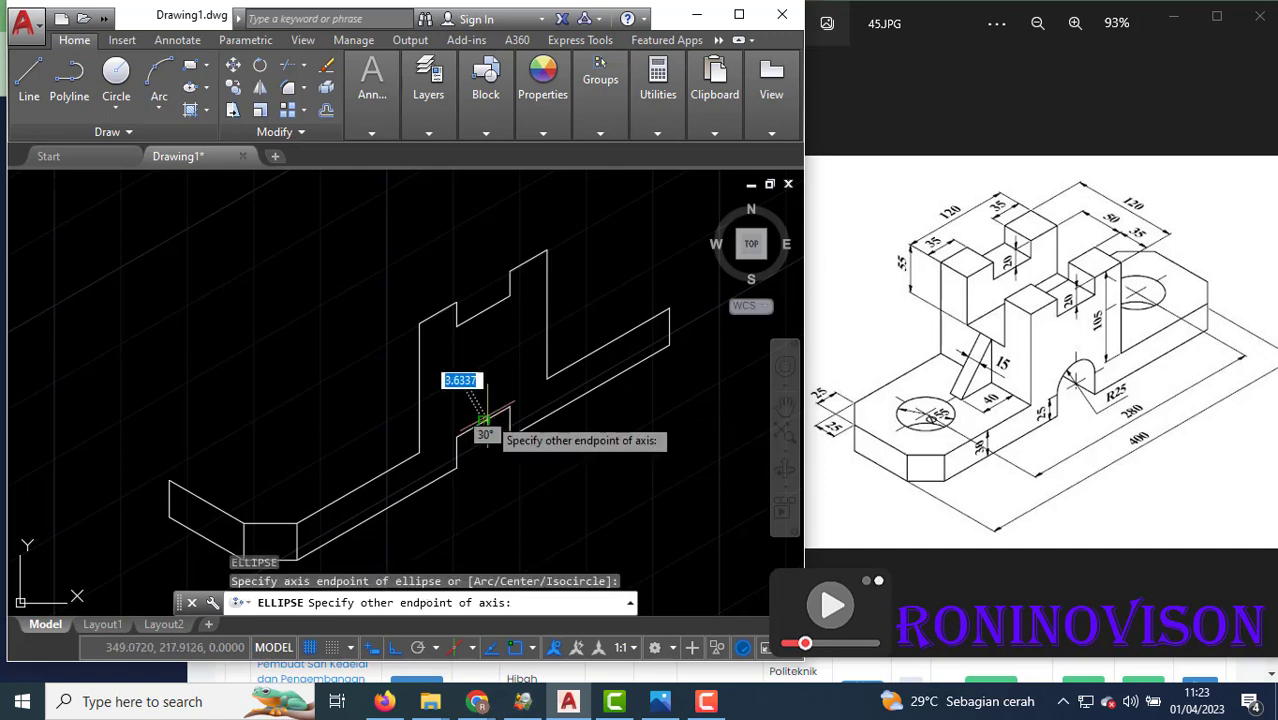
key("Escape")
type("el")
key("Return")
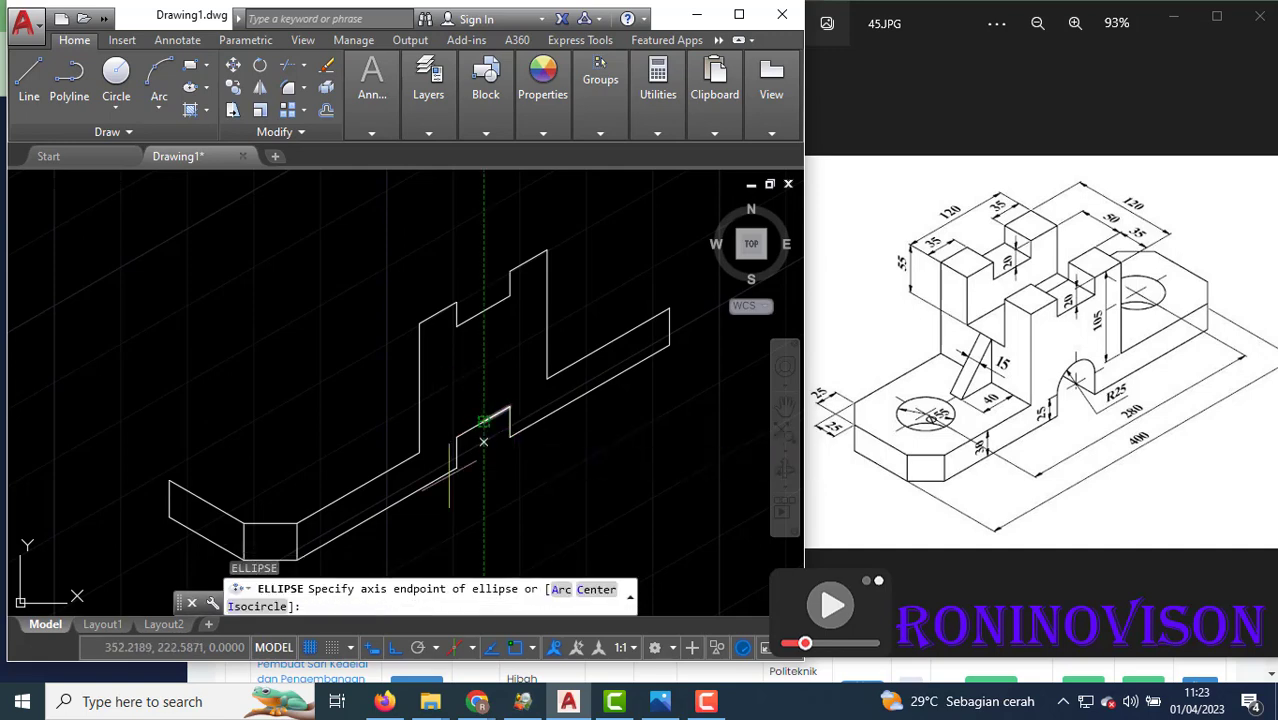
type("i")
key("Return")
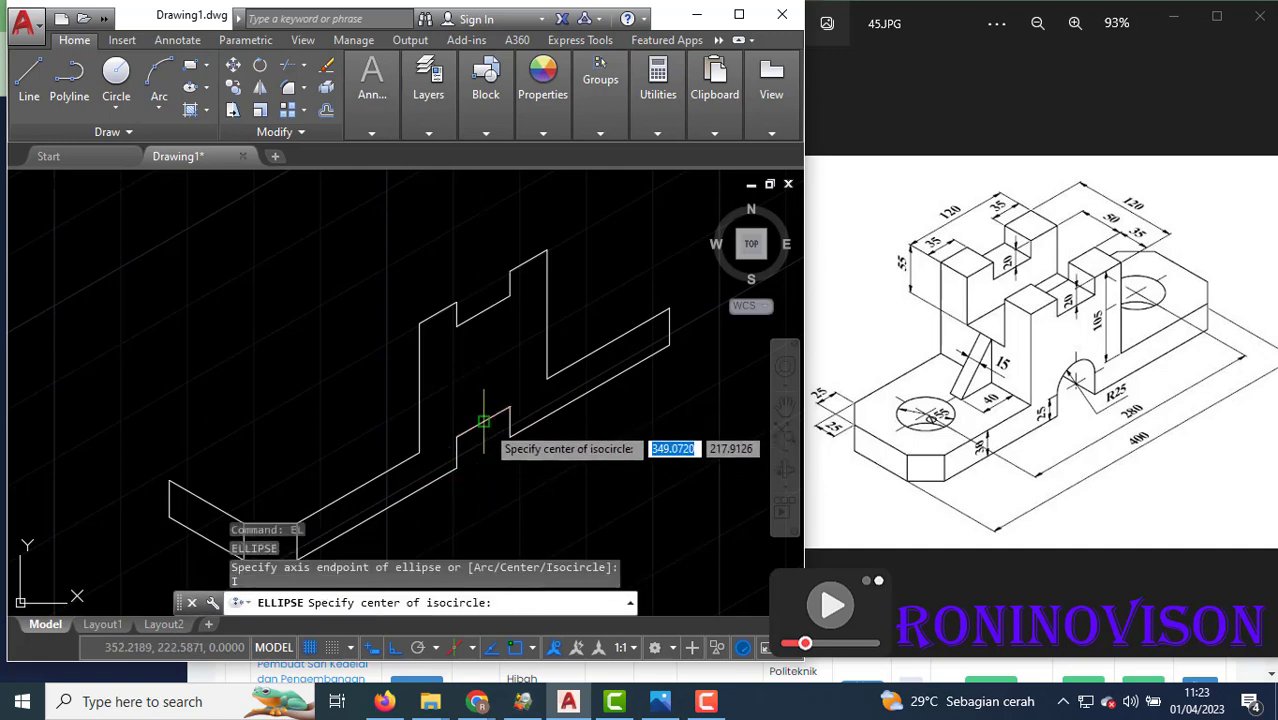
left_click(483, 421)
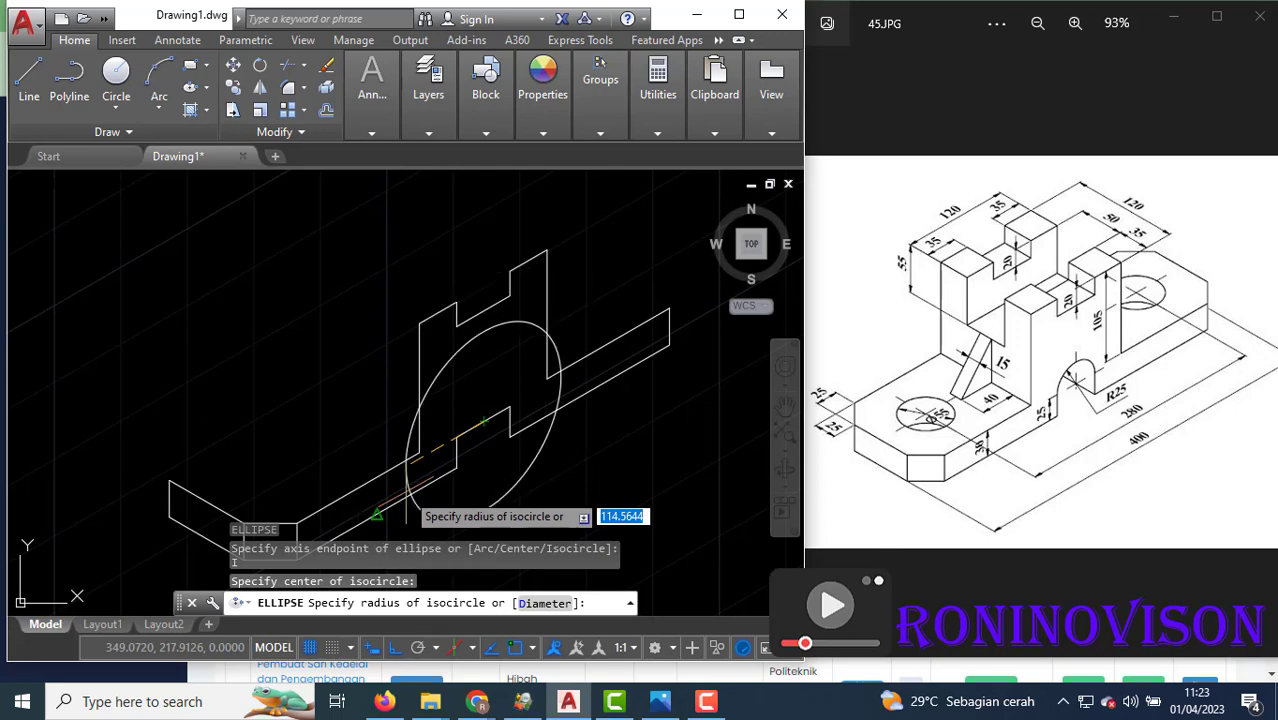
key("F5")
key("F5")
key("F5")
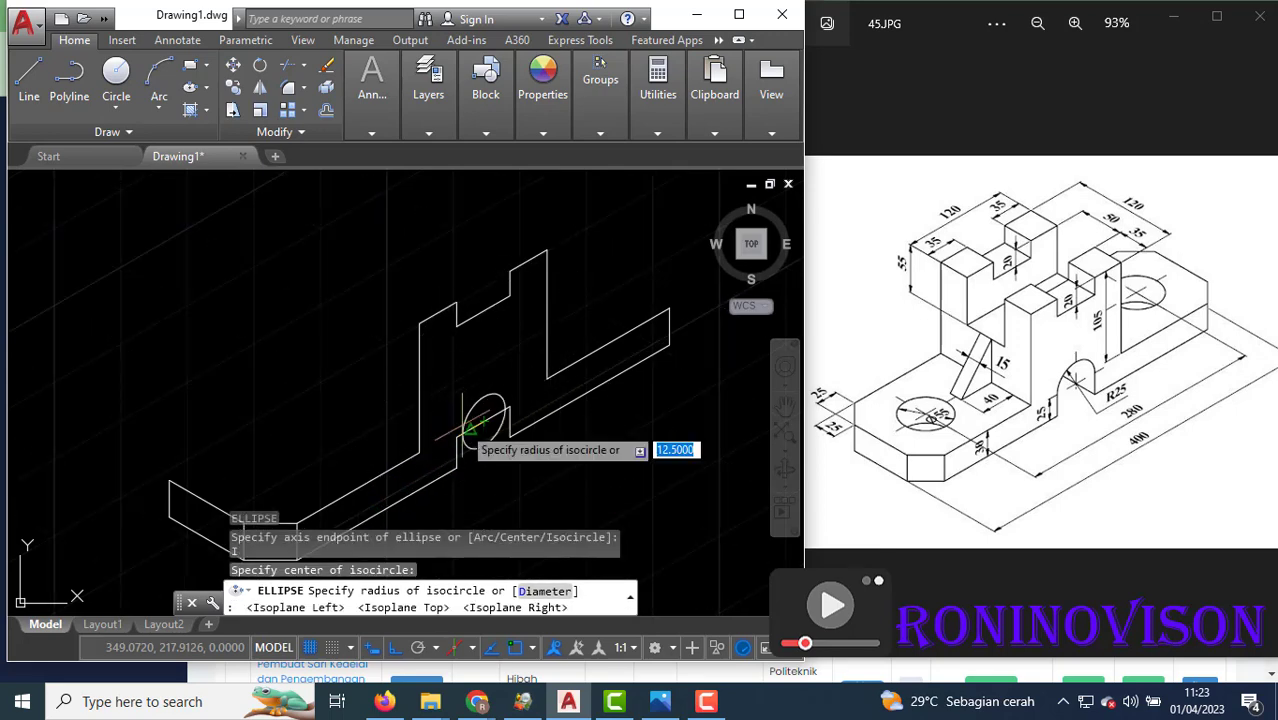
left_click(461, 425)
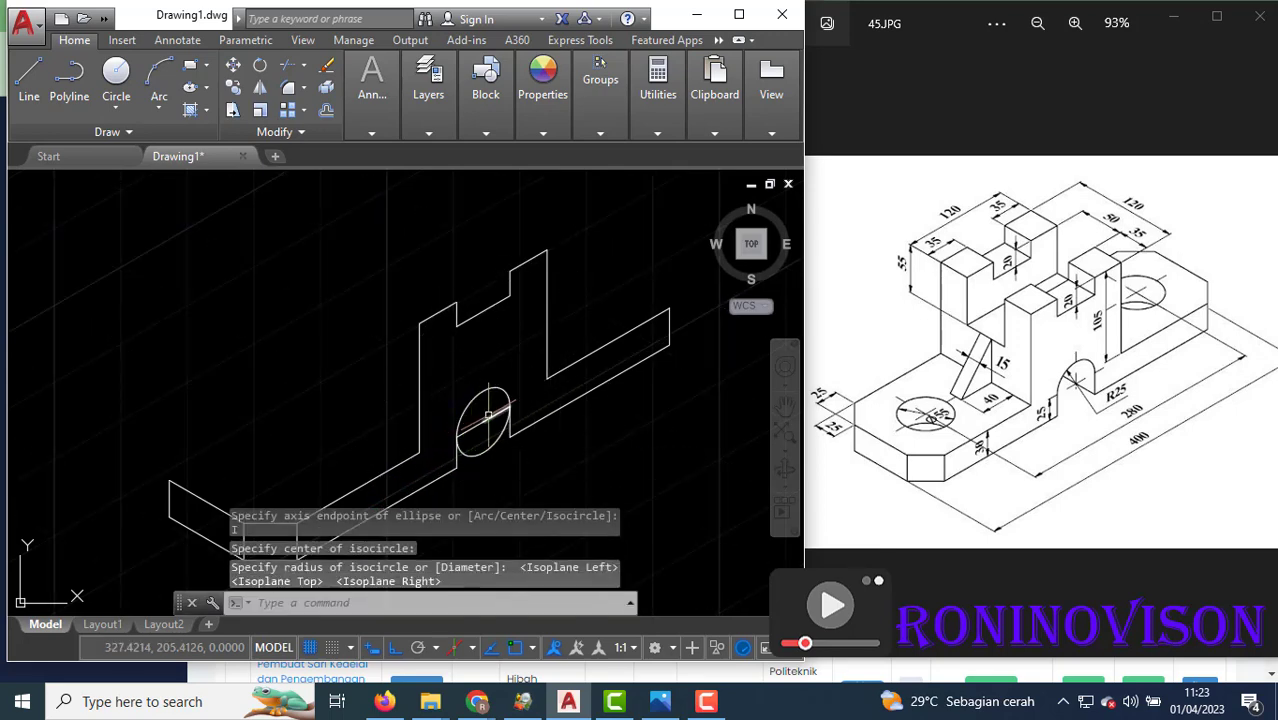
key("Escape")
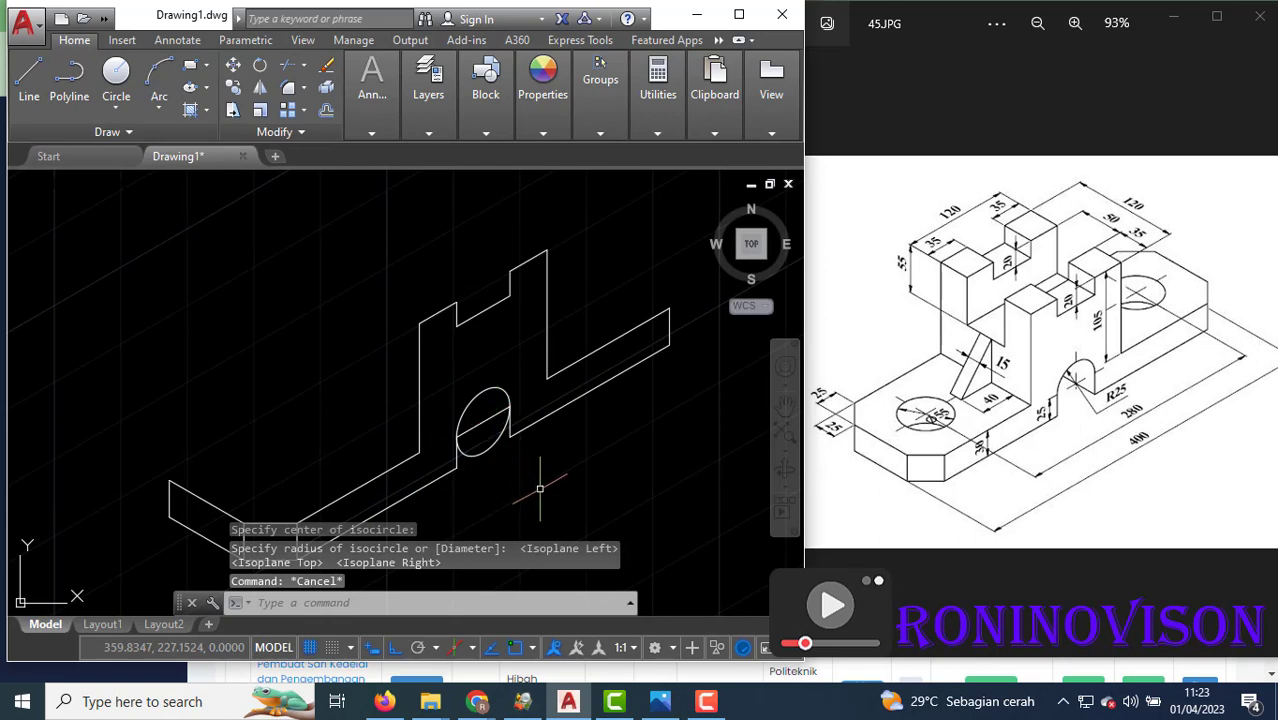
Trim away the lower half of the isocircle to leave the arch.
type("tr")
key("Return")
key("Return")
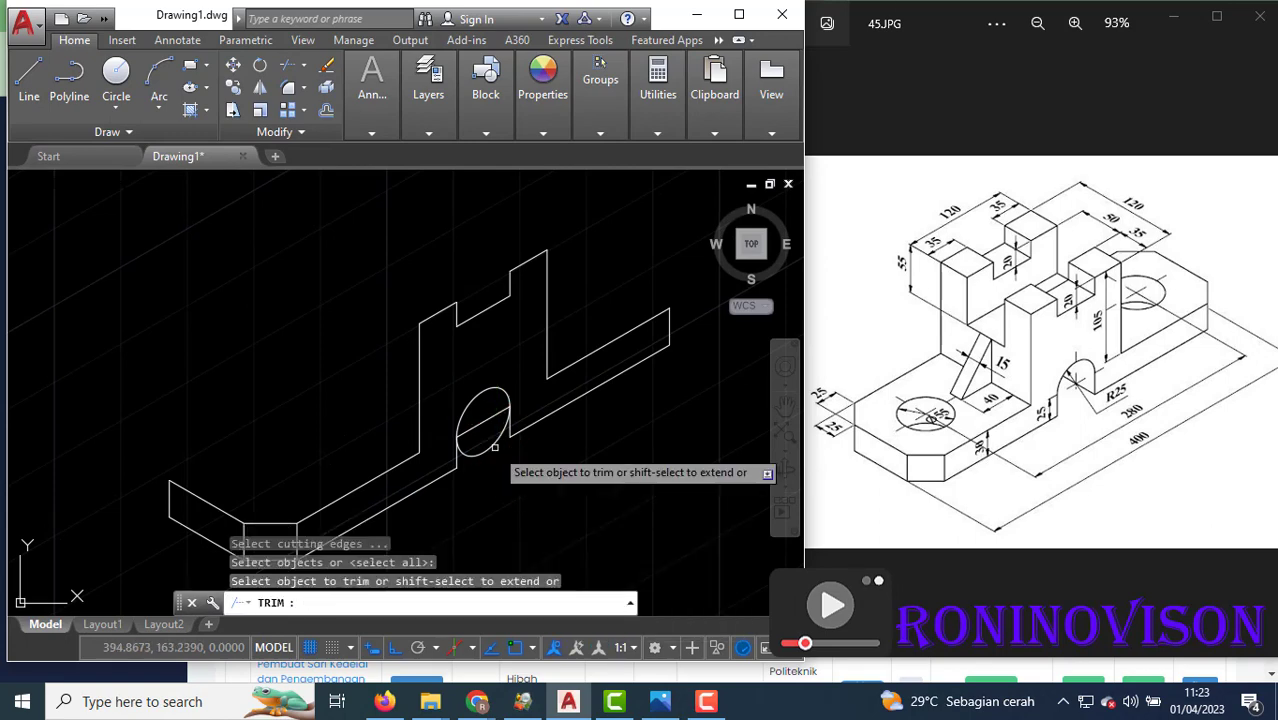
left_click(494, 447)
key("Escape")
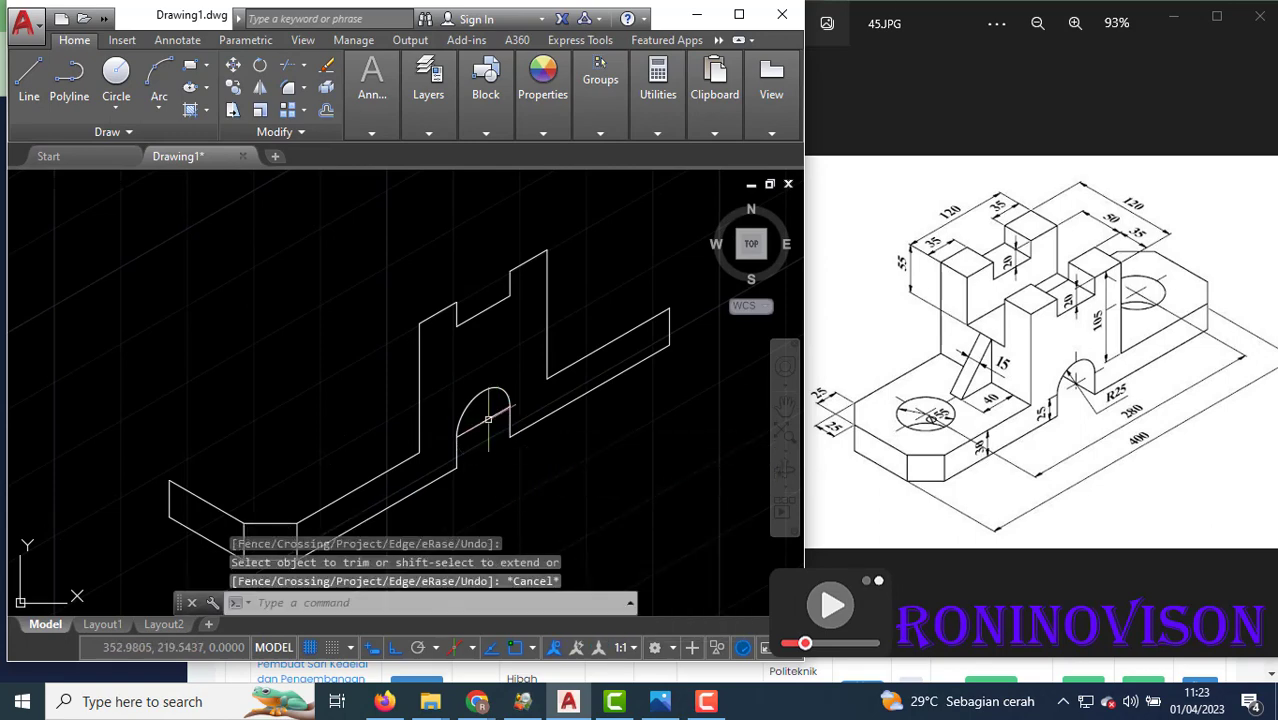
scroll(600, 460, "down", 2)
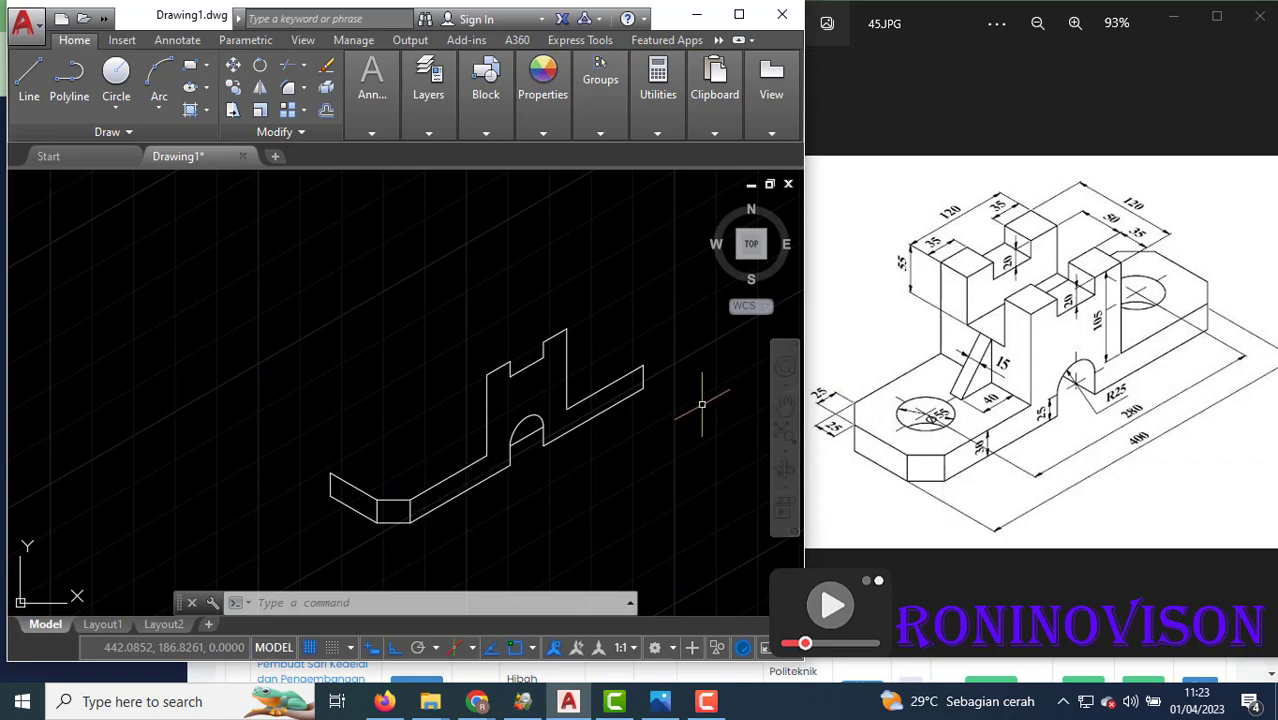
type("l")
Draw a vertical line segment up from the base's lower-left corner.
key("Return")
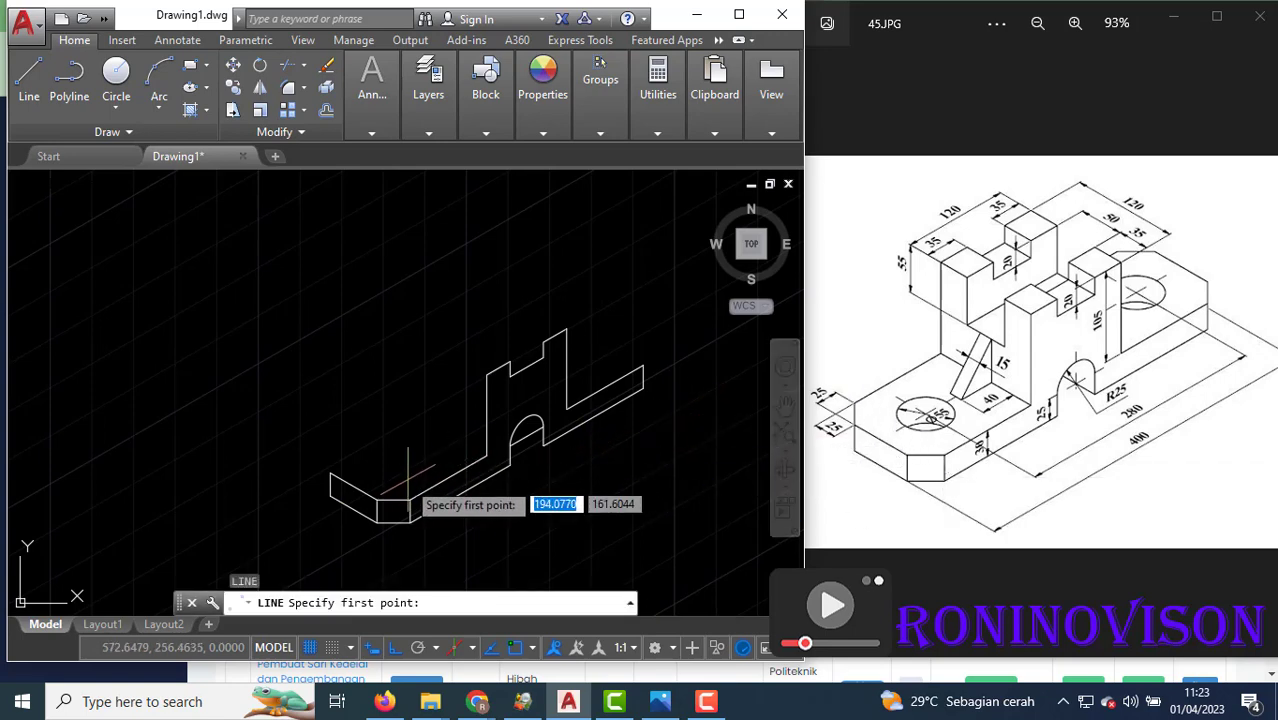
left_click(410, 500)
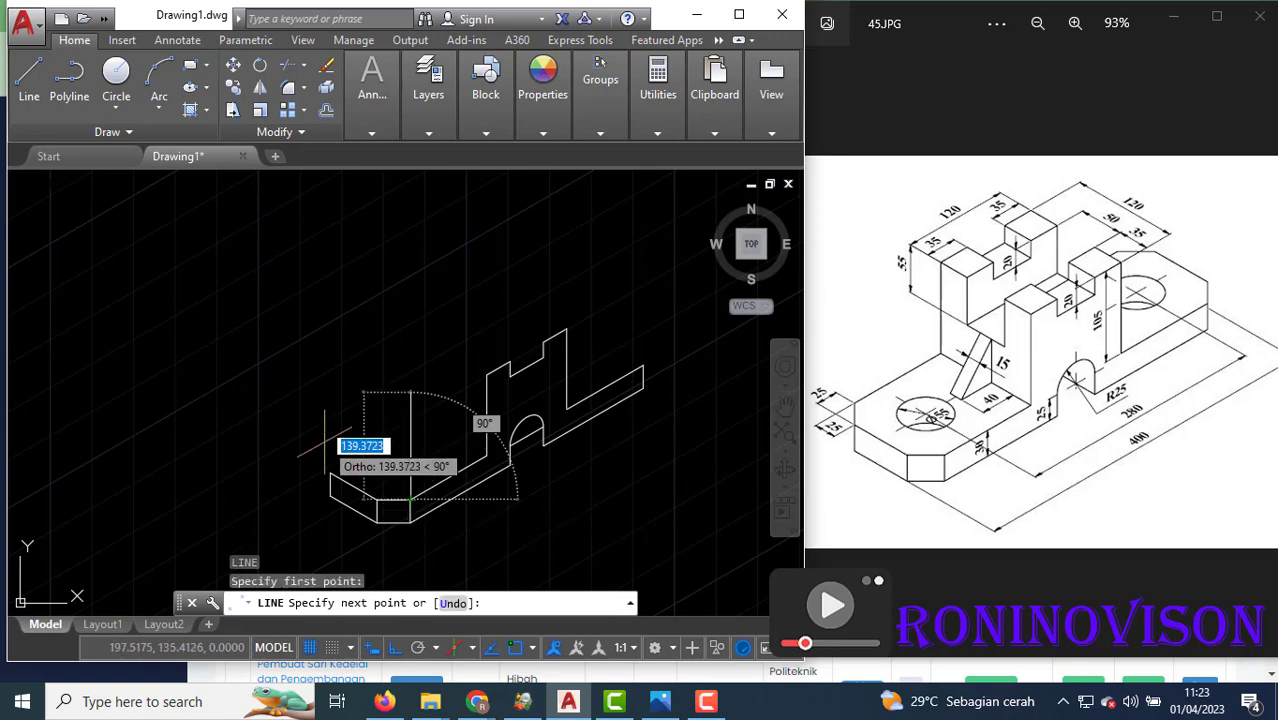
key("F5")
type("120")
key("Return")
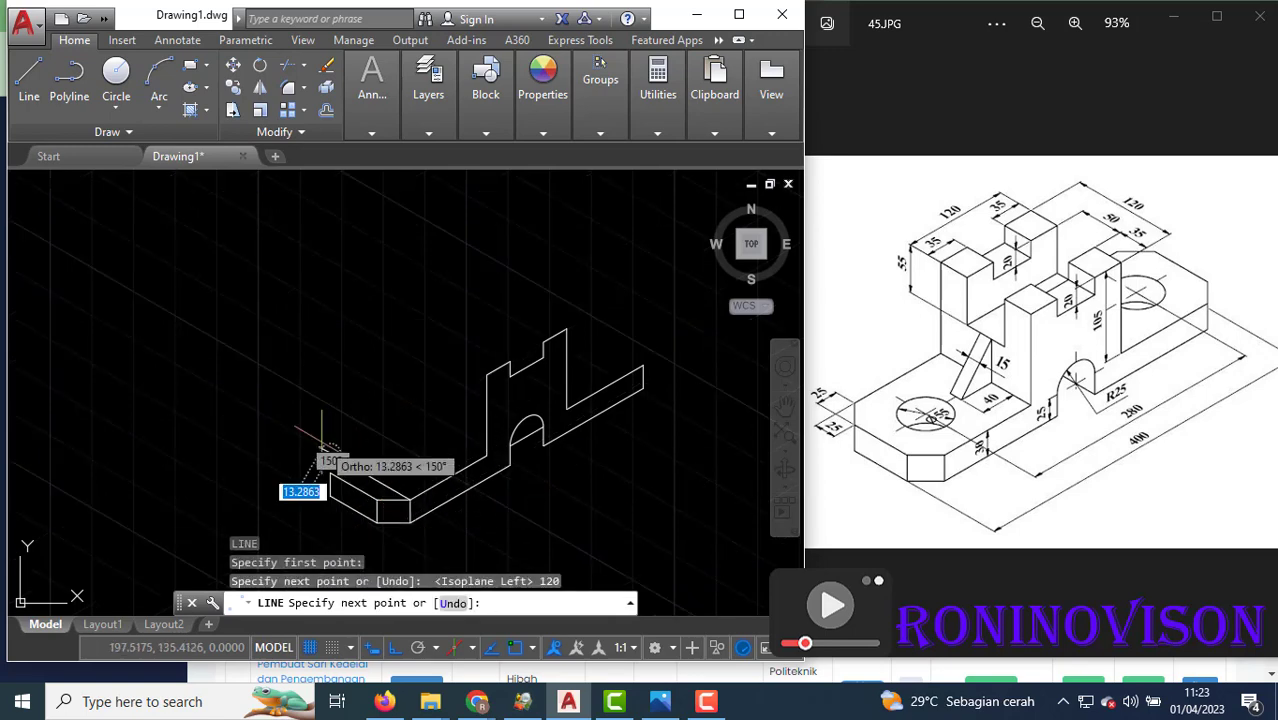
scroll(330, 452, "up", 2)
scroll(335, 472, "up", 2)
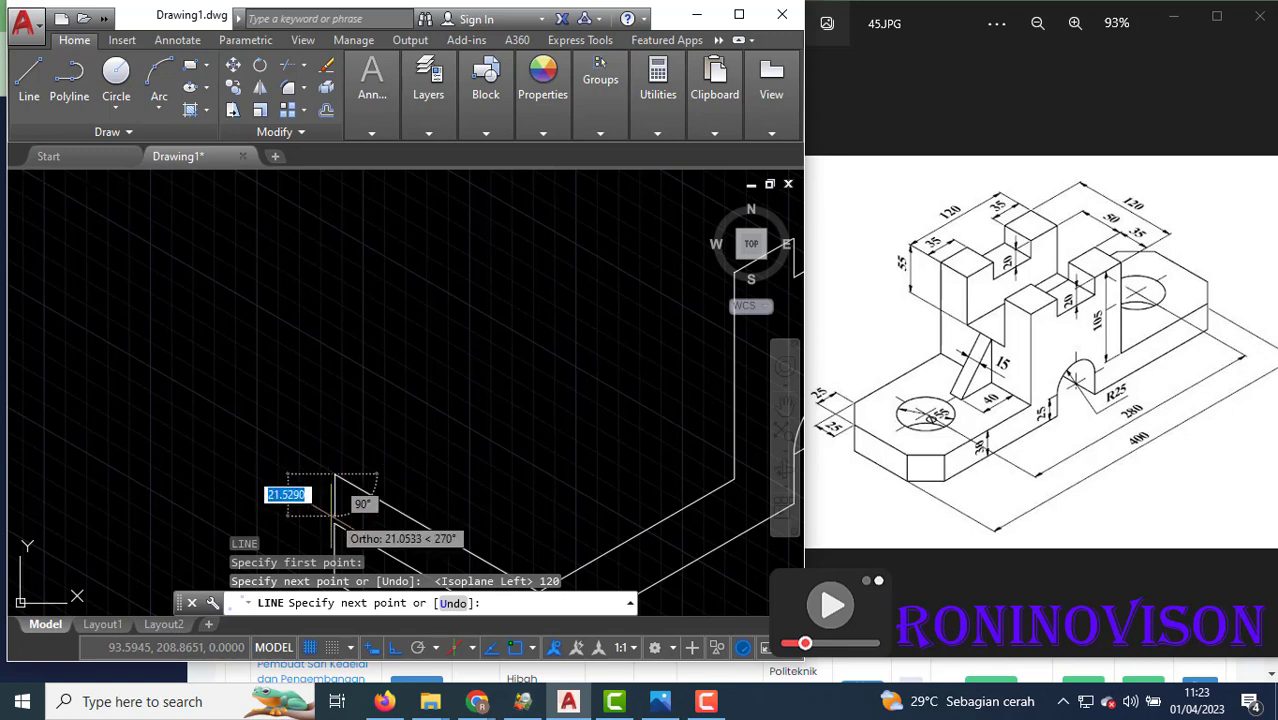
left_click(335, 472)
key("Escape")
scroll(330, 407, "down", 3)
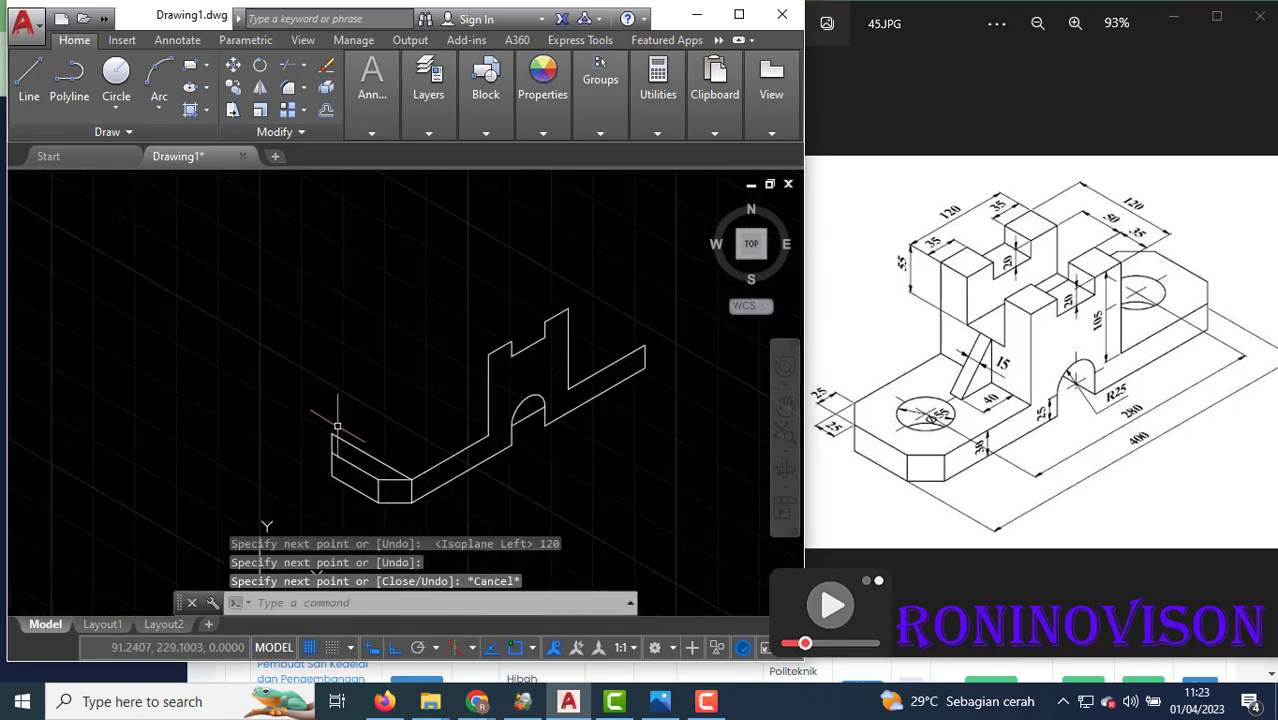
Draw the first two 105-unit edges from the base corner on the top and right isoplanes.
key("Return")
left_click(332, 433)
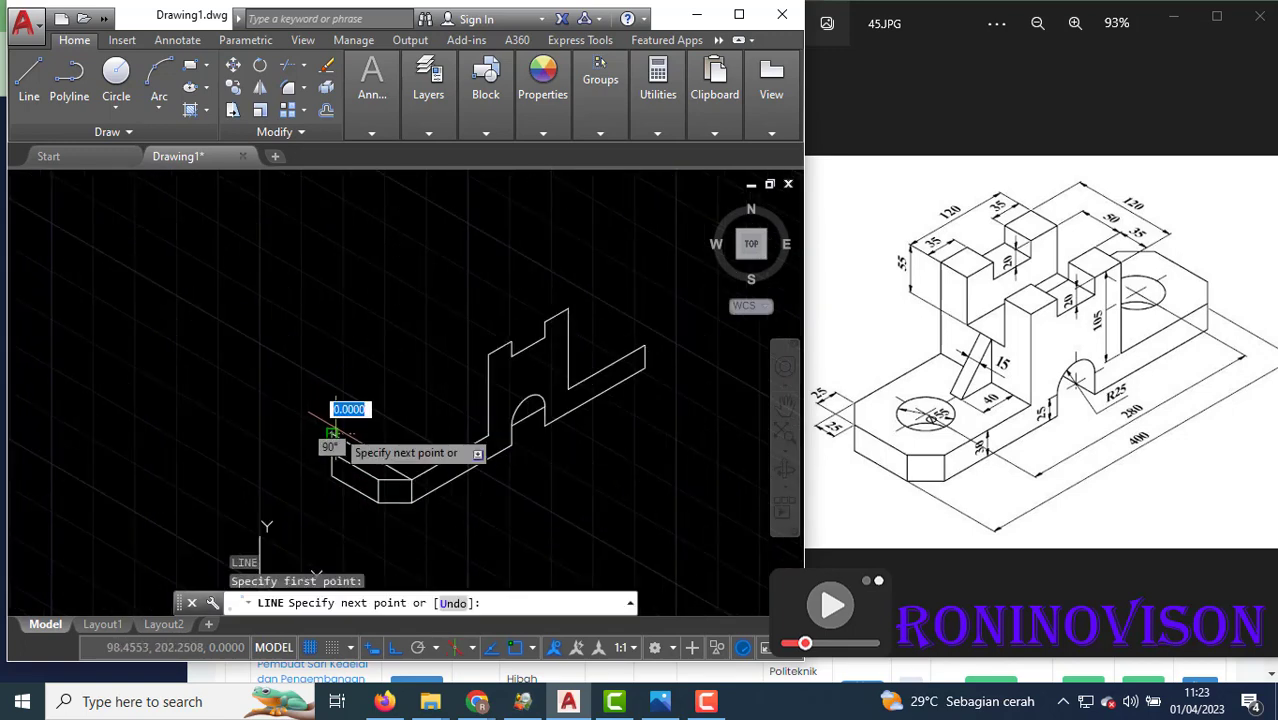
key("F5")
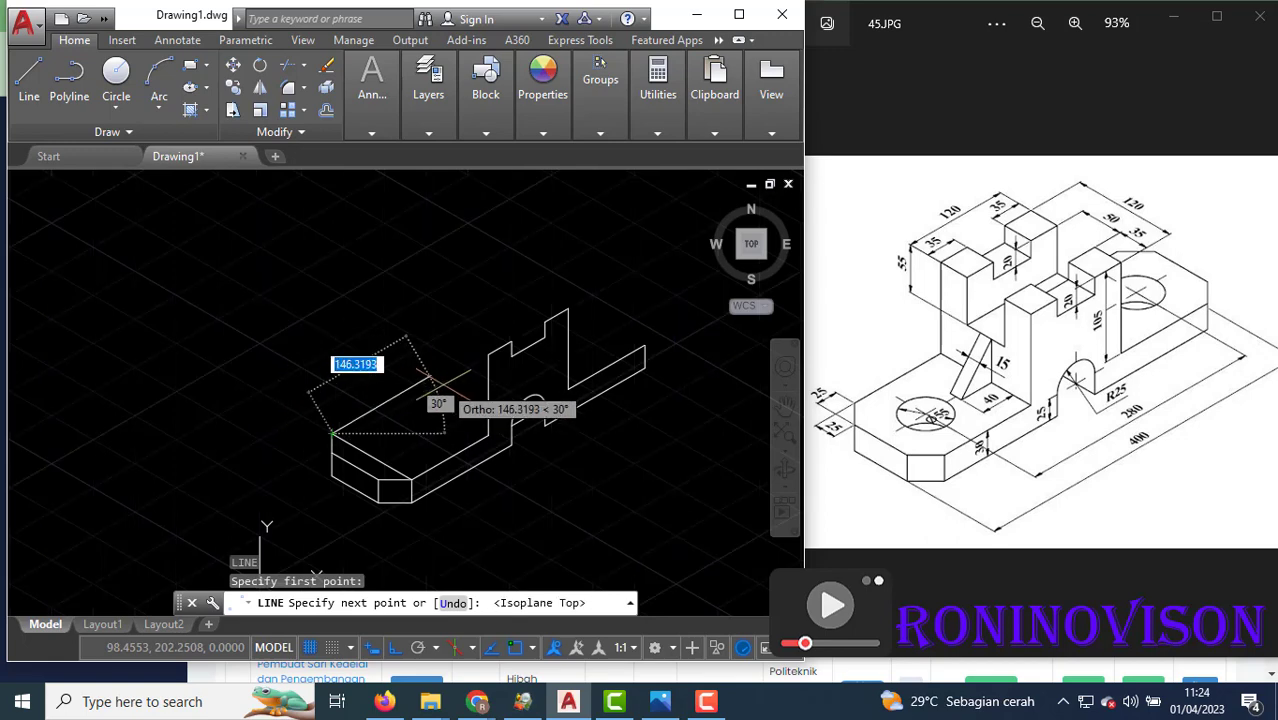
type("105")
key("Return")
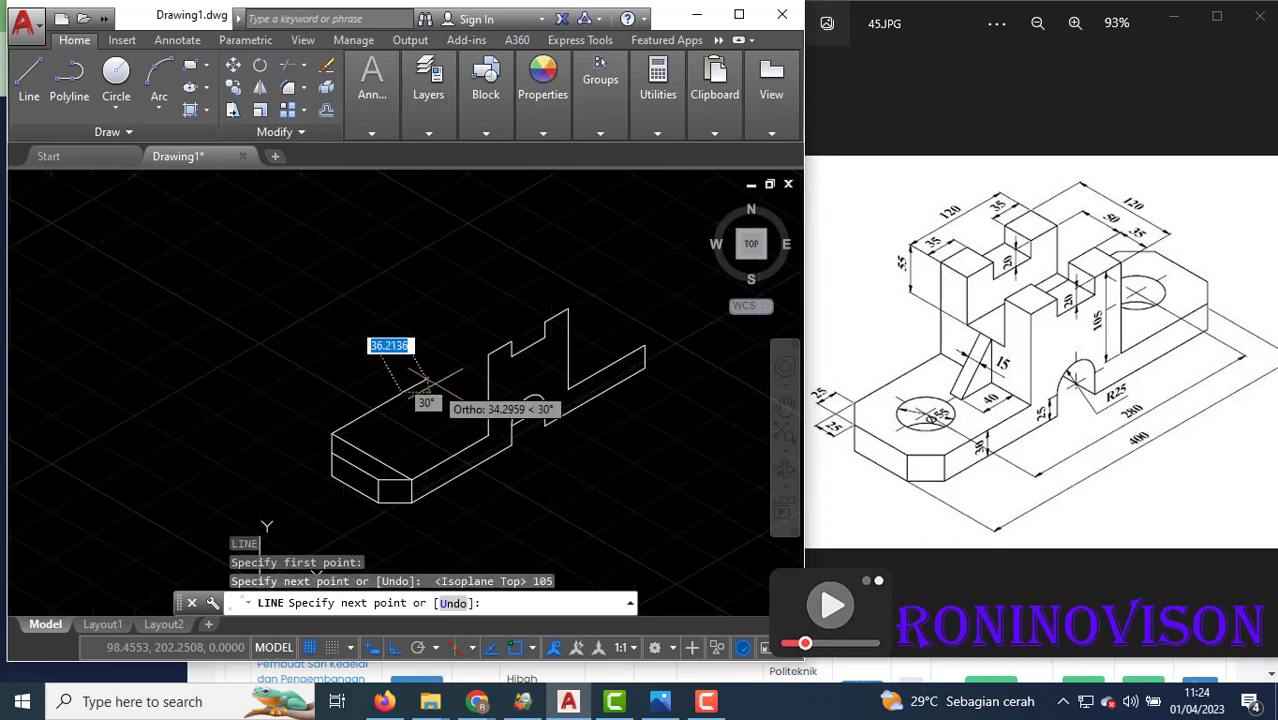
key("F5")
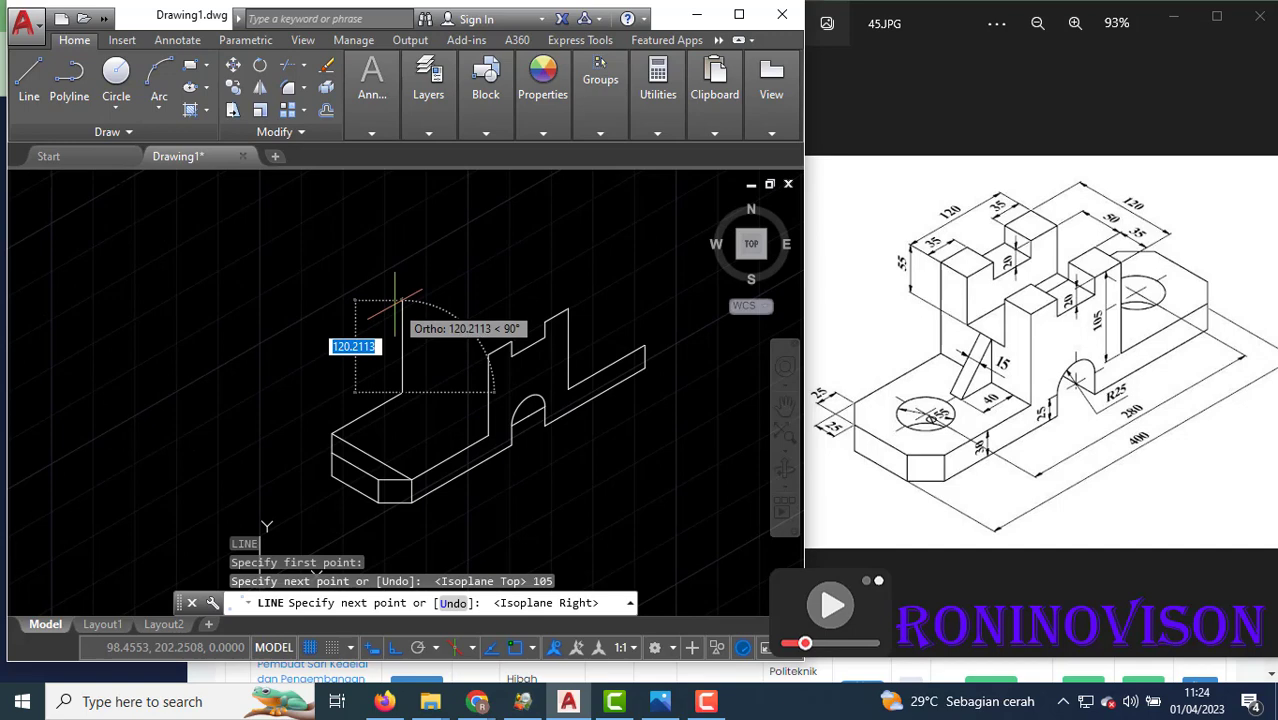
type("1")
type("5")
key("Return")
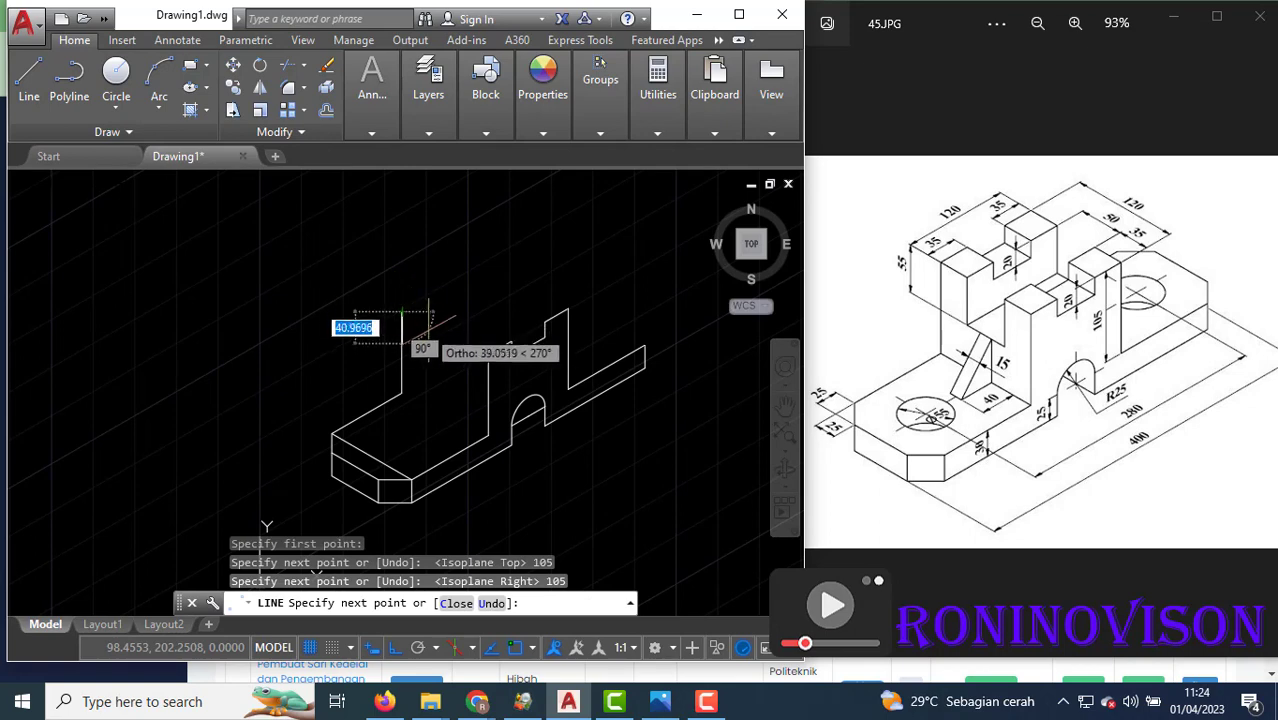
Continue the outline with 35, 55, 50 and 55-unit edges on the left isoplane.
key("F5")
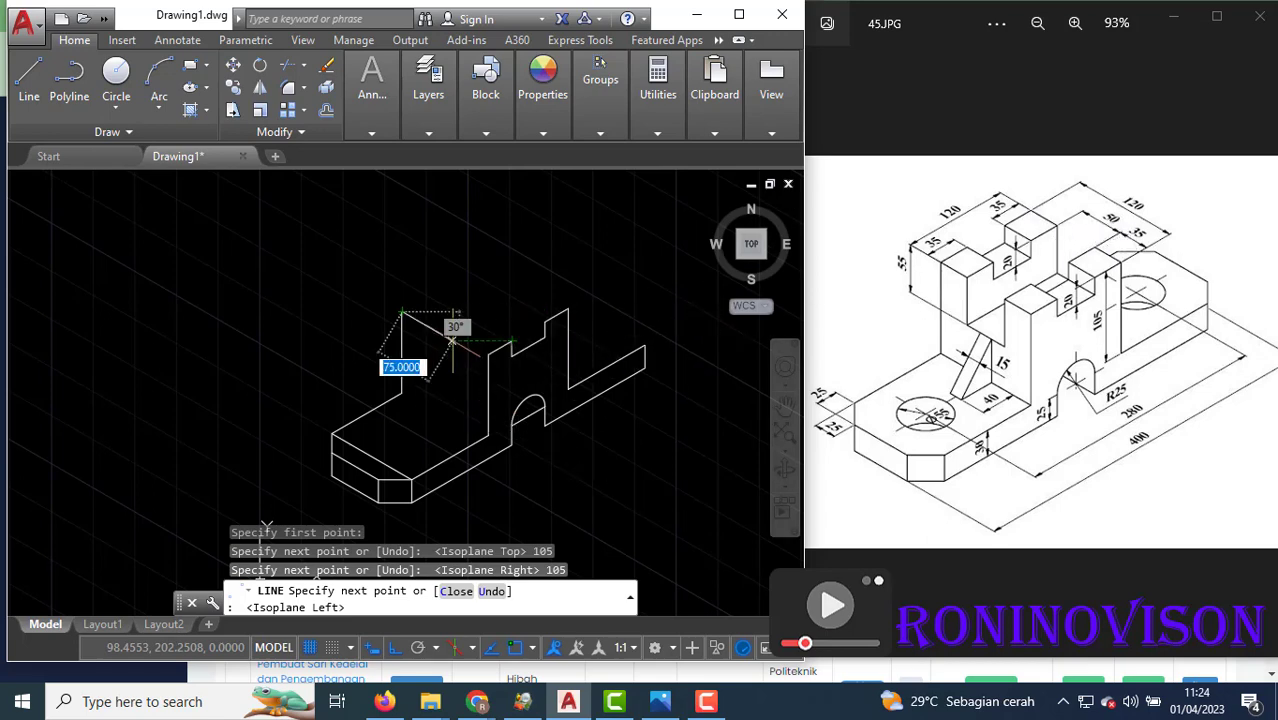
type("35")
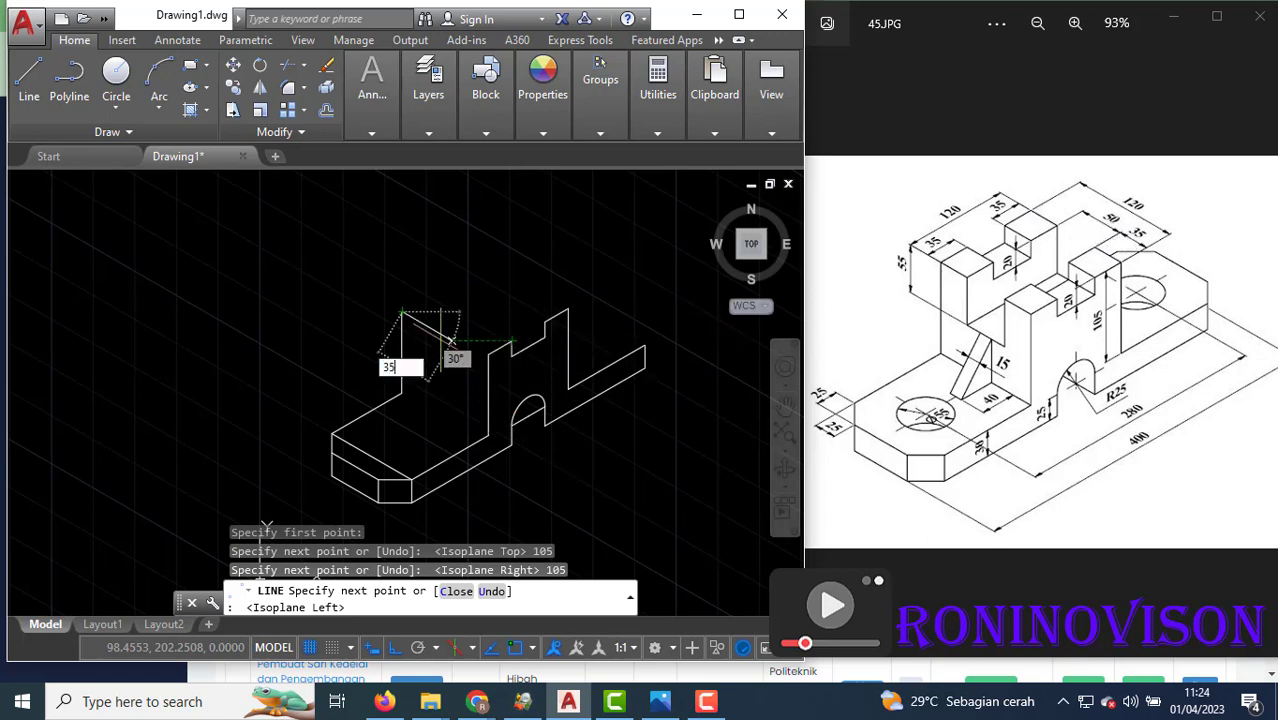
key("Return")
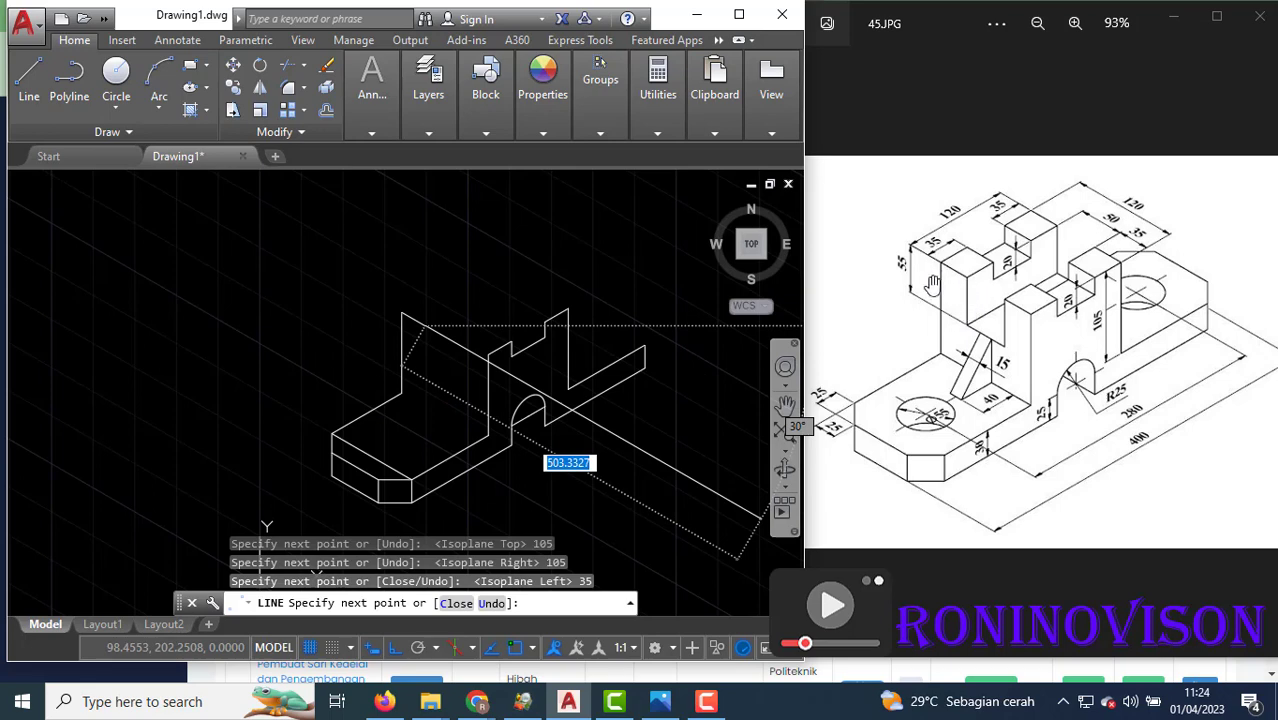
type("55")
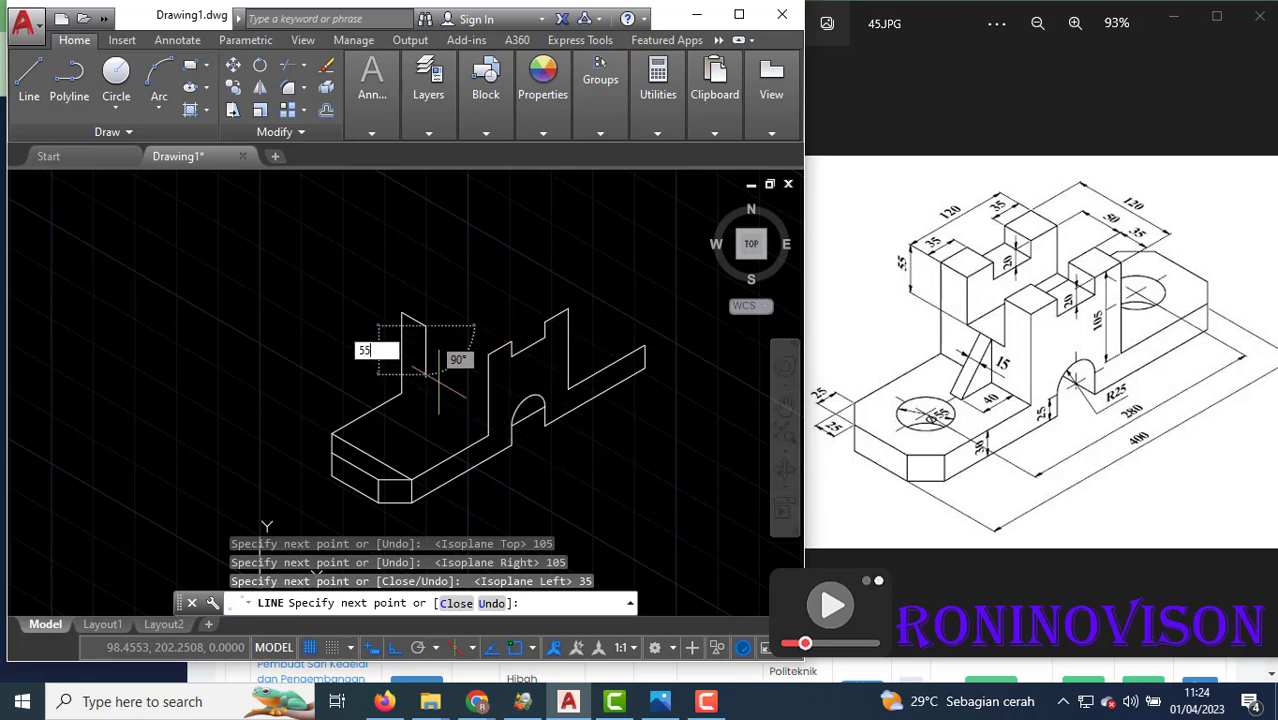
key("Return")
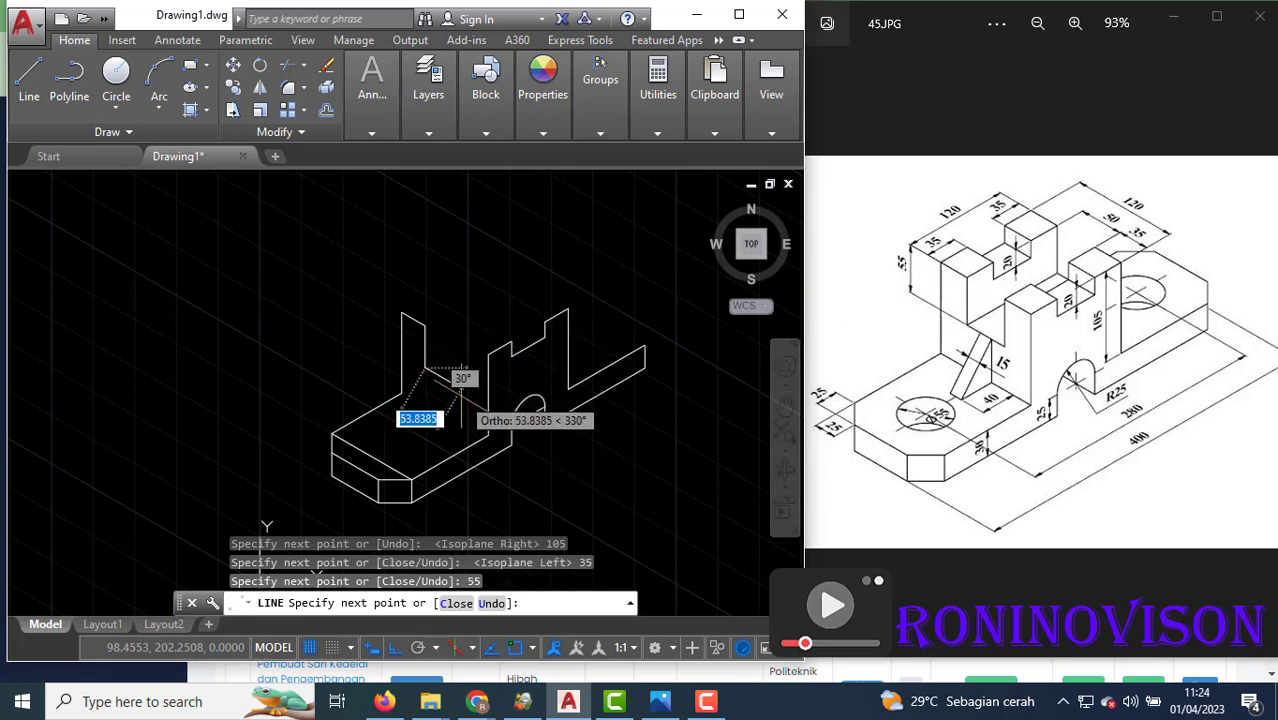
type("50")
key("Return")
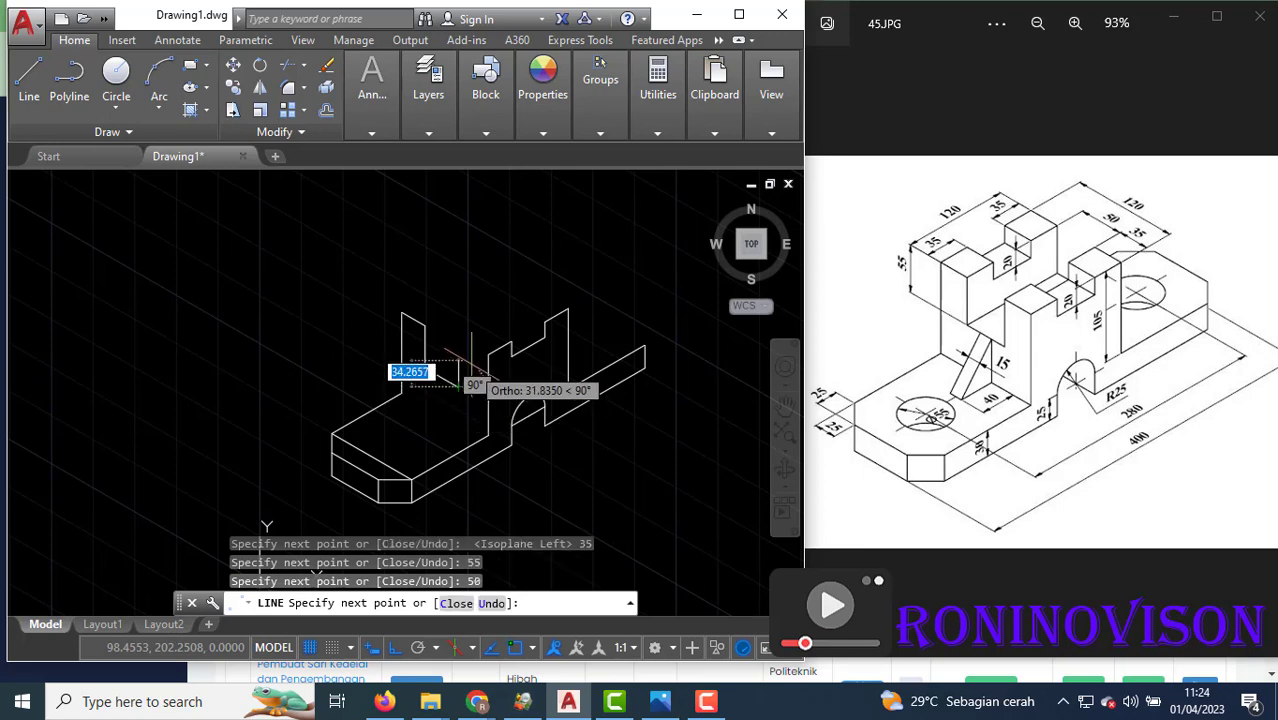
type("44")
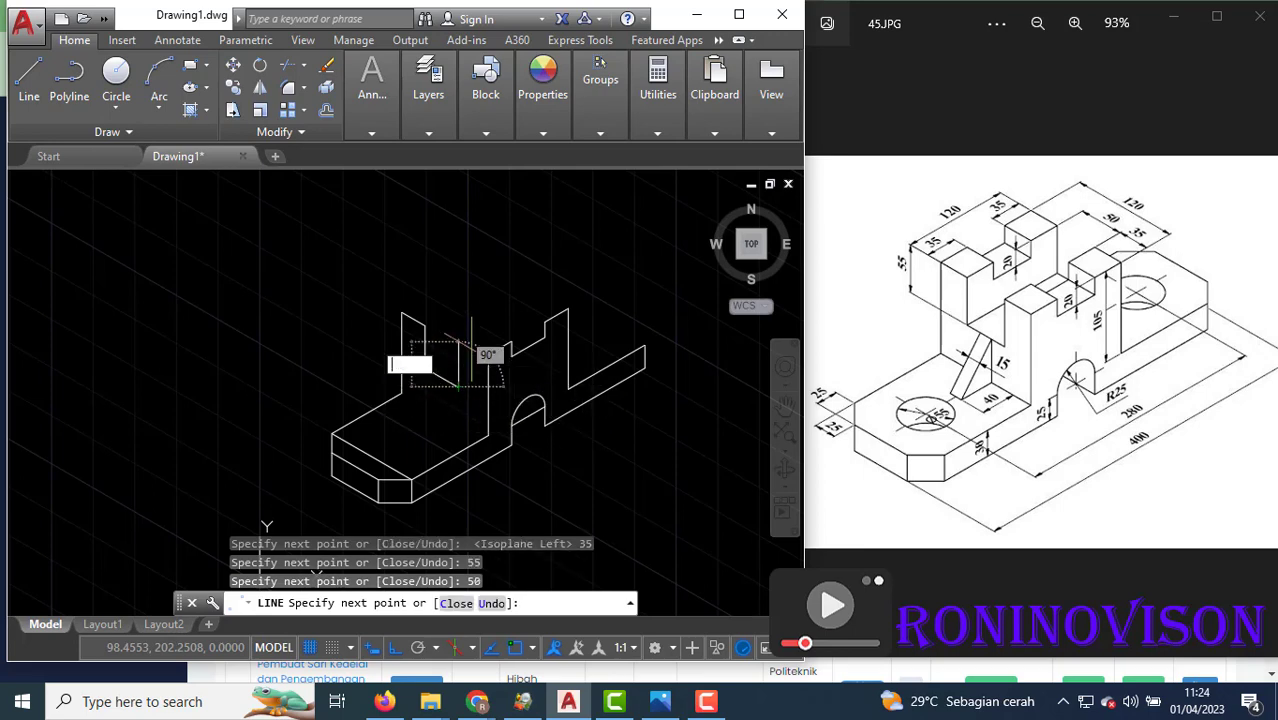
key("Return")
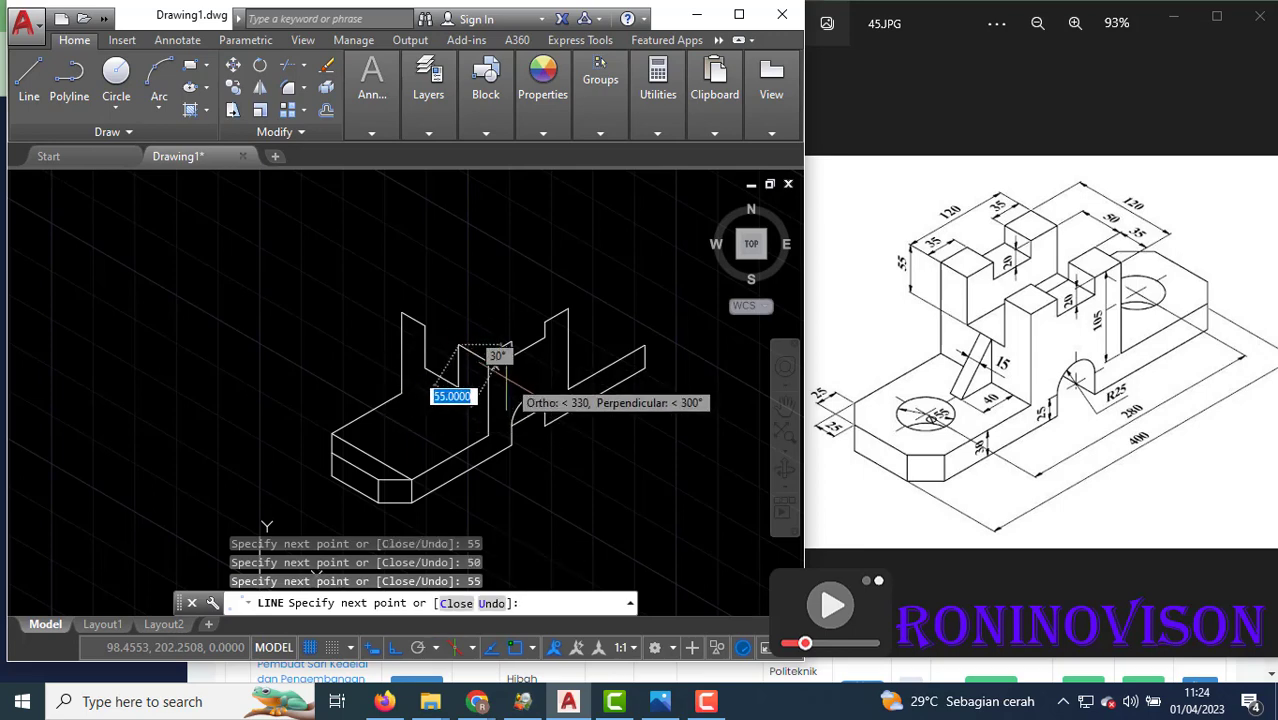
scroll(458, 380, "up", 2)
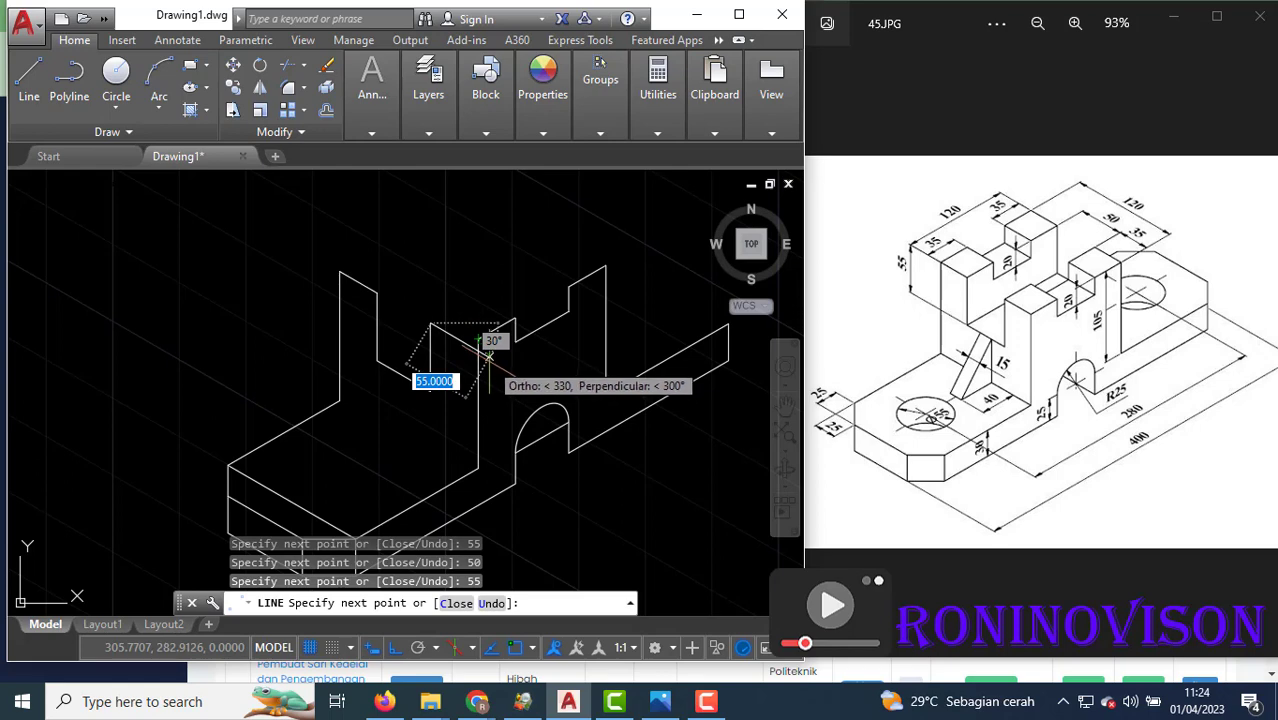
End the line command and zoom in and out to check the joined bracket outline.
key("Escape")
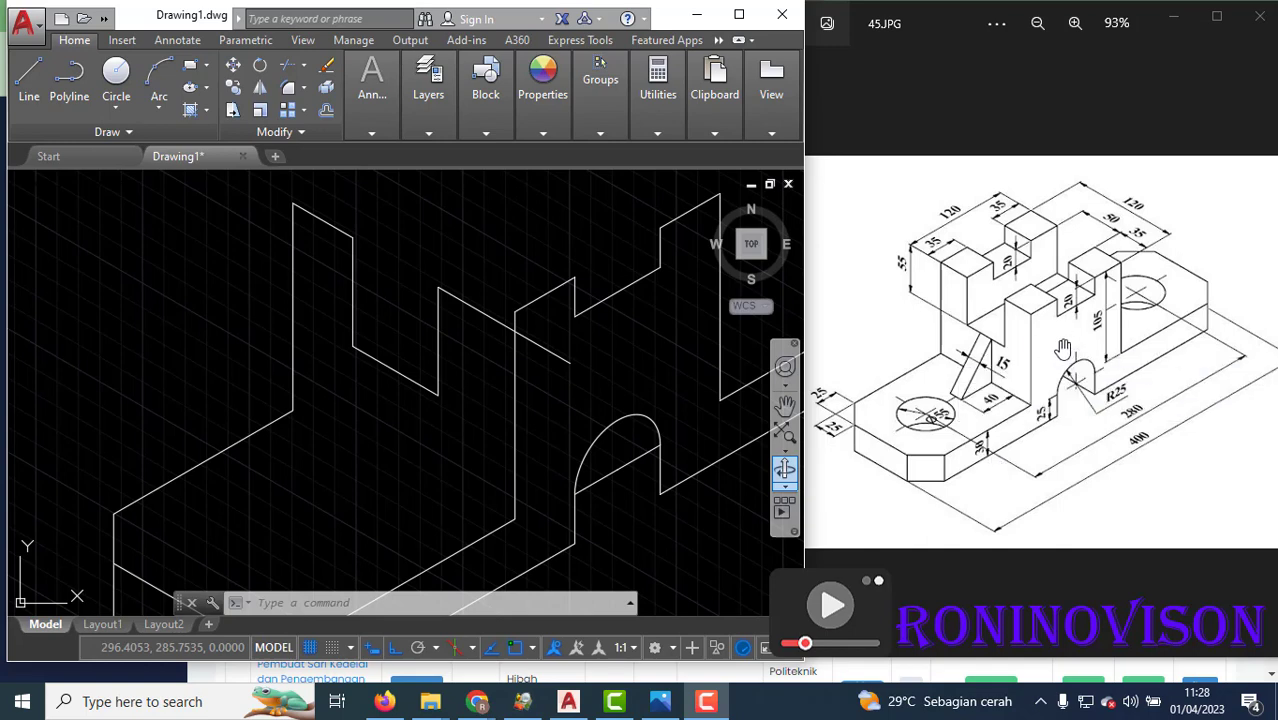
scroll(601, 366, "down", 2)
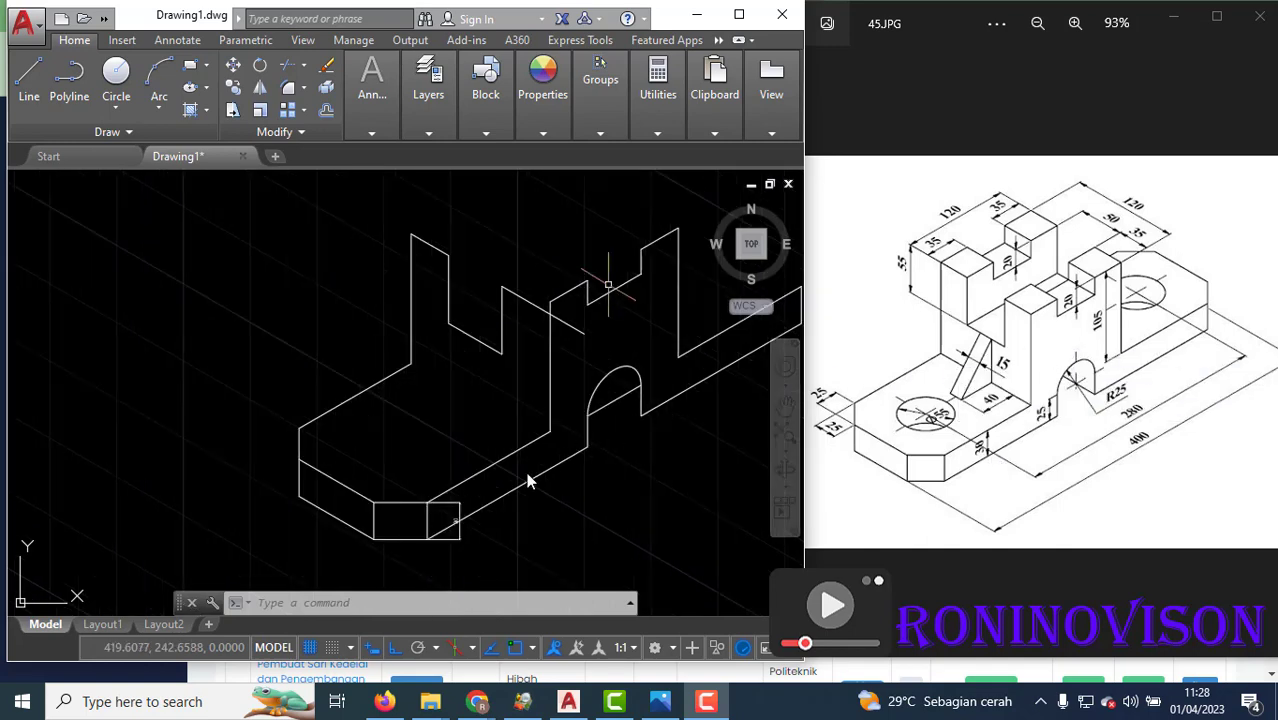
scroll(419, 541, "up", 4)
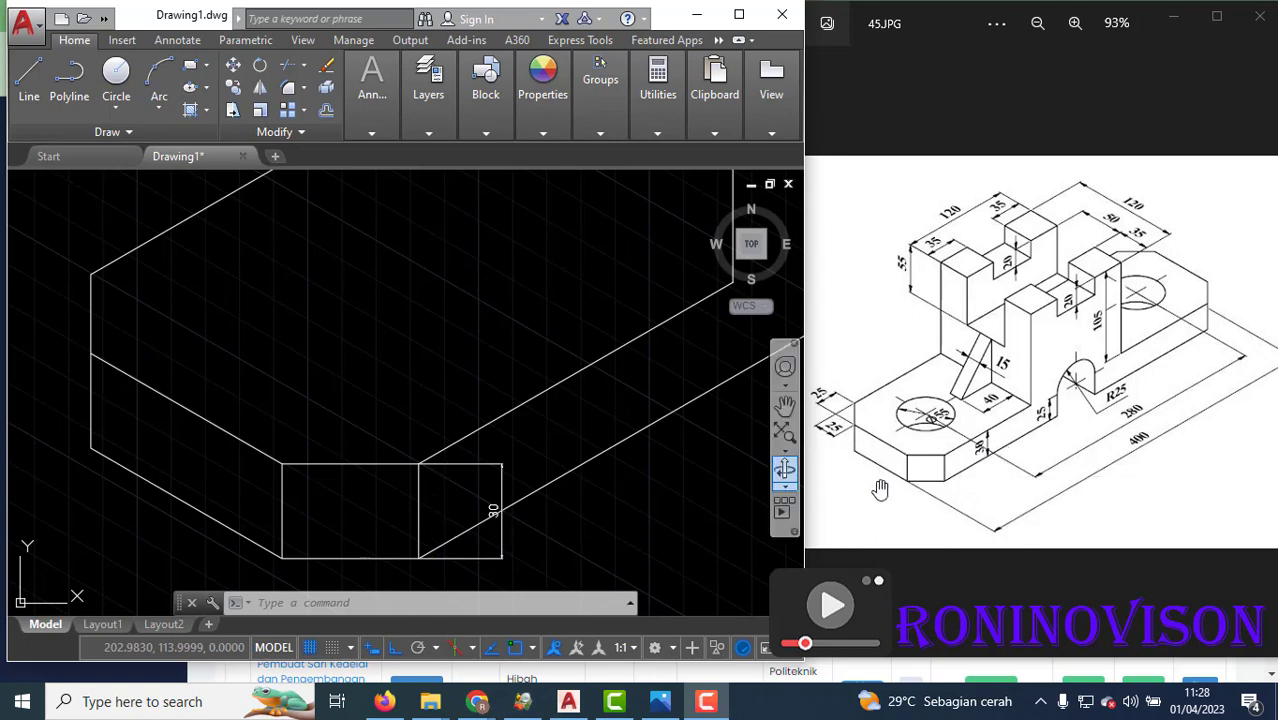
scroll(977, 462, "down", 1)
scroll(531, 405, "up", 2)
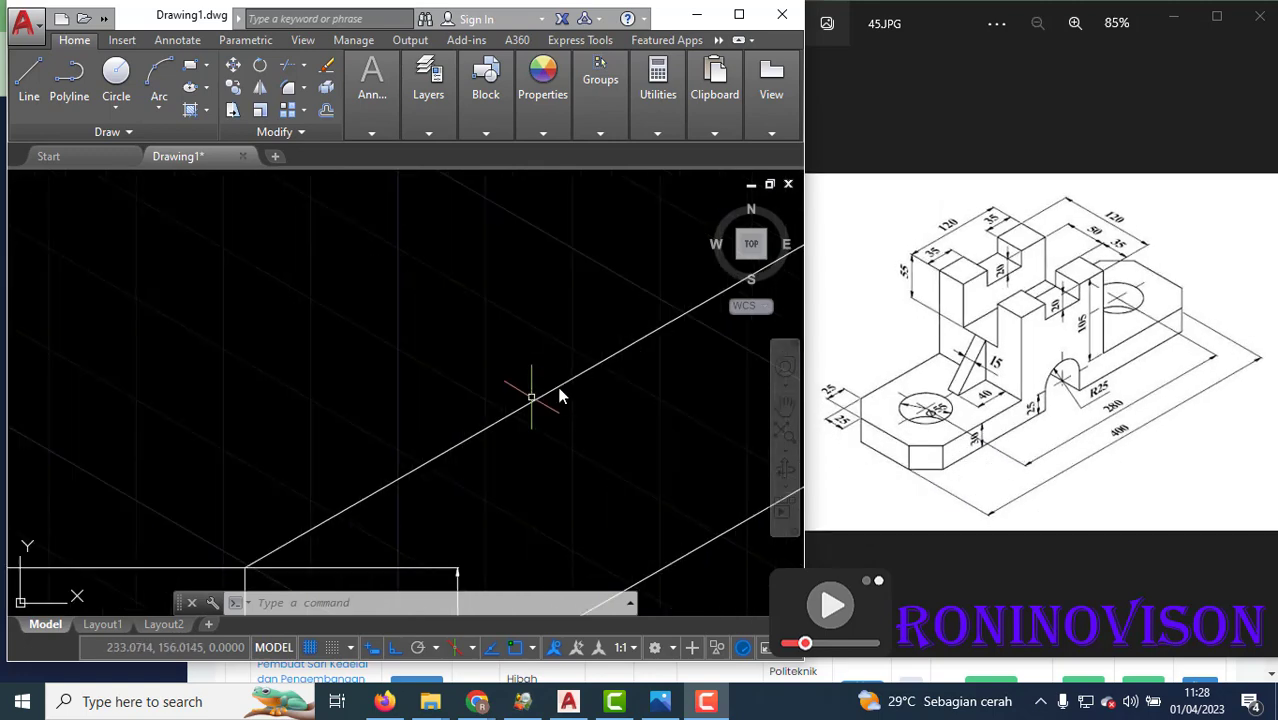
scroll(559, 394, "down", 6)
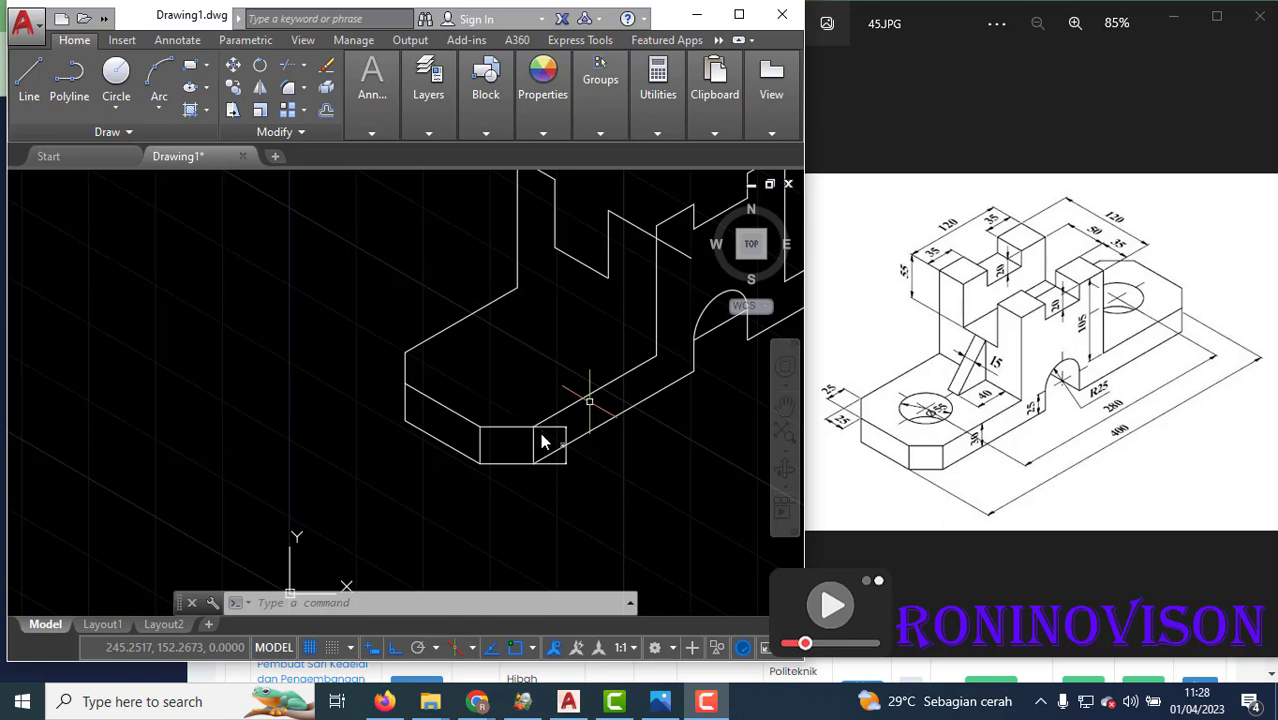
Draw two lines running up and to the left from the box corners.
type("l")
key("Return")
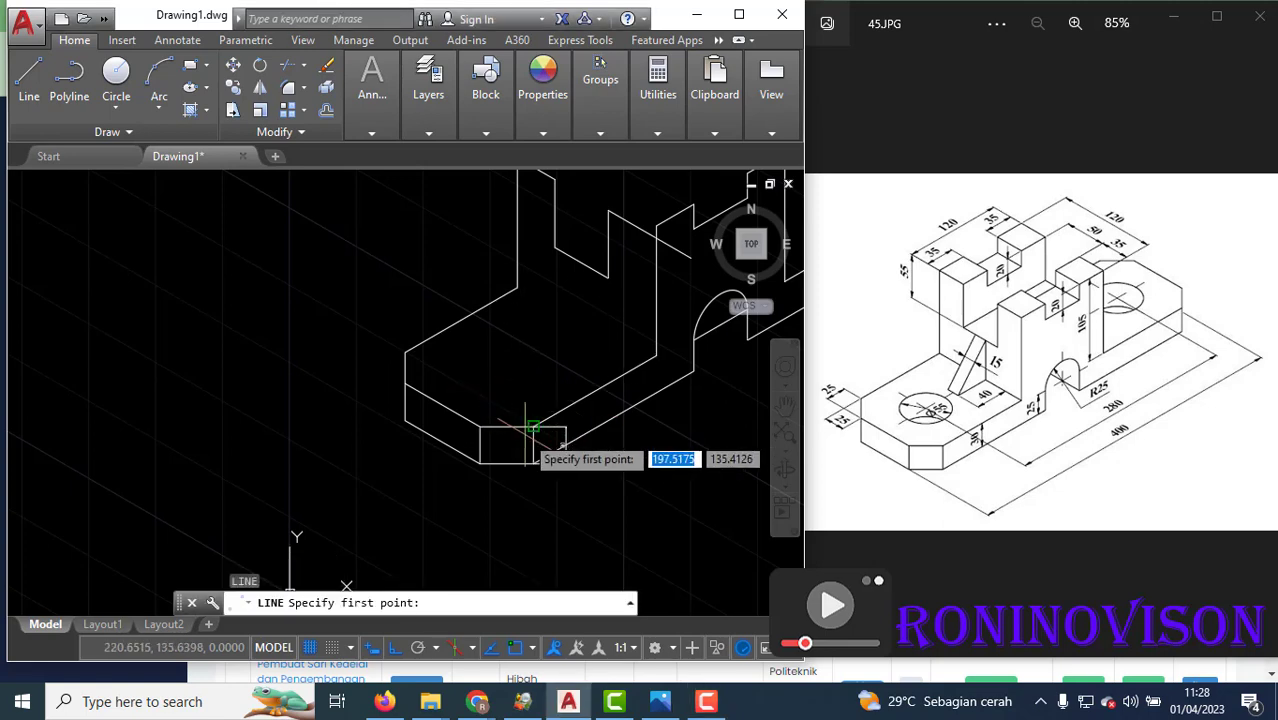
left_click(533, 427)
left_click(343, 318)
key("Escape")
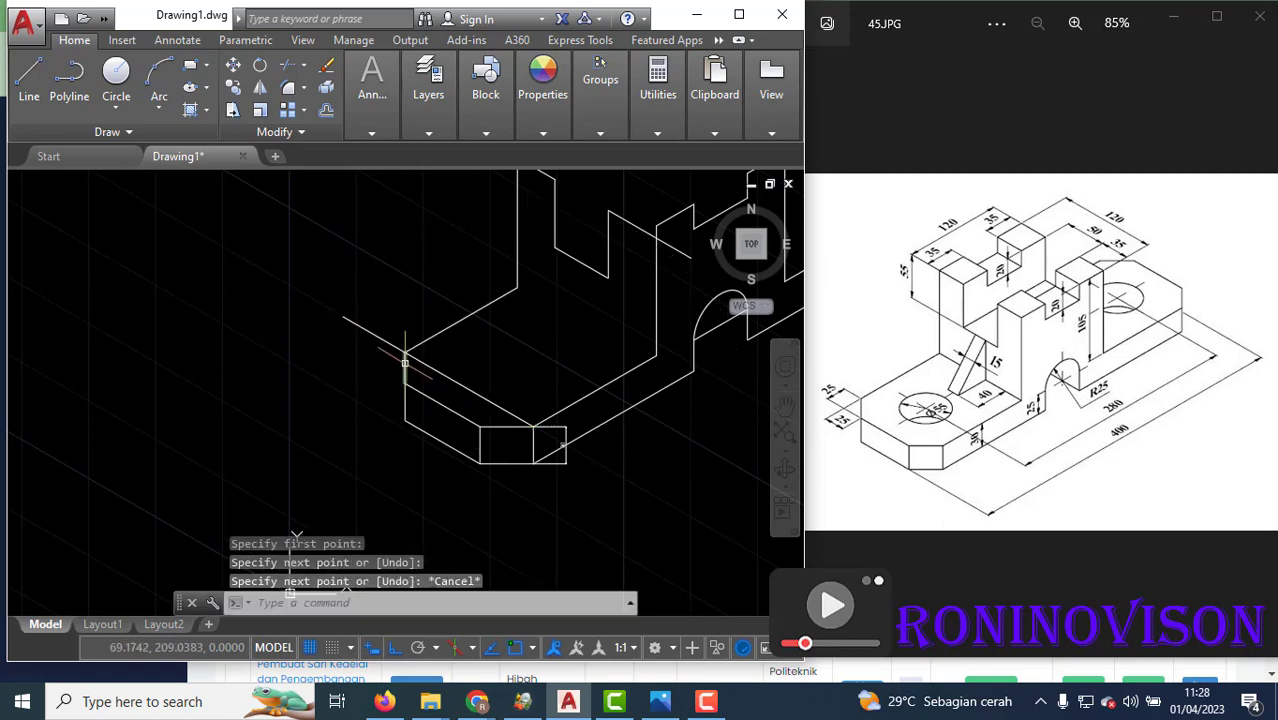
key("Return")
left_click(655, 354)
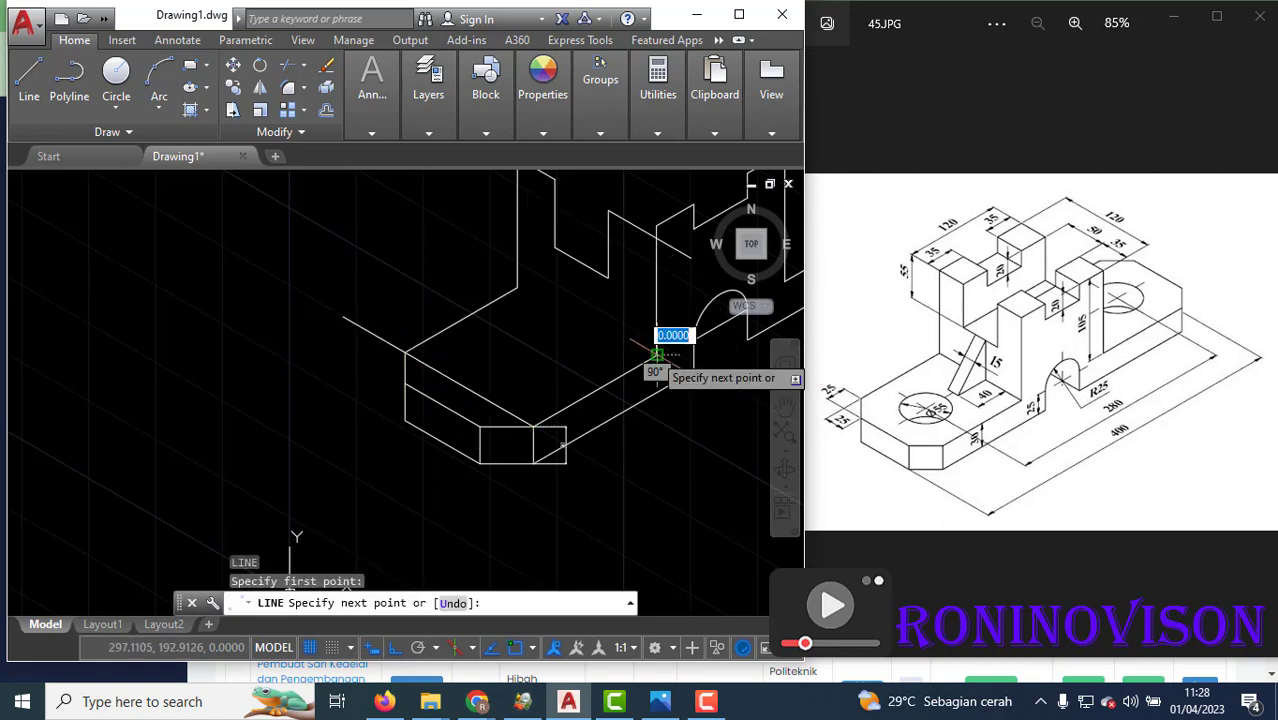
left_click(465, 243)
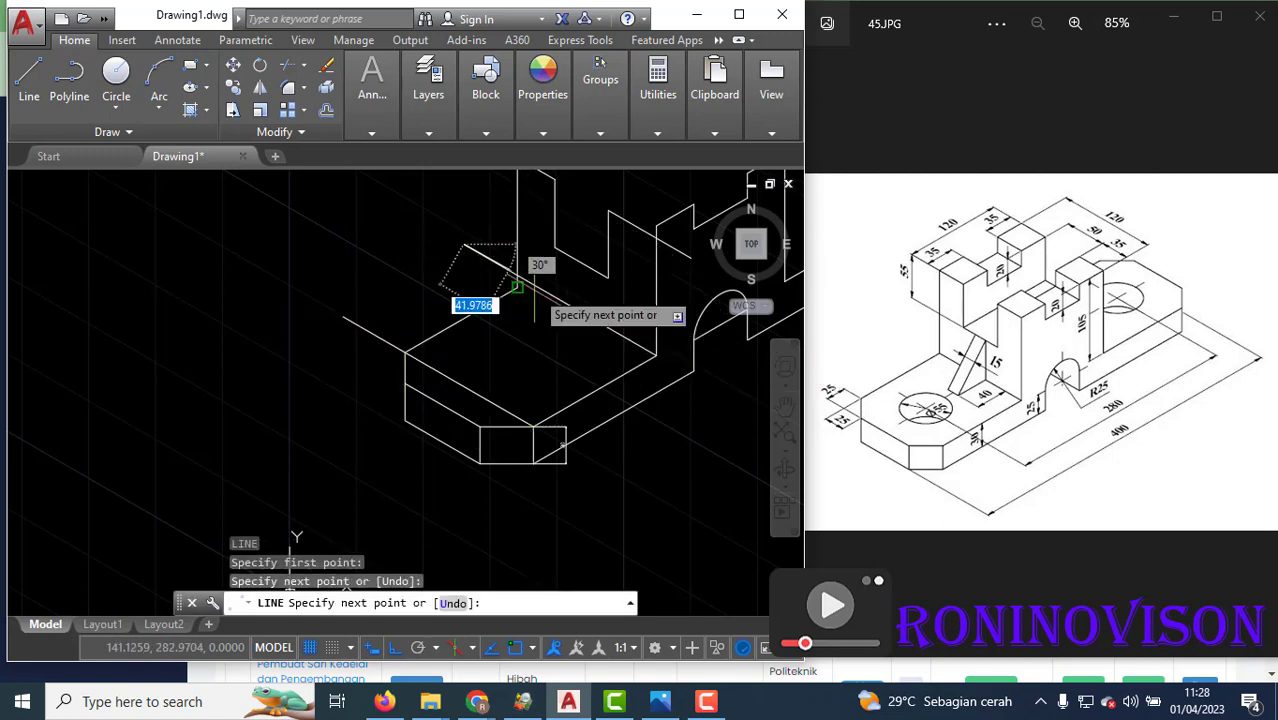
key("Escape")
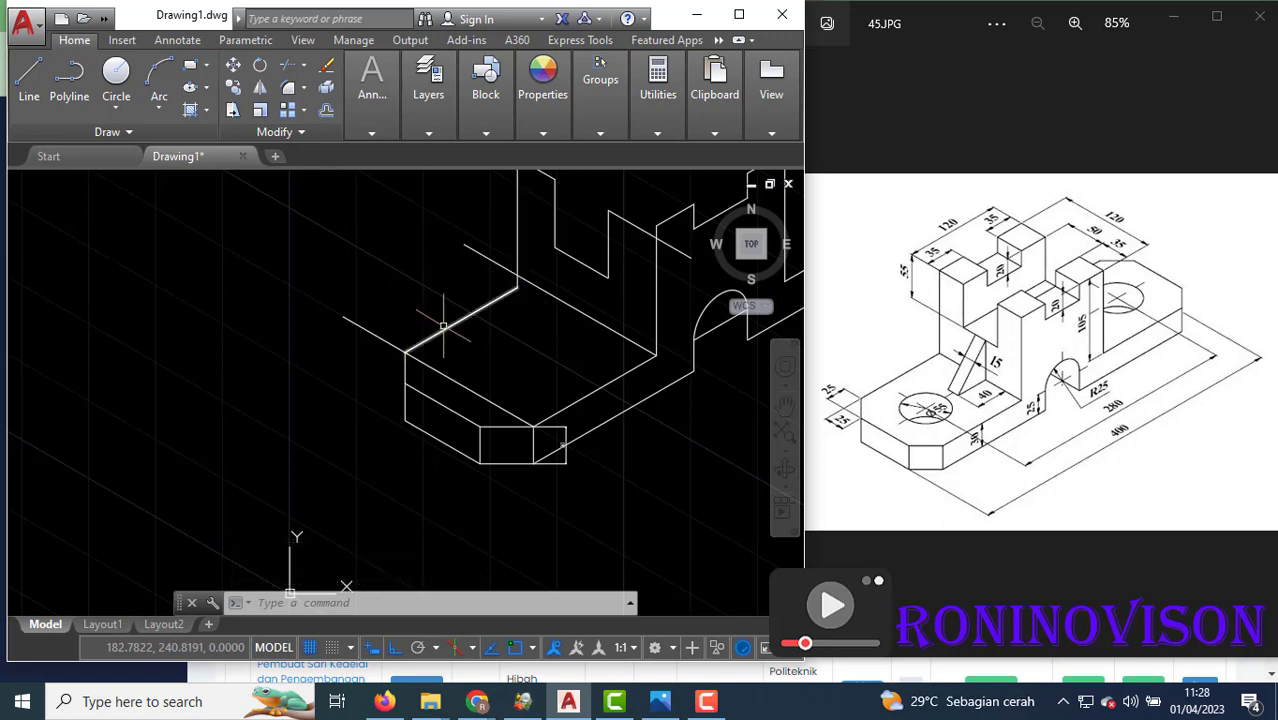
key("Escape")
key("Escape")
Erase the six stray upper lines.
scroll(462, 348, "down", 2)
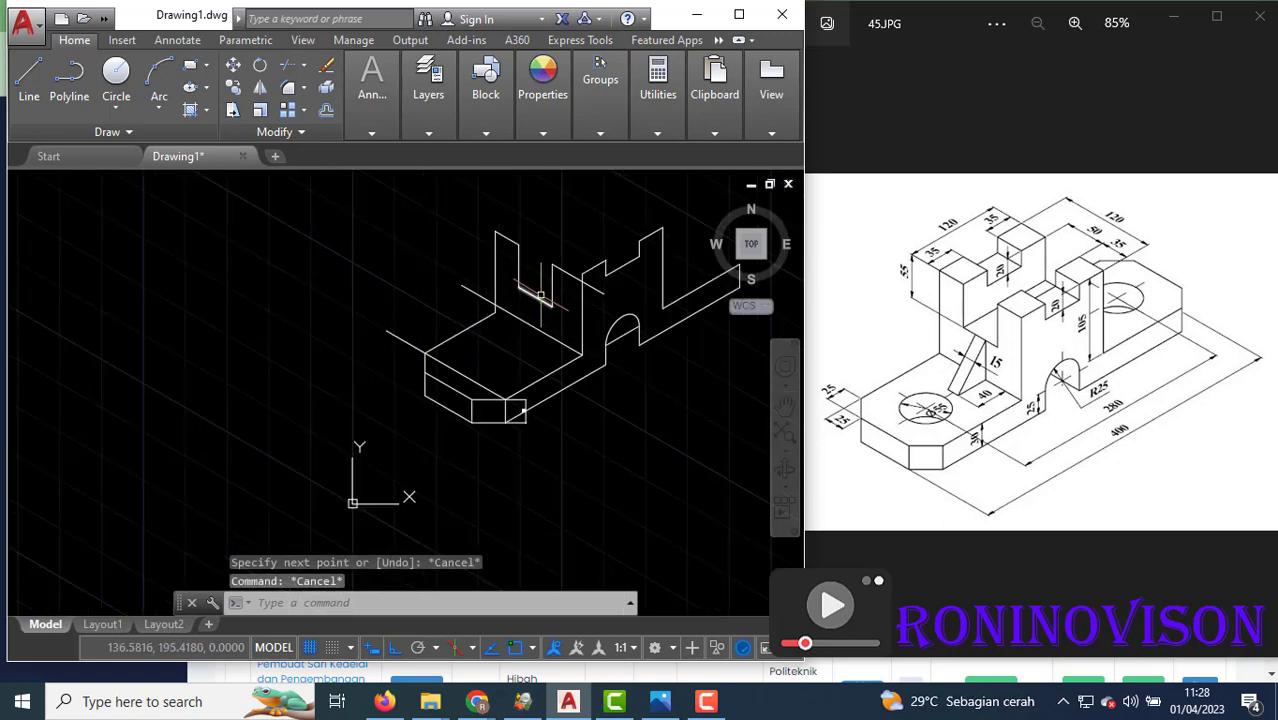
left_click(555, 314)
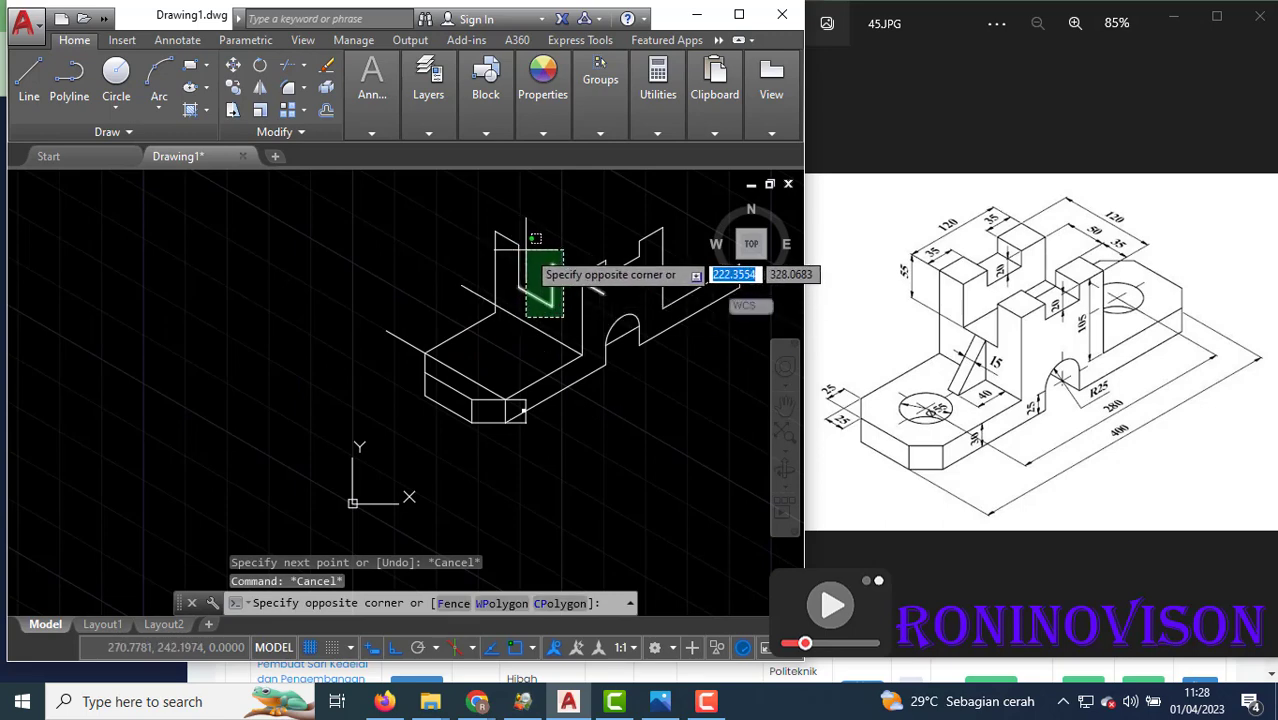
left_click(538, 250)
left_click(535, 305)
left_click(495, 233)
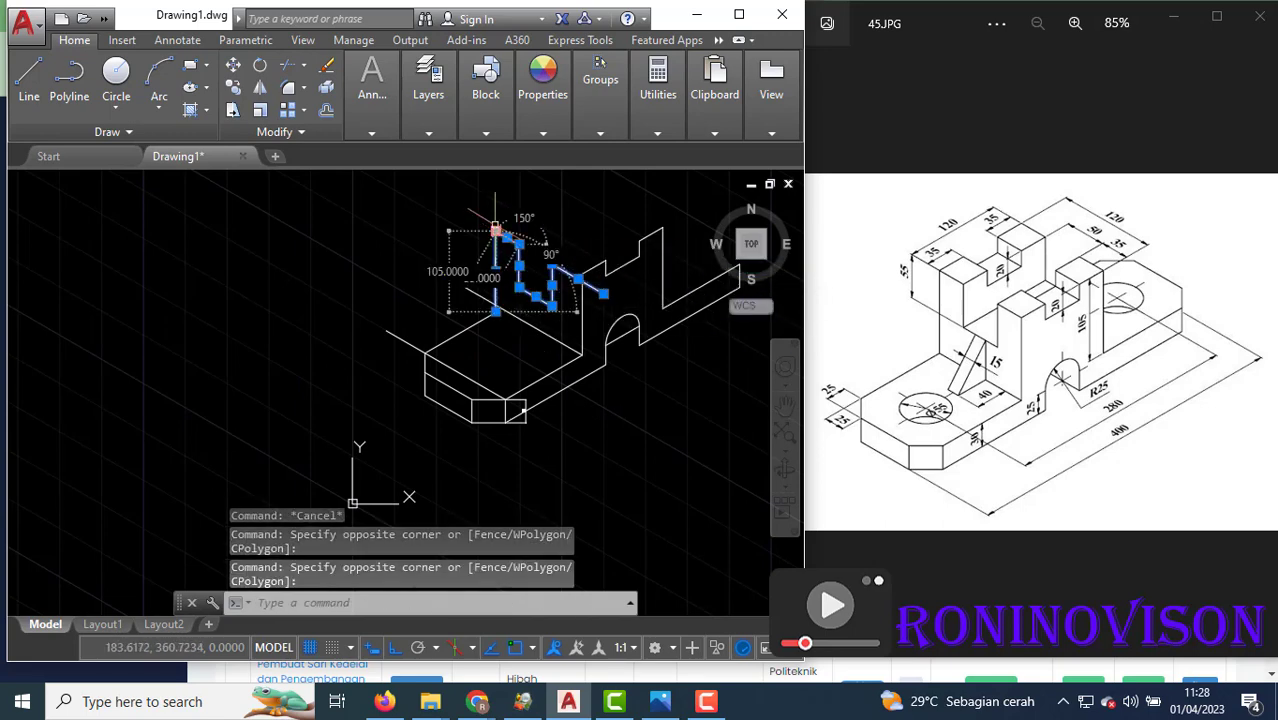
type("e")
key("Return")
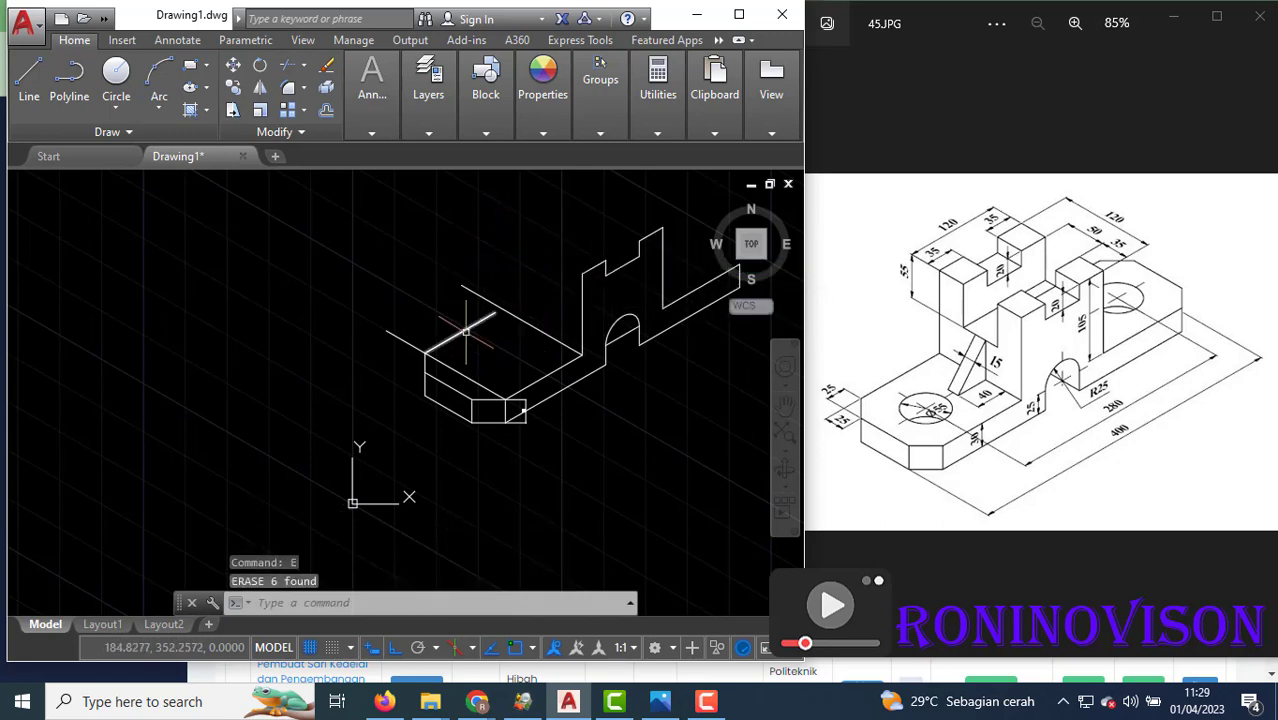
Extend the base's top edge to the wall.
type("ex")
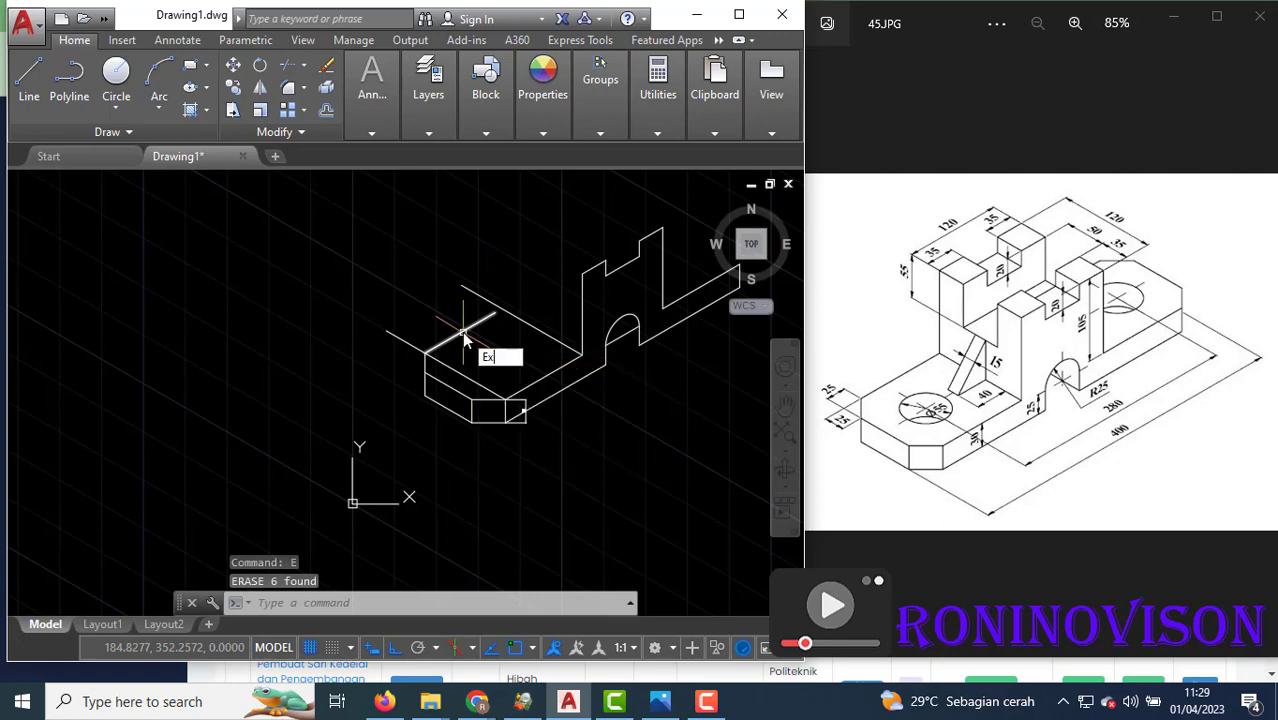
key("Return")
key("Return")
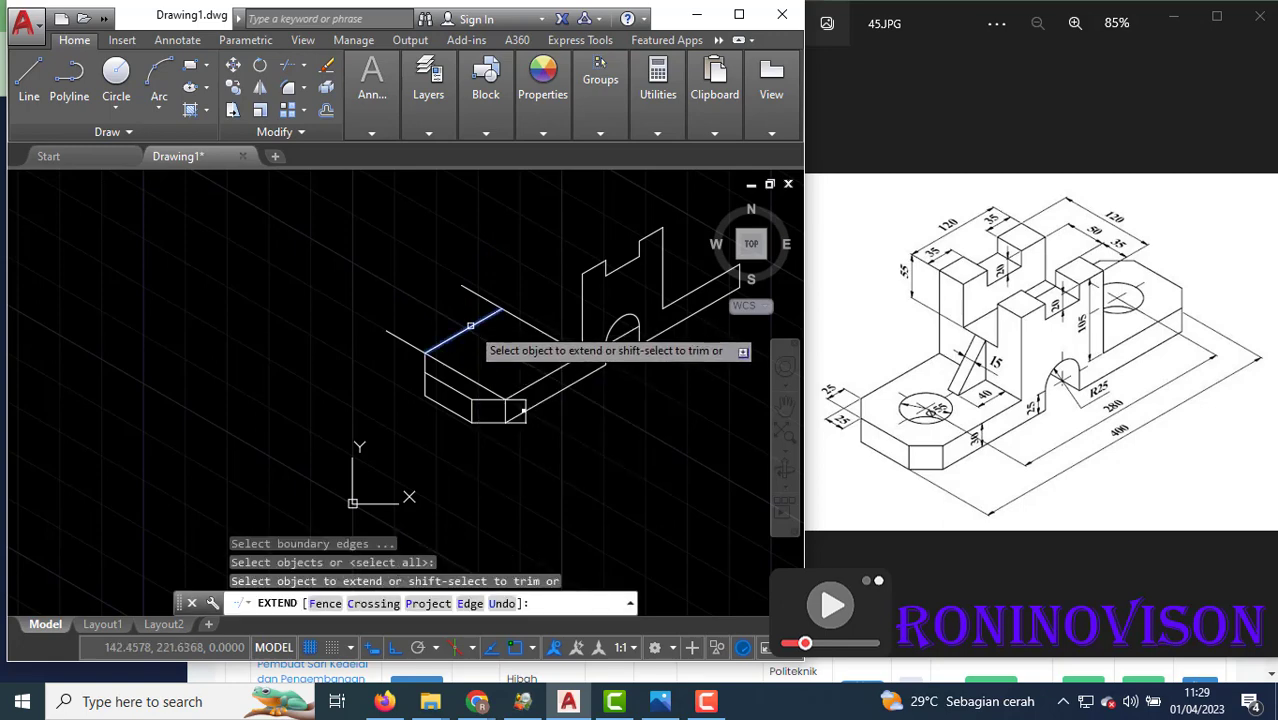
left_click(470, 326)
key("Escape")
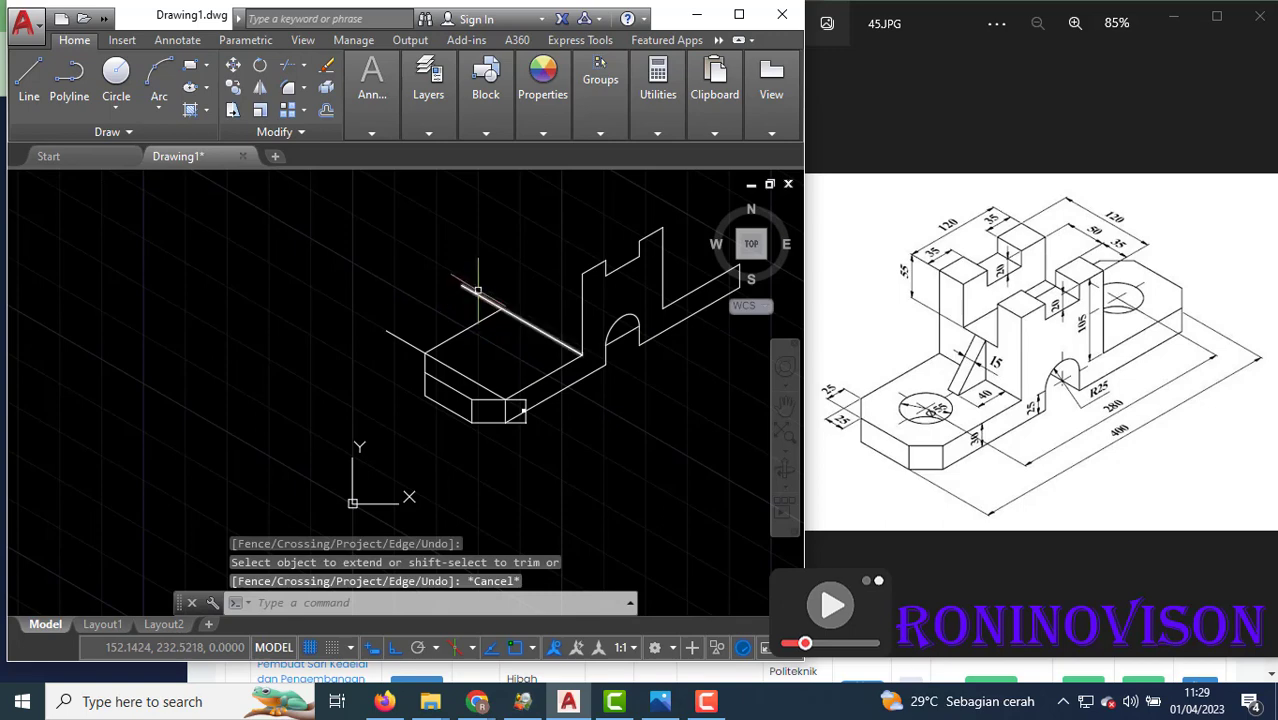
type("tr")
Trim the line stub left of the box and open the annotation tools.
key("Return")
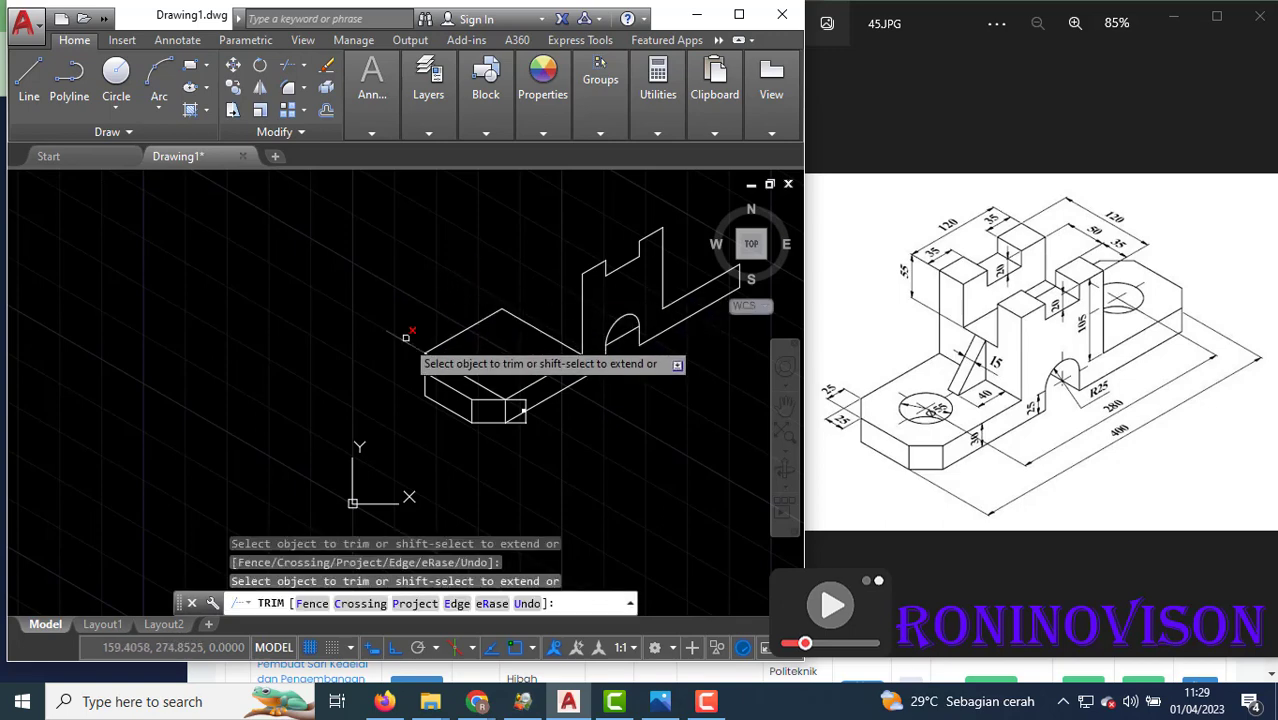
left_click(405, 341)
key("Escape")
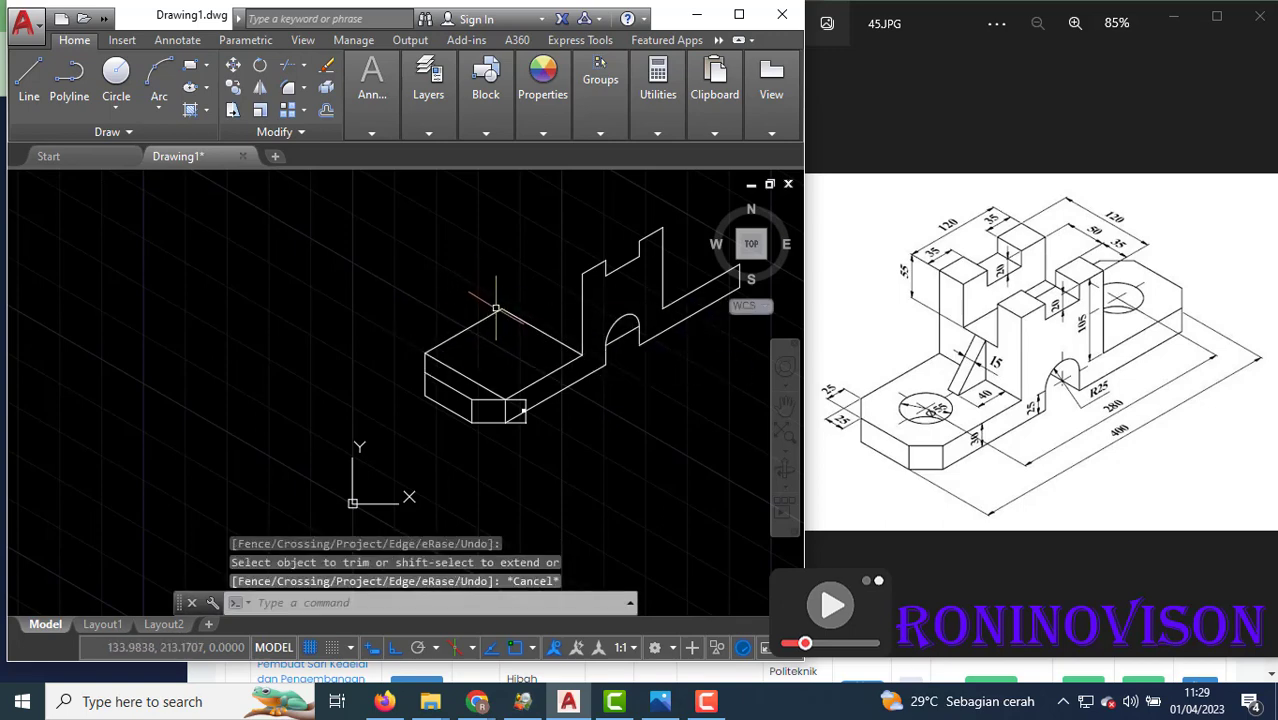
left_click(372, 82)
Add a 115 aligned dimension along the base edge.
left_click(465, 157)
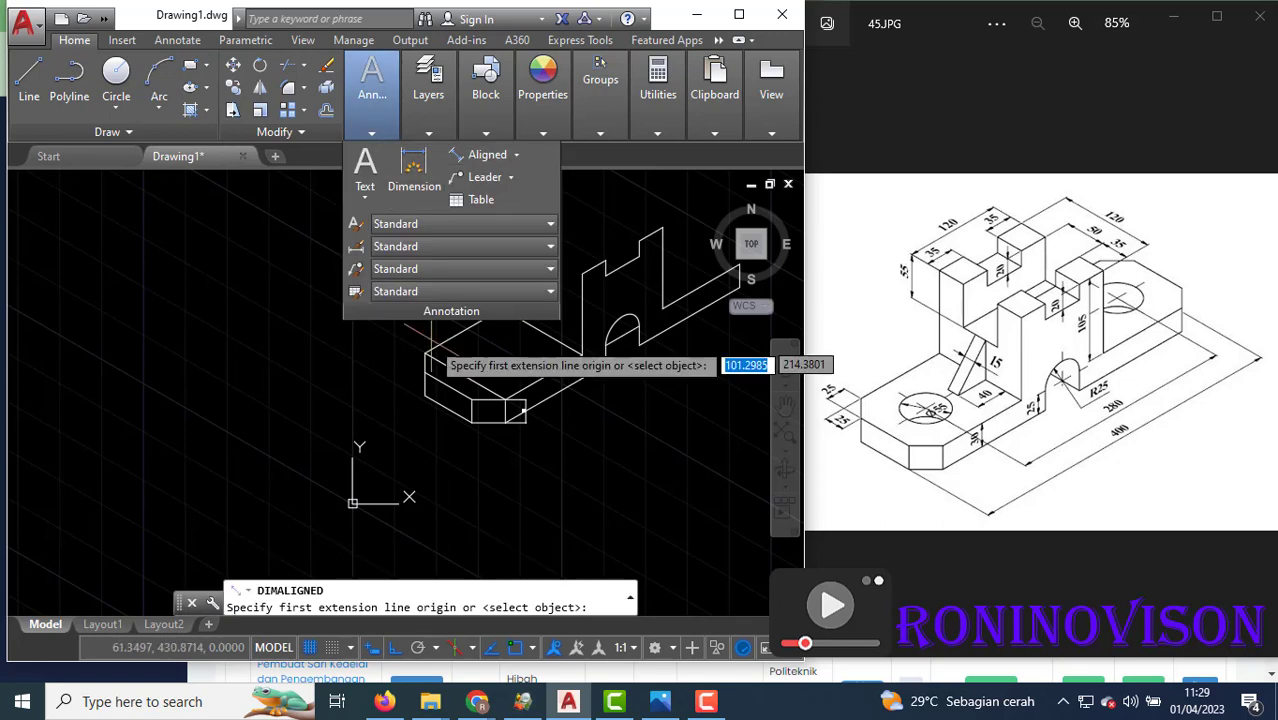
left_click(425, 345)
left_click(502, 310)
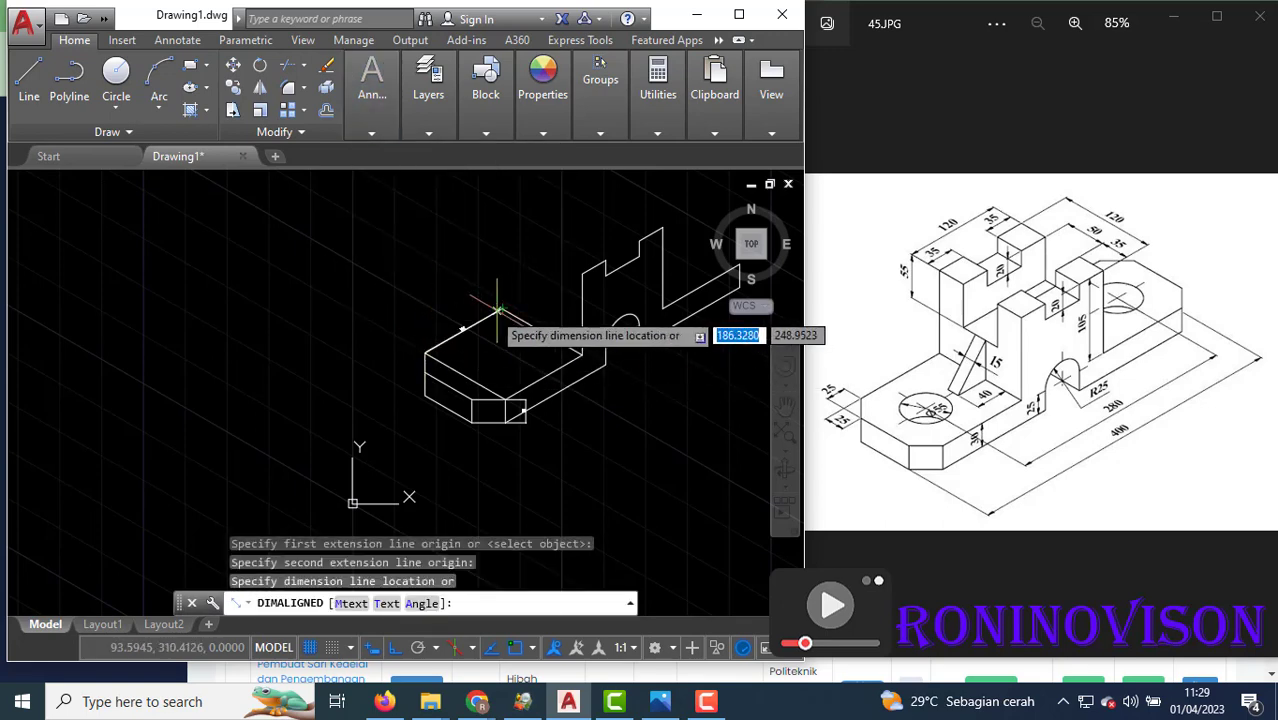
left_click(456, 285)
scroll(456, 285, "up", 2)
scroll(442, 294, "up", 2)
scroll(385, 285, "down", 2)
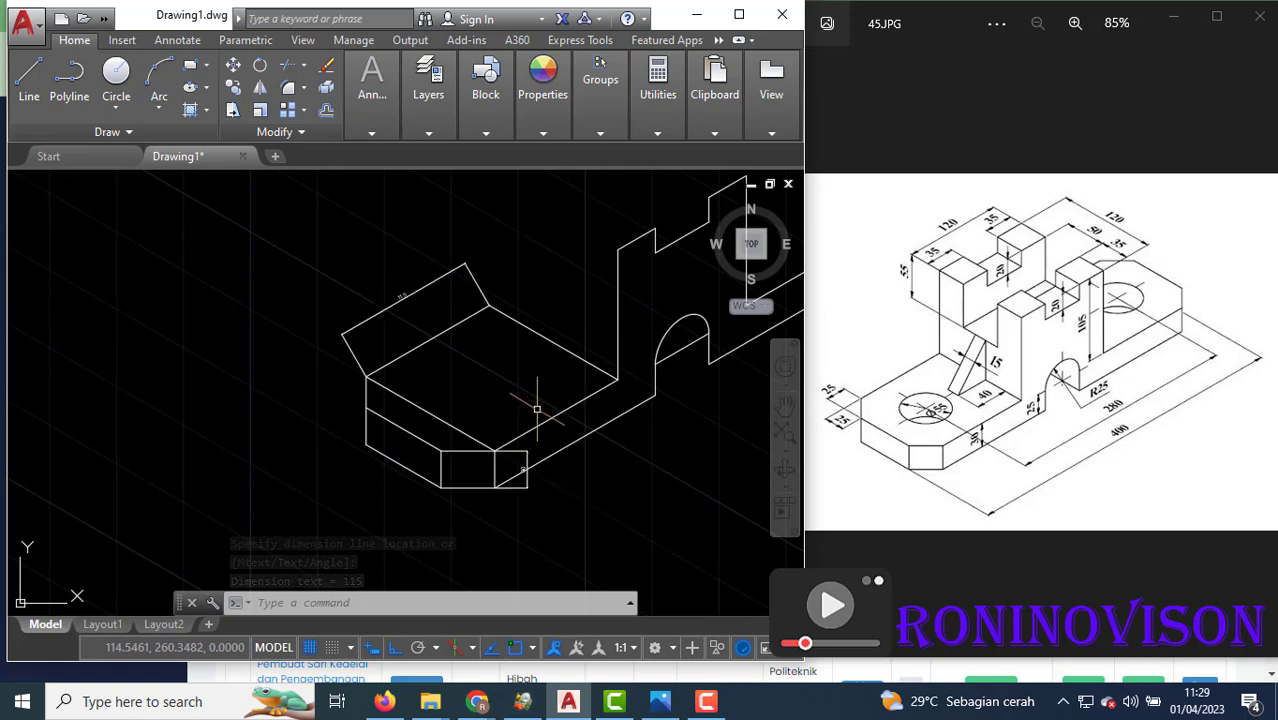
From the box's top corner, draw a 105-unit vertical line and a 35-unit edge at 330°.
type("l")
key("Return")
left_click(464, 265)
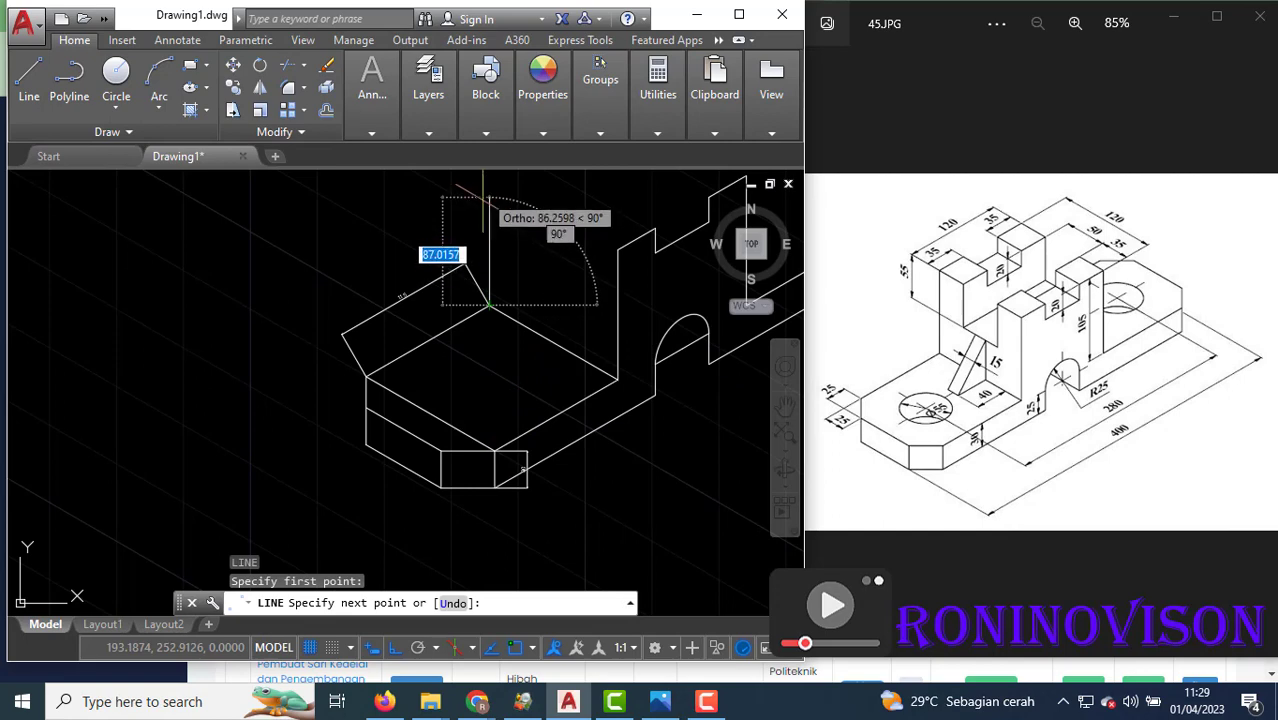
scroll(487, 302, "down", 3)
scroll(495, 295, "up", 2)
scroll(505, 287, "up", 1)
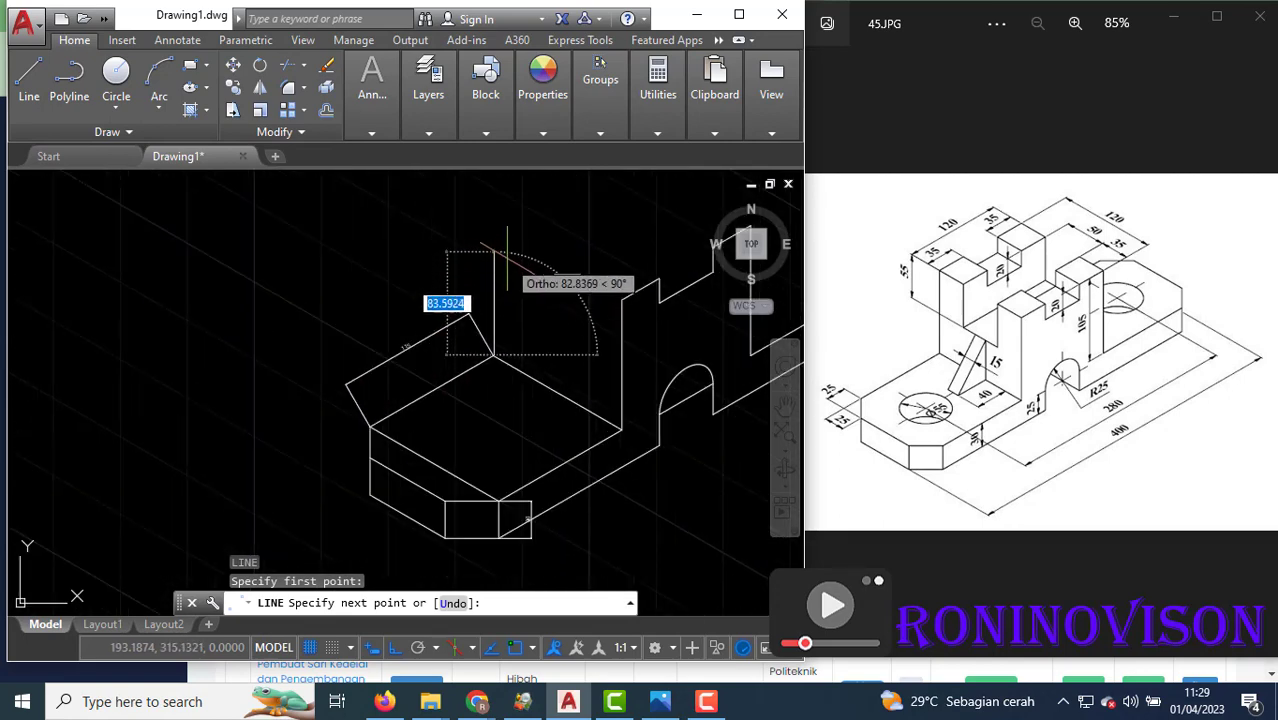
type("105")
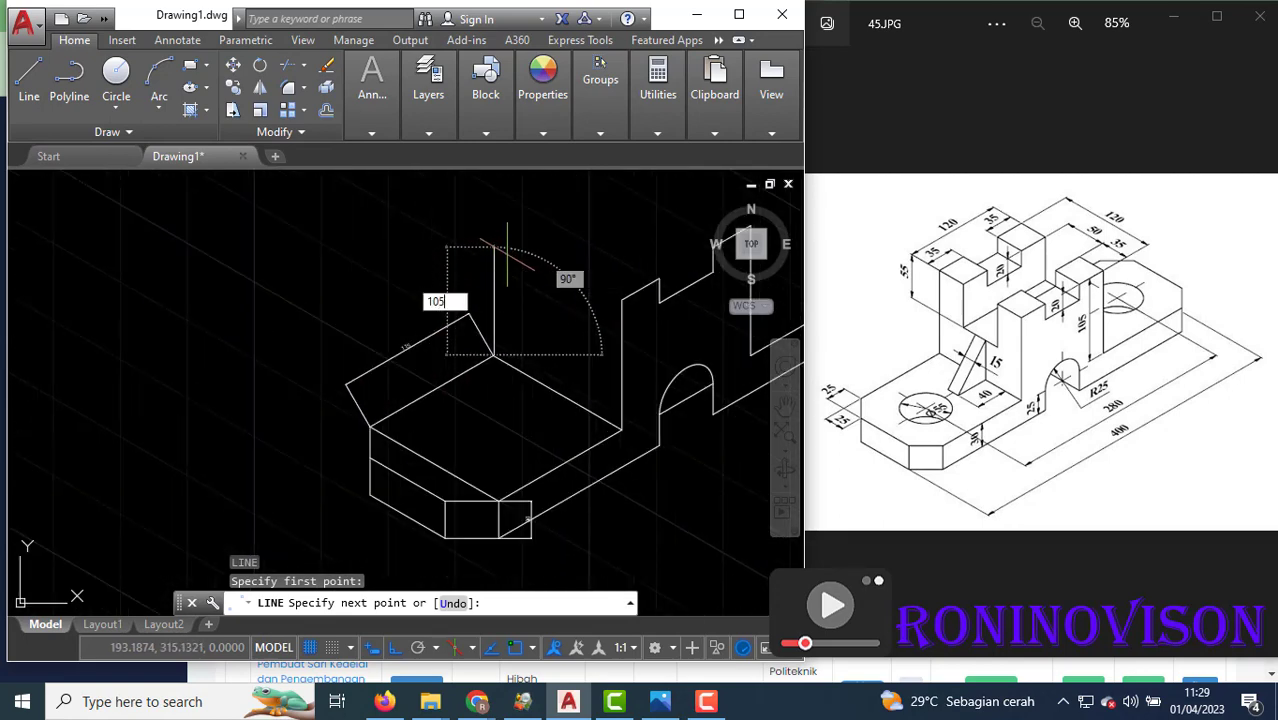
key("Return")
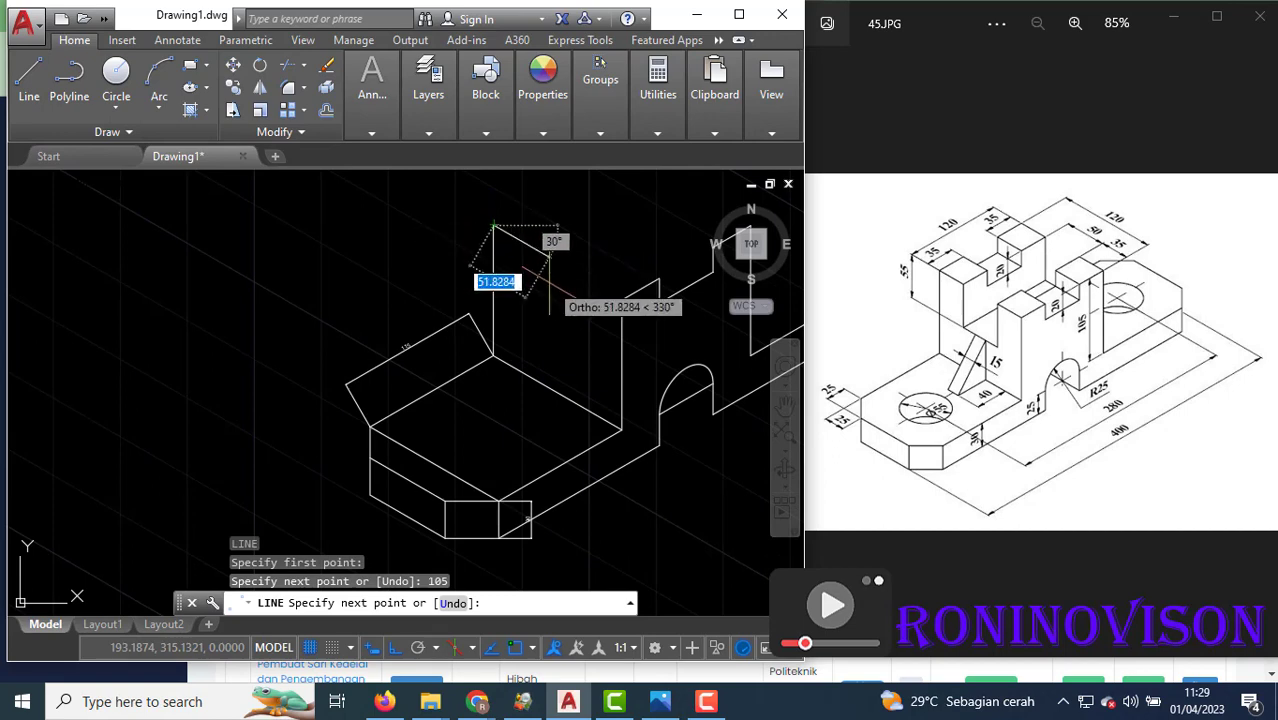
type("35")
key("Return")
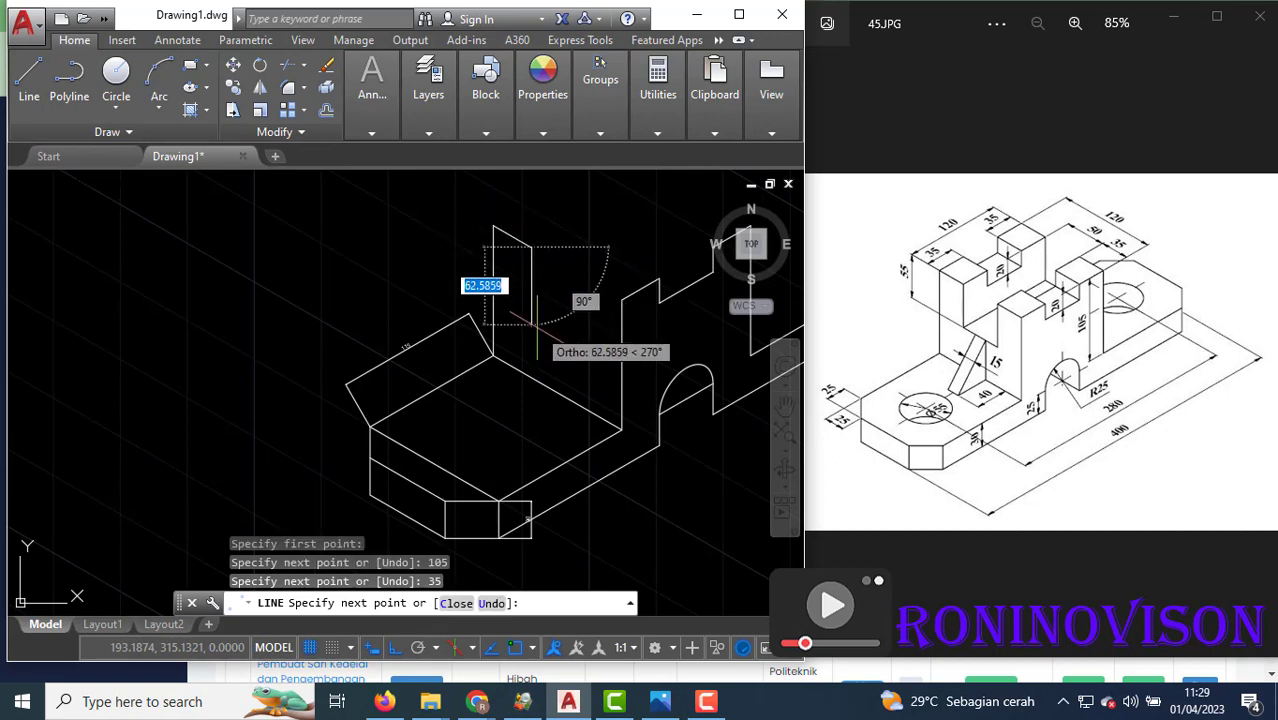
Draw the notch as 55 down, 50 across, 55 up, closing at the vertical line's top.
type("50")
key("Return")
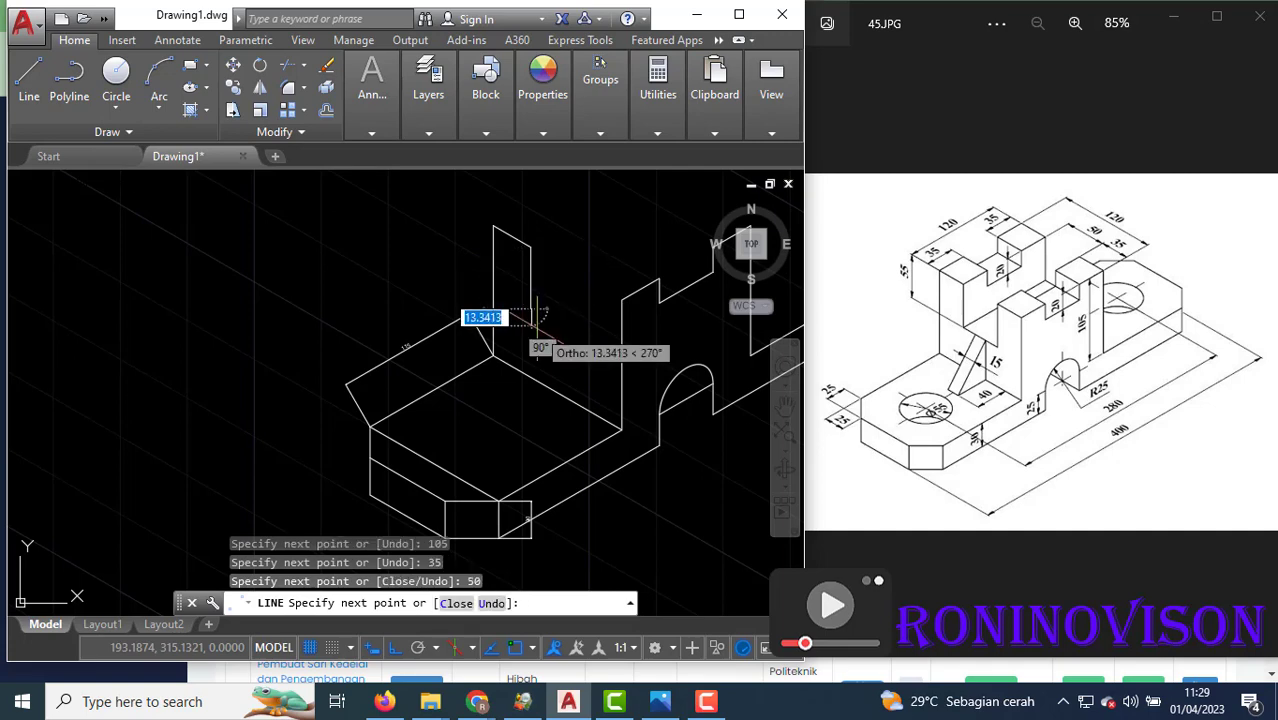
key("ctrl+z")
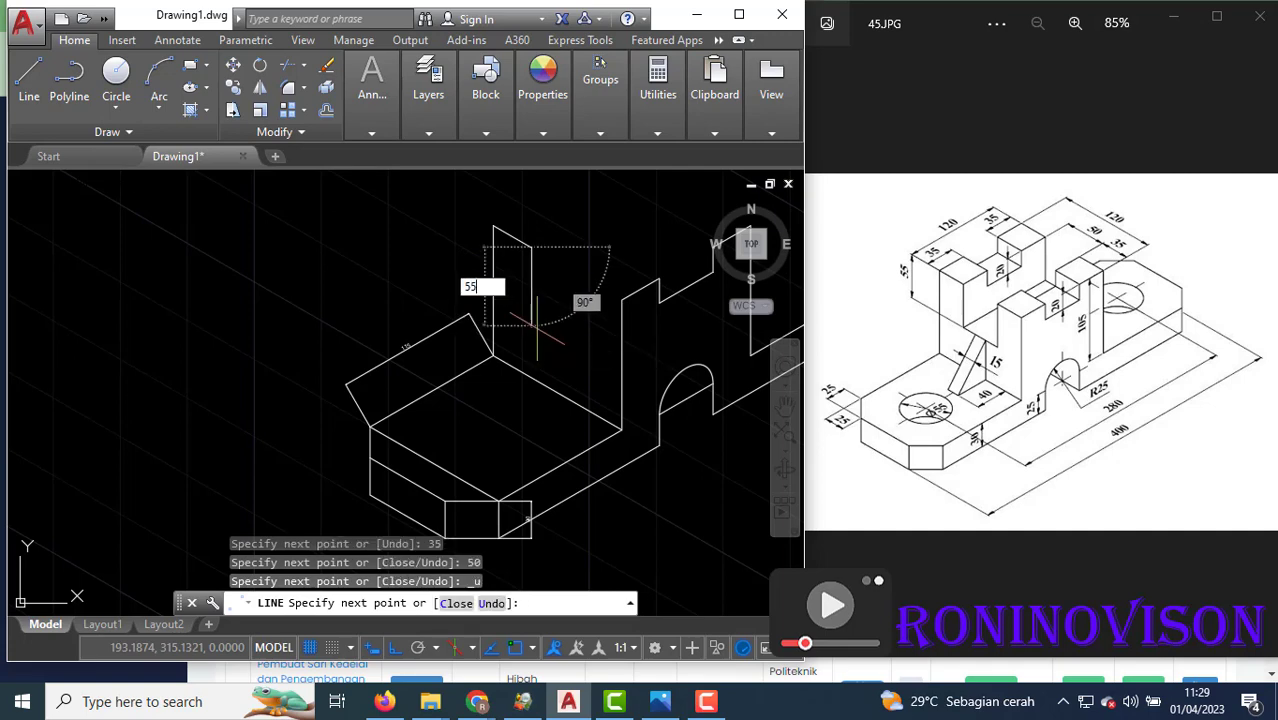
type("55")
key("Return")
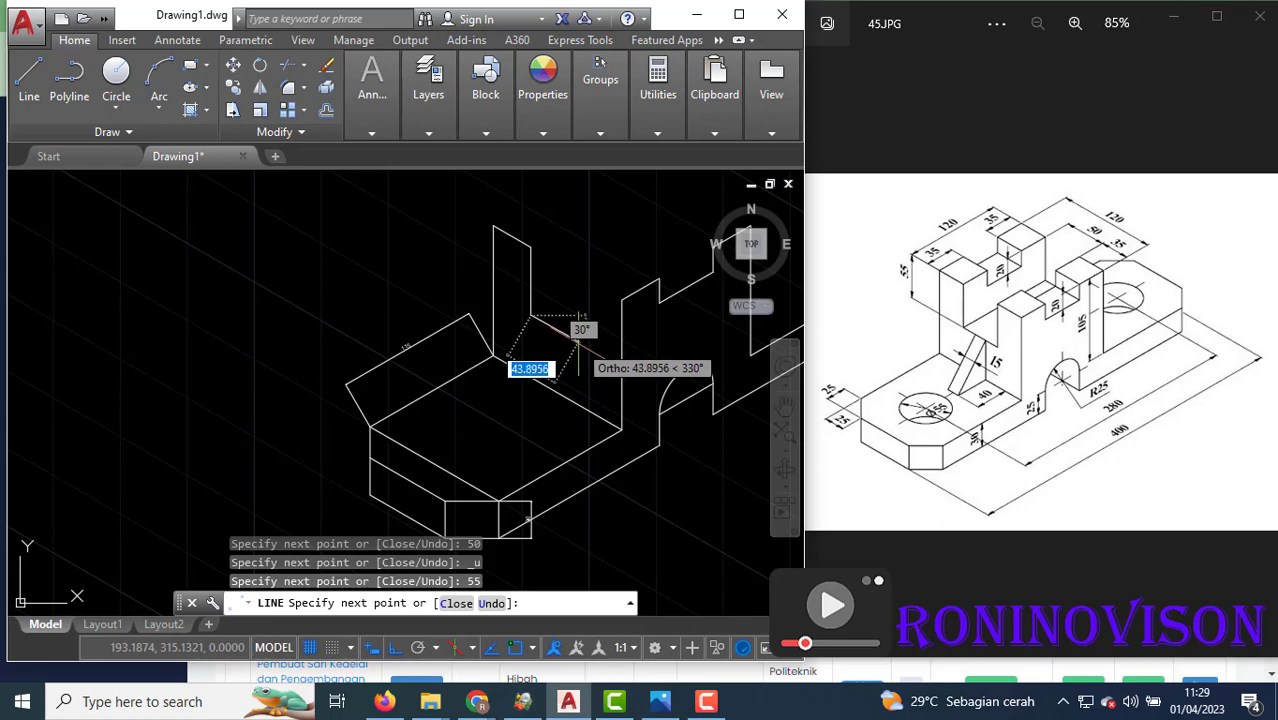
type("50")
key("Return")
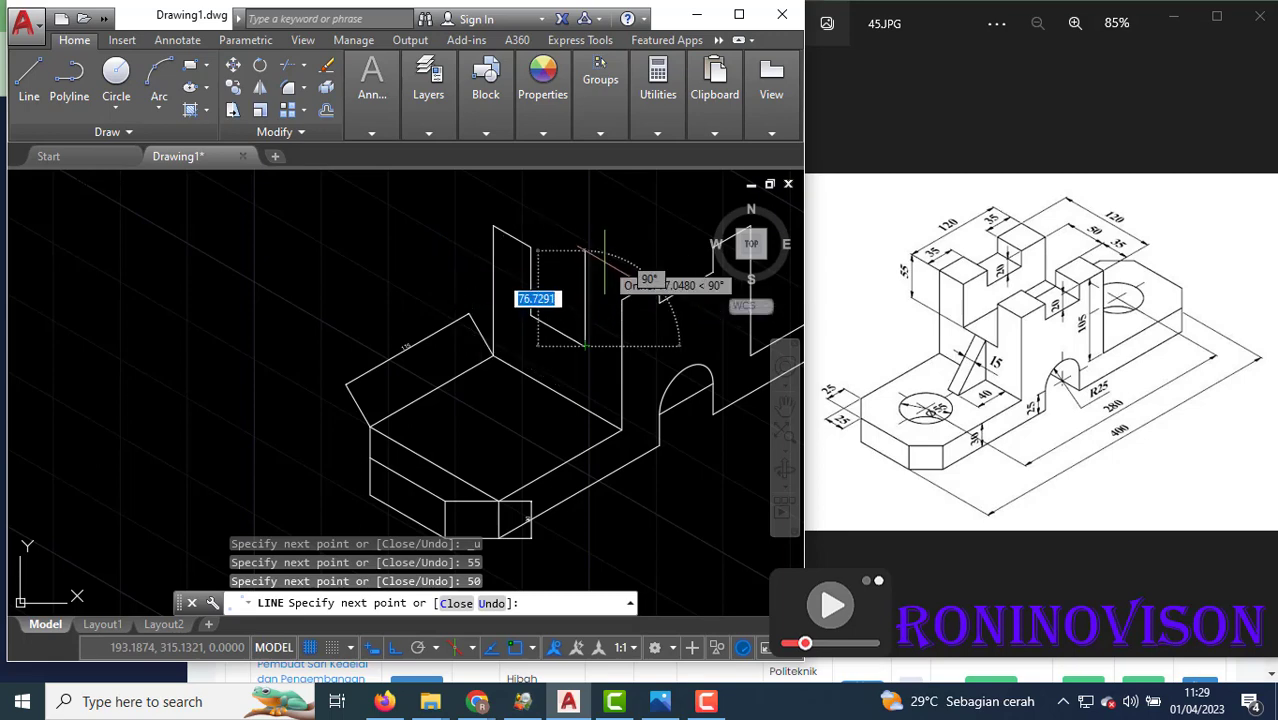
type("55")
key("Return")
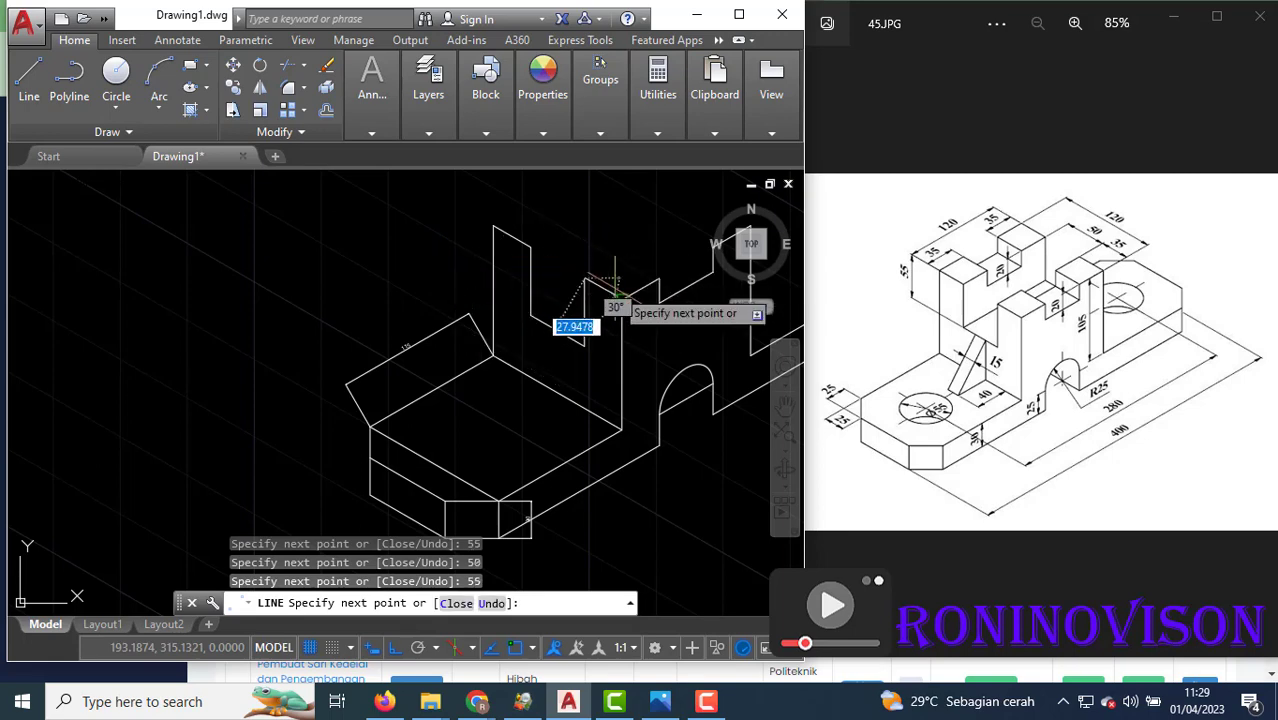
left_click(621, 299)
key("Escape")
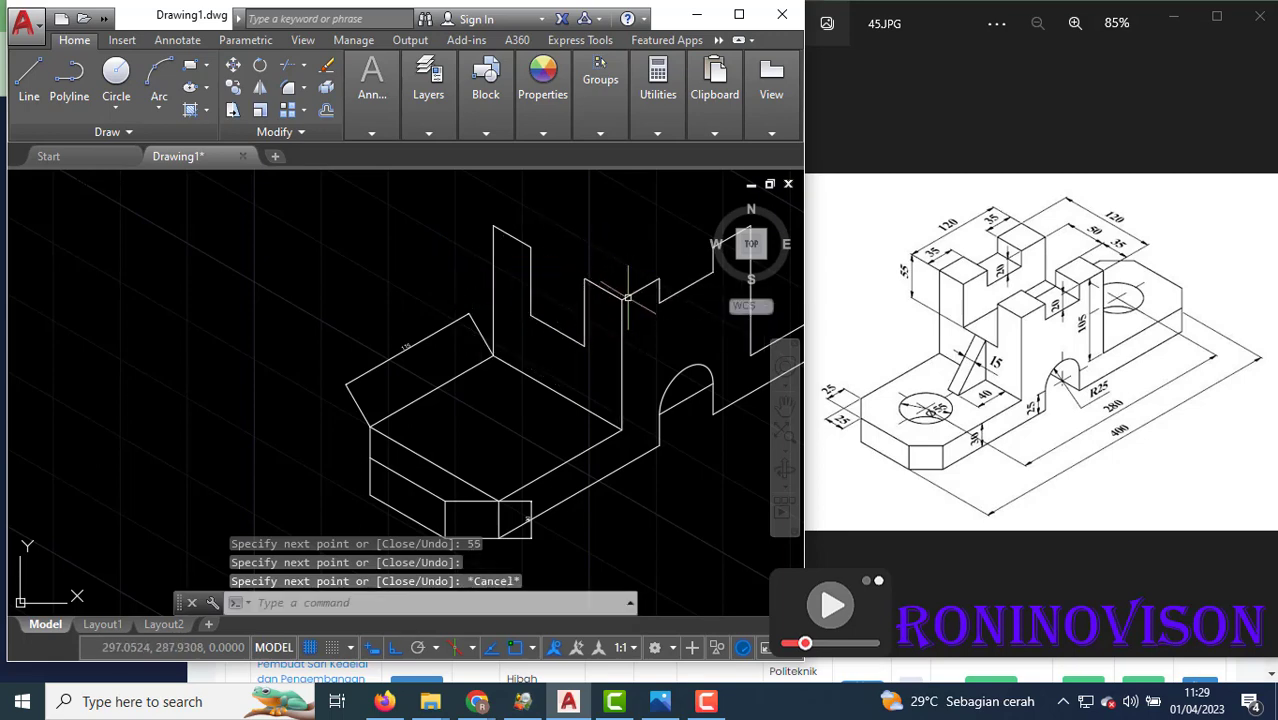
Draw two 35-unit top-isoplane edges from the vertical line's top end to cap the left post.
scroll(643, 311, "up", 2)
scroll(556, 378, "down", 4)
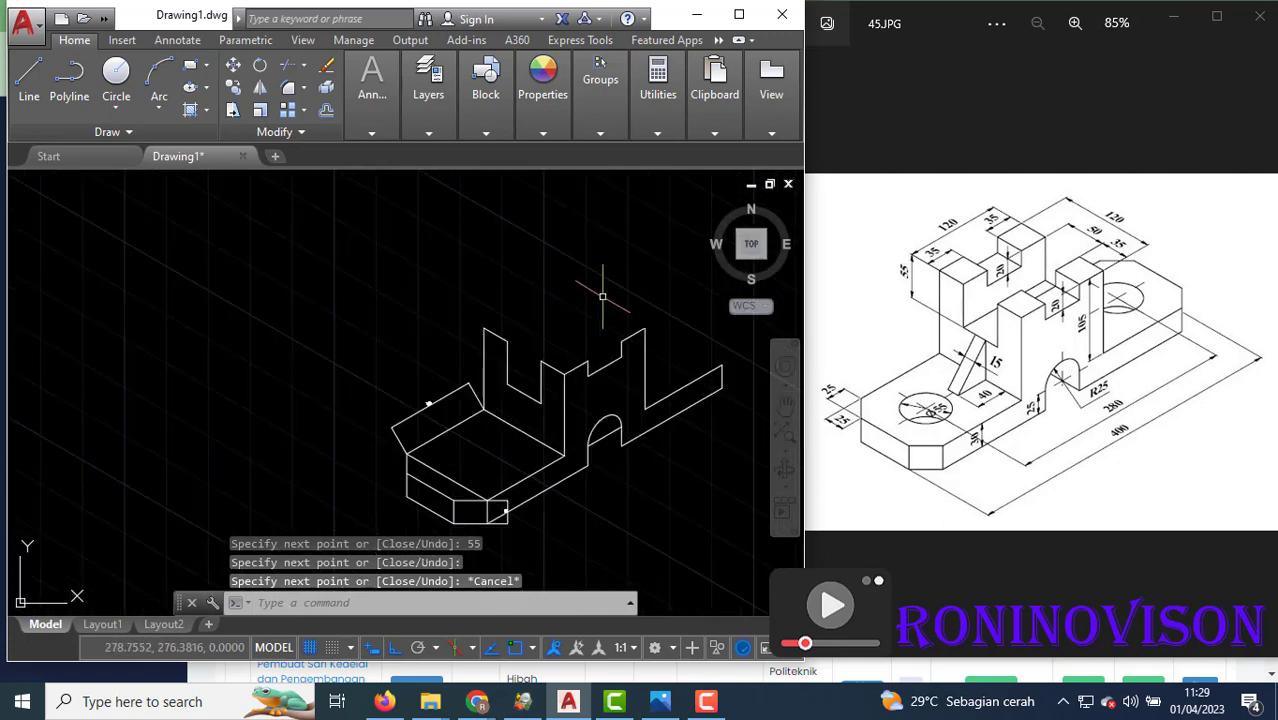
scroll(602, 296, "up", 2)
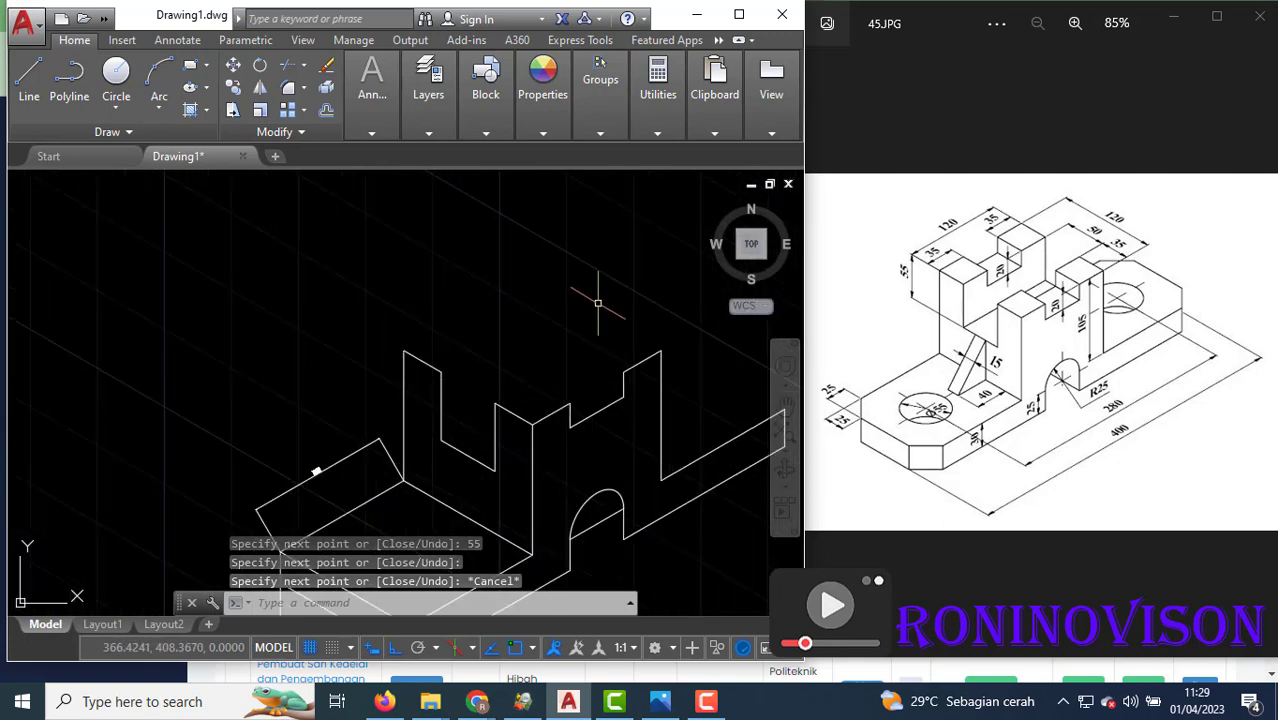
key("l")
key("Return")
left_click(405, 352)
key("F5")
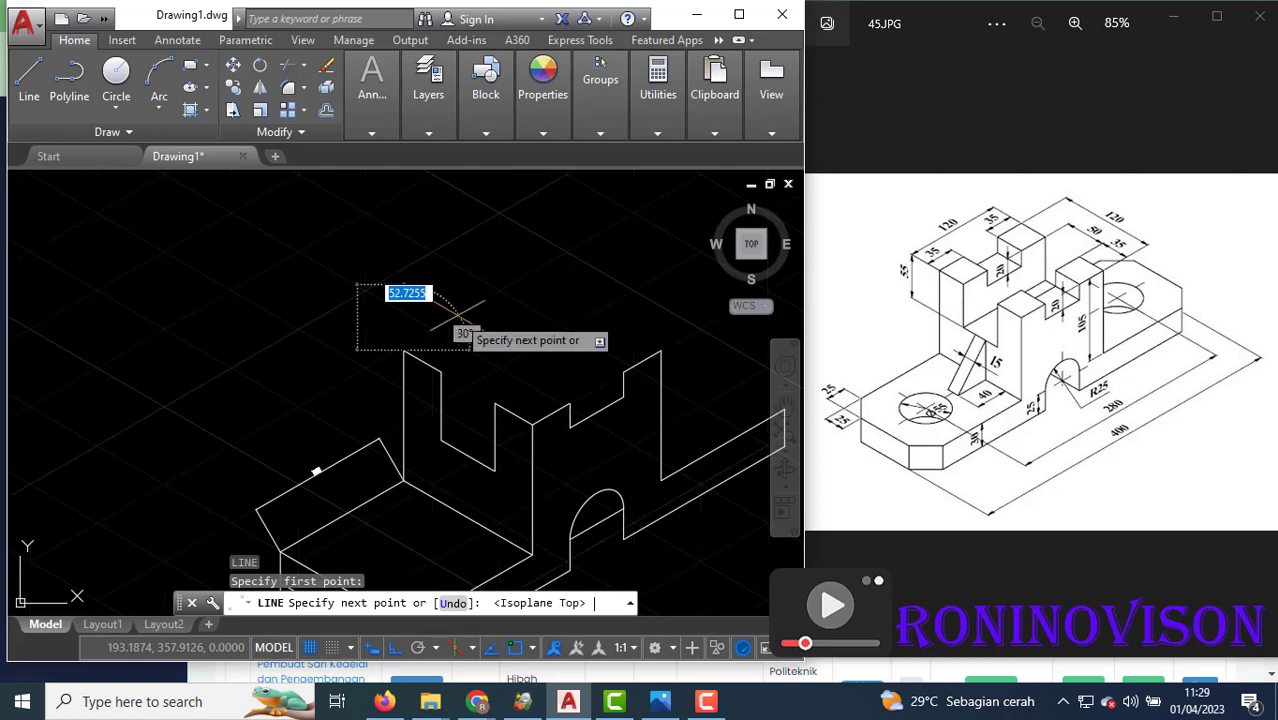
type("35")
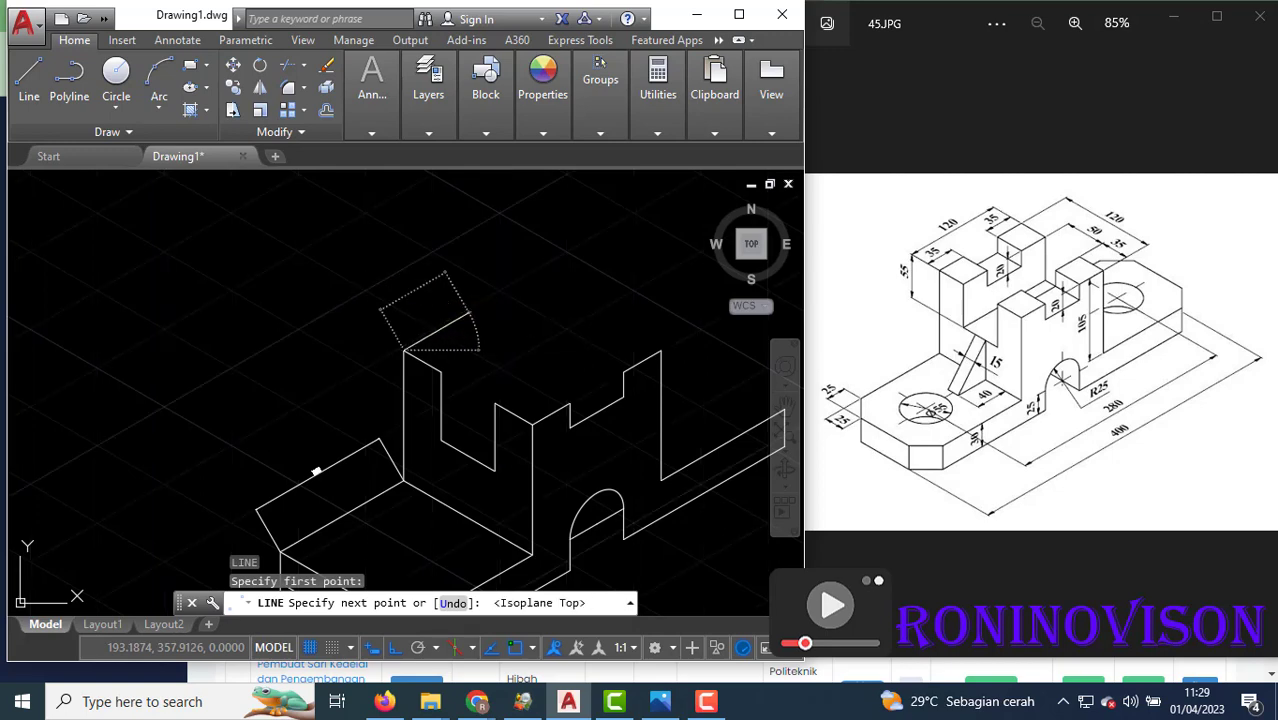
key("Return")
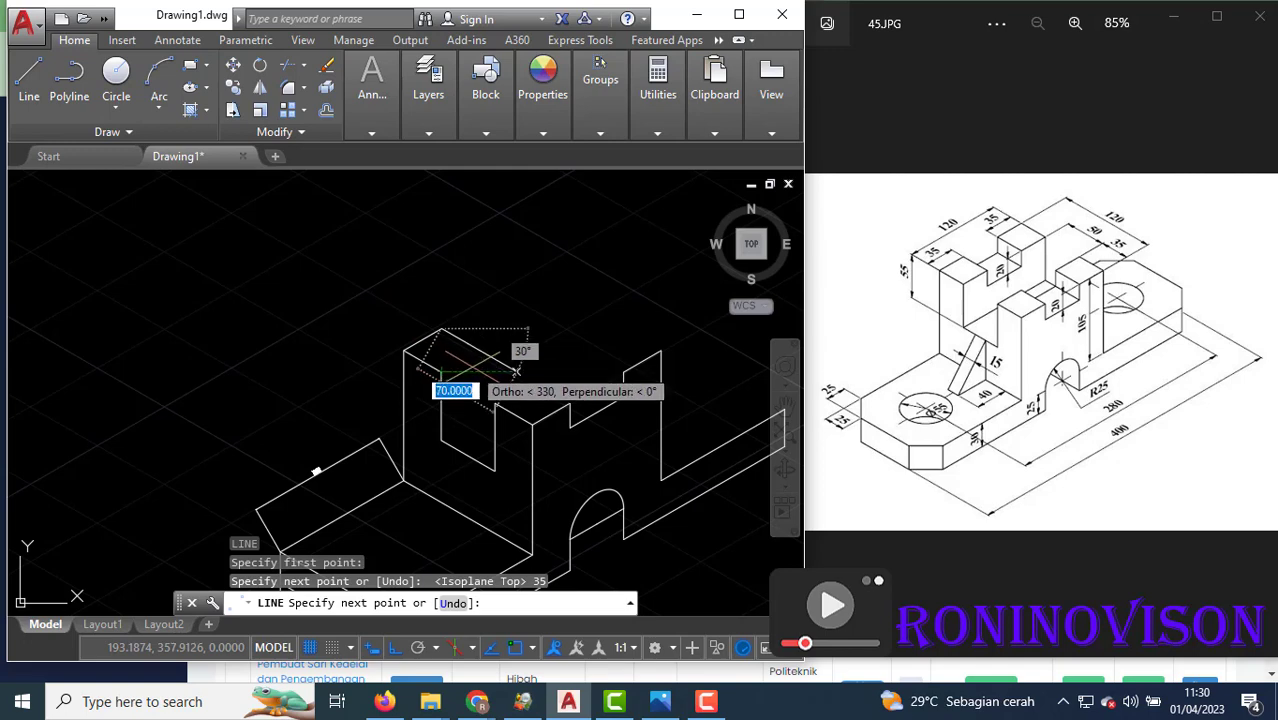
type("35")
key("Return")
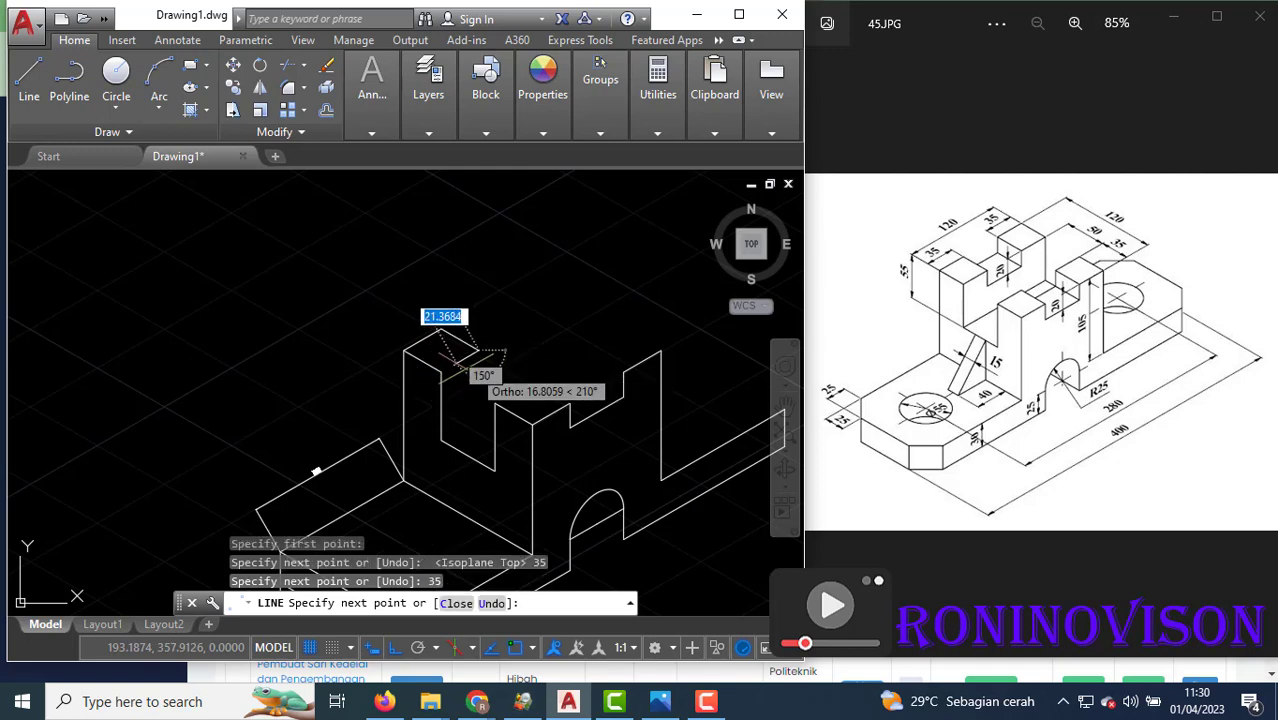
key("Return")
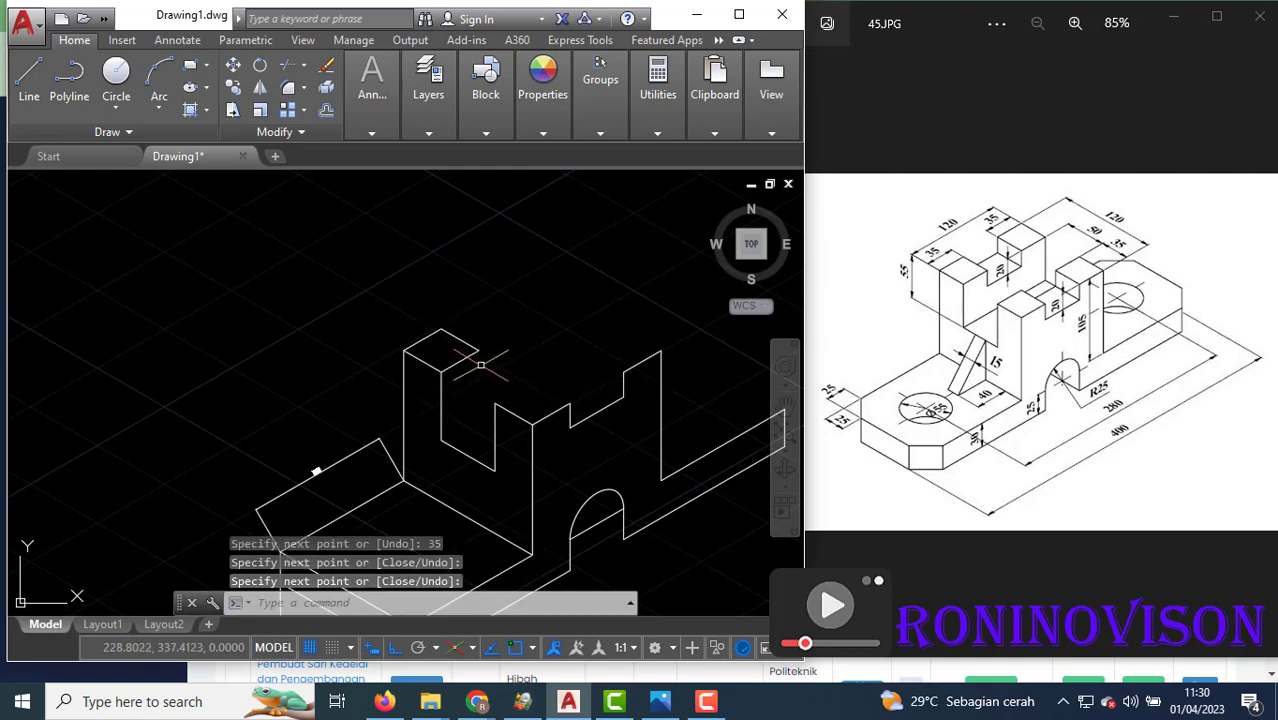
scroll(481, 356, "up", 2)
Copy the two 35-unit top-face edges onto the lower step corner.
left_click(490, 356)
left_click(430, 335)
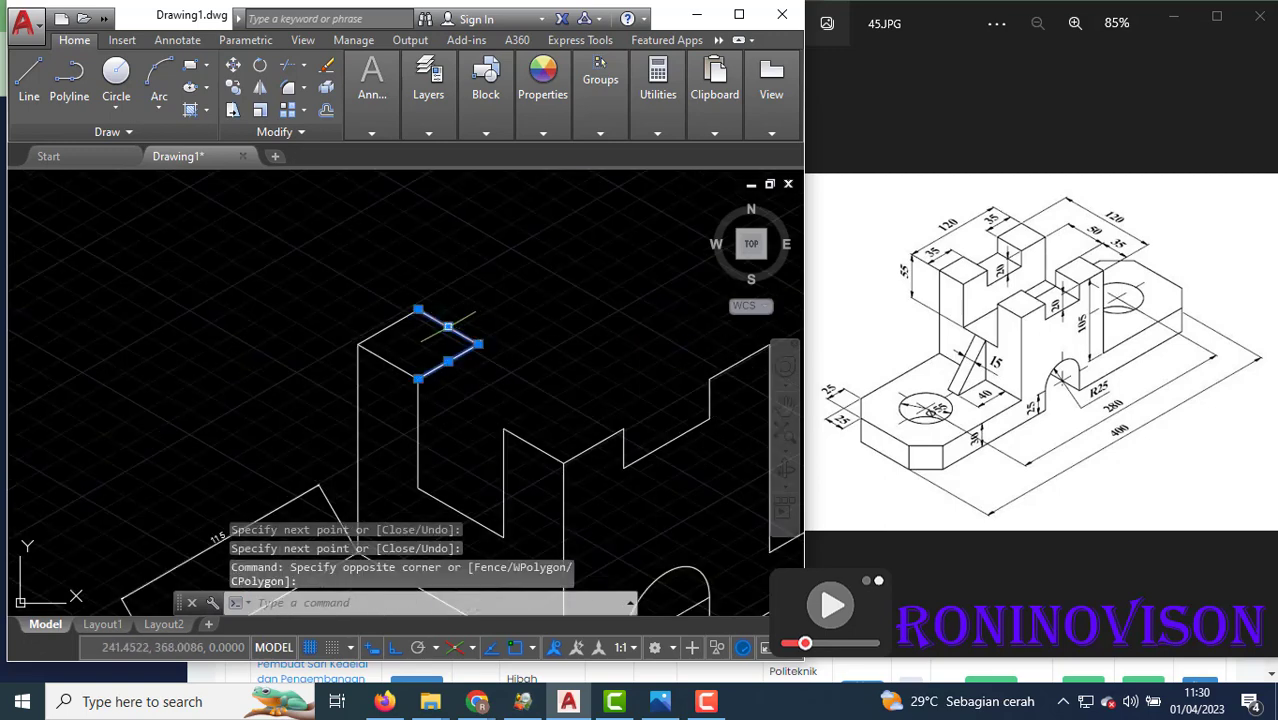
key("Escape")
left_click(438, 336)
left_click(388, 290)
type("c")
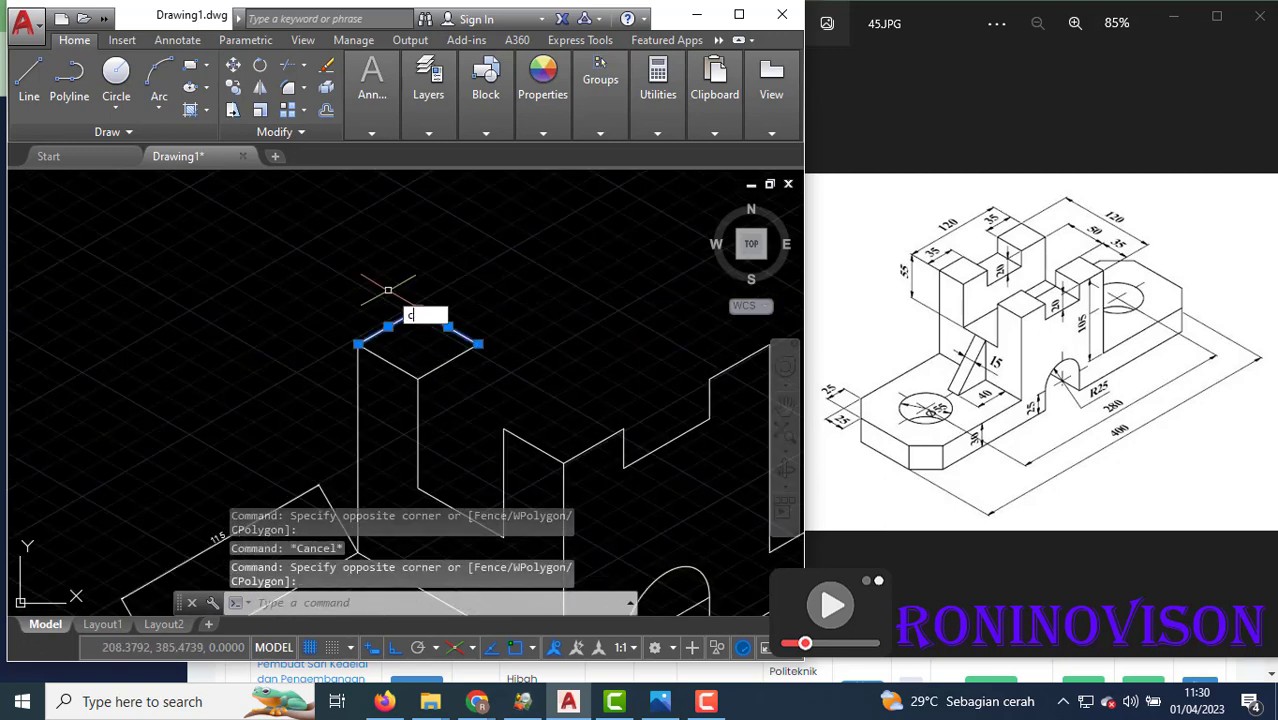
type("o")
key("Return")
left_click(418, 379)
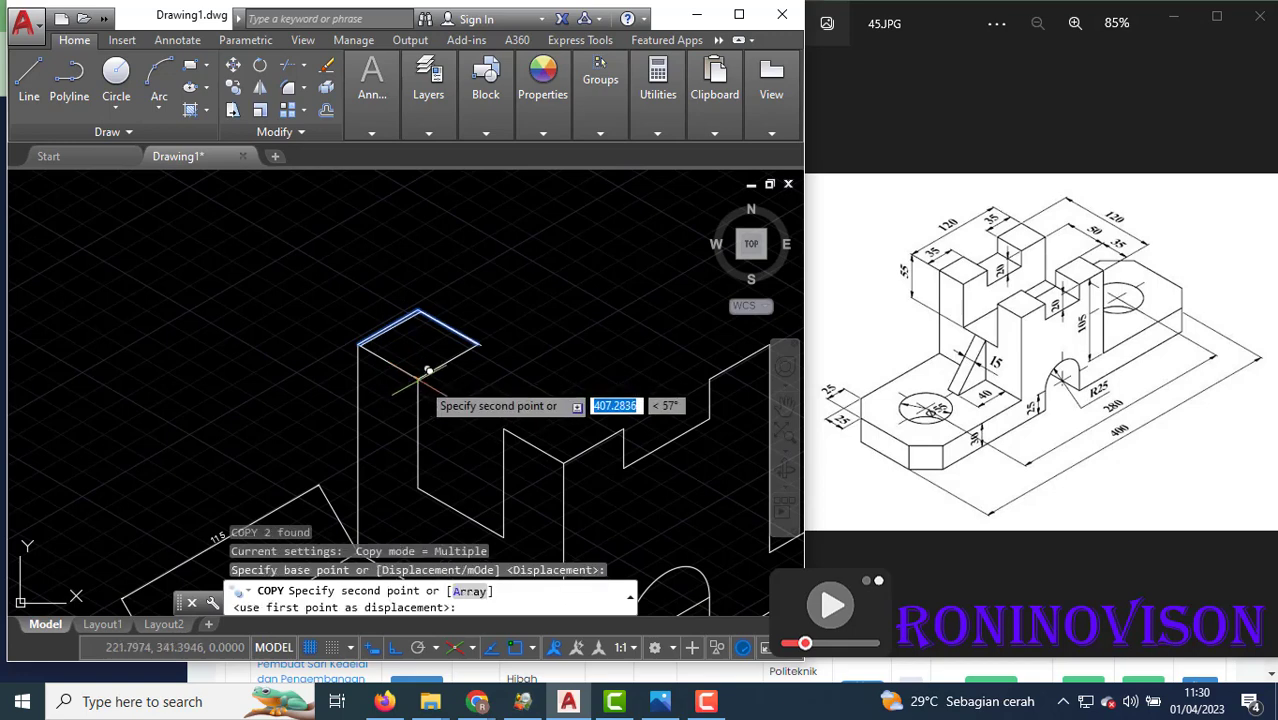
left_click(565, 461)
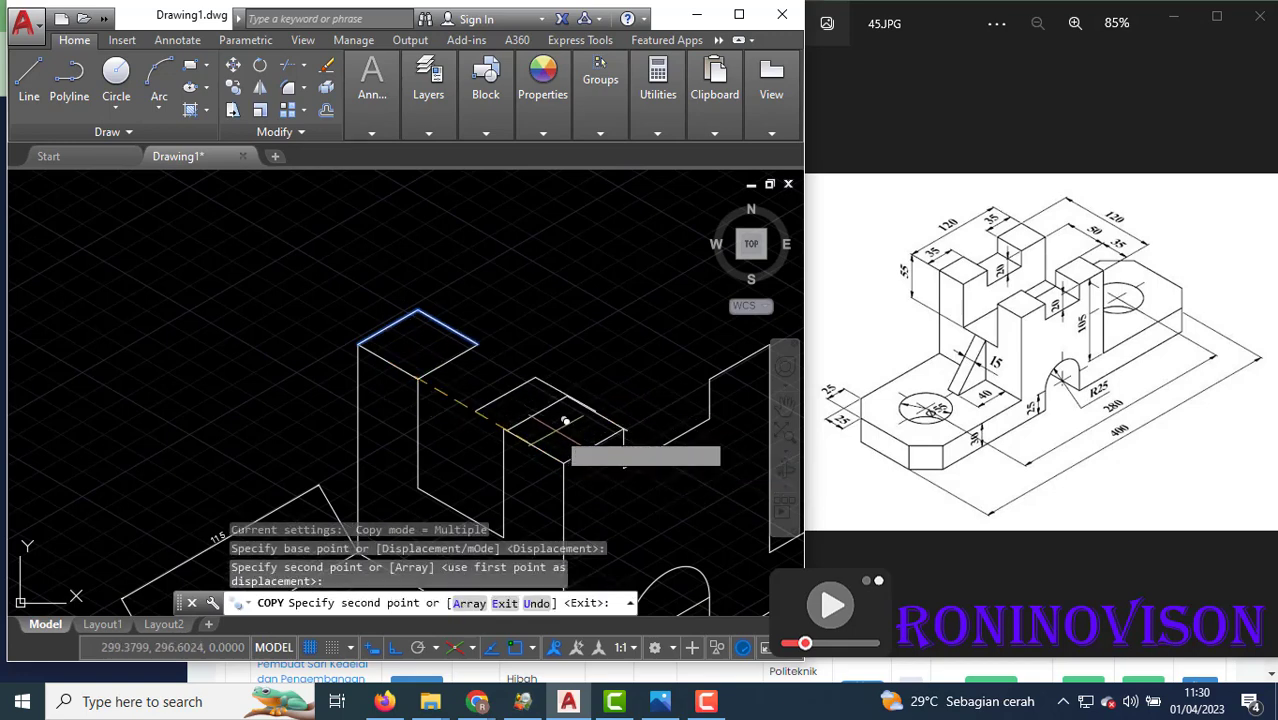
key("Escape")
scroll(605, 415, "up", 2)
Select the copied top edges and begin a move, then cancel it.
left_click(557, 405)
left_click(510, 364)
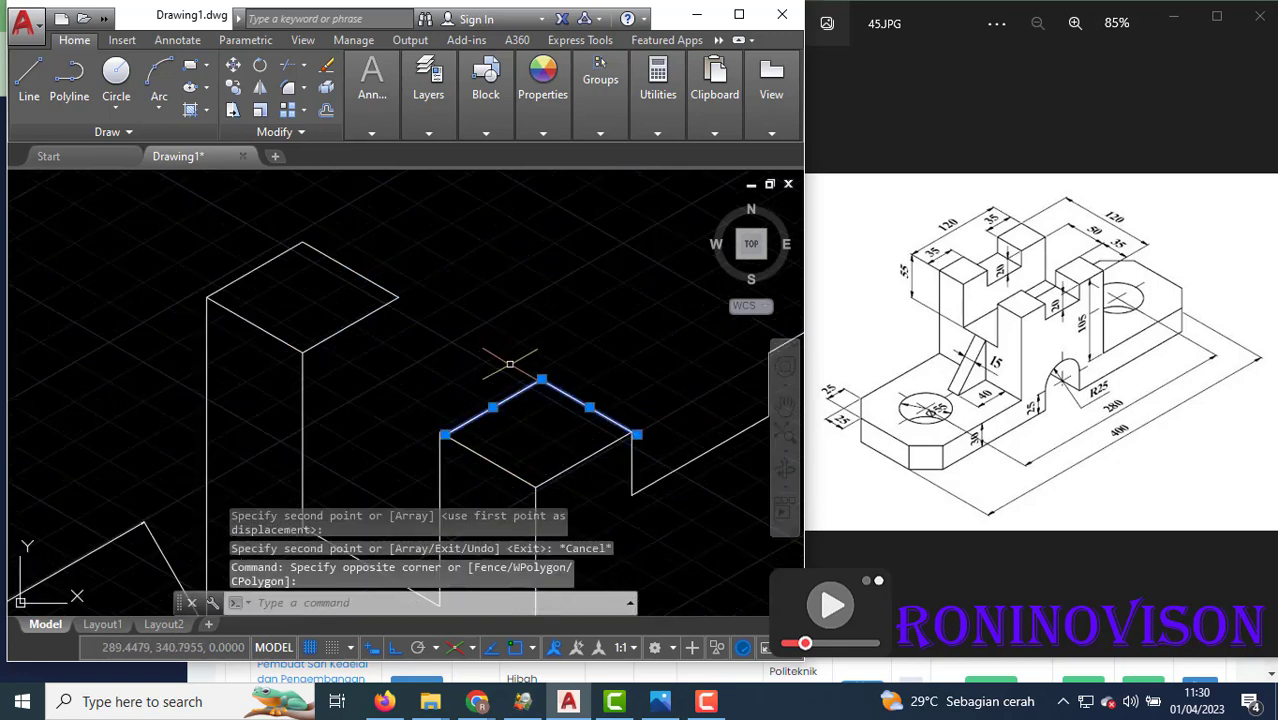
type("m")
key("Return")
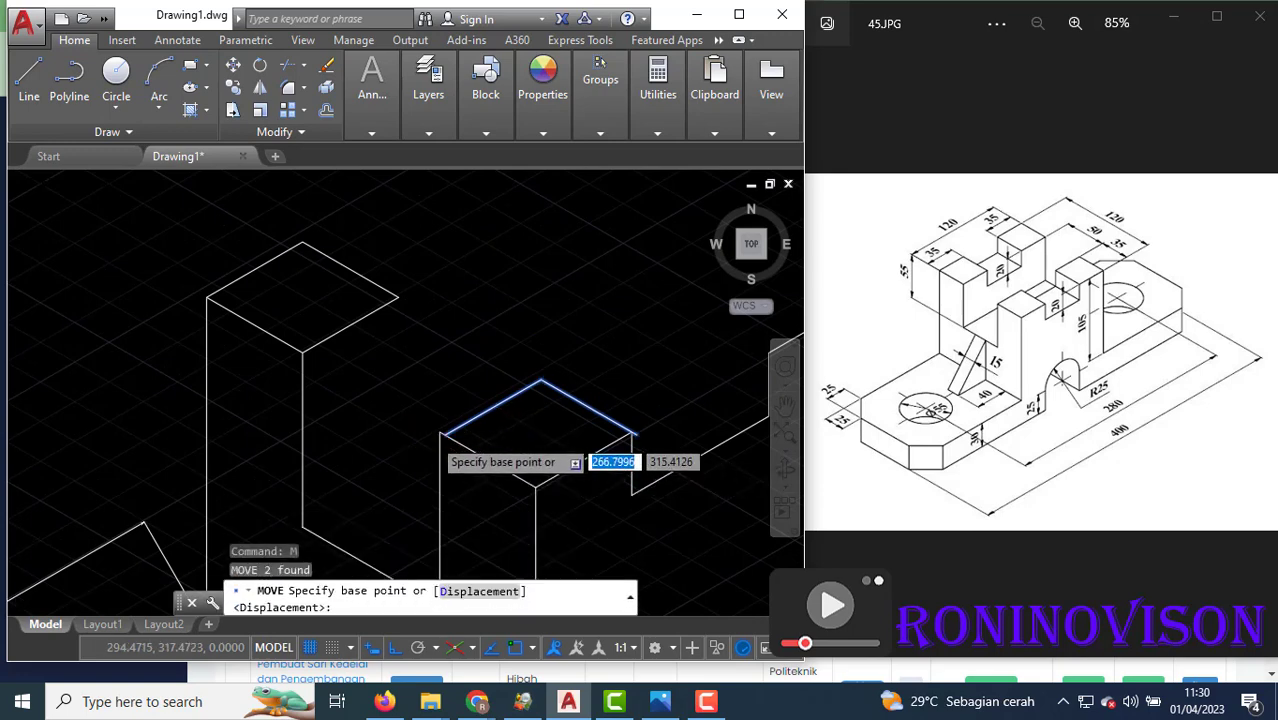
scroll(460, 445, "up", 2)
left_click(455, 427)
key("Escape")
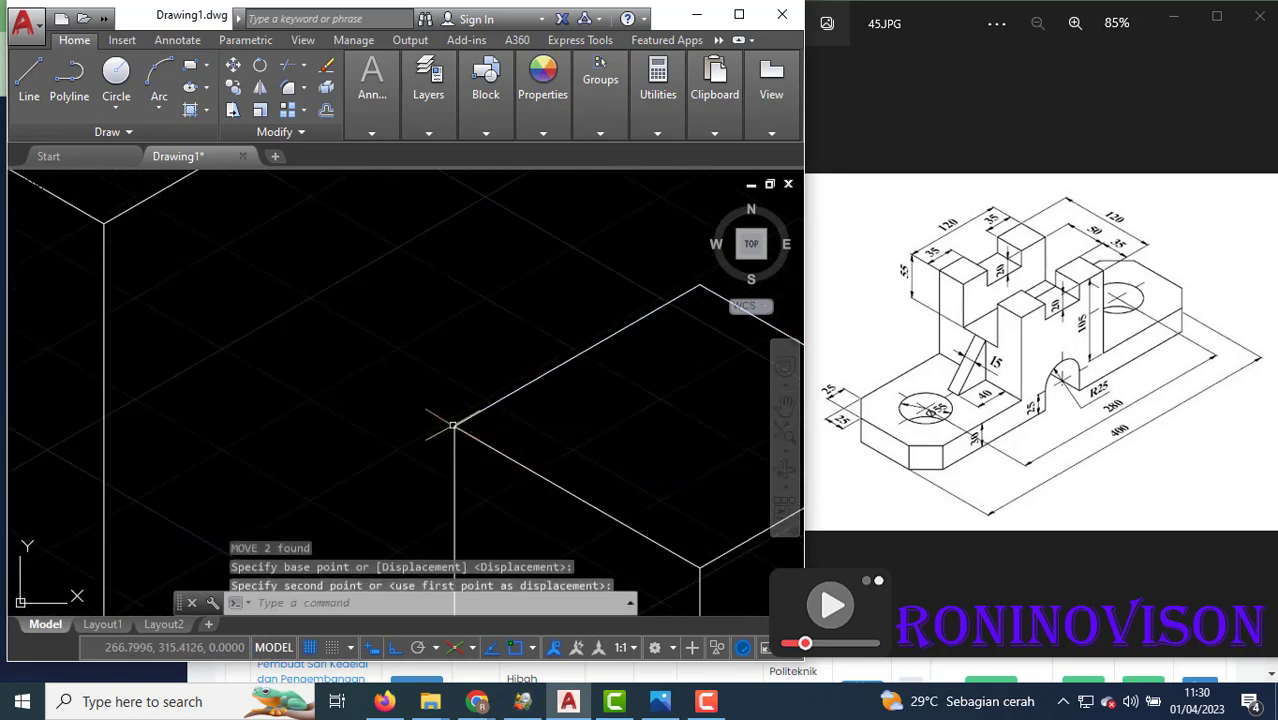
scroll(445, 395, "down", 2)
scroll(442, 375, "down", 2)
scroll(448, 378, "down", 2)
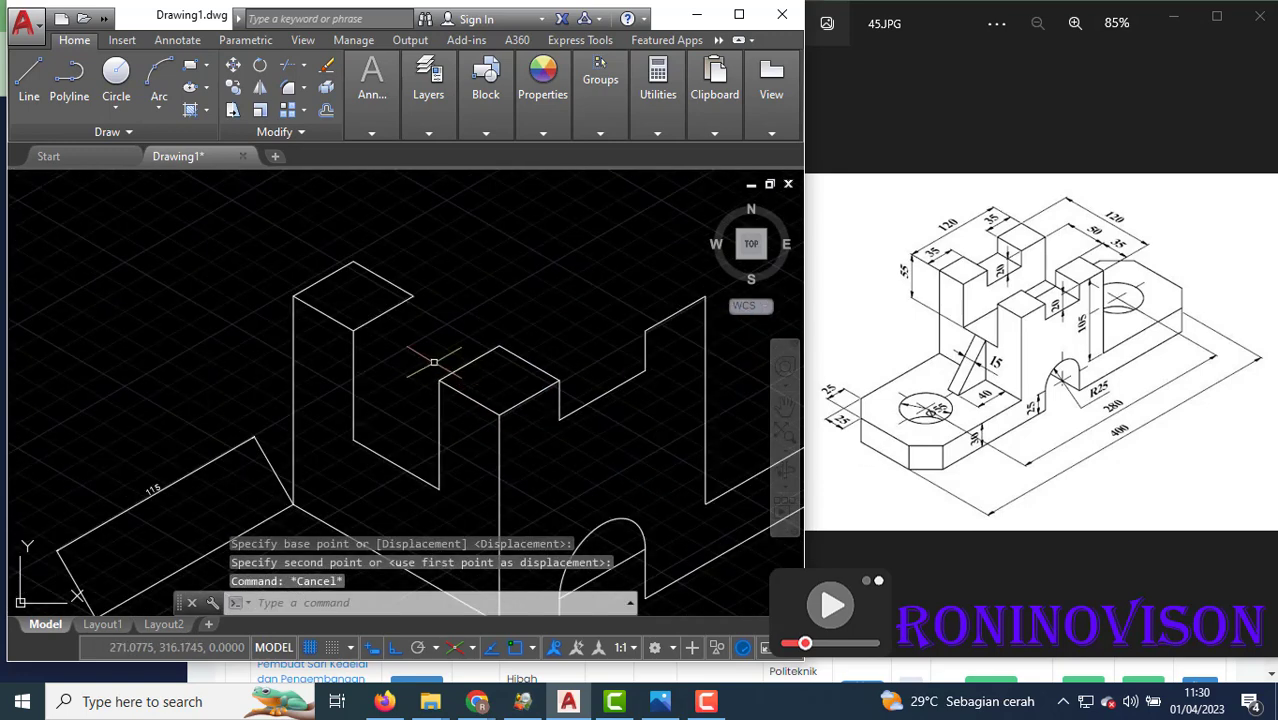
Select the top edges of the middle block and the taller left block.
left_click(505, 358)
left_click(468, 330)
left_click(421, 316)
left_click(340, 250)
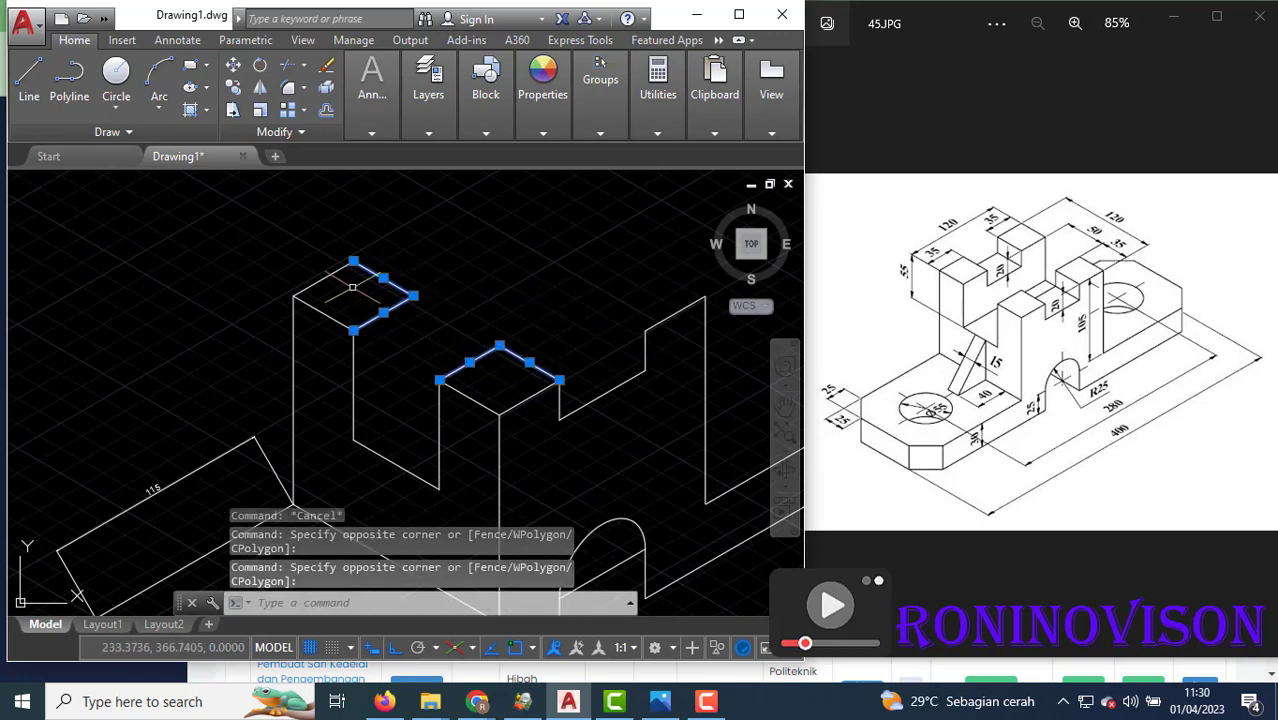
left_click(300, 290)
left_click(330, 262)
left_click(341, 342)
left_click(332, 318)
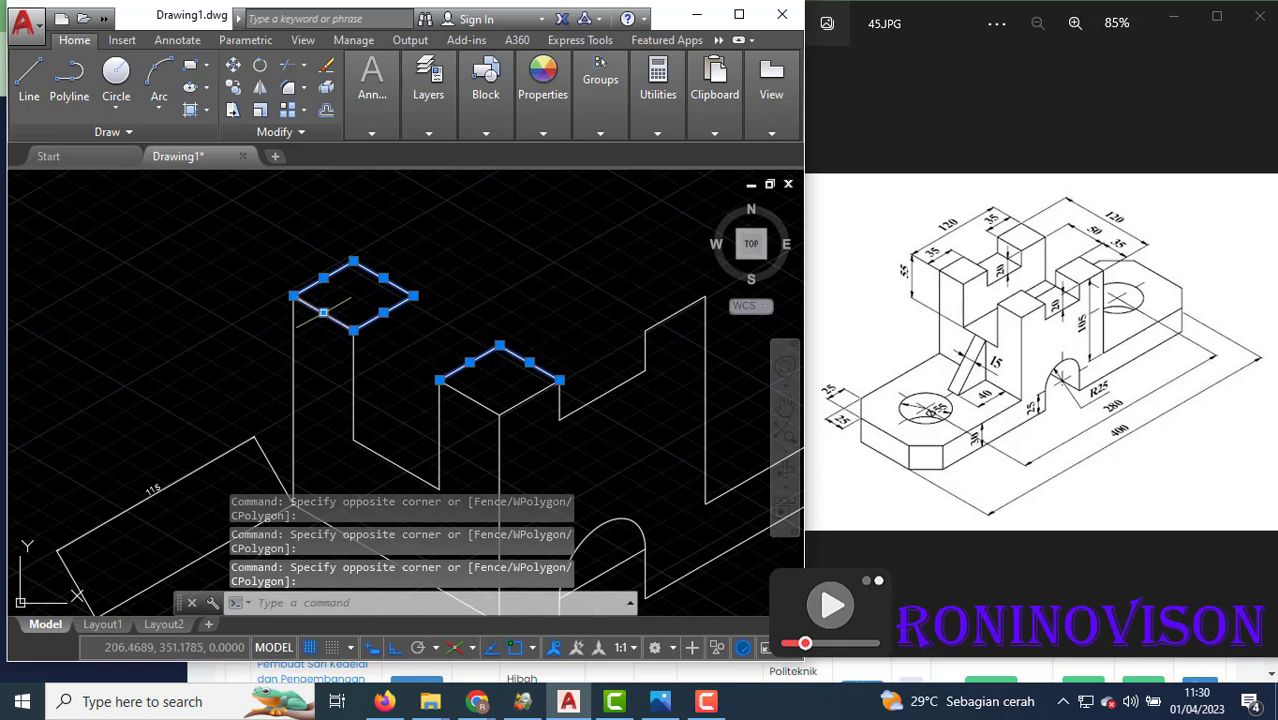
left_click(512, 424)
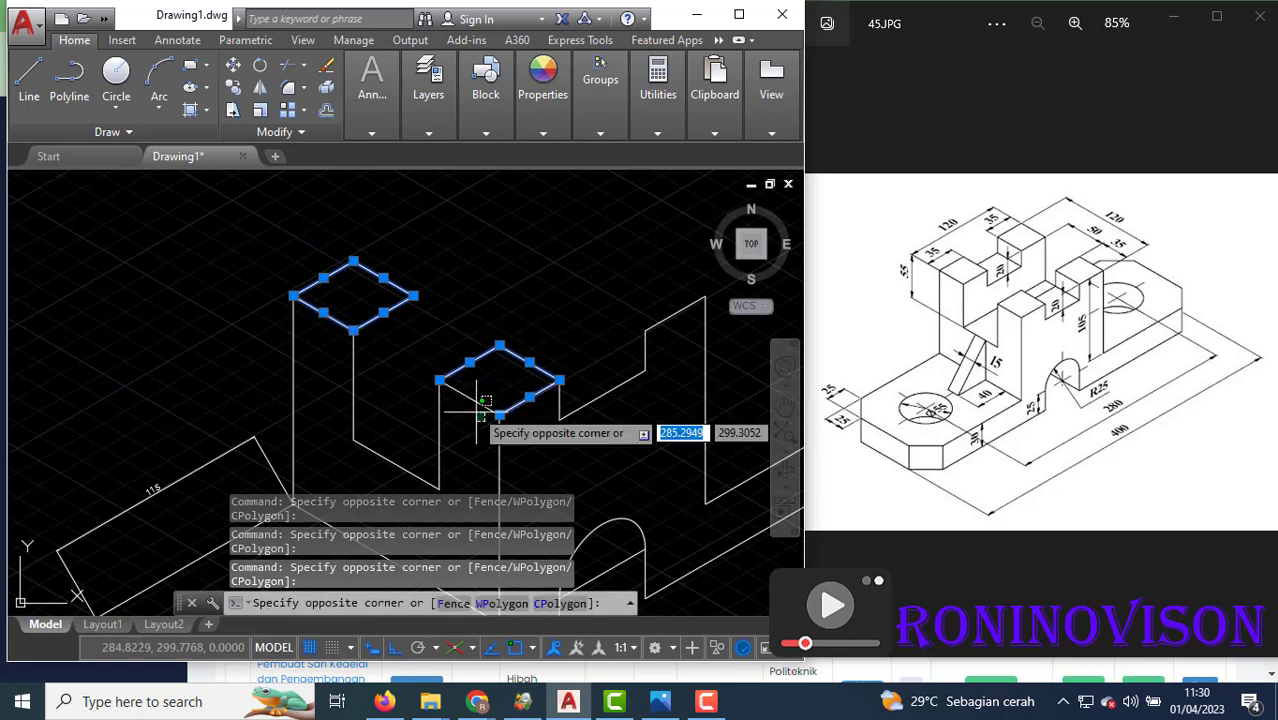
left_click(484, 398)
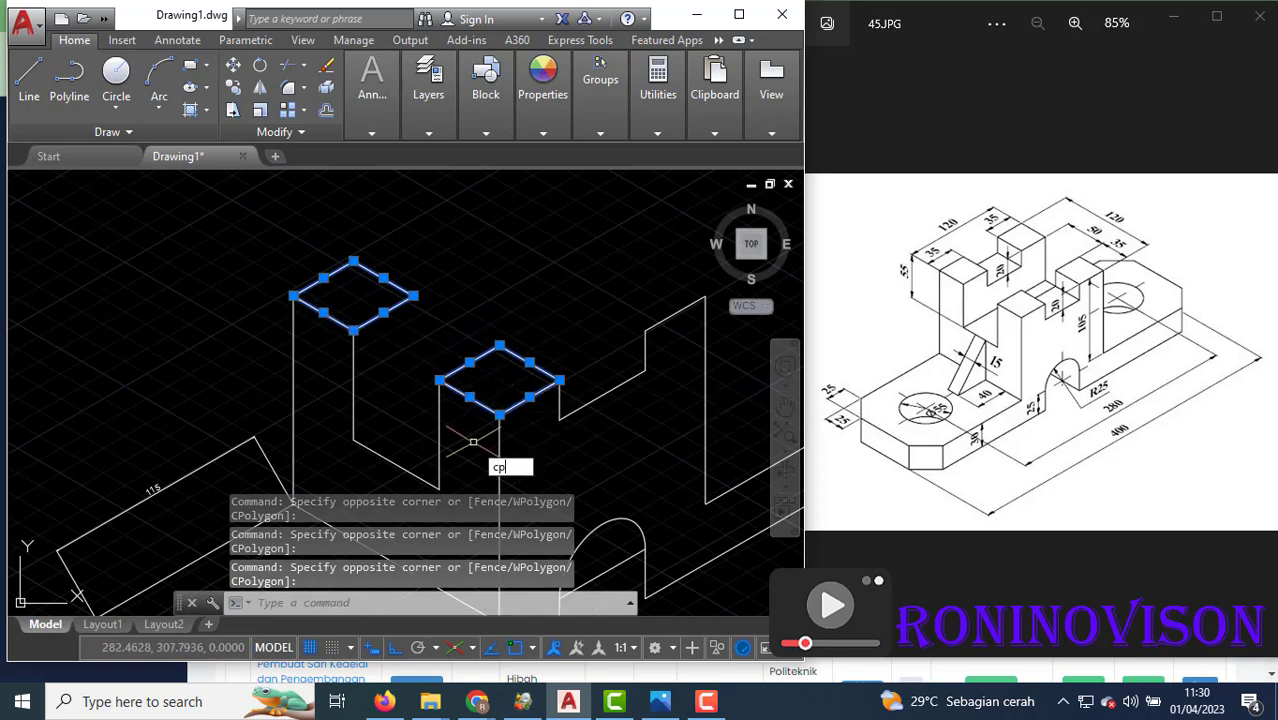
Copy the selected top faces up and to the right, based at the middle block's corner.
key("BackSpace")
type("o")
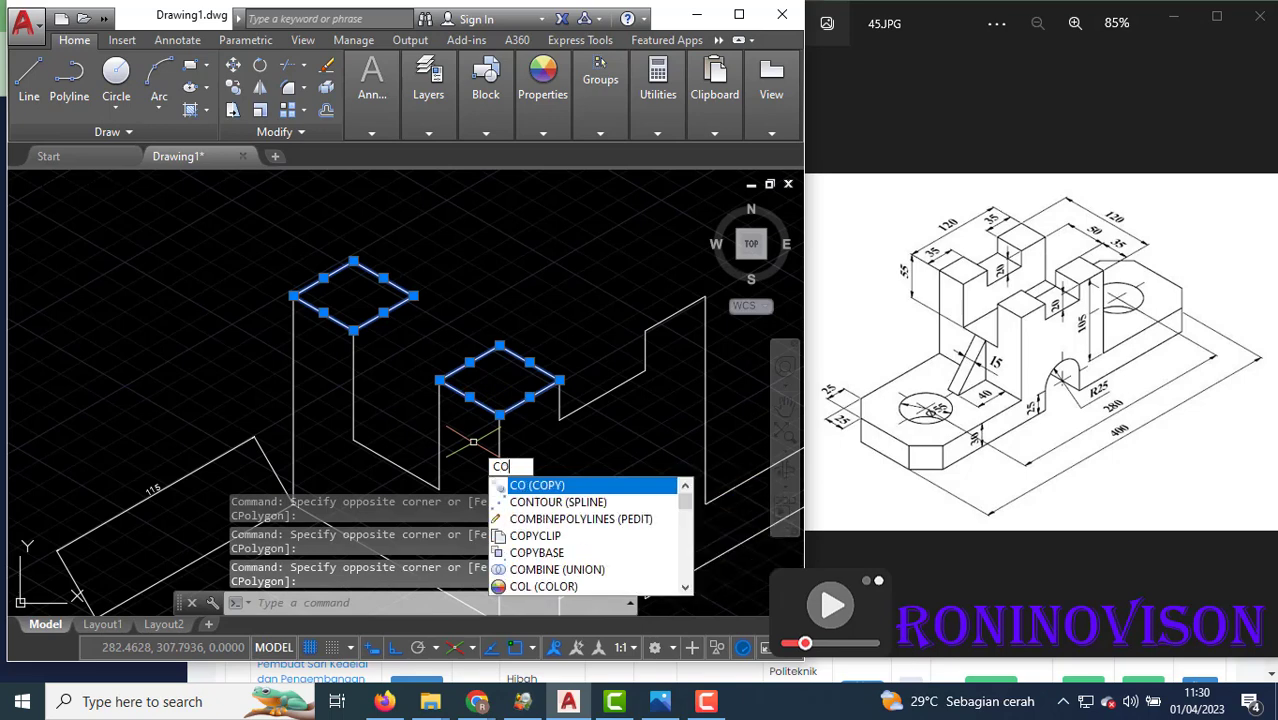
key("Return")
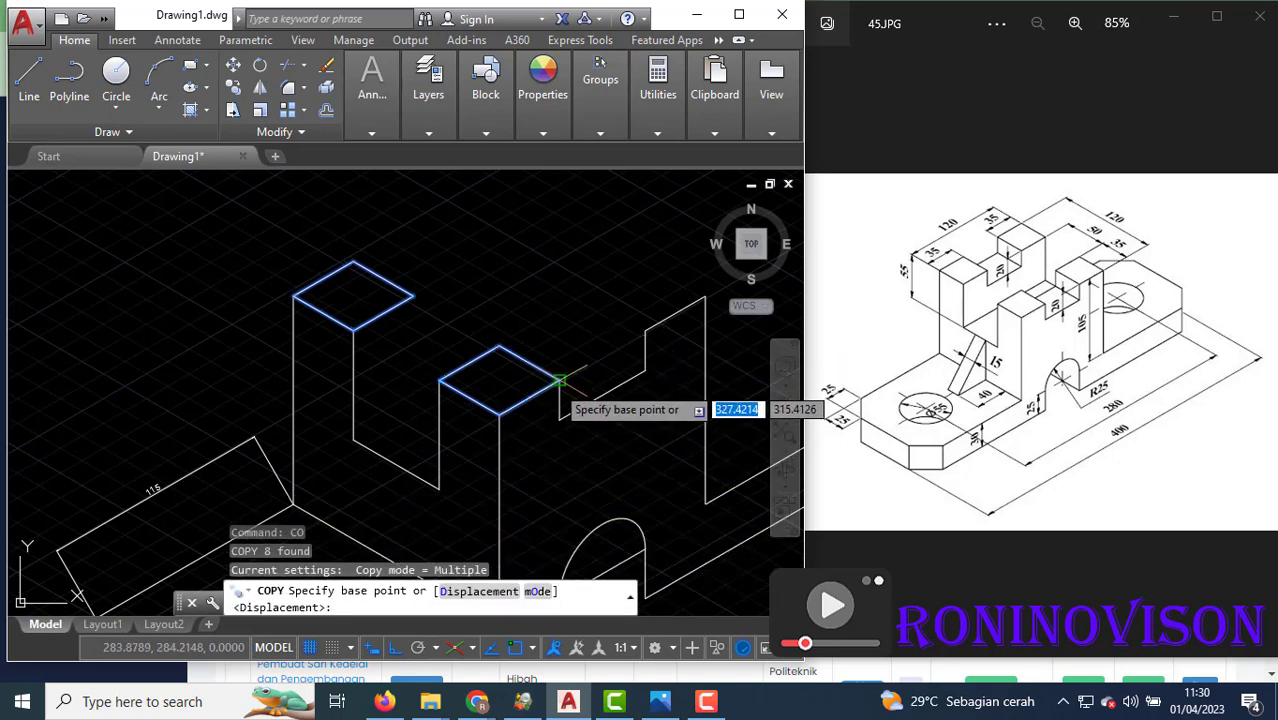
left_click(559, 380)
left_click(716, 294)
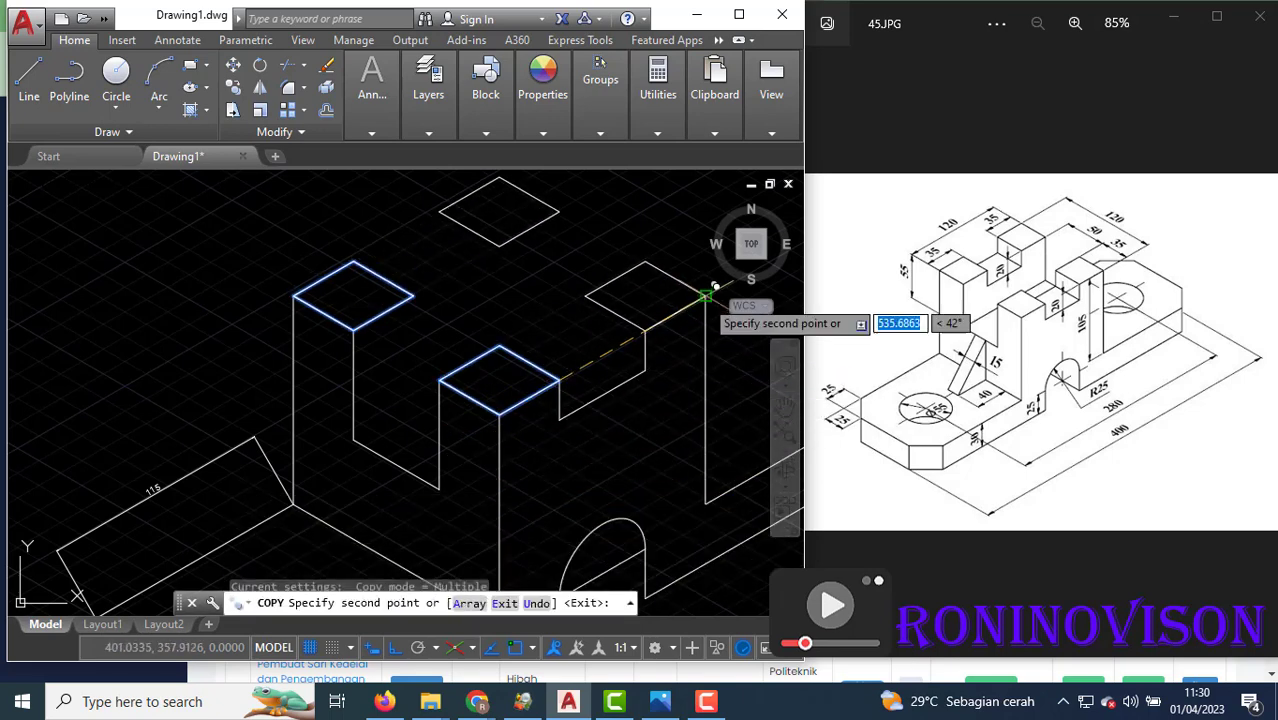
key("Escape")
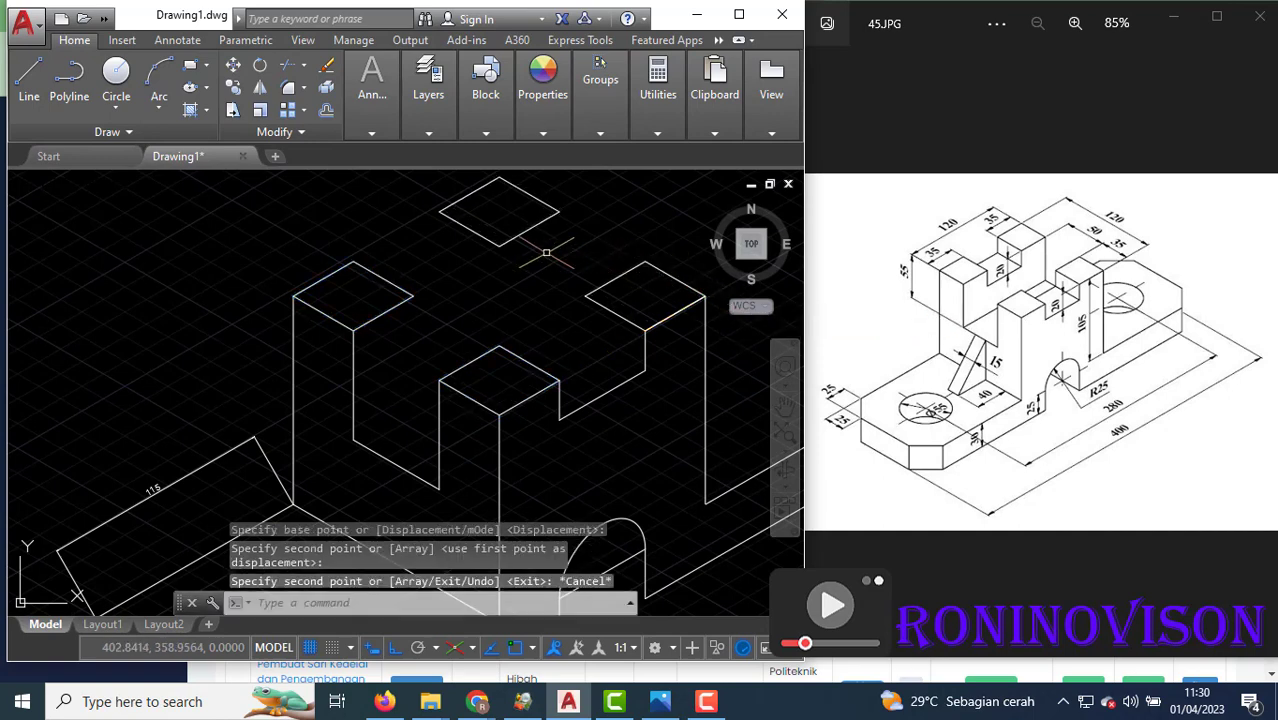
type("l")
key("Return")
Draw a 20-unit vertical edge from the copied face's corner onto the left block.
left_click(441, 212)
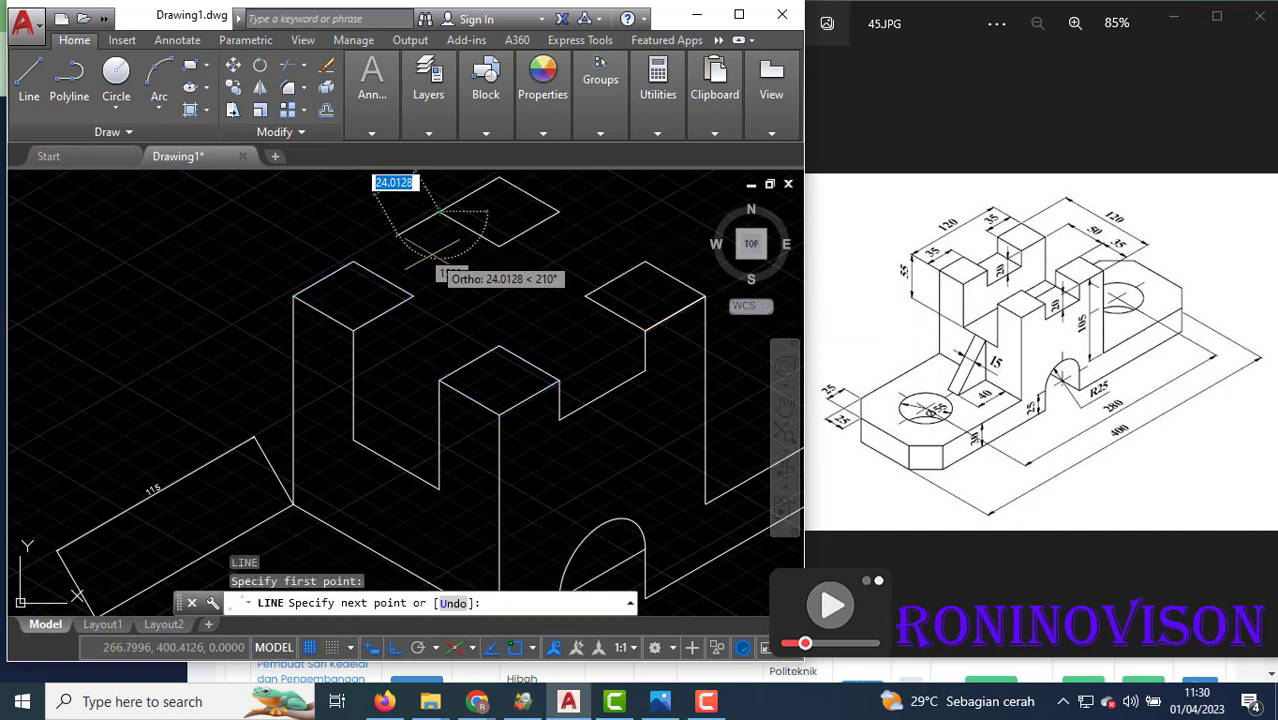
key("F5")
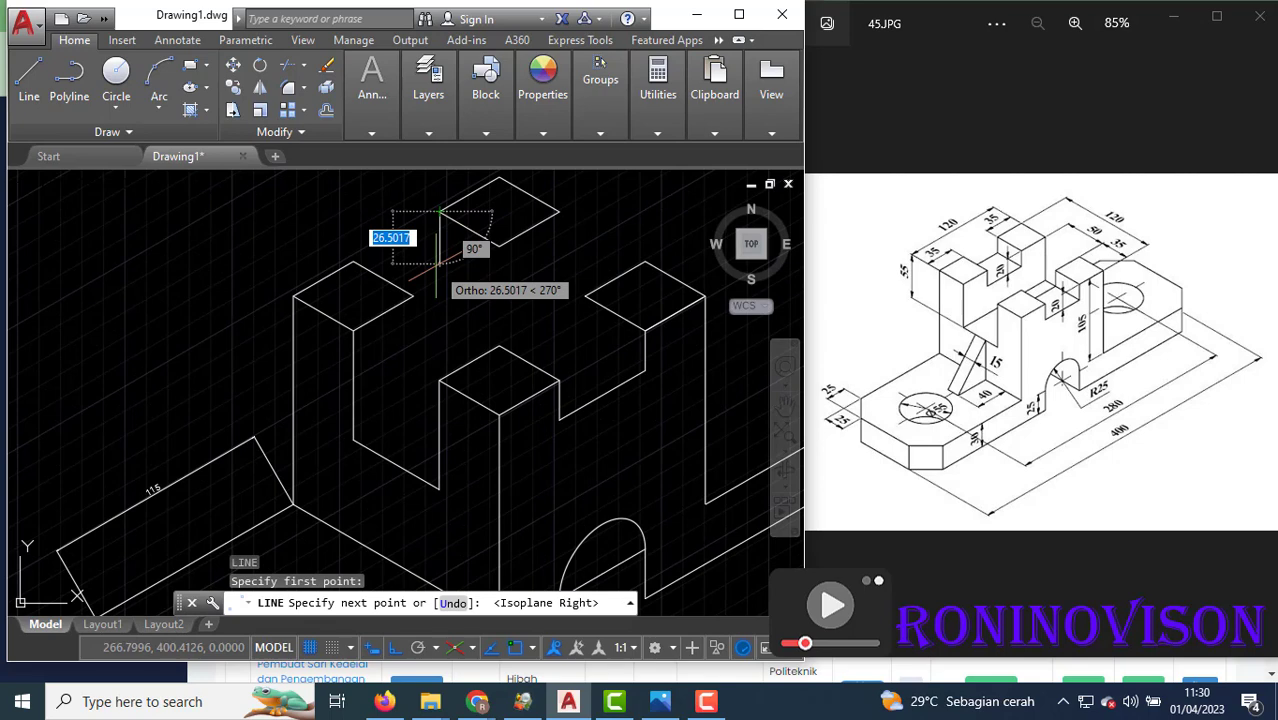
type("20")
key("Return")
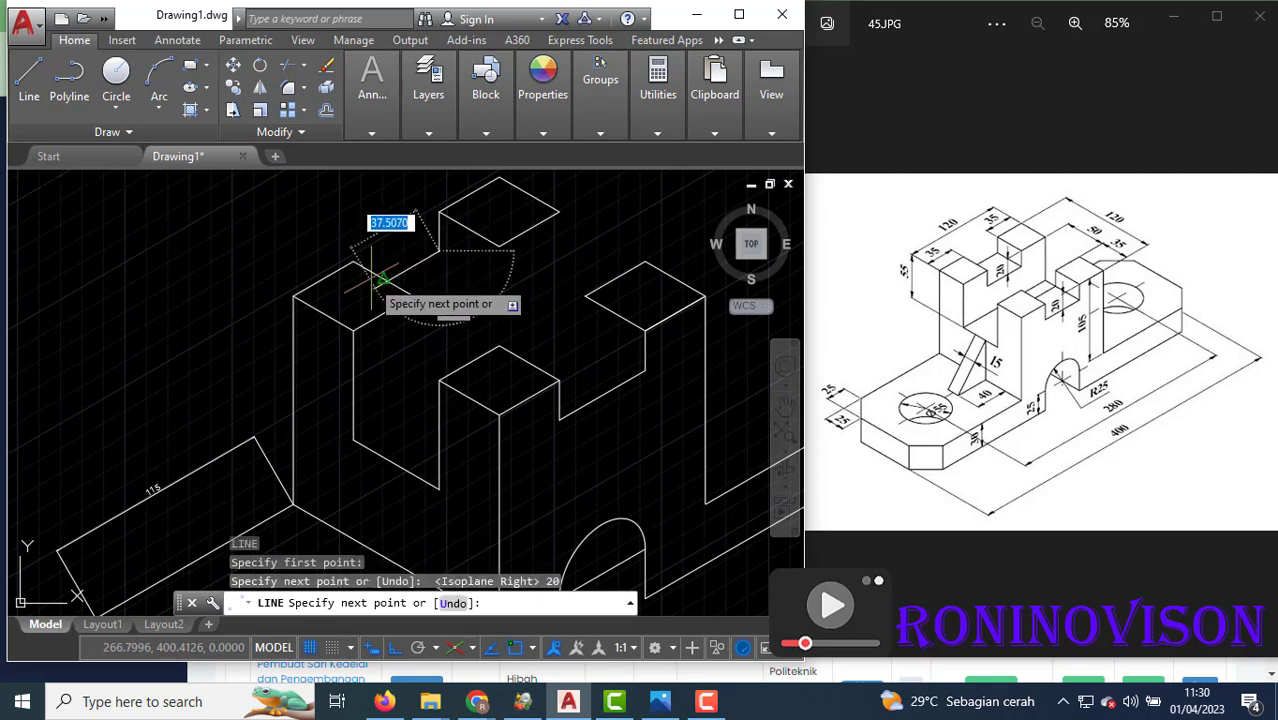
left_click(354, 285)
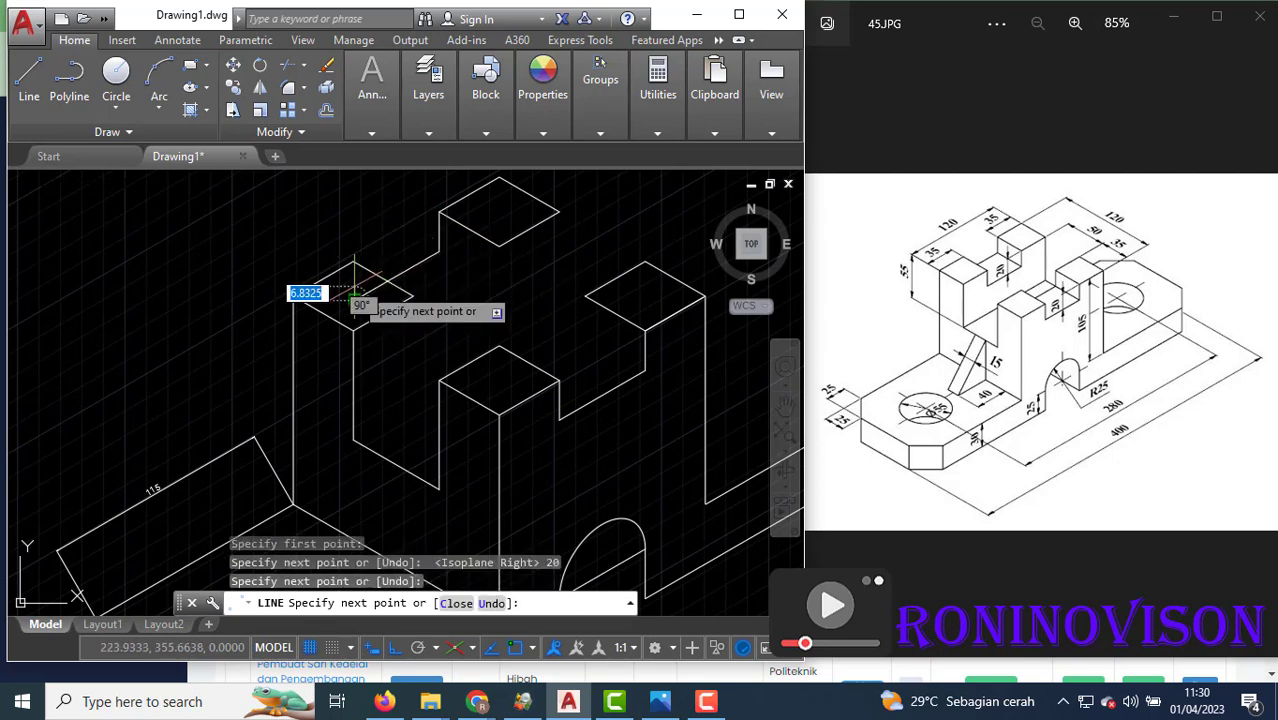
key("Return")
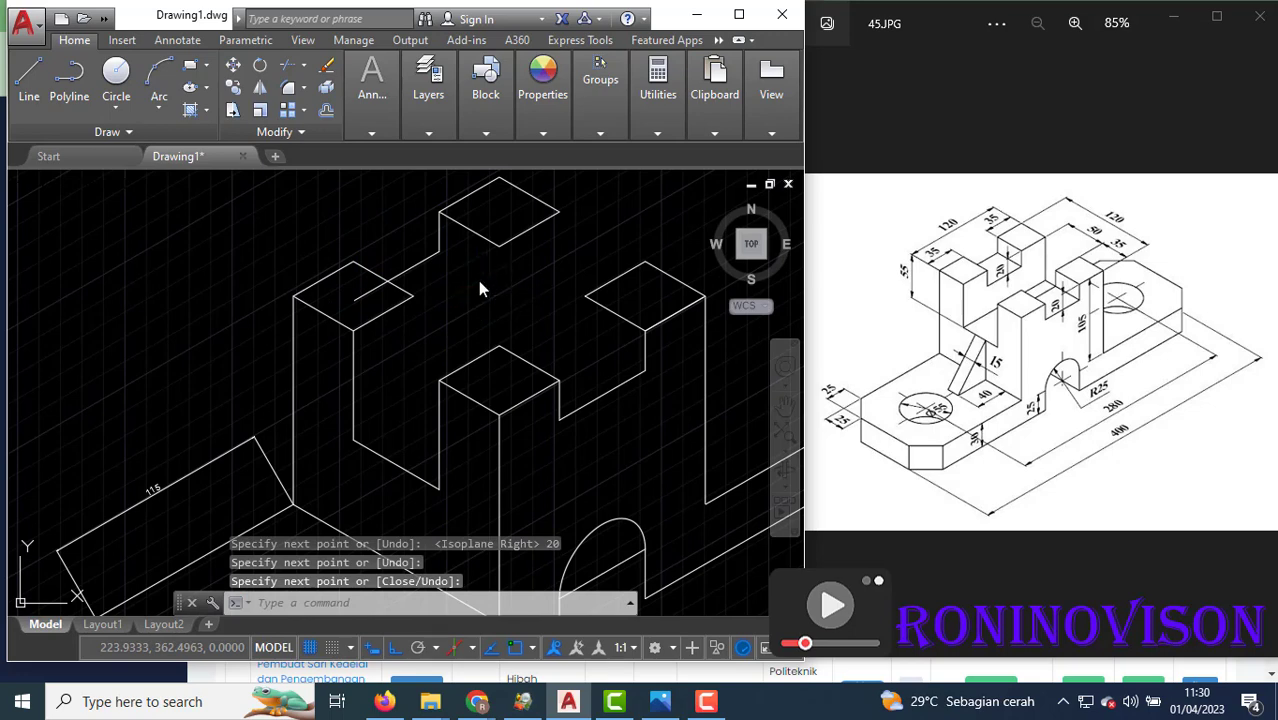
Draw a 35-unit step edge on the left isoplane toward the copied face.
key("Return")
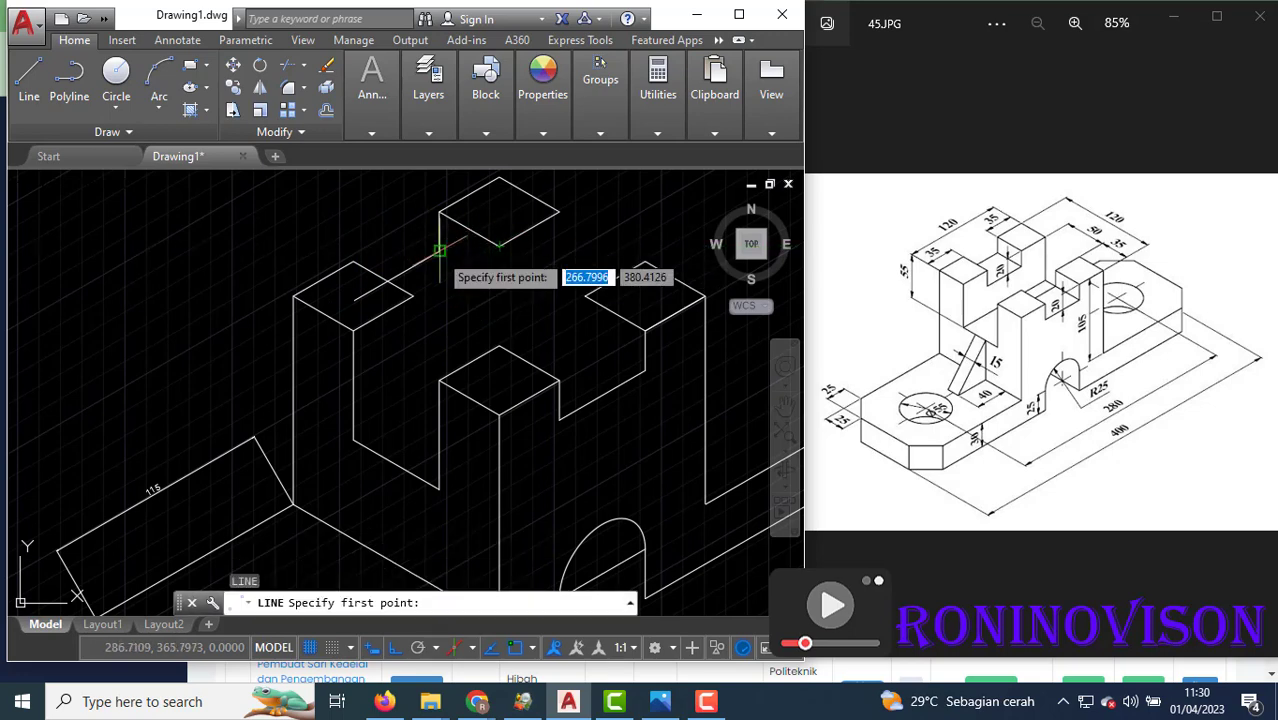
left_click(439, 250)
key("F5")
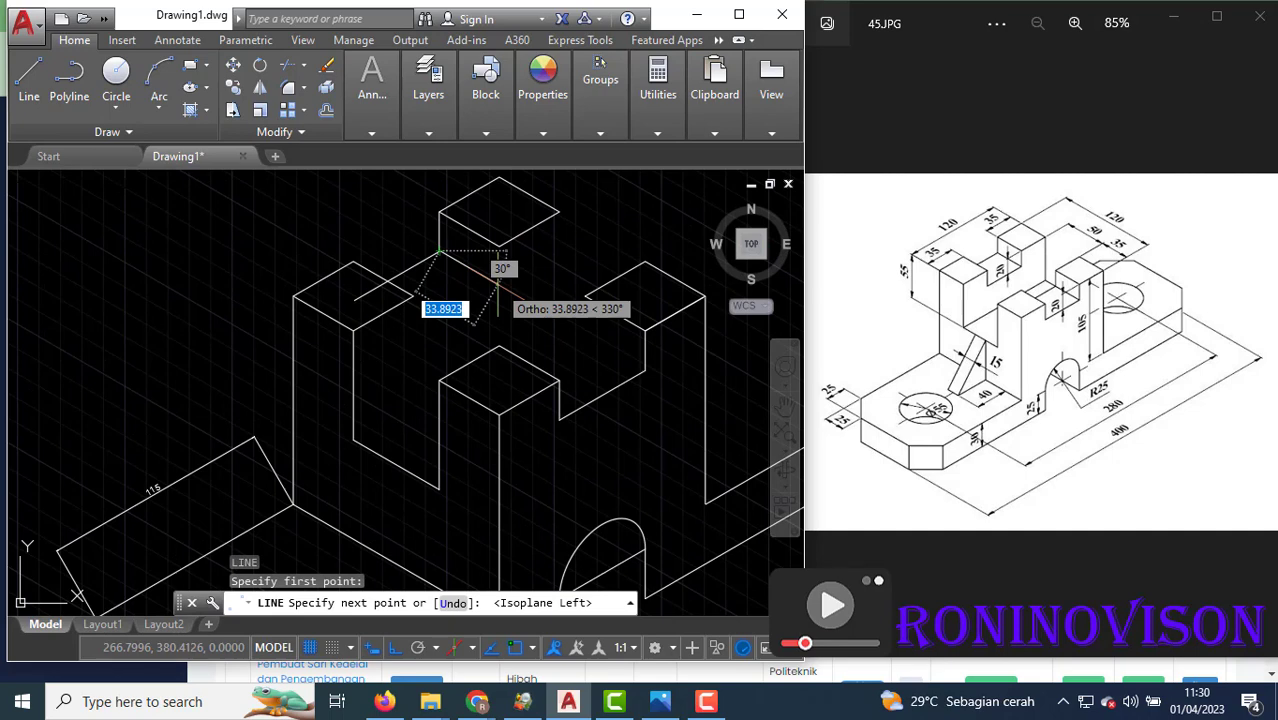
type("35")
key("Return")
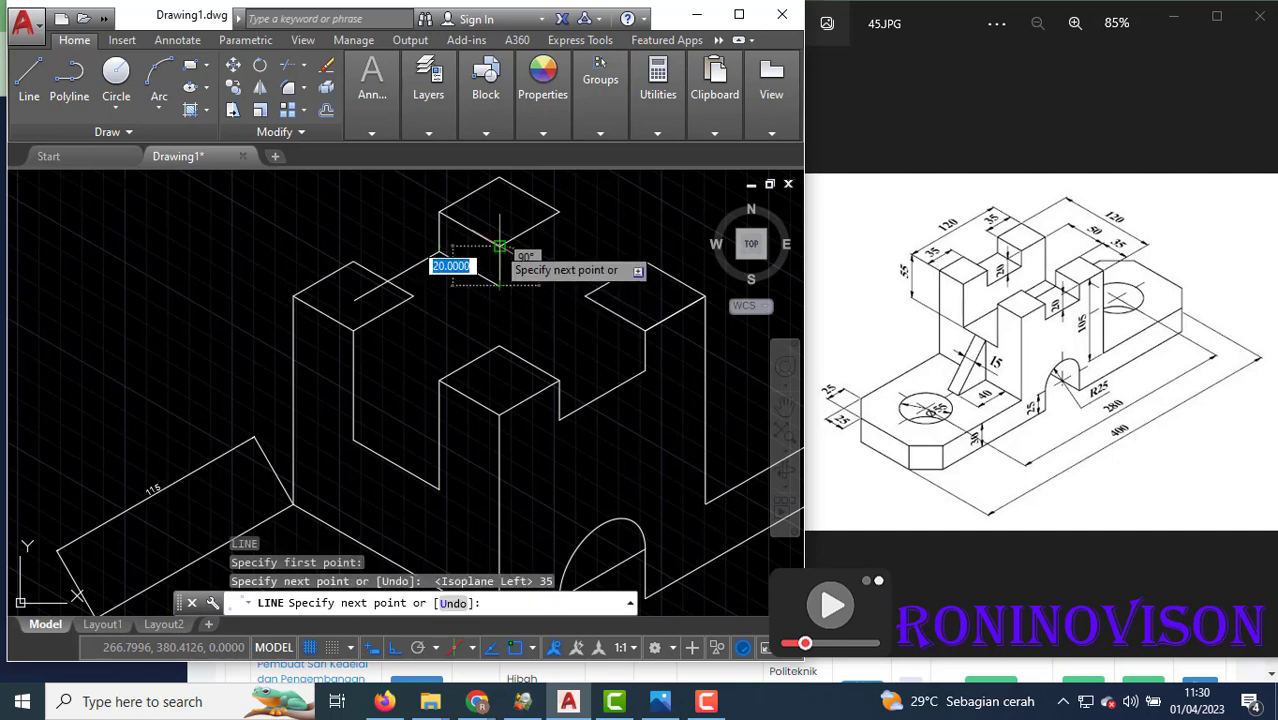
left_click(499, 246)
key("Escape")
Run TRIM with all lines as boundaries, then cancel it without trimming.
type("tr")
key("Return")
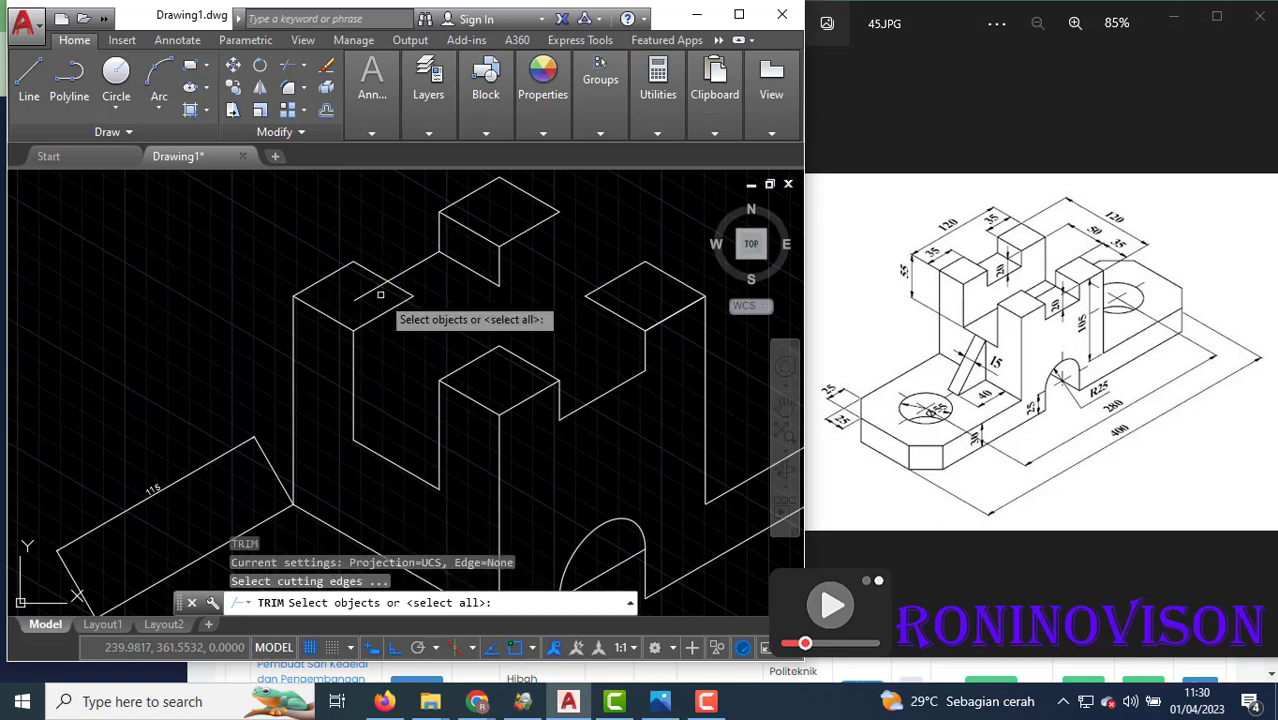
key("Return")
key("Escape")
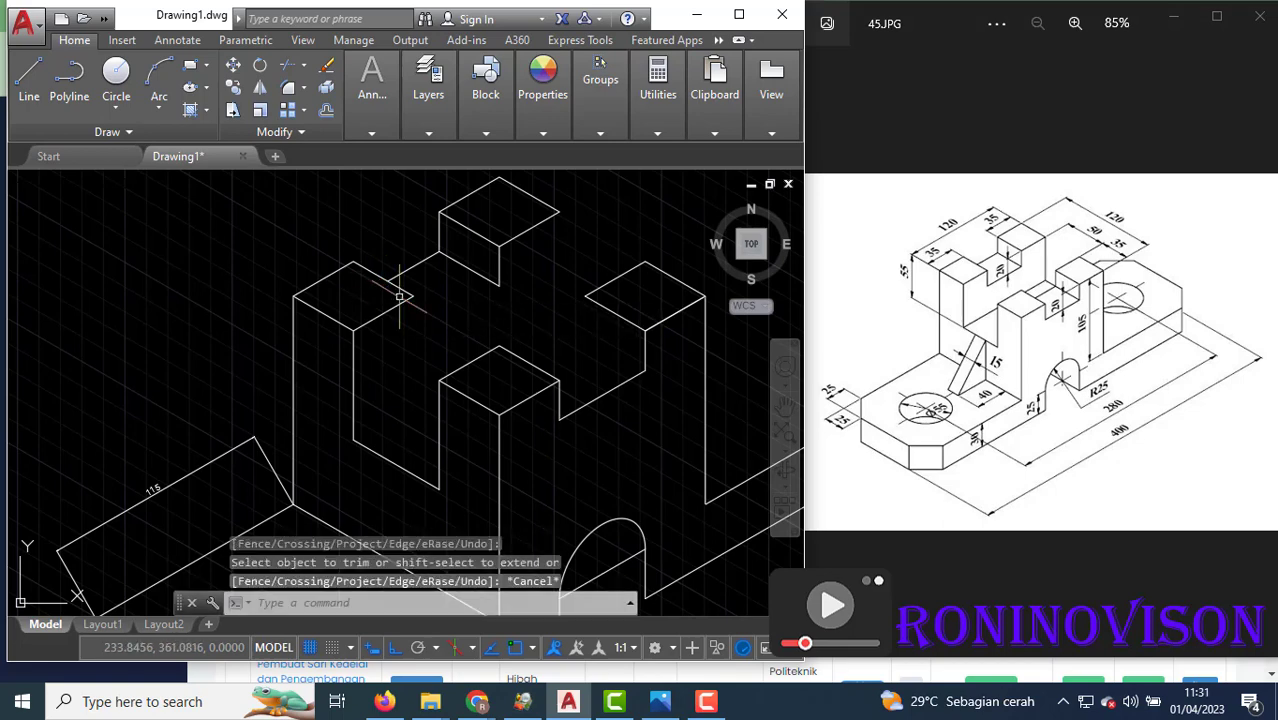
Draw a 20-unit downward edge from the box corner and connect it back to the block.
type("l")
key("Return")
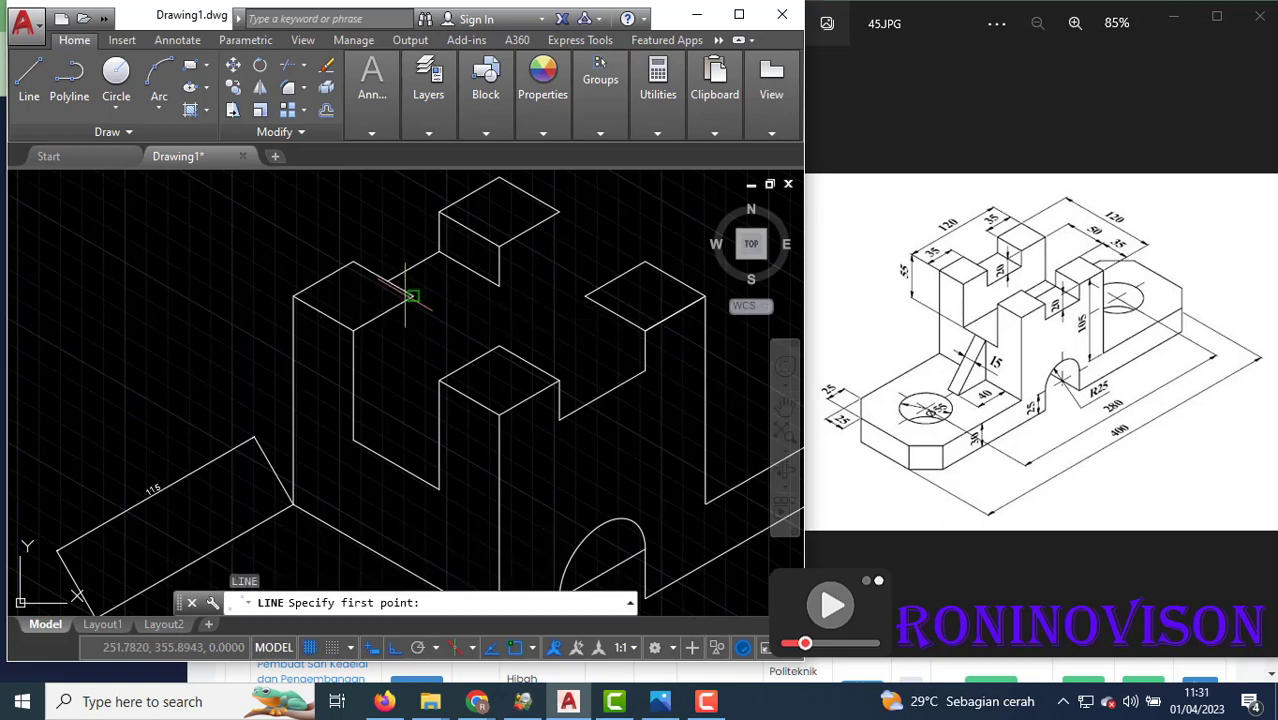
left_click(409, 297)
type("20")
key("Return")
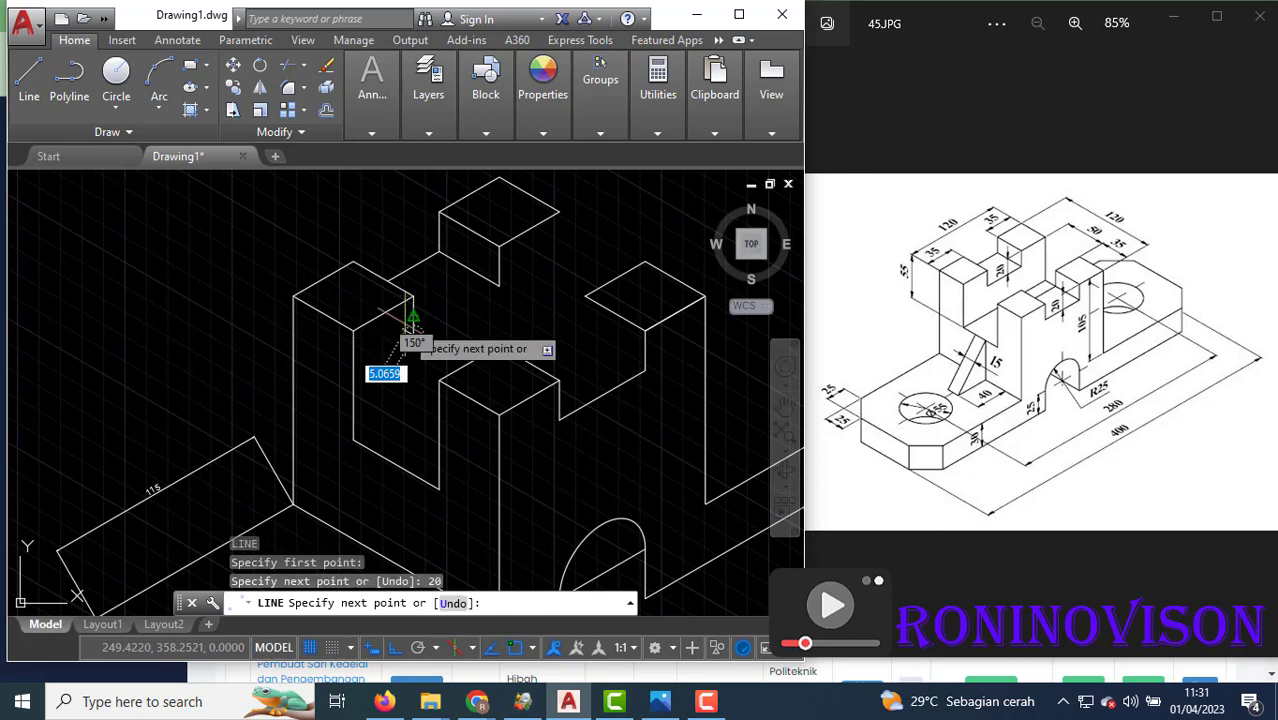
left_click(485, 288)
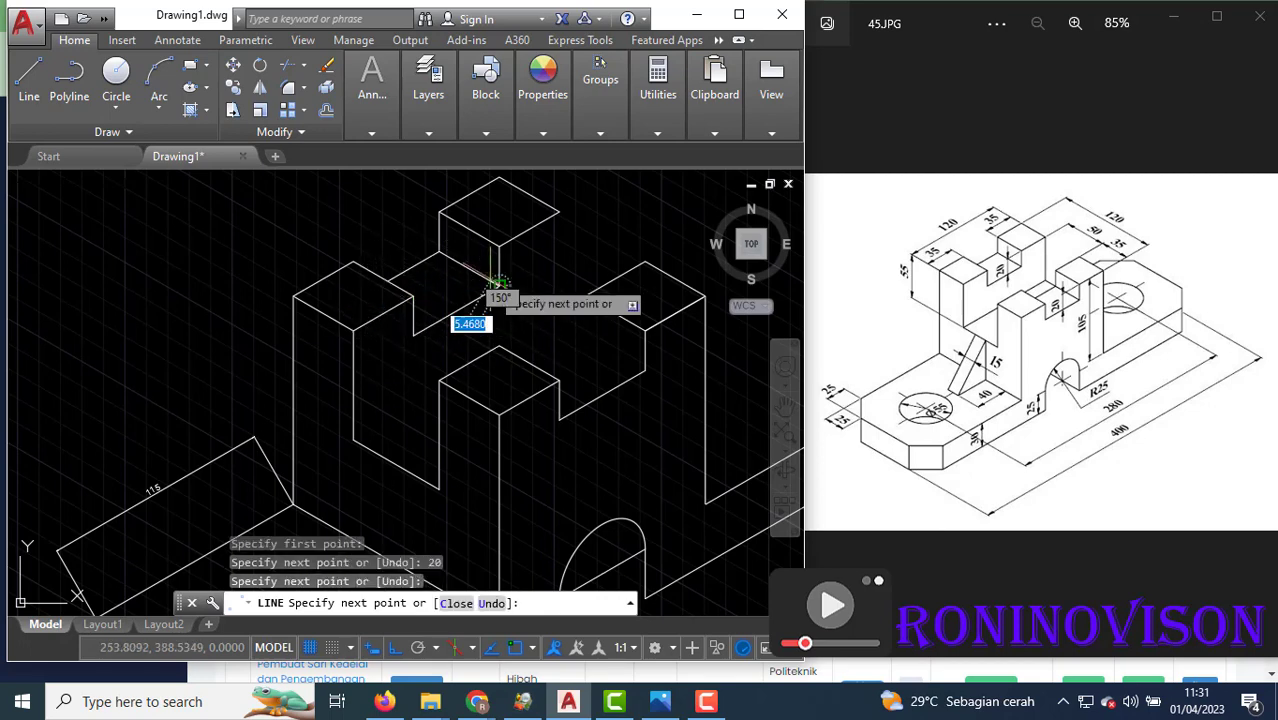
key("Escape")
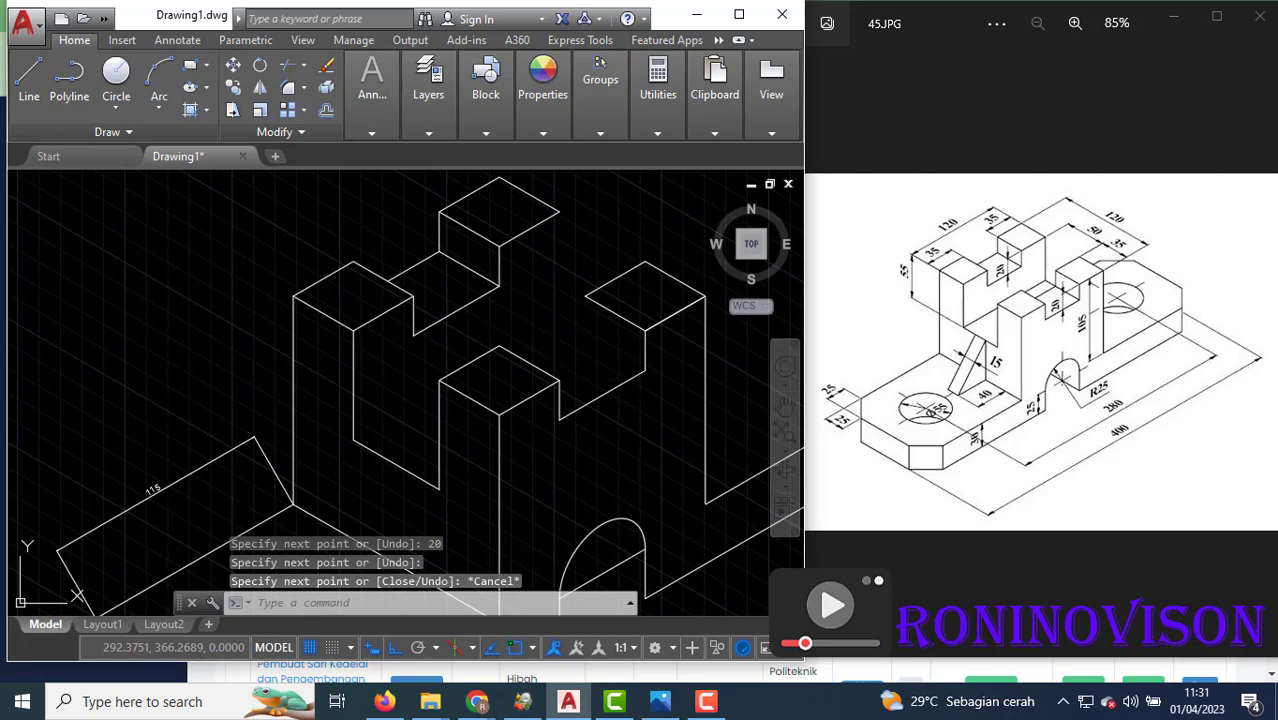
key("space")
Add a 20-unit vertical edge on the right block and trim a stray piece on the middle block.
left_click(585, 297)
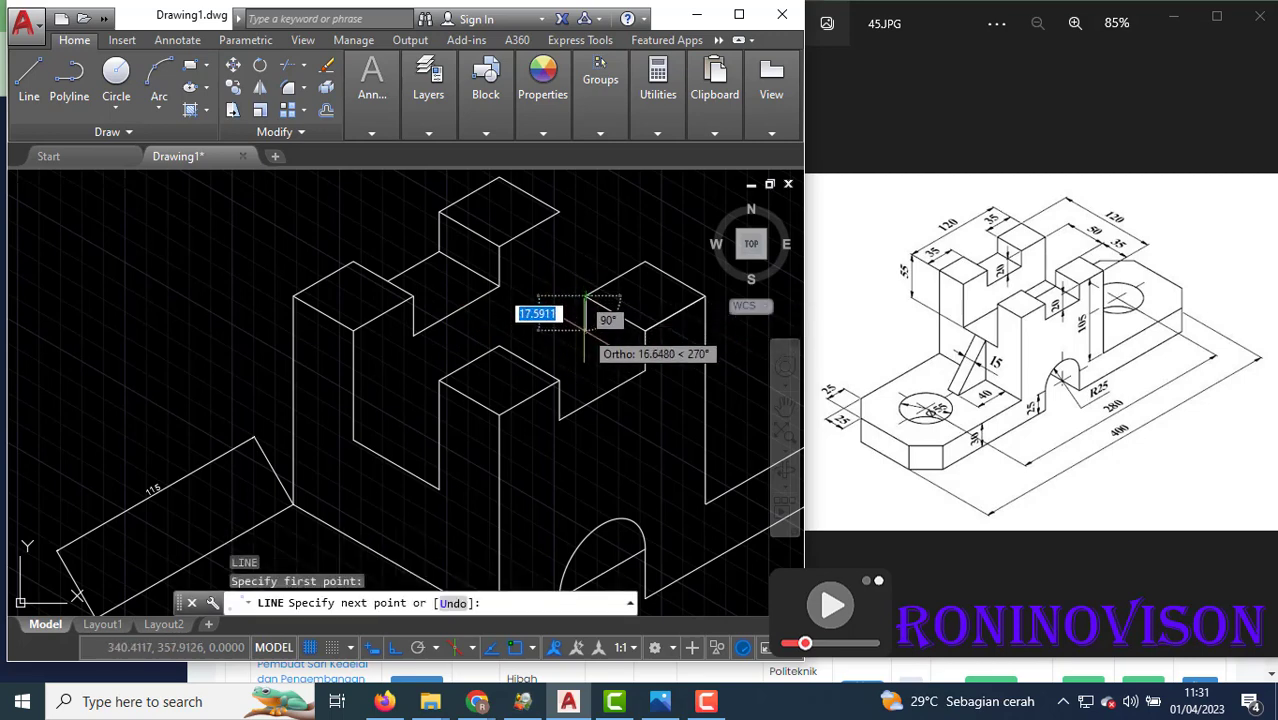
type("20")
key("Return")
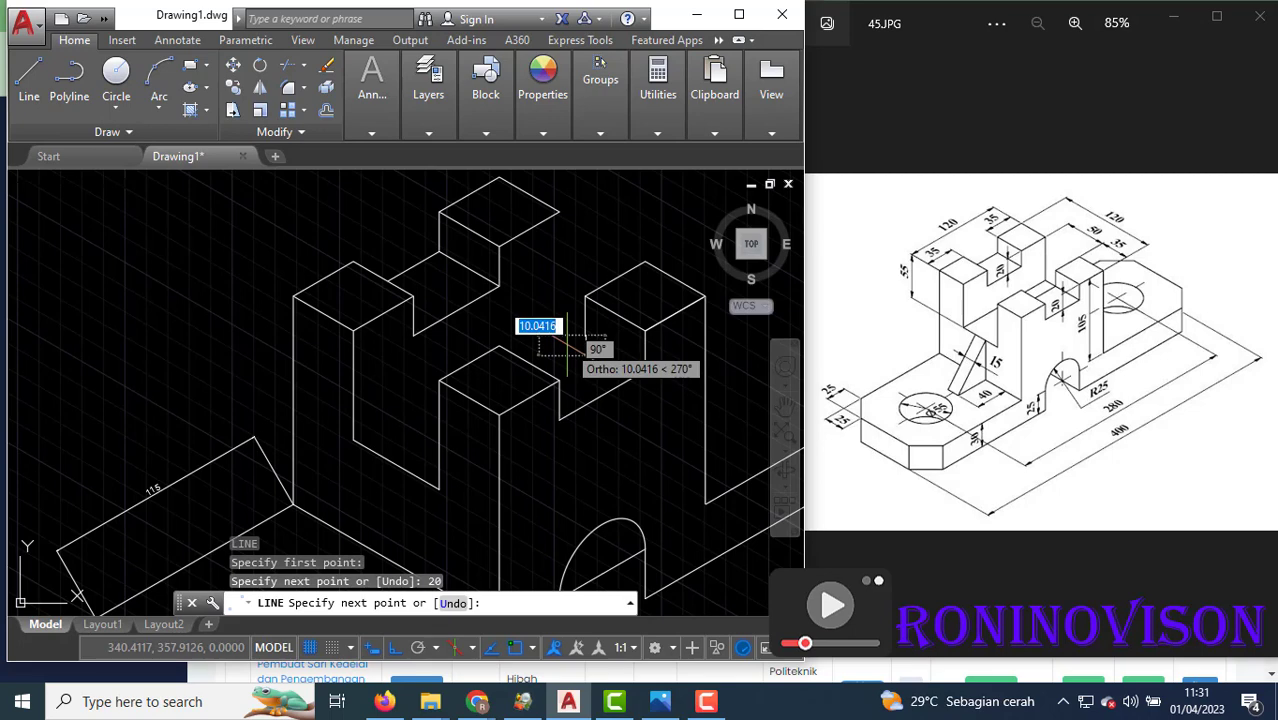
key("F5")
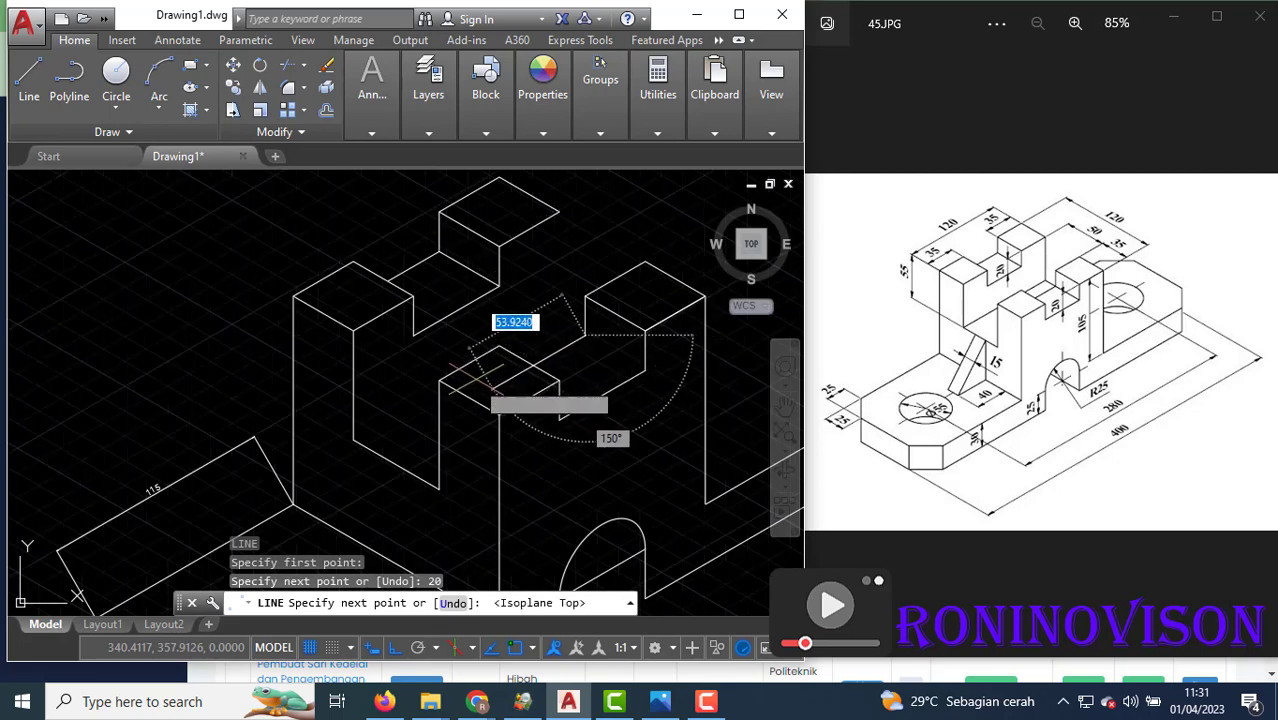
left_click(480, 365)
key("Return")
type("tr")
key("Return")
key("Return")
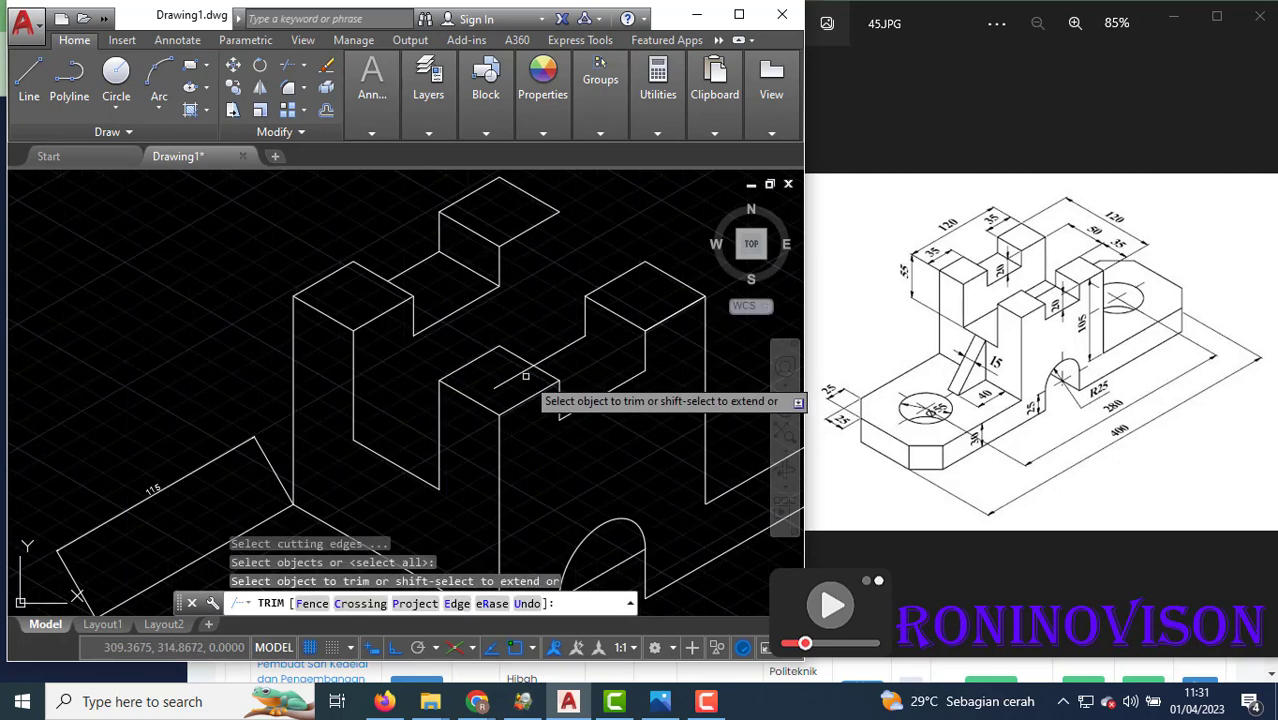
left_click(520, 370)
key("Escape")
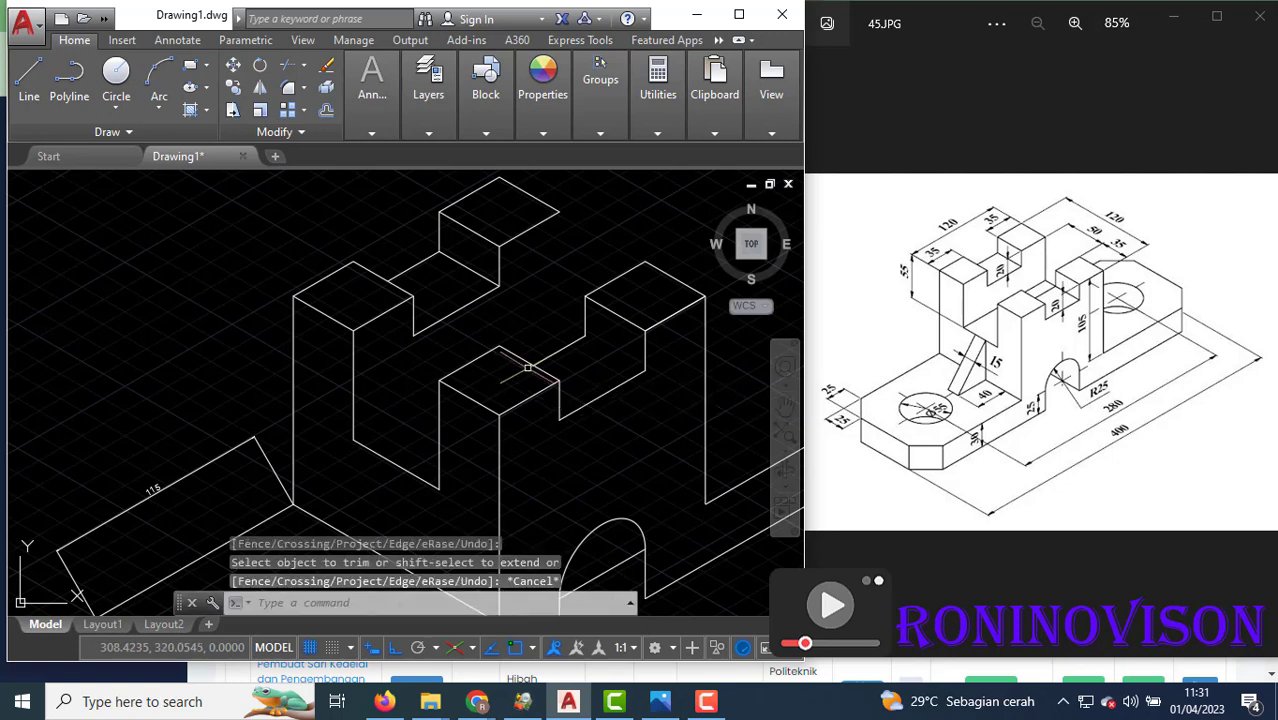
Draw a 35-unit edge from the box corner to the right block.
type("l")
key("Return")
left_click(585, 334)
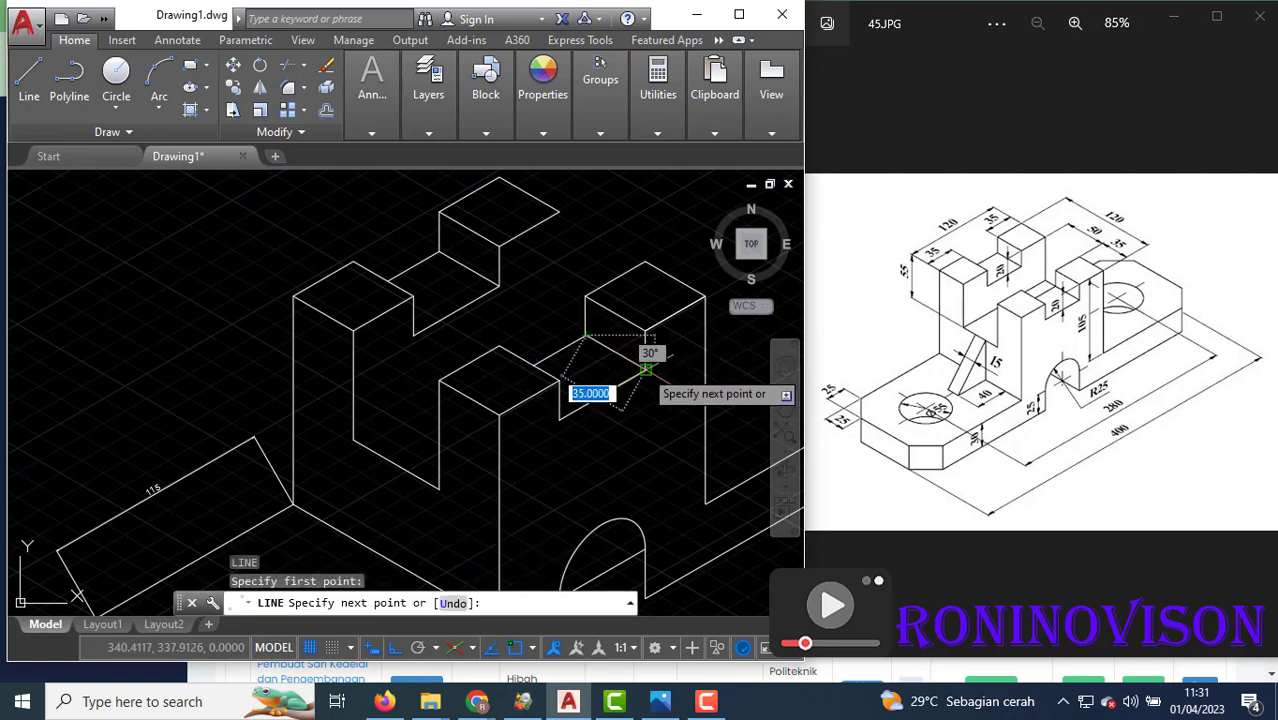
left_click(646, 369)
key("Escape")
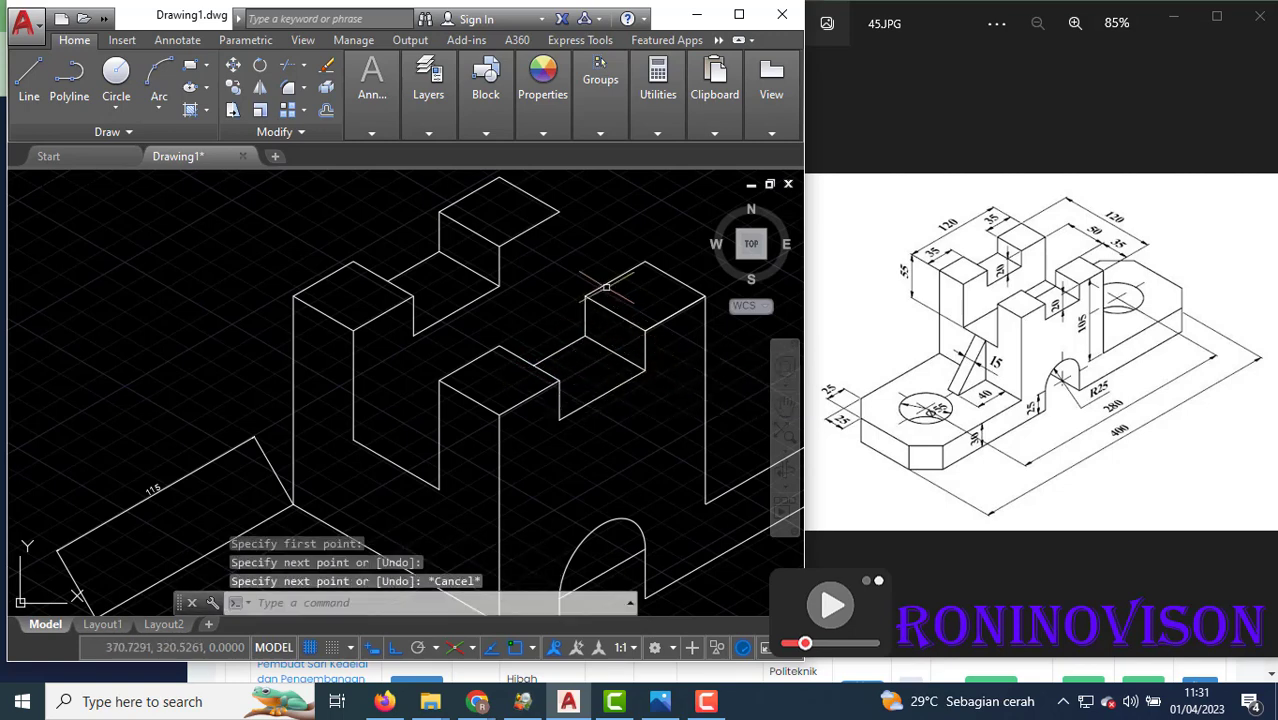
Drop a 55-unit vertical edge from the top block corner on the right isoplane.
type("l")
key("Return")
left_click(558, 212)
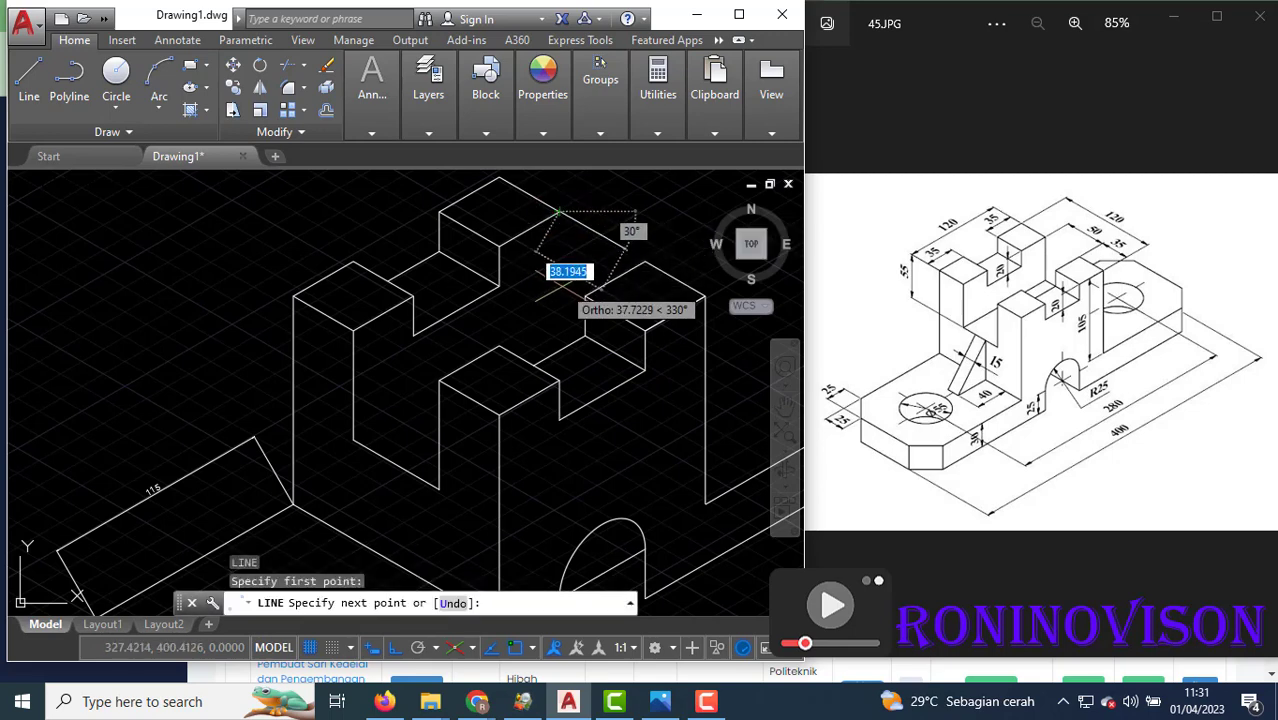
key("F5")
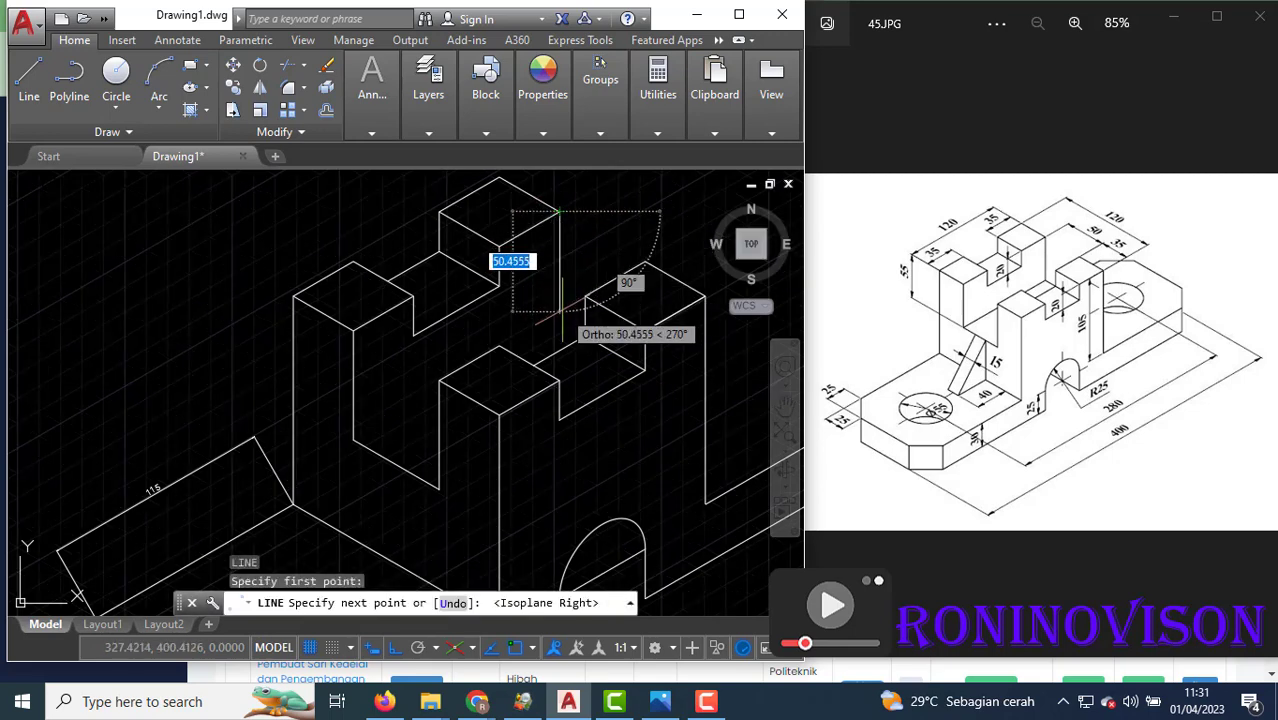
type("55")
key("Return")
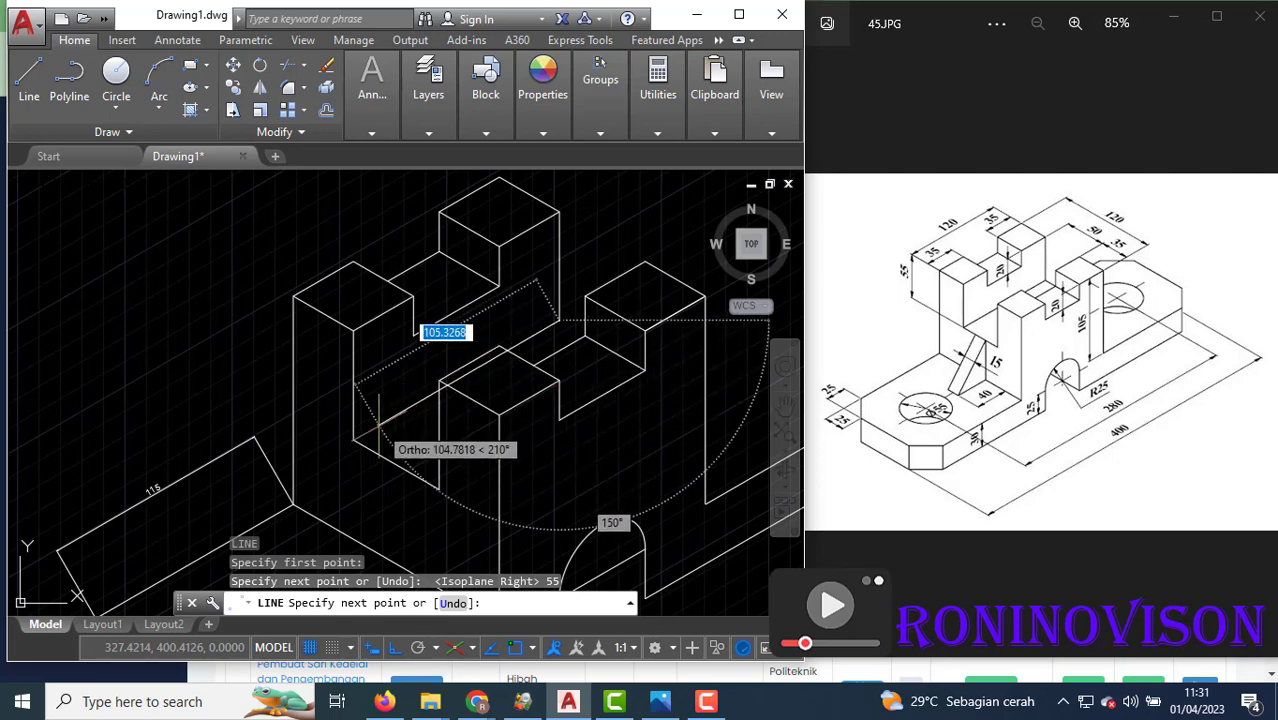
left_click(354, 439)
key("Escape")
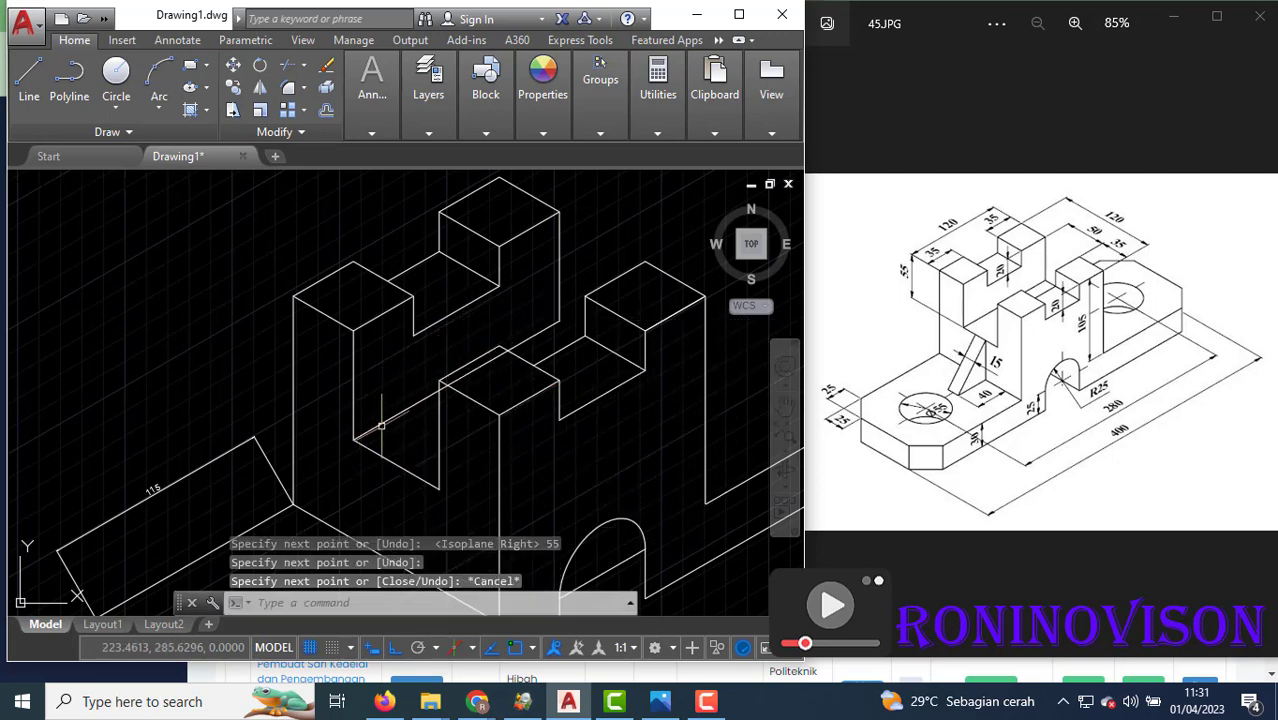
Trim away the extra line segment left by the new edge.
type("tr")
key("Return")
key("Return")
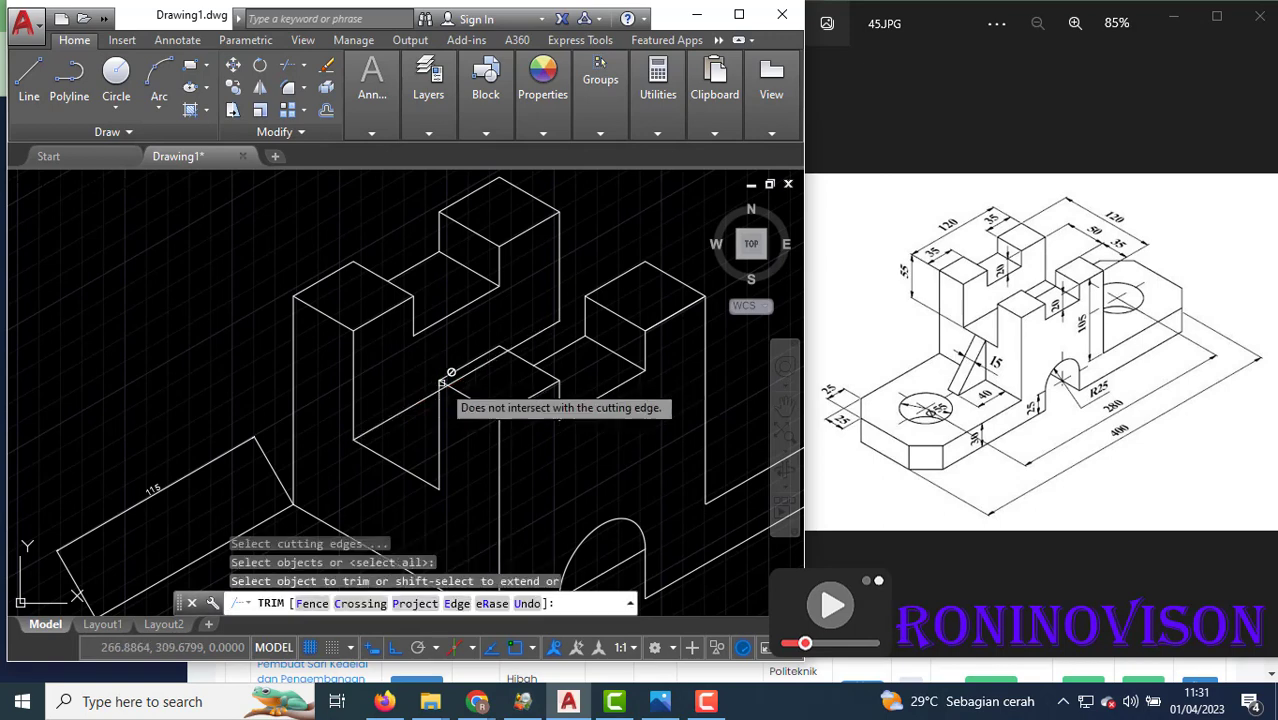
left_click(443, 386)
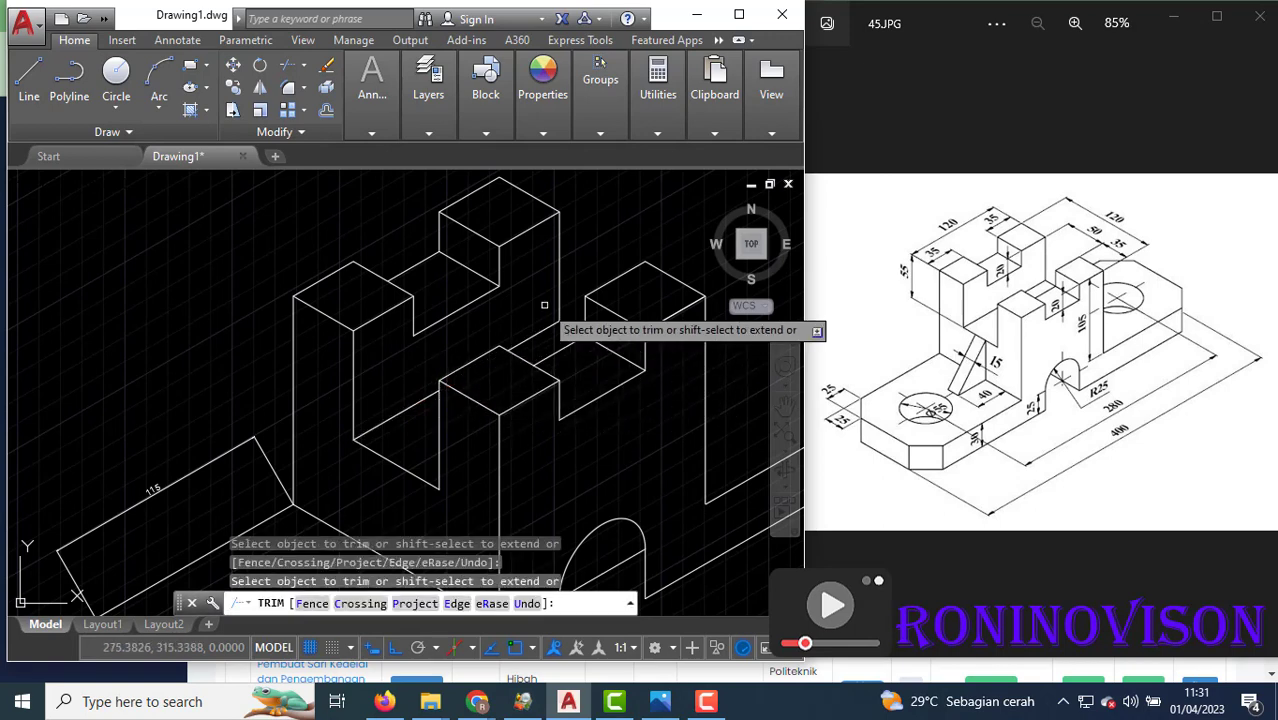
key("Escape")
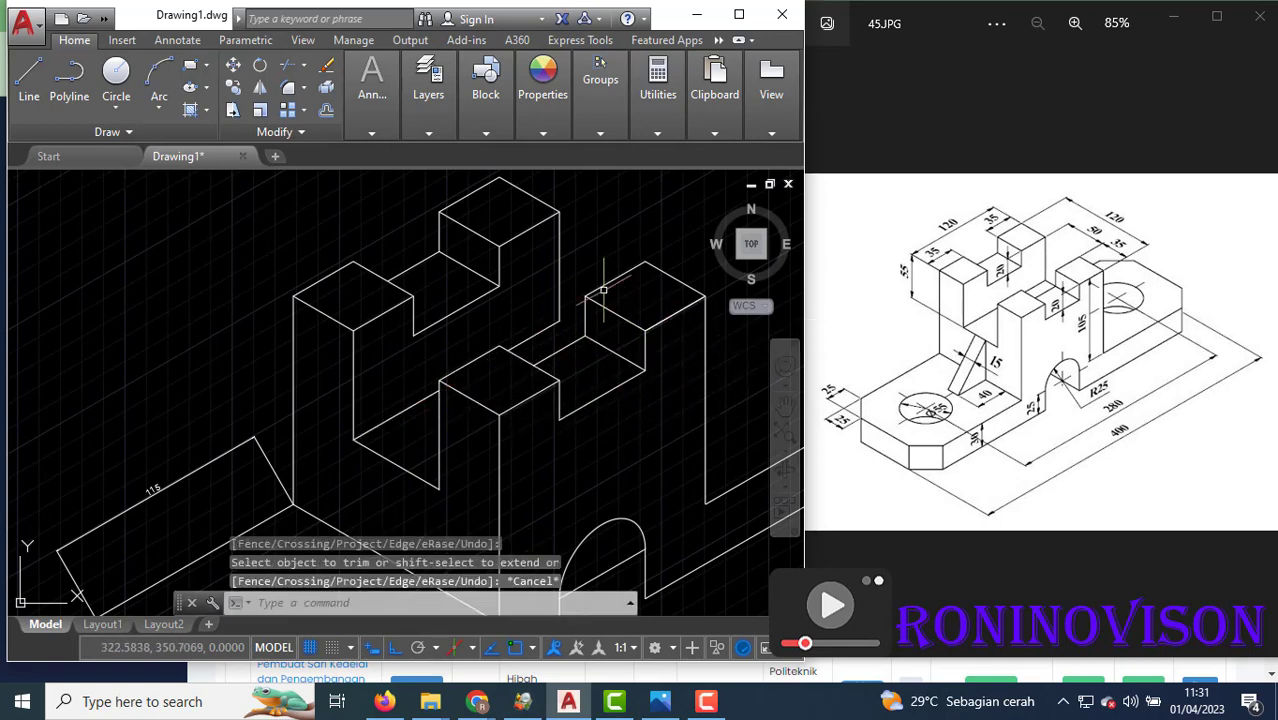
Start a line at the box corner on the left isoplane, then cancel it.
key("l")
key("Return")
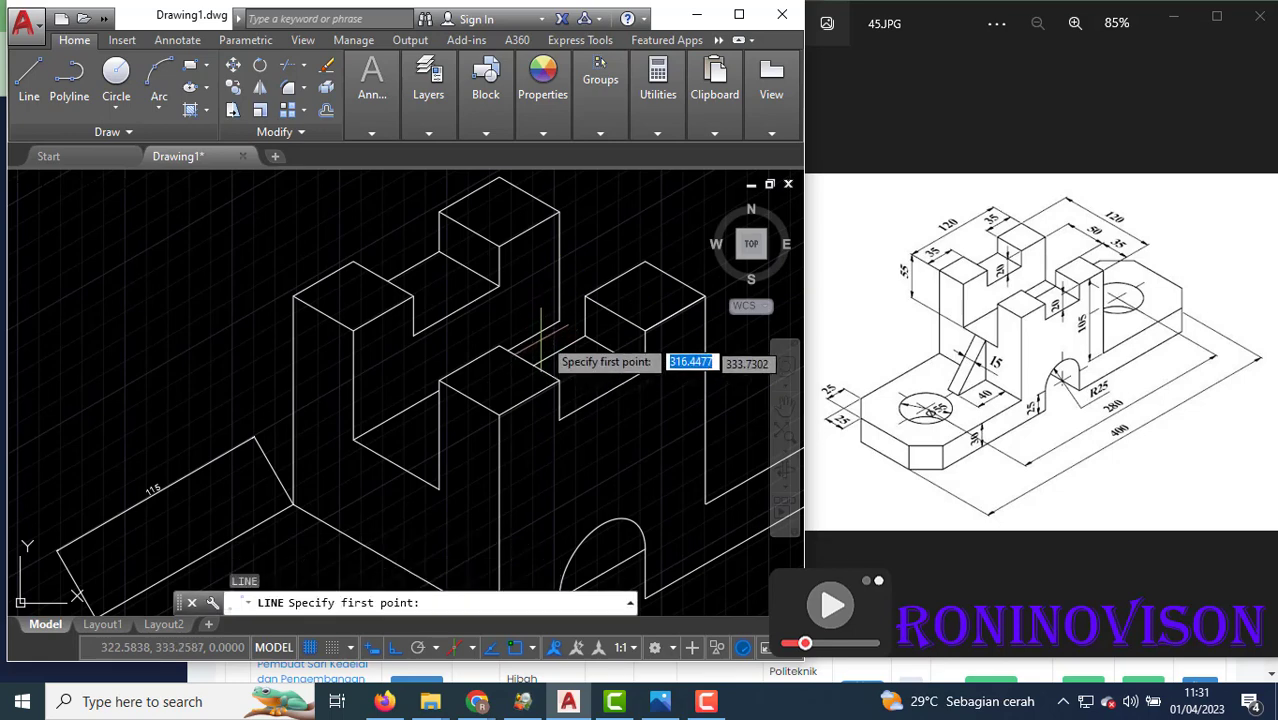
left_click(585, 335)
scroll(585, 335, "up", 4)
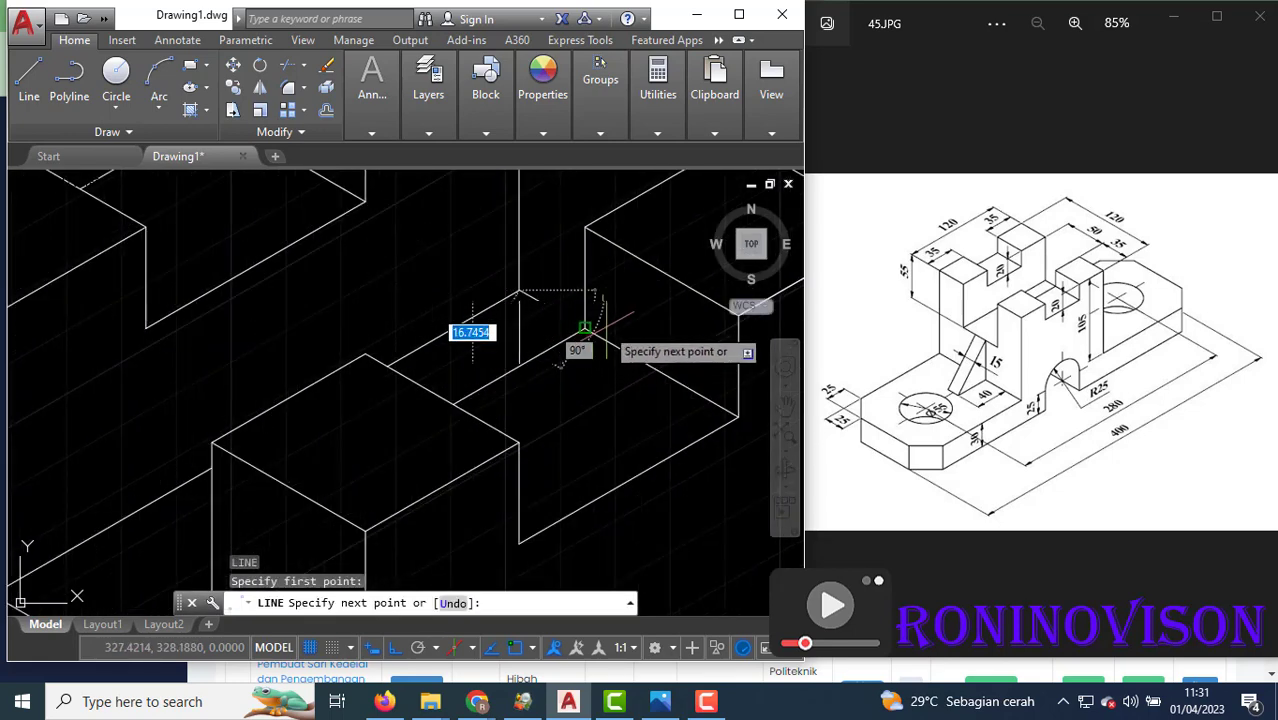
key("F5")
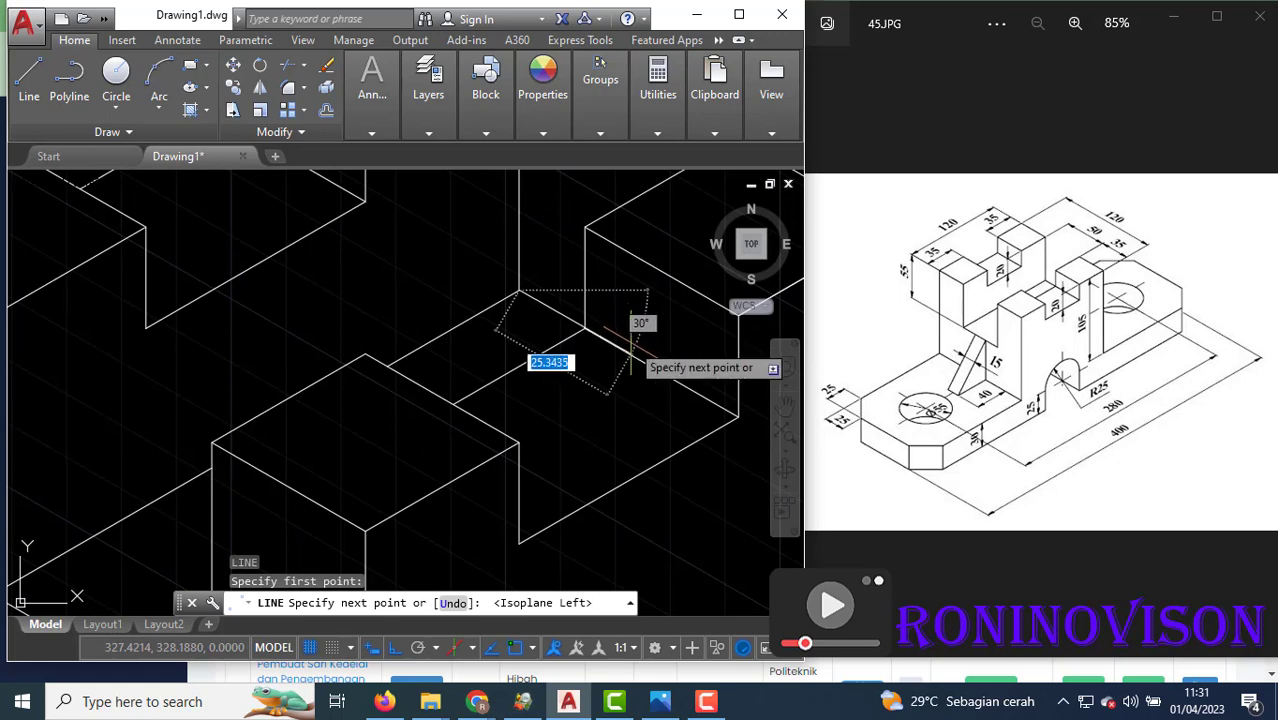
key("Escape")
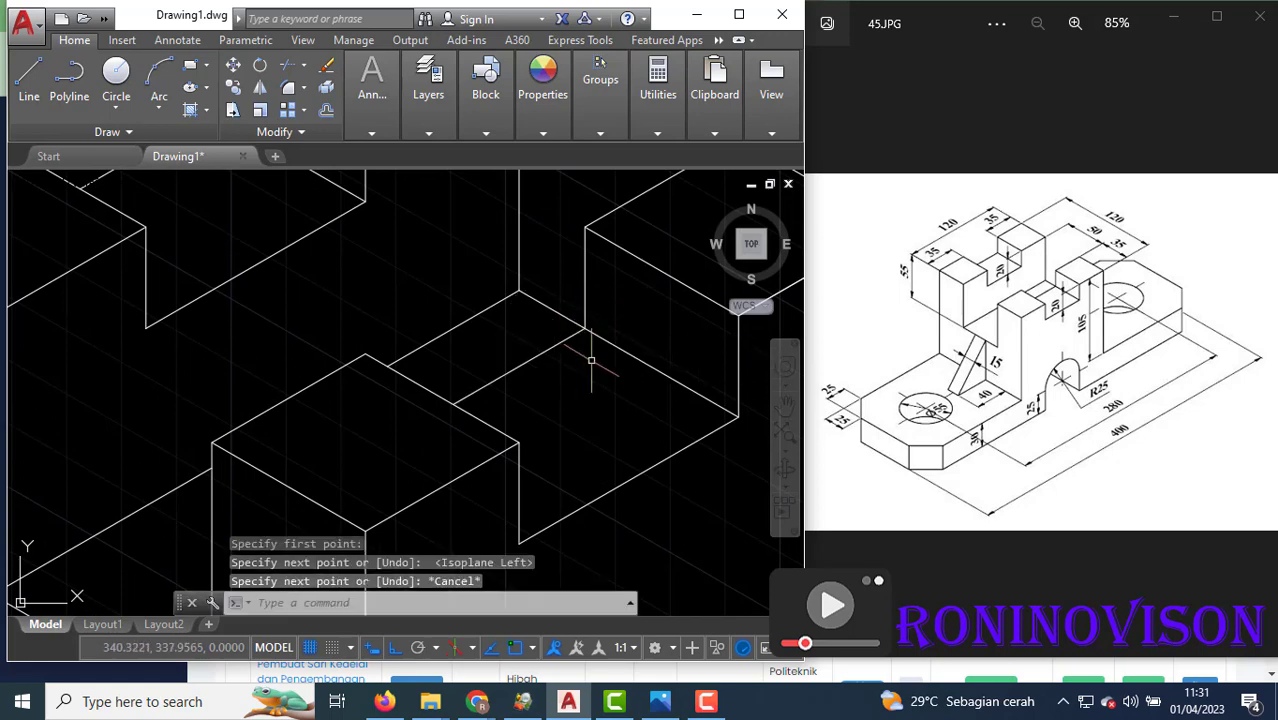
scroll(596, 380, "down", 4)
scroll(445, 300, "down", 2)
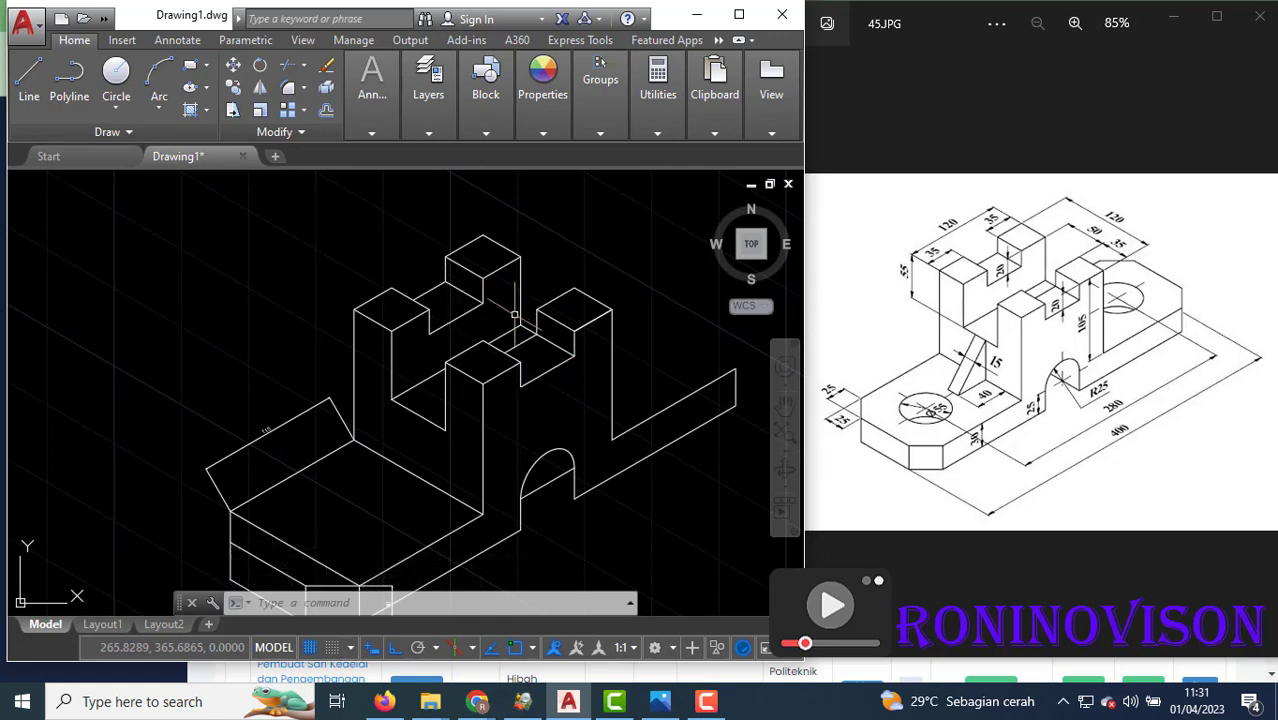
scroll(437, 352, "down", 2)
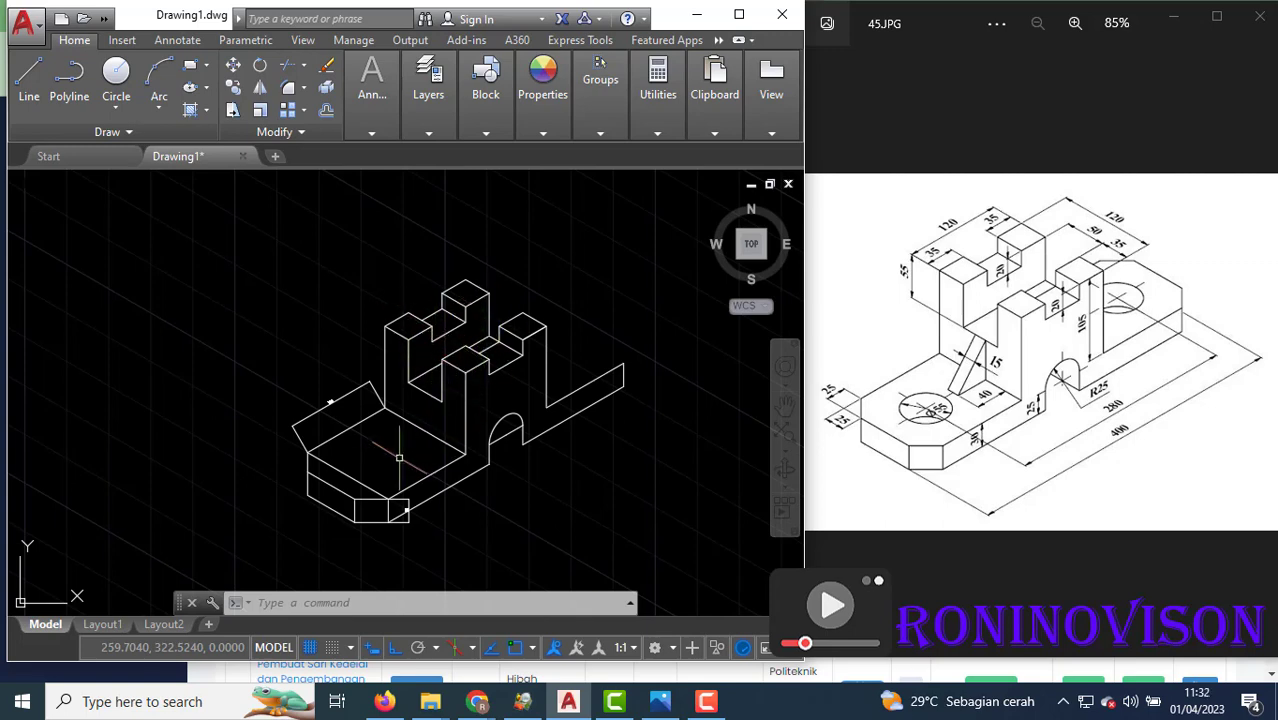
scroll(379, 461, "up", 2)
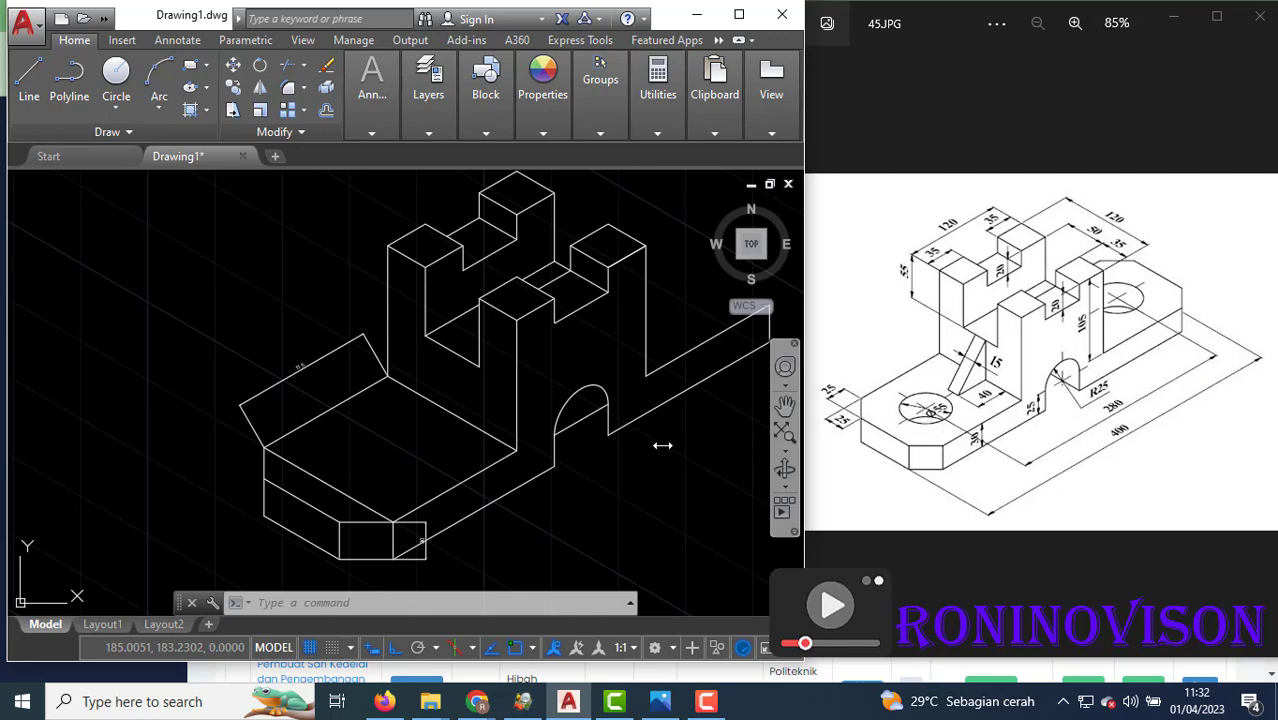
Draw a 140-unit line on the top isoplane from near the arch's end toward the front.
key("l")
key("Return")
left_click(582, 419)
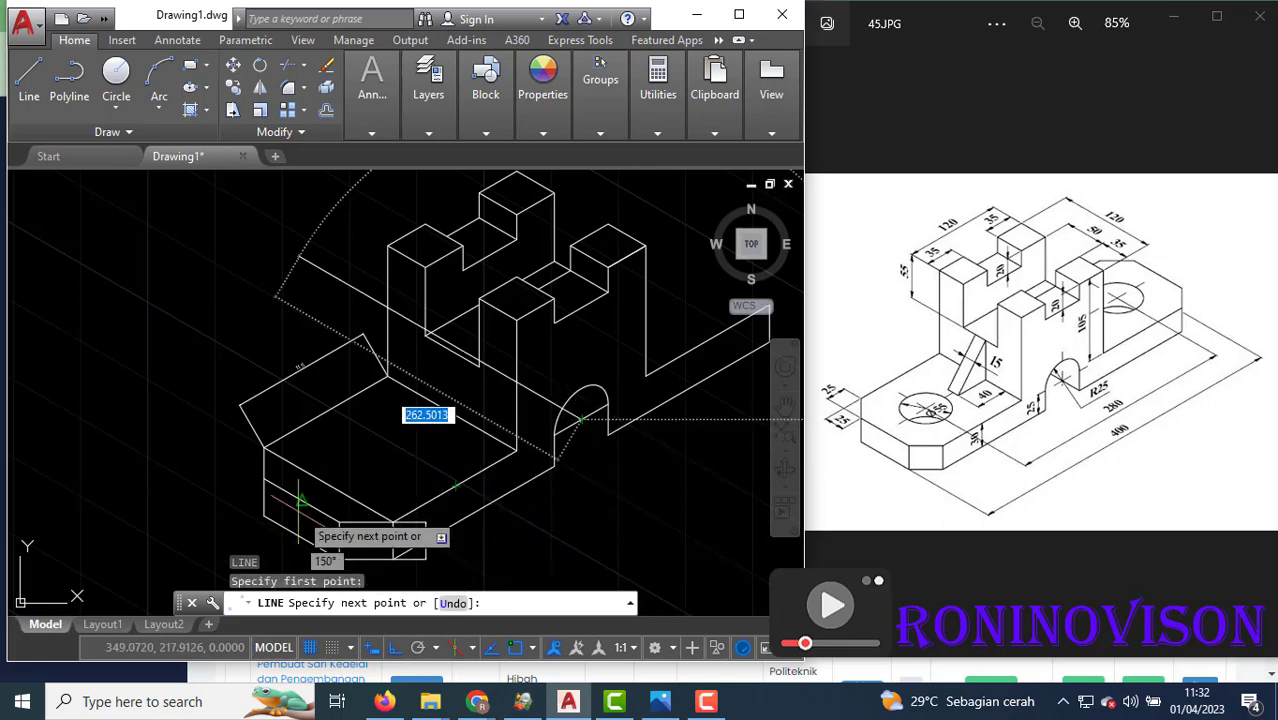
scroll(300, 500, "down", 2)
scroll(356, 425, "down", 2)
scroll(400, 420, "up", 5)
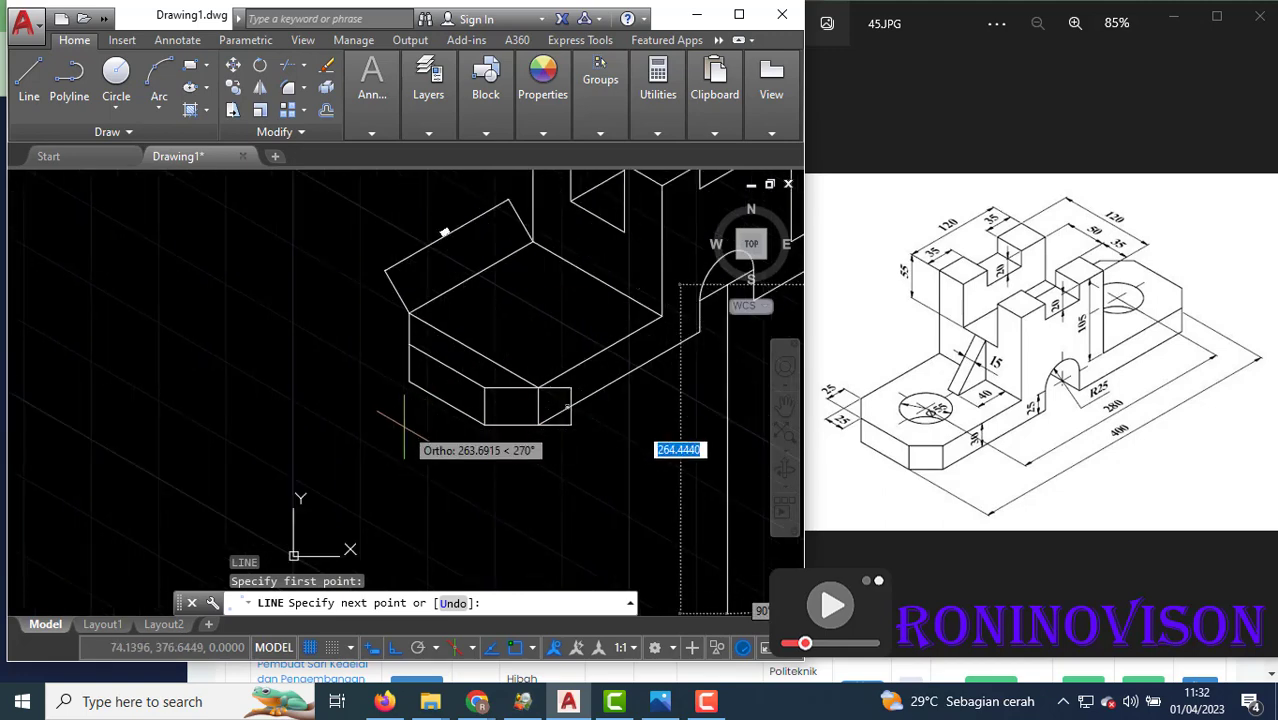
key("F5")
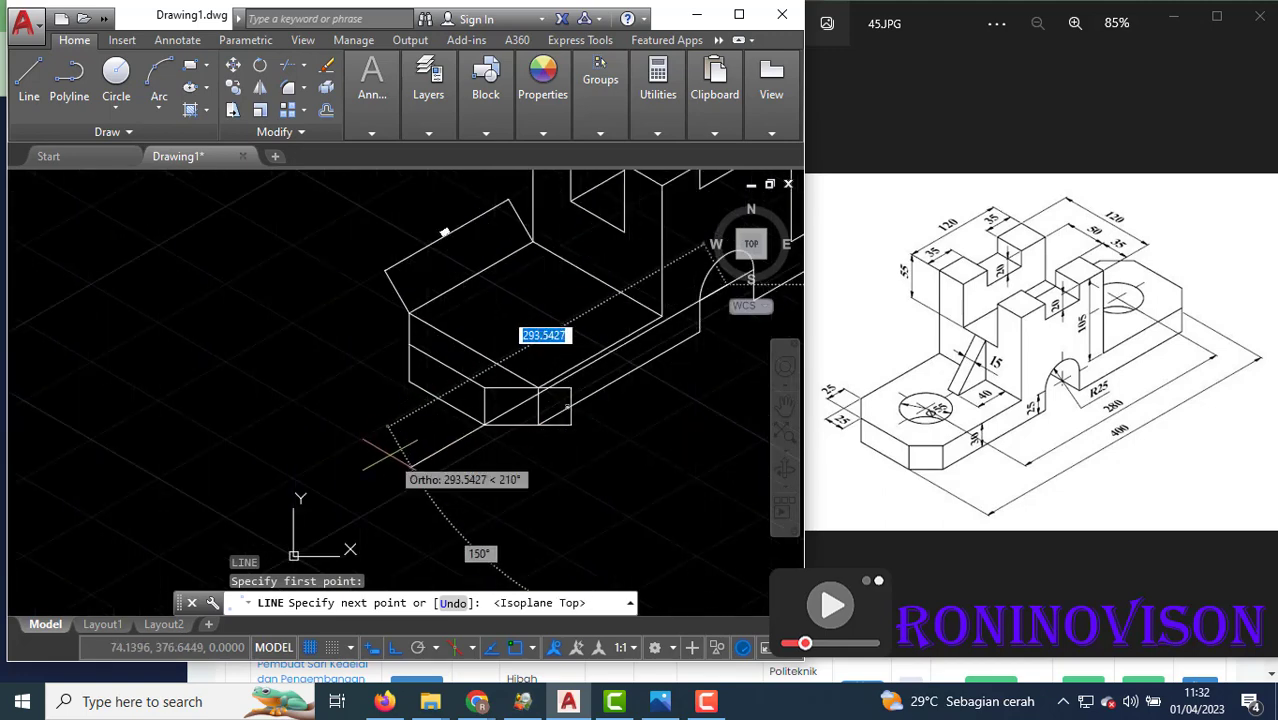
type("1")
key("Return")
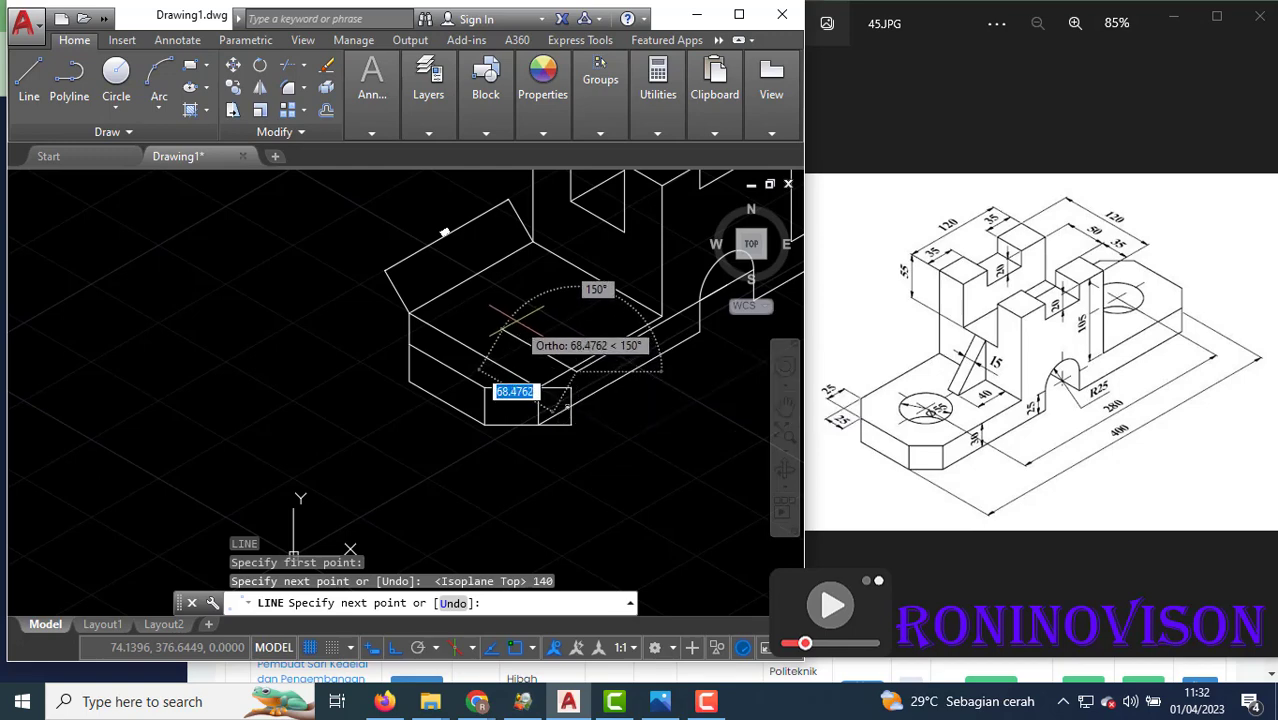
key("Escape")
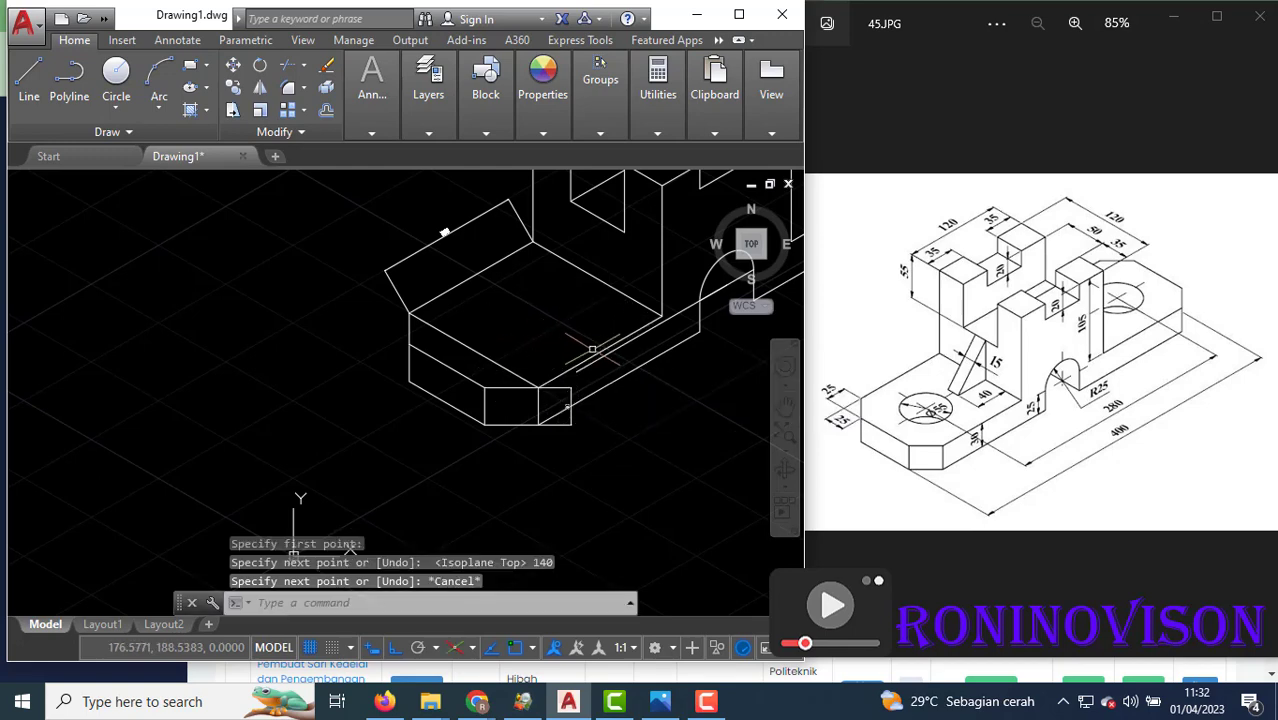
scroll(592, 349, "down", 2)
scroll(582, 357, "up", 5)
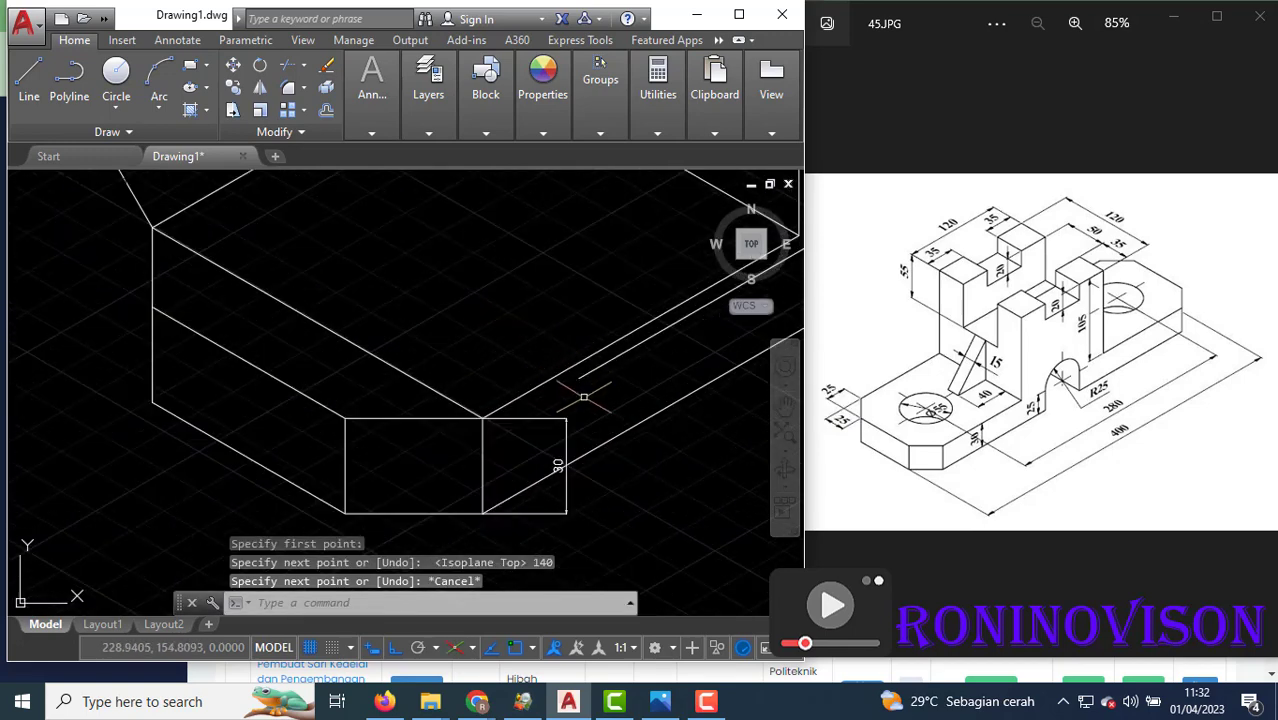
Start a line at the snapped corner, then attempt a trim and cancel it.
key("Return")
left_click(580, 378)
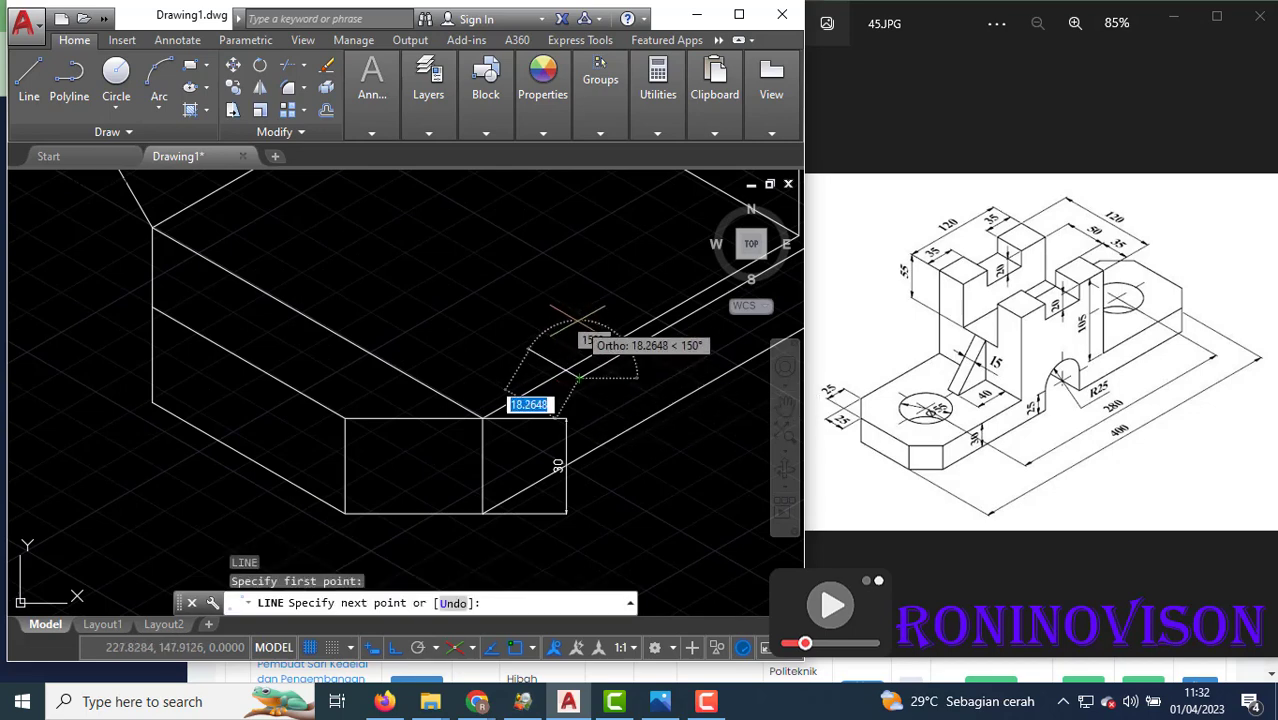
key("F5")
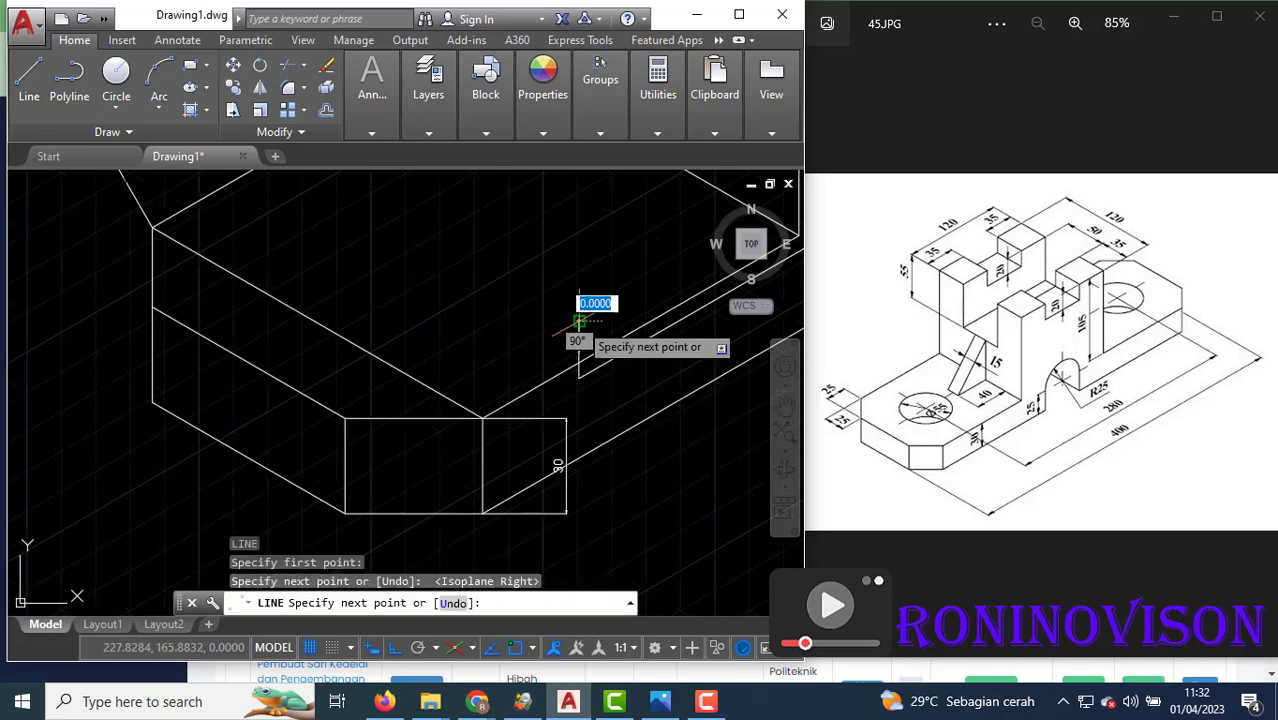
key("Return")
type("tr")
key("Return")
Draw a 60-unit line on the left isoplane from the base.
key("Return")
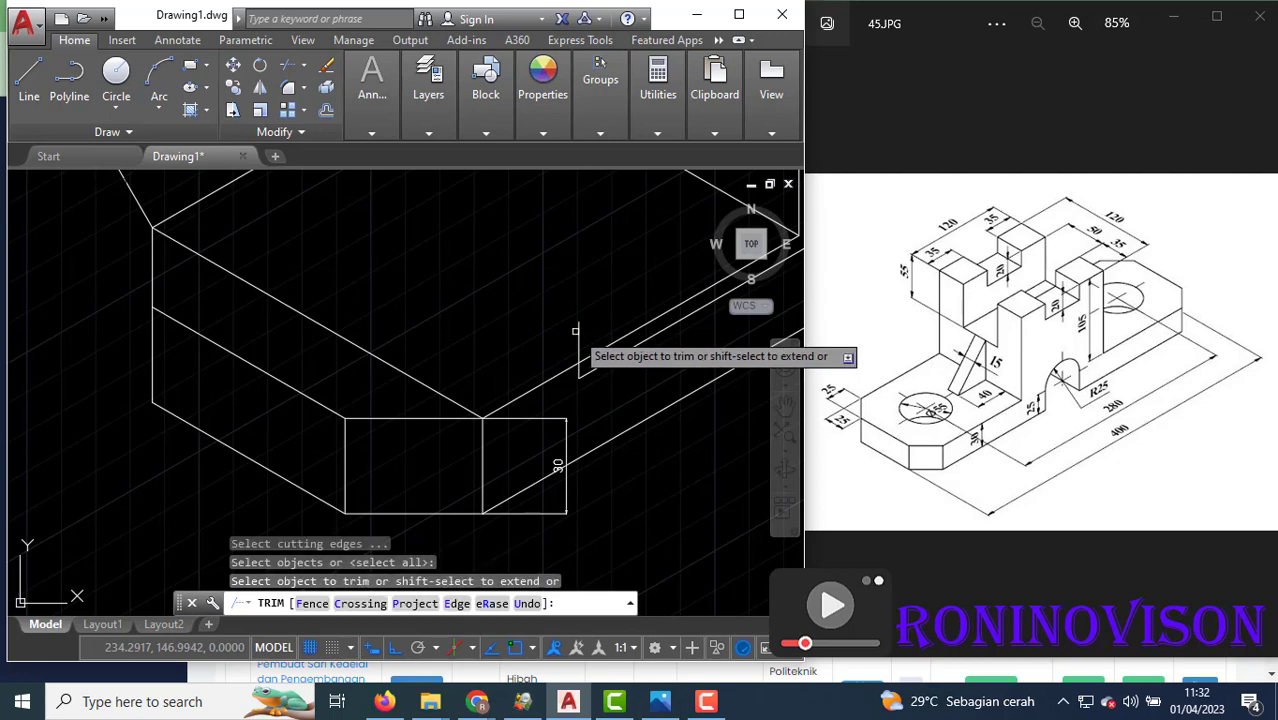
left_click(578, 328)
left_click(578, 342)
key("Escape")
type("l")
key("Return")
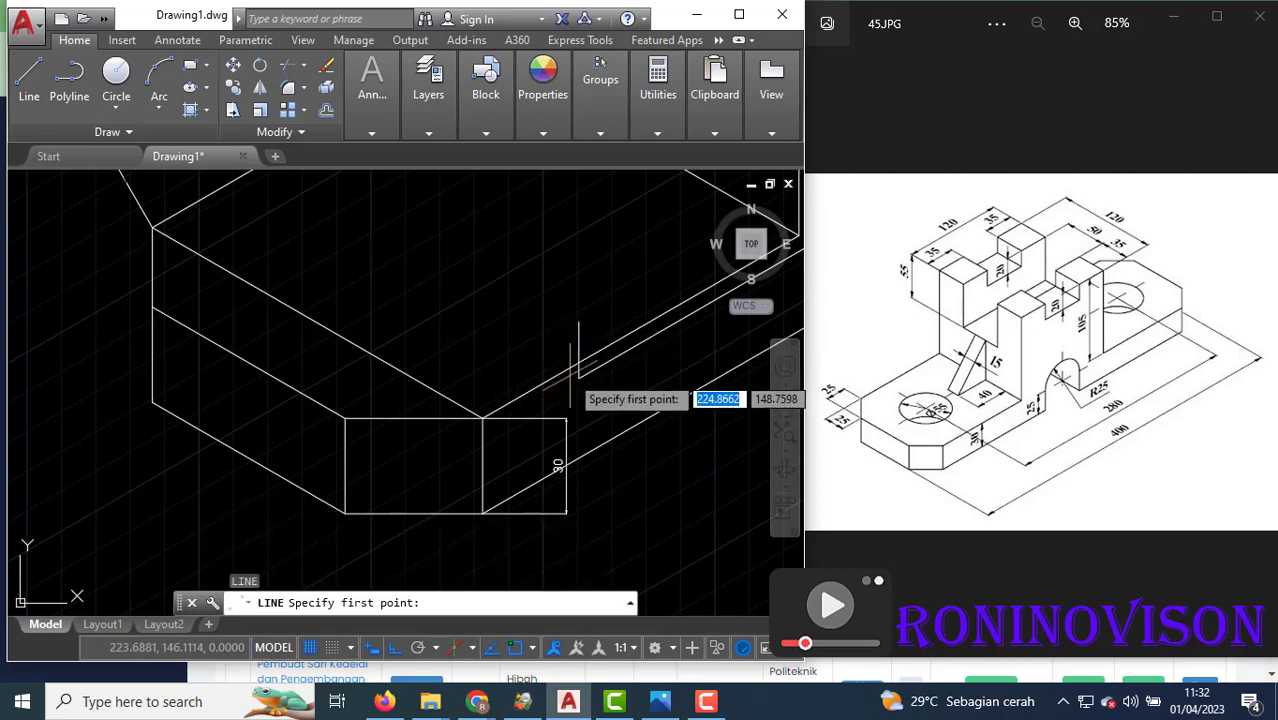
left_click(578, 362)
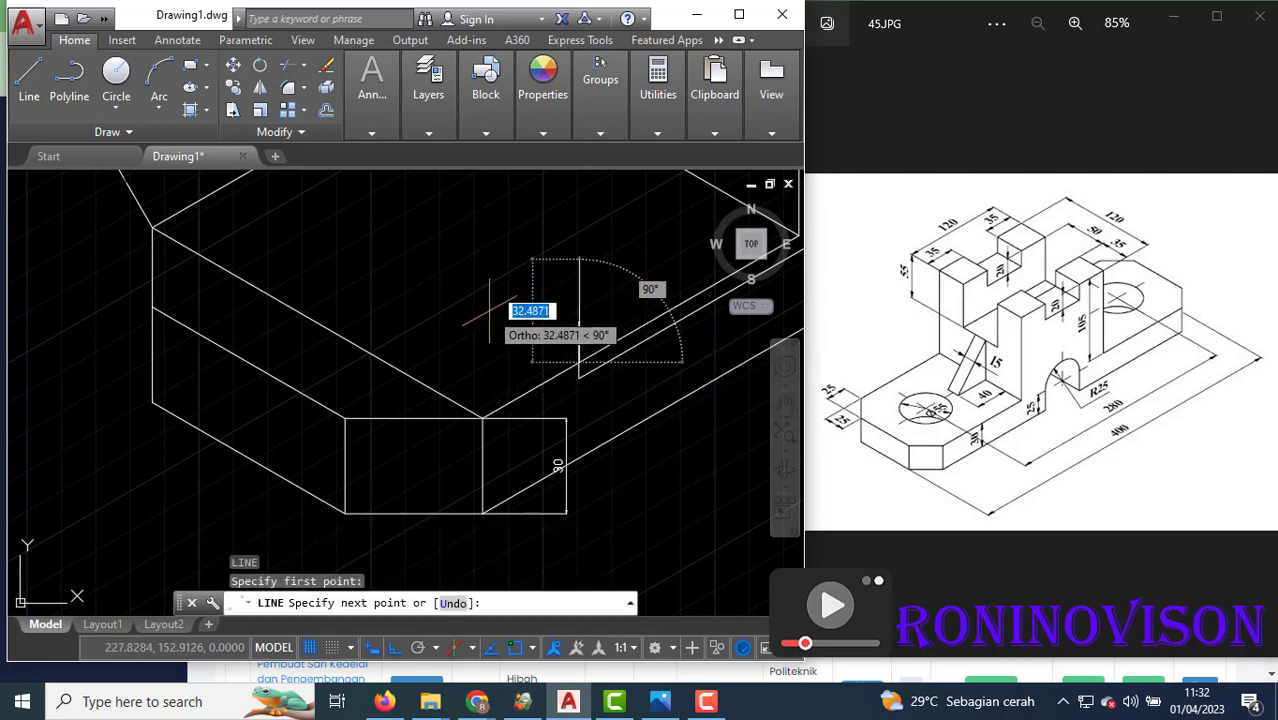
key("F5")
type("60")
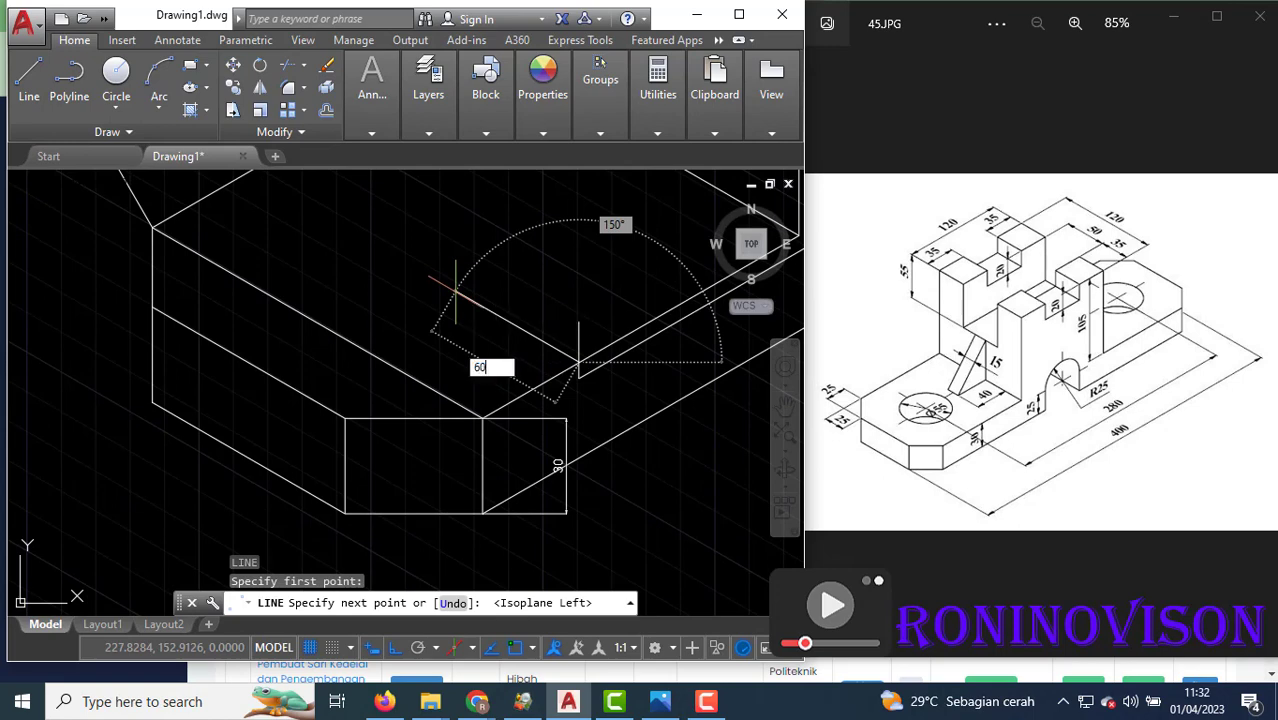
key("Return")
key("Return")
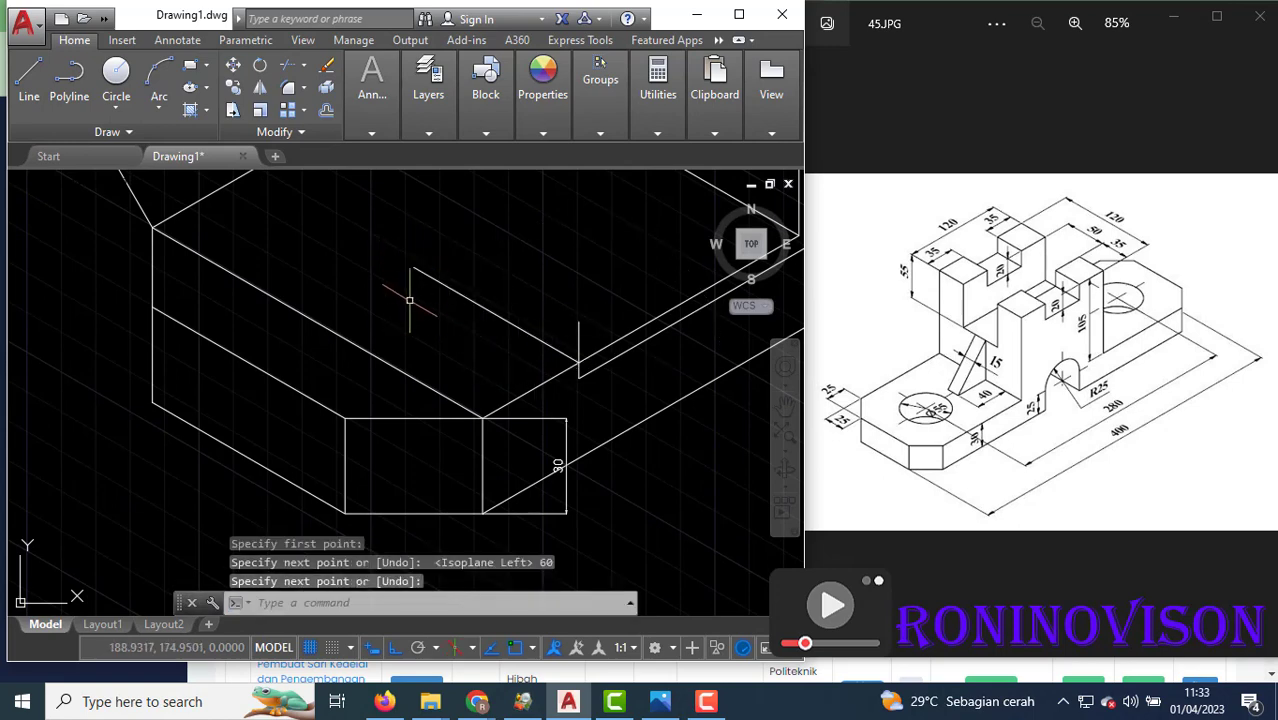
Erase the long stray isometric edge and the short vertical line.
left_click_drag(370, 312, 333, 336)
type("e")
key("Return")
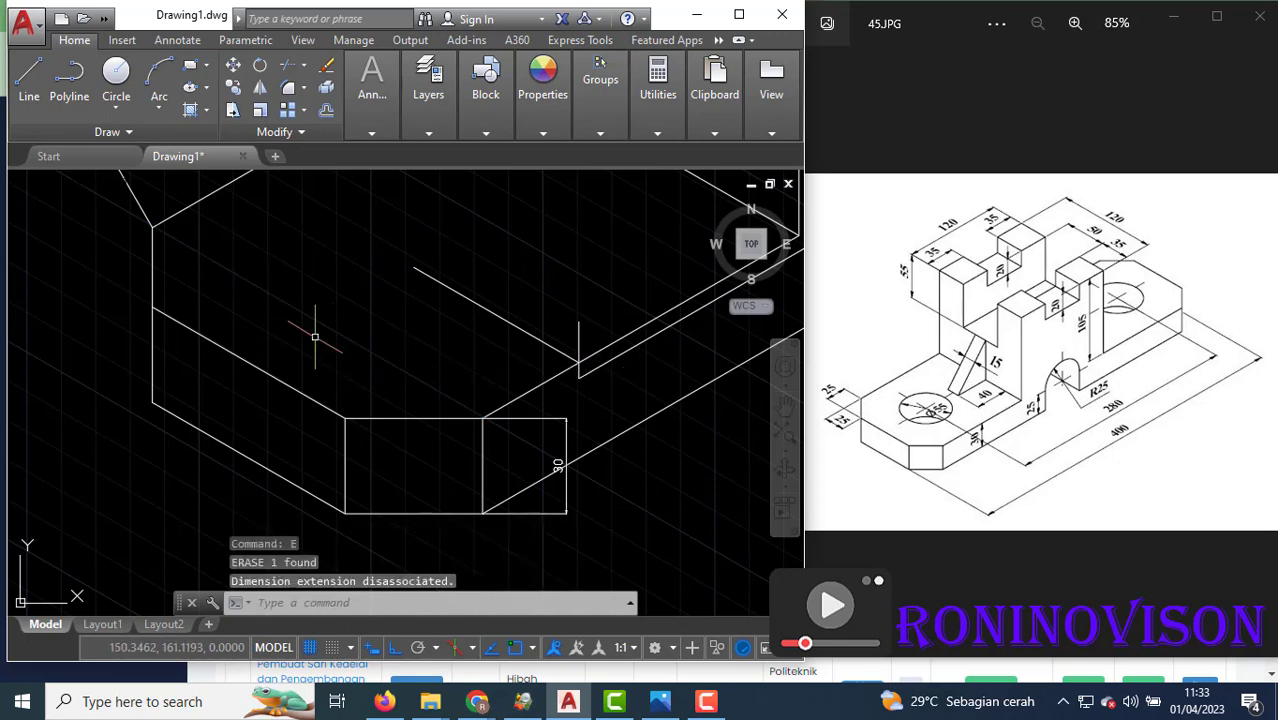
left_click(588, 352)
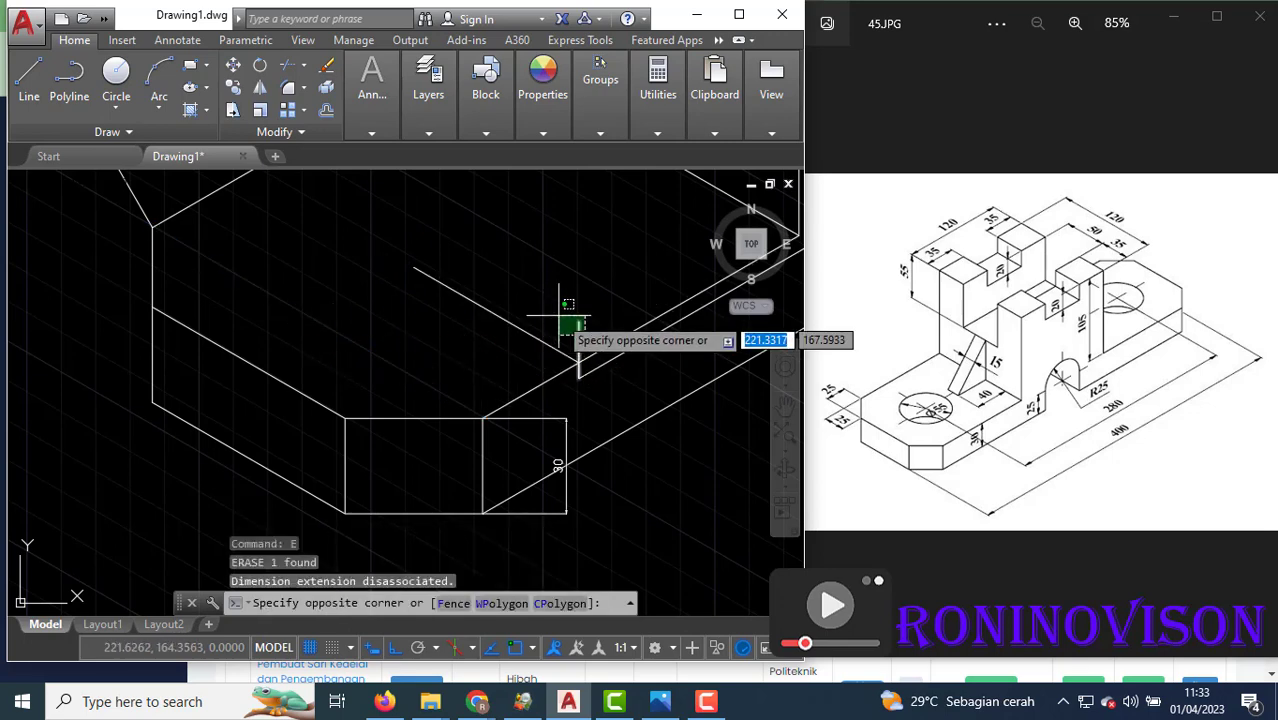
left_click(559, 320)
type("e")
key("Return")
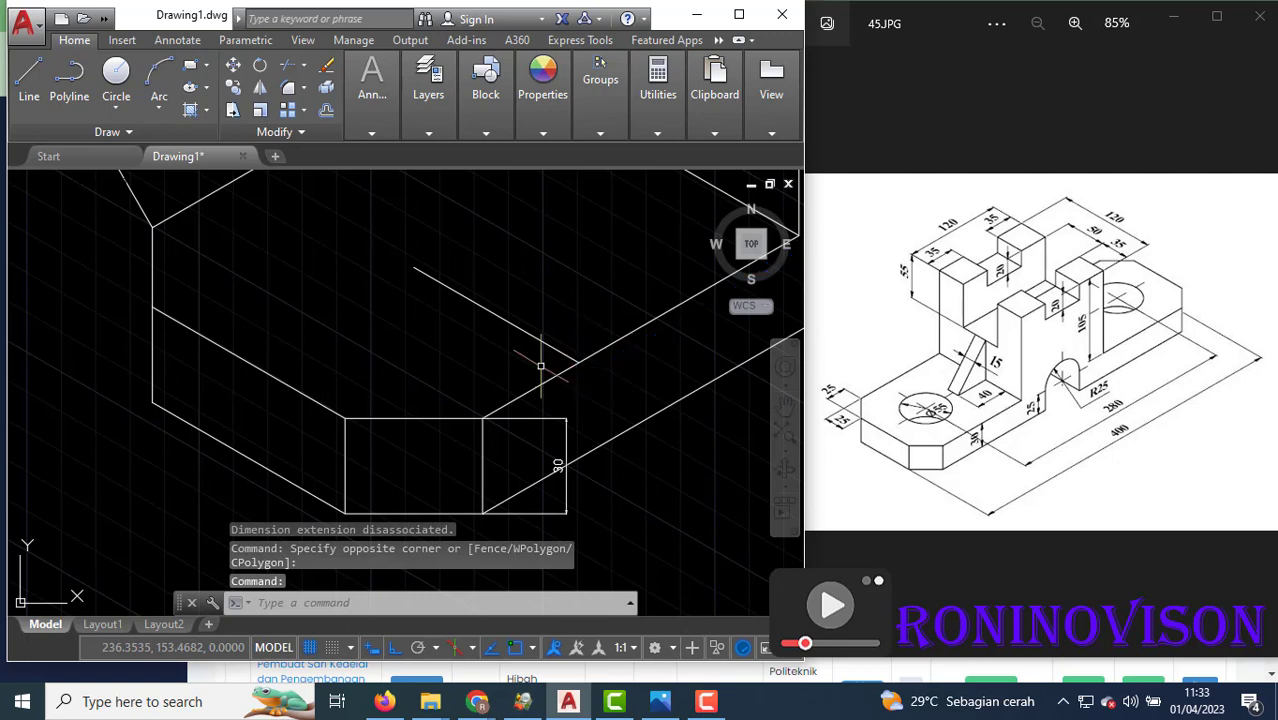
scroll(525, 410, "down", 2)
key("Return")
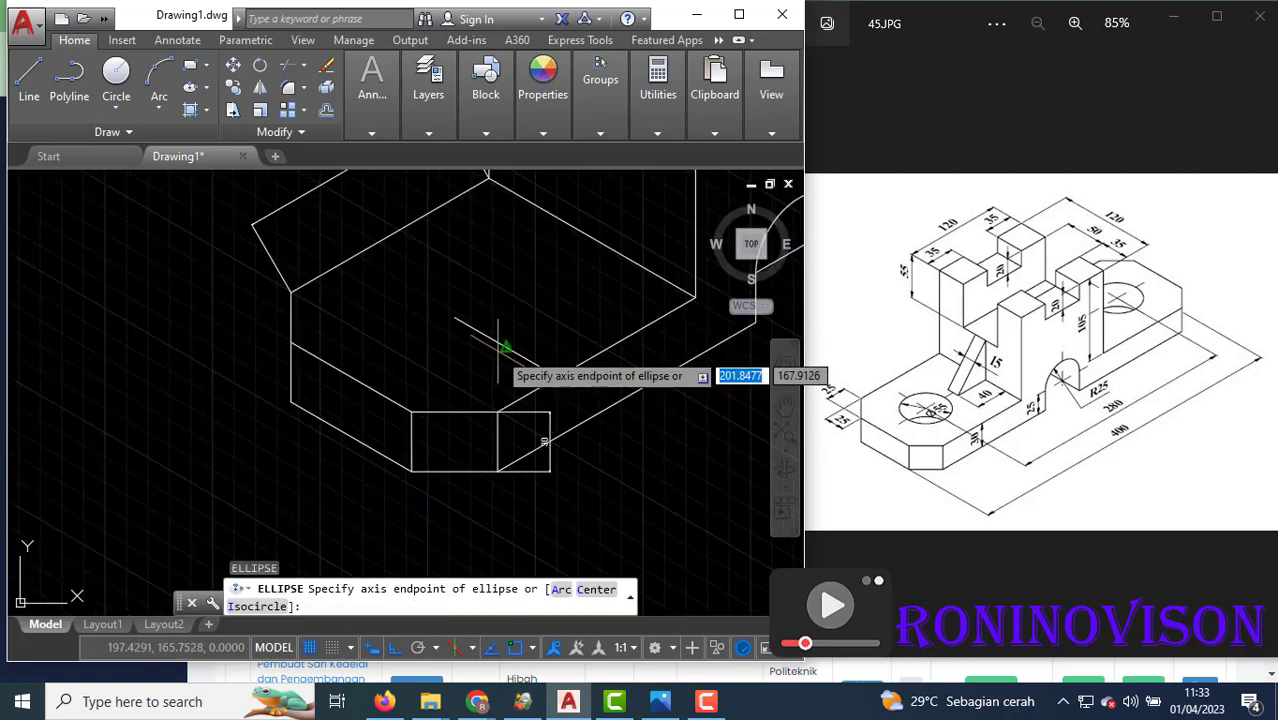
Draw a 27.5-radius isocircle on the top isoplane, centred at the guide line's end.
left_click(259, 607)
left_click(455, 318)
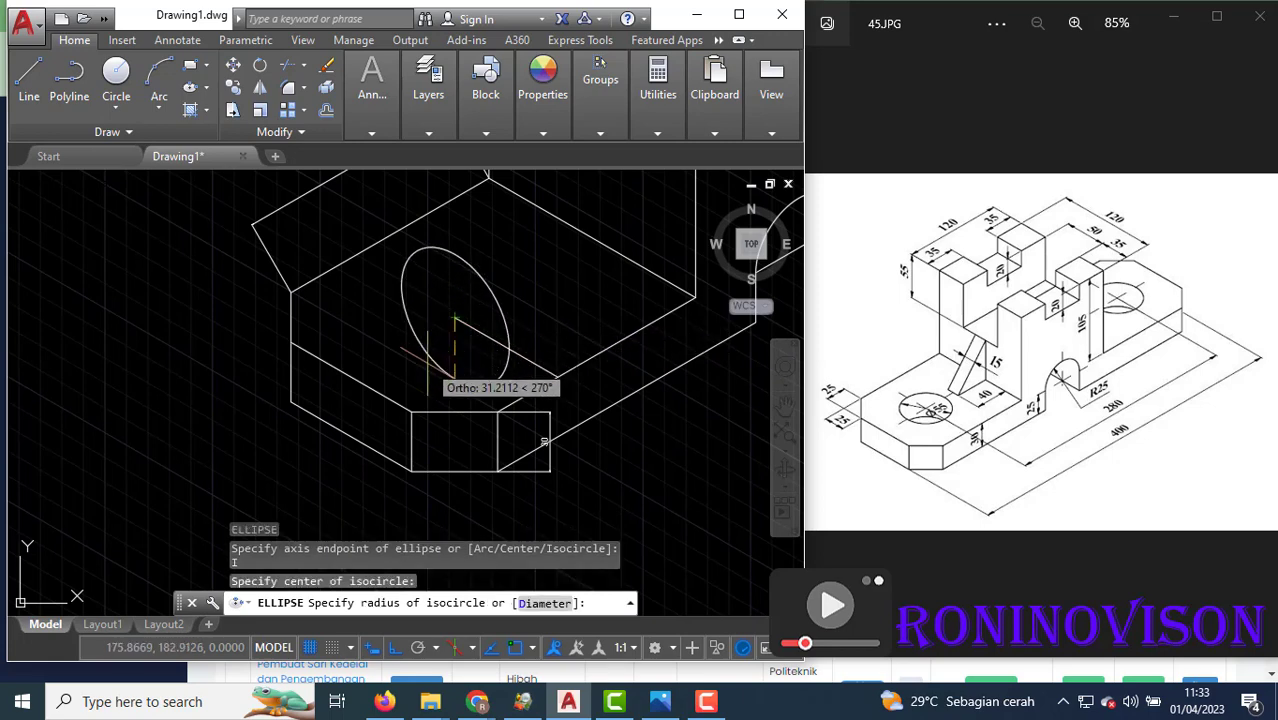
key("F5")
type("27.5")
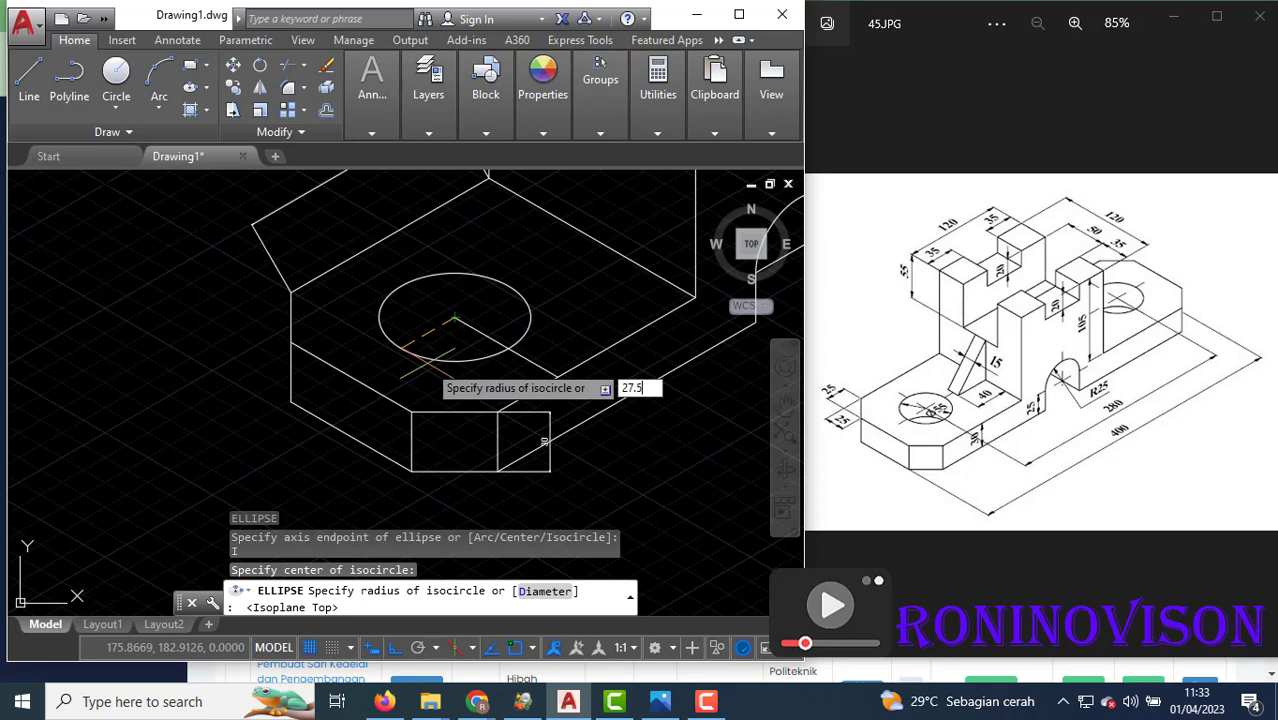
key("Return")
scroll(427, 363, "down", 2)
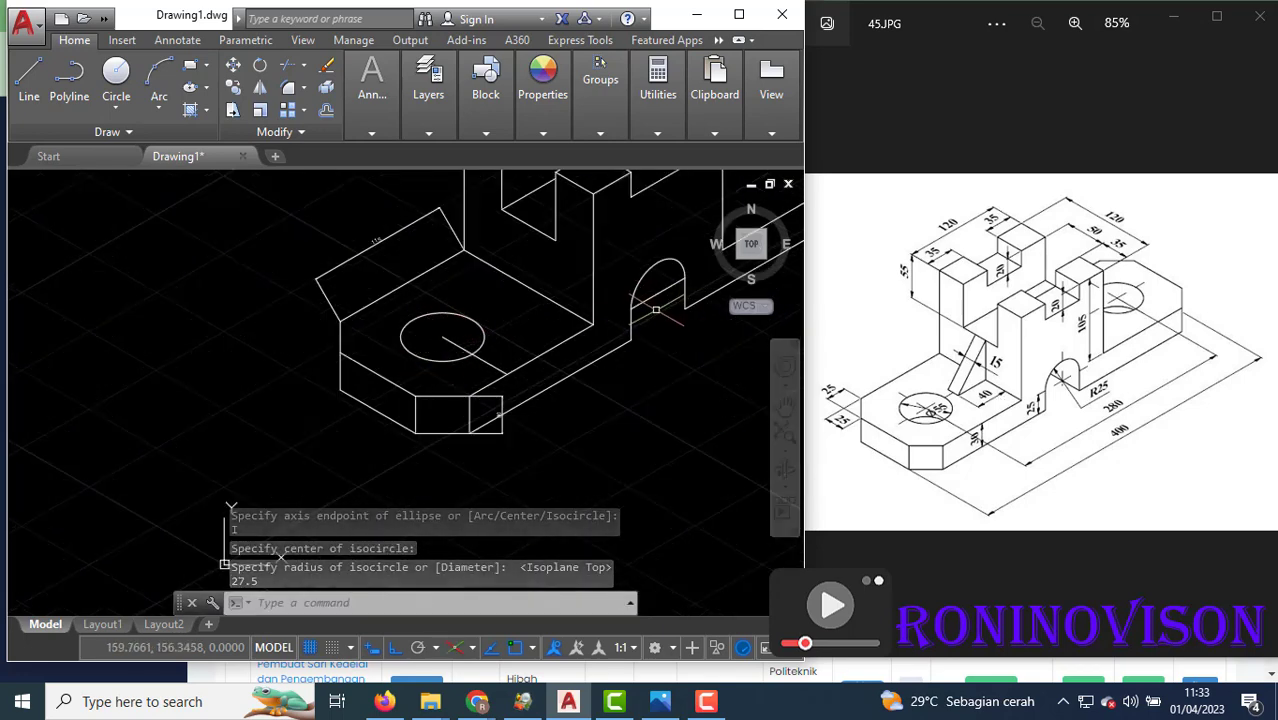
type("l")
key("Return")
Draw a 40-unit line on the base's top face, then a 7.5-unit segment, to mark the rib.
left_click(535, 295)
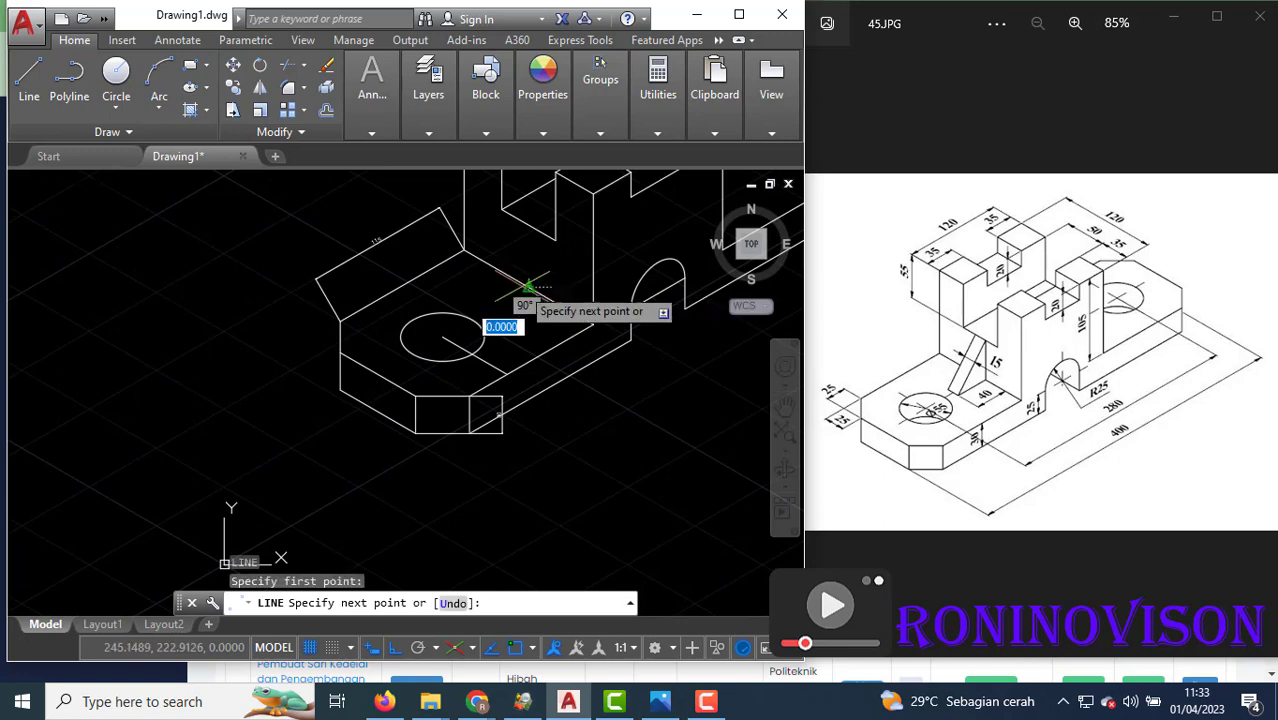
type("40")
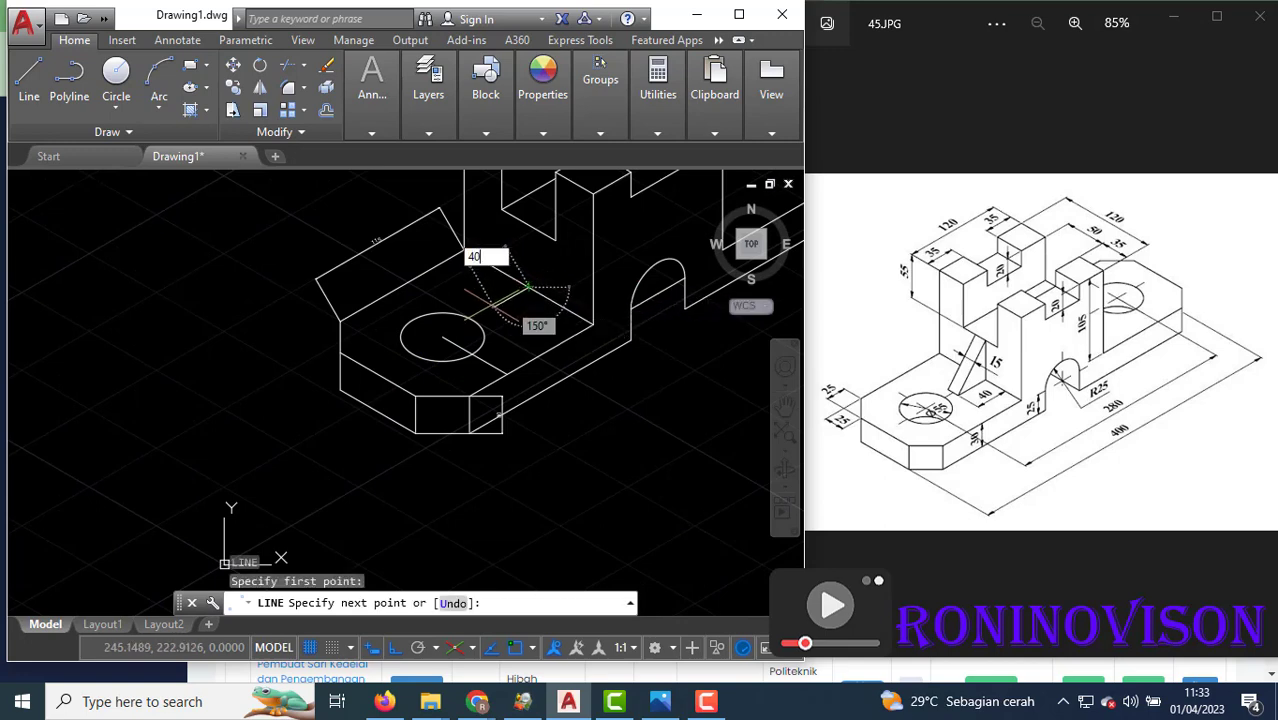
key("Return")
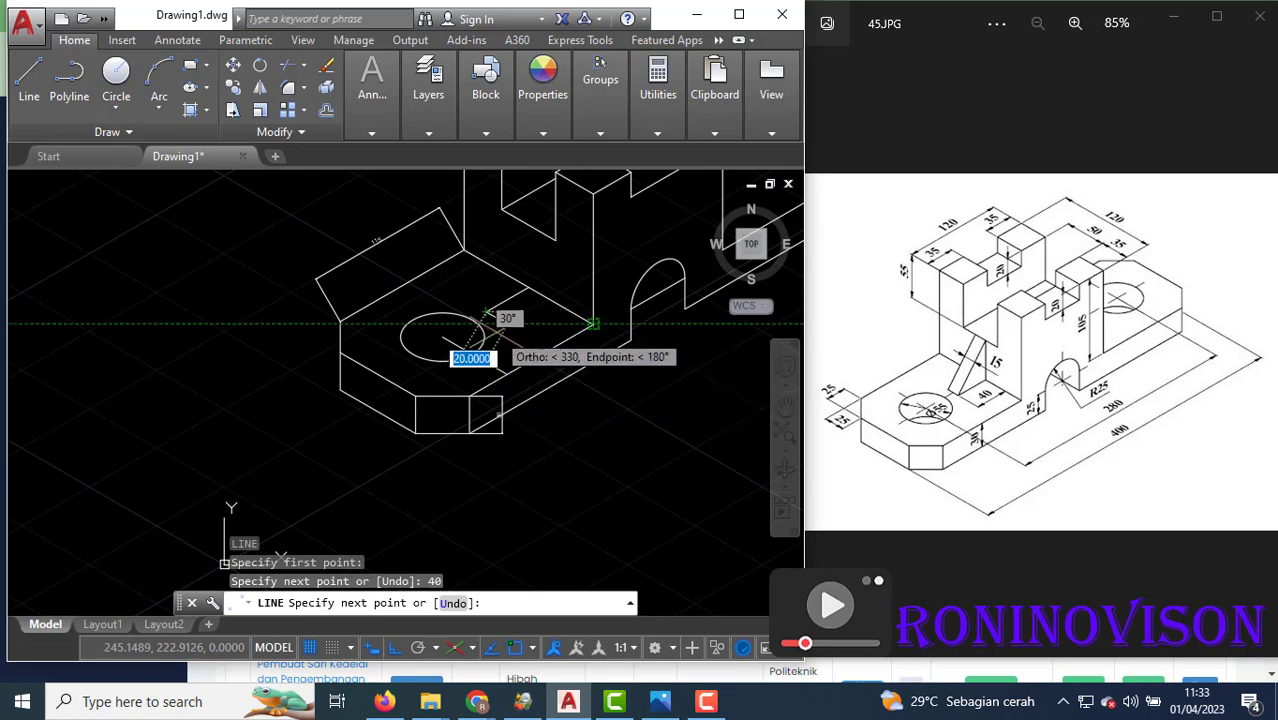
type("7")
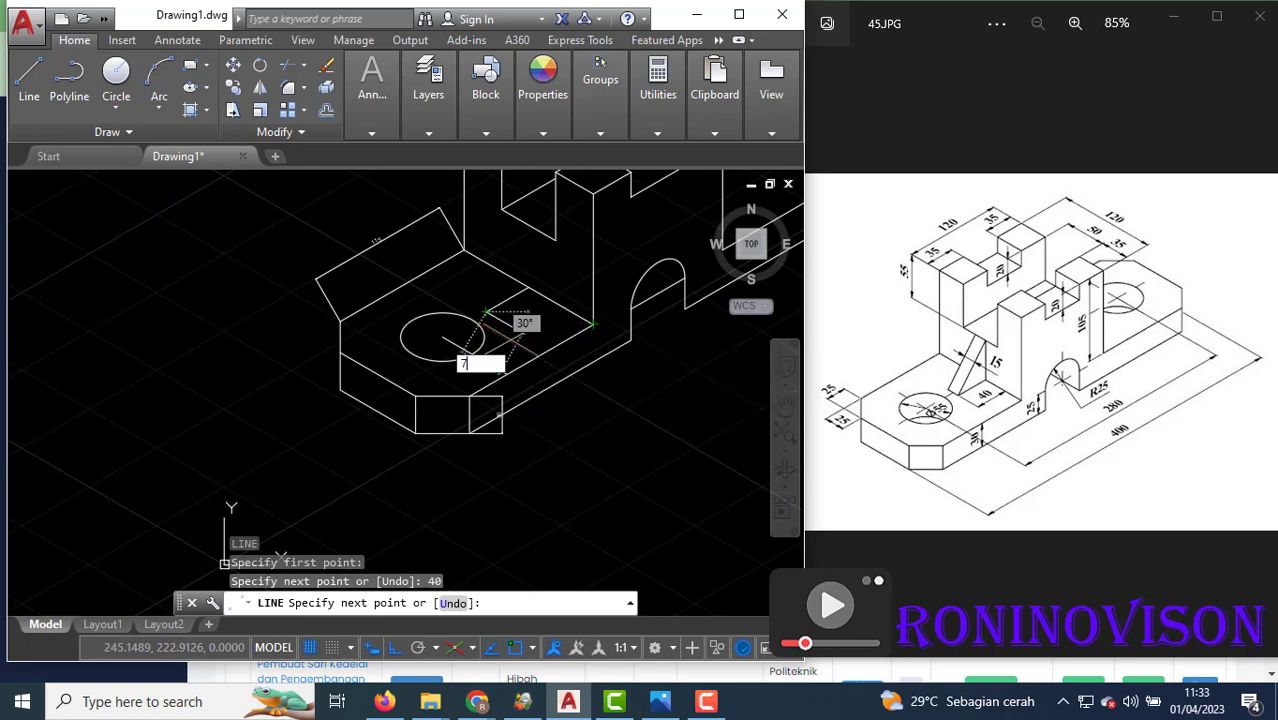
type(".5")
key("Return")
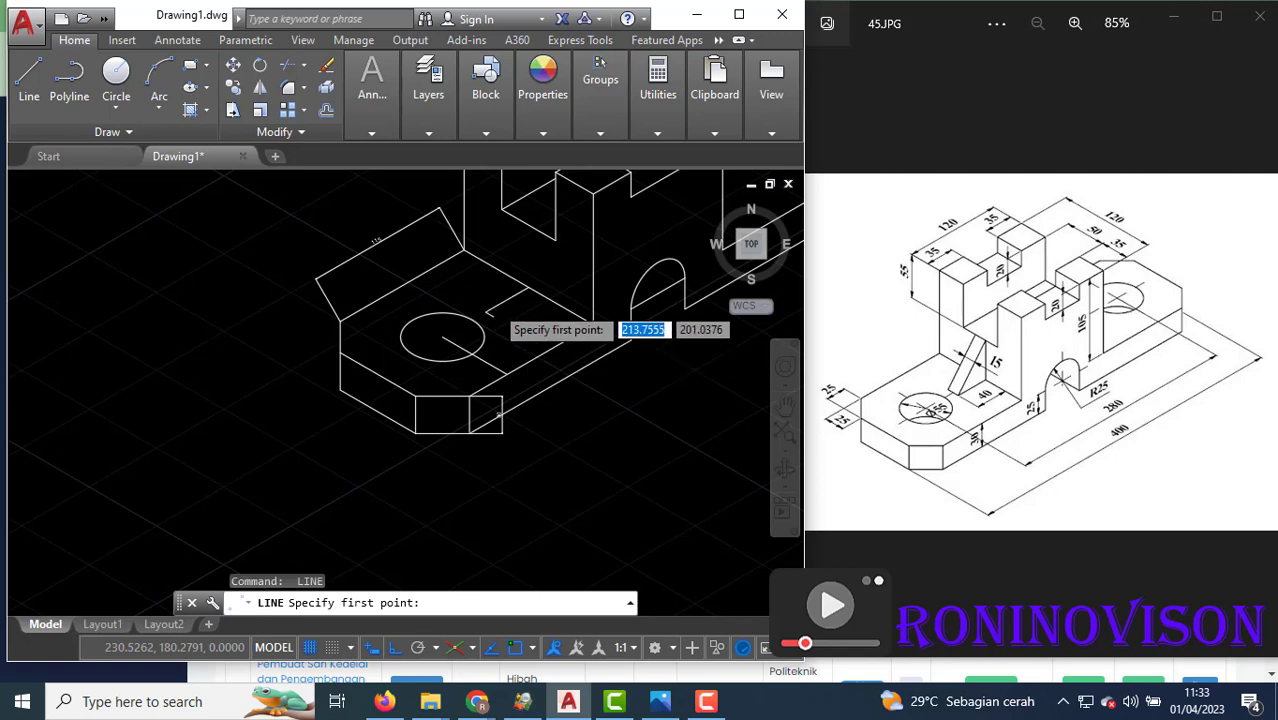
Add two more 7.5-unit construction lines from existing endpoints to locate the rib's ends.
scroll(495, 306, "up", 4)
left_click(482, 320)
type("7.5")
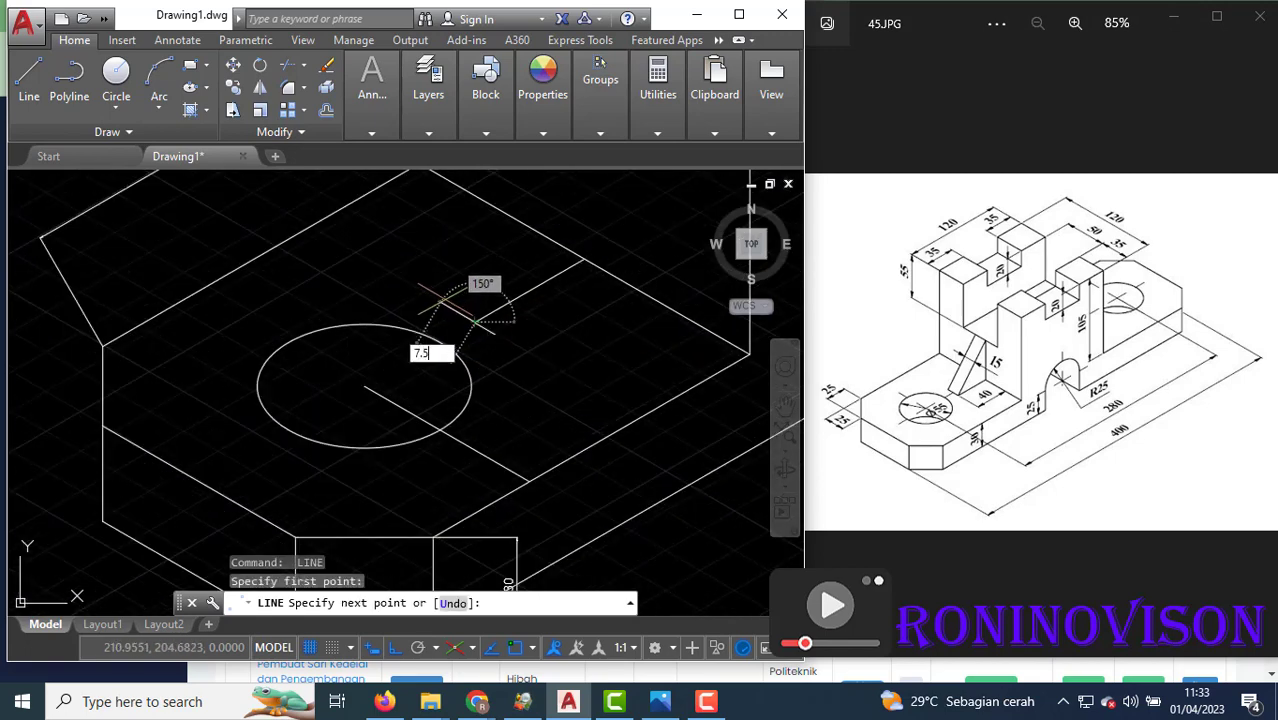
key("Return")
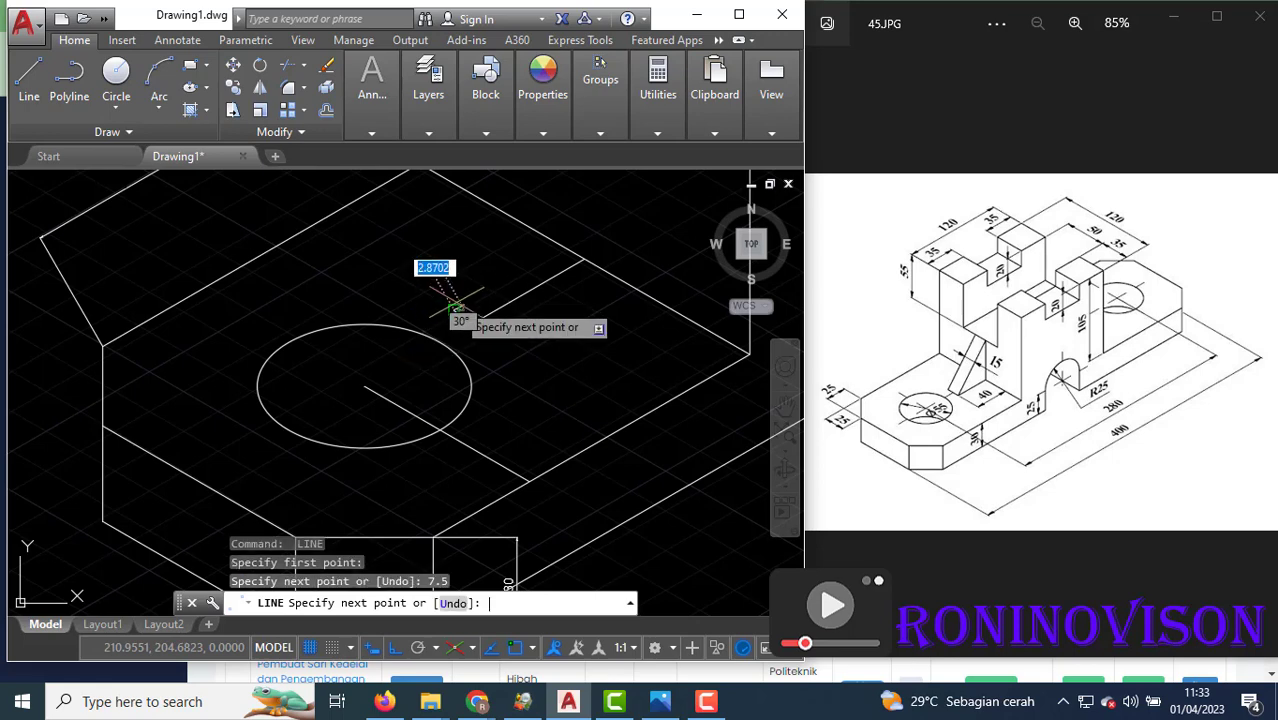
key("Return")
scroll(461, 313, "down", 3)
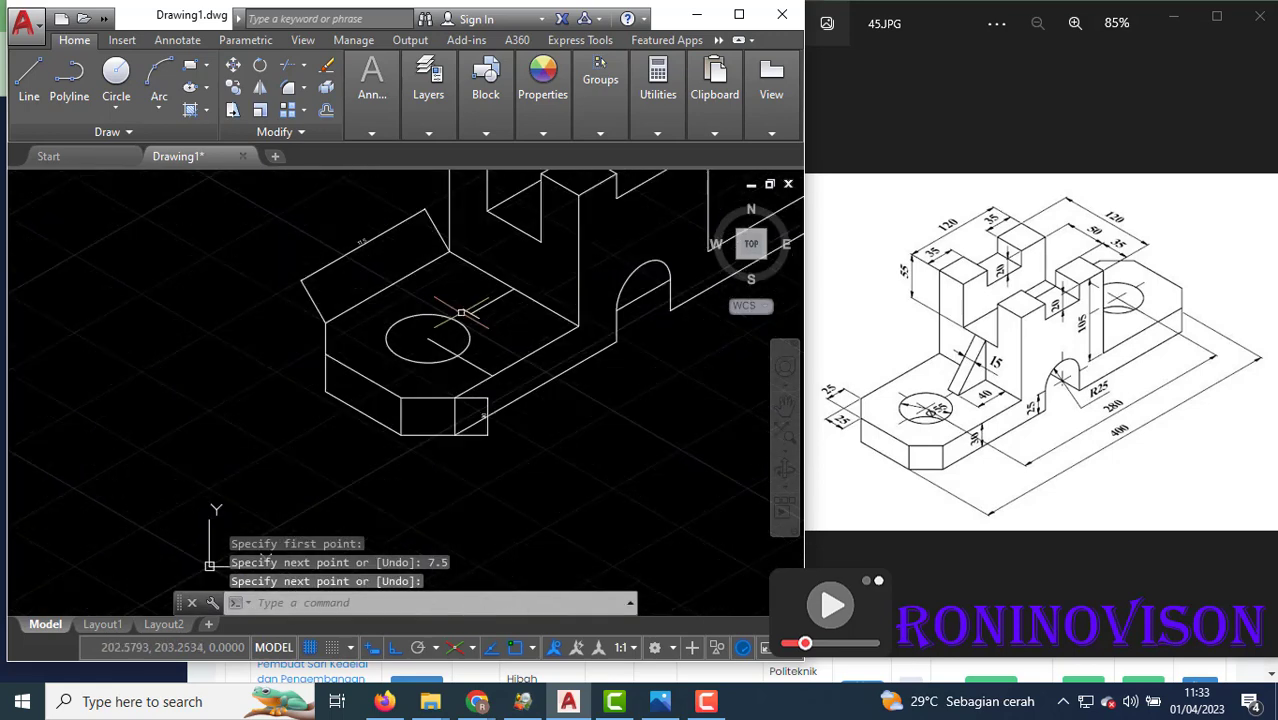
key("Return")
left_click(510, 292)
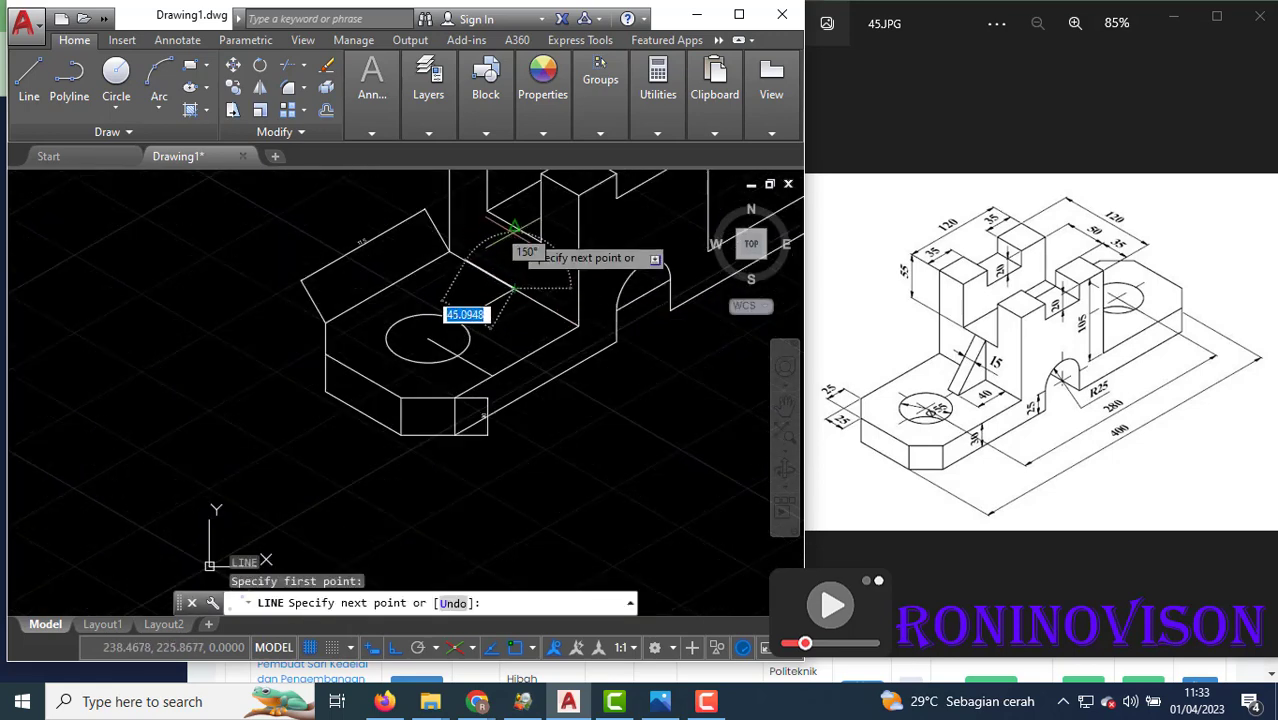
left_click(513, 226)
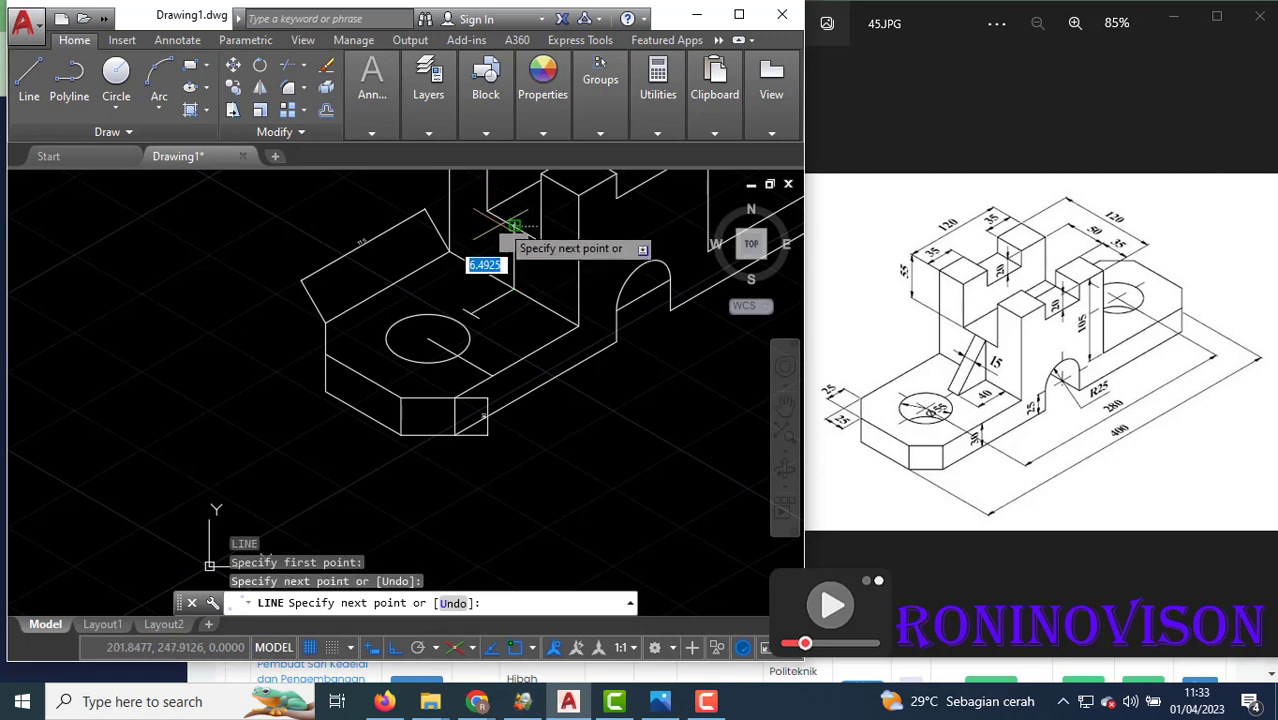
scroll(511, 225, "up", 3)
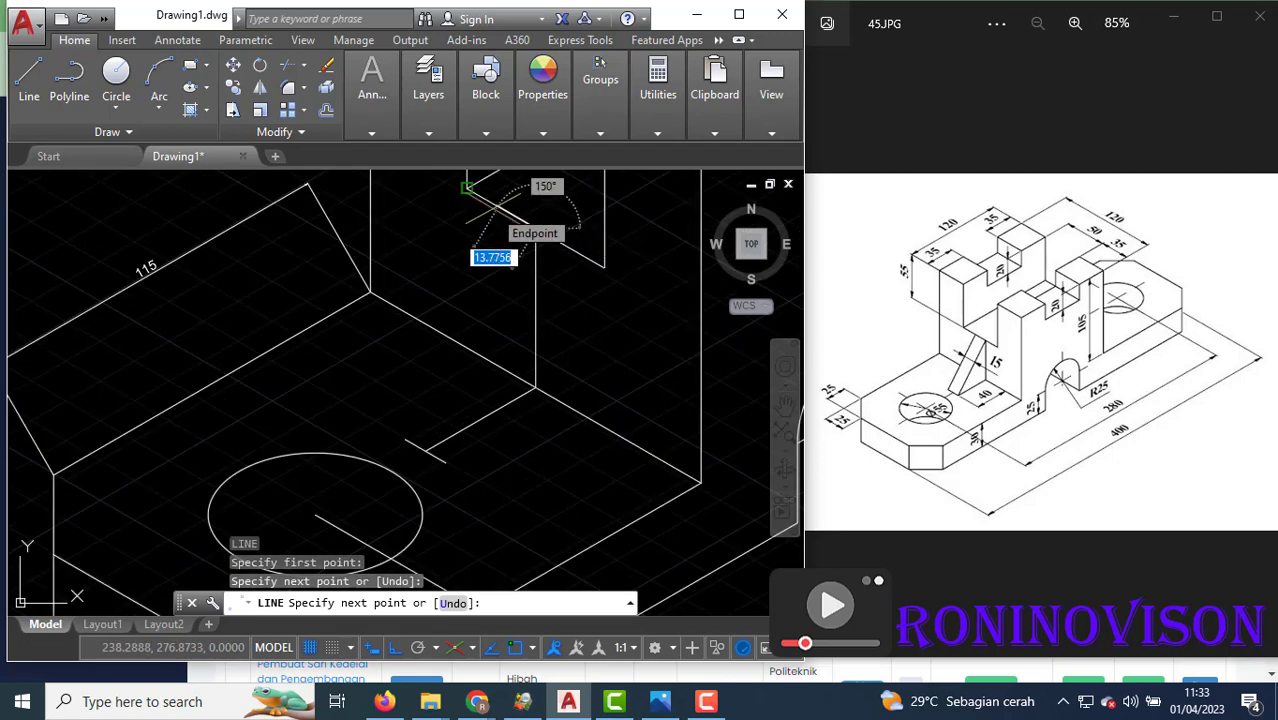
type("7.5")
key("Return")
key("Return")
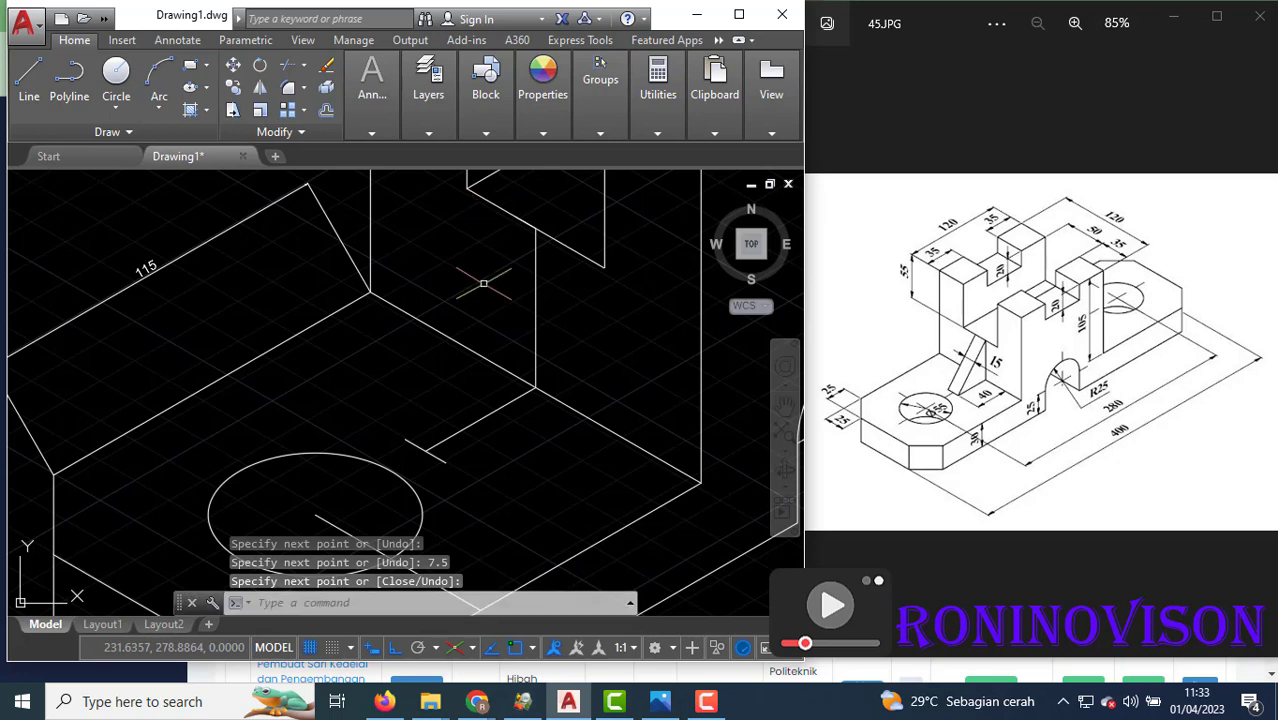
key("Return")
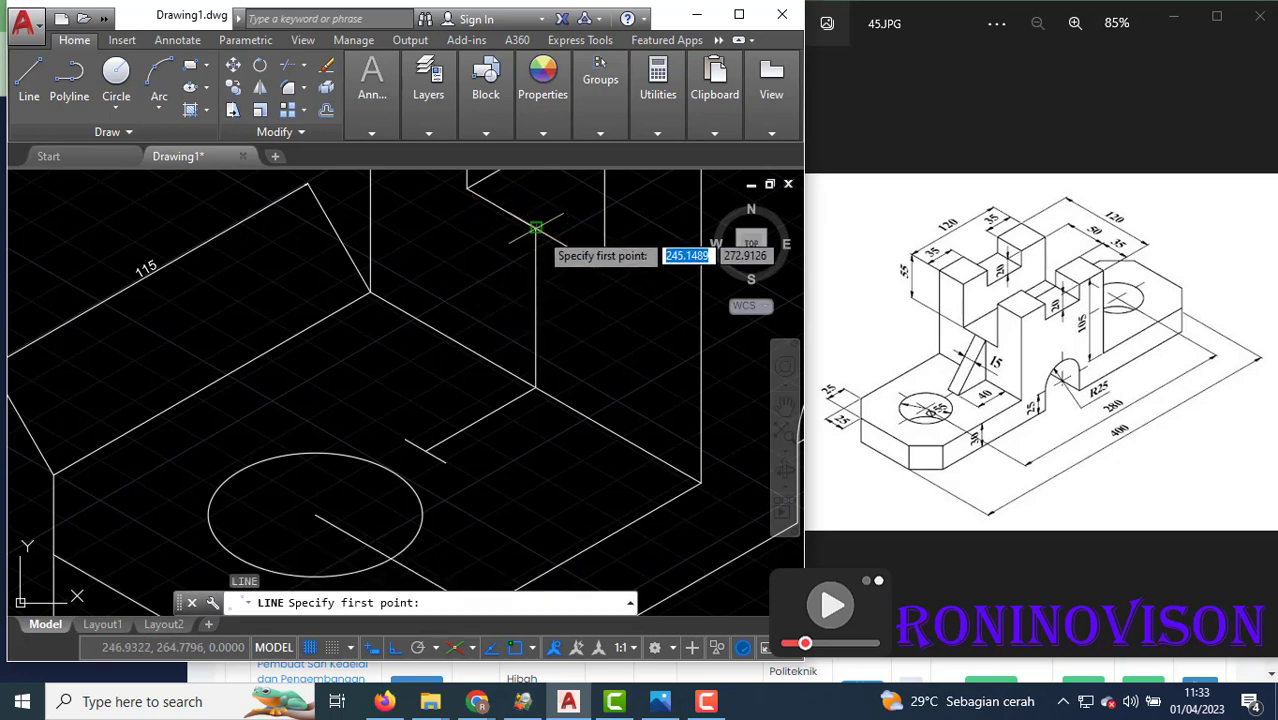
Draw the slanted rib line from the vertical line's top end down to the short tick.
left_click(535, 228)
type("7.5")
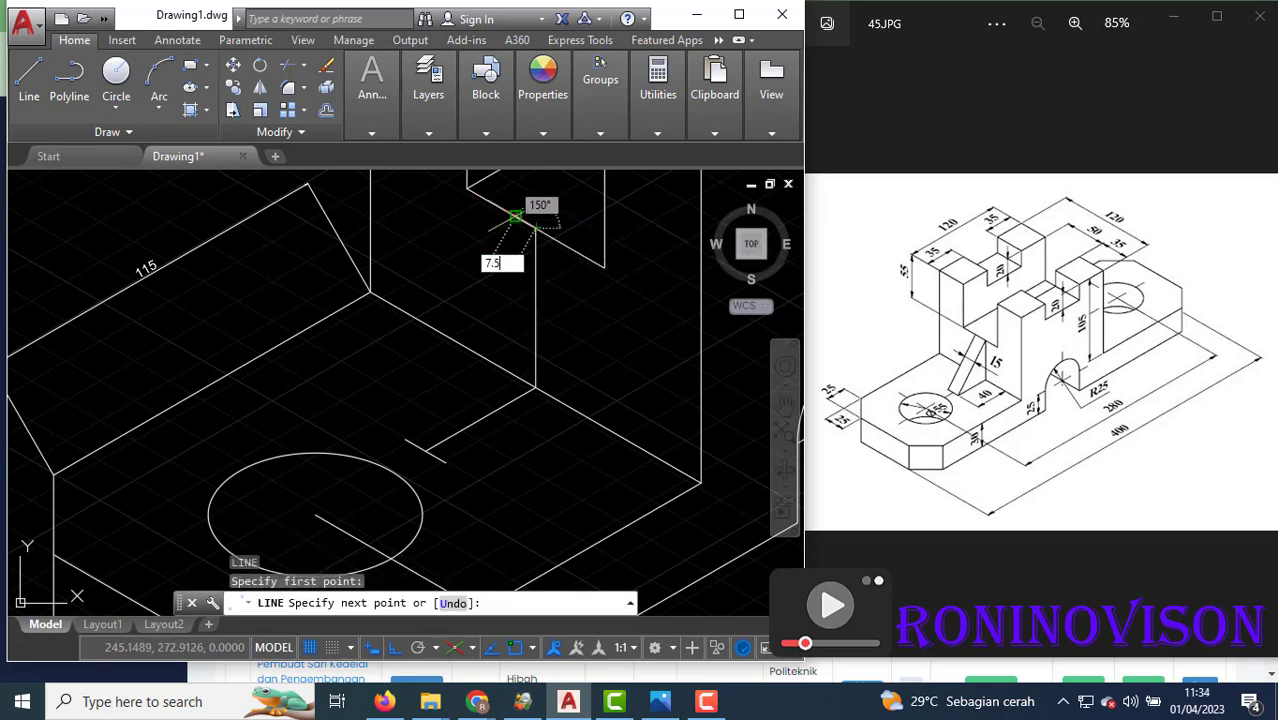
key("Return")
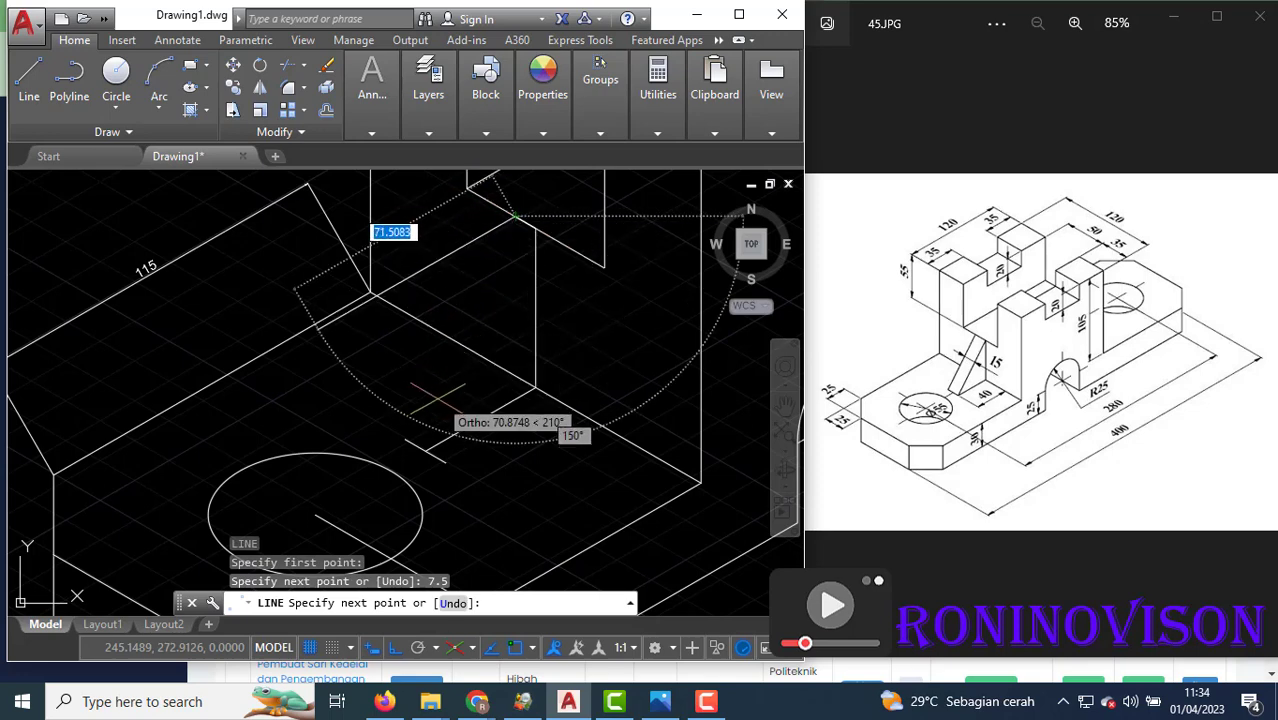
left_click(405, 440)
key("Escape")
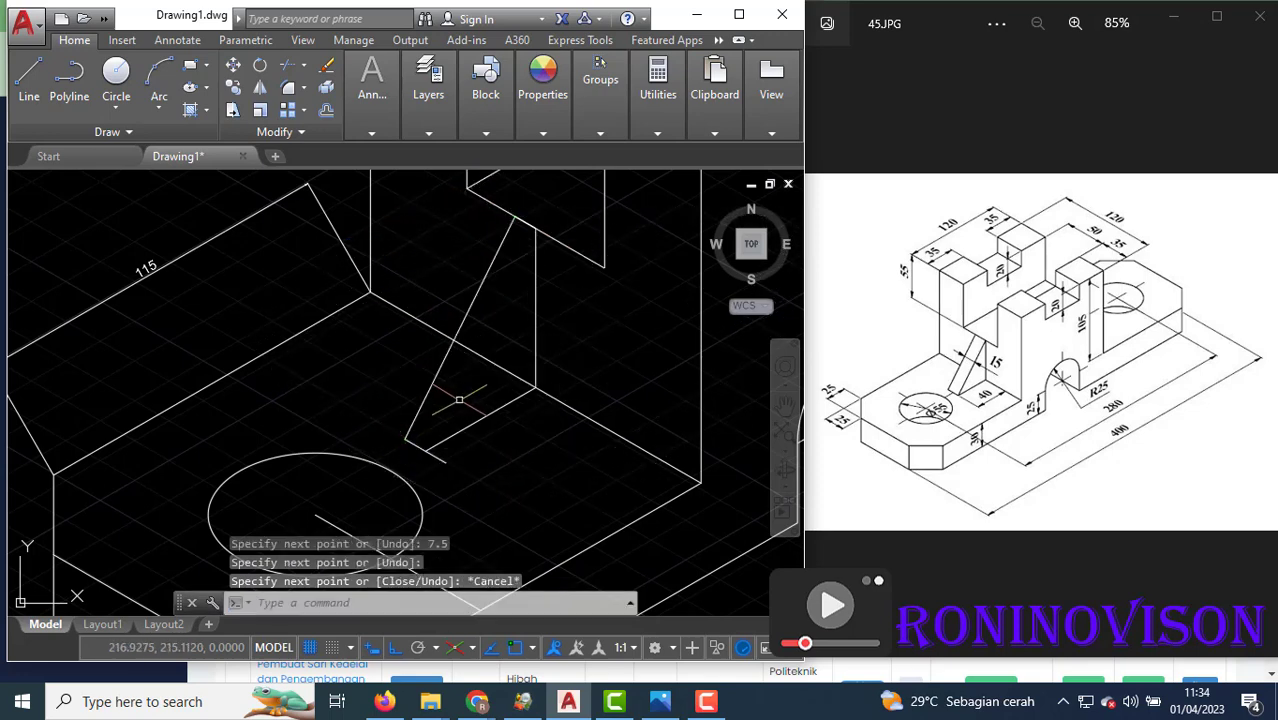
Copy the slanted rib line to two parallel positions.
left_click(462, 395)
left_click(421, 373)
type("co")
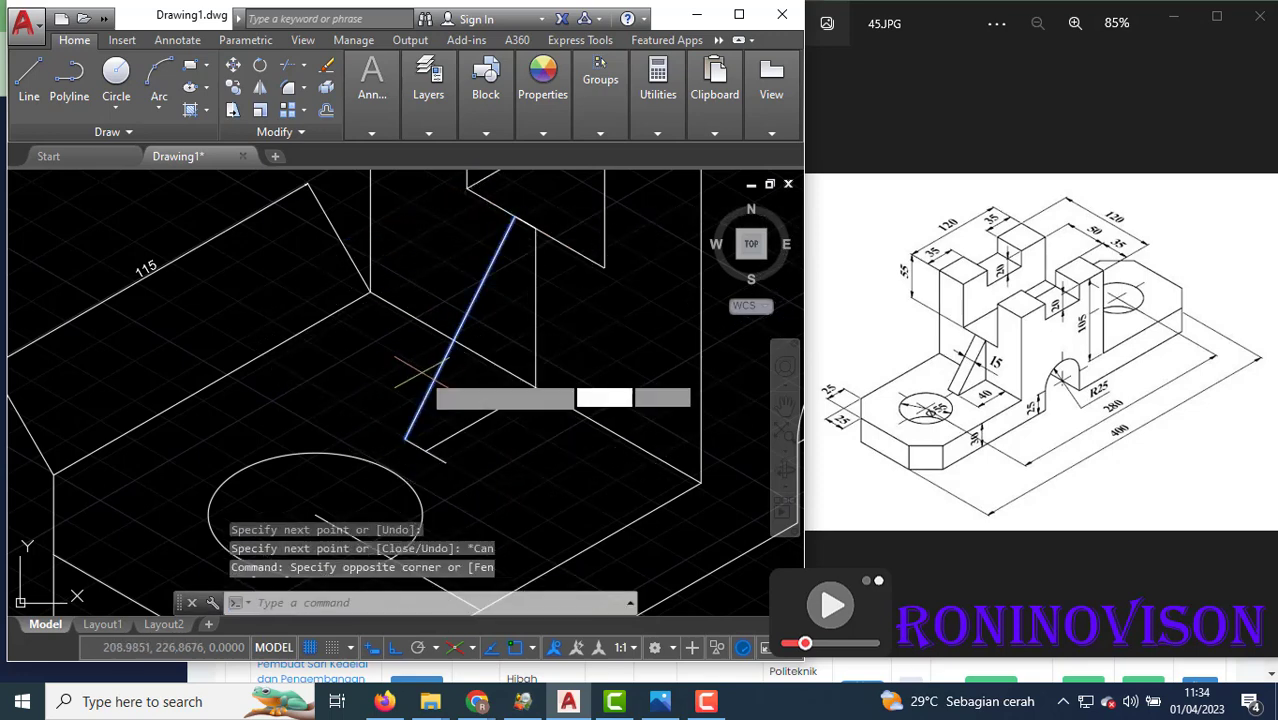
key("Return")
left_click(405, 440)
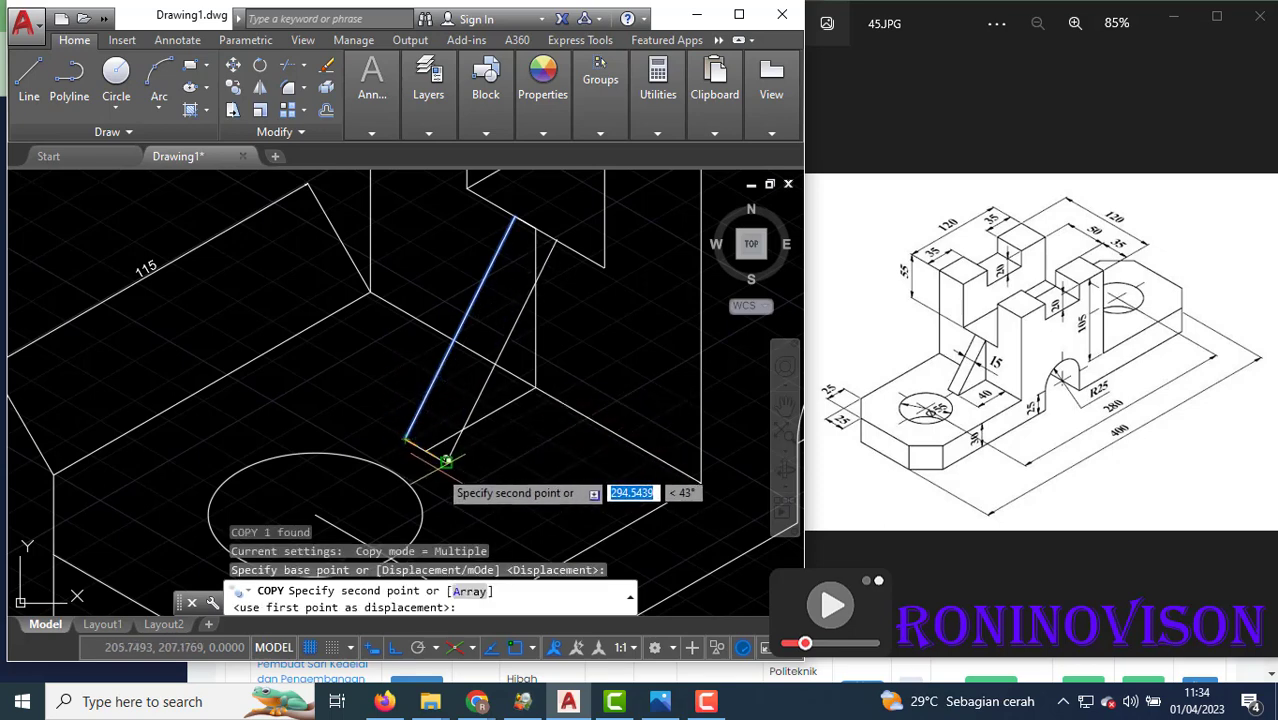
left_click(445, 457)
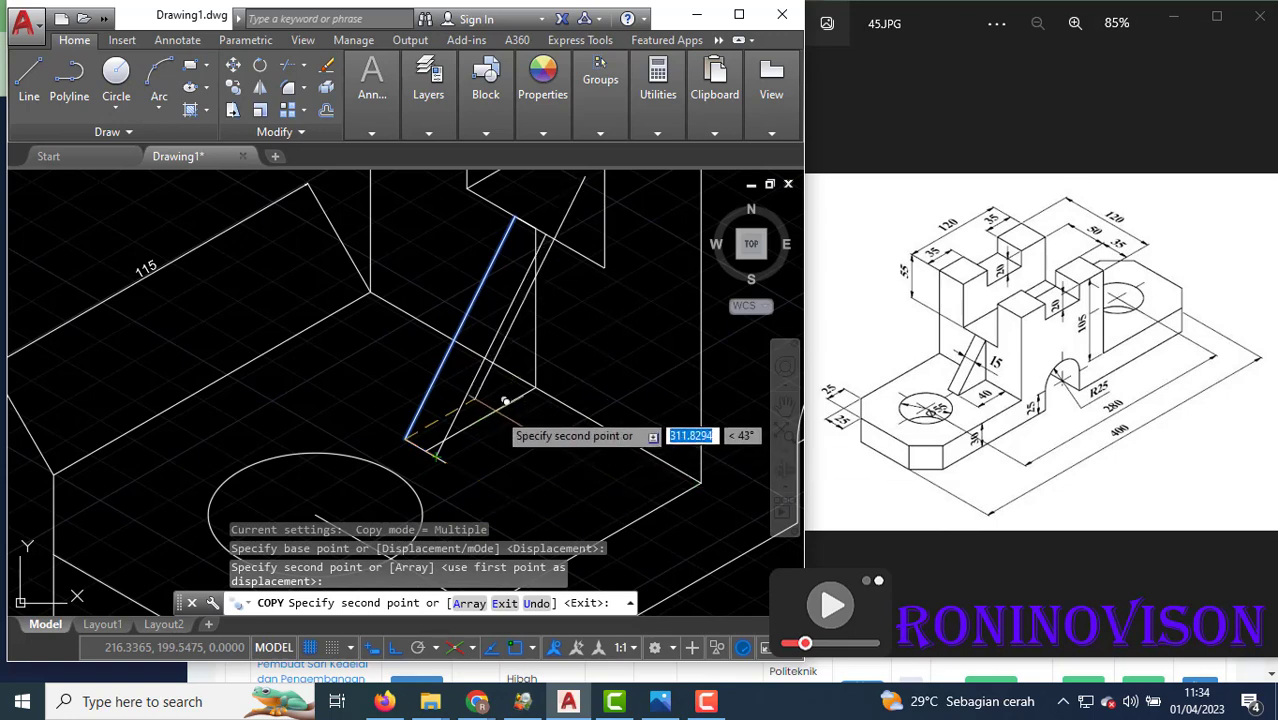
scroll(500, 440, "up", 3)
scroll(445, 440, "up", 2)
left_click(393, 390)
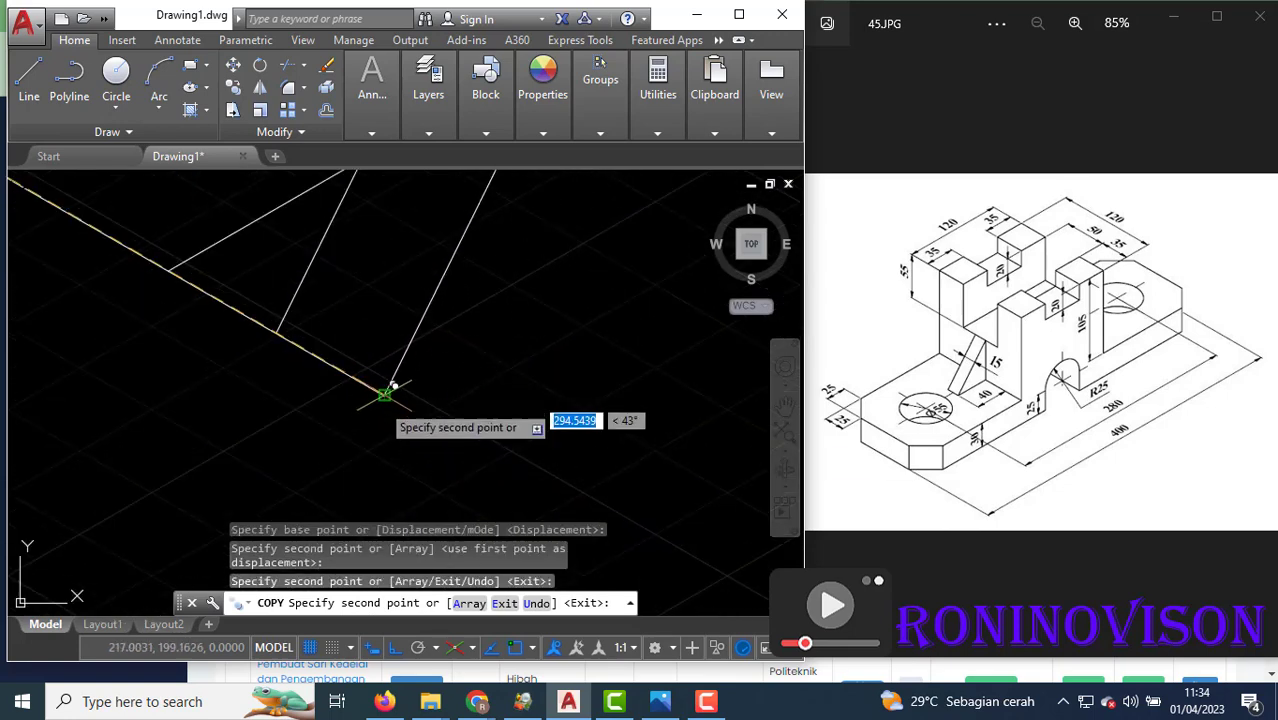
scroll(400, 410, "down", 2)
key("Escape")
Erase the two unneeded construction lines.
left_click(390, 413)
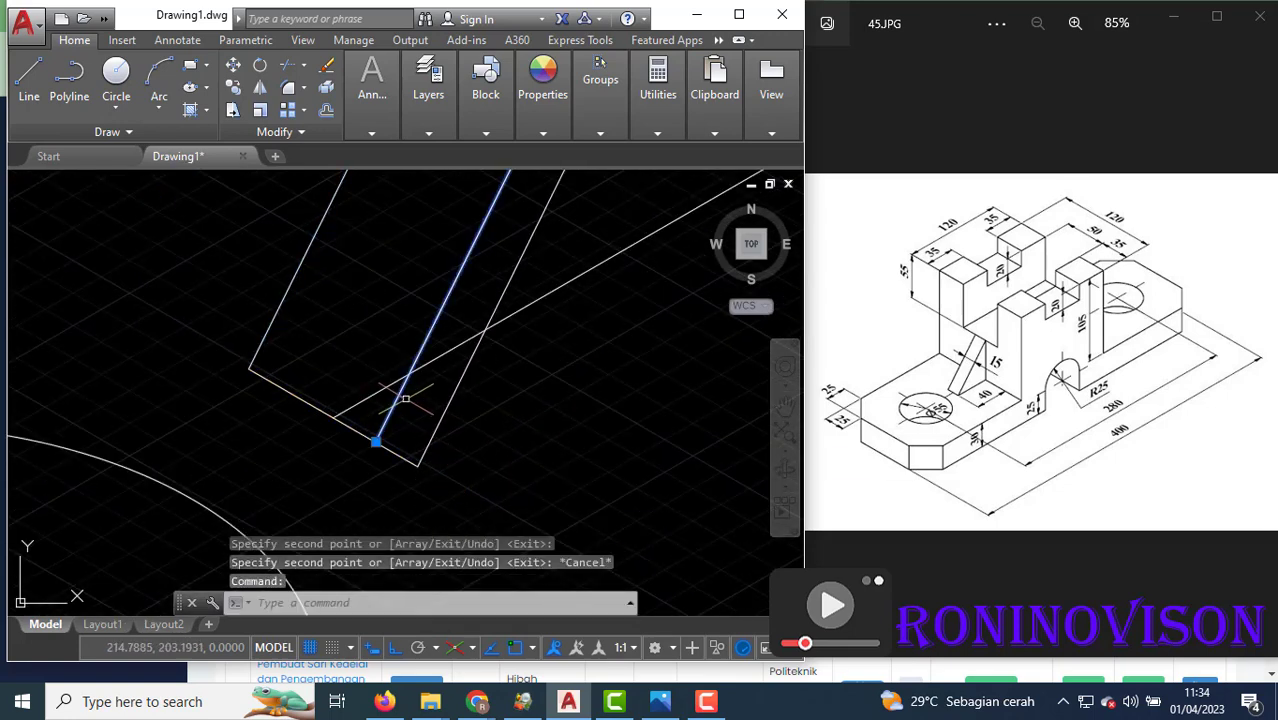
left_click(399, 357)
left_click(385, 338)
type("e")
key("Return")
scroll(465, 432, "up", 2)
Draw a line closing the rib's bottom edge, then undo the accidental cut.
scroll(465, 432, "down", 2)
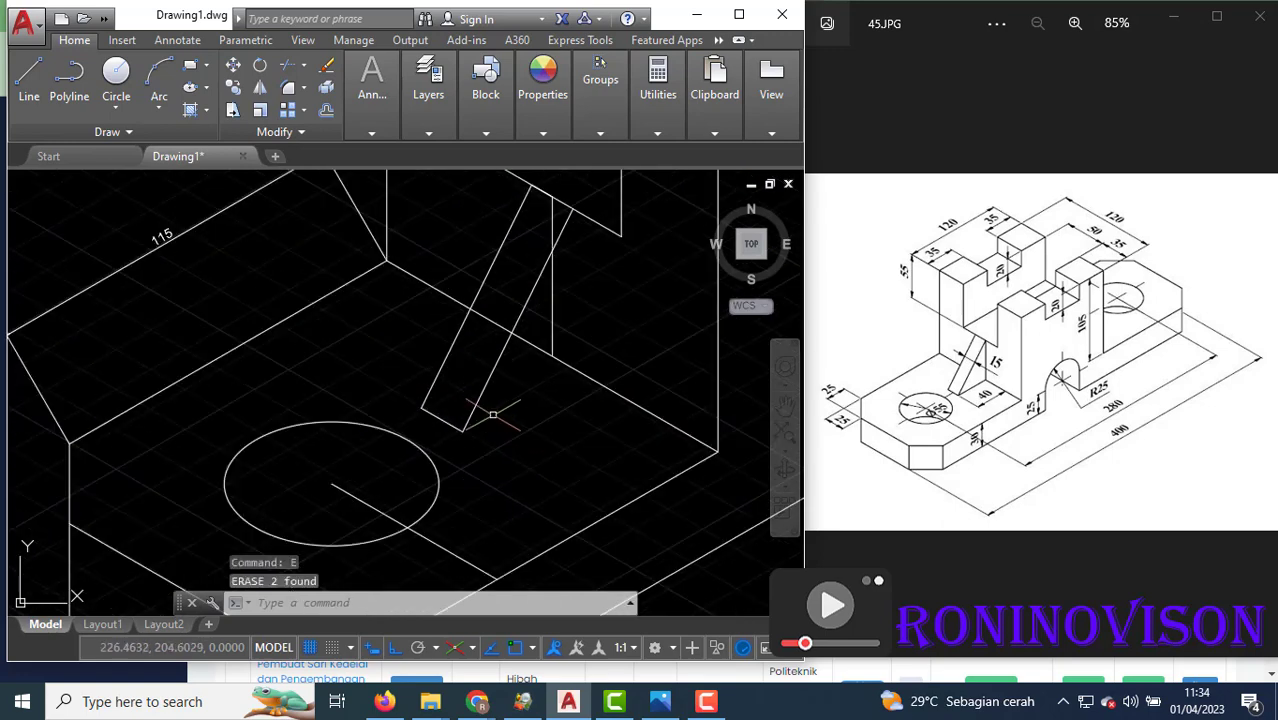
scroll(490, 415, "down", 1)
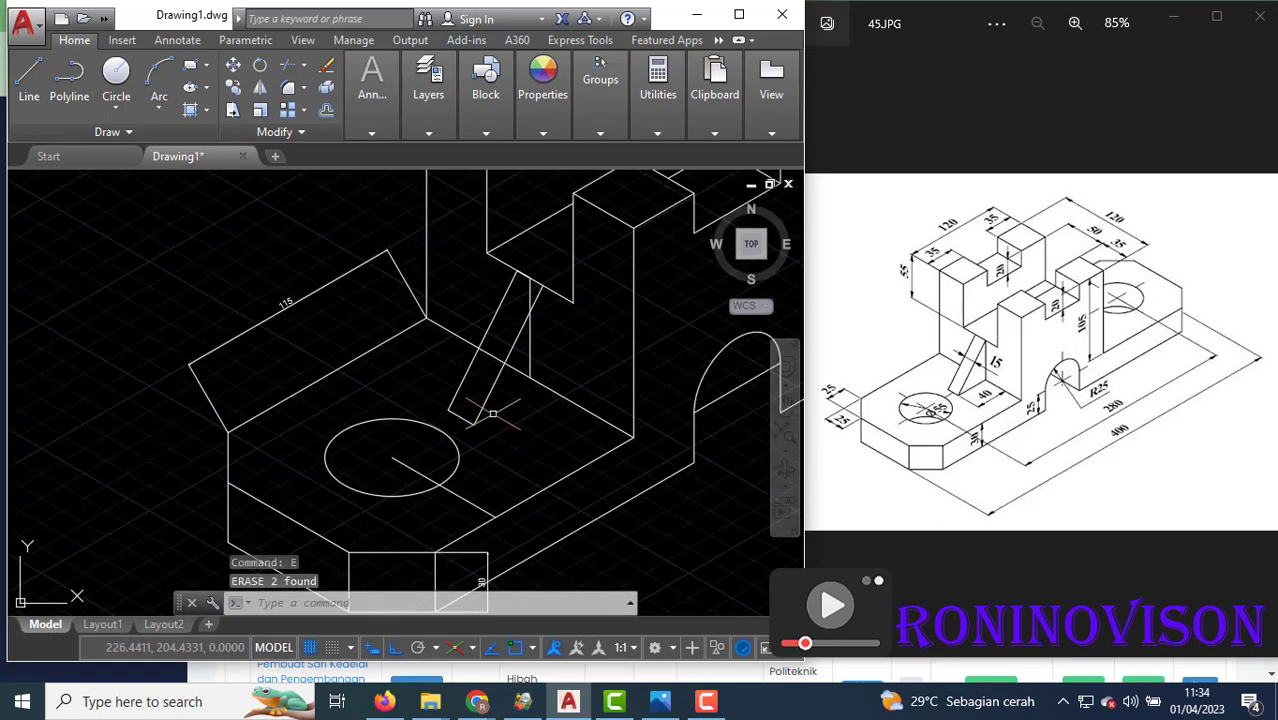
left_click(529, 352)
type("l")
key("Return")
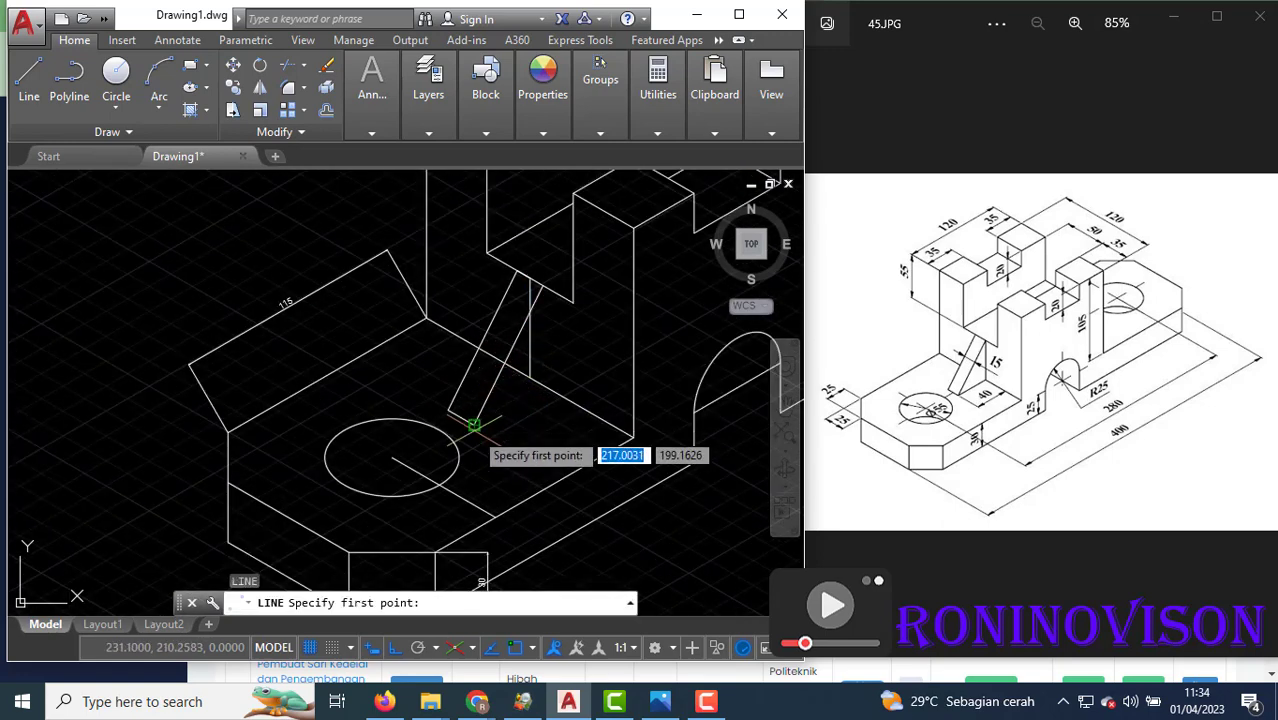
left_click(473, 426)
left_click(530, 378)
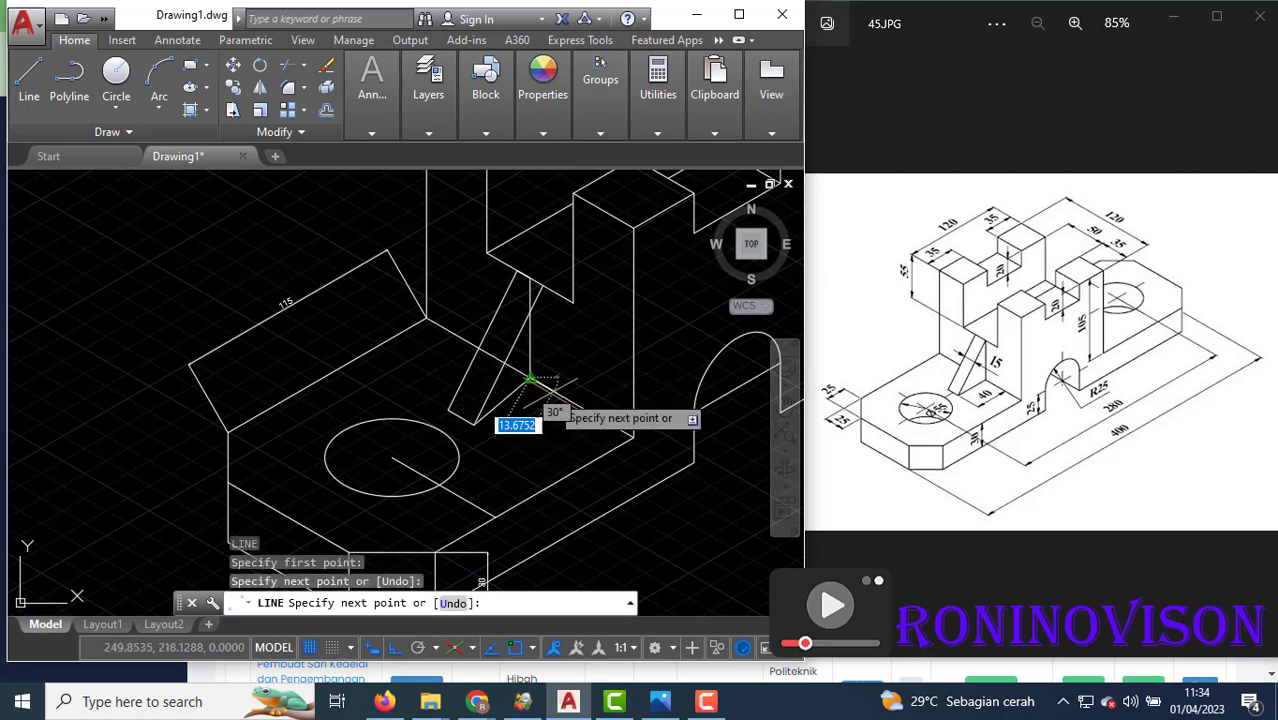
key("ctrl+x")
key("Escape")
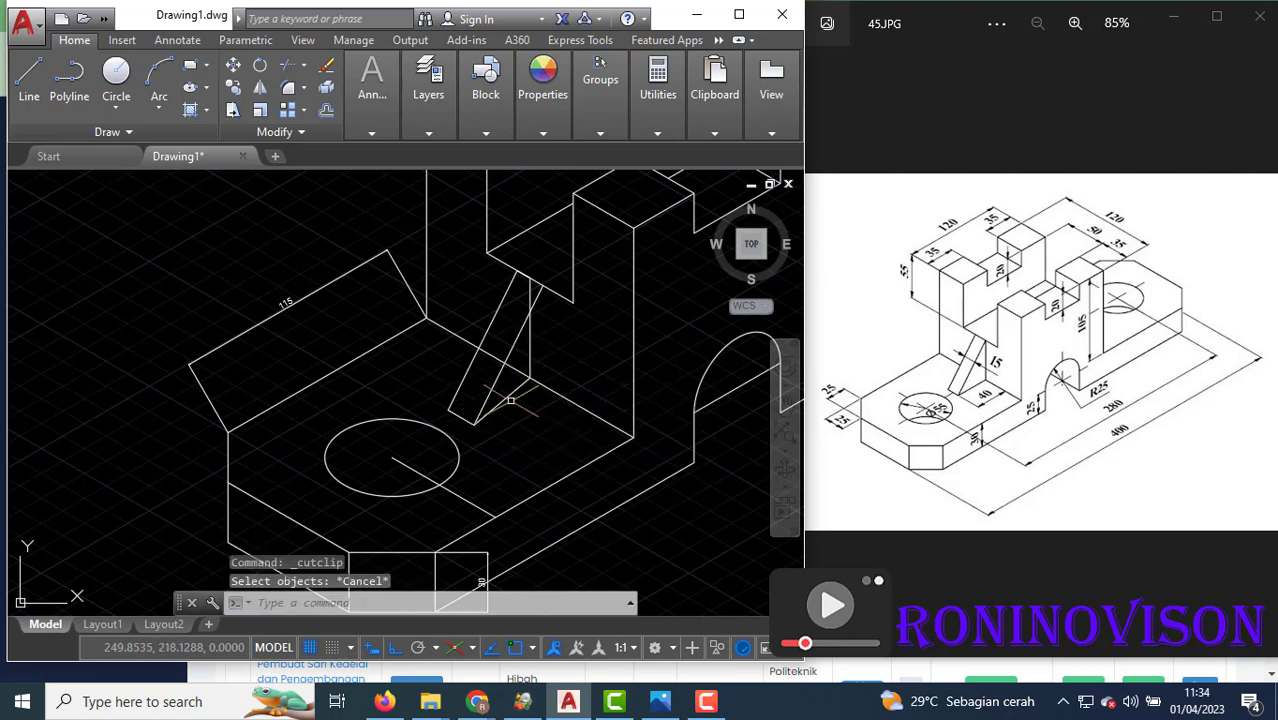
key("ctrl+z")
key("Escape")
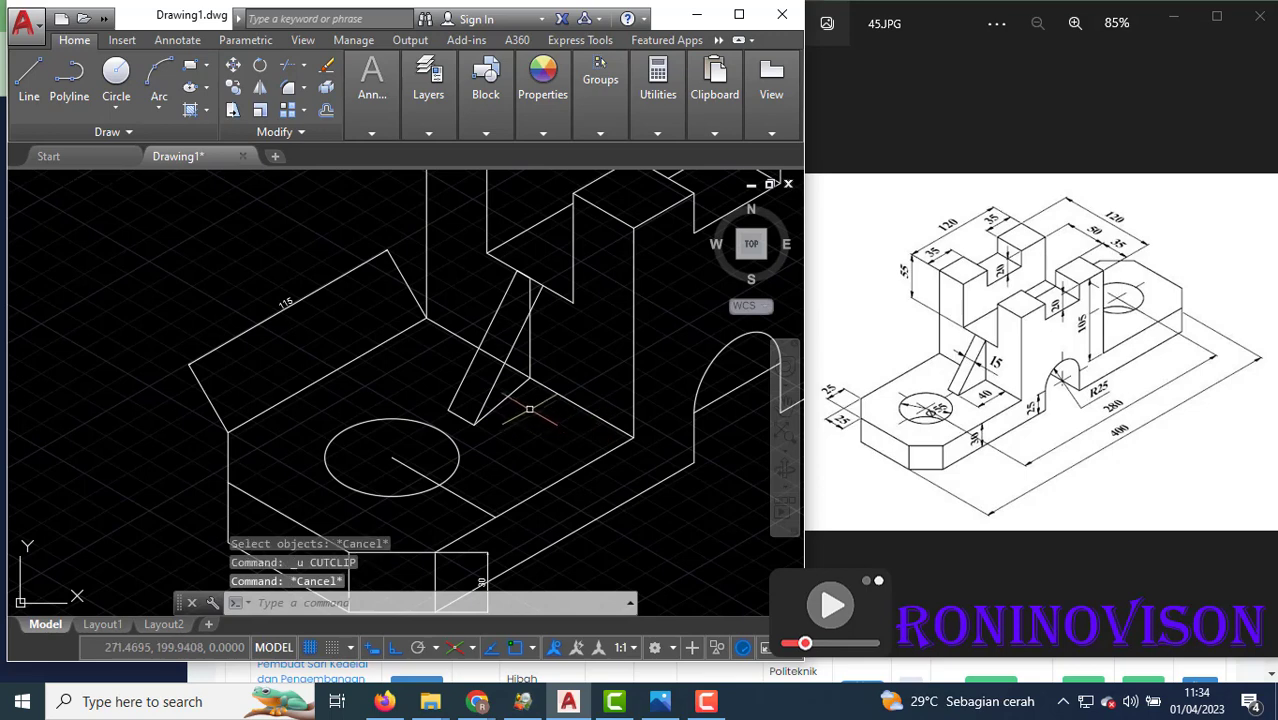
Erase the stray line beside the rib, draw a line from its lower corner, and trim the excess.
left_click(522, 386)
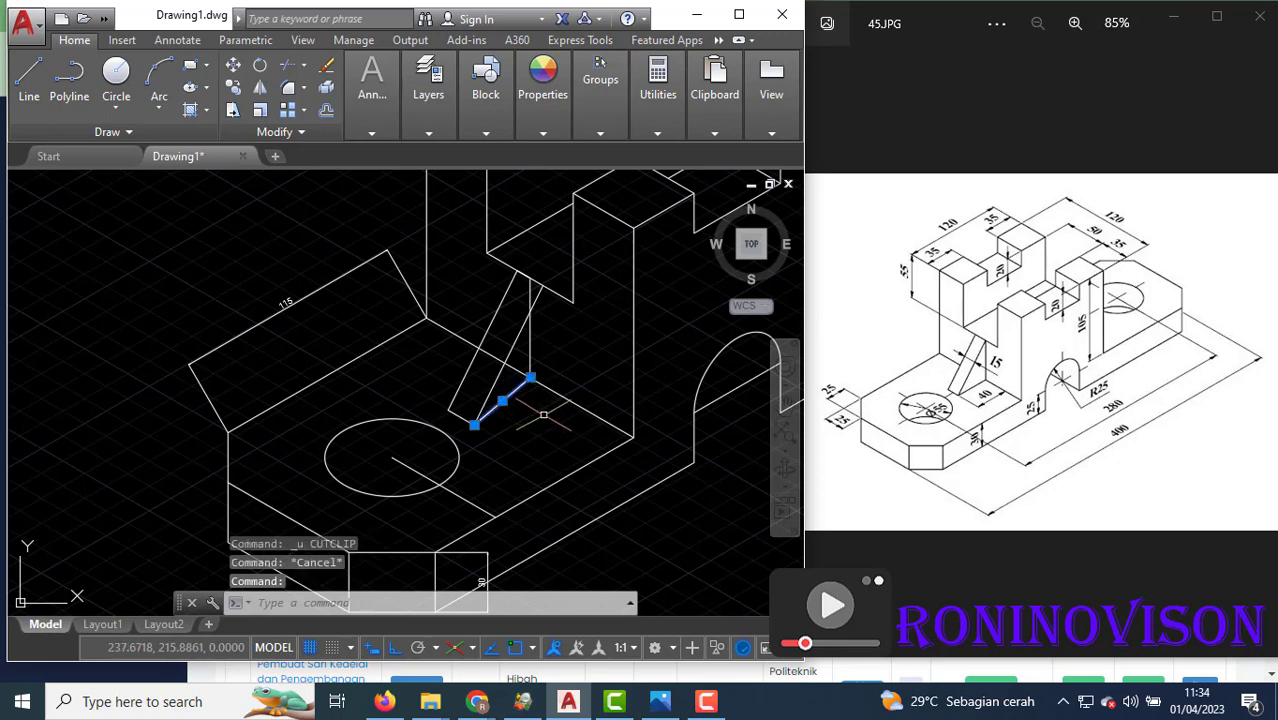
type("e")
key("Return")
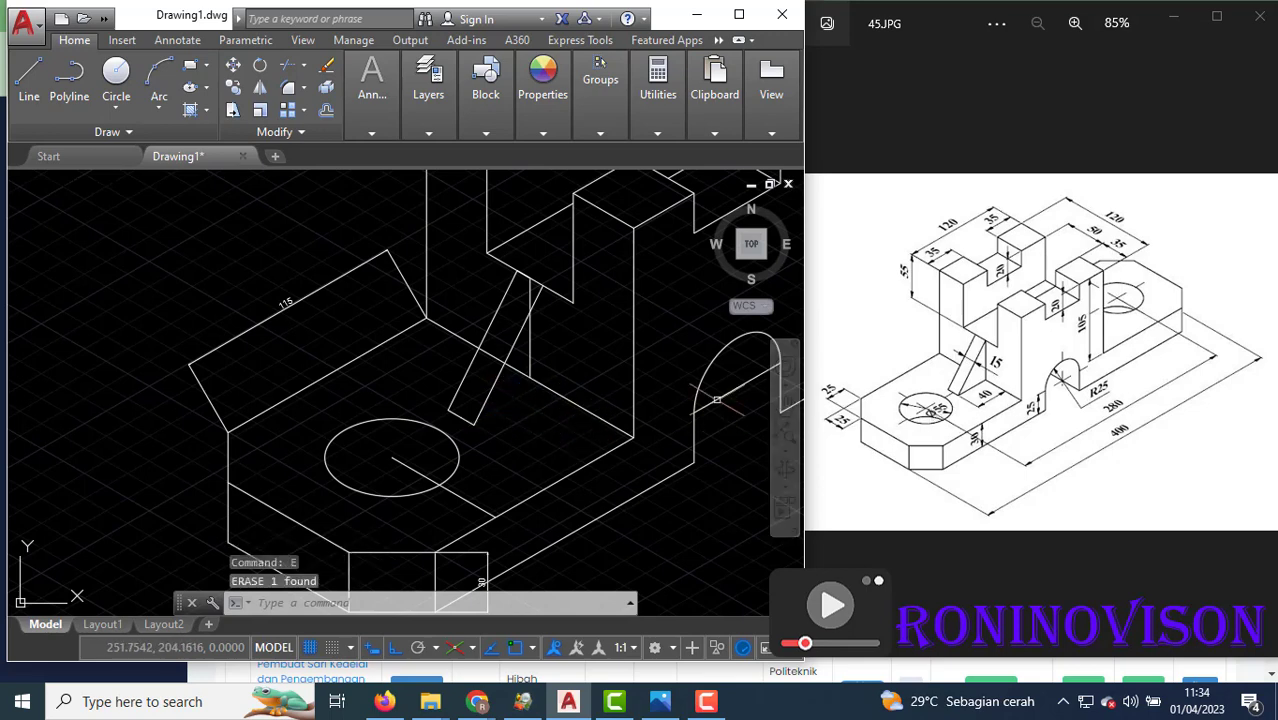
type("l")
key("Return")
left_click(475, 424)
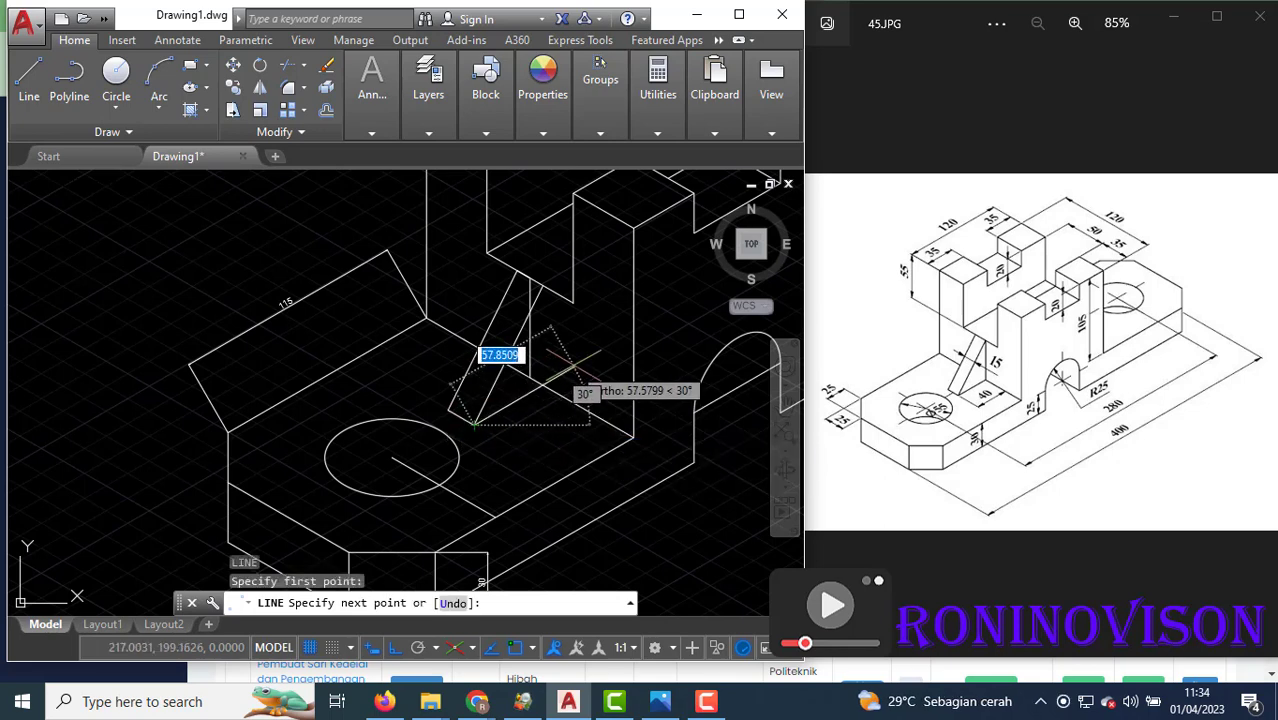
left_click(582, 361)
key("Escape")
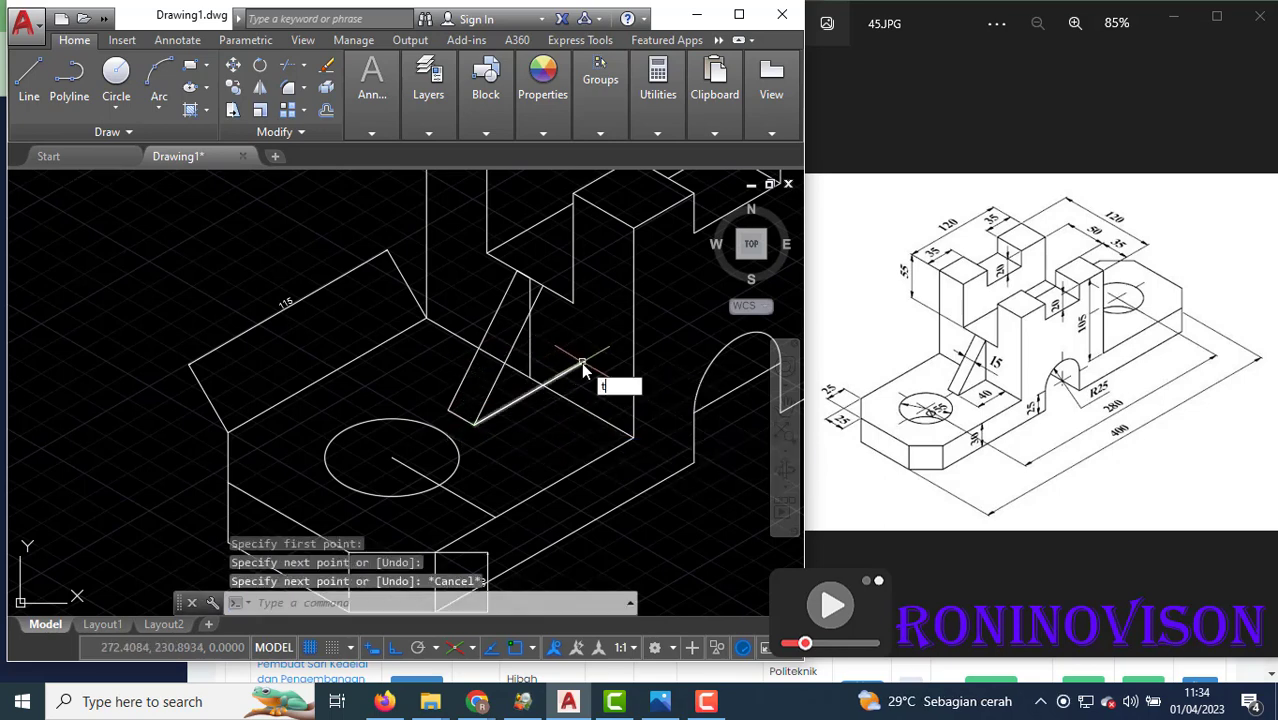
key("Return")
key("Return")
left_click(563, 371)
key("Escape")
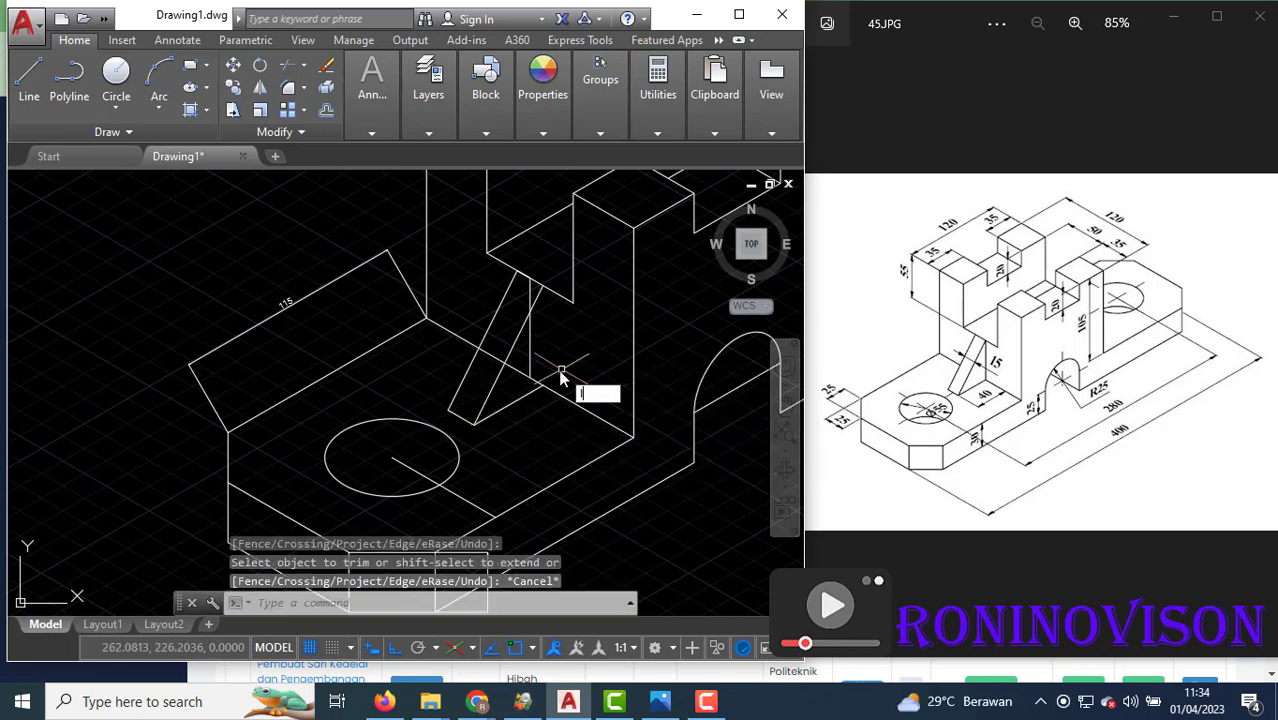
key("Return")
Replace the vertical line beside the rib with one from its lower end up to its top.
left_click(541, 384)
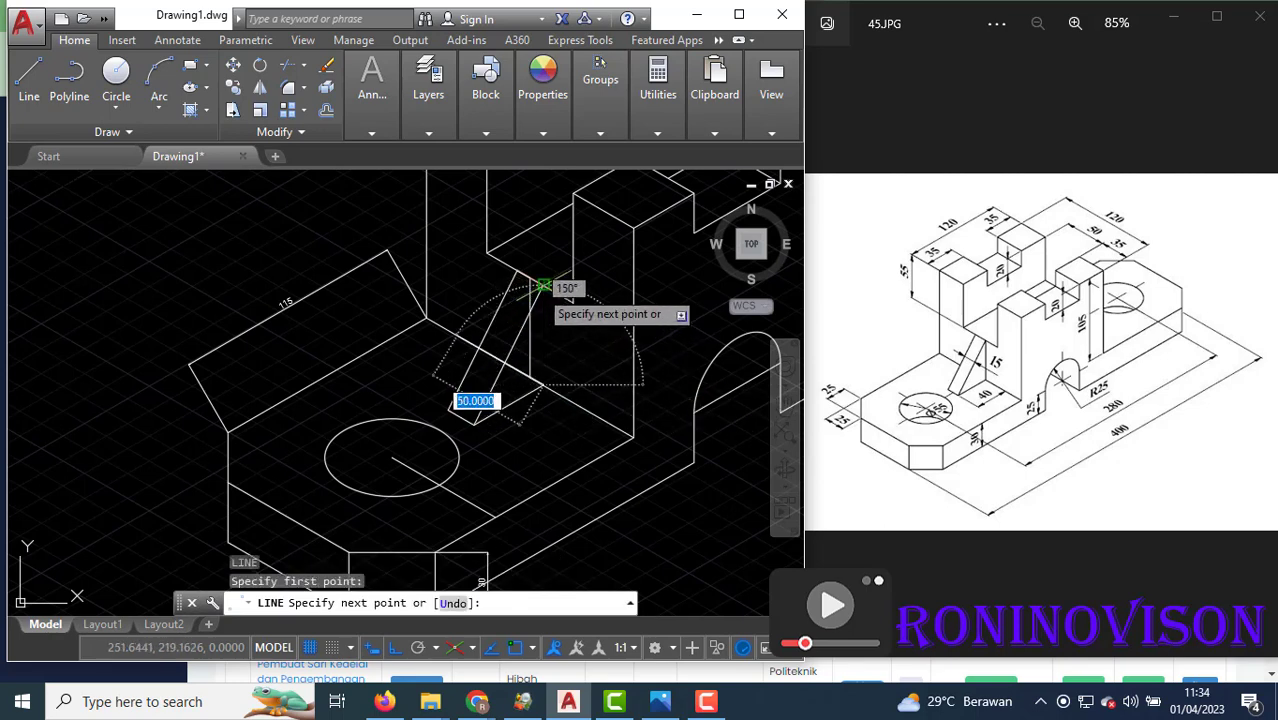
left_click(541, 287)
key("Escape")
left_click(529, 297)
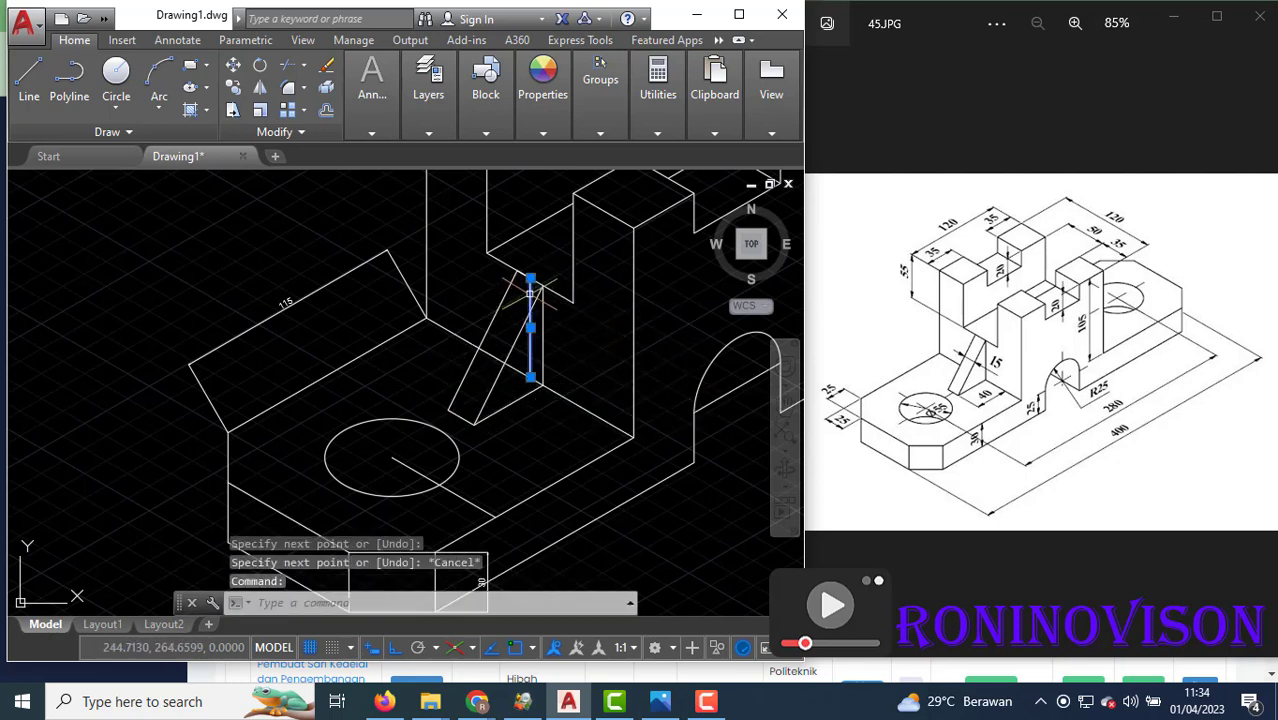
type("e")
key("Return")
Trim the leftover segment at the rib and zoom in and out to check the cleanup.
scroll(514, 401, "down", 2)
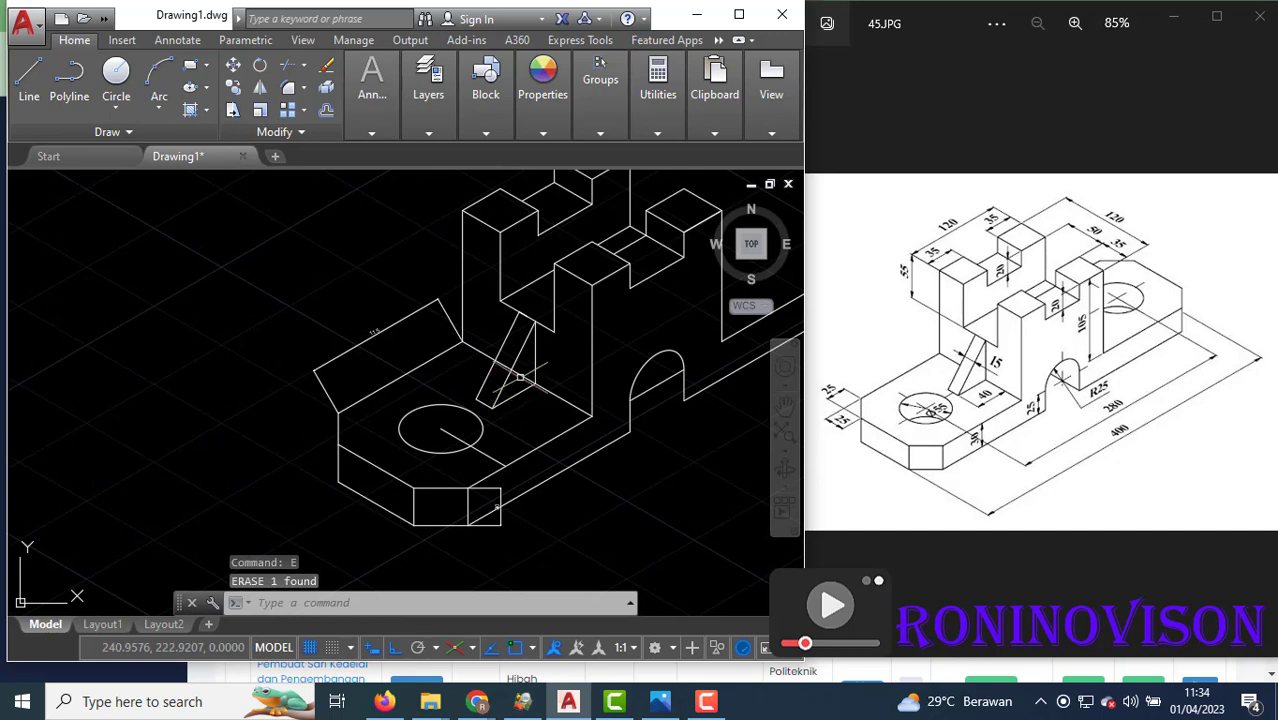
type("tr")
key("Return")
key("Return")
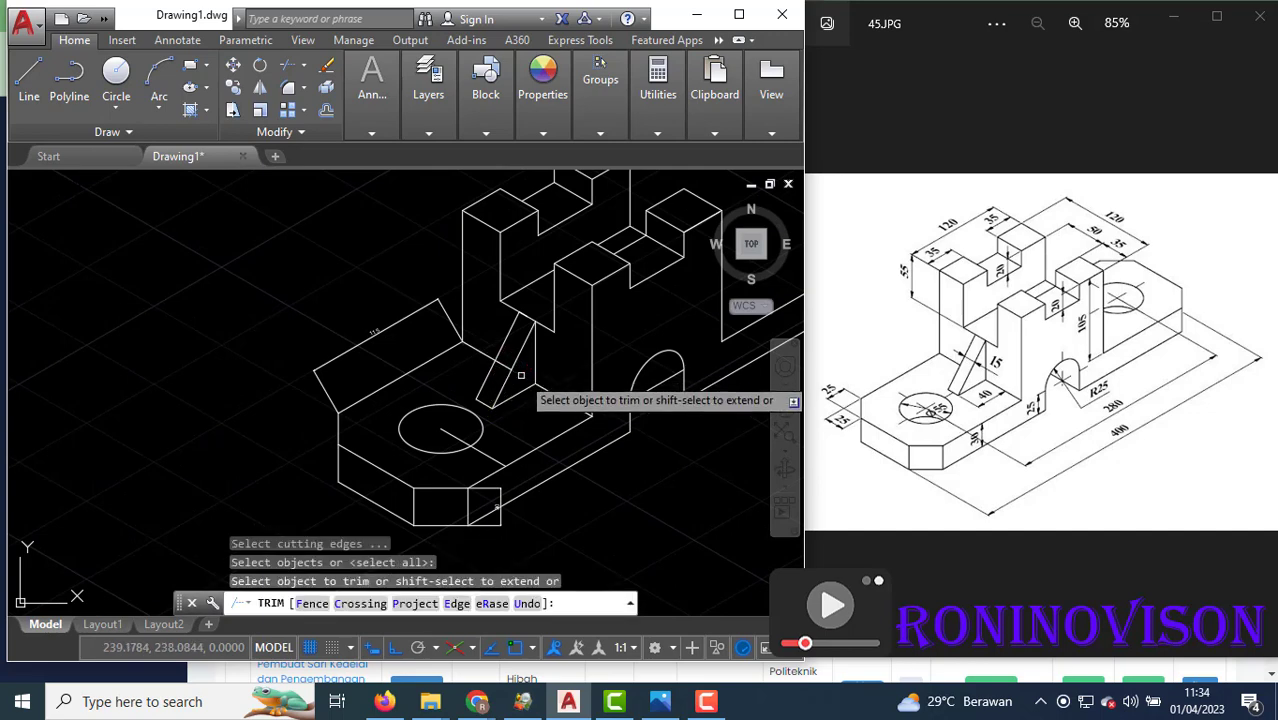
left_click(520, 378)
key("Escape")
scroll(442, 383, "down", 3)
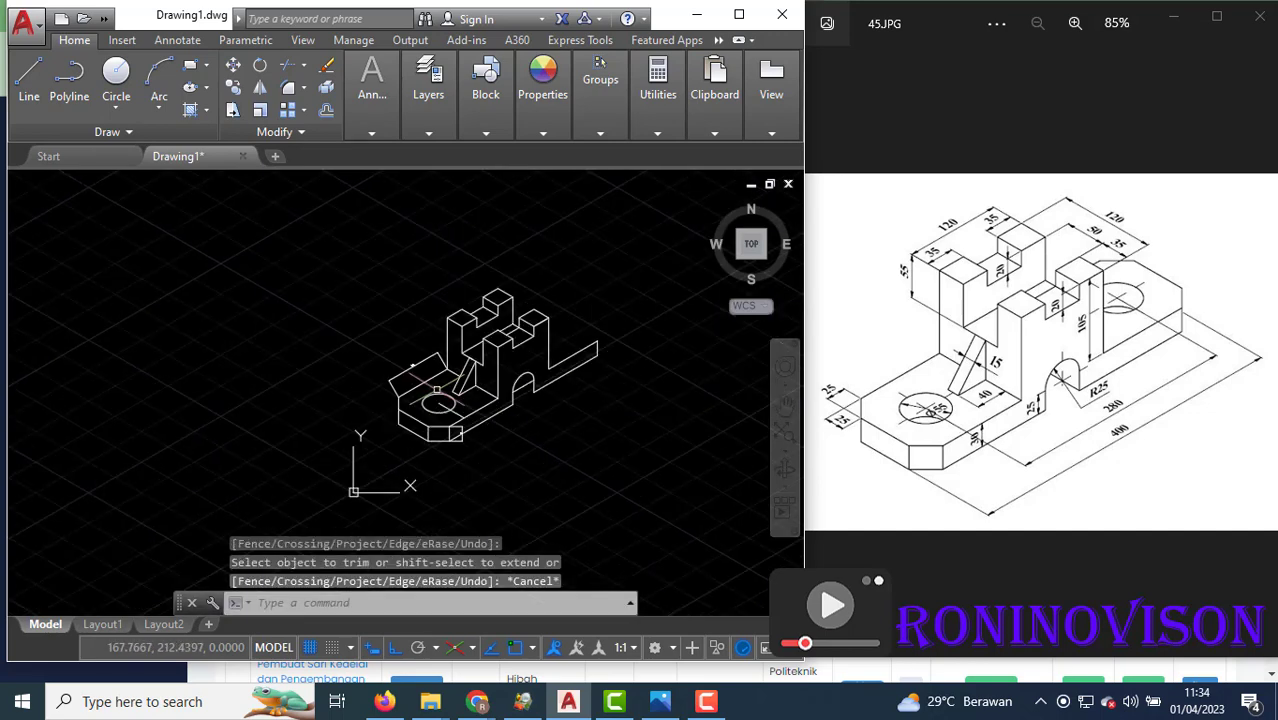
scroll(453, 376, "up", 3)
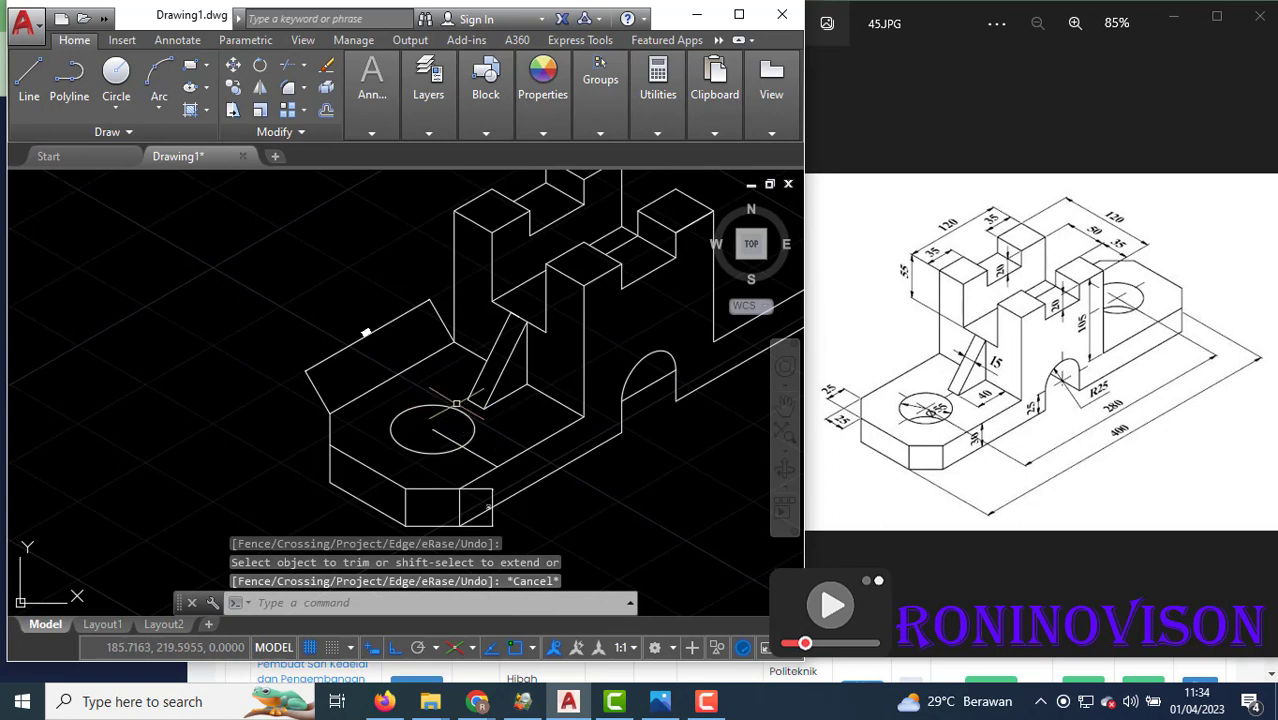
scroll(400, 345, "up", 2)
scroll(300, 440, "down", 4)
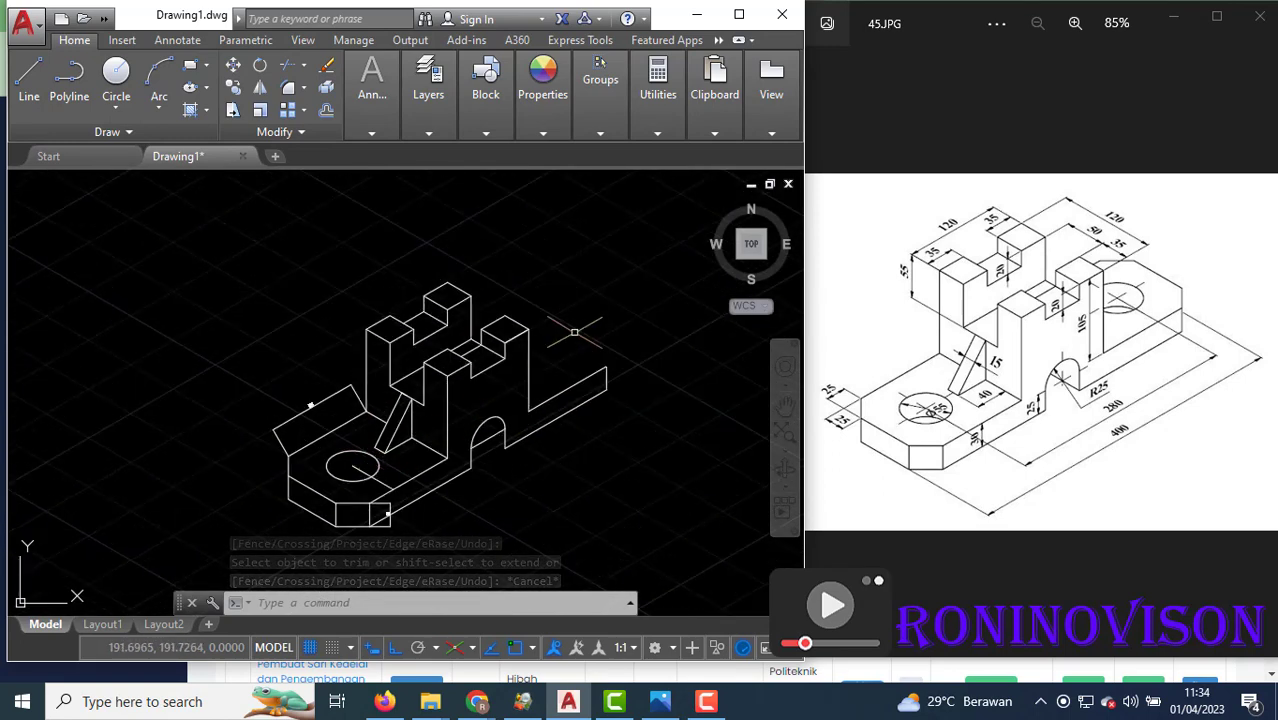
scroll(586, 322, "up", 2)
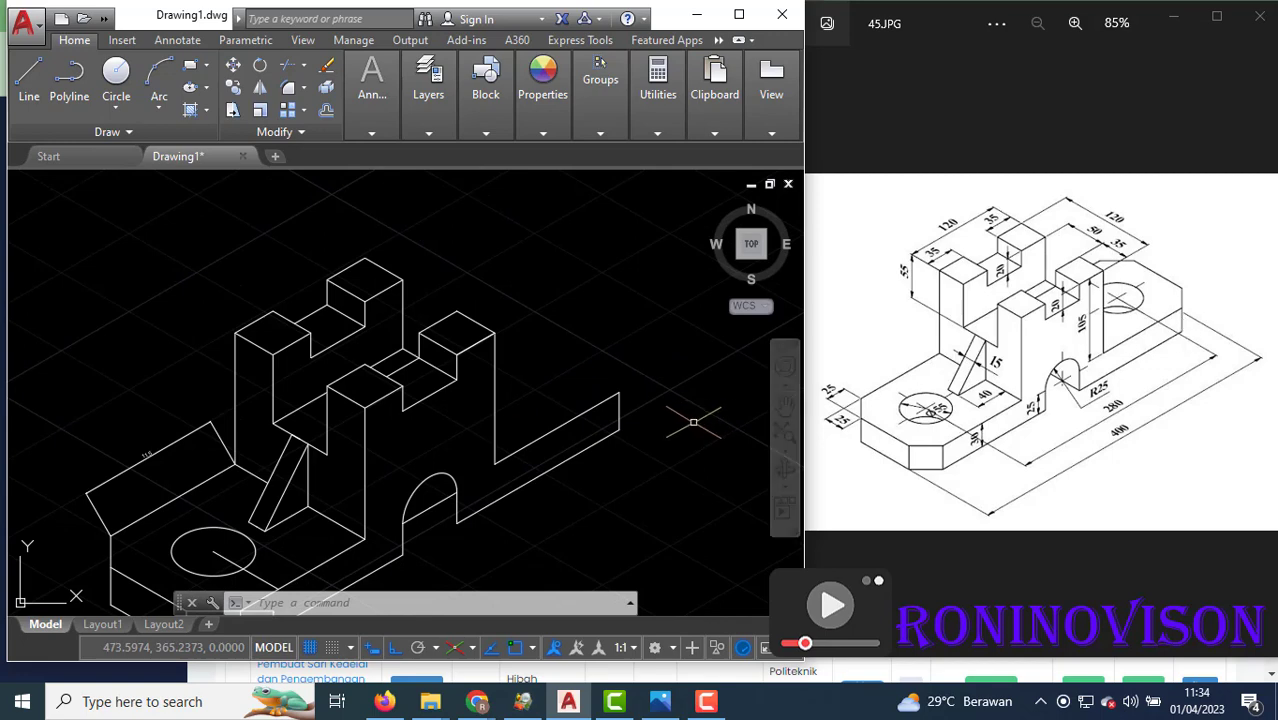
Draw a 30-unit vertical edge up from the base's right end corner on the right isoplane.
type("l")
key("Return")
left_click(619, 392)
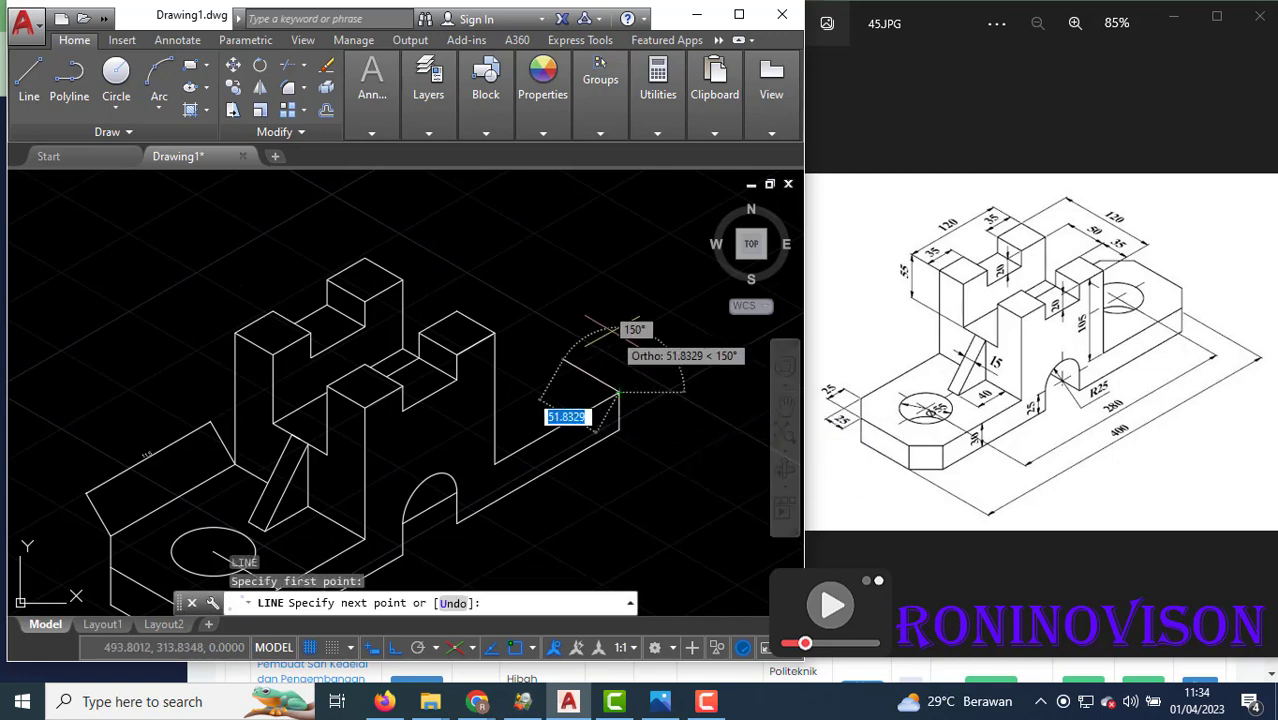
key("F5")
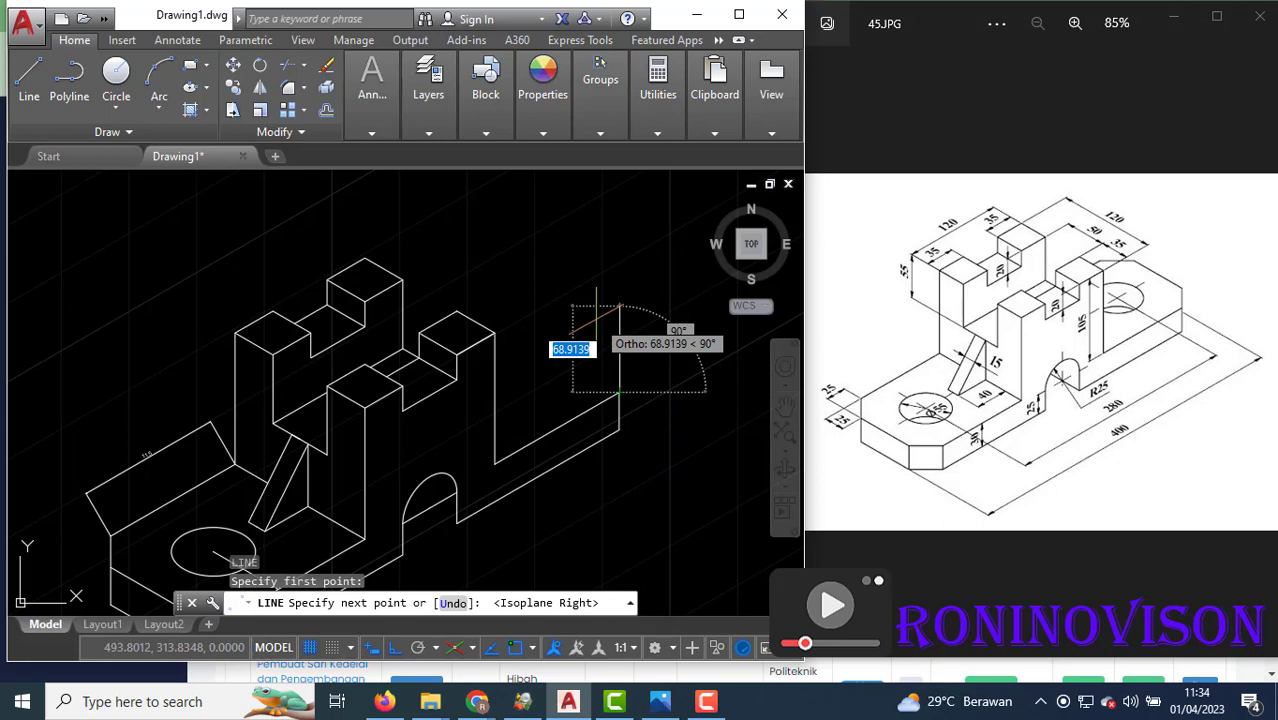
key("Return")
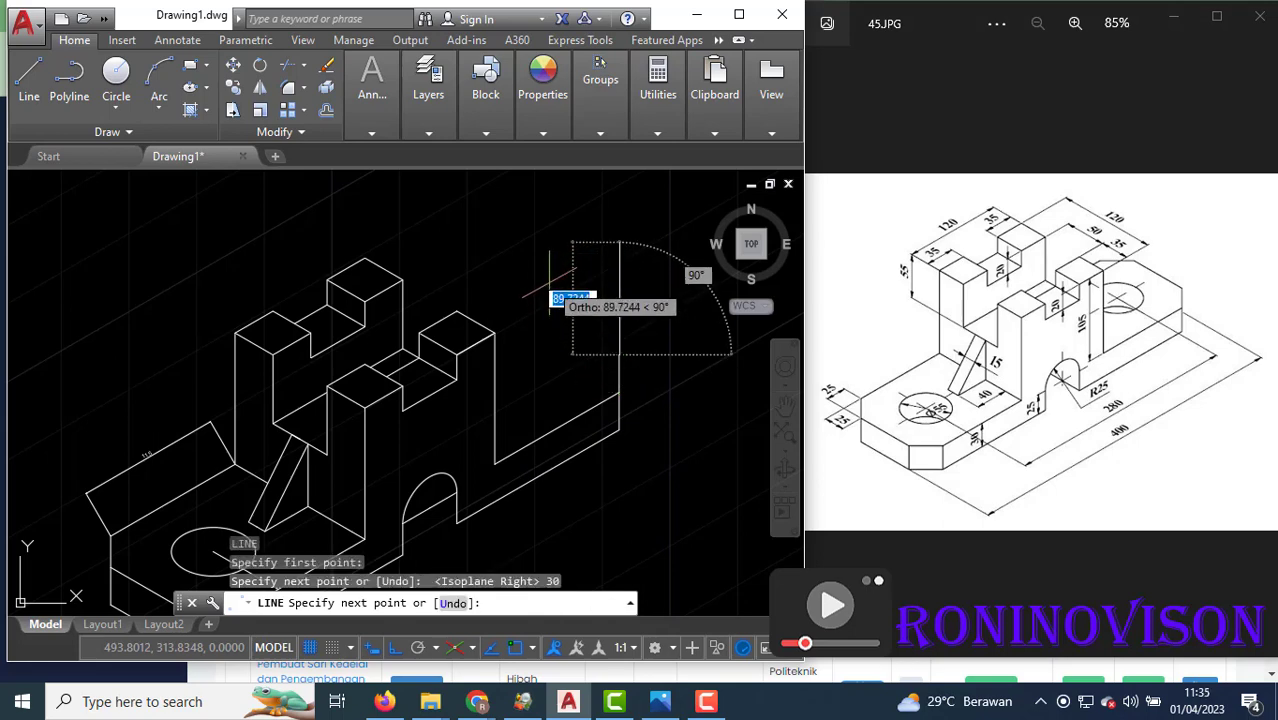
key("Escape")
Copy the angled front-corner edge to the far right corner.
scroll(385, 448, "down", 4)
scroll(431, 441, "up", 2)
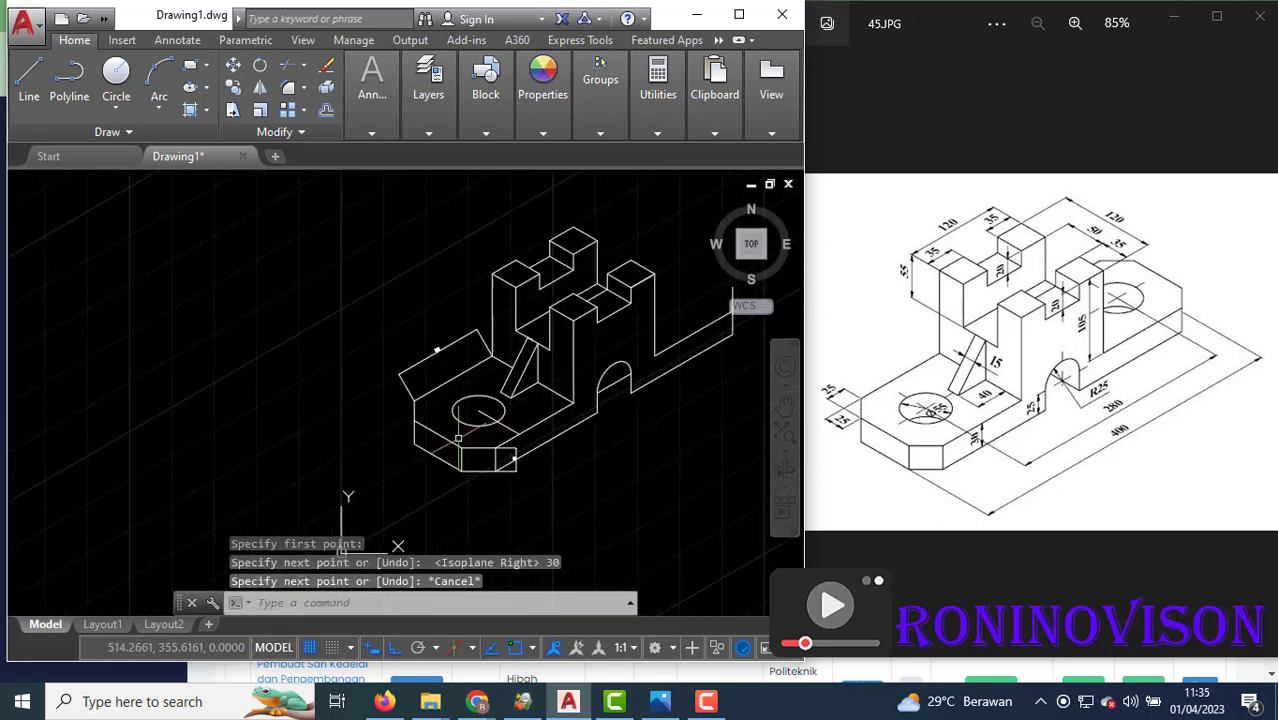
scroll(431, 441, "up", 3)
left_click(431, 441)
left_click(419, 421)
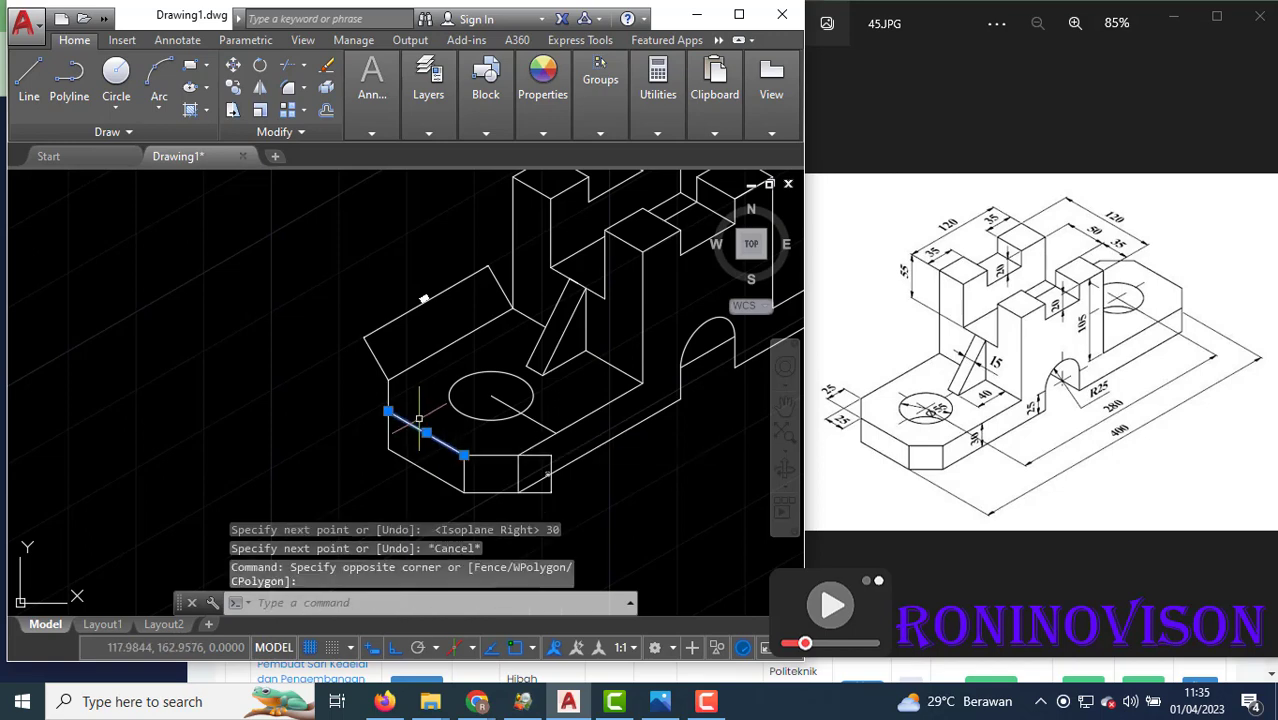
type("co")
key("Return")
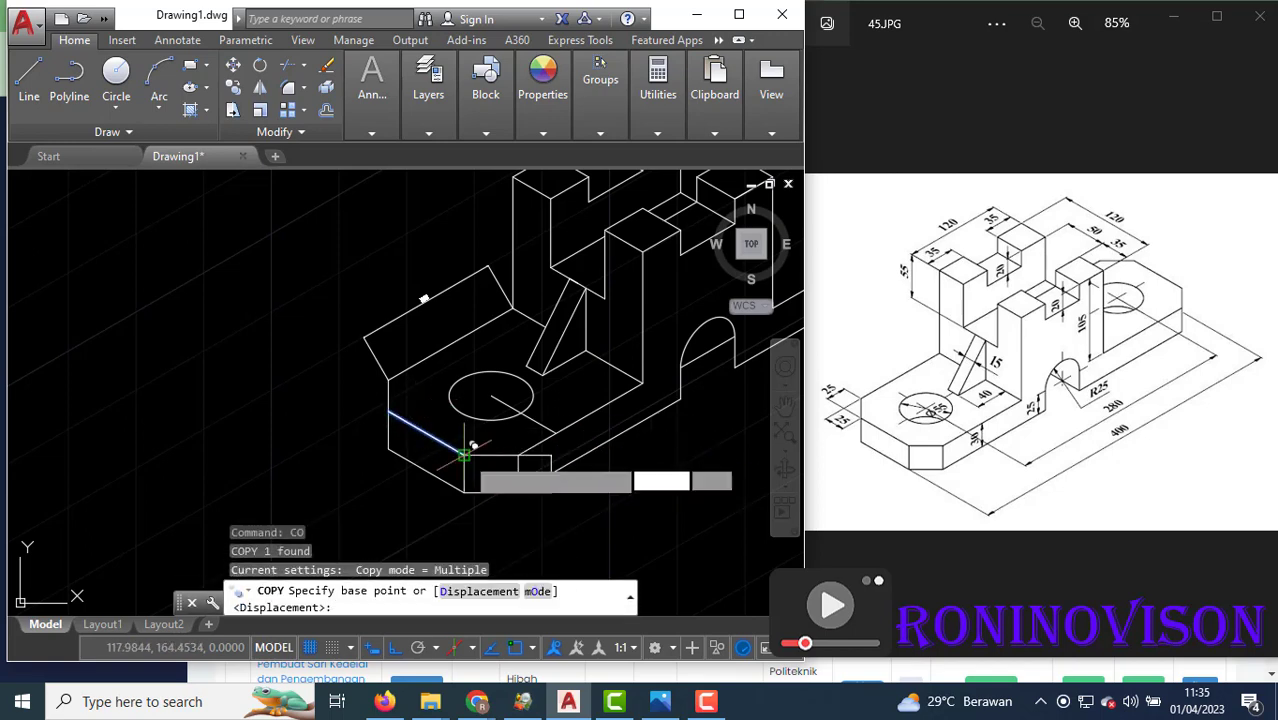
left_click(465, 455)
scroll(300, 456, "down", 4)
scroll(550, 380, "up", 6)
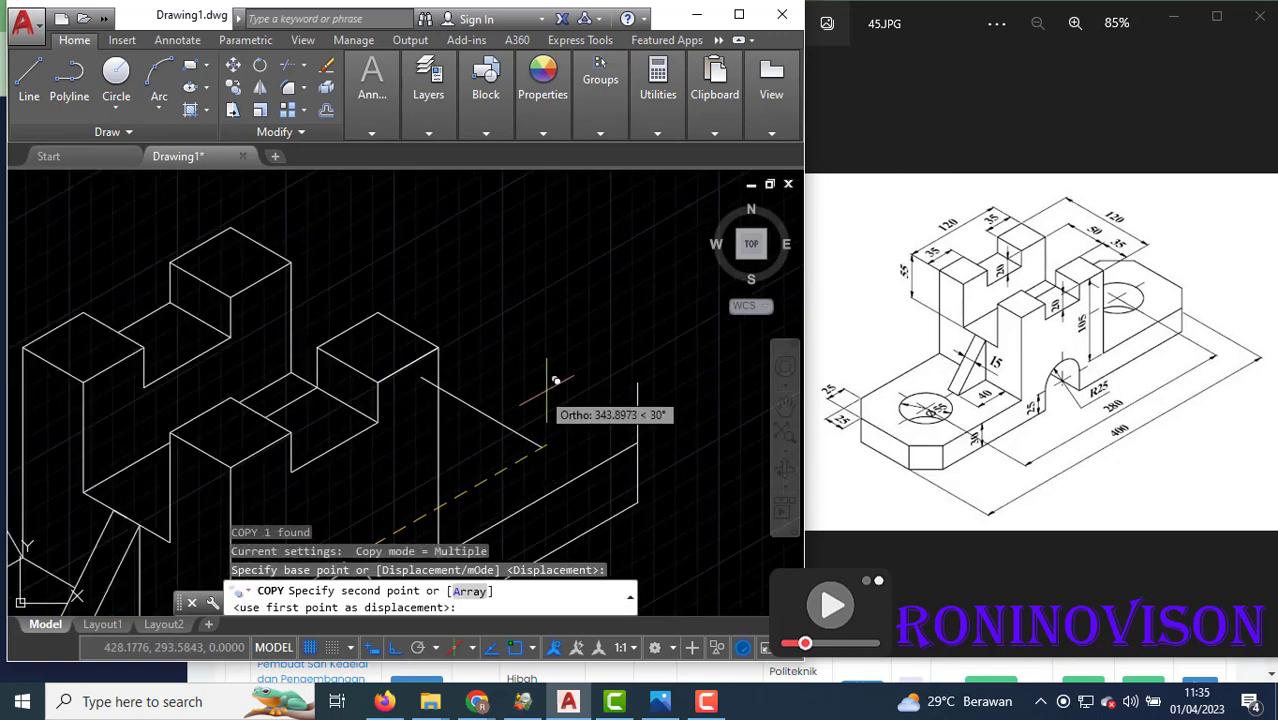
left_click(638, 381)
key("Escape")
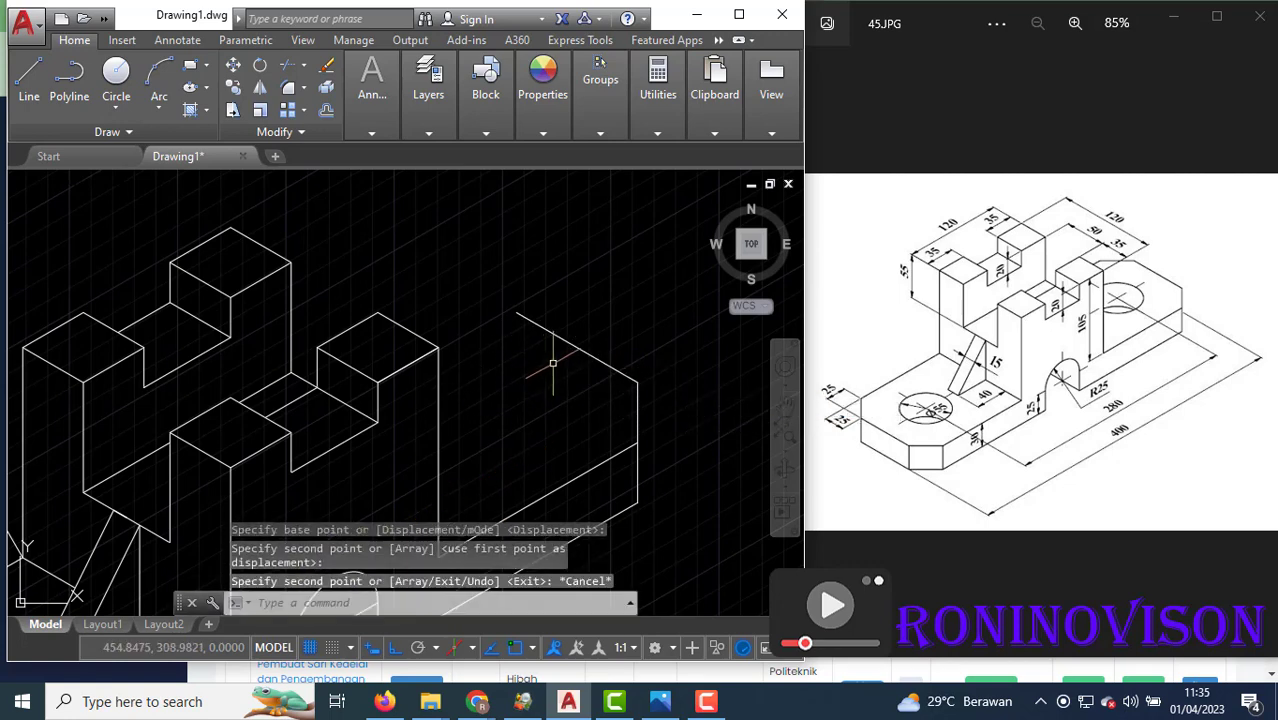
Start a new line at the copied edge's upper end, cycling back to the right isoplane.
scroll(594, 344, "down", 2)
scroll(598, 352, "down", 1)
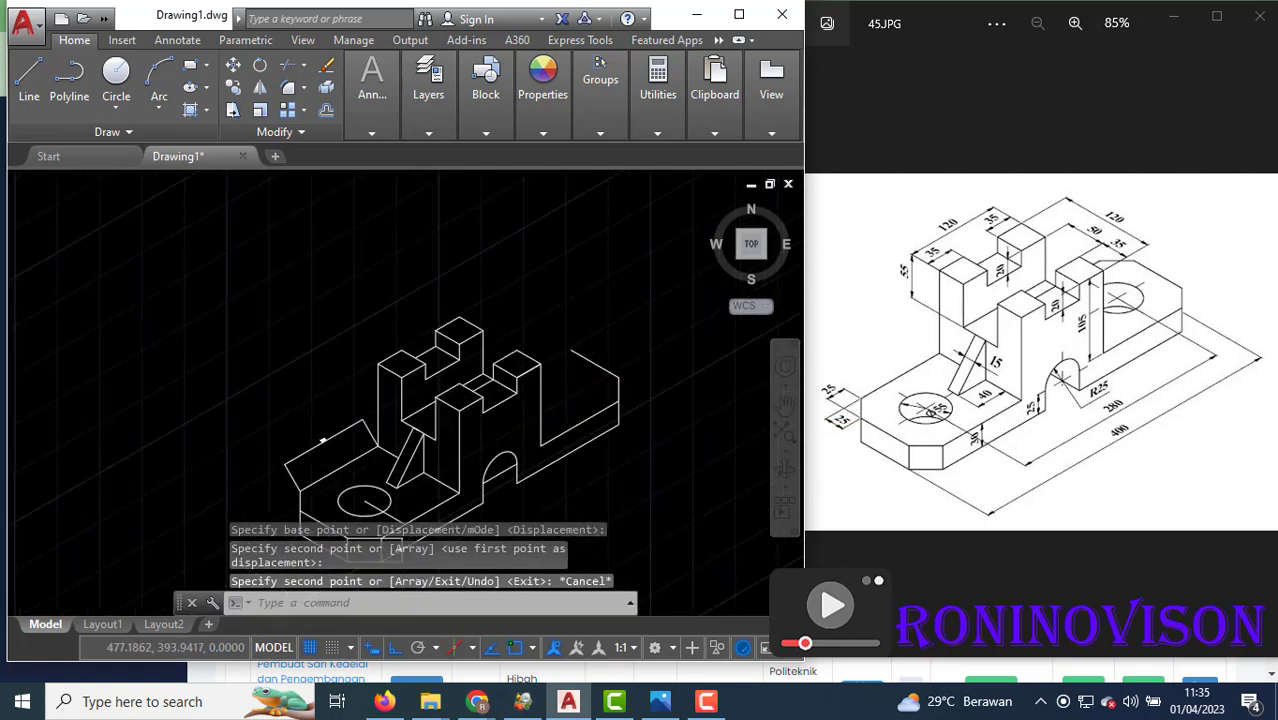
scroll(604, 341, "up", 2)
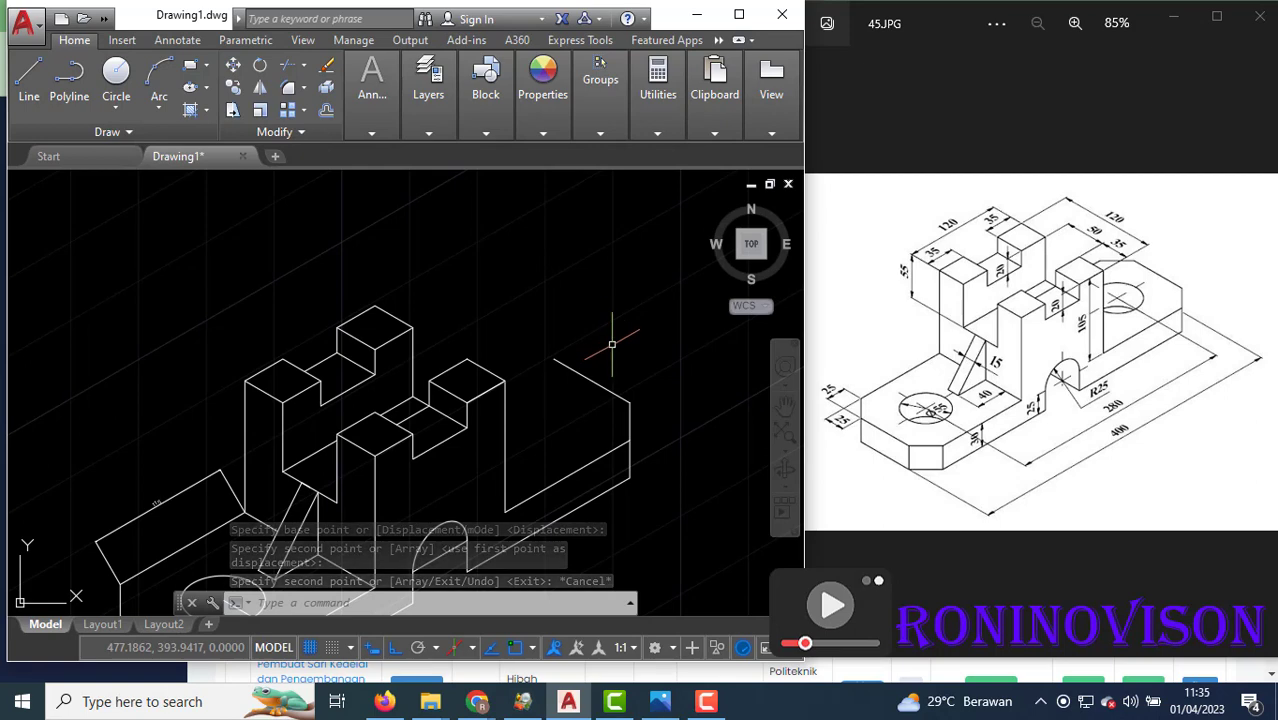
type("l")
key("Return")
scroll(626, 410, "up", 5)
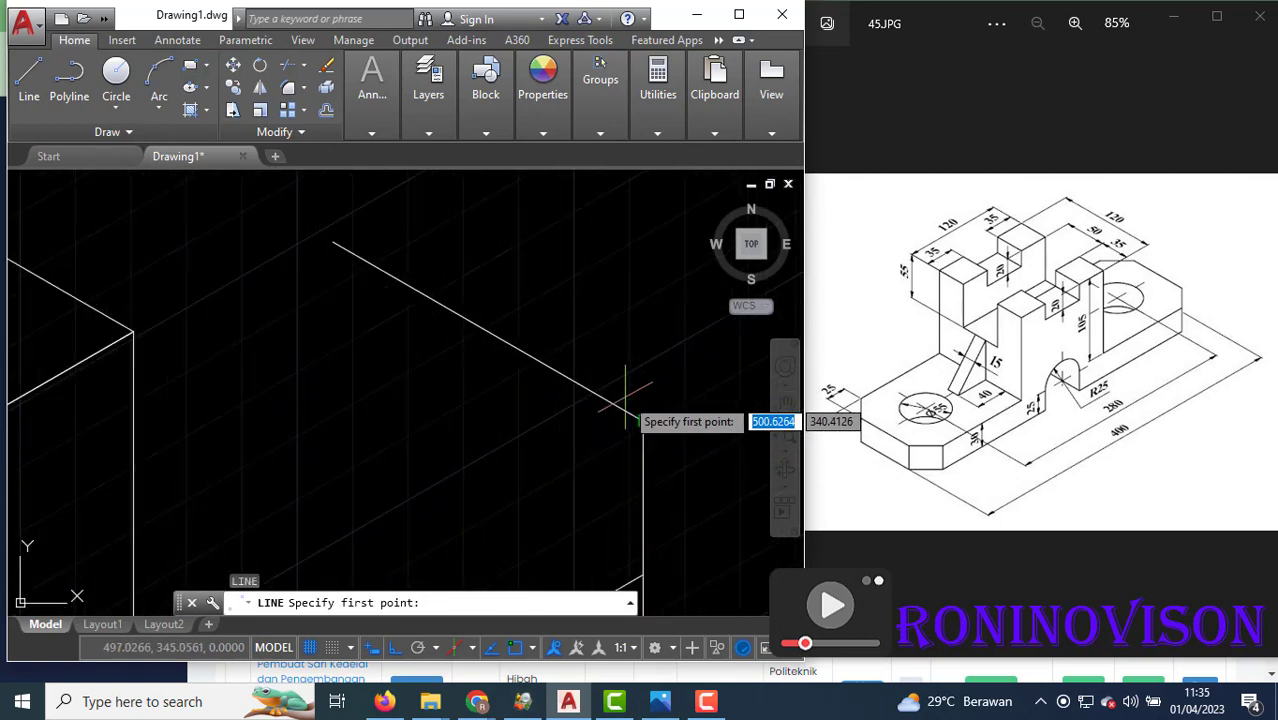
left_click(334, 243)
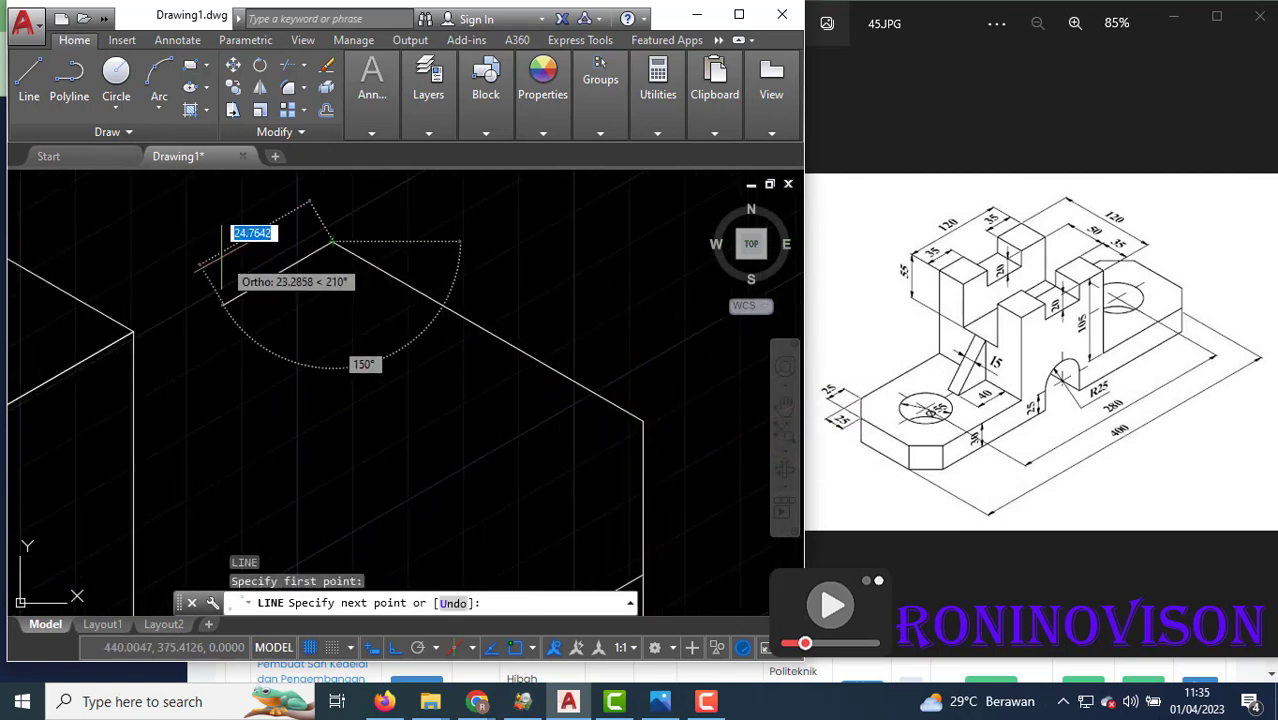
key("F5")
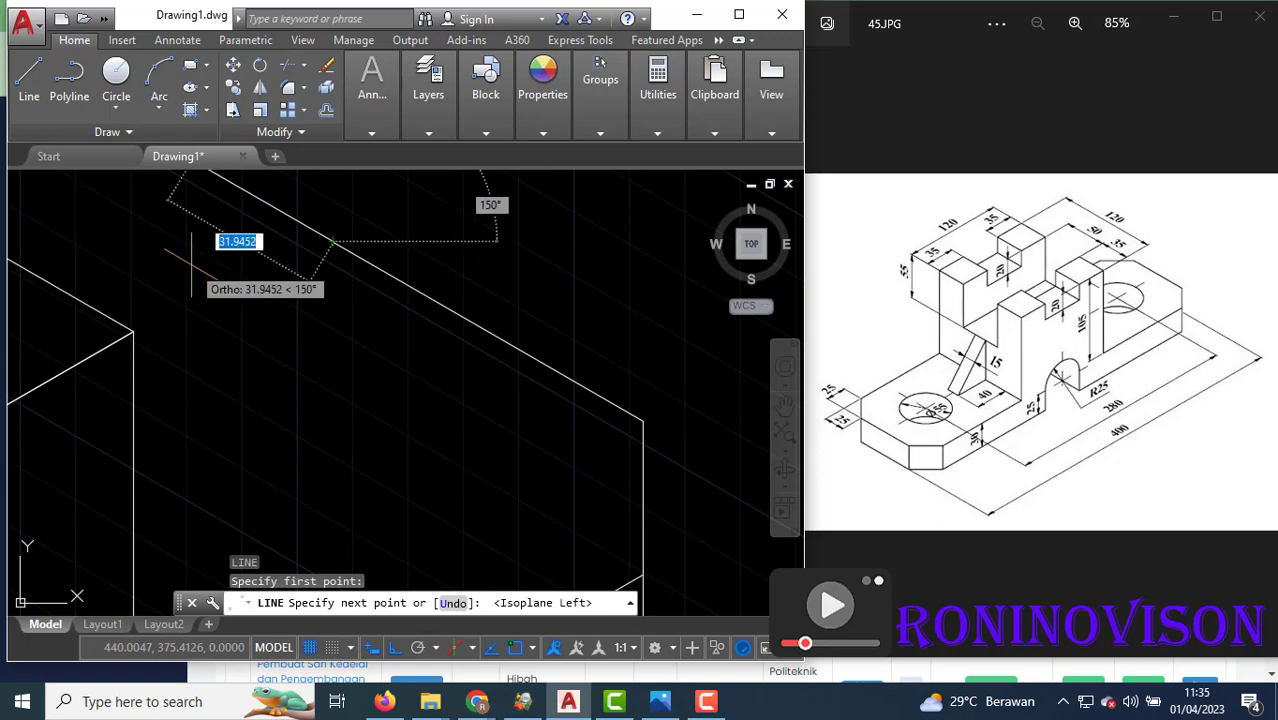
key("F5")
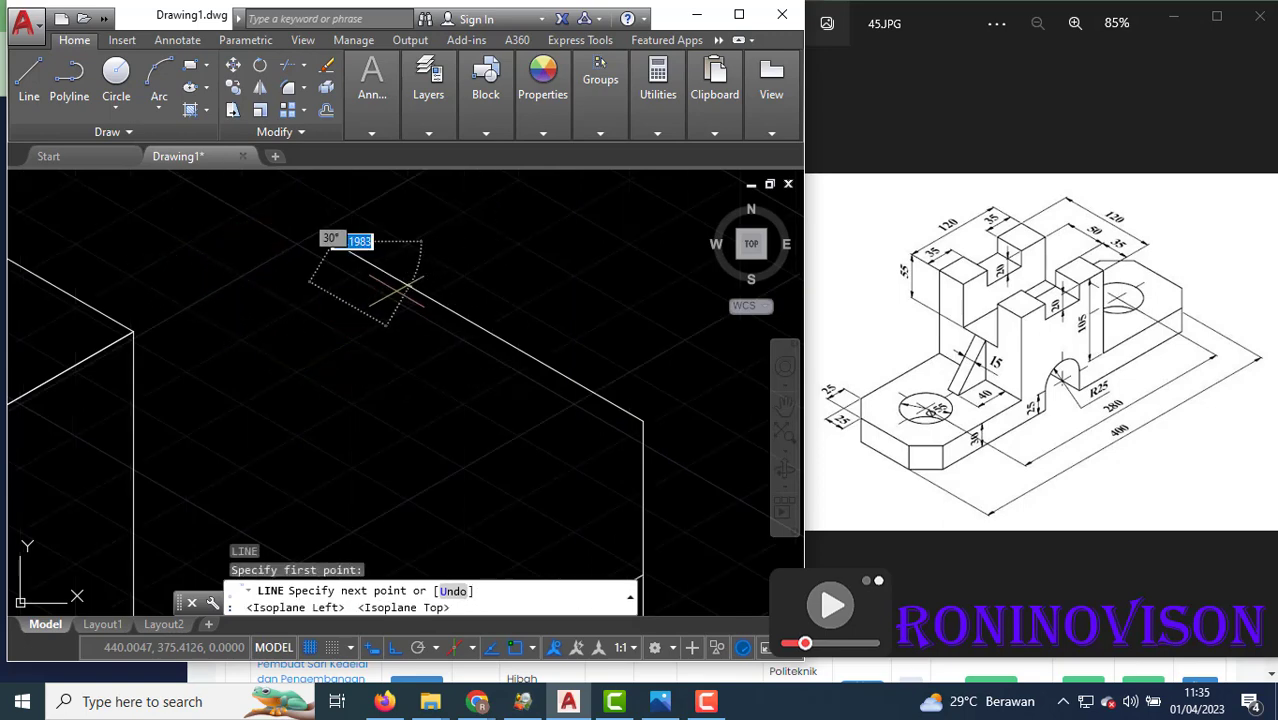
scroll(370, 270, "down", 3)
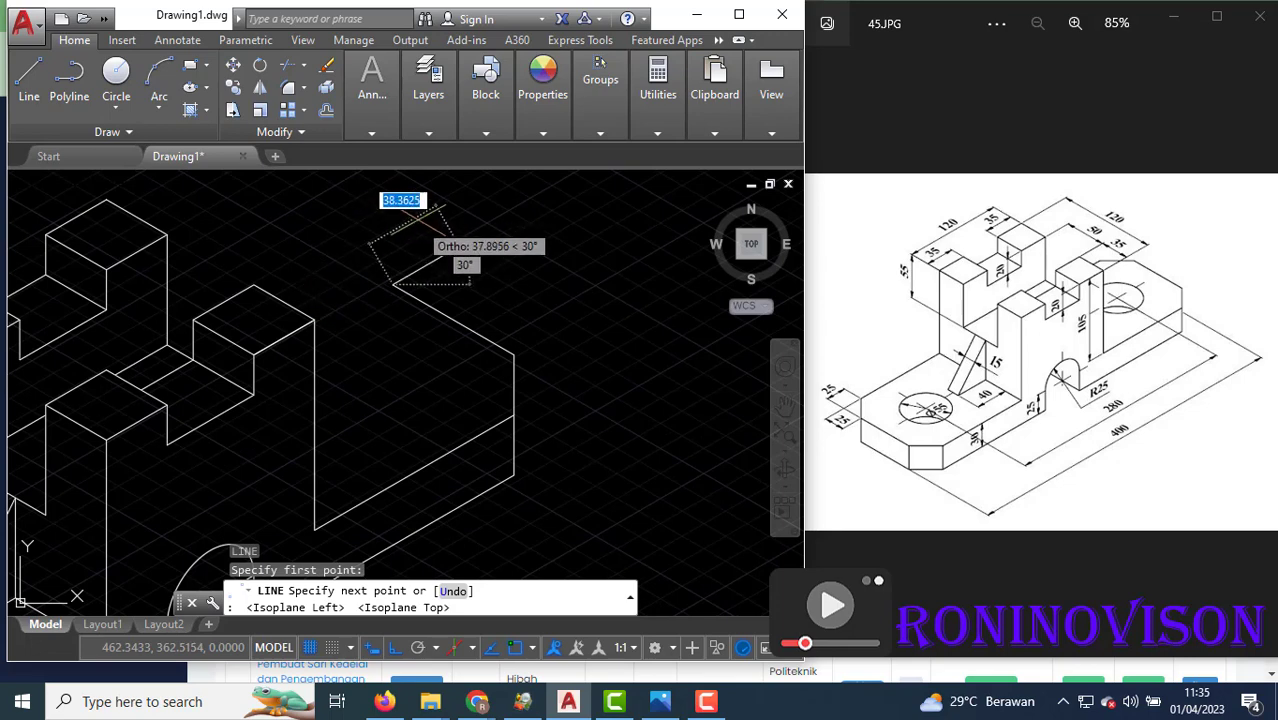
key("F5")
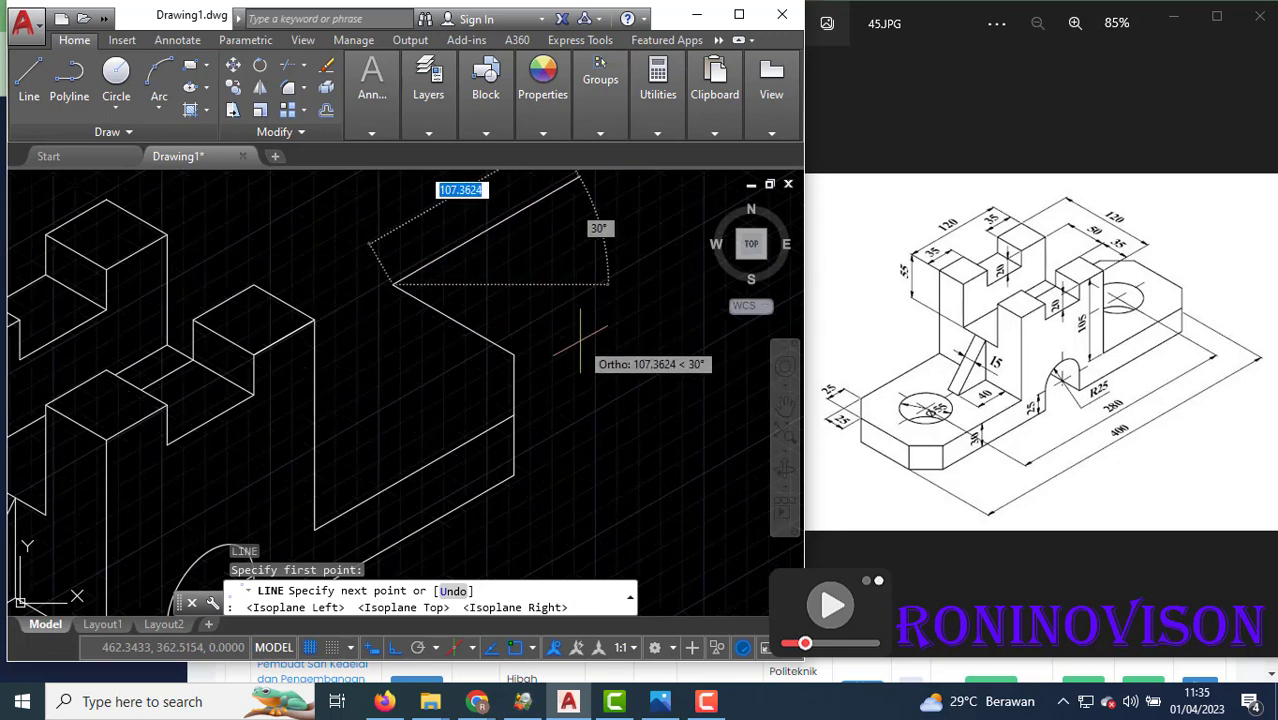
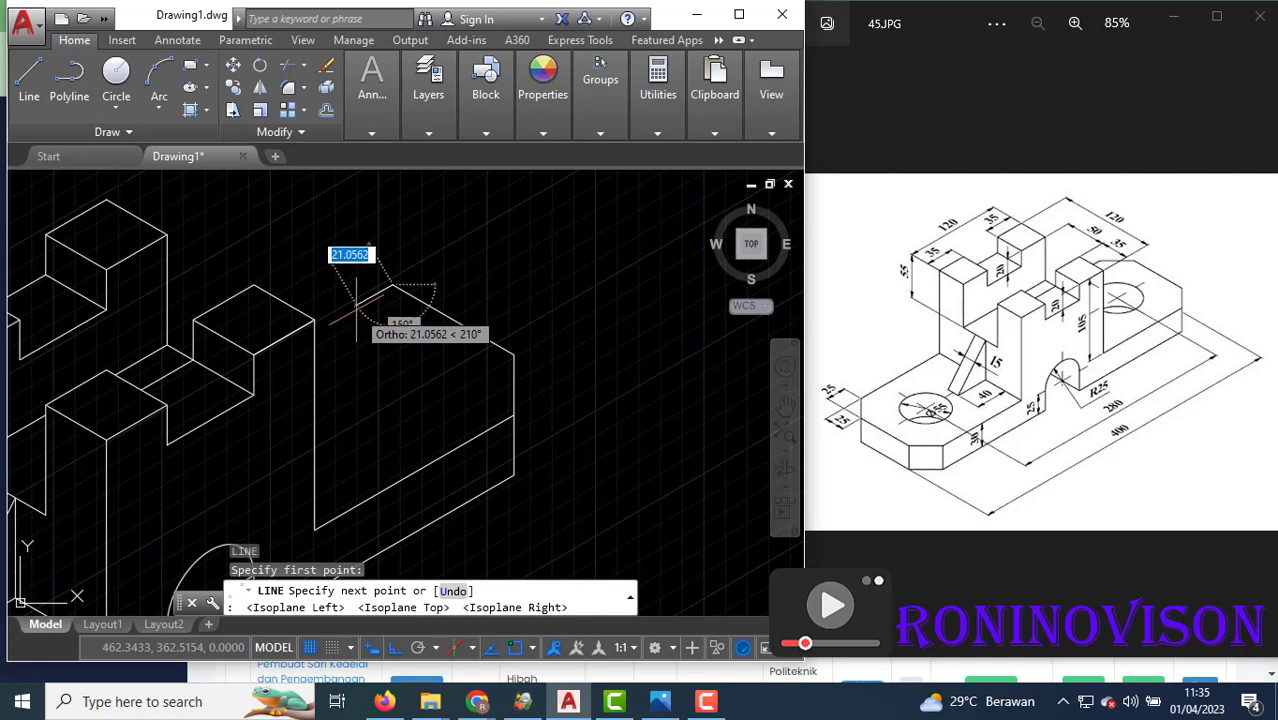
Draw 25-unit isometric segments at the block's upper corner, cycling to the top isoplane.
key("Return")
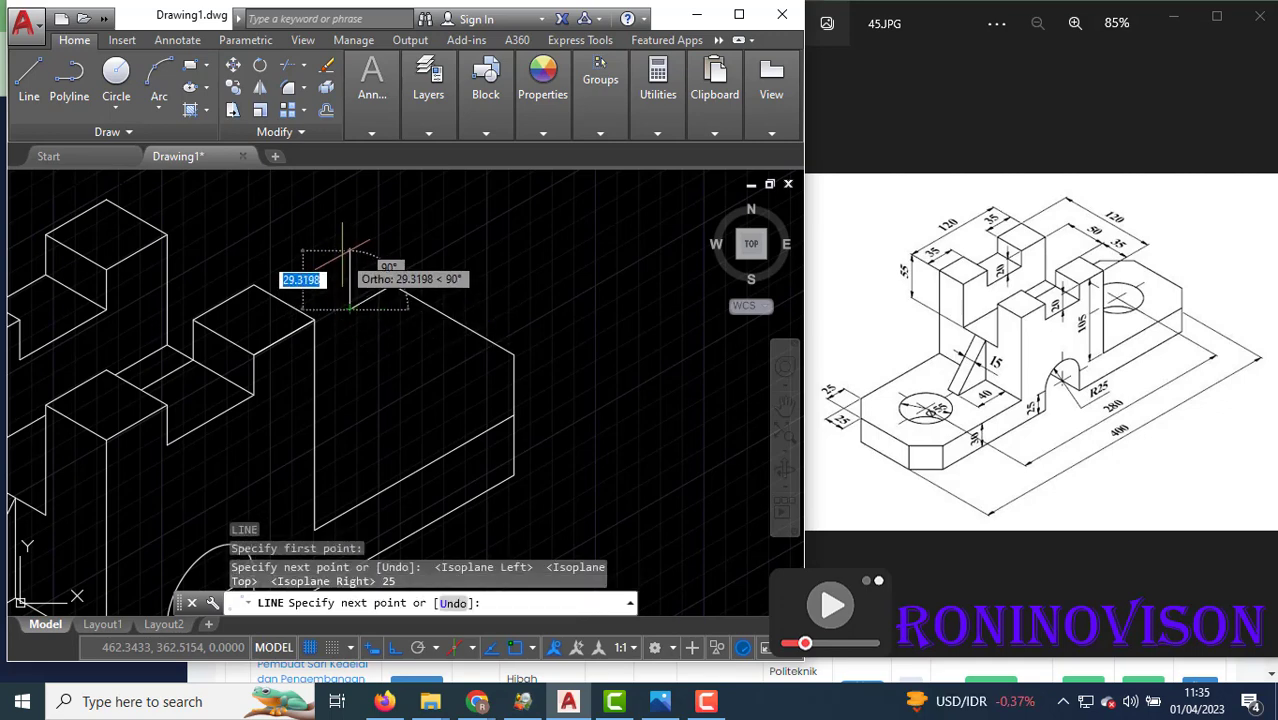
key("F5")
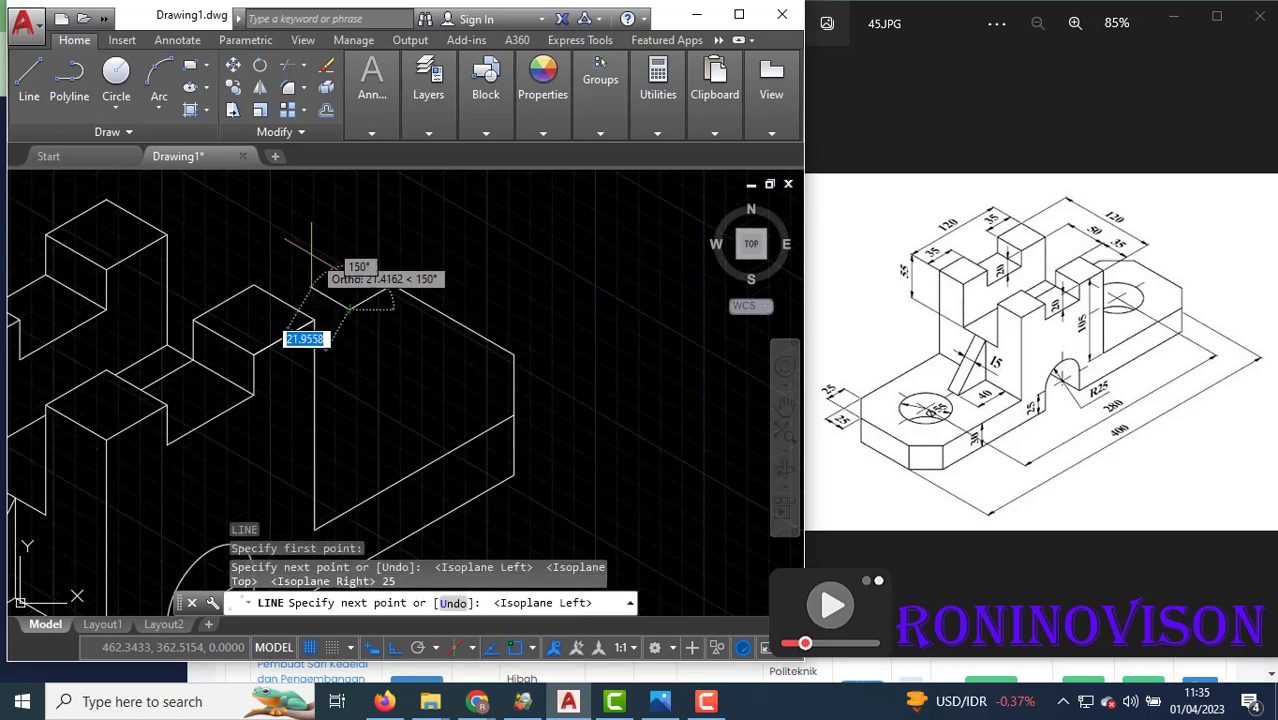
key("F5")
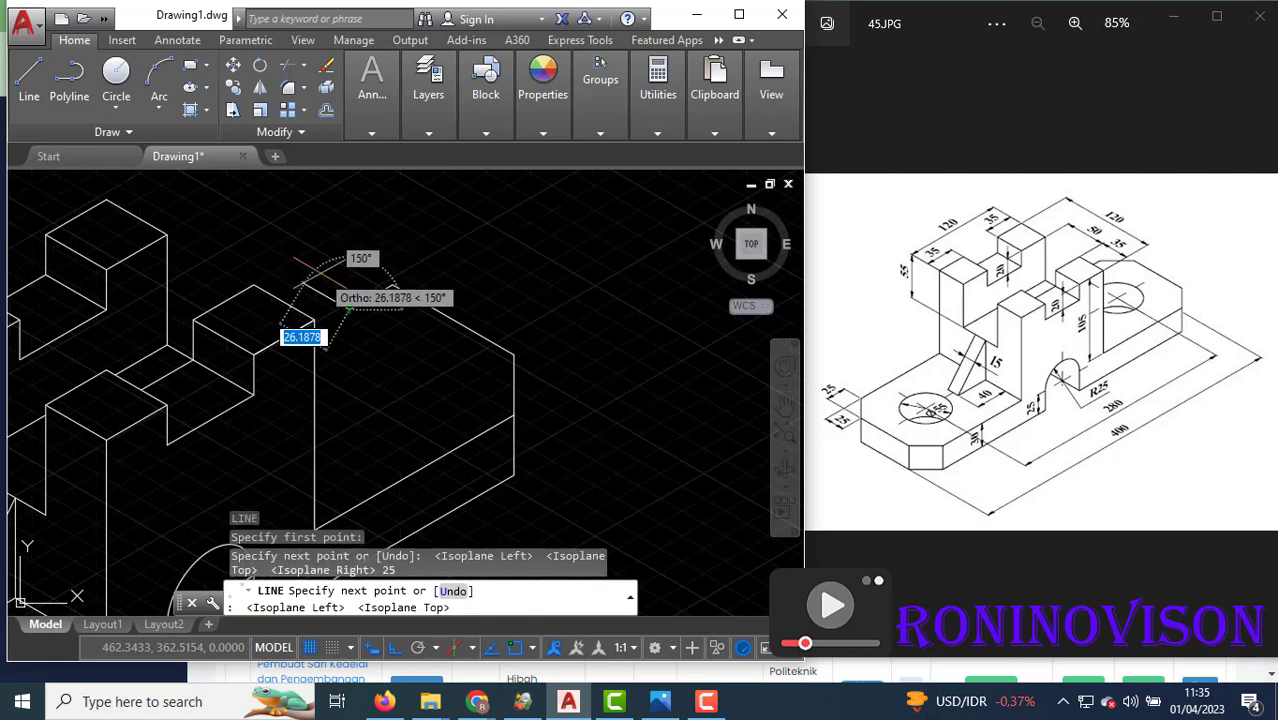
type("5")
key("Return")
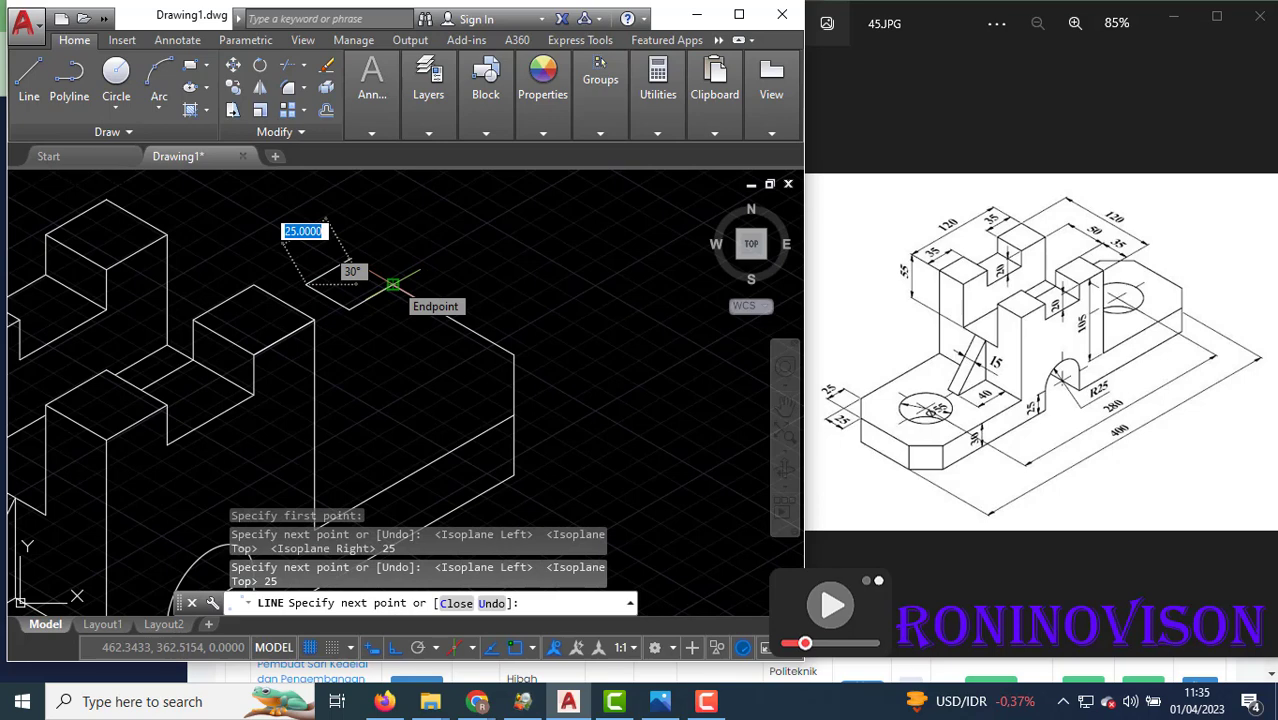
key("Escape")
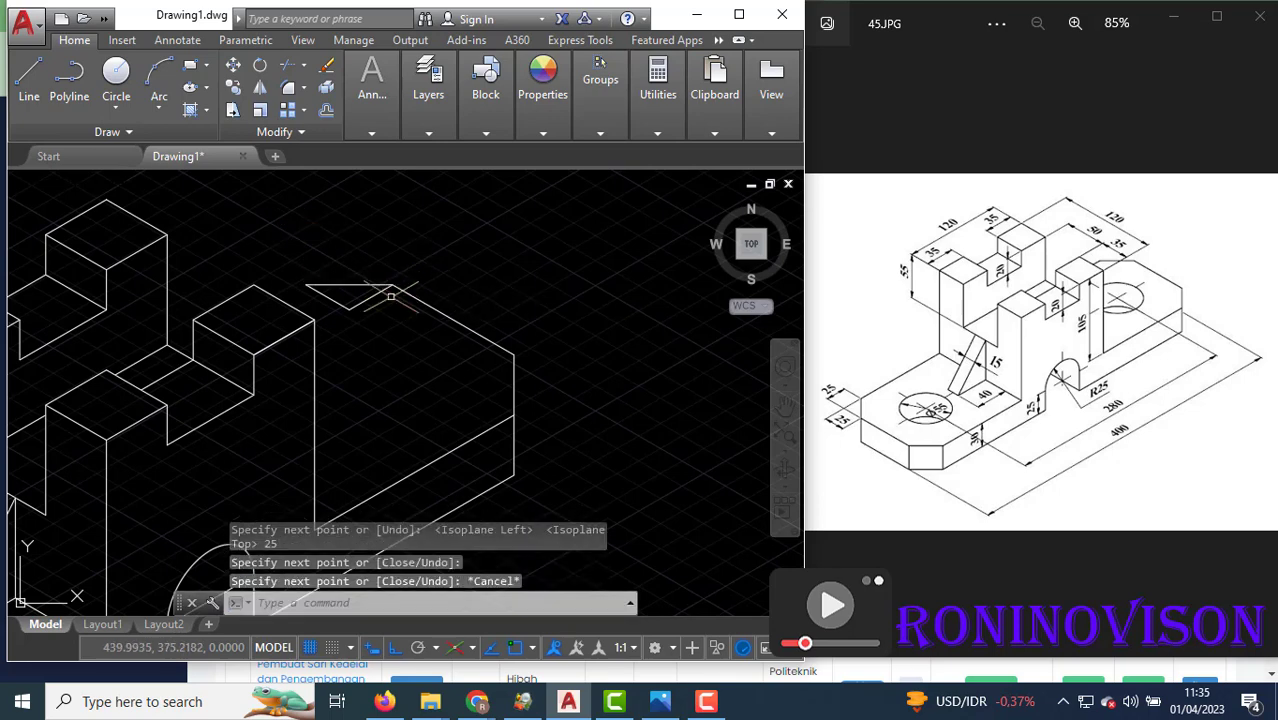
Erase the two V-shaped lines at the block's upper corner.
type("tr")
key("Return")
key("Escape")
left_click(385, 330)
left_click(339, 305)
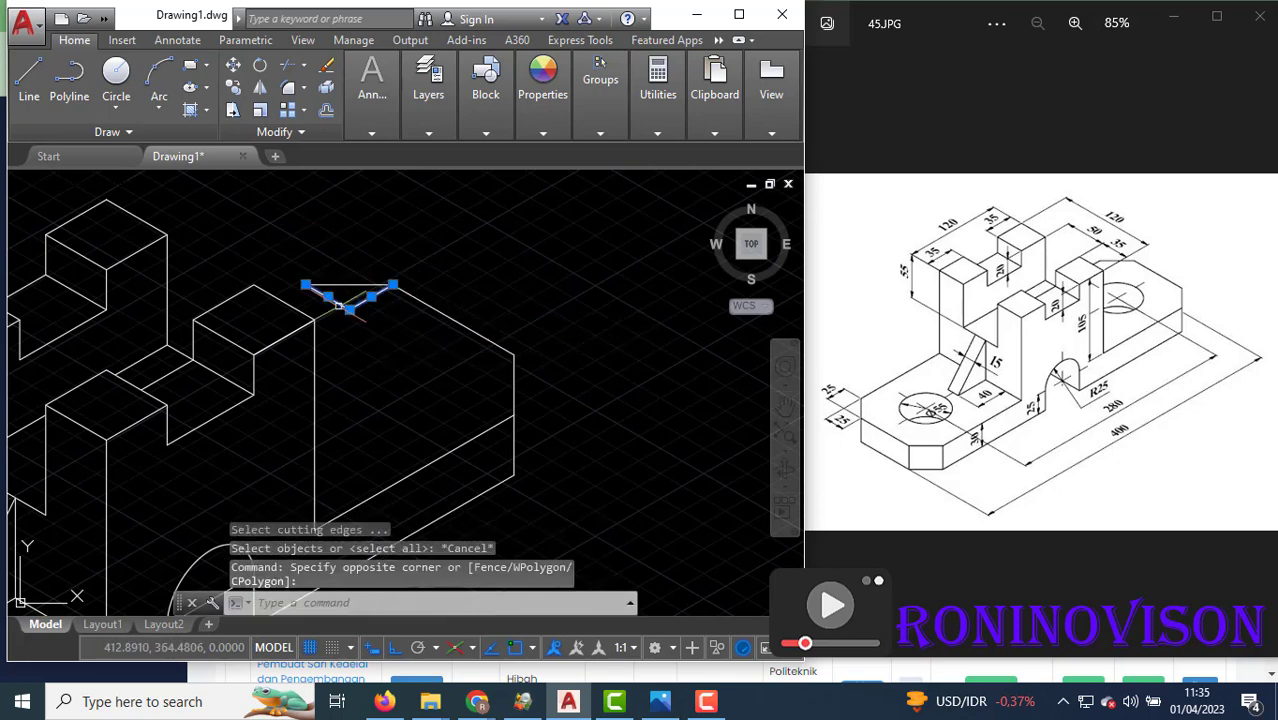
type("e")
key("Return")
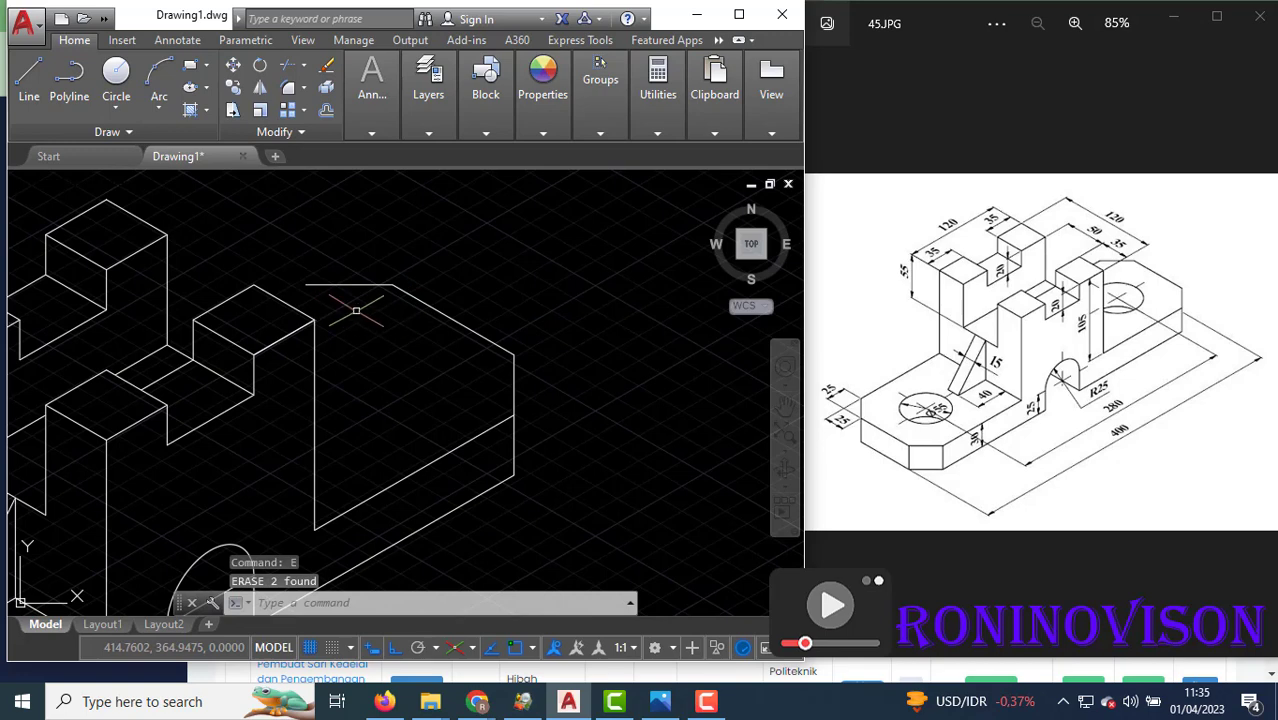
Start a line at the edge endpoint, then abandon it and restart TRIM.
type("l")
key("Return")
left_click(306, 285)
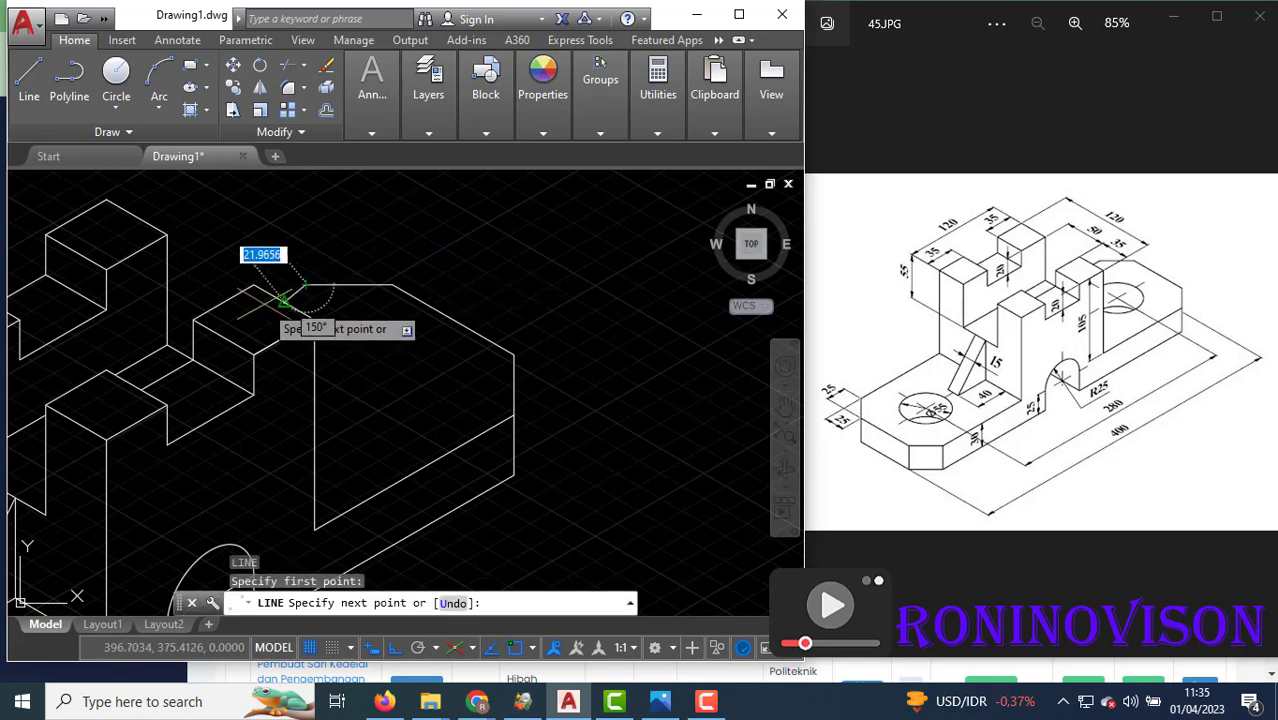
key("Escape")
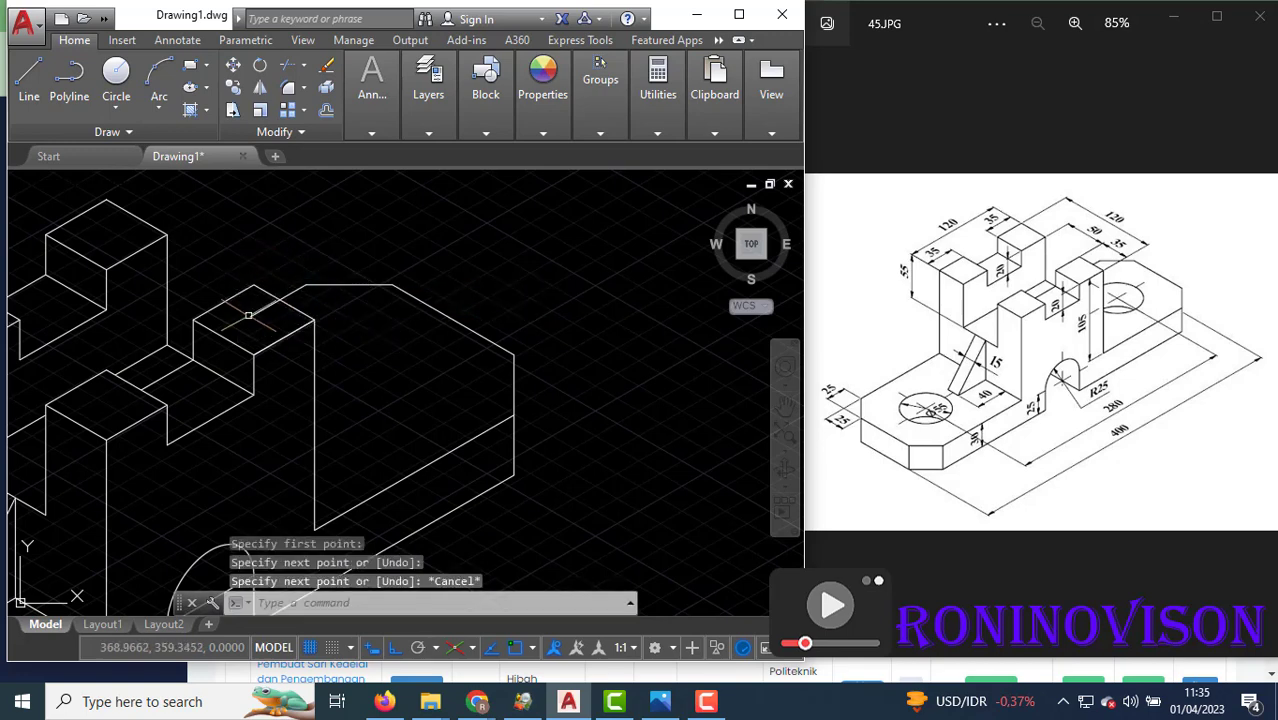
type("tr")
key("Return")
Copy the base hole's ellipse straight down to the base's lower face.
key("Escape")
scroll(447, 266, "down", 2)
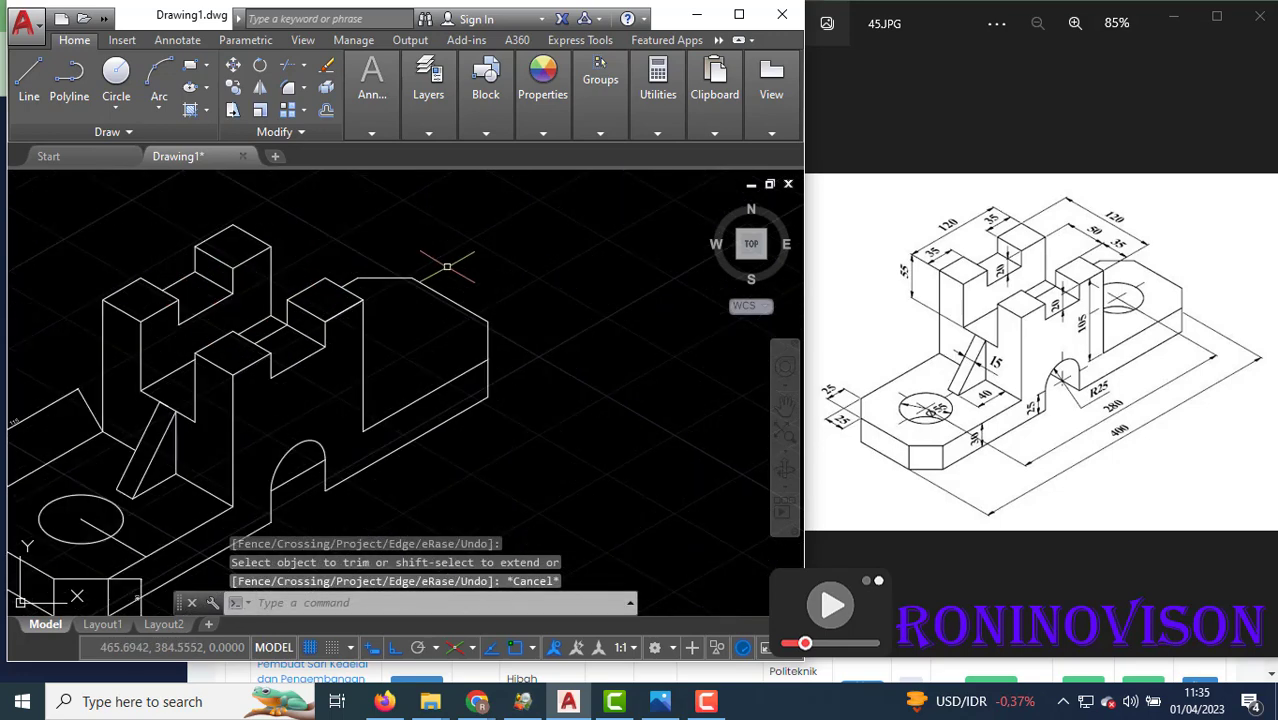
scroll(509, 296, "down", 2)
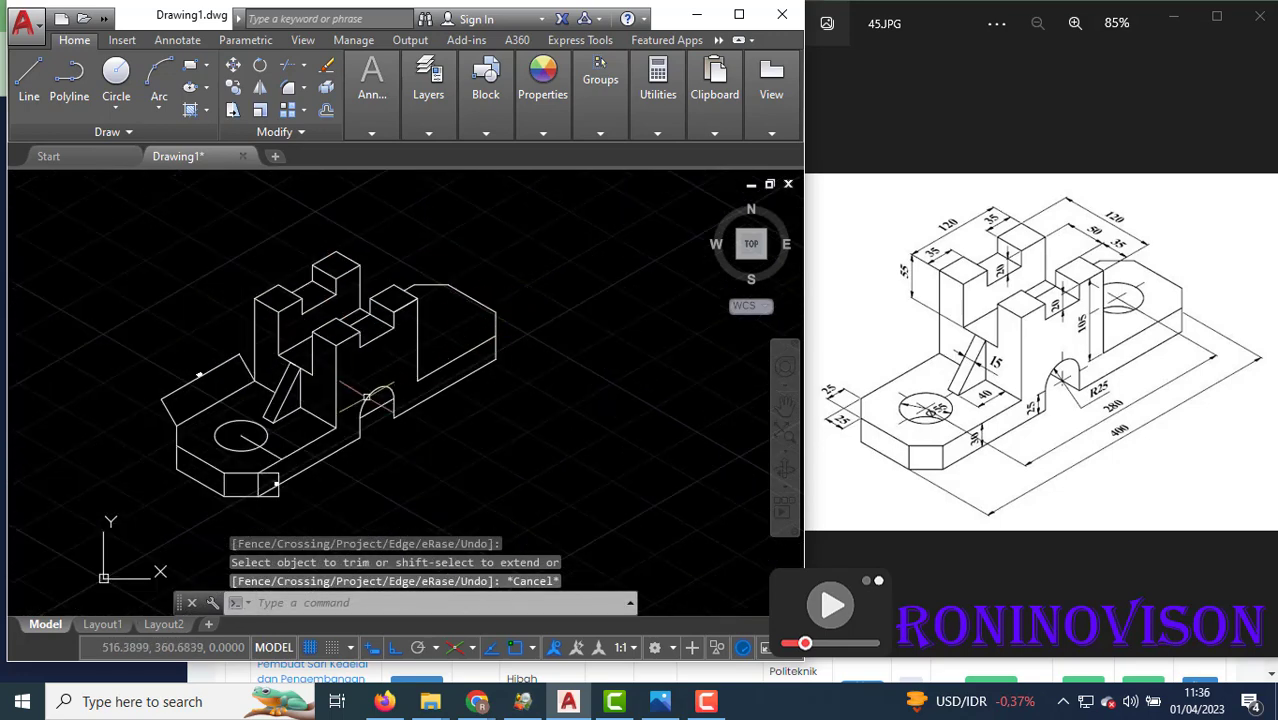
left_click(249, 436)
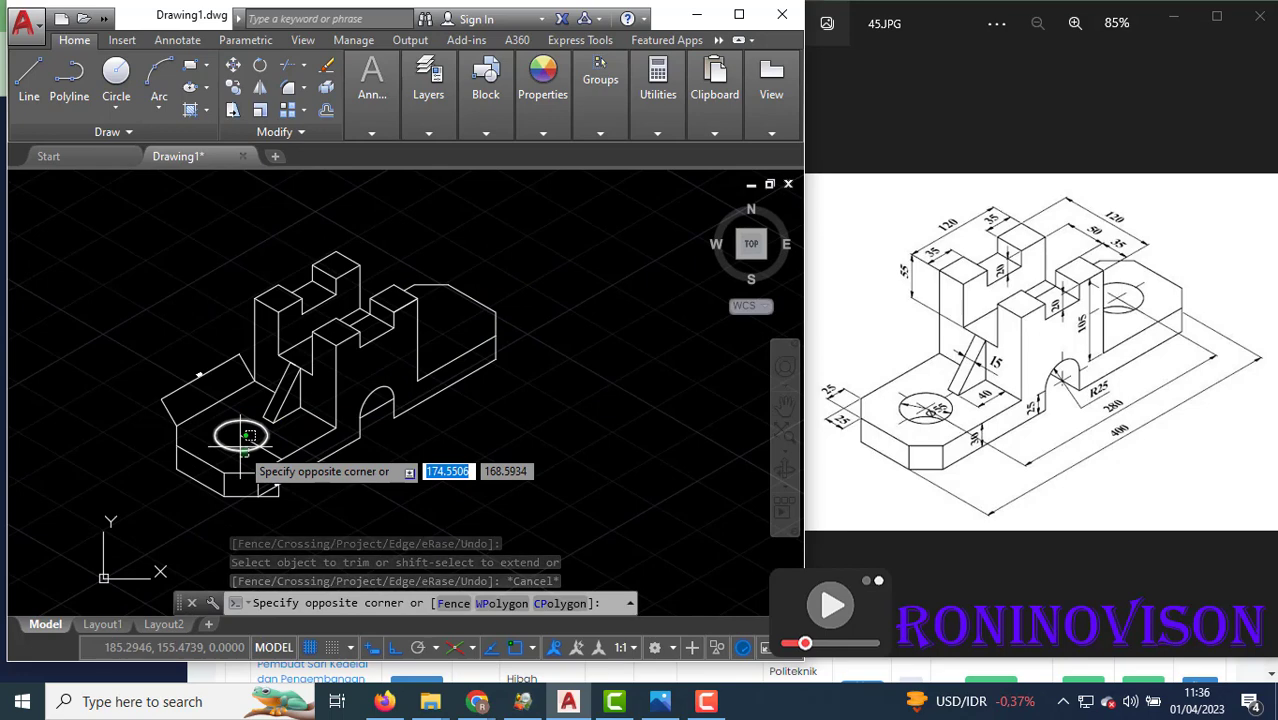
left_click(240, 445)
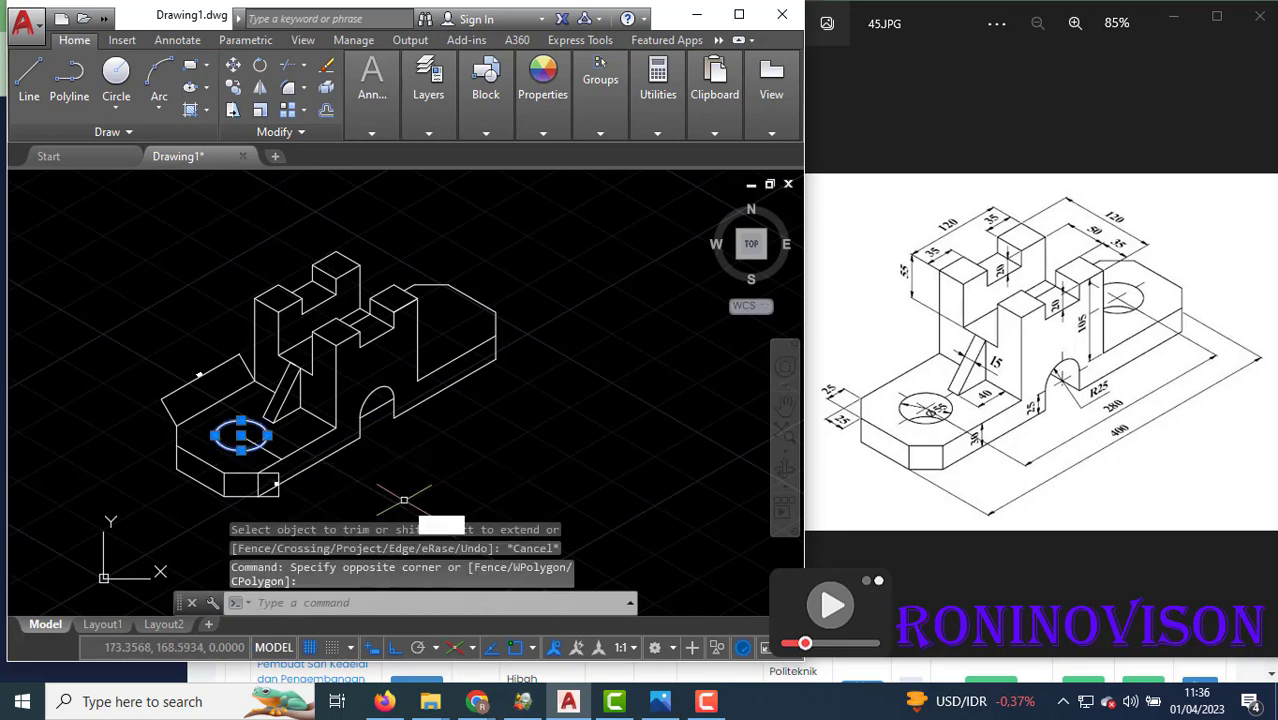
type("co")
key("Return")
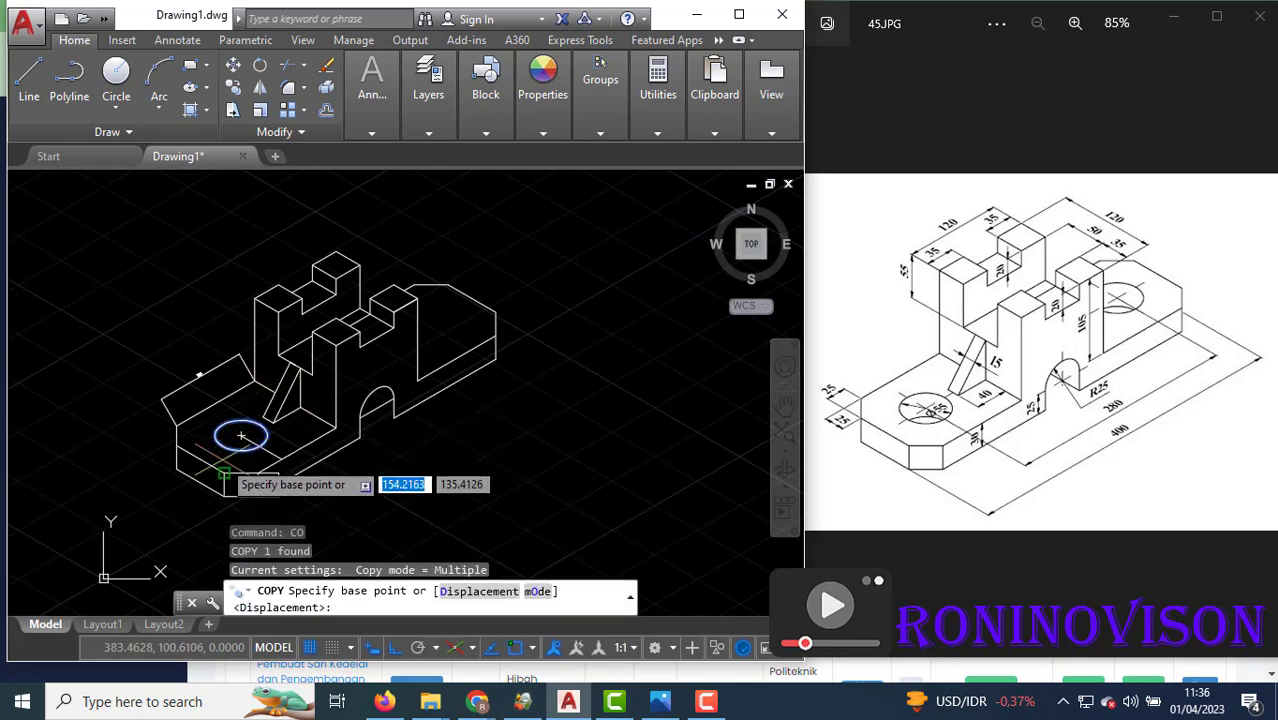
left_click(228, 472)
left_click(228, 496)
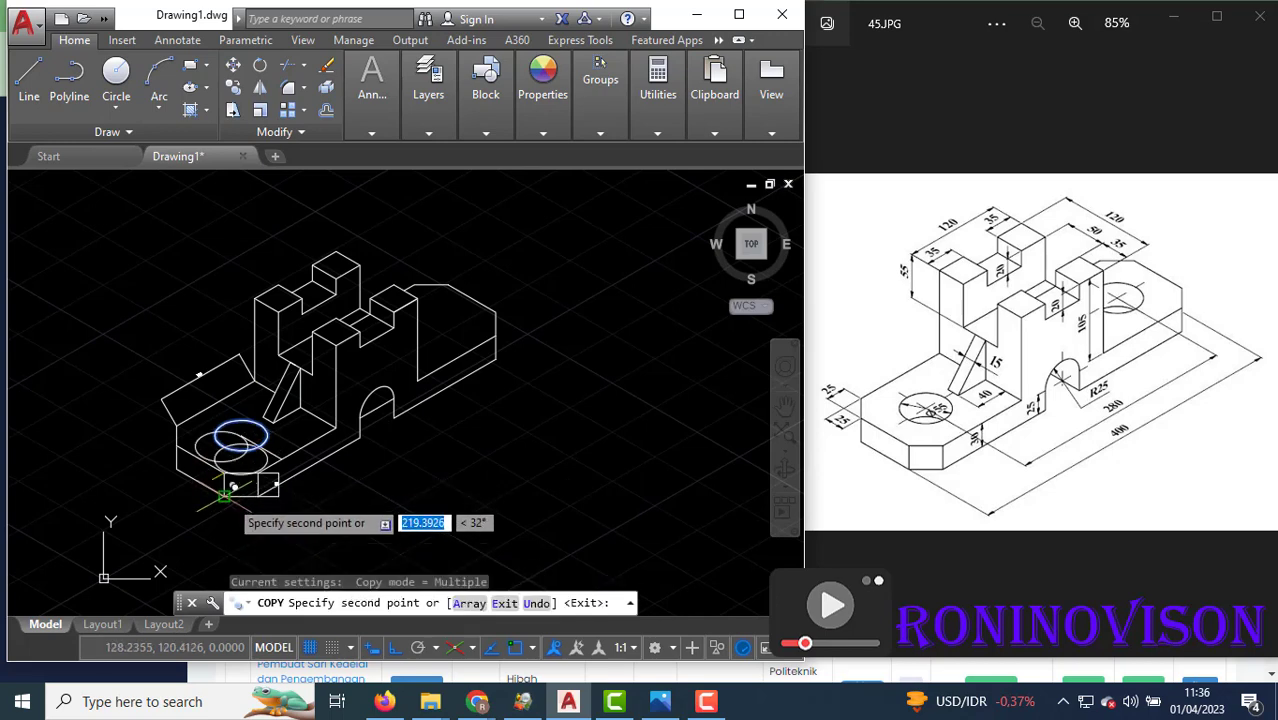
key("Escape")
Trim the copied ellipse's hidden part, then select the hole's ellipse and lower arc.
type("r")
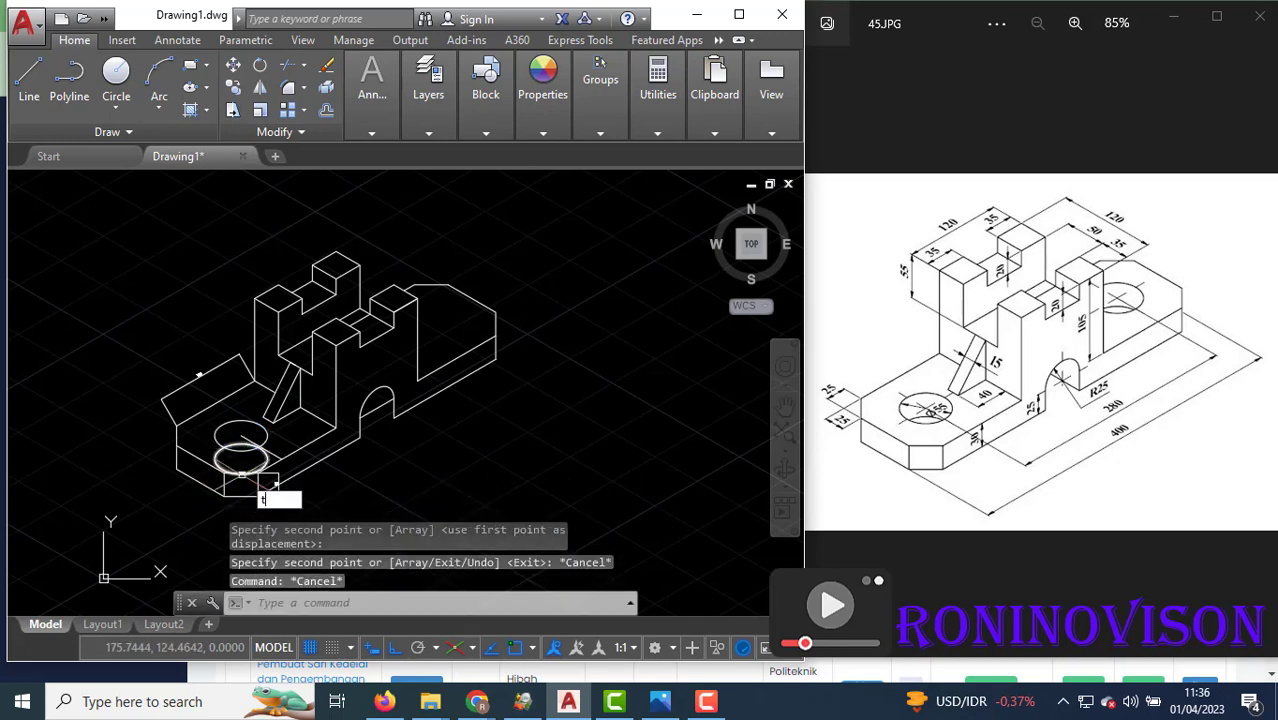
key("Return")
key("Return")
scroll(236, 478, "up", 4)
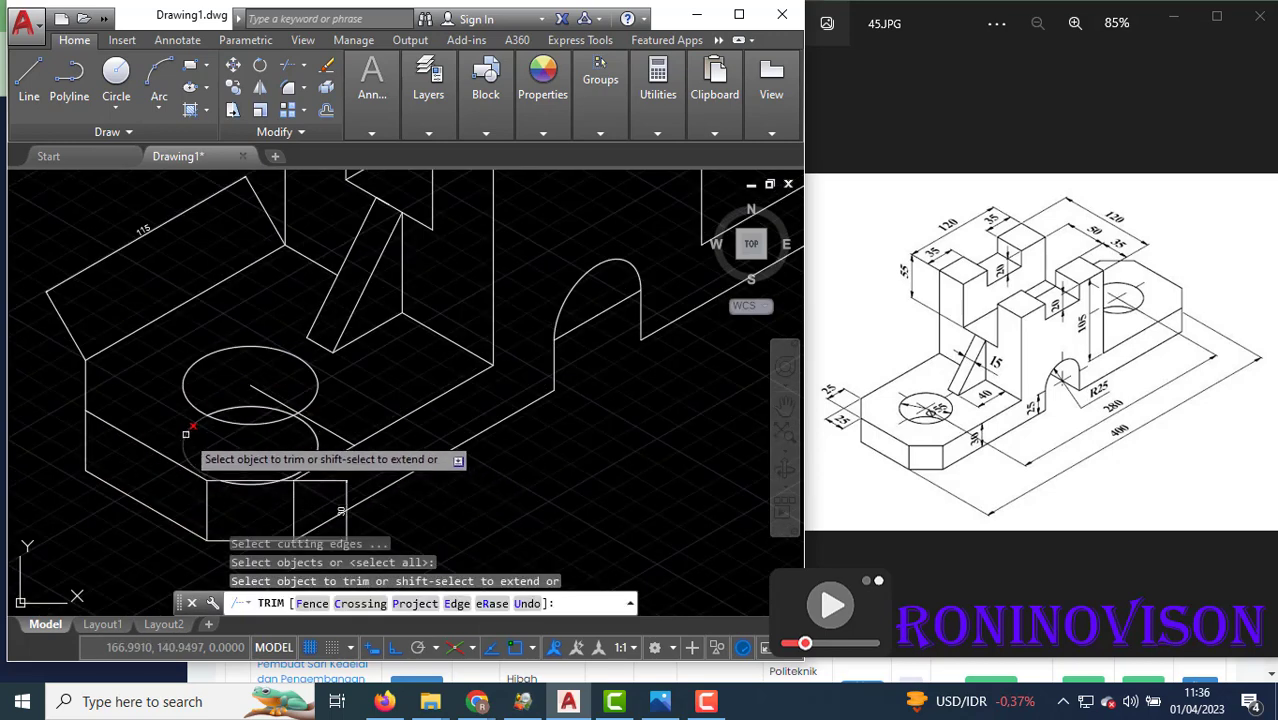
left_click(240, 476)
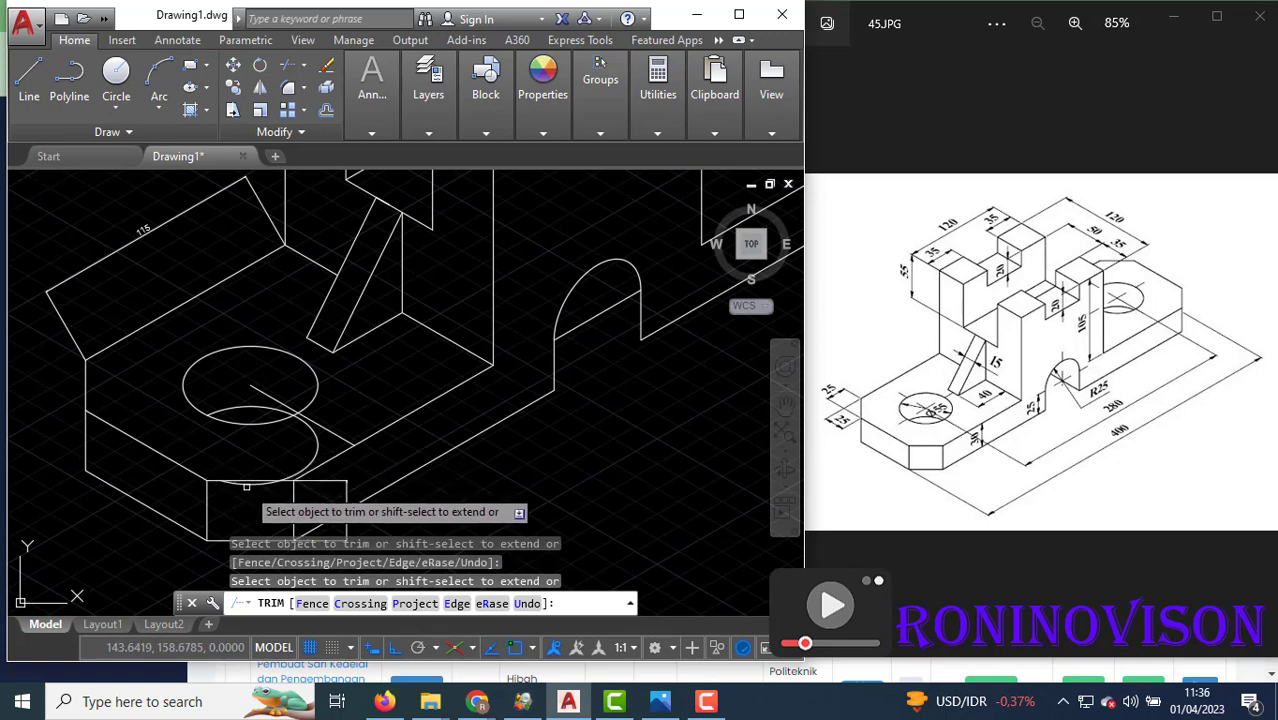
key("Escape")
left_click(310, 445)
left_click(212, 408)
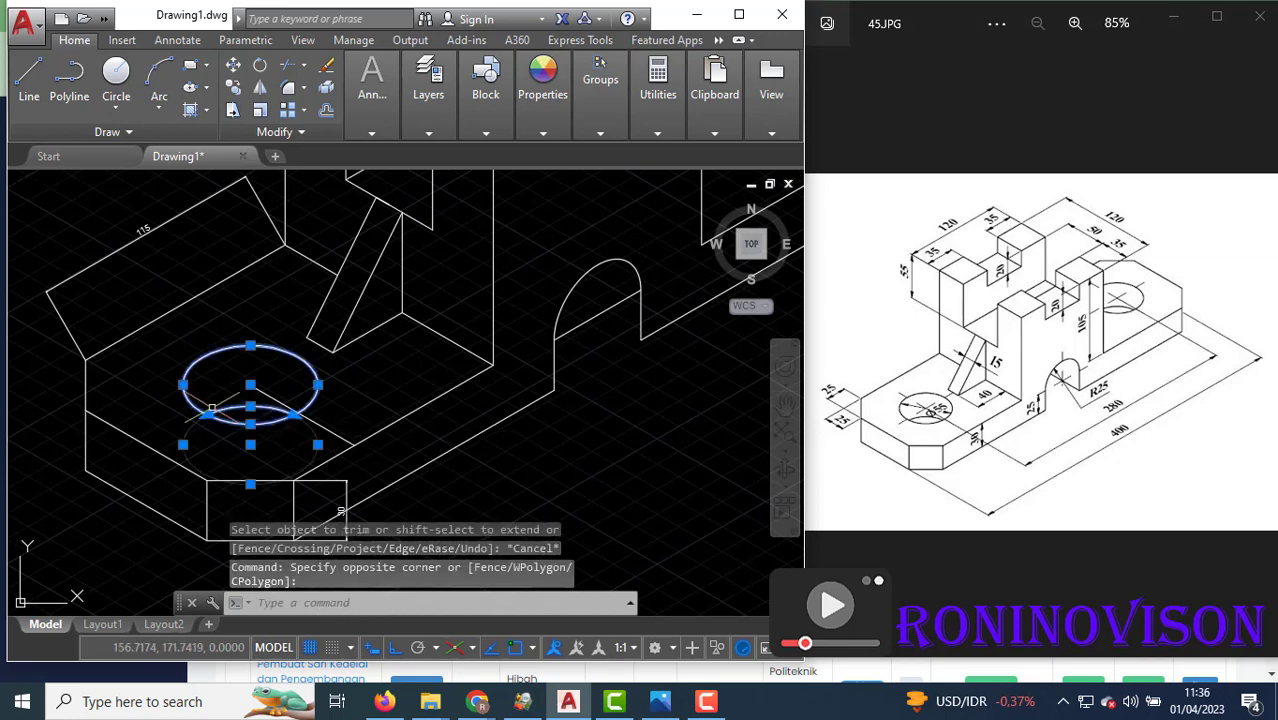
scroll(221, 385, "down", 4)
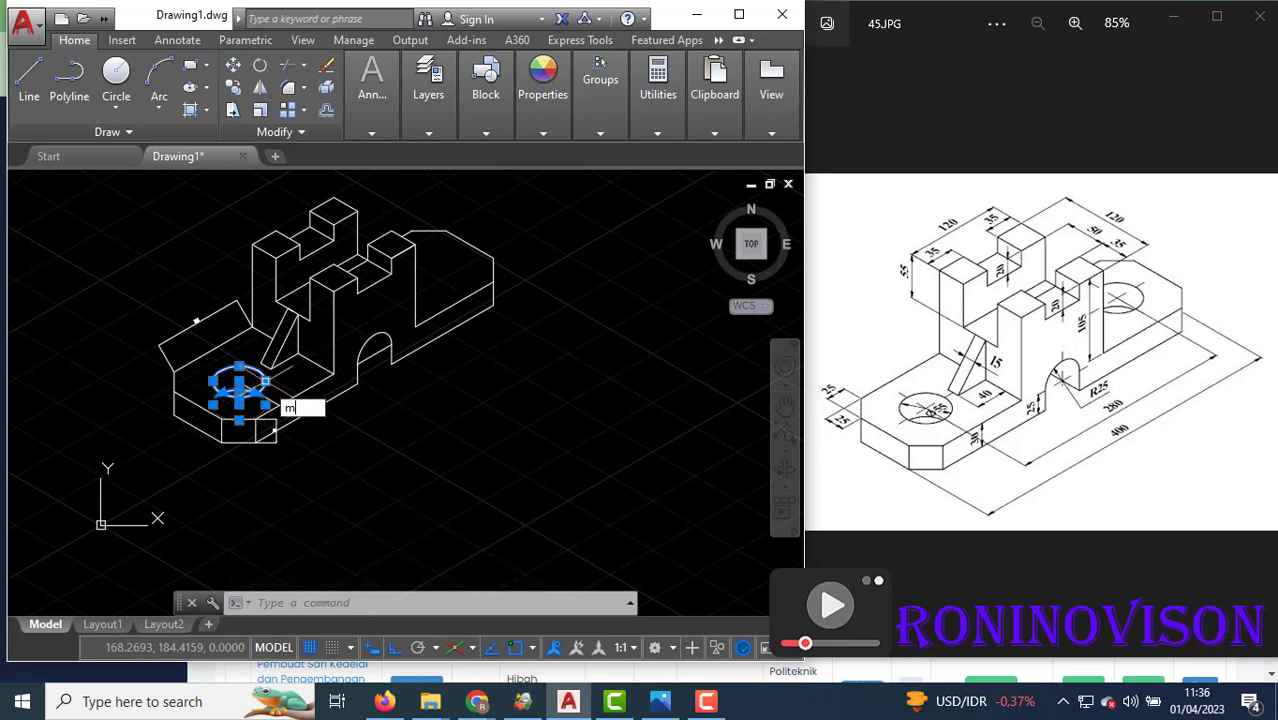
Start mirroring the selected hole curves, then cancel the mirror.
type("mi")
key("Return")
left_click(374, 352)
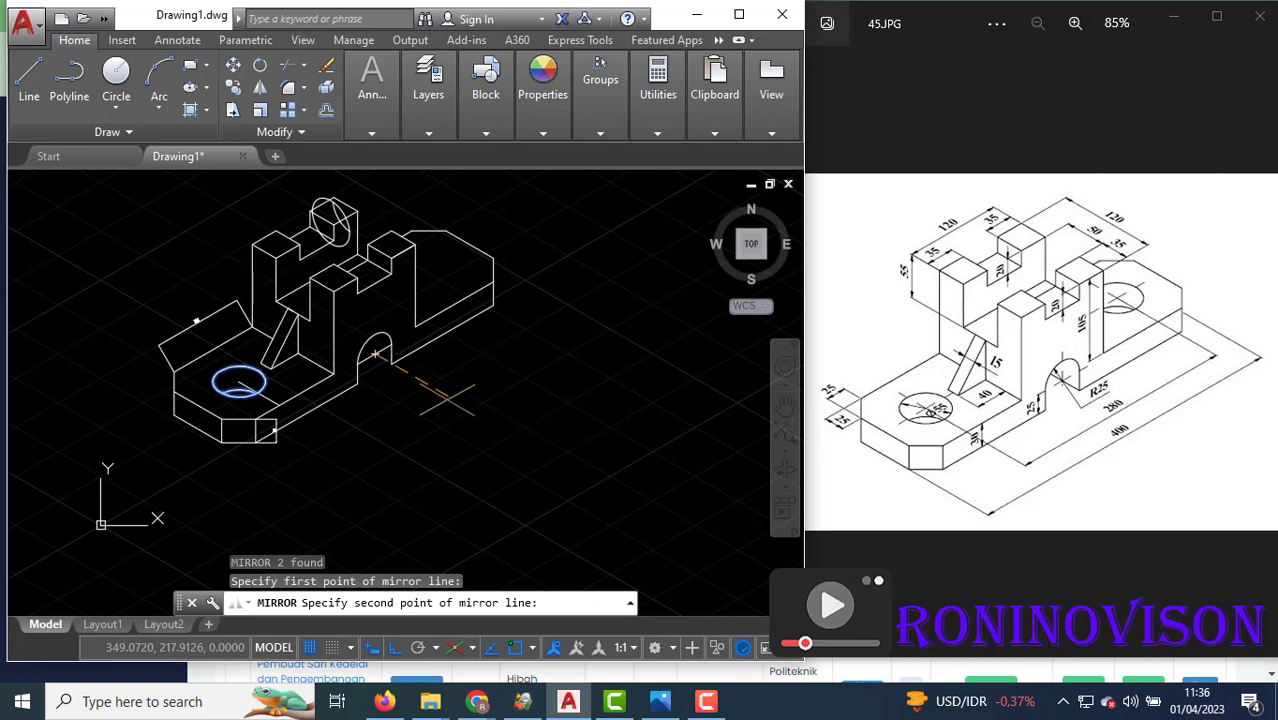
key("Escape")
Erase the diagonal line left inside the base hole.
scroll(242, 394, "up", 2)
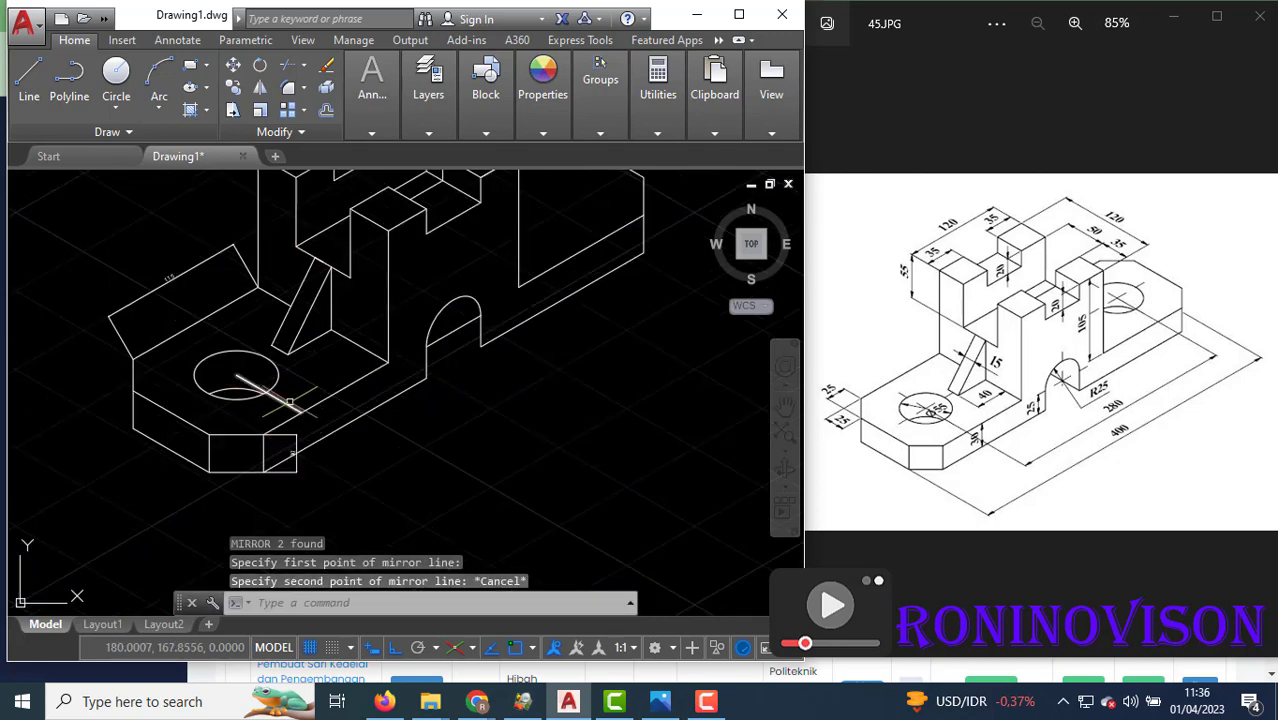
left_click(287, 402)
type("e")
key("Return")
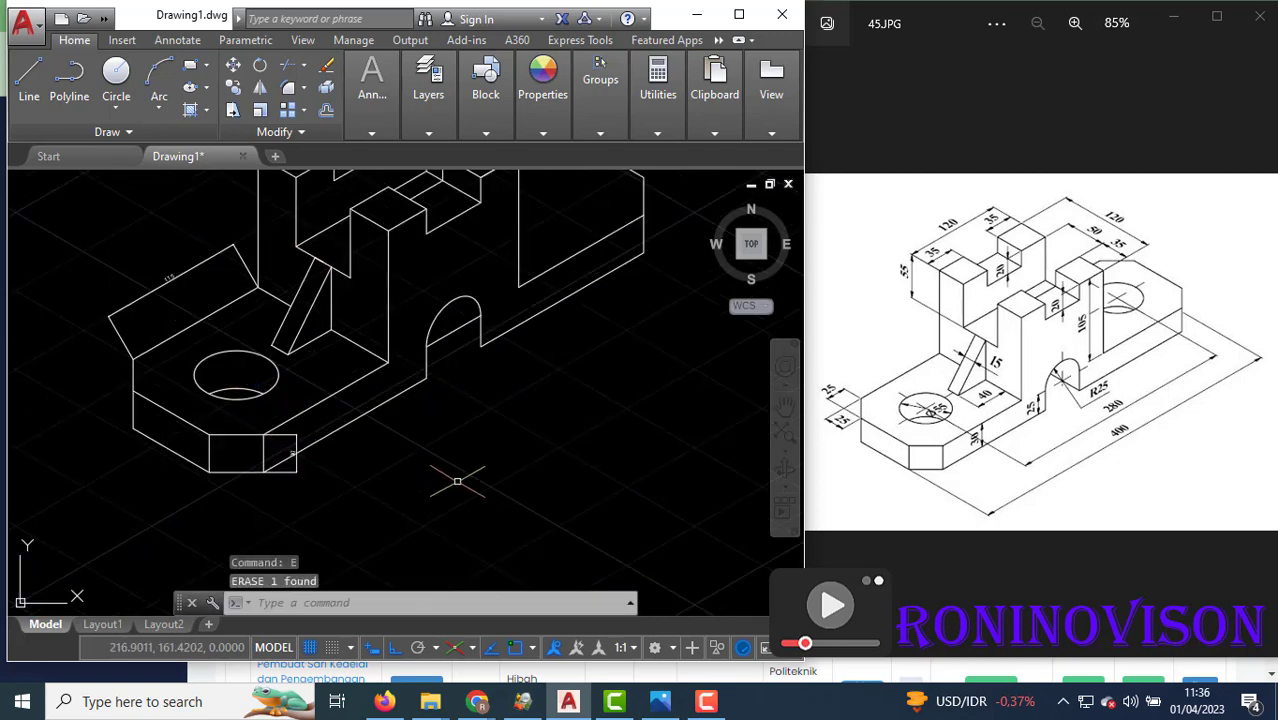
scroll(457, 481, "down", 2)
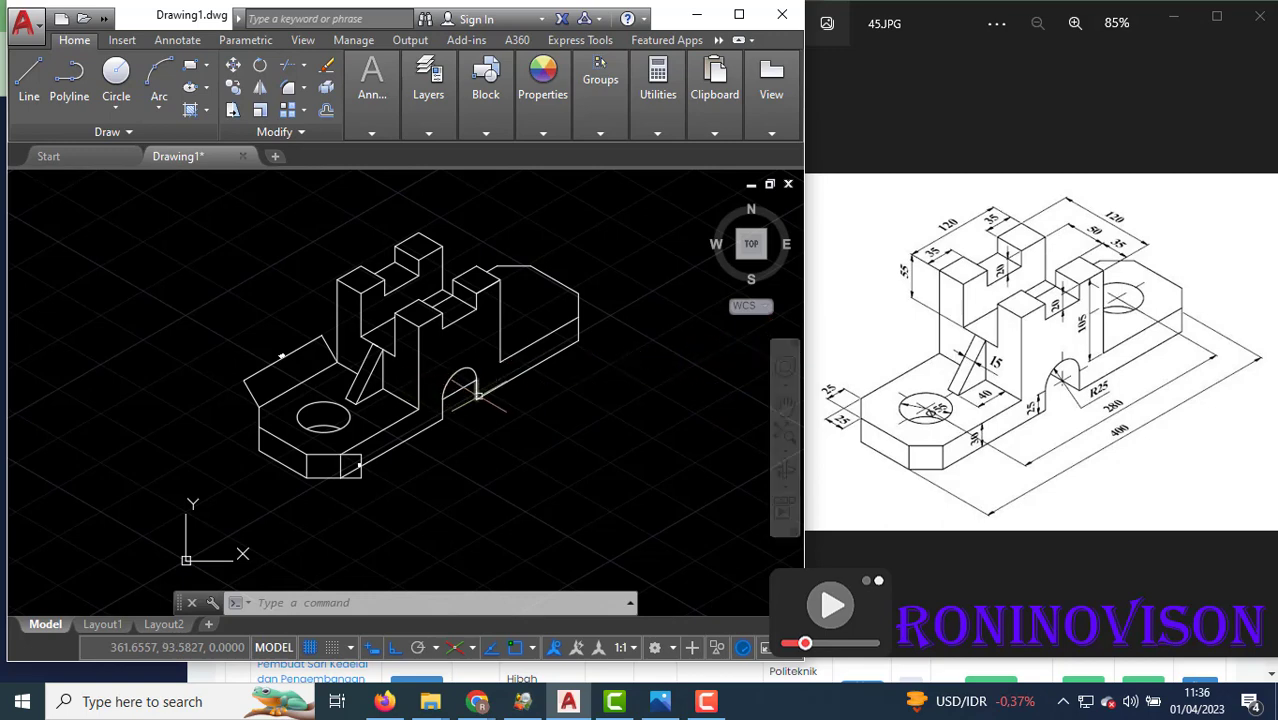
Draw a 140-unit isometric edge from the arch's base with a short vertical drop.
type("l")
key("Return")
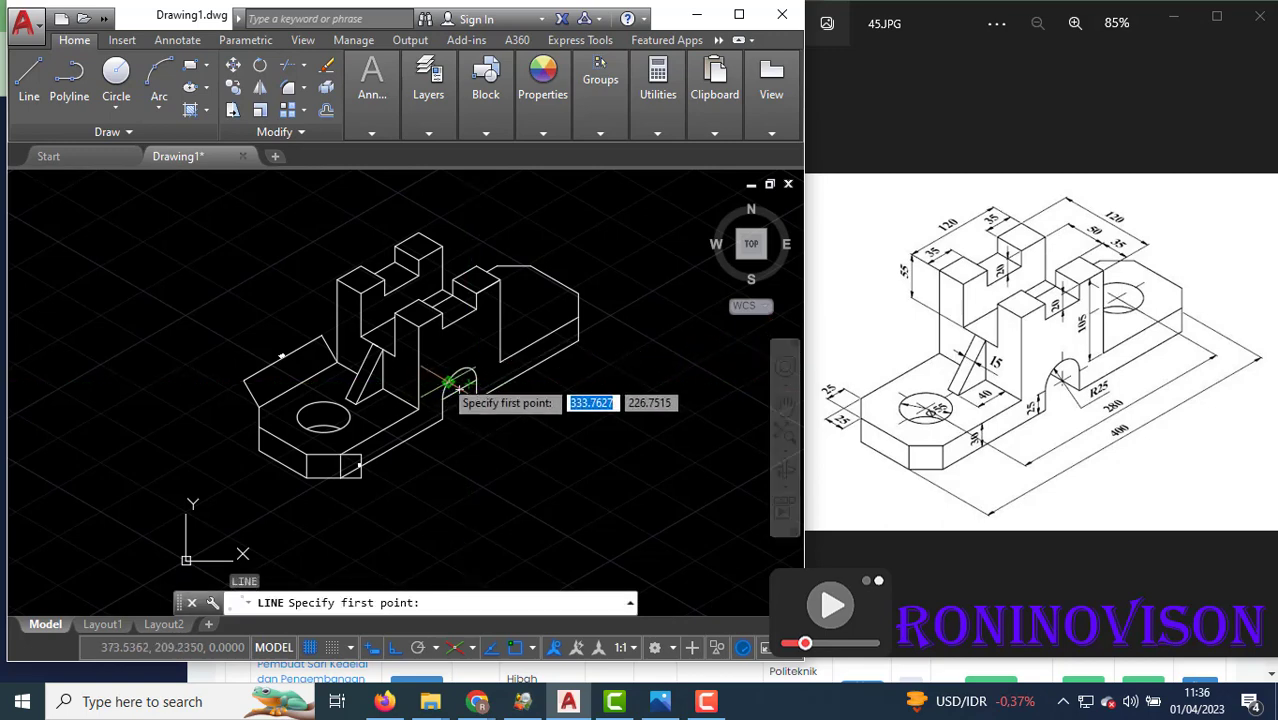
left_click(458, 389)
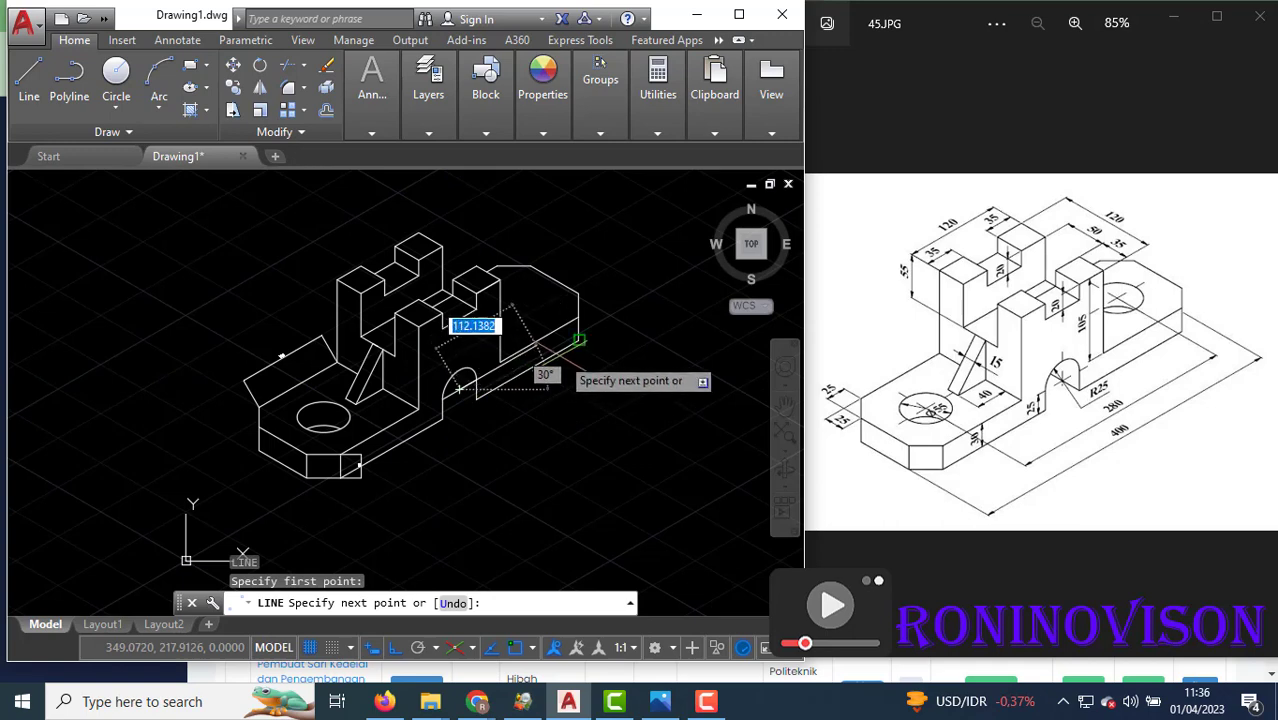
scroll(595, 335, "up", 4)
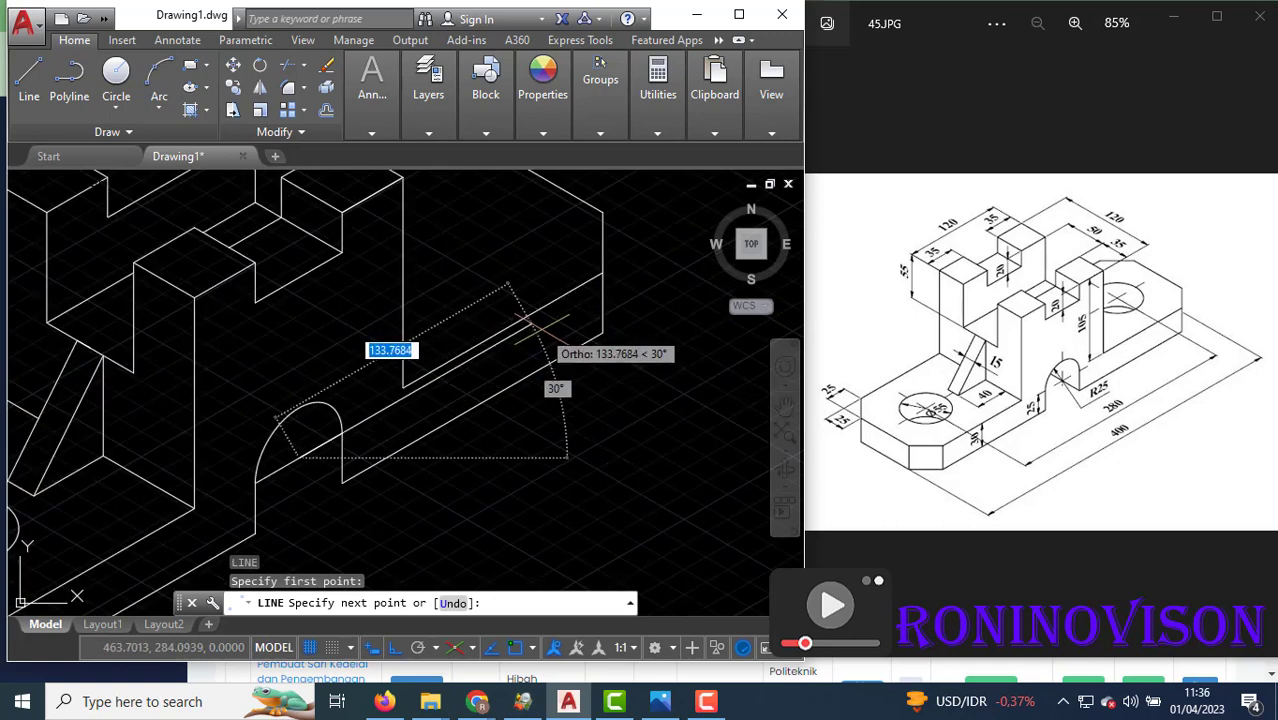
key("Return")
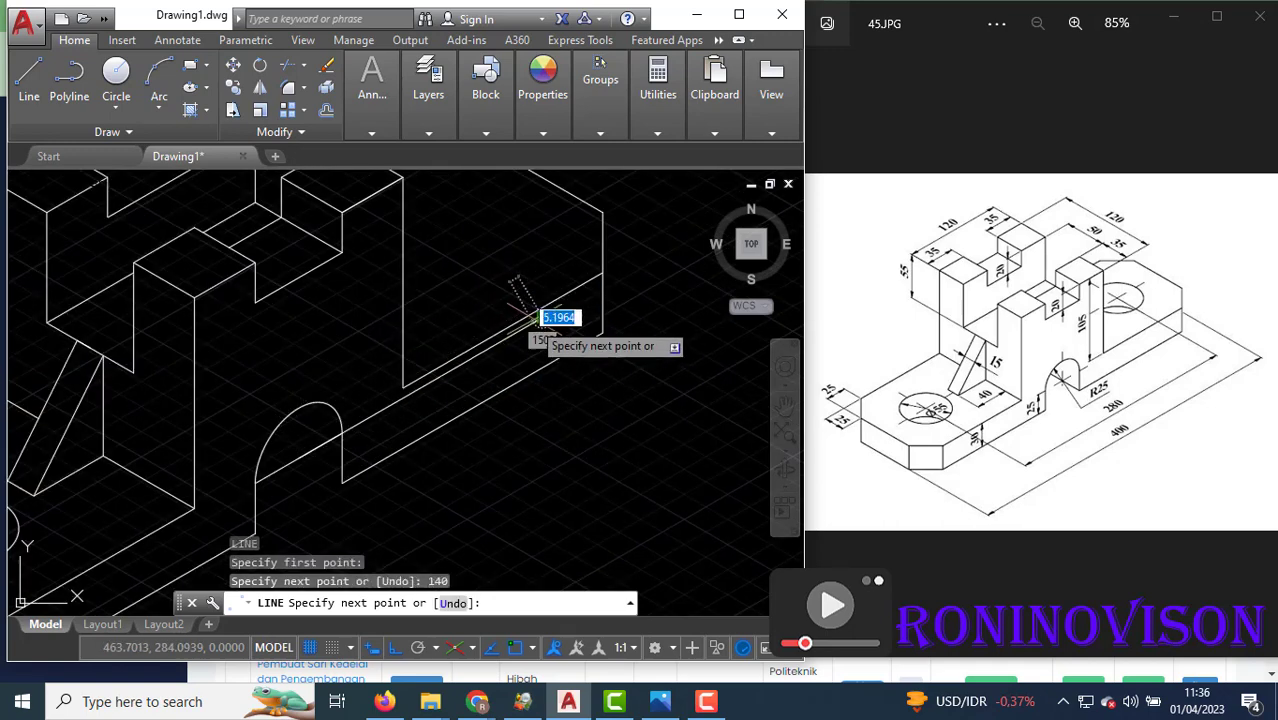
scroll(540, 320, "up", 3)
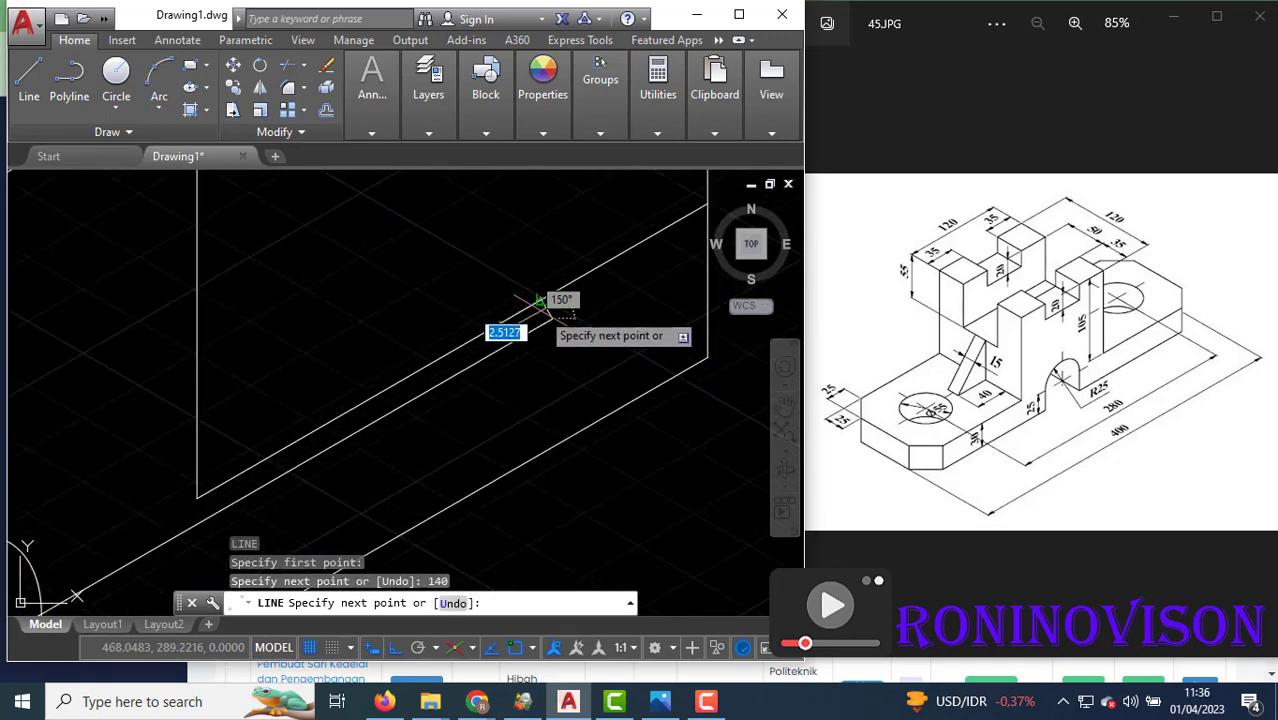
key("F5")
left_click(552, 230)
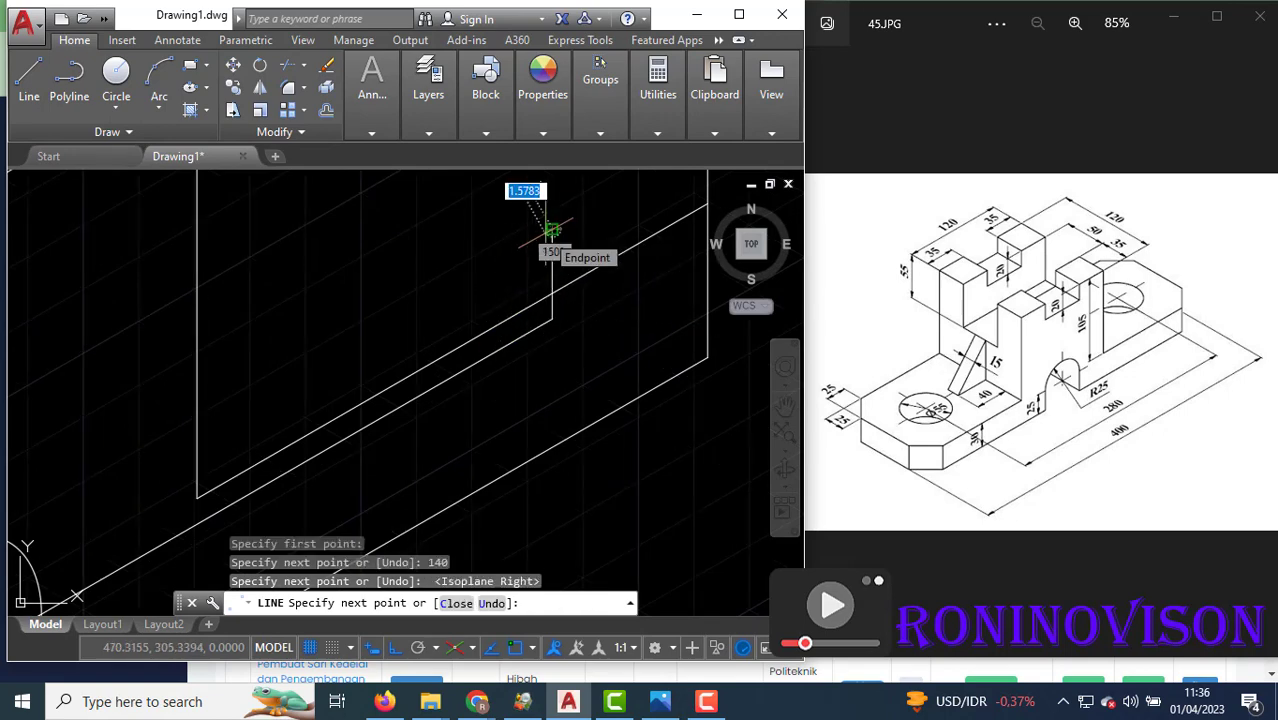
Dismiss the accidental Help window and trim the short vertical line back to the slanted edge.
key("F1")
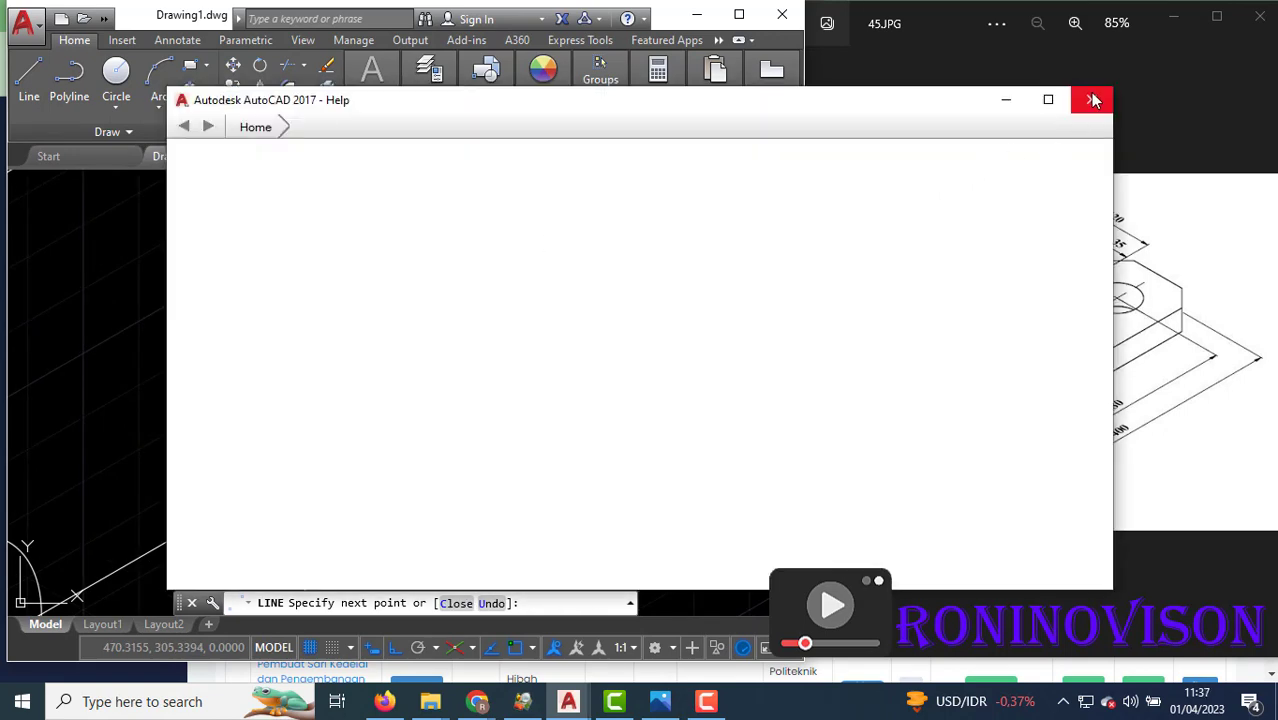
left_click(1093, 100)
key("Escape")
key("Escape")
type("tr")
key("Return")
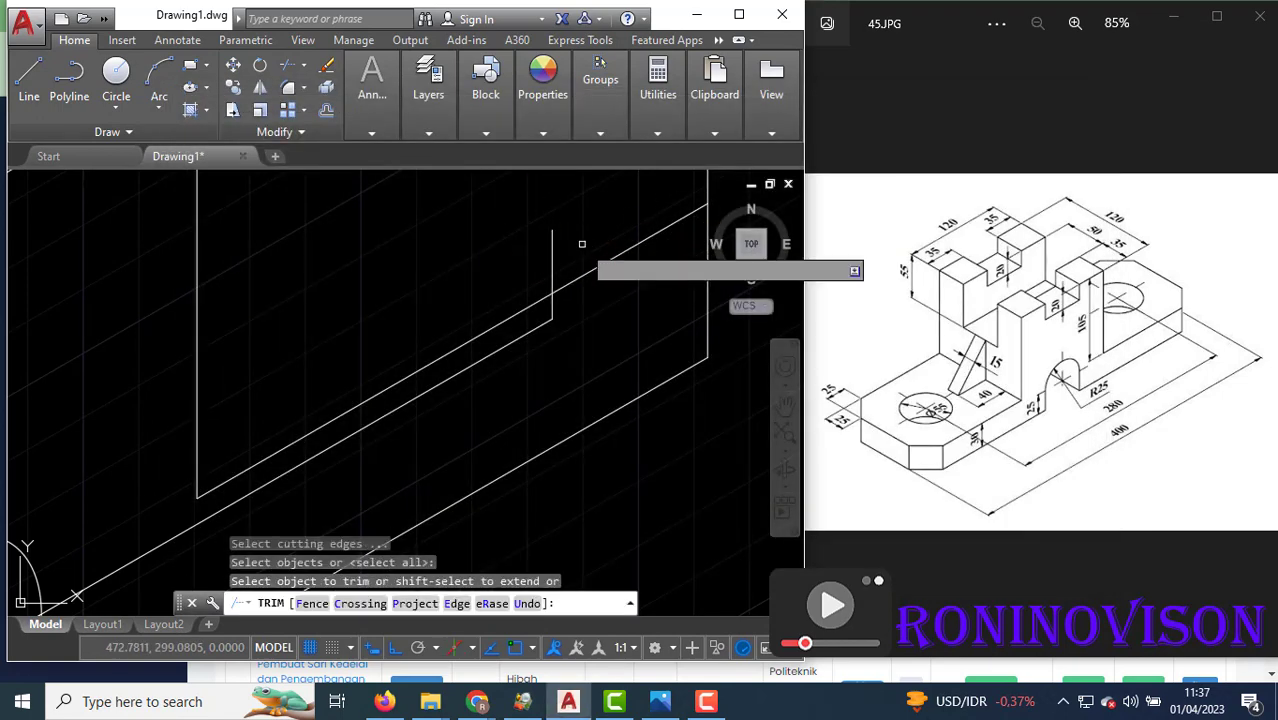
key("ctrl+z")
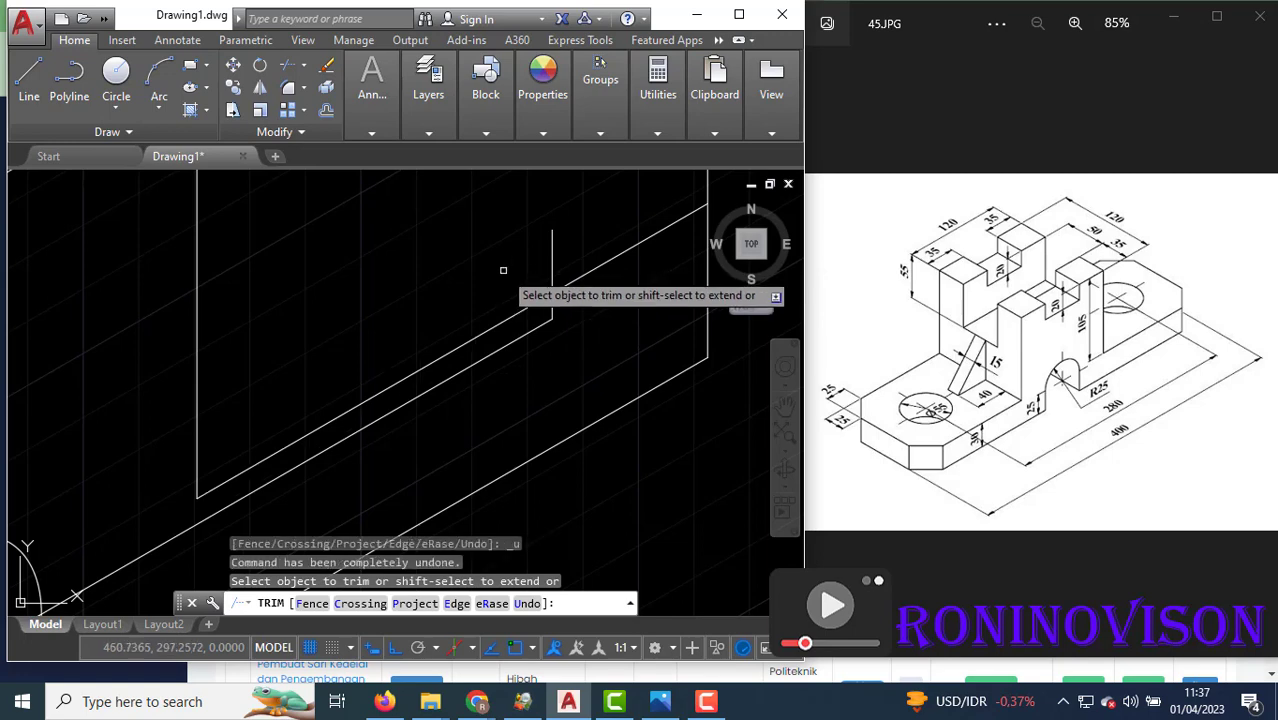
left_click(552, 258)
key("Escape")
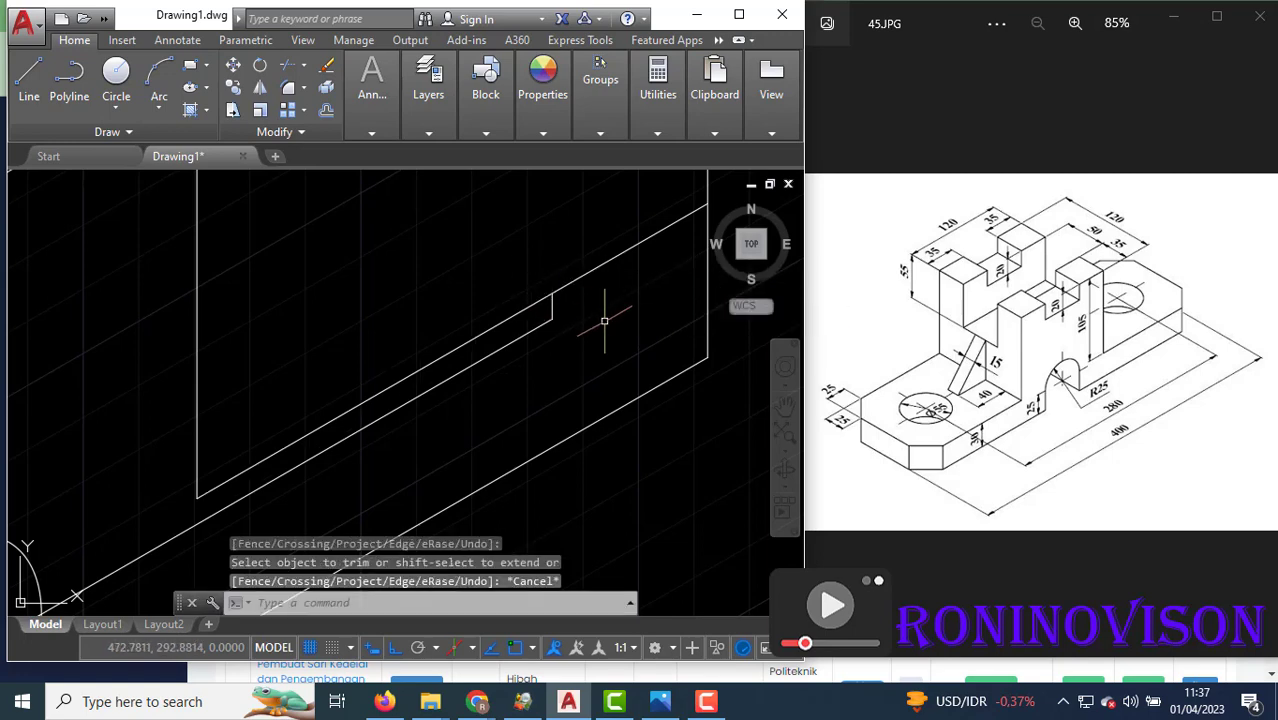
scroll(650, 407, "down", 3)
type("l")
key("Return")
Draw a 60-unit edge on the left isoplane from the face corner.
left_click(612, 363)
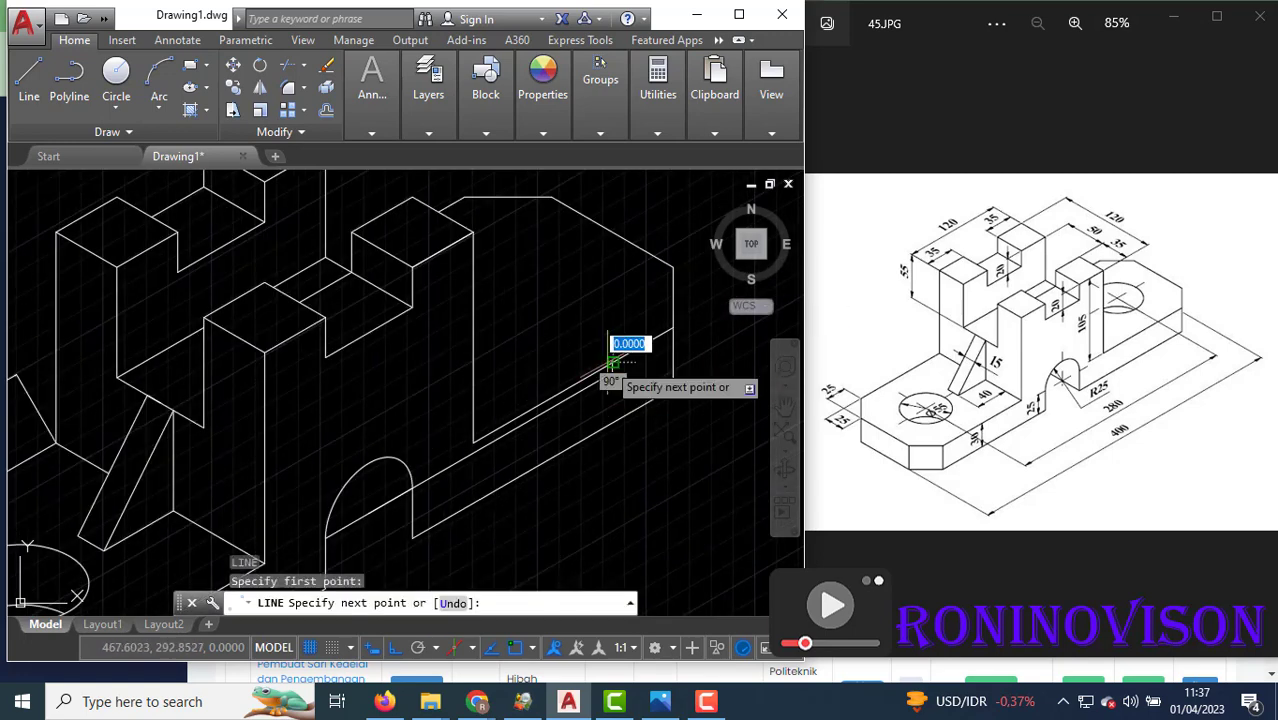
key("F5")
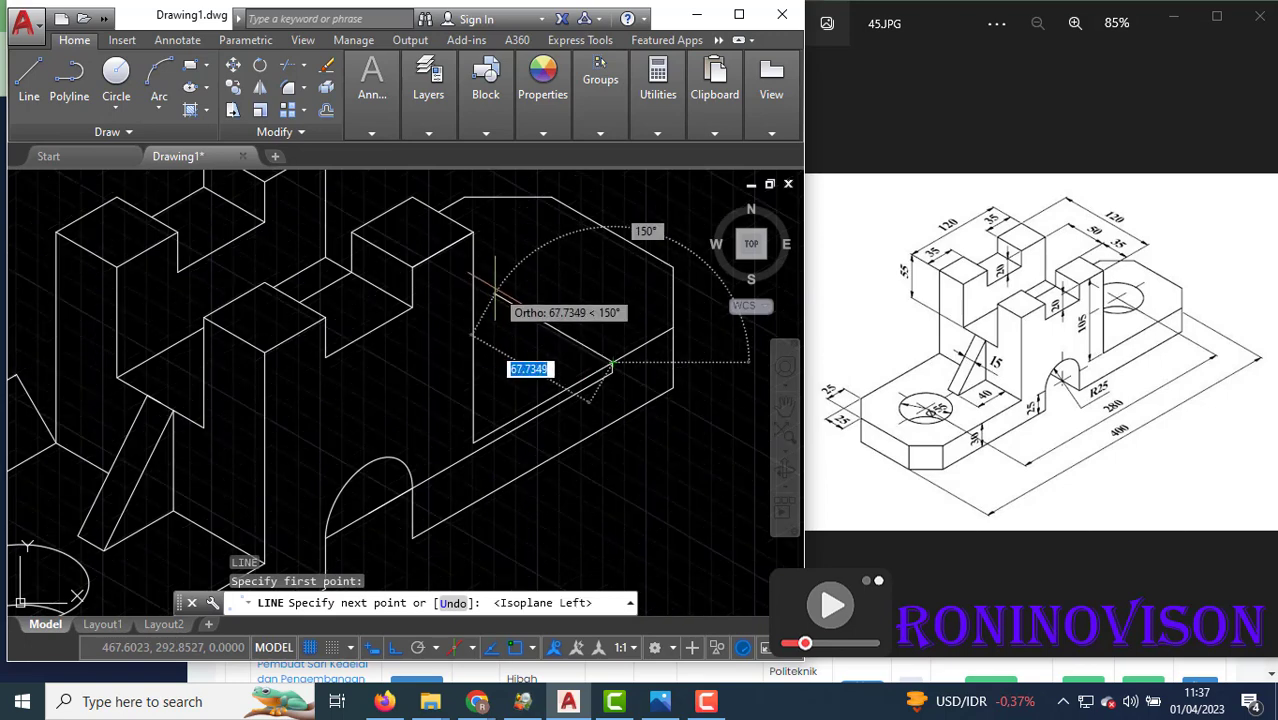
type("60")
key("Return")
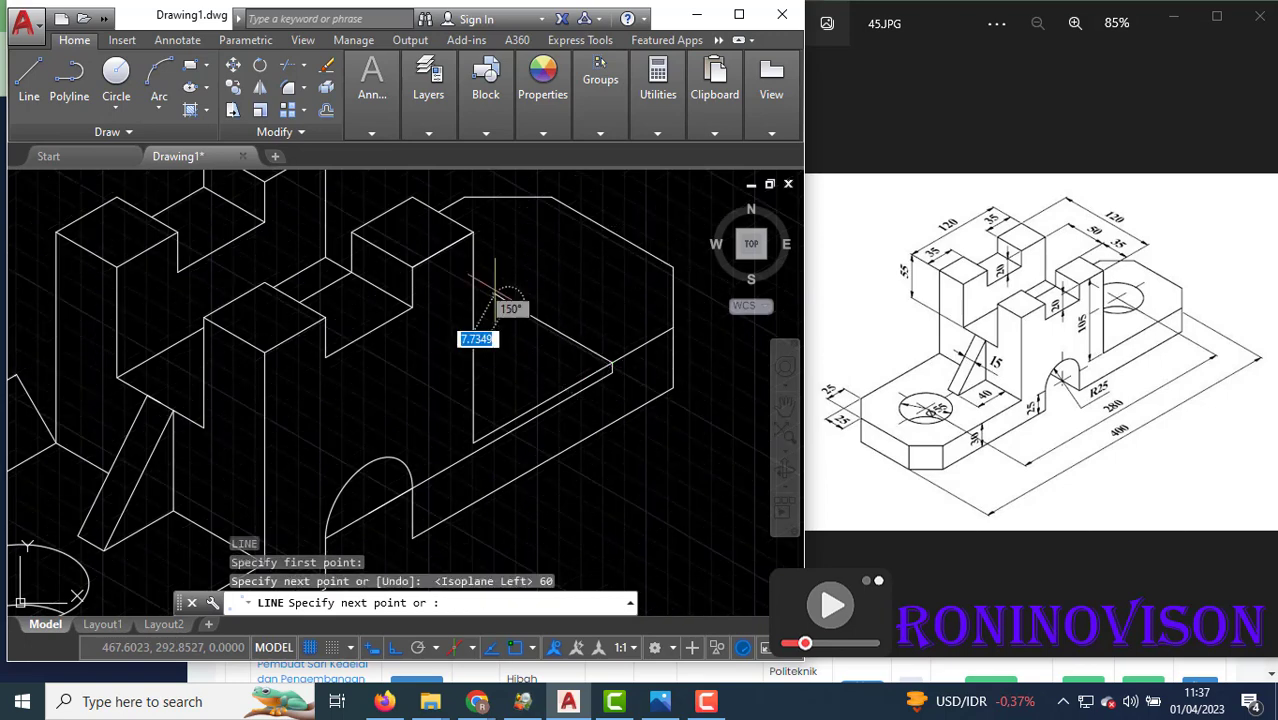
key("Return")
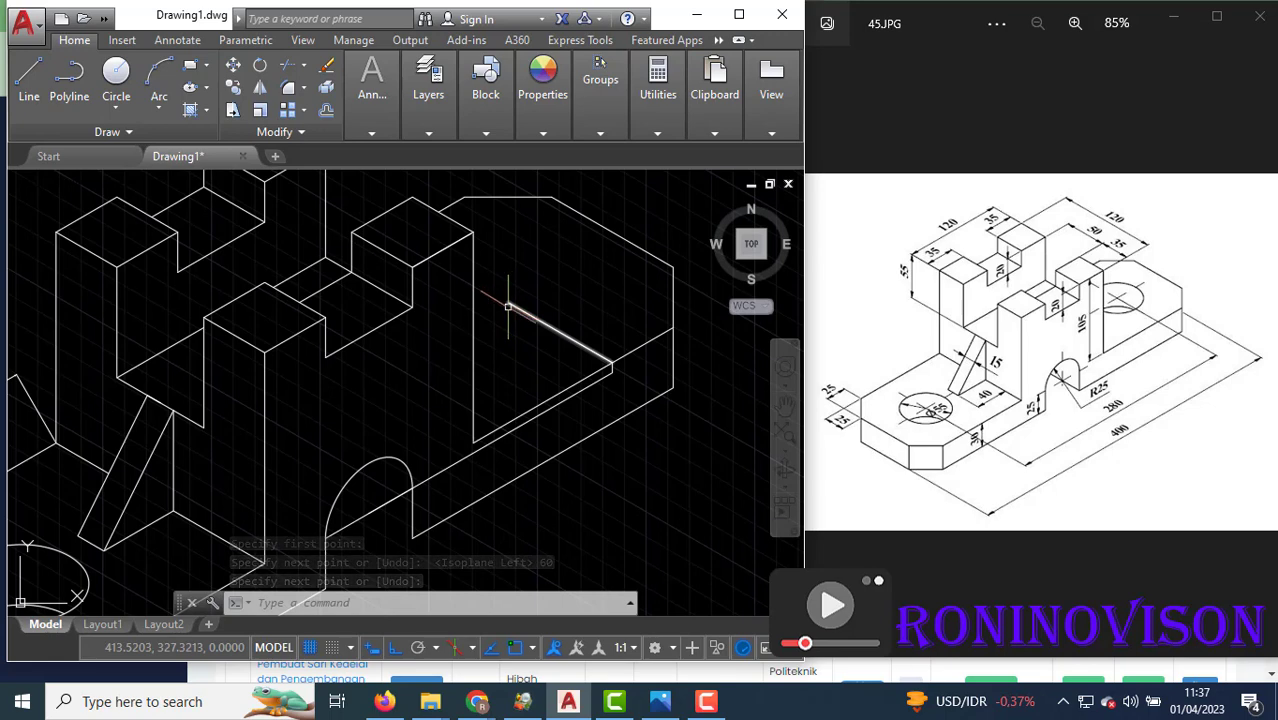
Start another line on the top face in the top isoplane, then end it.
key("Return")
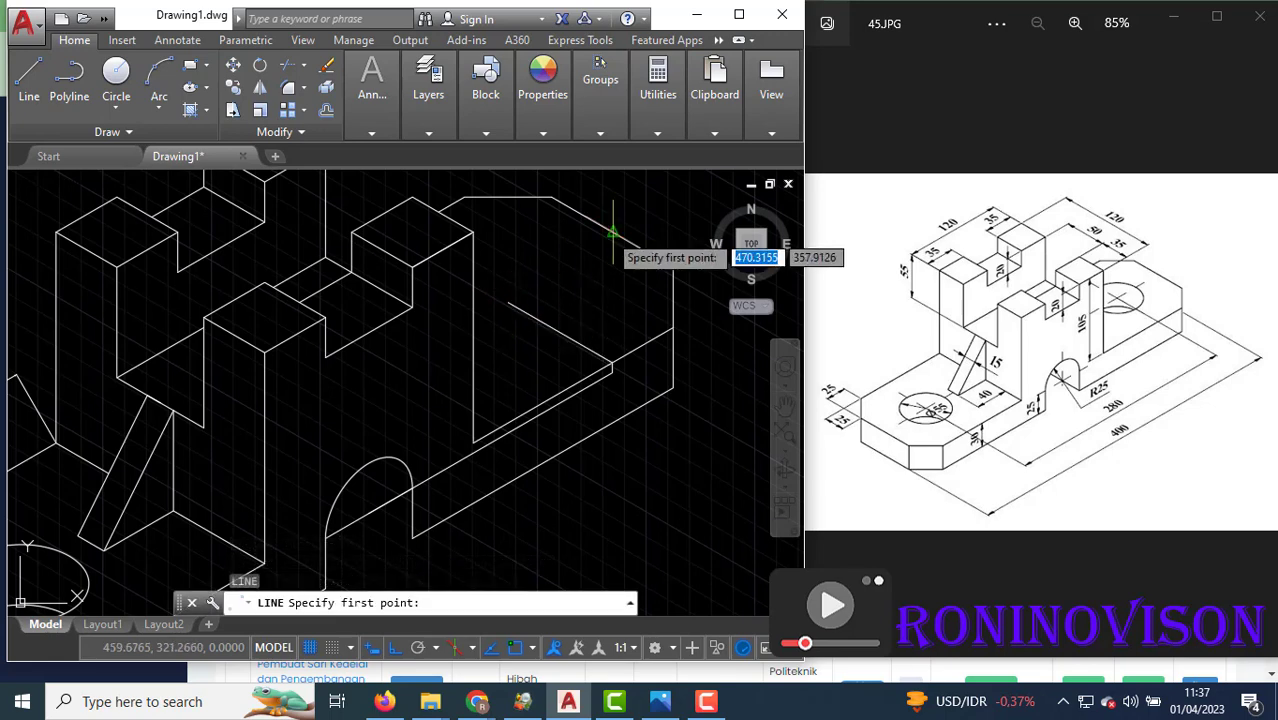
left_click(610, 231)
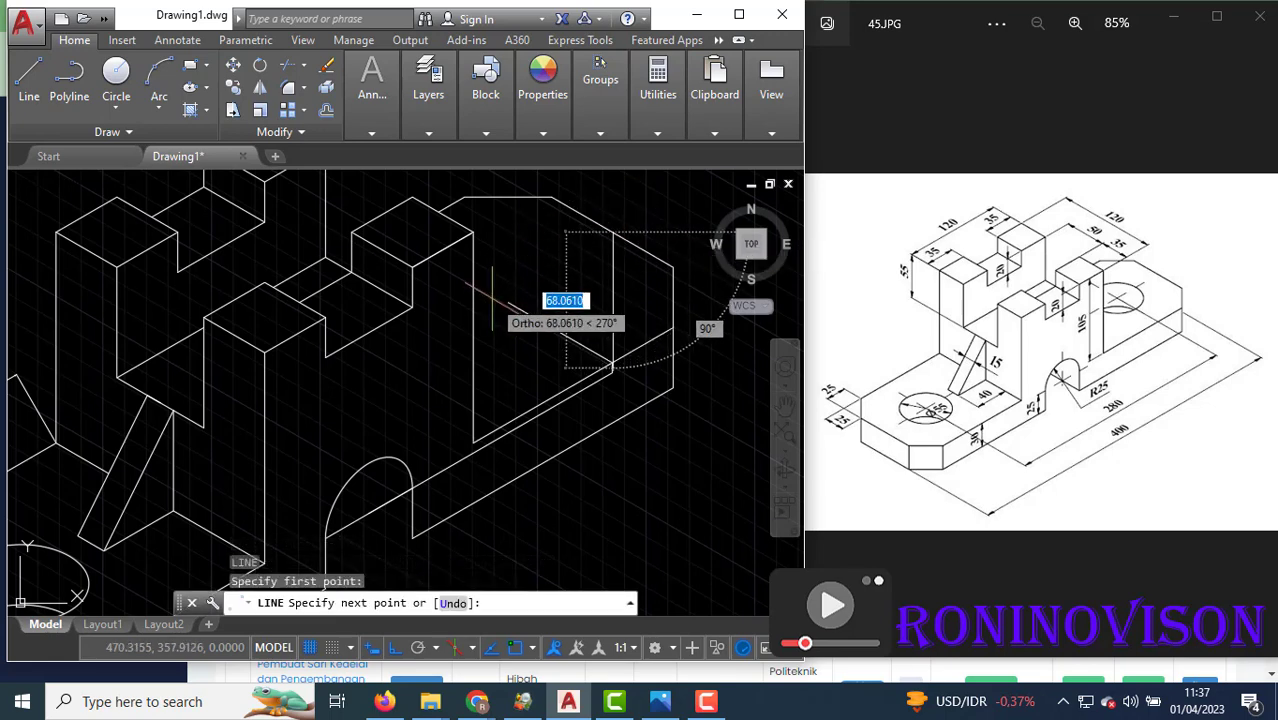
key("F5")
key("Escape")
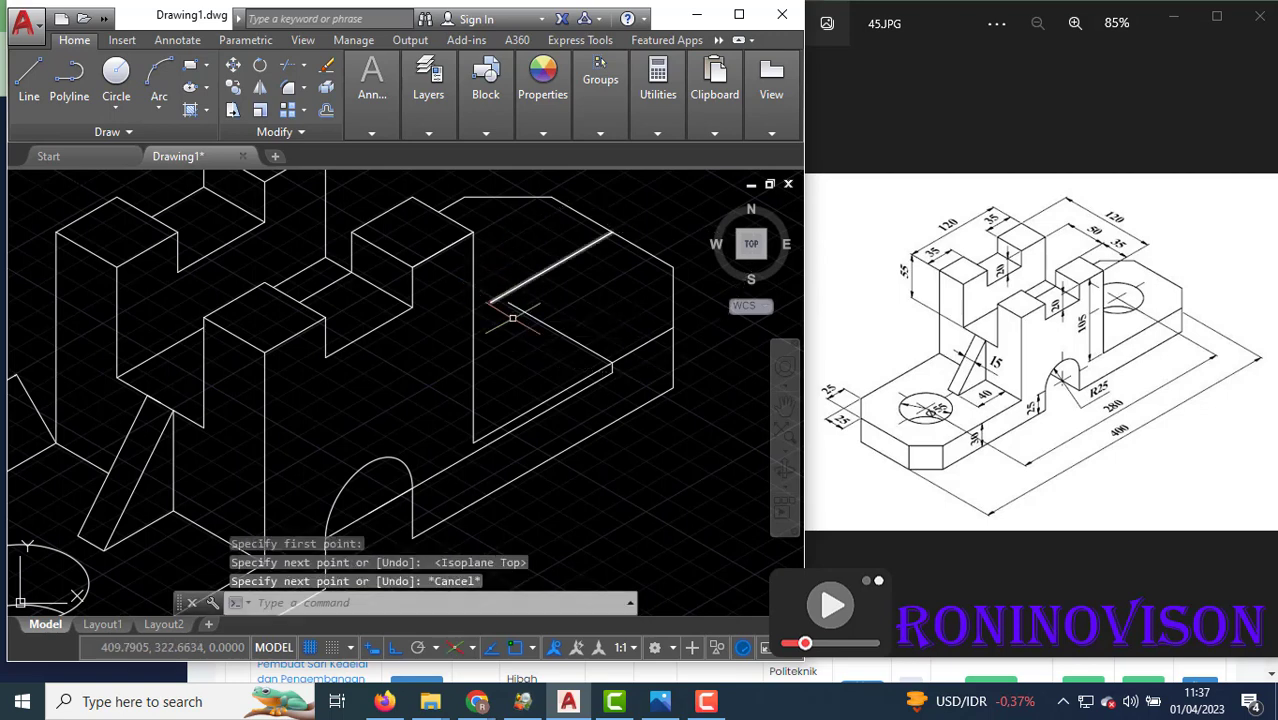
Trim the new line's overhanging end so it meets the adjoining top edge.
type("EX")
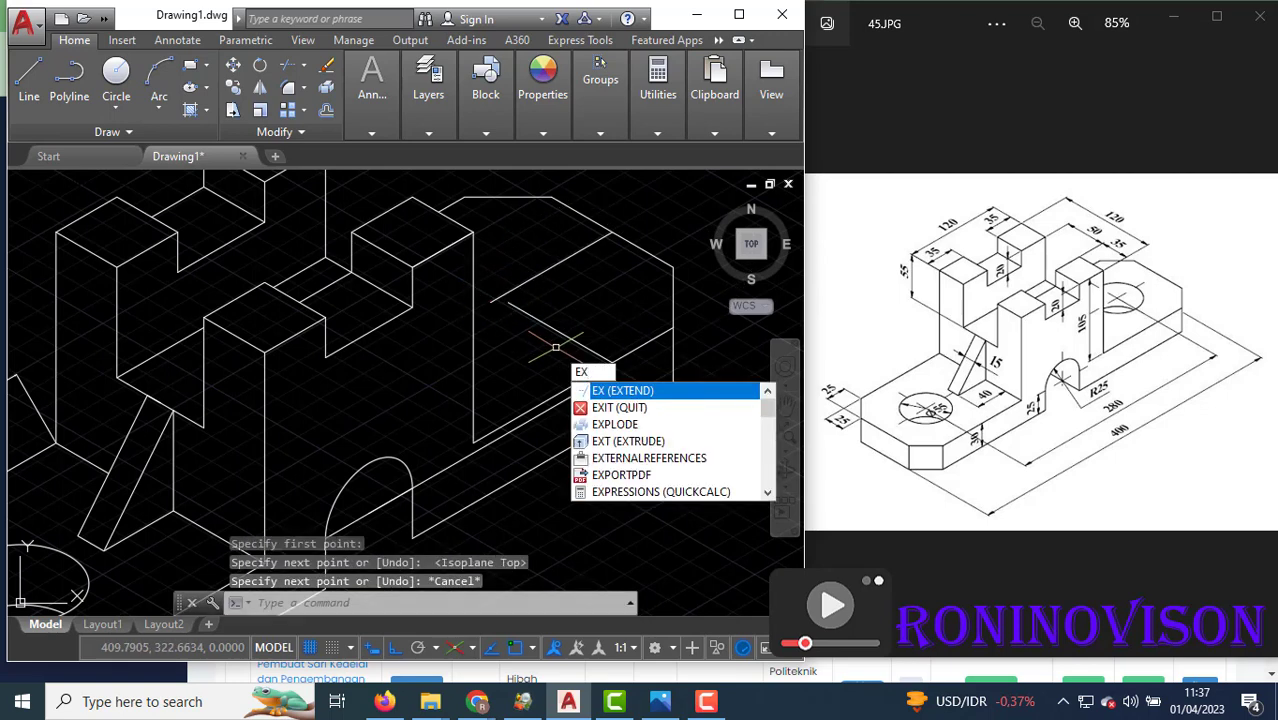
key("Return")
key("Return")
key("Escape")
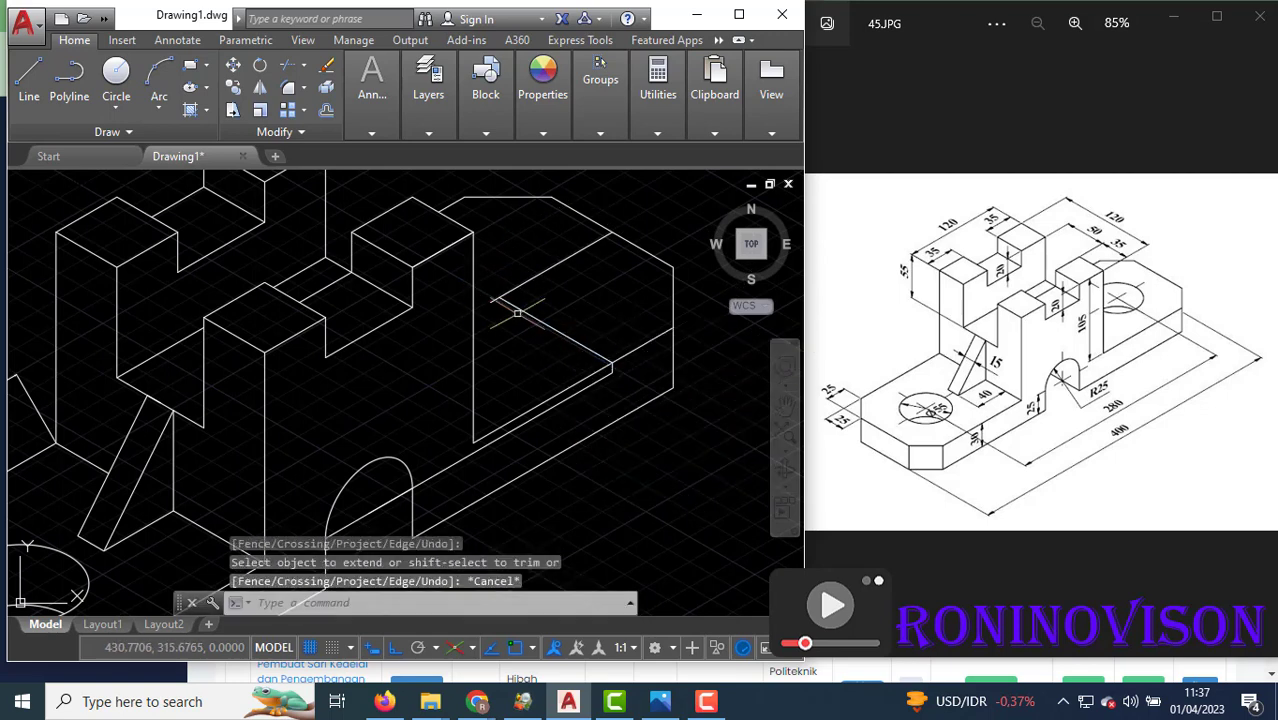
scroll(497, 298, "up", 3)
scroll(497, 298, "up", 2)
type("tr")
key("Return")
key("Return")
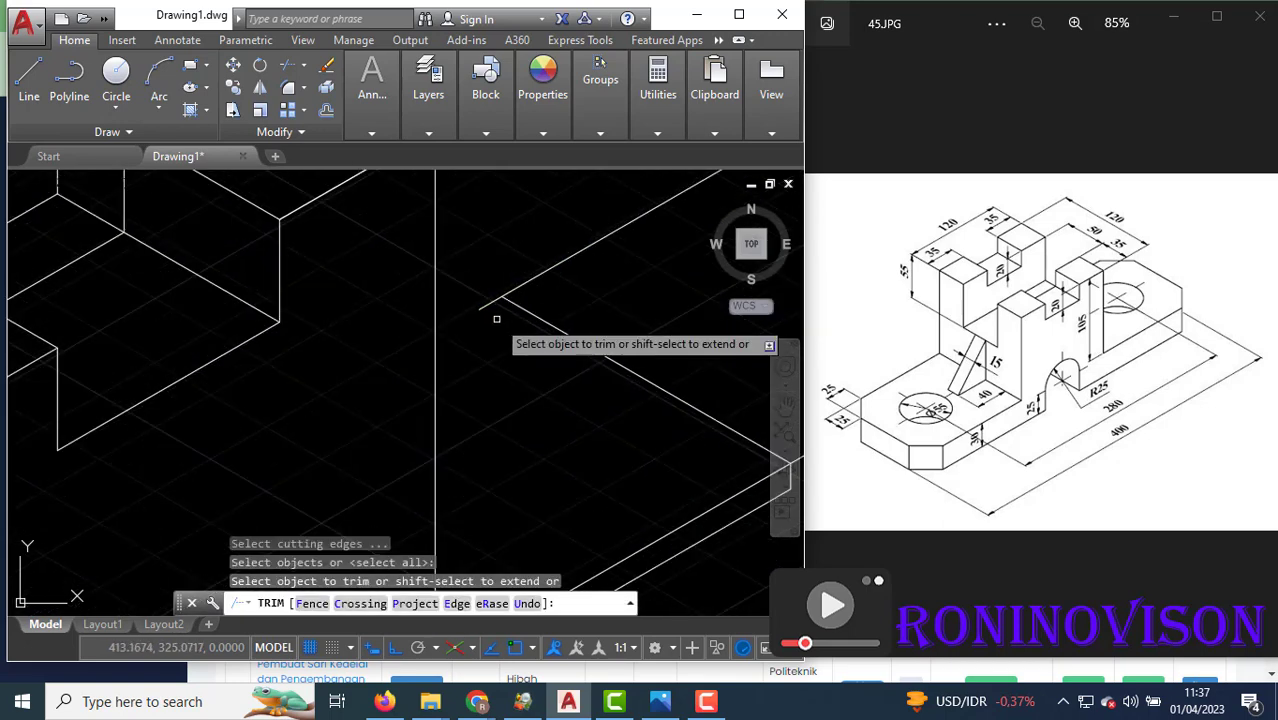
left_click(499, 300)
key("Escape")
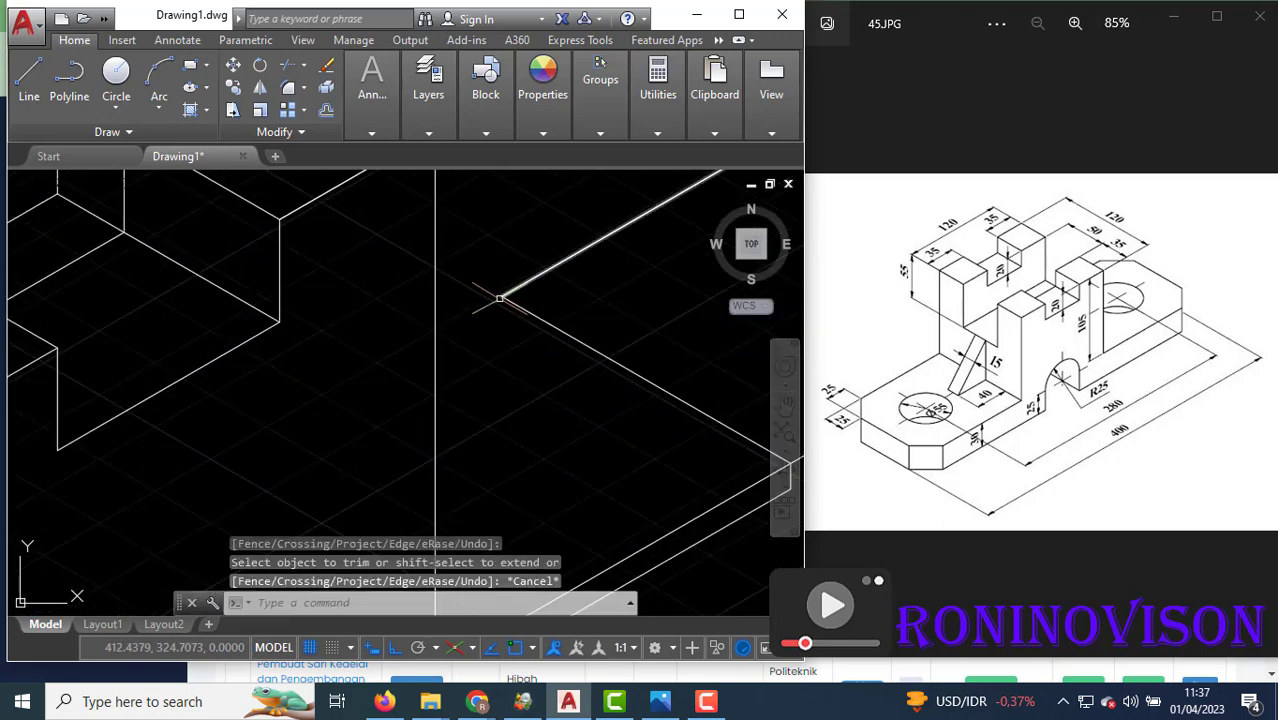
scroll(503, 300, "down", 2)
scroll(540, 356, "down", 2)
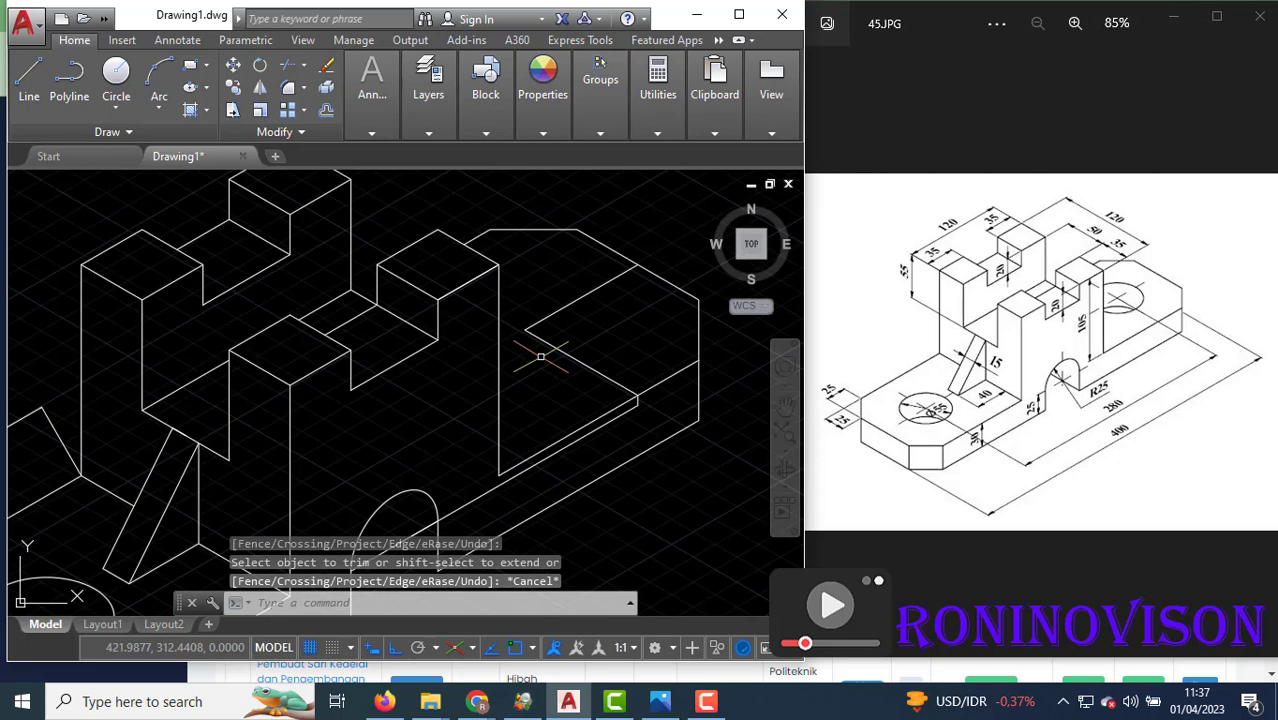
Draw a 27.5-radius isocircle centred on the right boss's top face.
type("el")
key("Return")
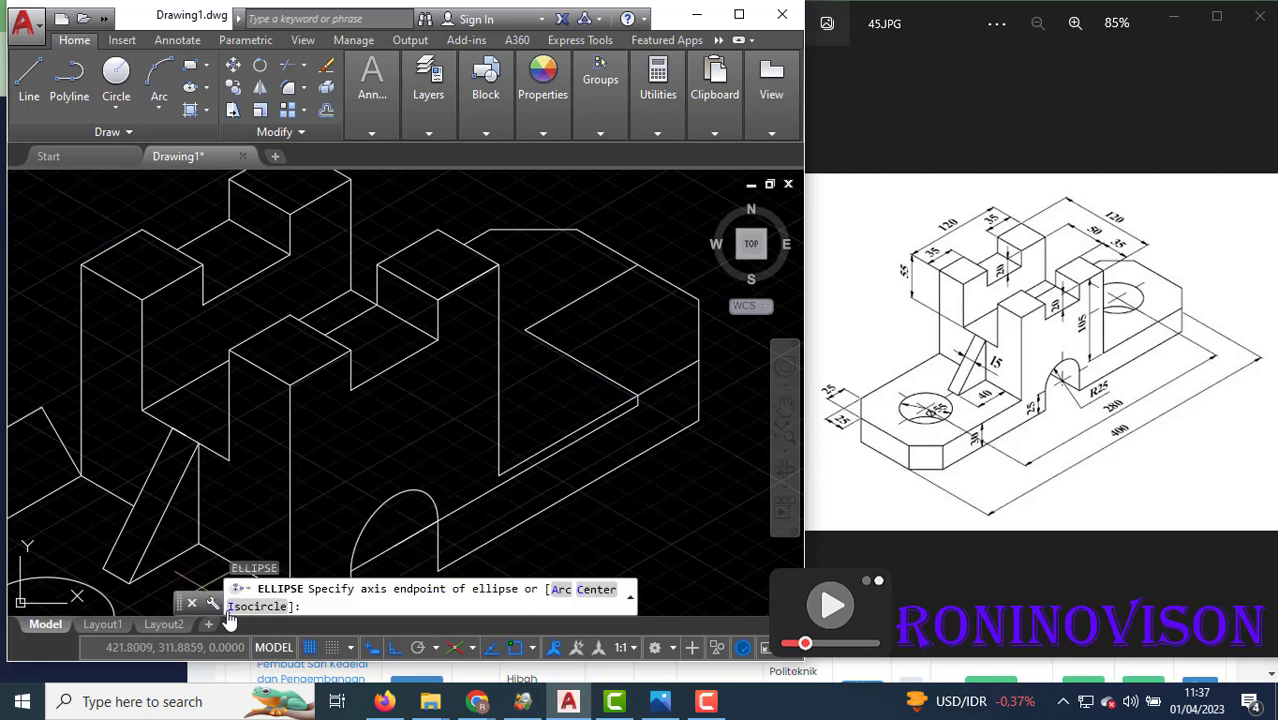
left_click(238, 610)
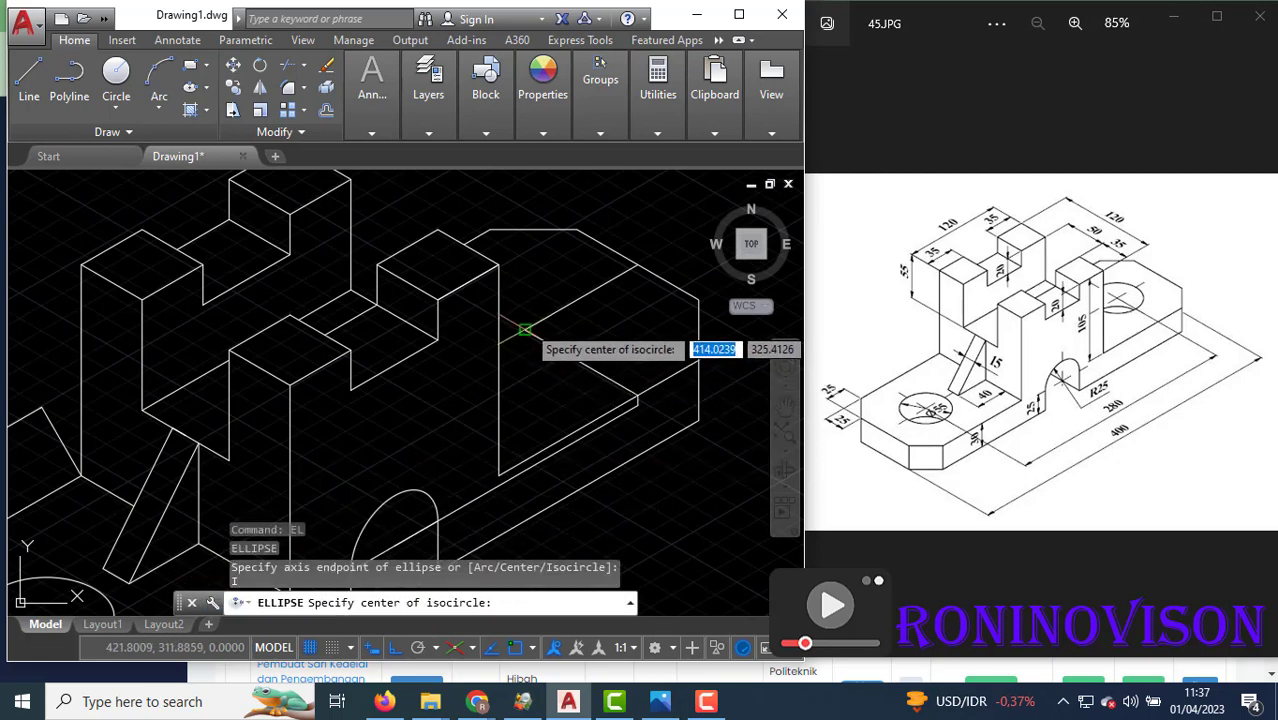
left_click(524, 329)
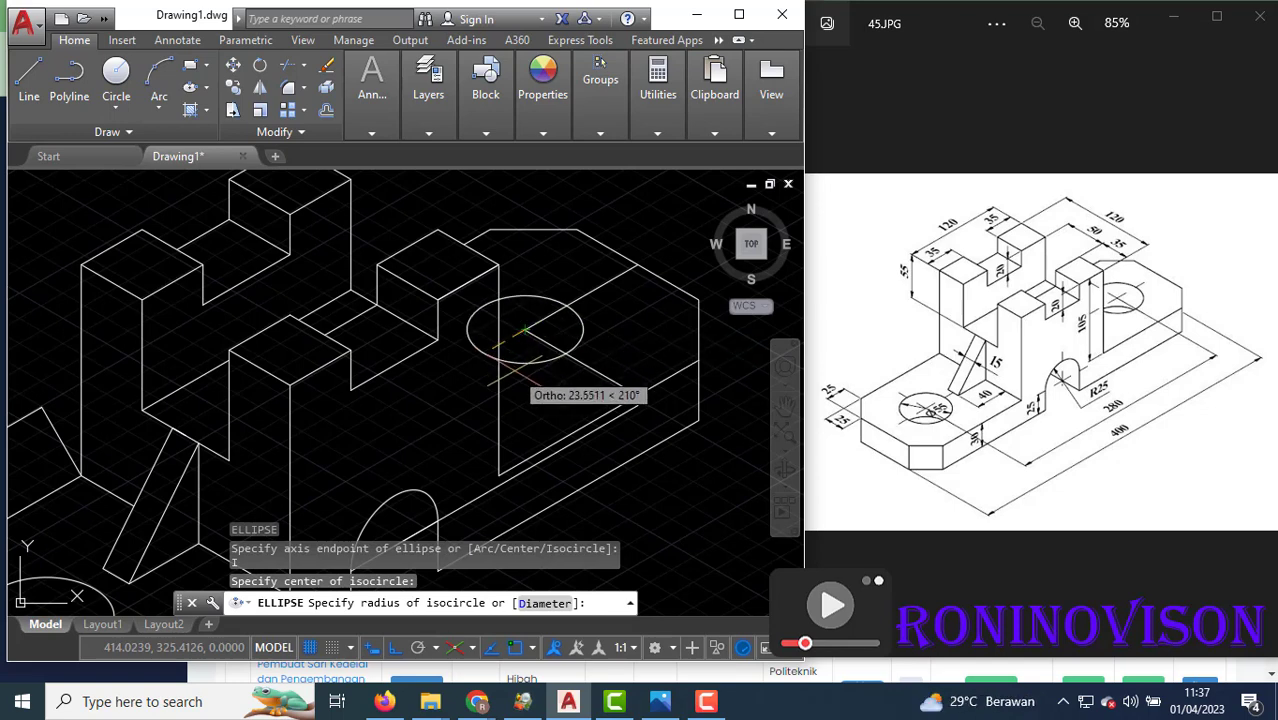
type("2")
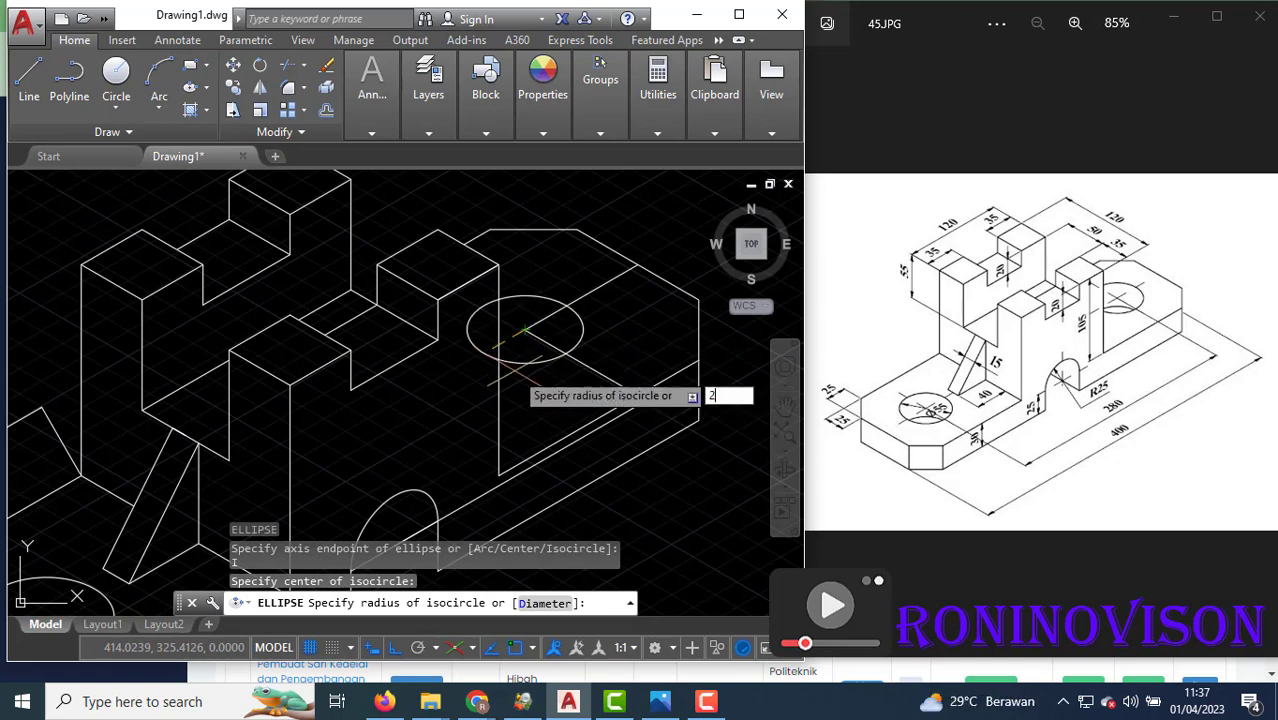
type("7.5")
key("Return")
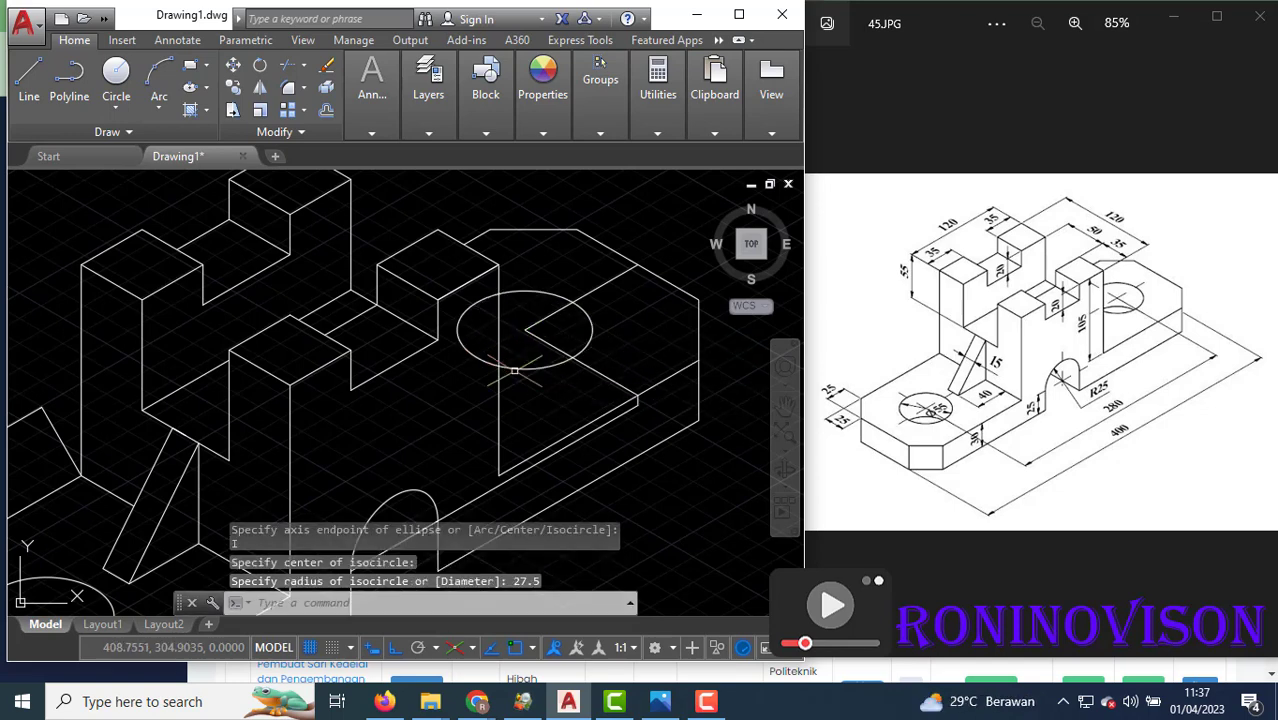
Copy the isocircle downward to show the hole's depth.
left_click(543, 374)
left_click(526, 366)
type("c")
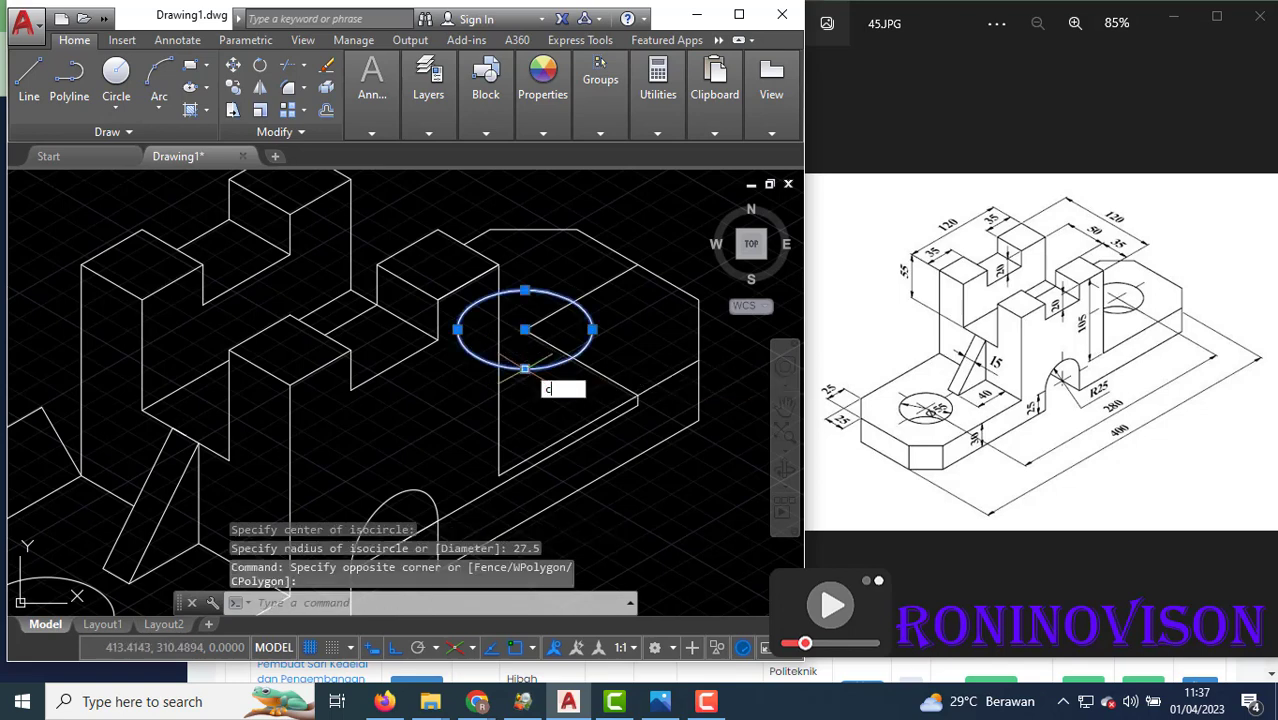
type("o")
key("Return")
left_click(708, 357)
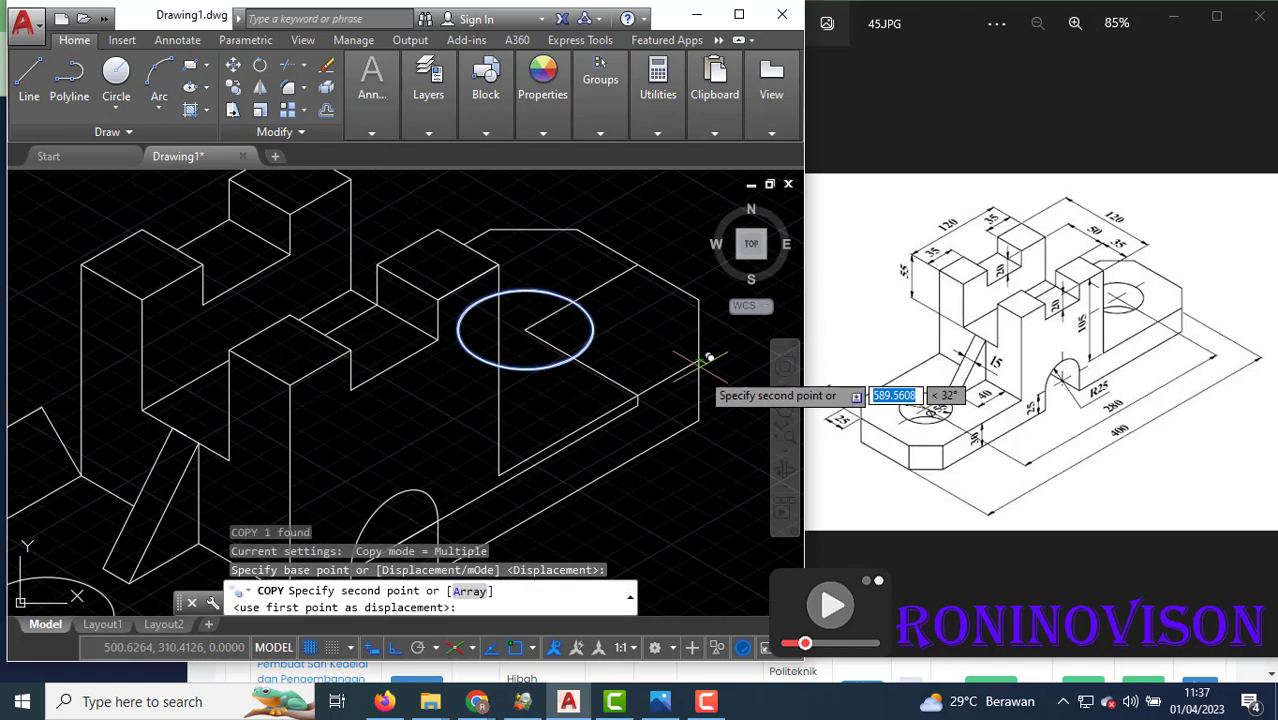
left_click(708, 417)
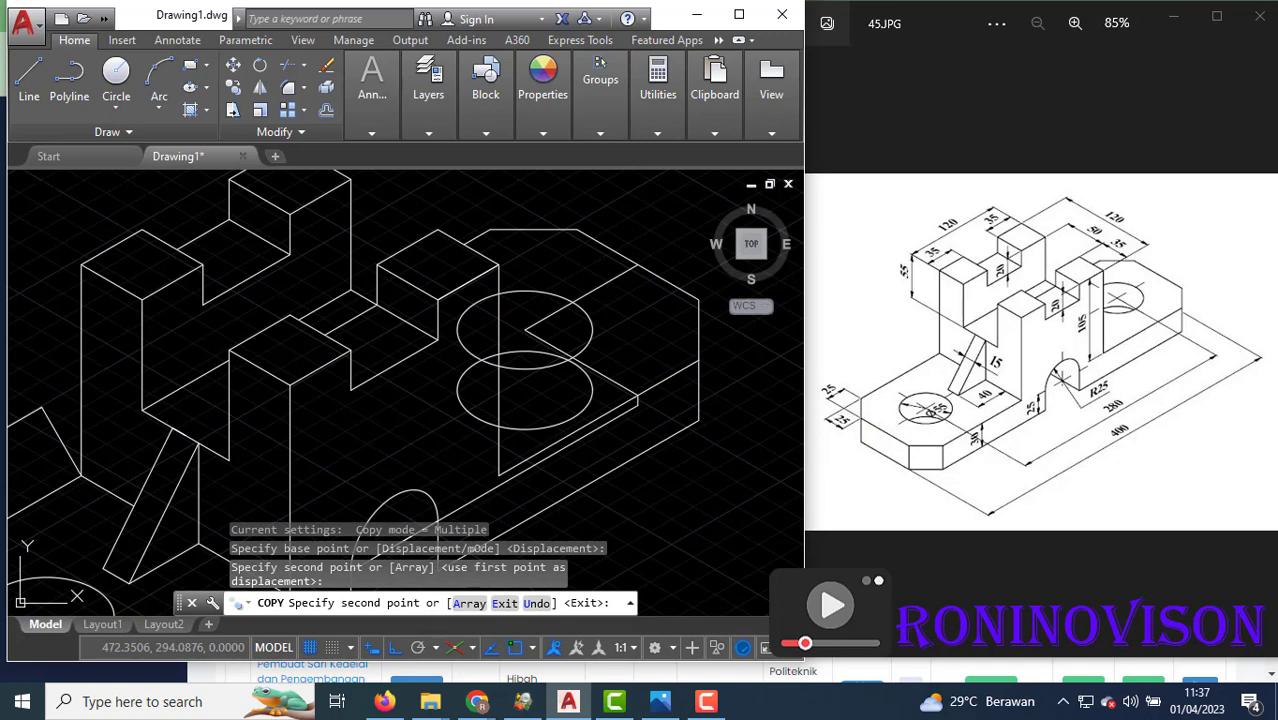
key("Return")
Trim the lower copy's hidden left arc and erase the leftover diagonal line.
type("tr")
key("Return")
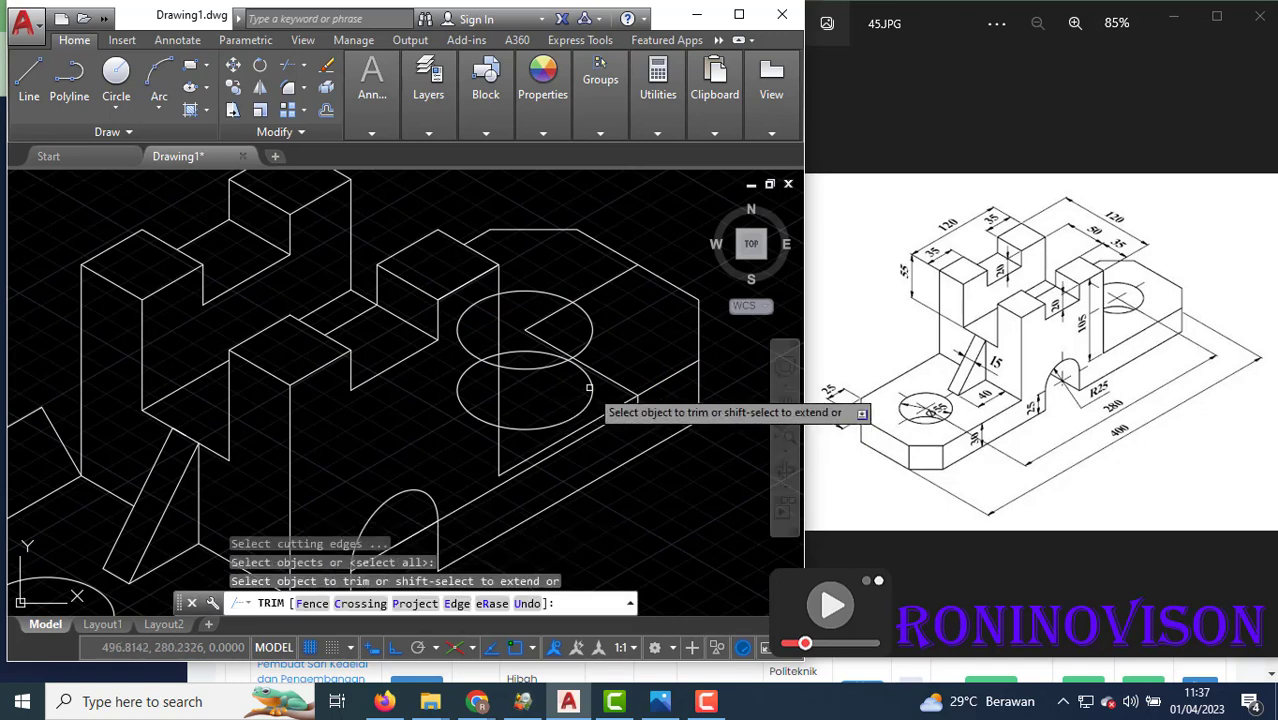
left_click(470, 410)
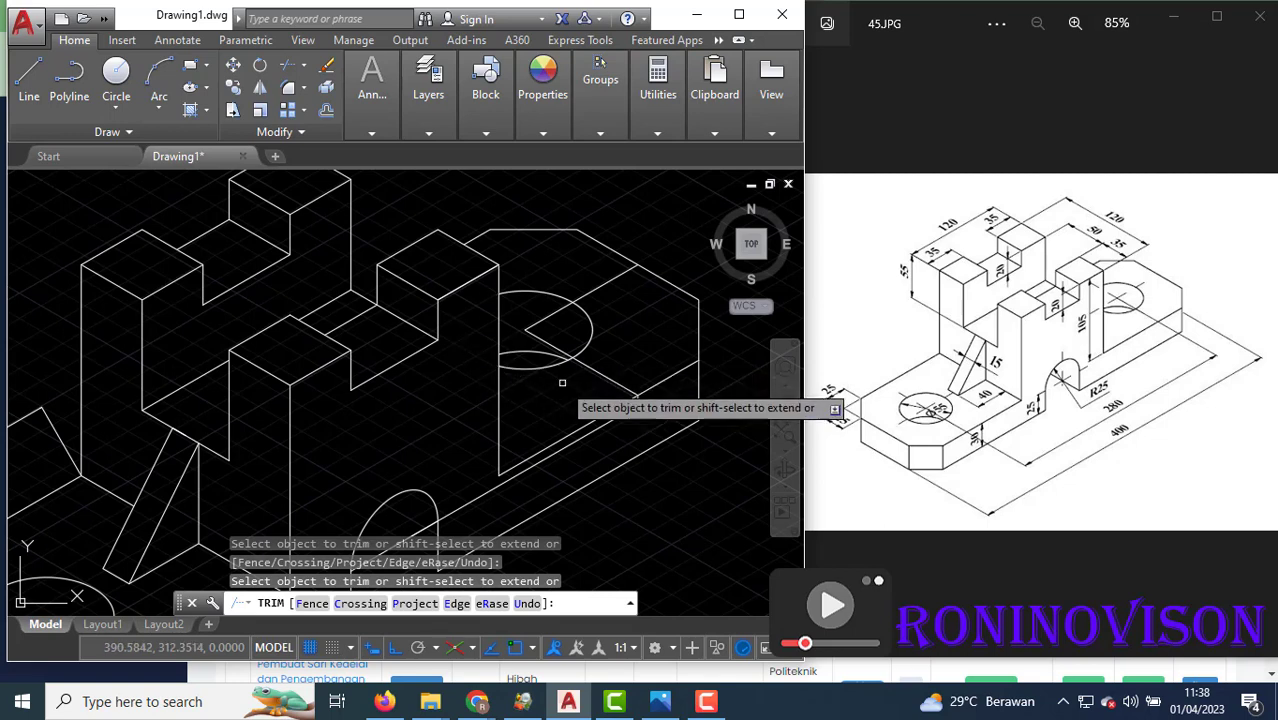
key("Escape")
left_click(520, 312)
left_click(530, 340)
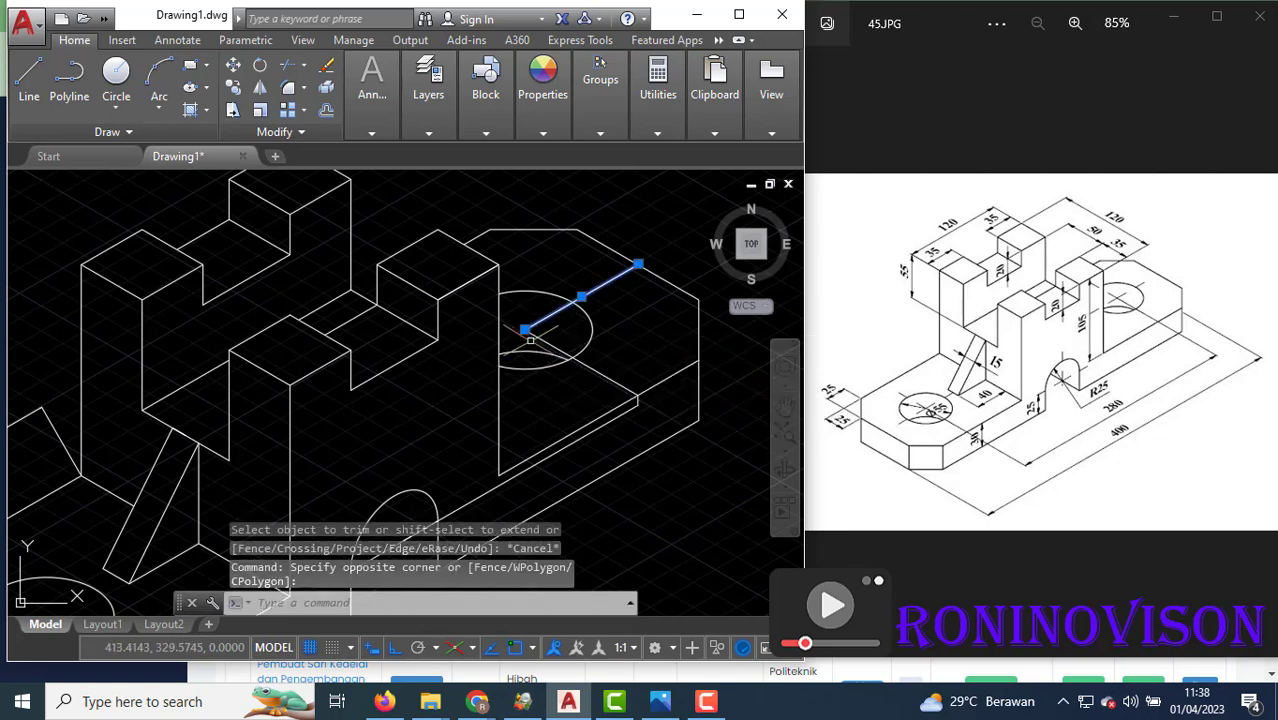
type("e")
key("Return")
Erase the two stray short lines beside the arched cutout, then zoom out.
scroll(630, 325, "down", 2)
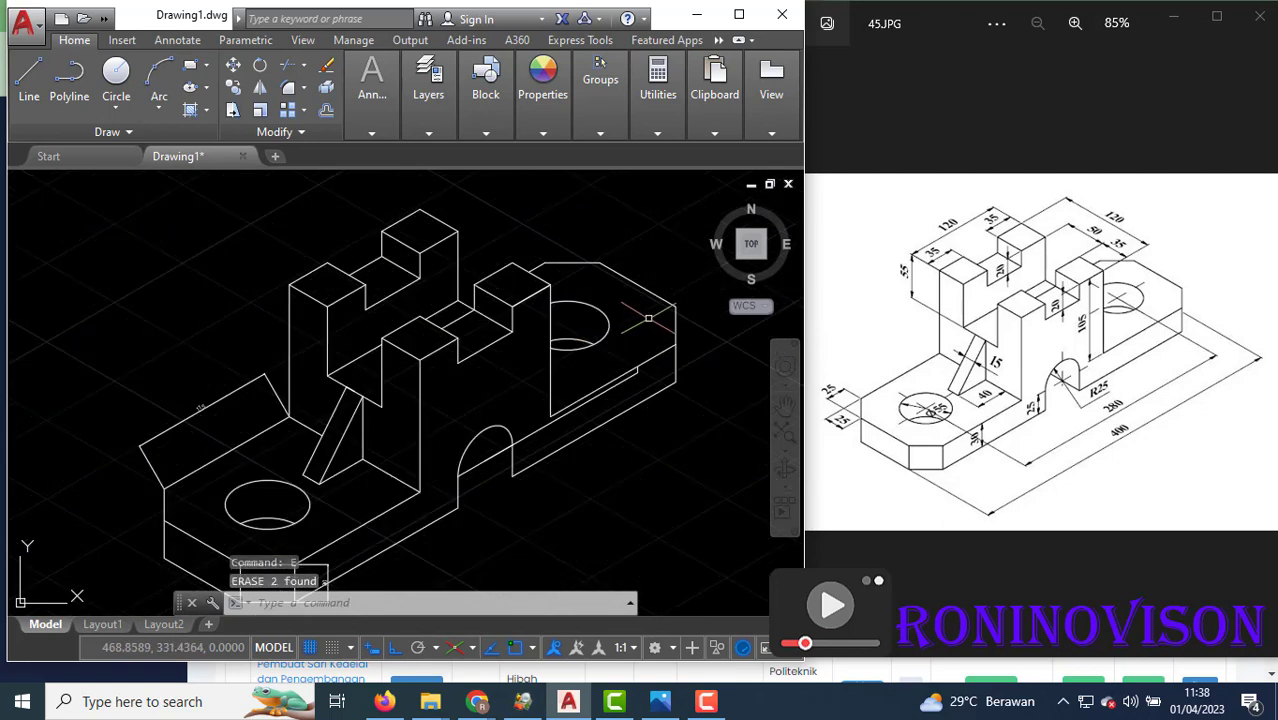
scroll(634, 327, "down", 2)
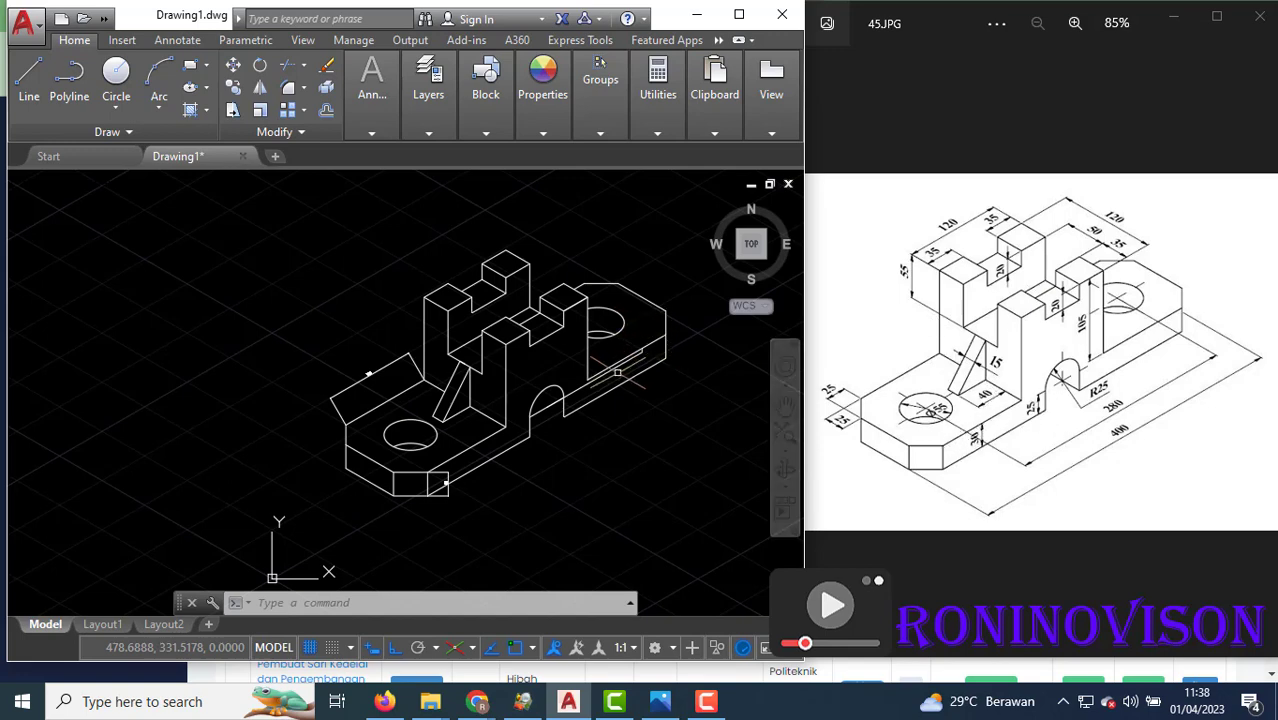
scroll(618, 372, "up", 2)
scroll(662, 340, "up", 5)
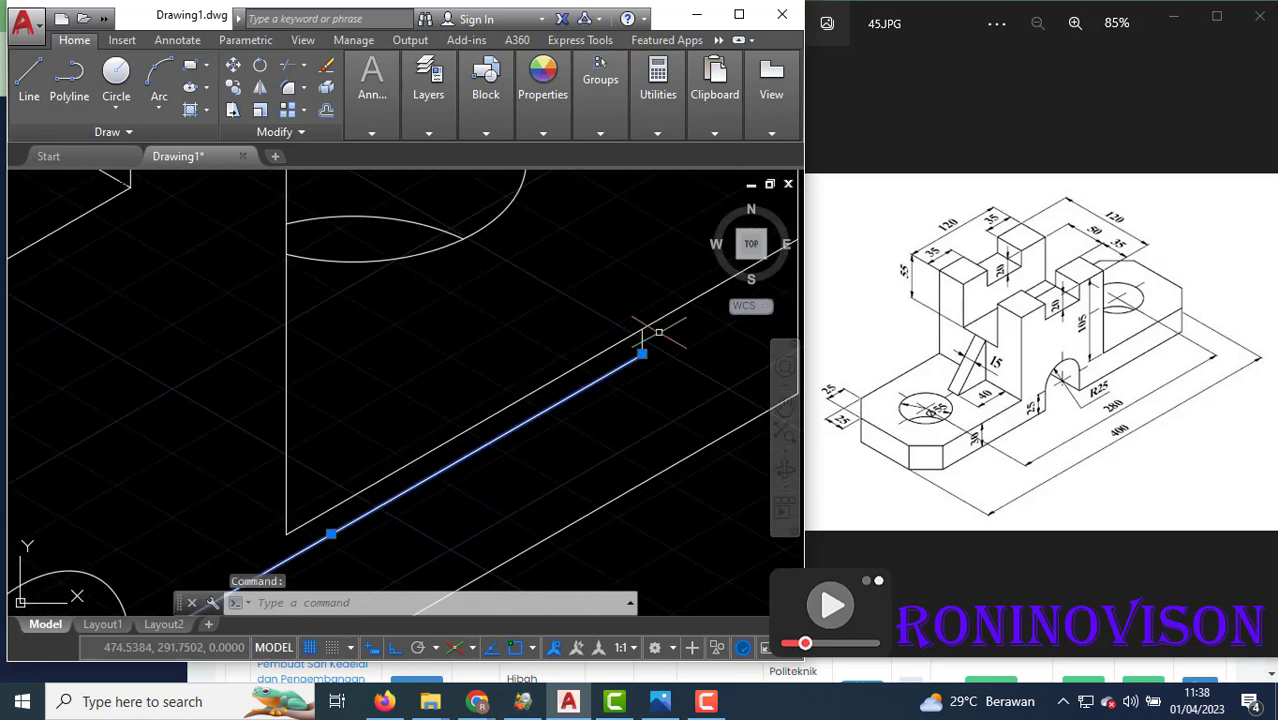
left_click(639, 337)
left_click(642, 340)
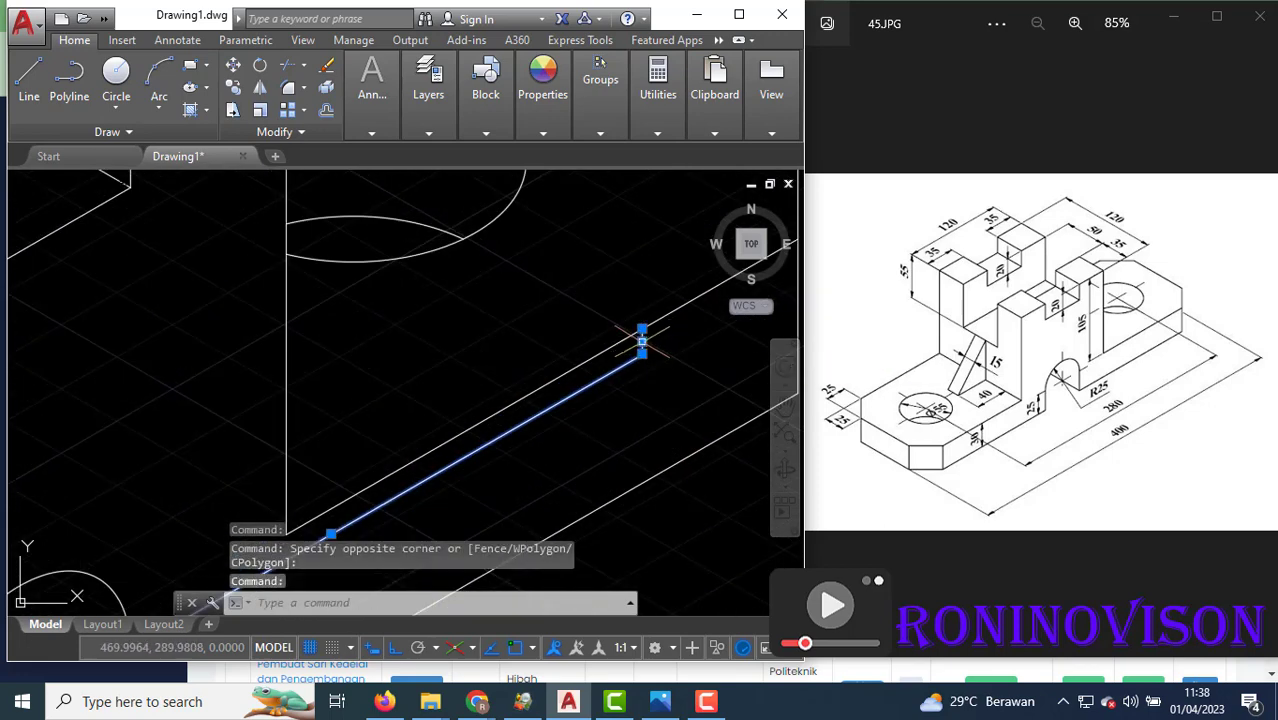
type("e")
key("Return")
scroll(628, 352, "down", 4)
scroll(635, 342, "down", 2)
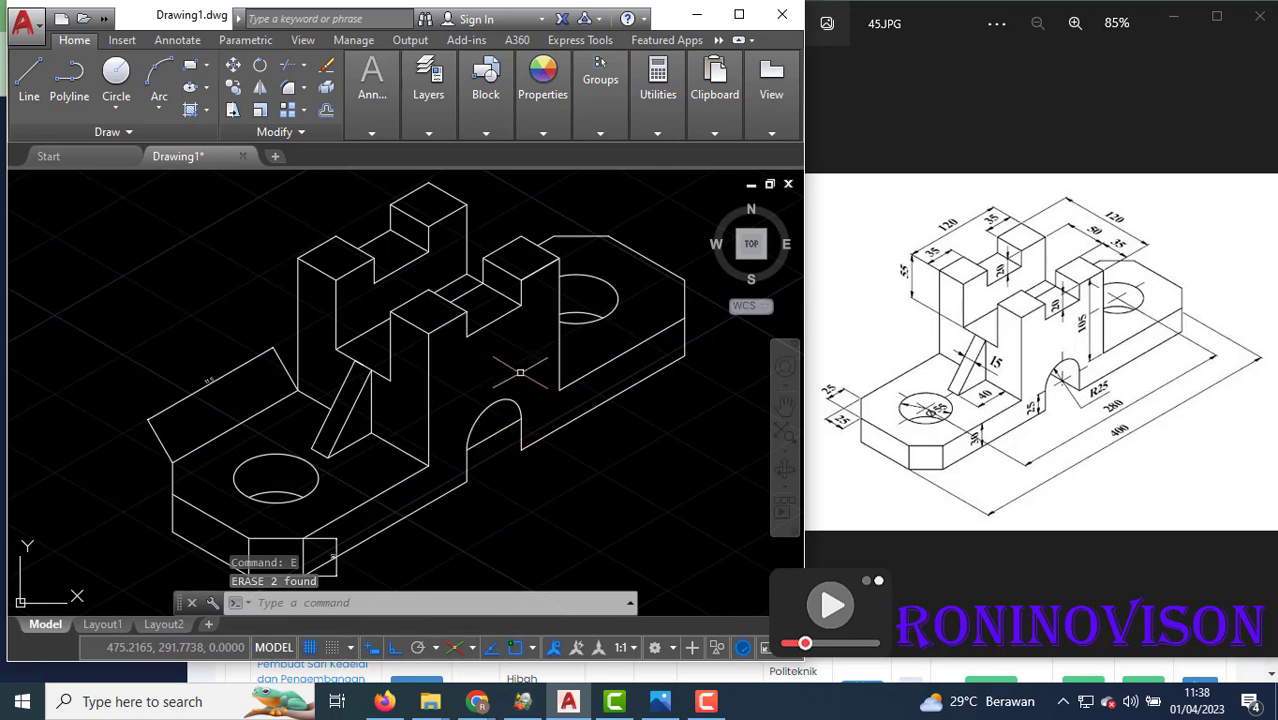
scroll(513, 292, "down", 2)
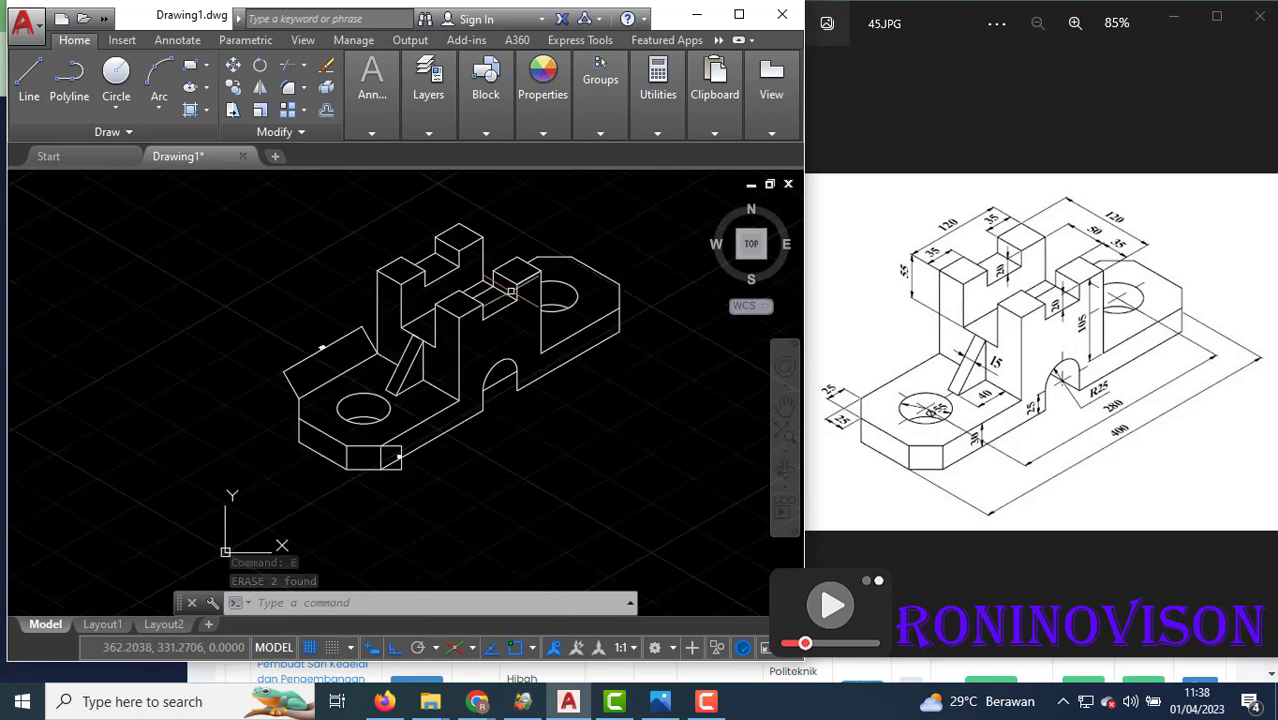
Place an aligned 403 dimension from the plate's lower-left to right corner, then grab its endpoint.
left_click(372, 133)
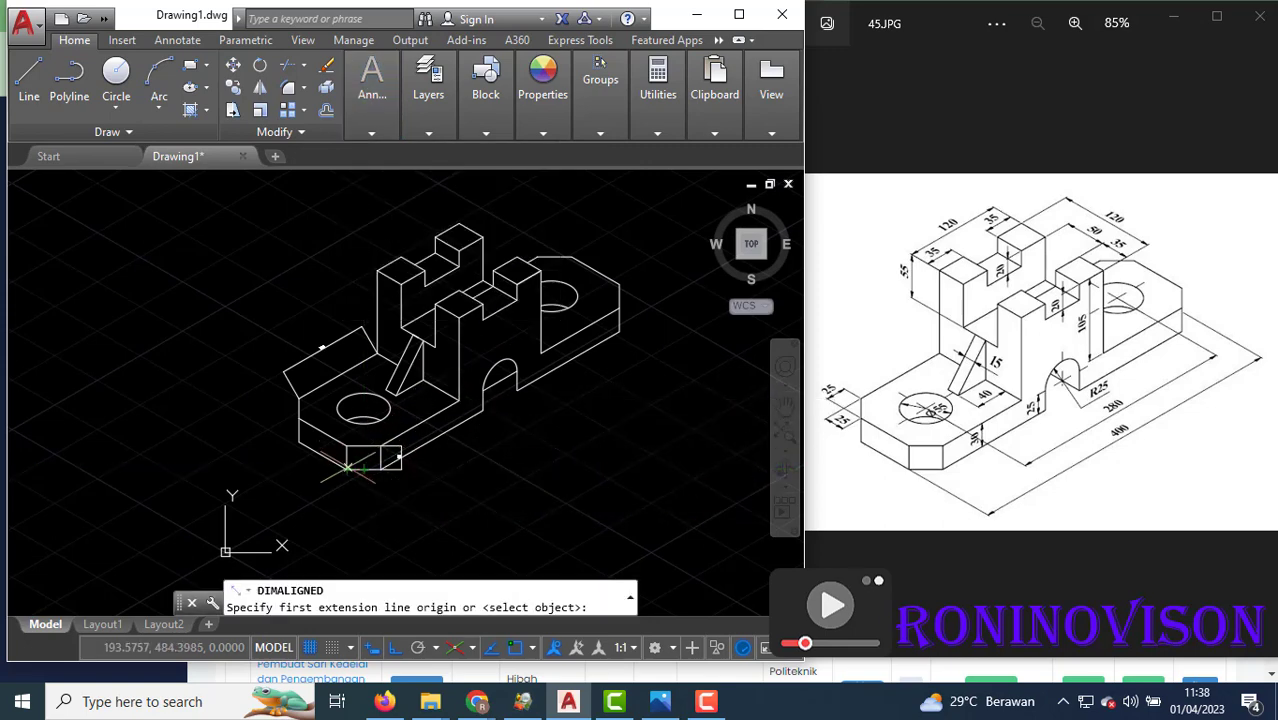
left_click(347, 466)
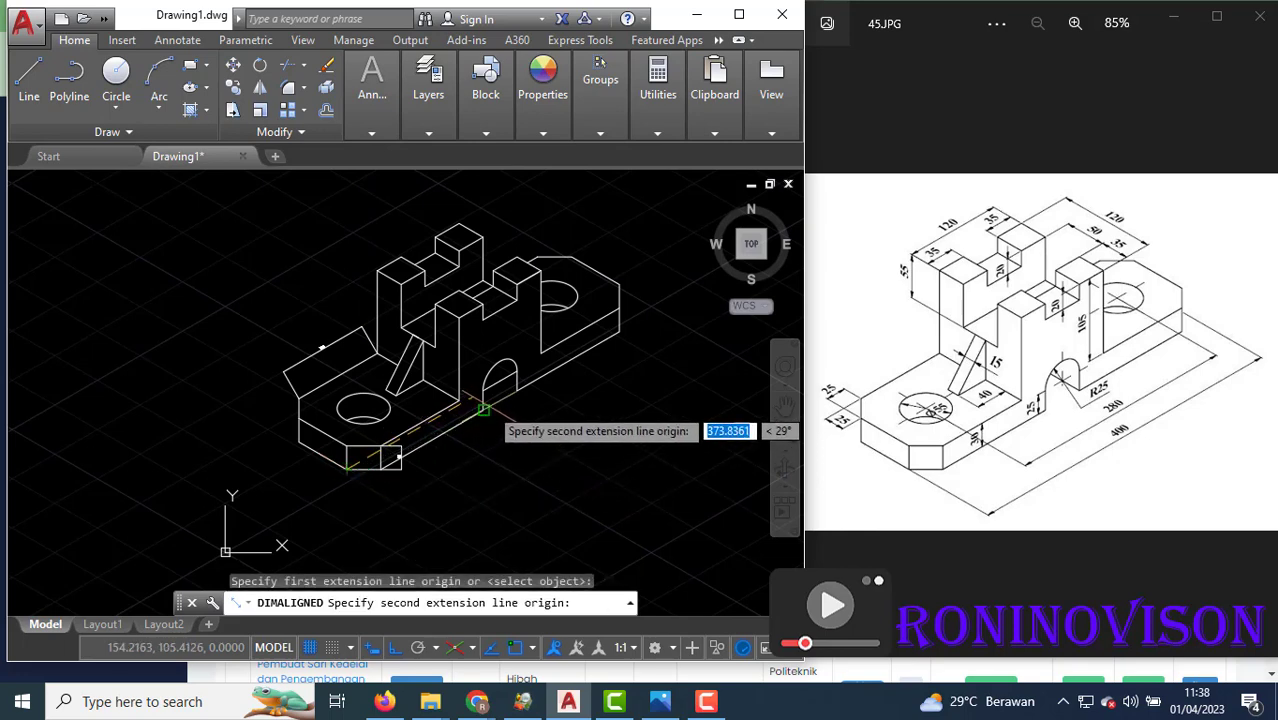
left_click(620, 310)
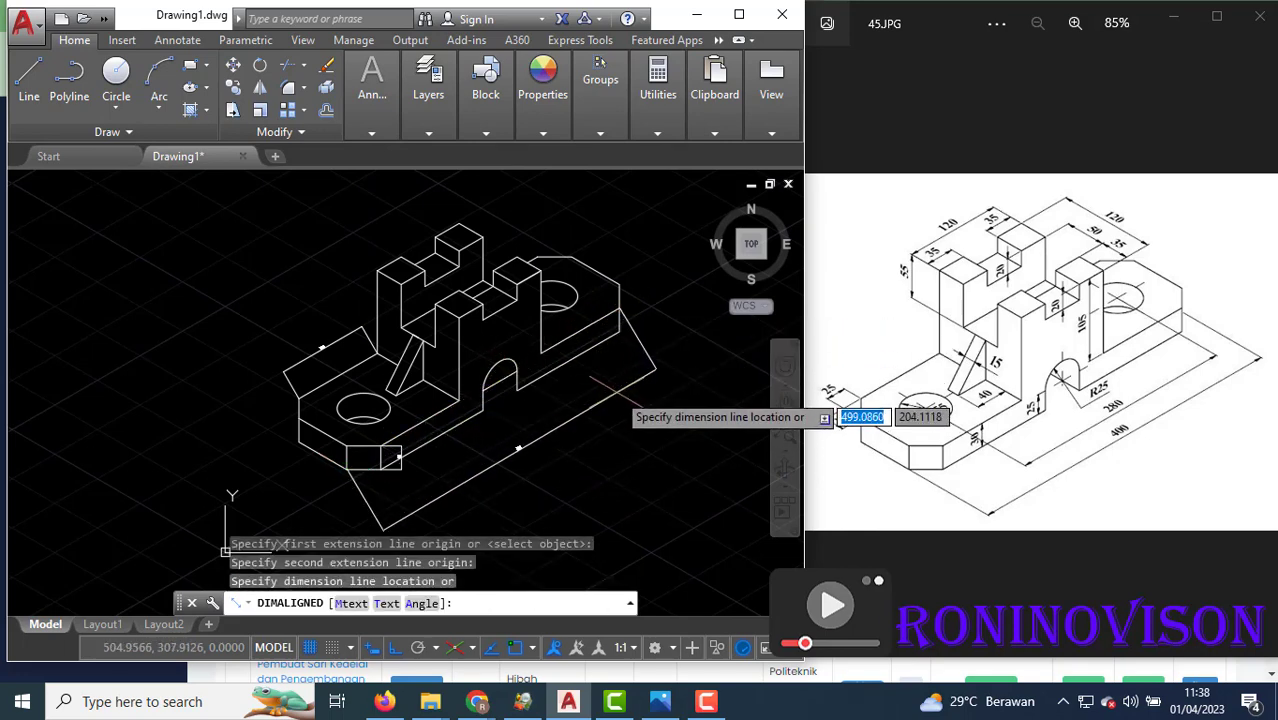
scroll(628, 410, "up", 2)
scroll(628, 405, "up", 2)
scroll(630, 392, "up", 1)
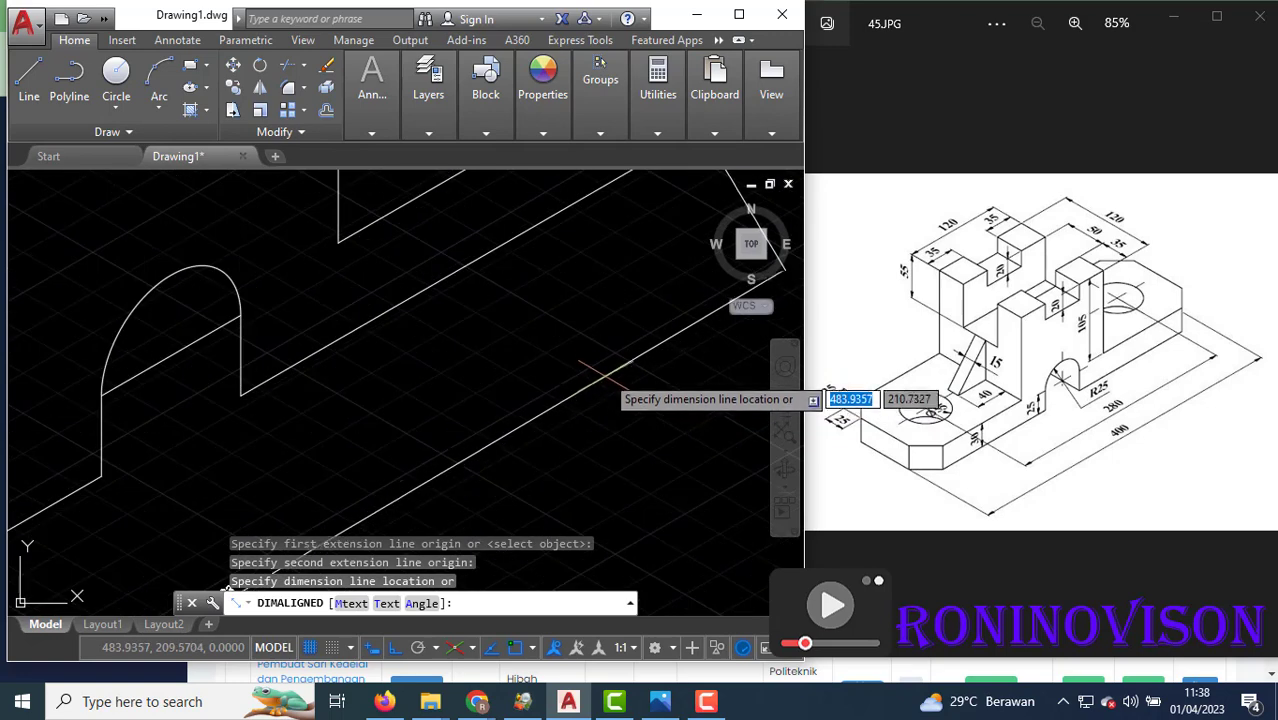
scroll(628, 390, "down", 1)
scroll(632, 320, "down", 2)
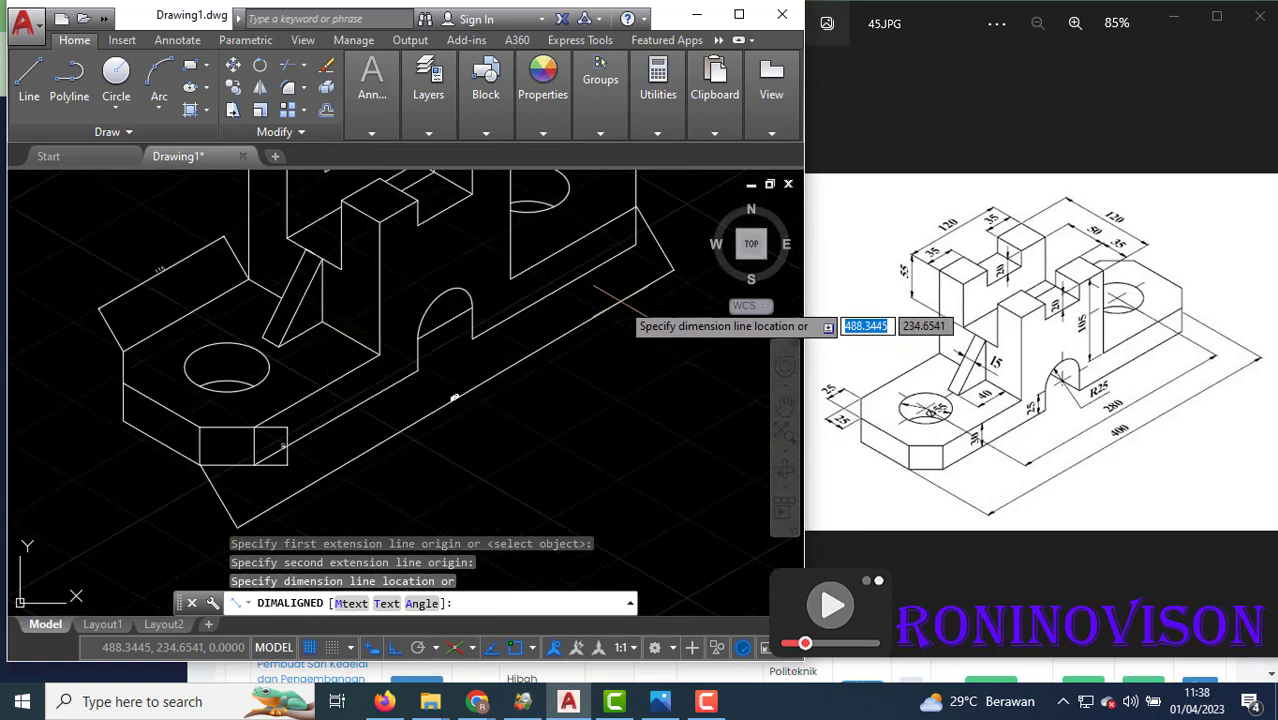
left_click(453, 398)
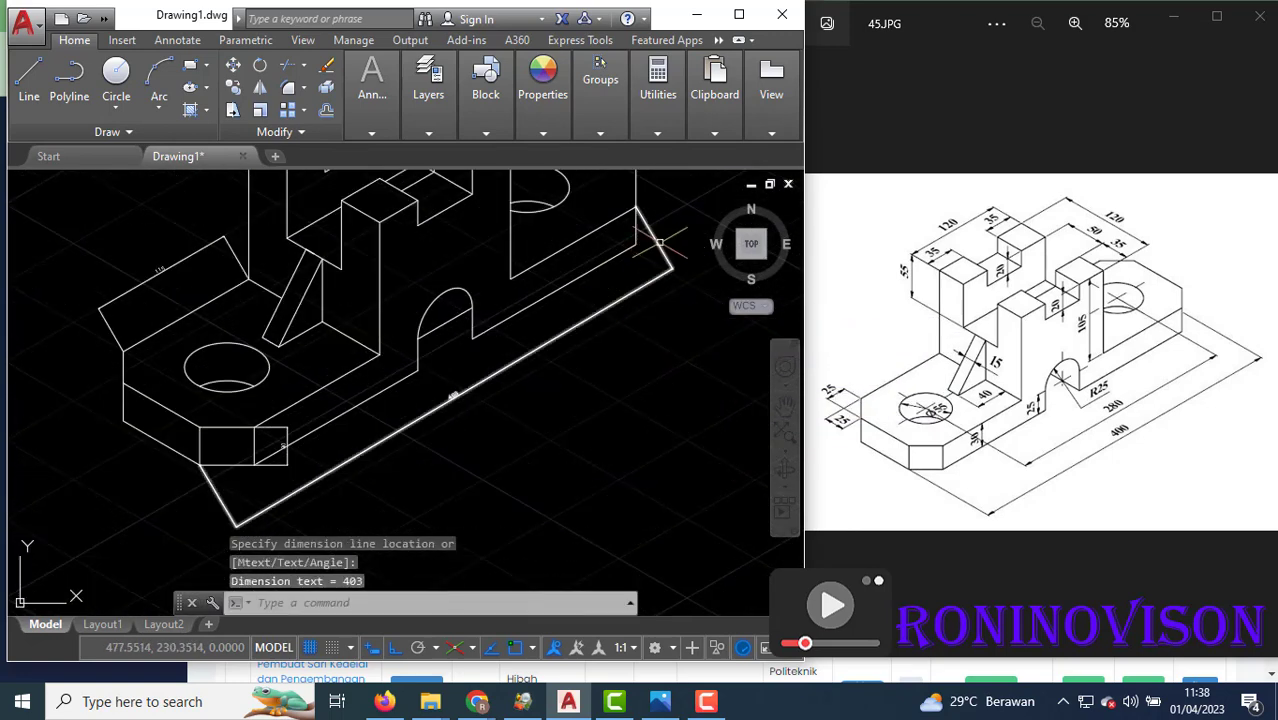
left_click(636, 210)
left_click(636, 207)
Enter a 3-unit stretch on the dimension endpoint, then cancel and deselect it.
type("3")
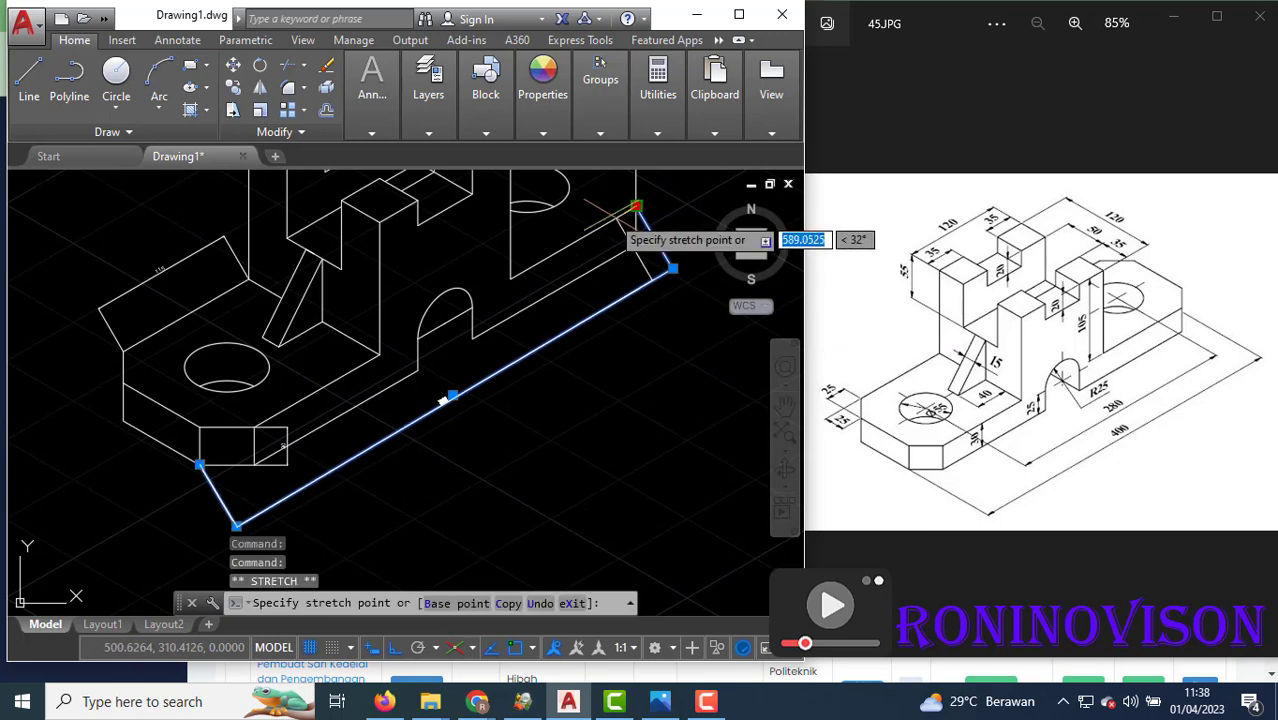
key("Return")
key("Escape")
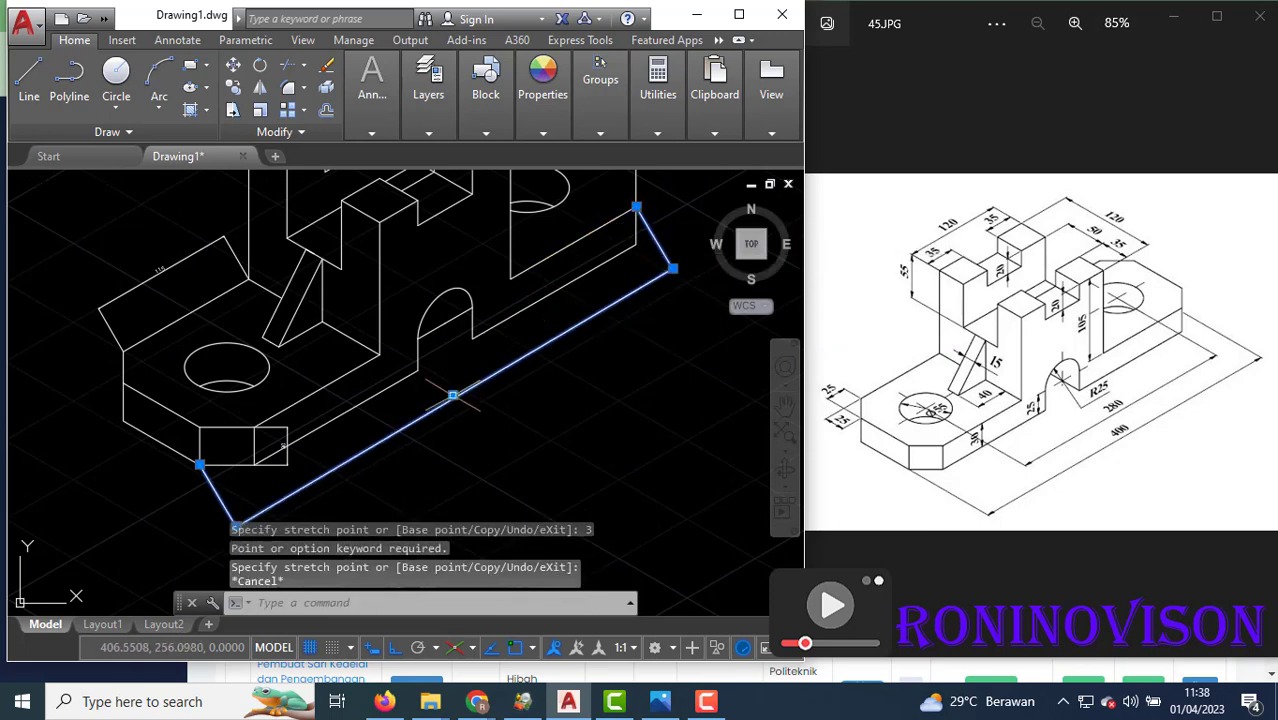
key("Escape")
scroll(453, 397, "up", 5)
scroll(538, 418, "down", 5)
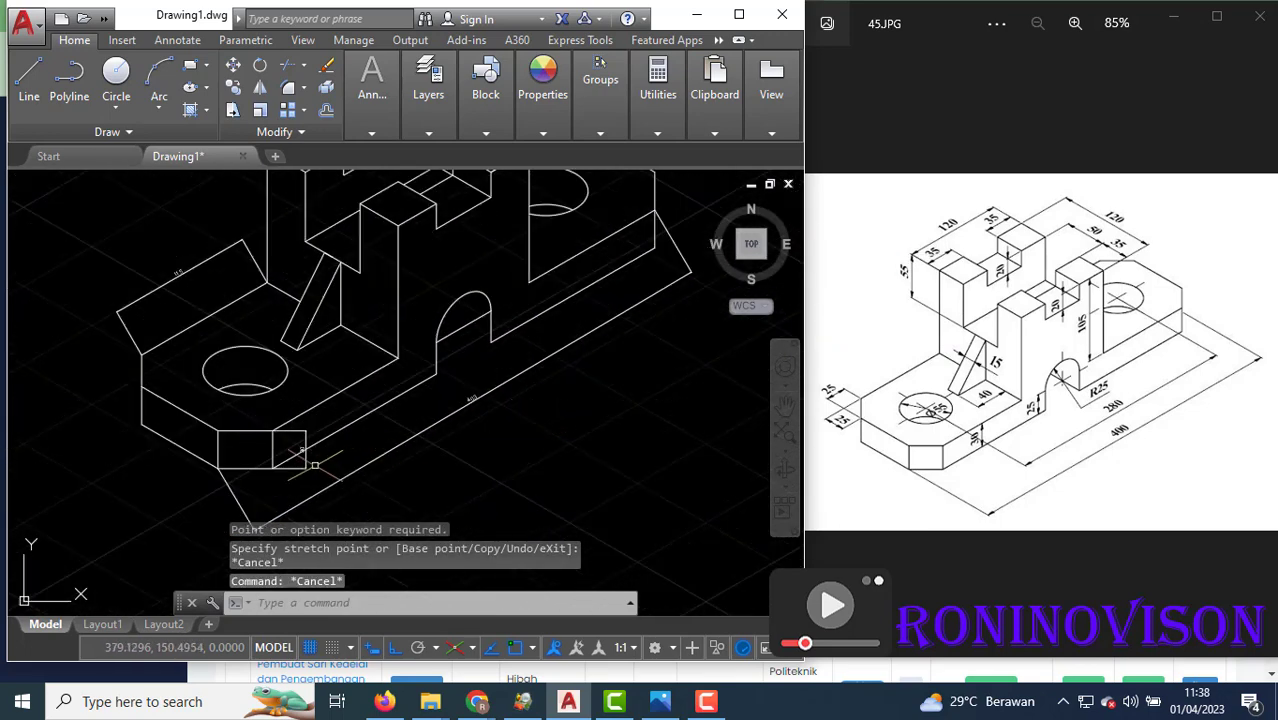
scroll(250, 472, "down", 2)
scroll(495, 356, "up", 5)
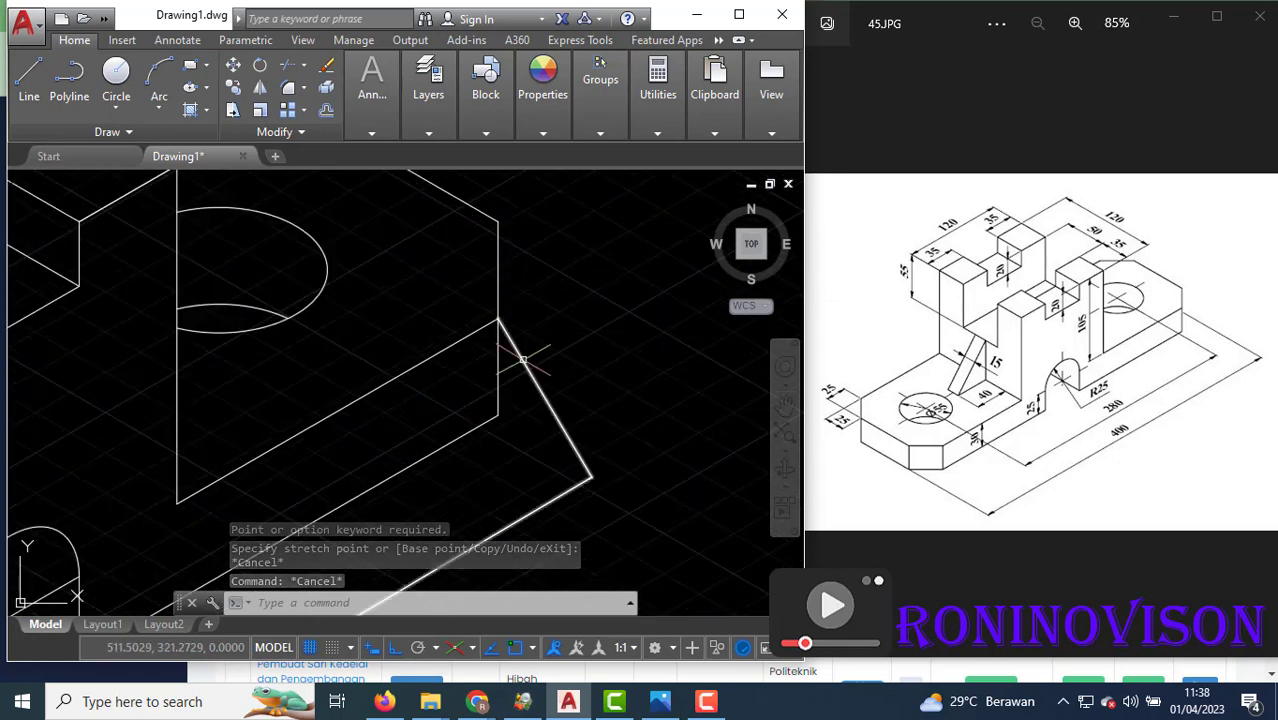
Grip-stretch the front-edge dimension's extension-line endpoint 3 units along the edge so it reads 400.
left_click(499, 322)
middle_click_drag(501, 322, 488, 292)
left_click(477, 276)
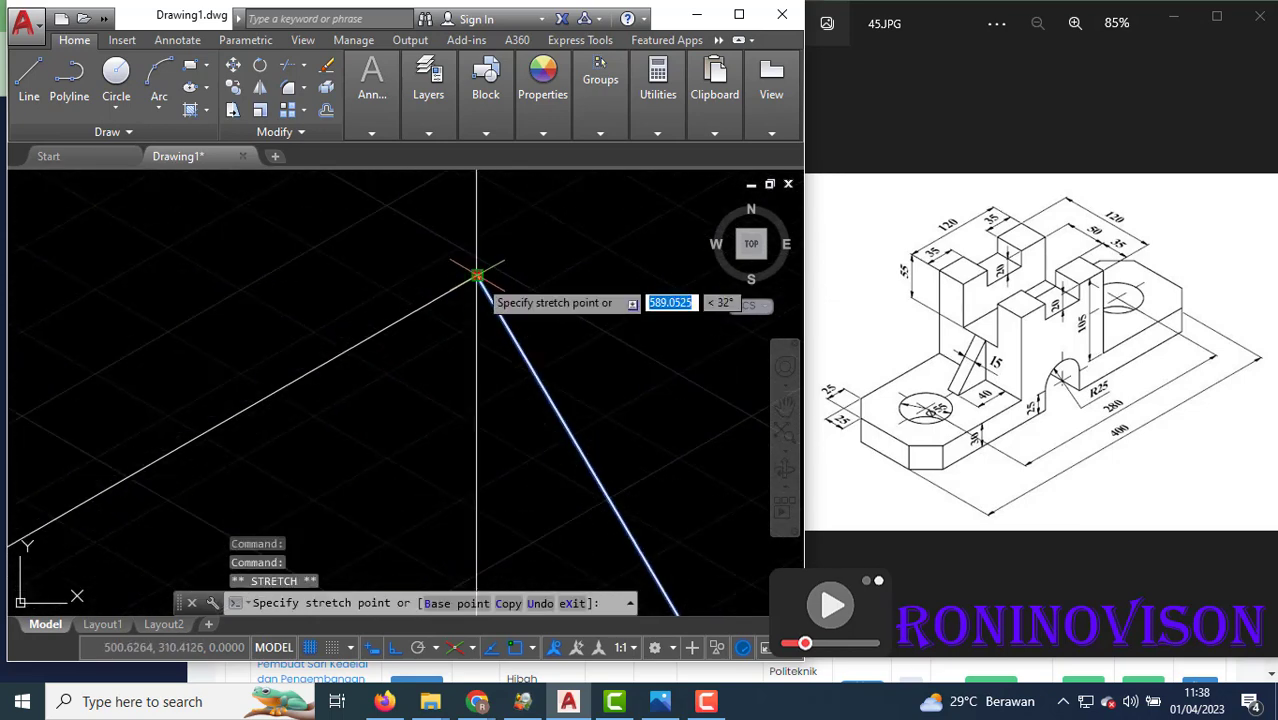
key("Return")
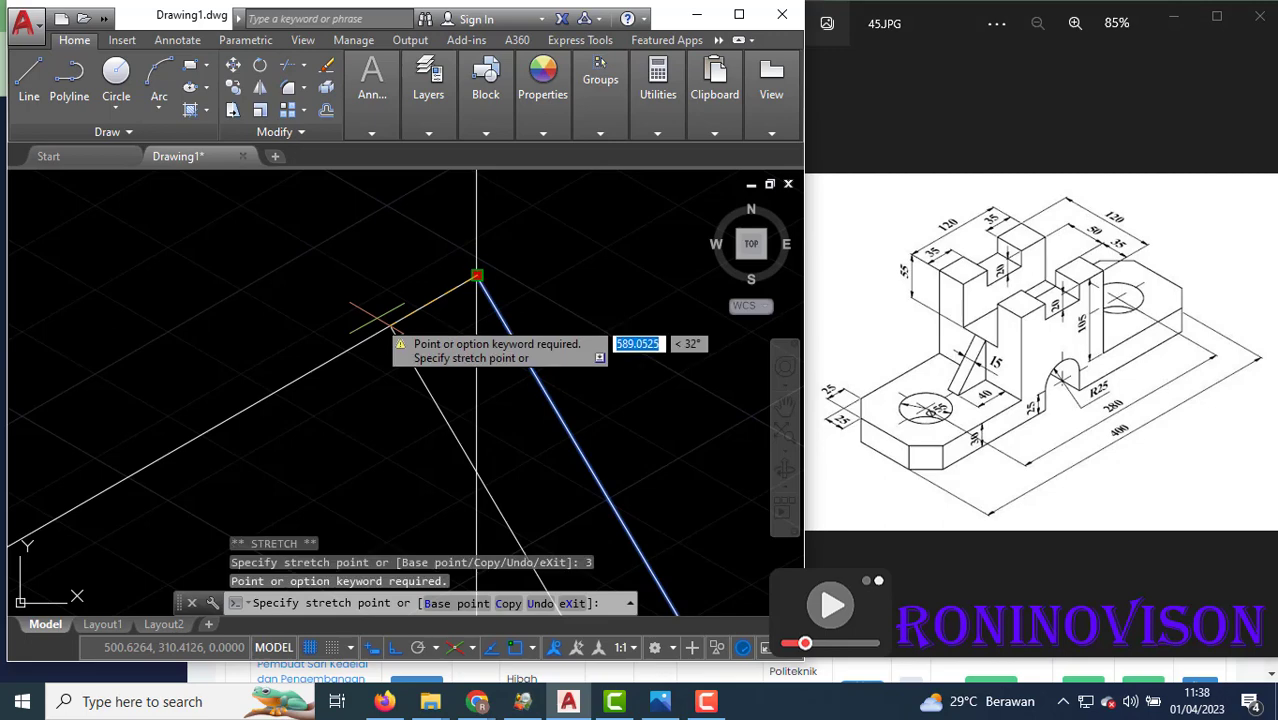
type("3")
key("Return")
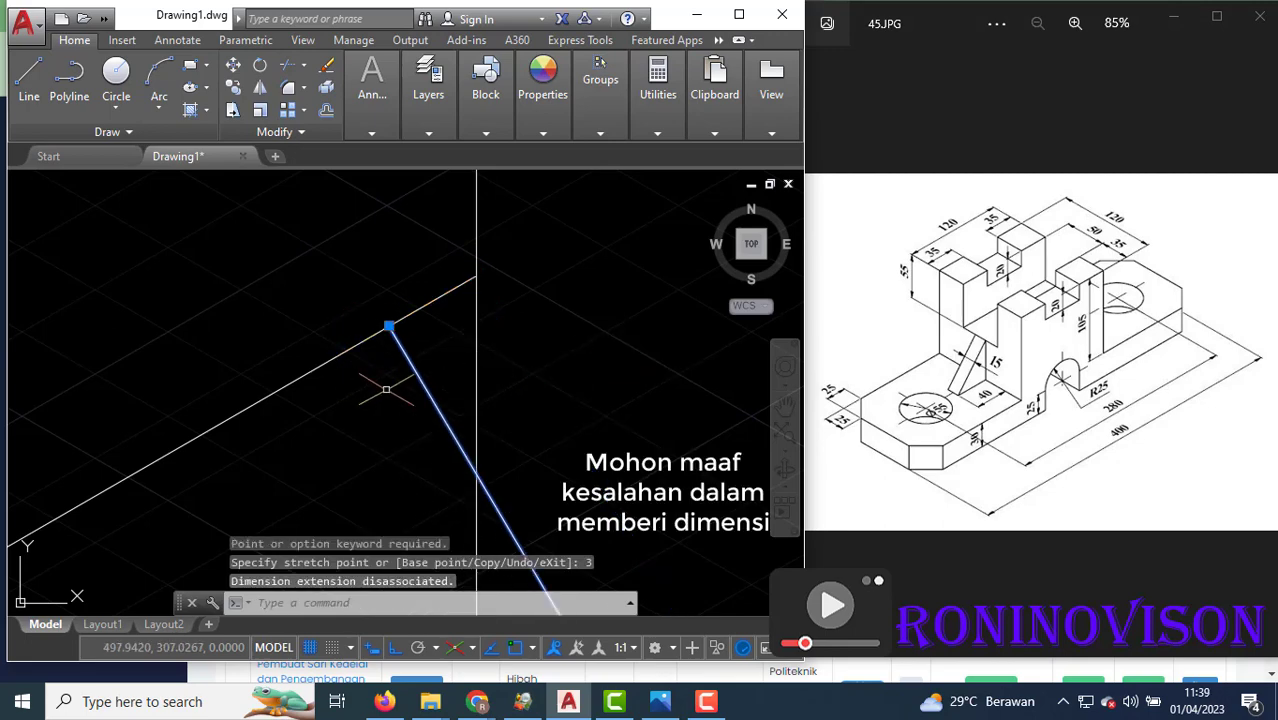
key("Escape")
Try to trim the overhanging extension line, then cancel and zoom out.
scroll(420, 374, "down", 2)
scroll(610, 303, "down", 2)
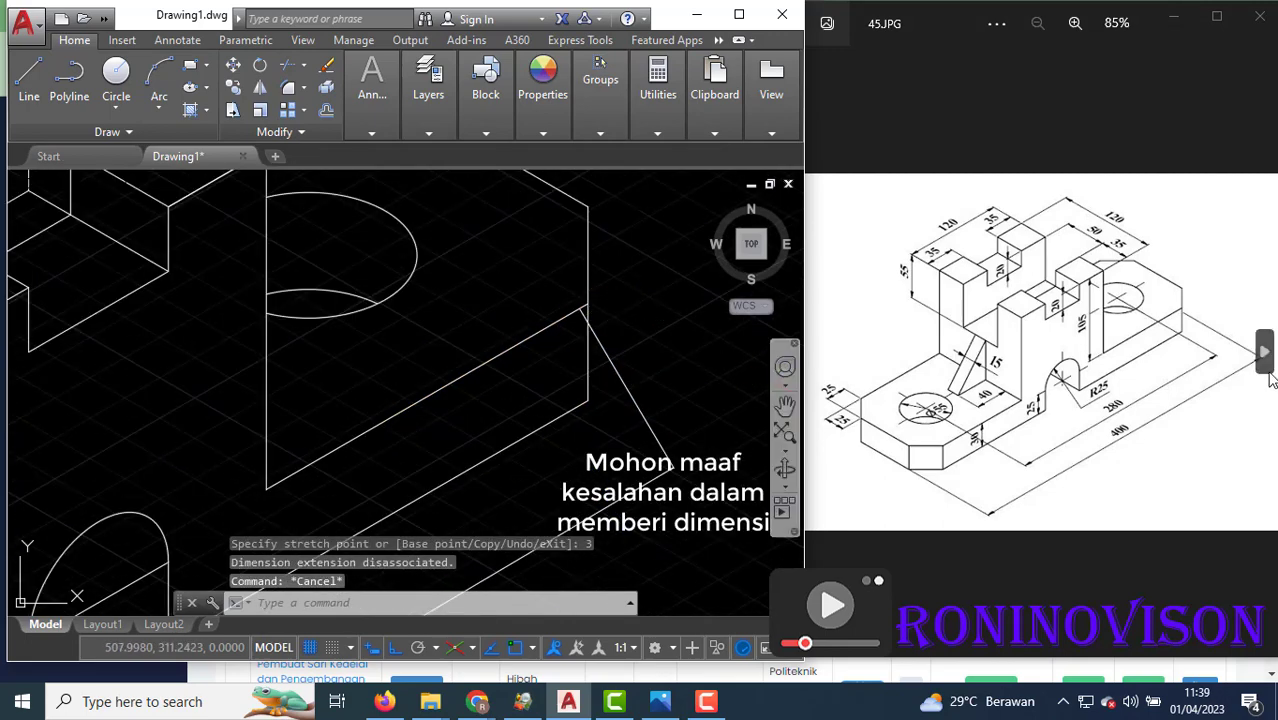
scroll(615, 343, "up", 2)
type("tr")
key("Return")
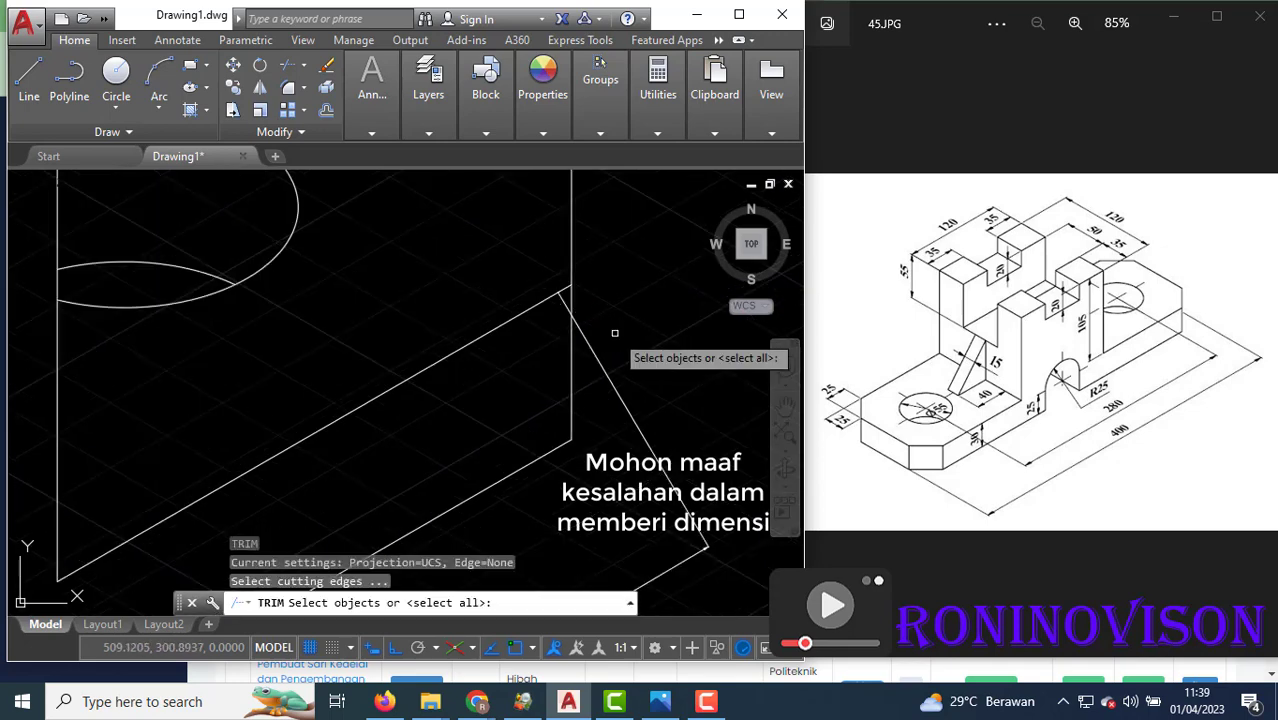
left_click(562, 296)
key("Escape")
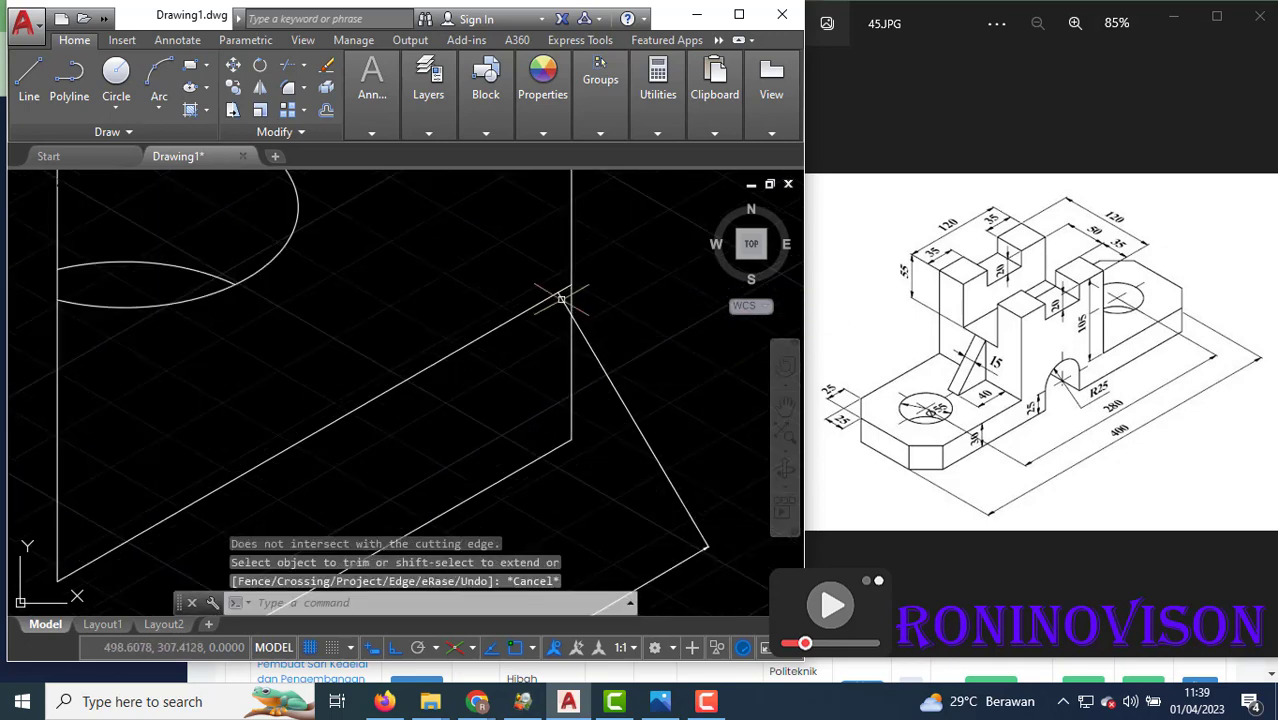
left_click(558, 292)
left_click(558, 292)
key("Escape")
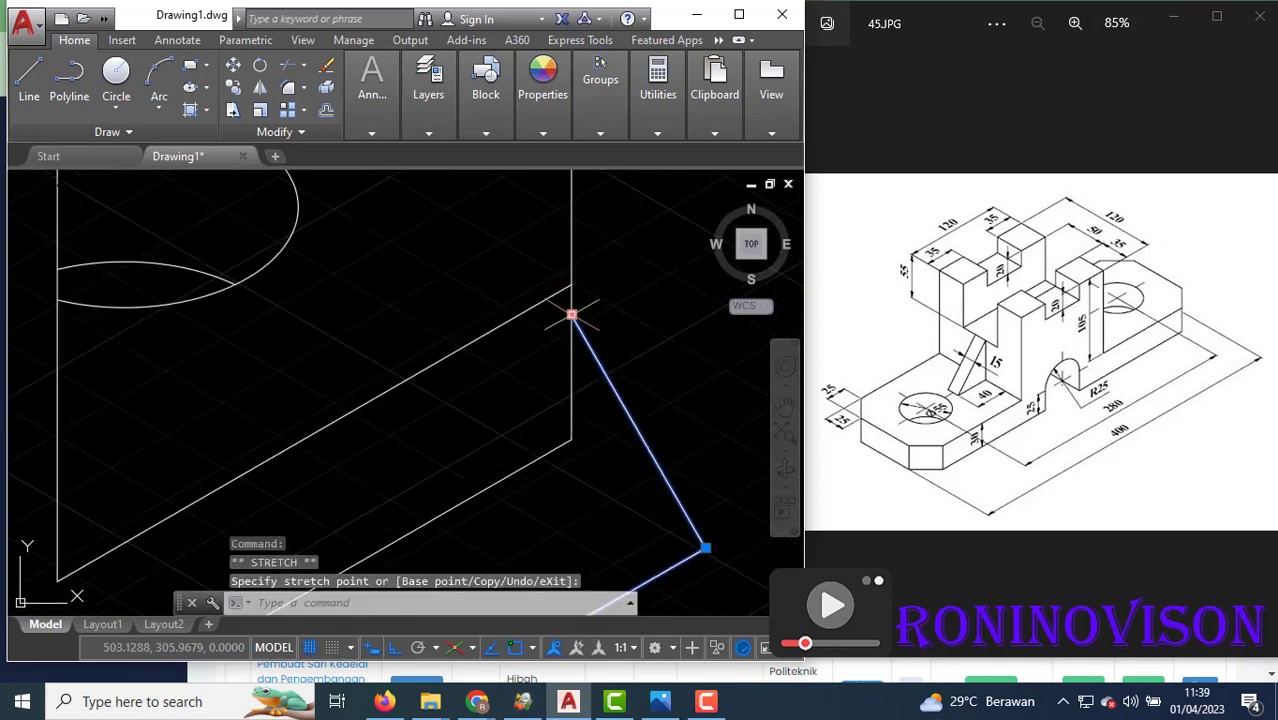
scroll(651, 284, "down", 3)
scroll(651, 284, "down", 2)
scroll(491, 460, "up", 2)
scroll(491, 460, "up", 2)
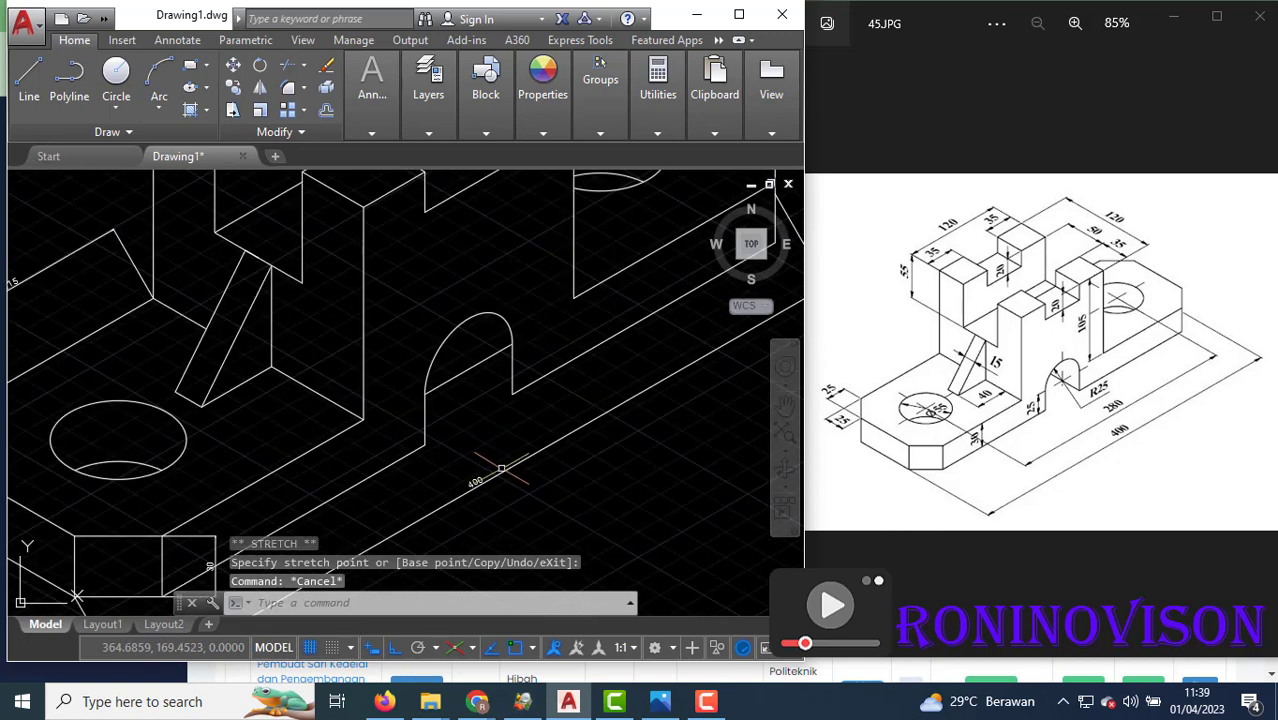
scroll(491, 460, "up", 1)
scroll(510, 386, "down", 2)
scroll(510, 386, "down", 2)
scroll(510, 386, "down", 1)
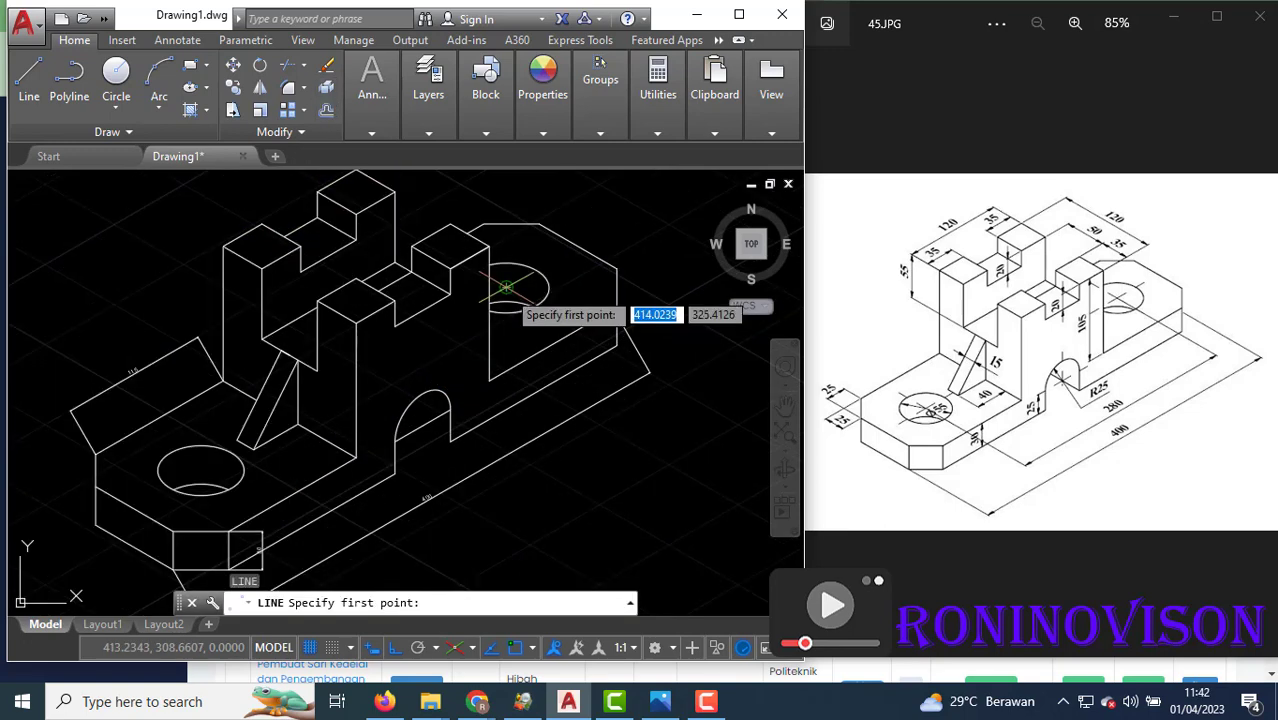
Draw short diagonal lines out from the right and left hole centres.
left_click(545, 263)
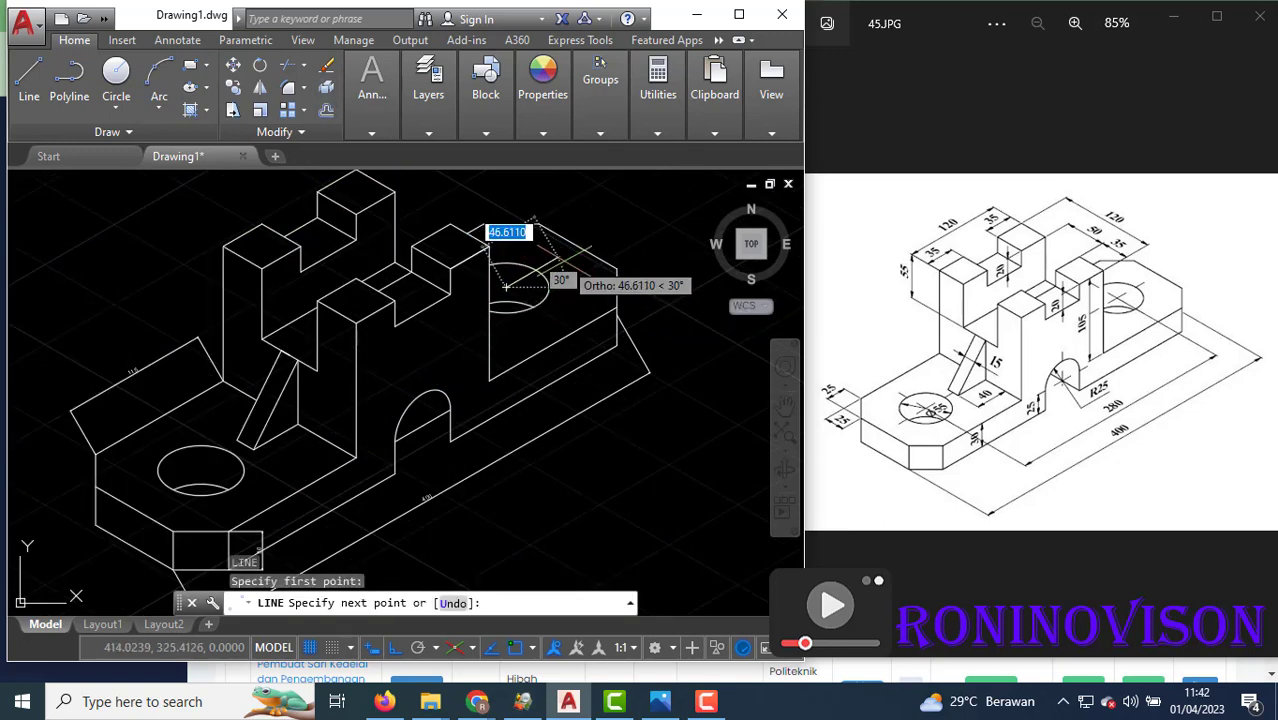
left_click(555, 259)
key("Return")
key("Return")
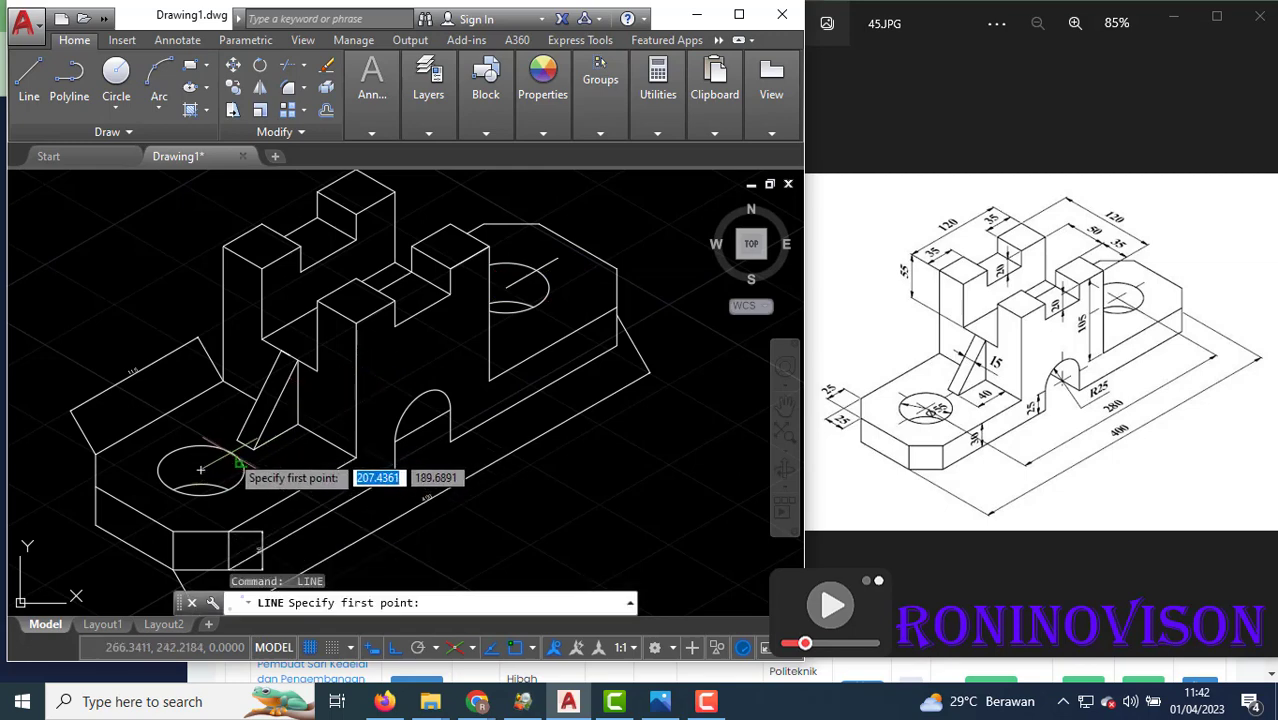
left_click(200, 470)
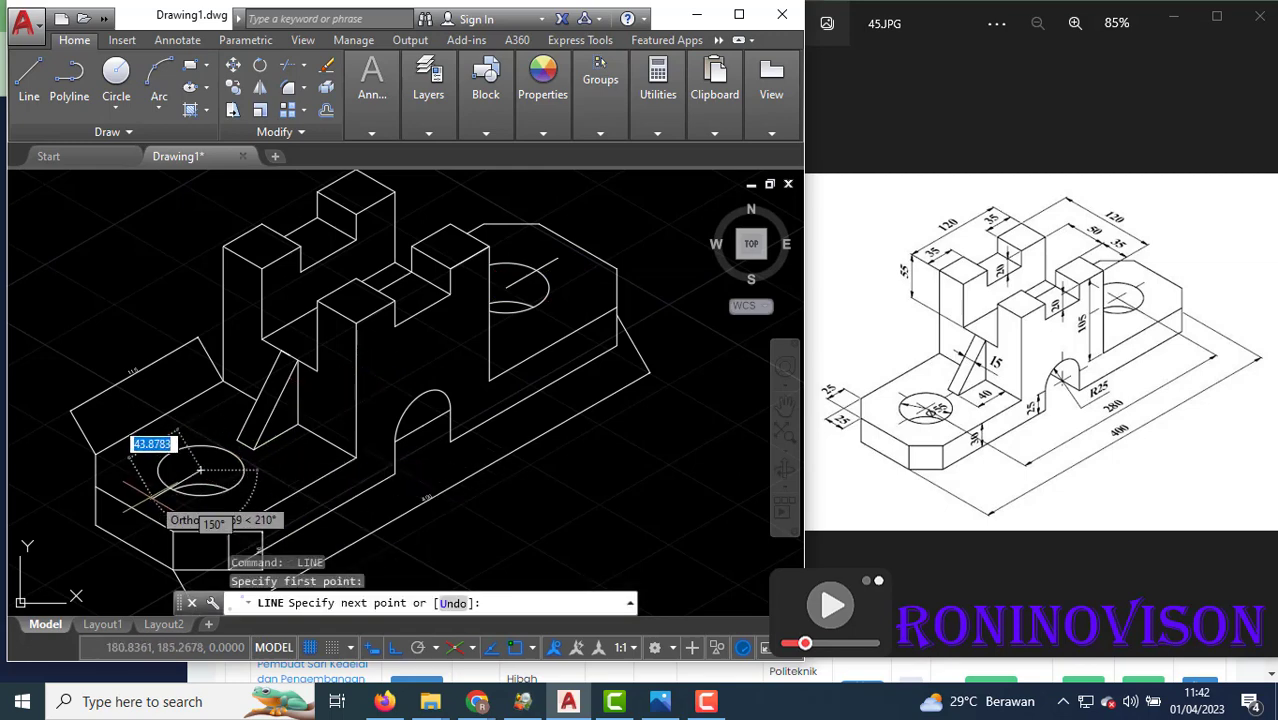
left_click(150, 497)
key("Return")
Start an aligned dimension anchored at the left hole's centre.
left_click(368, 88)
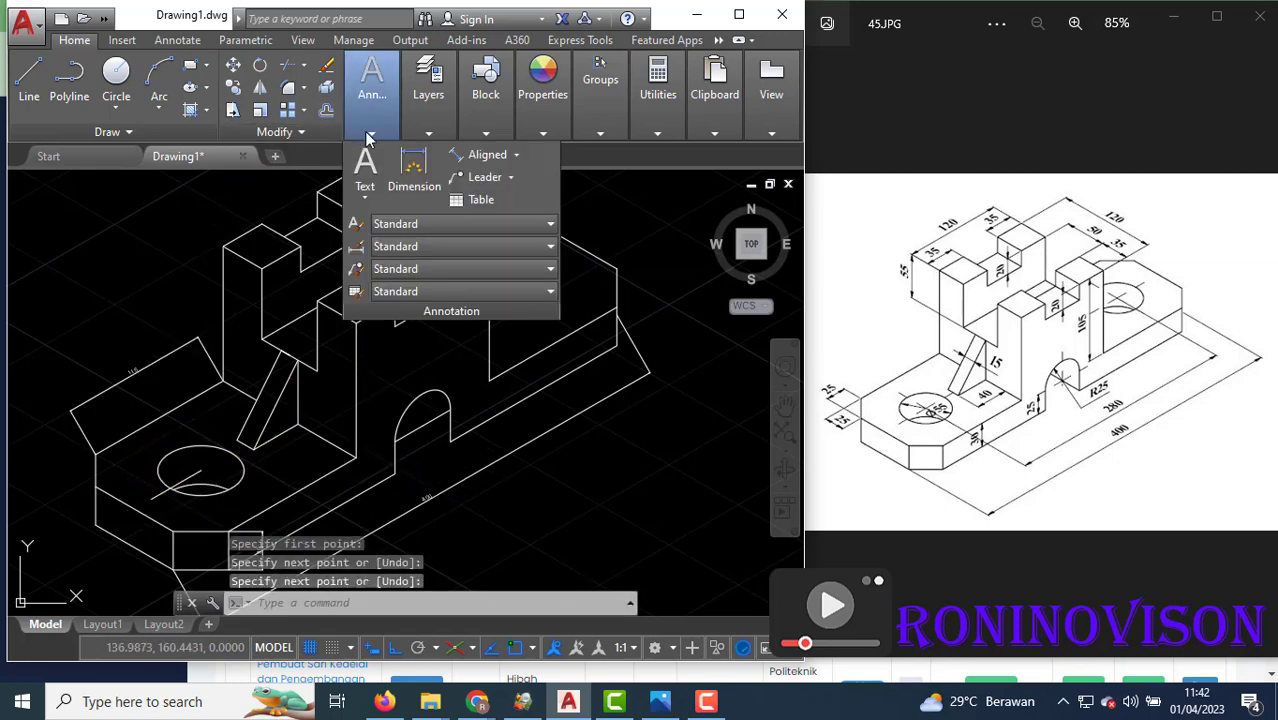
left_click(448, 155)
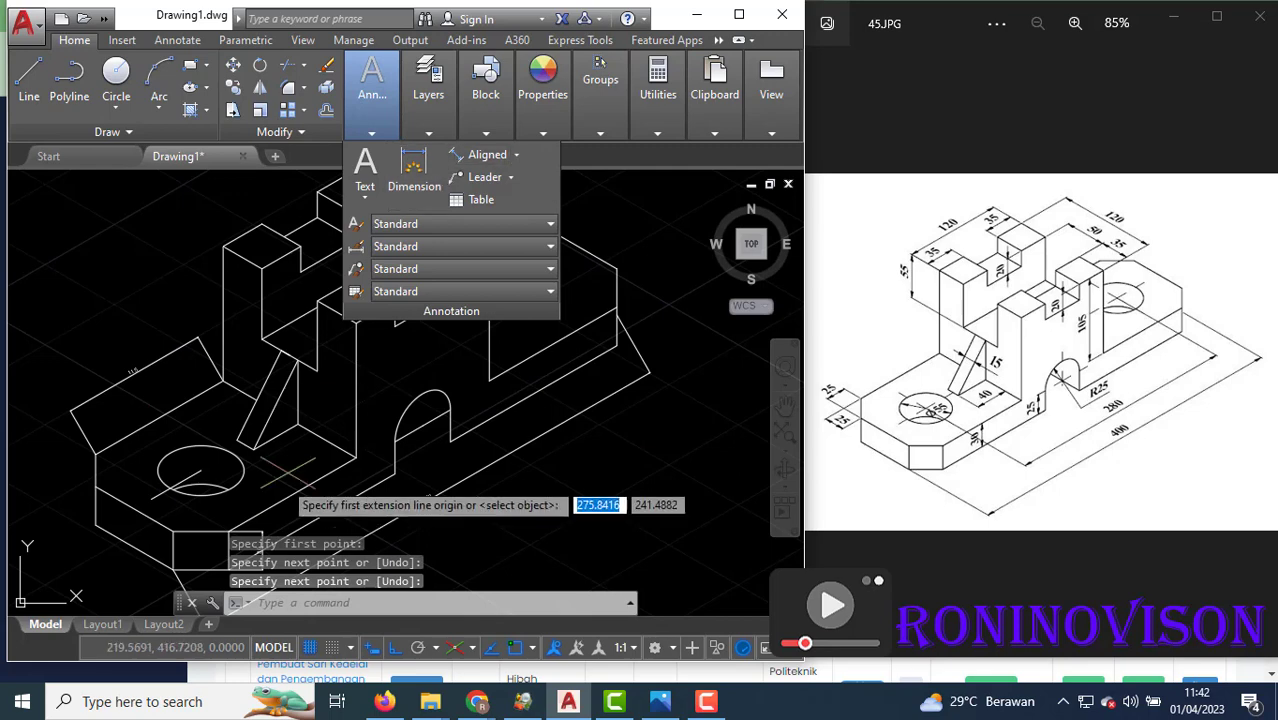
left_click(200, 470)
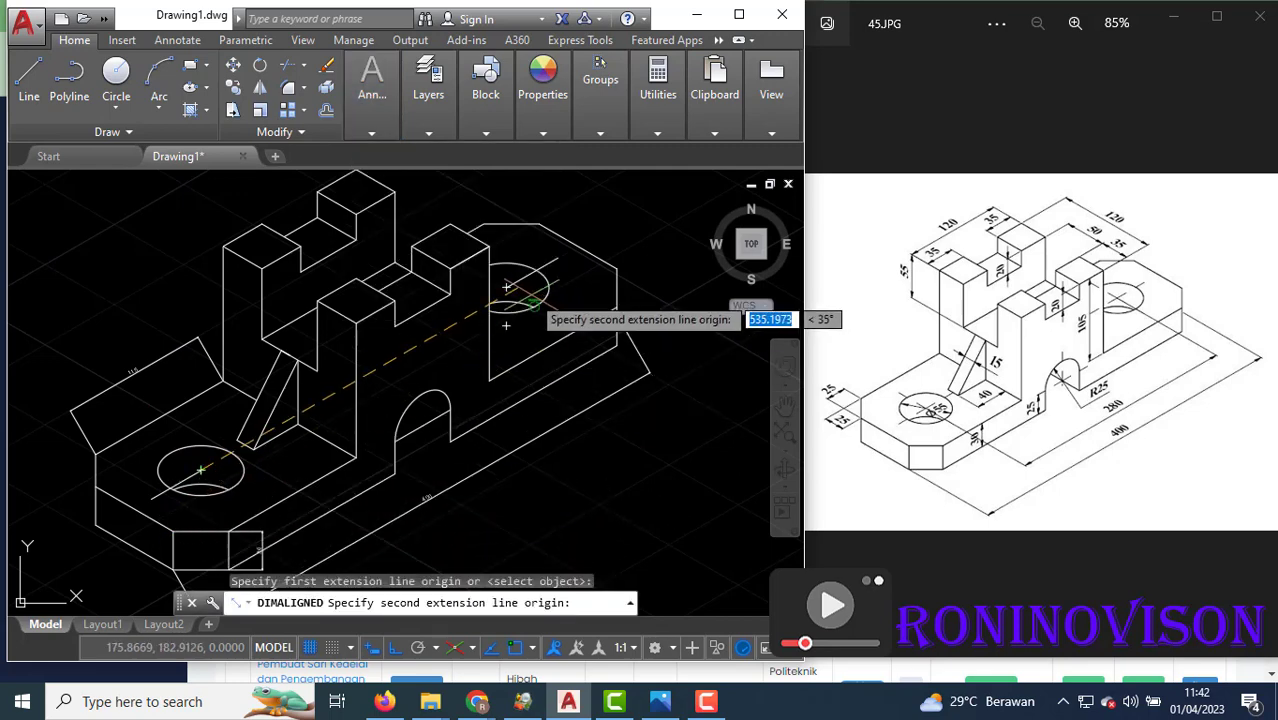
scroll(507, 290, "up", 4)
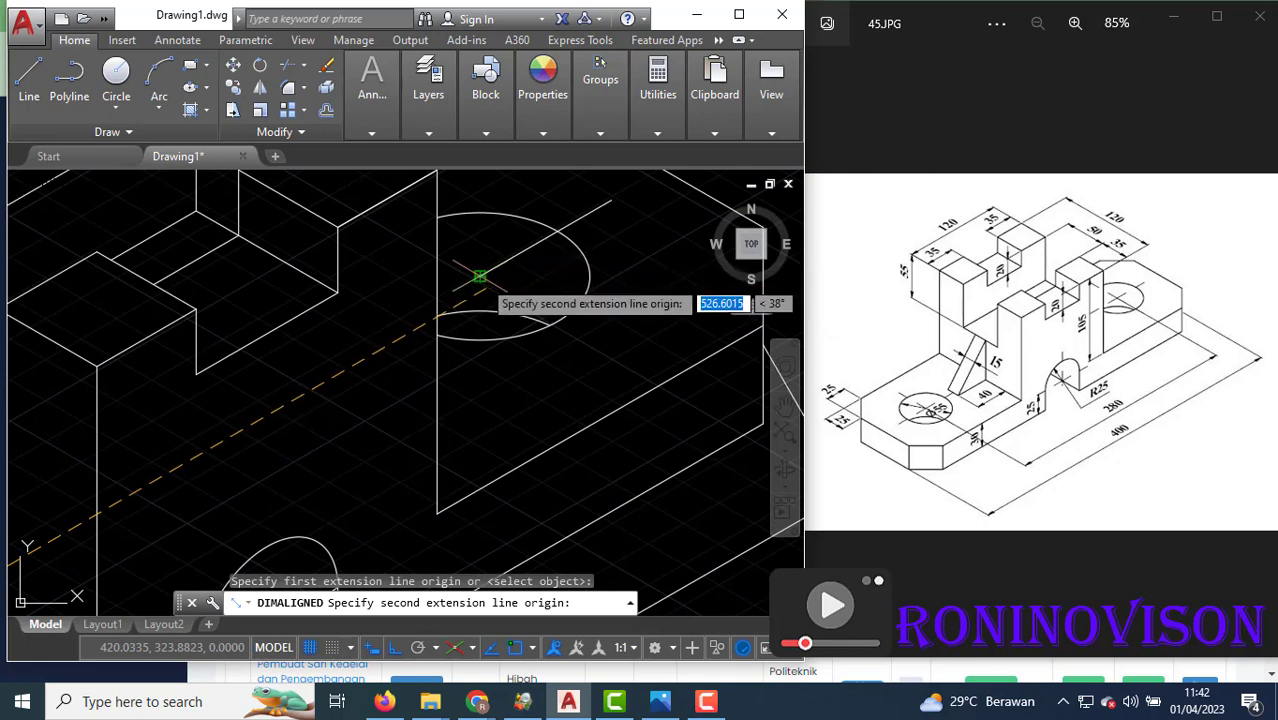
Cancel the dimension and draw a 280-long line from the left hole centre at 30°.
key("Escape")
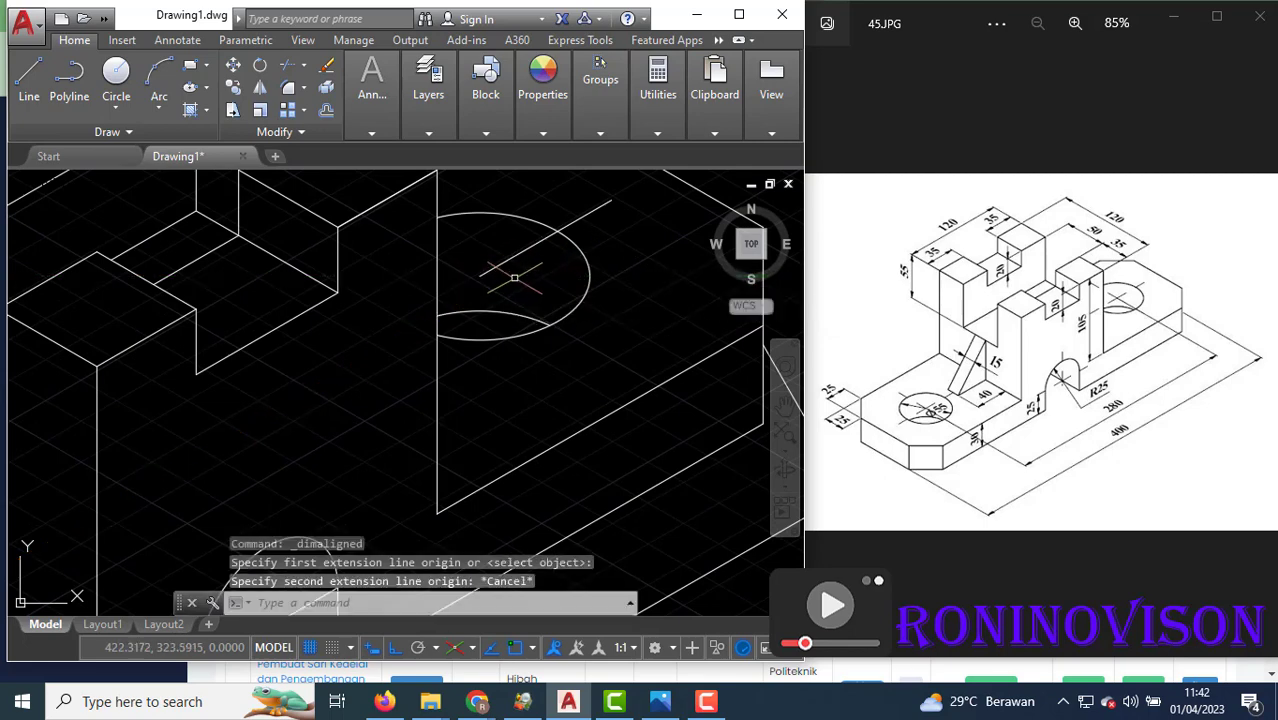
scroll(542, 273, "down", 3)
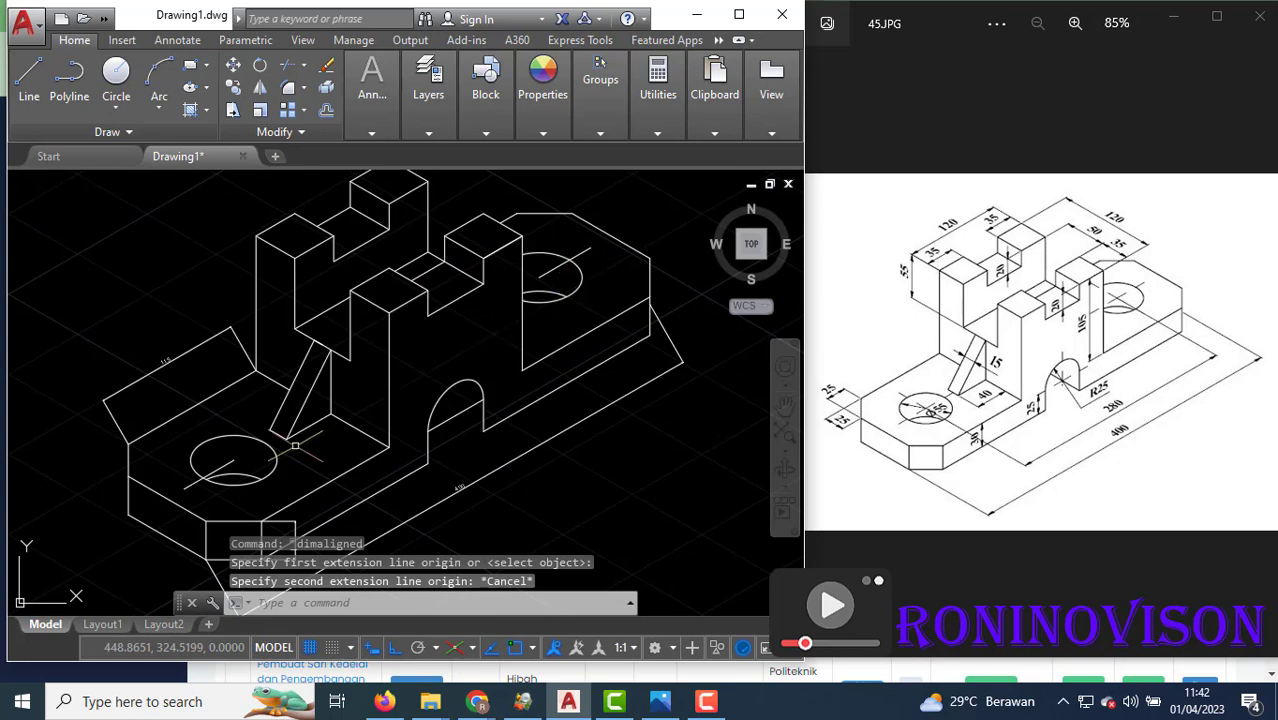
type("l")
key("Return")
left_click(233, 459)
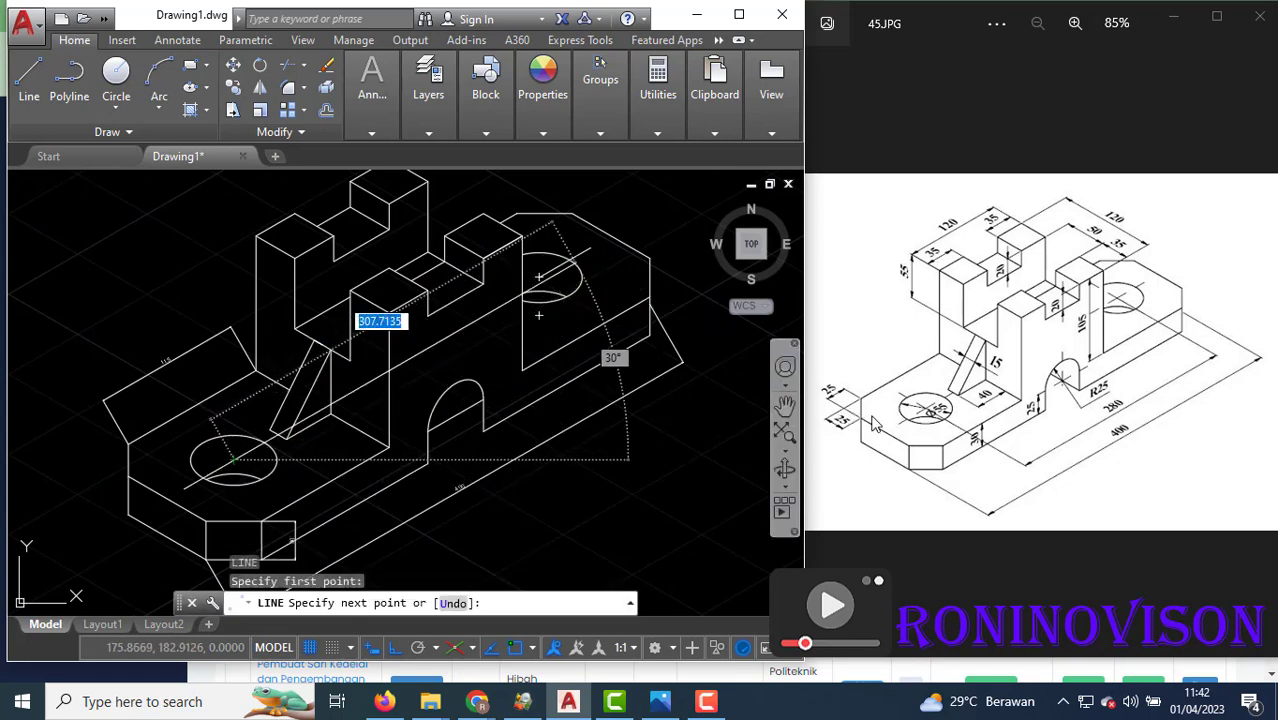
scroll(540, 287, "up", 2)
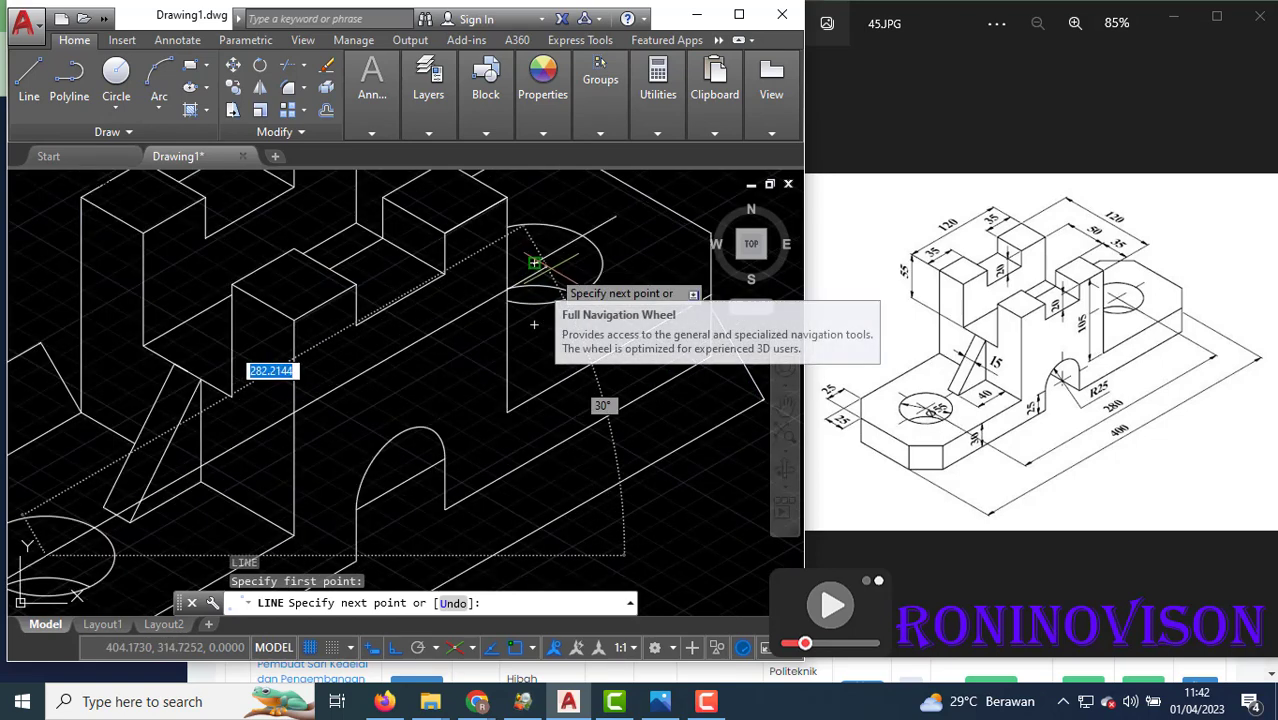
scroll(541, 287, "up", 2)
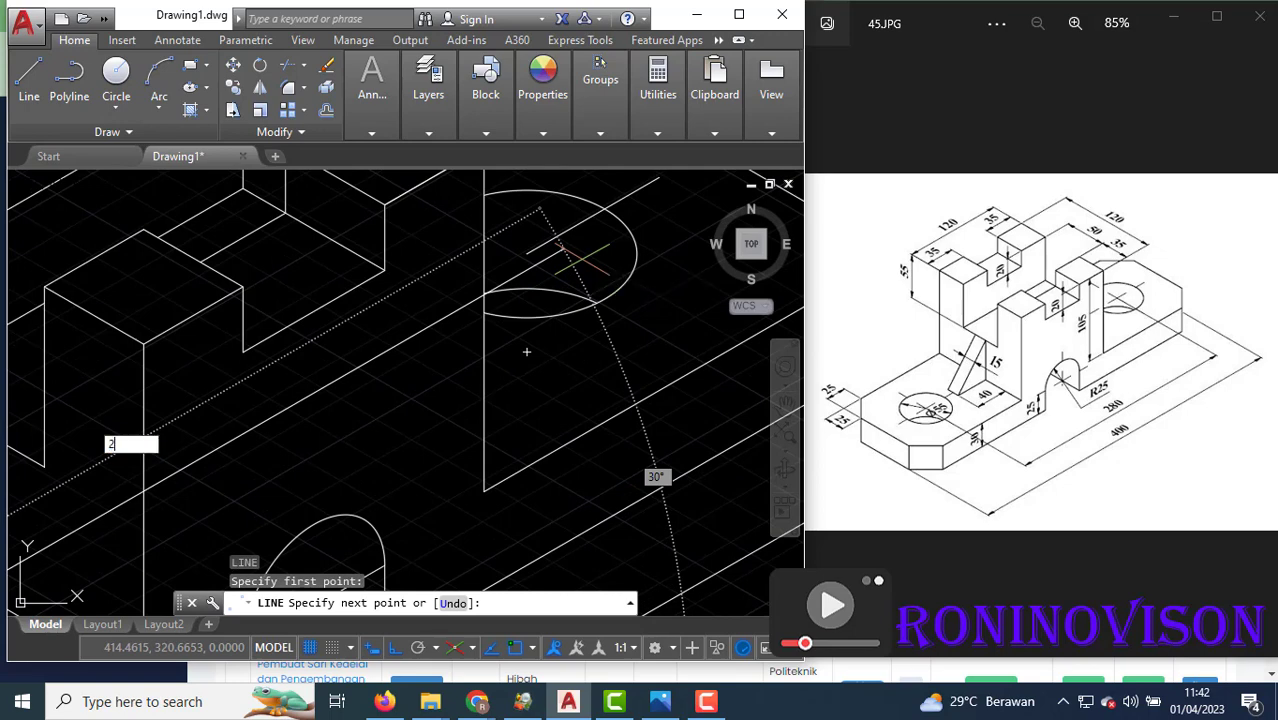
type("80")
key("Return")
key("Return")
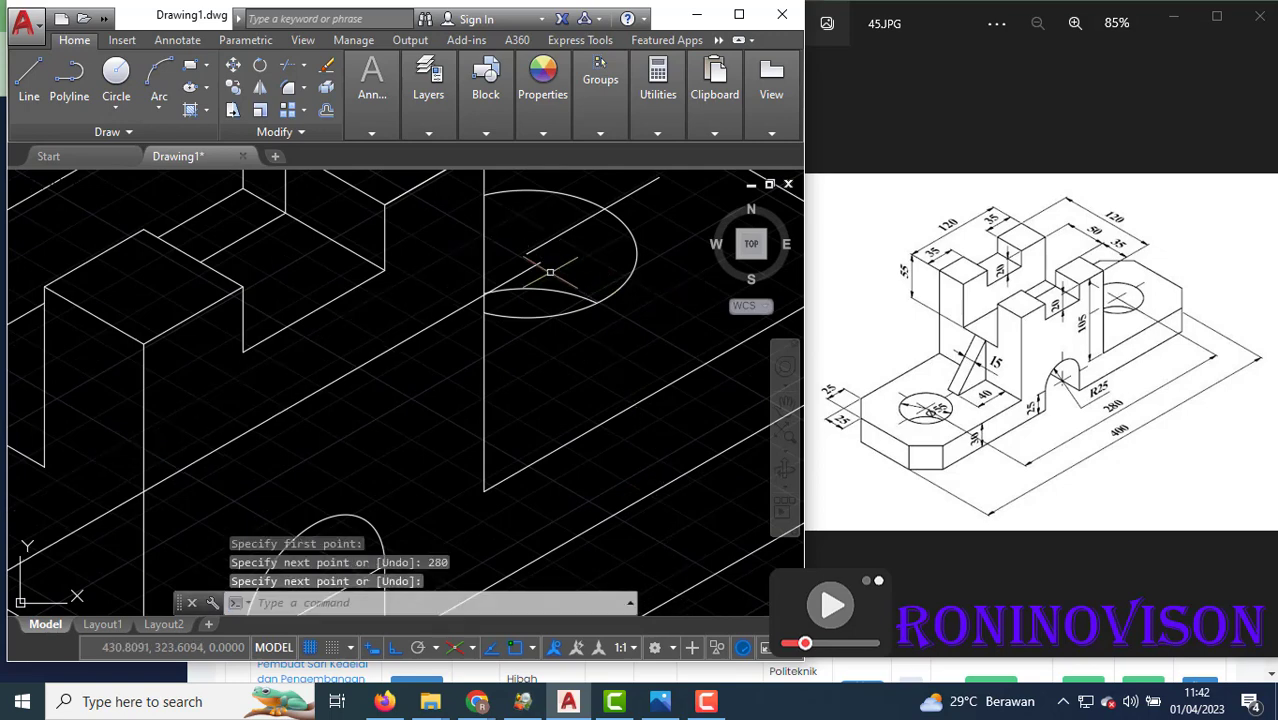
Move the right hole's two ellipses to the end of the 280 line.
left_click(578, 324)
left_click(561, 283)
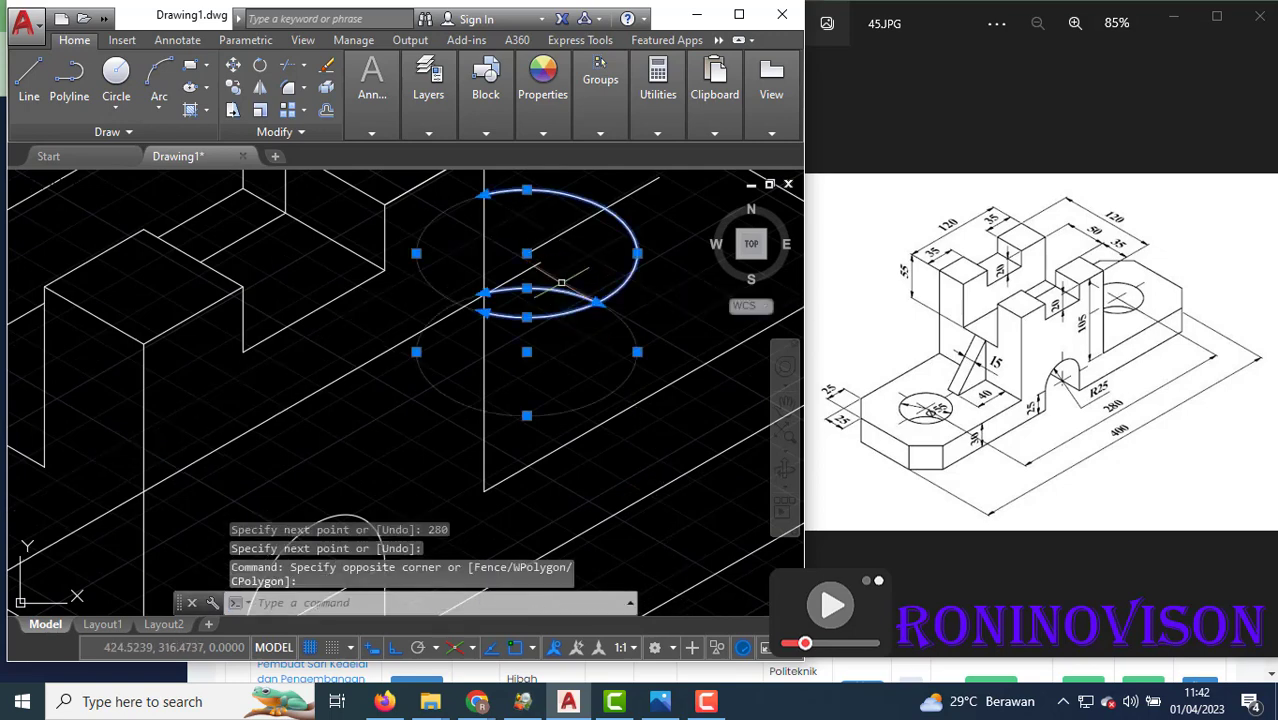
type("m")
key("Return")
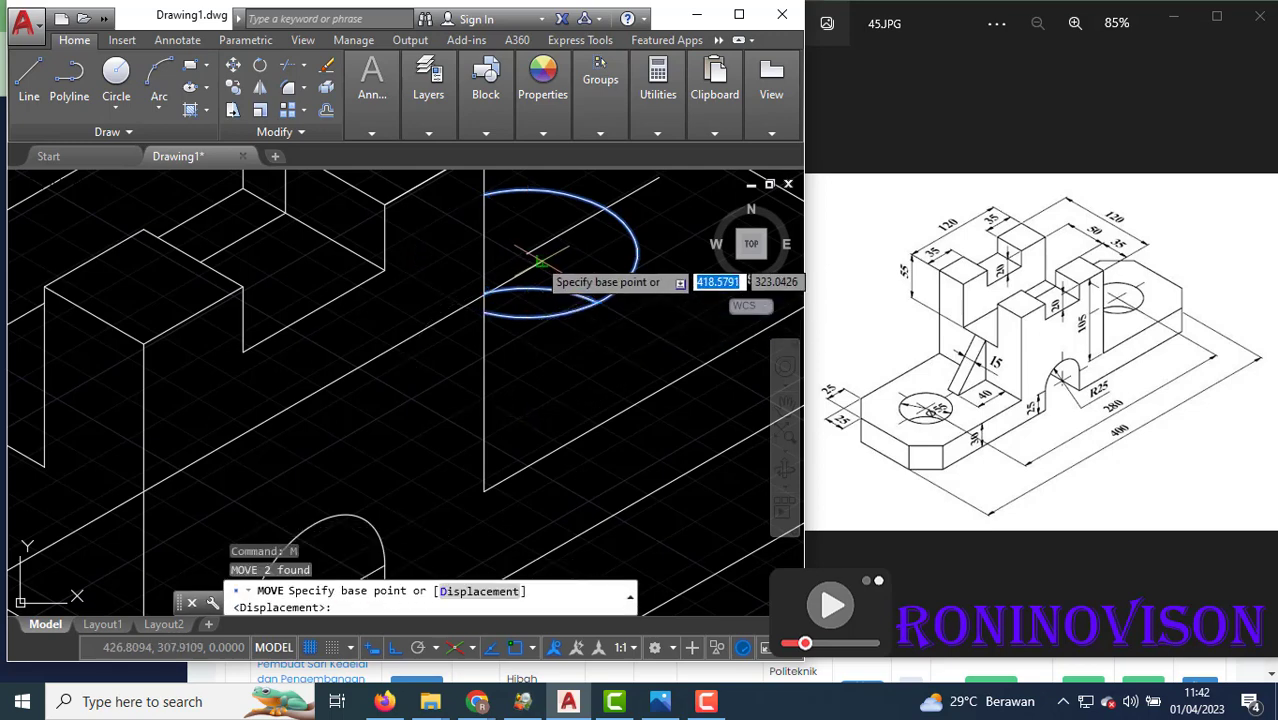
left_click(525, 255)
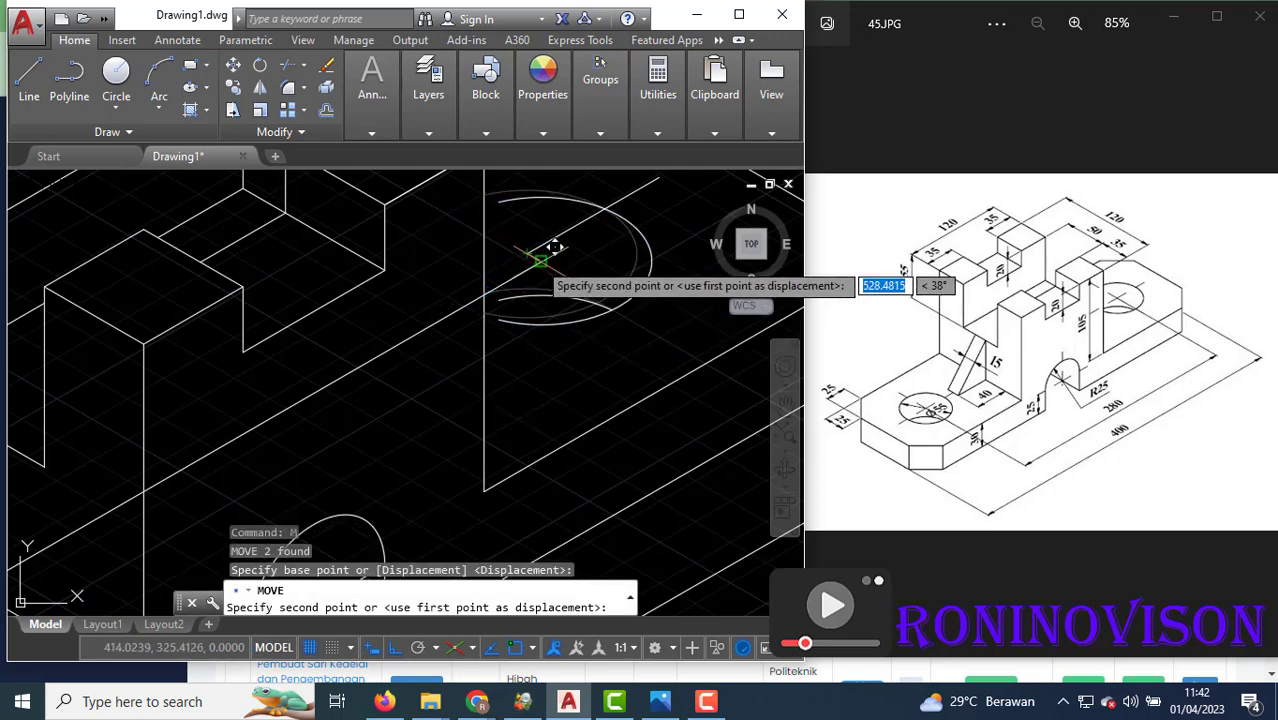
left_click(570, 253)
Erase the line through the upper ellipse.
left_click(570, 253)
left_click(561, 229)
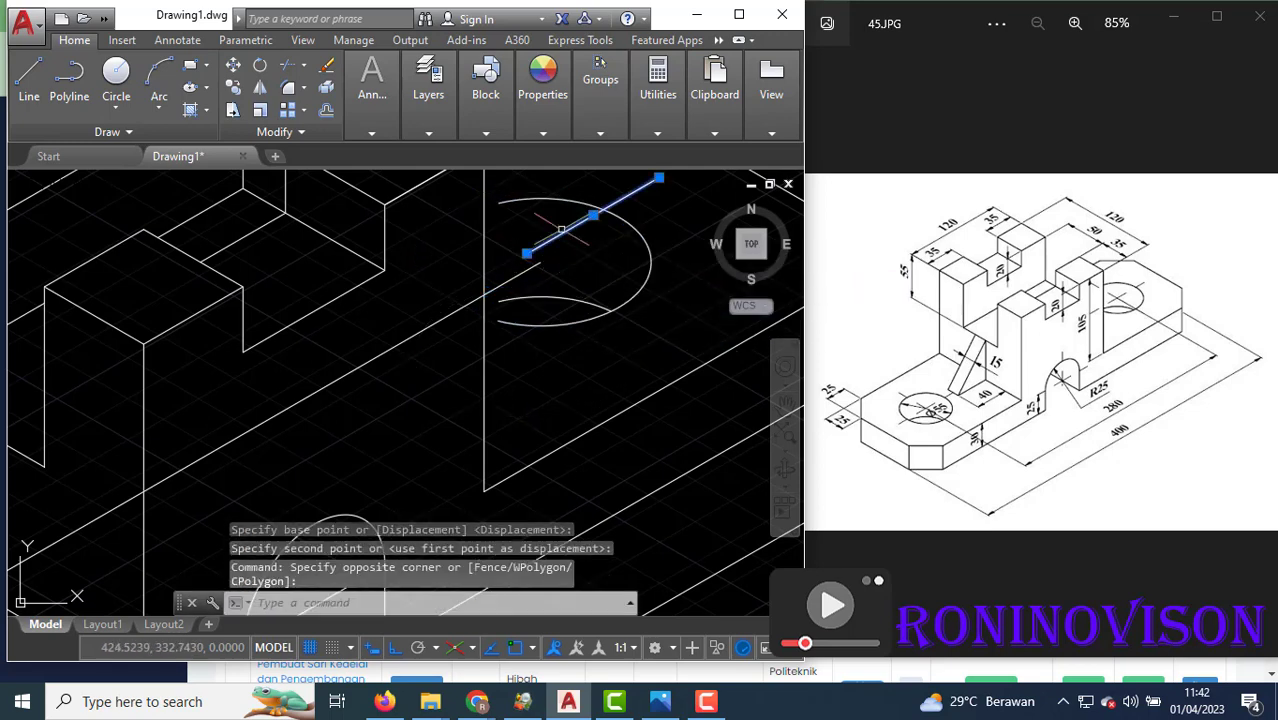
type("e")
key("Return")
key("Return")
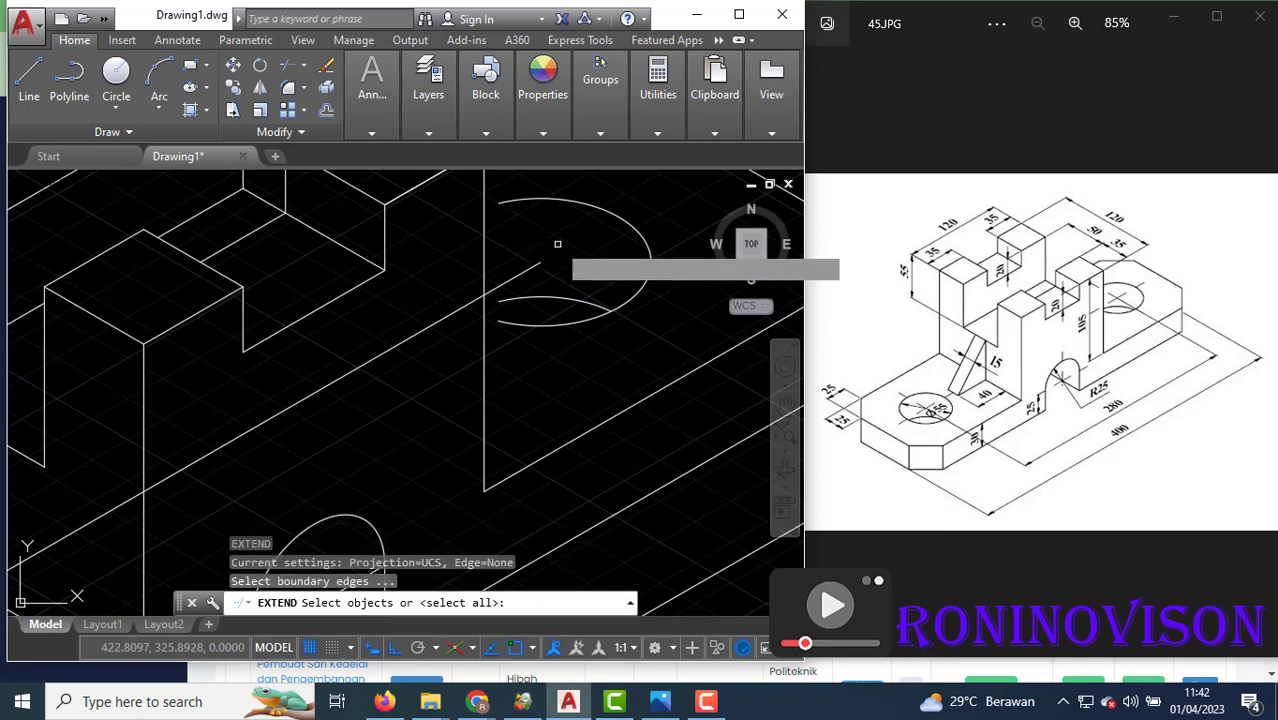
key("Return")
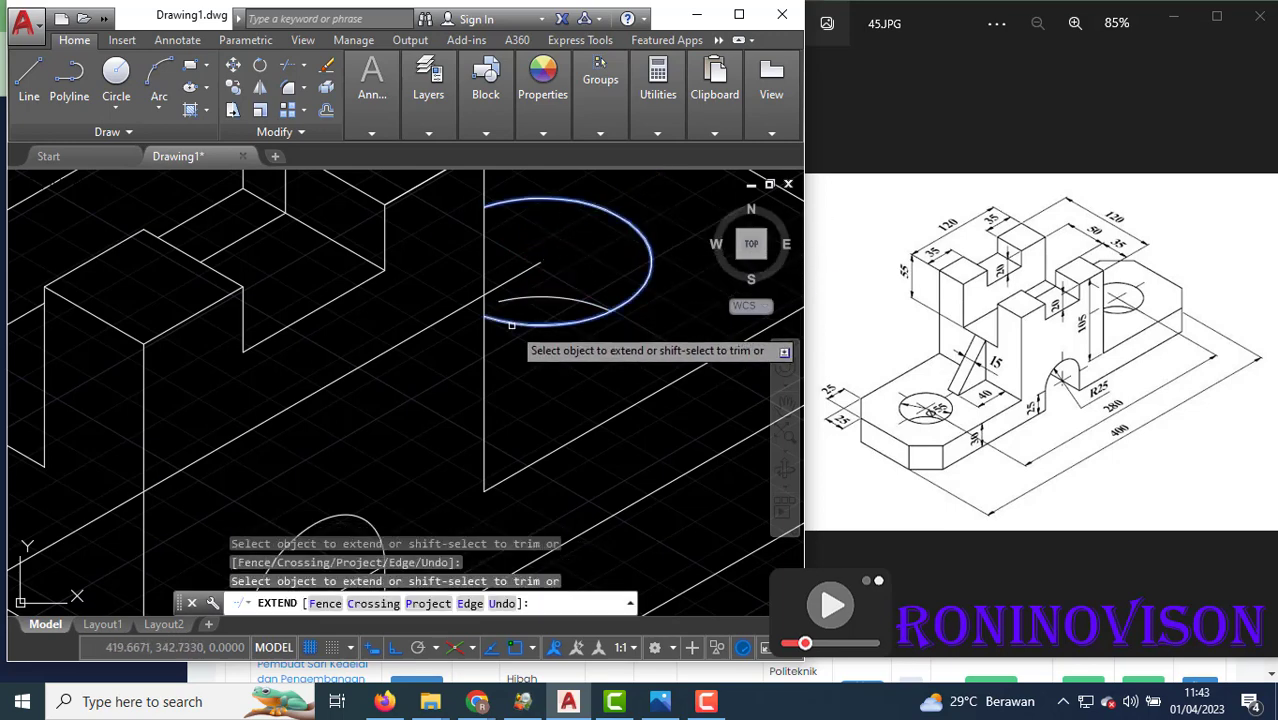
key("Escape")
Erase the long diagonal helper line and the short diagonal line by the left hole.
scroll(512, 297, "down", 2)
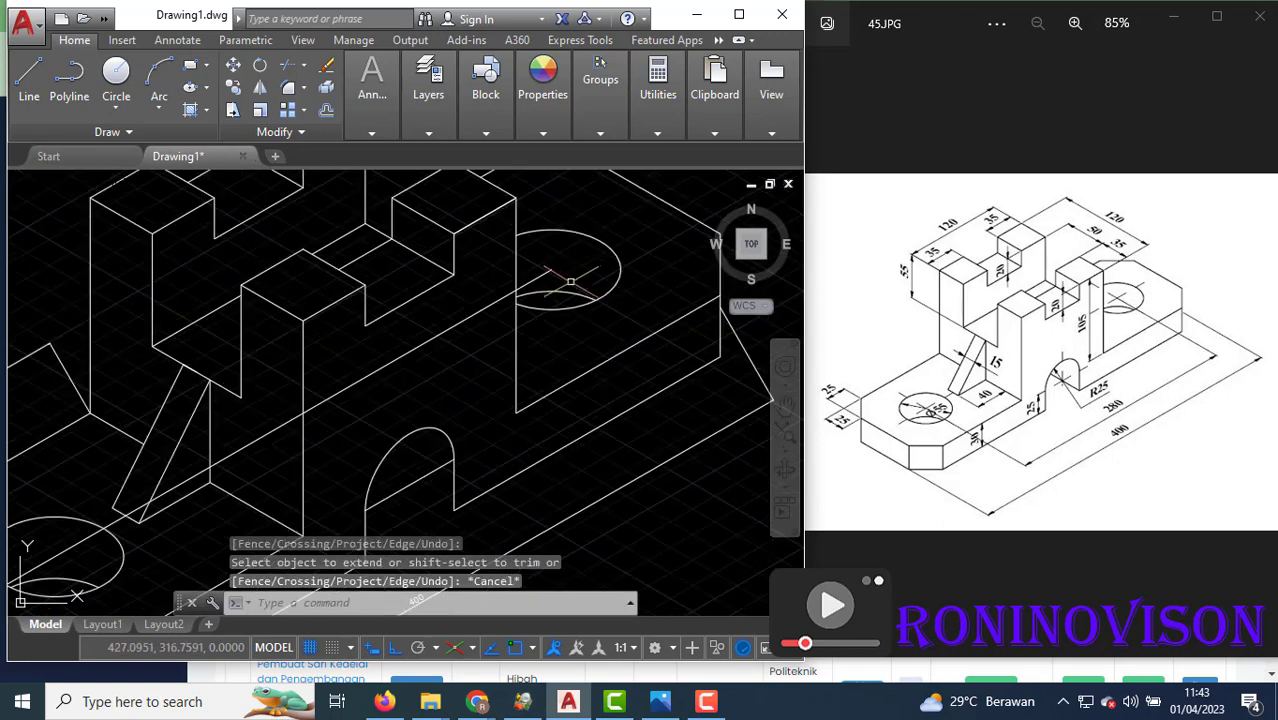
scroll(584, 276, "down", 2)
left_click(446, 336)
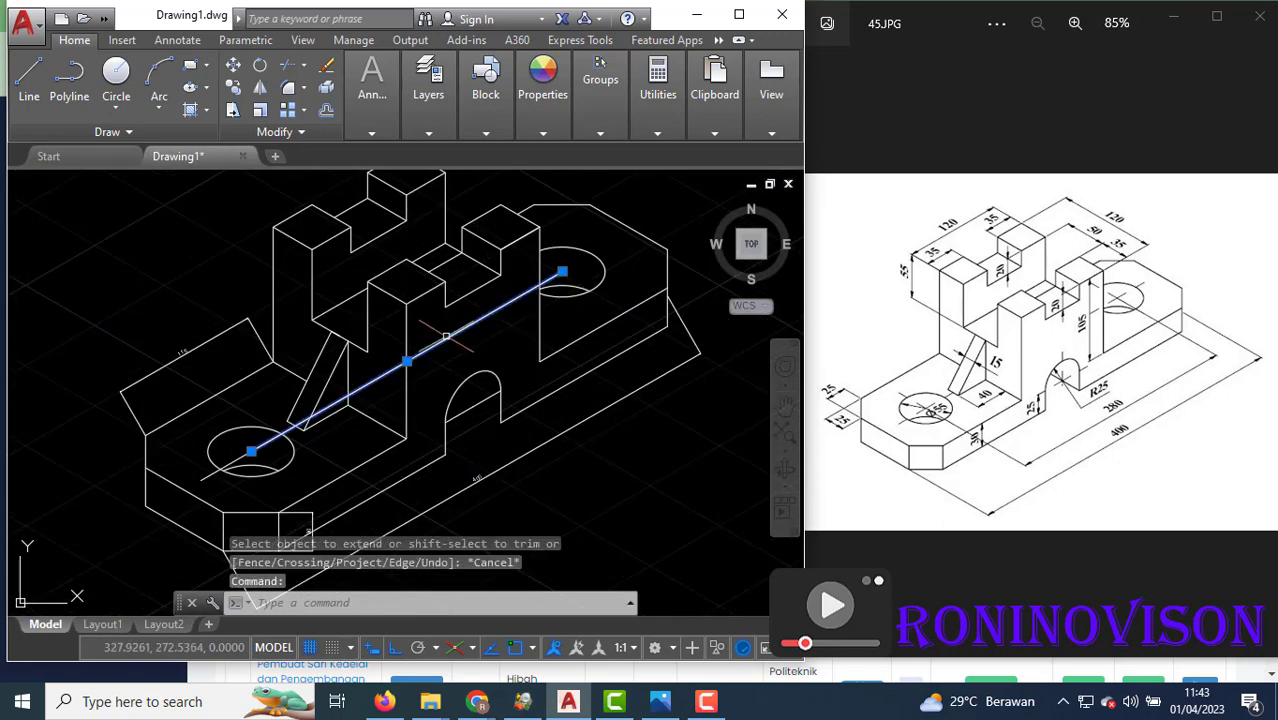
type("e")
key("Return")
left_click(212, 473)
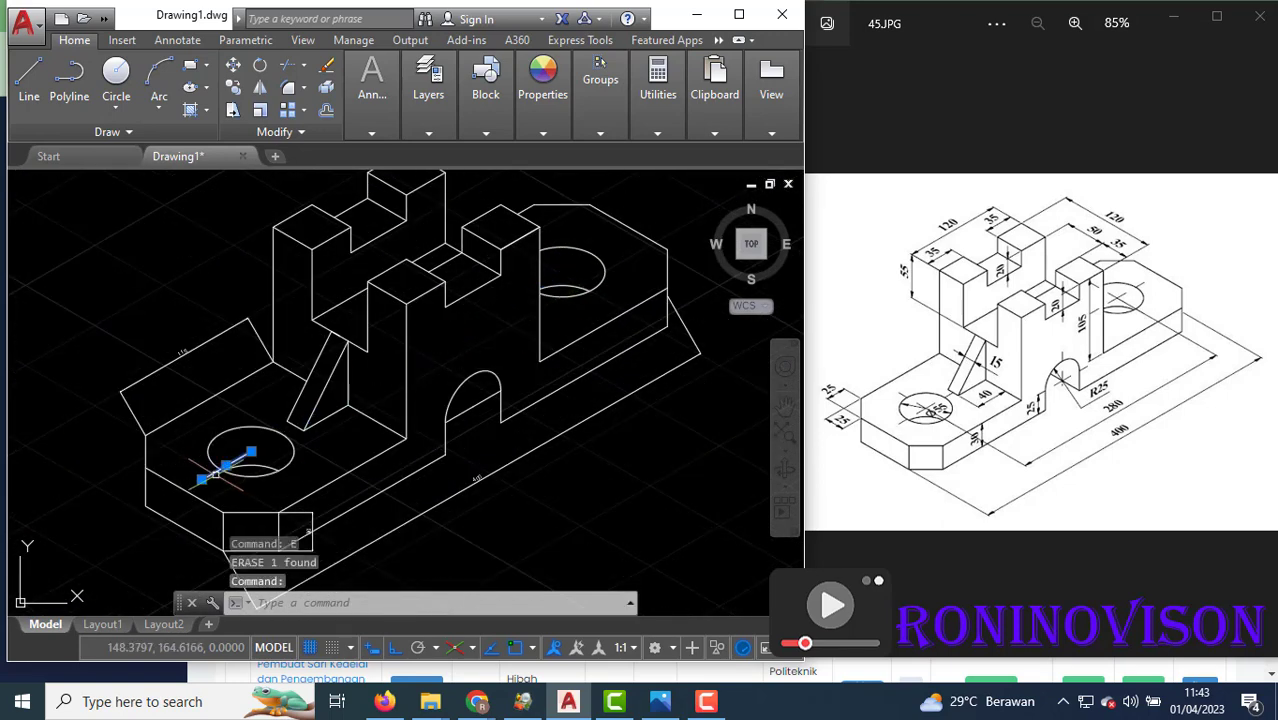
key("Return")
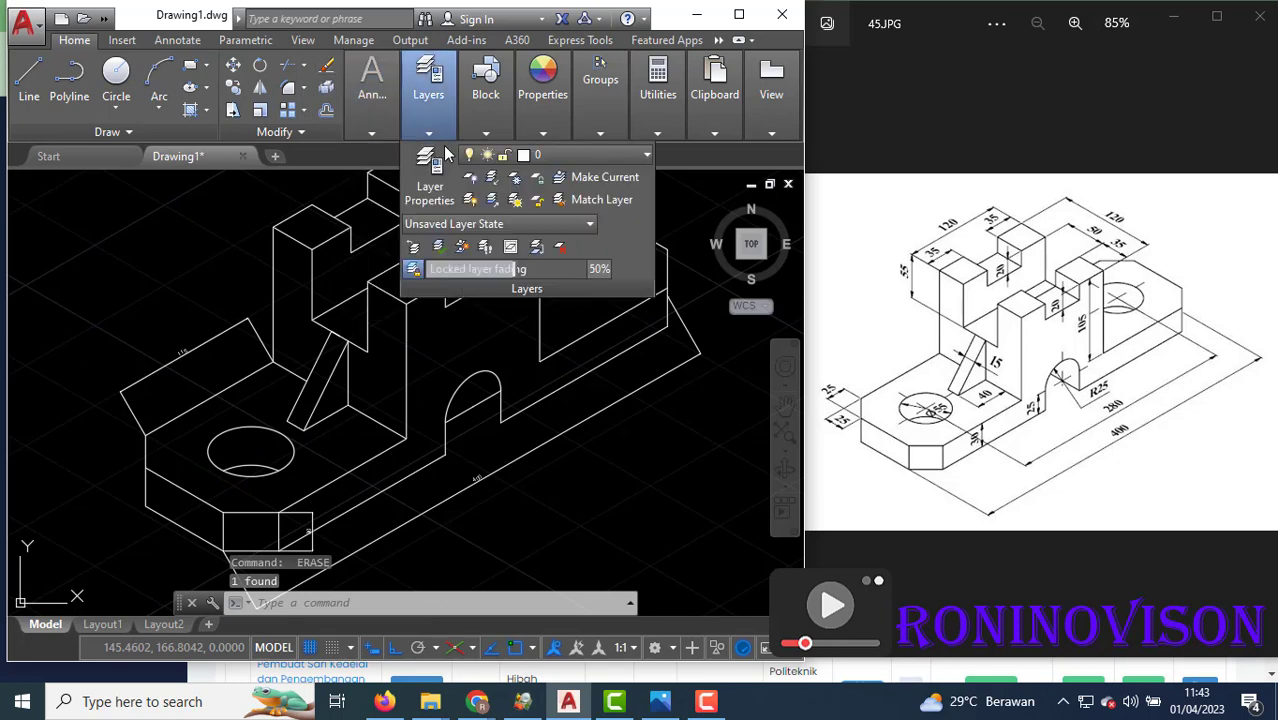
Add a 280 aligned dimension between the two hole centres beside the front edge.
left_click(461, 157)
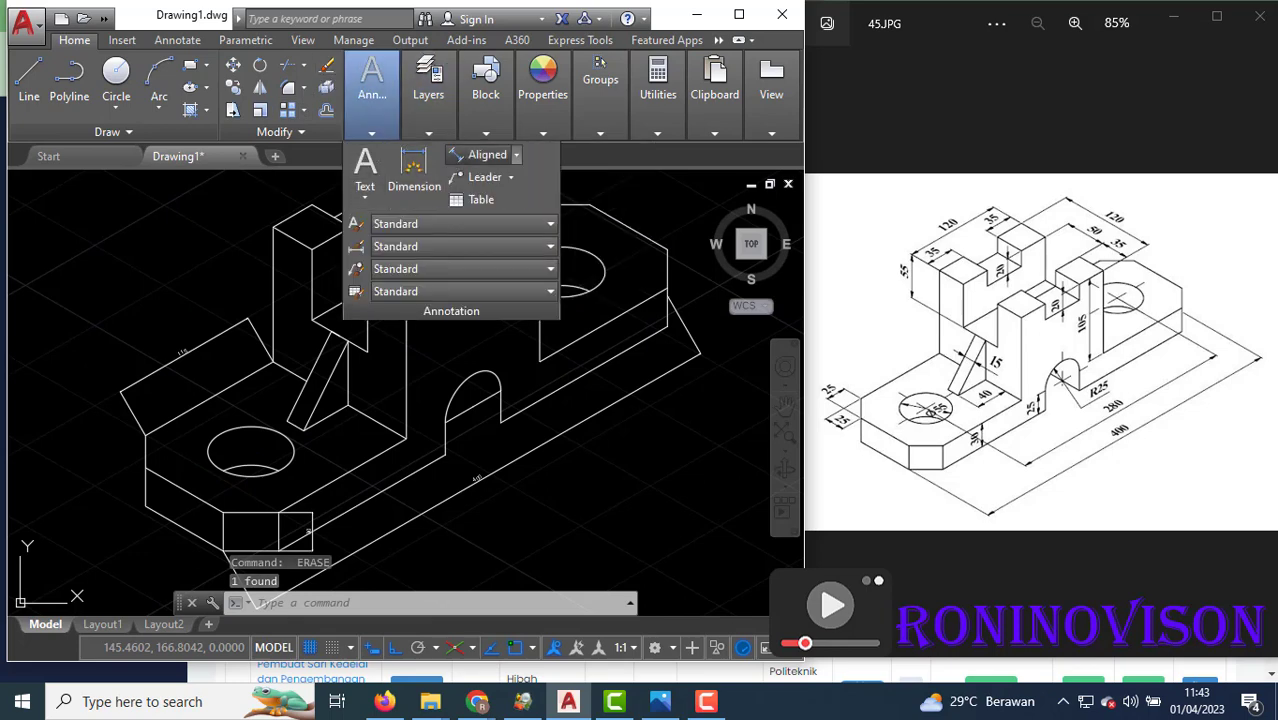
left_click(250, 451)
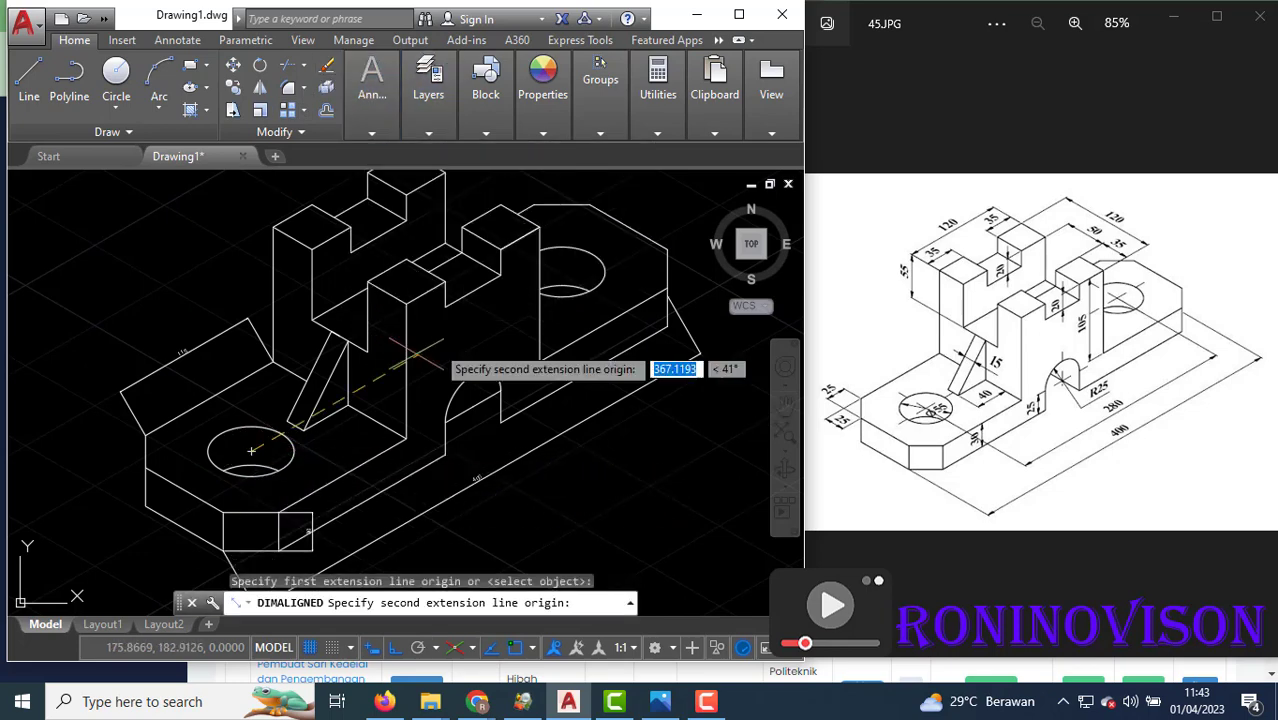
left_click(562, 310)
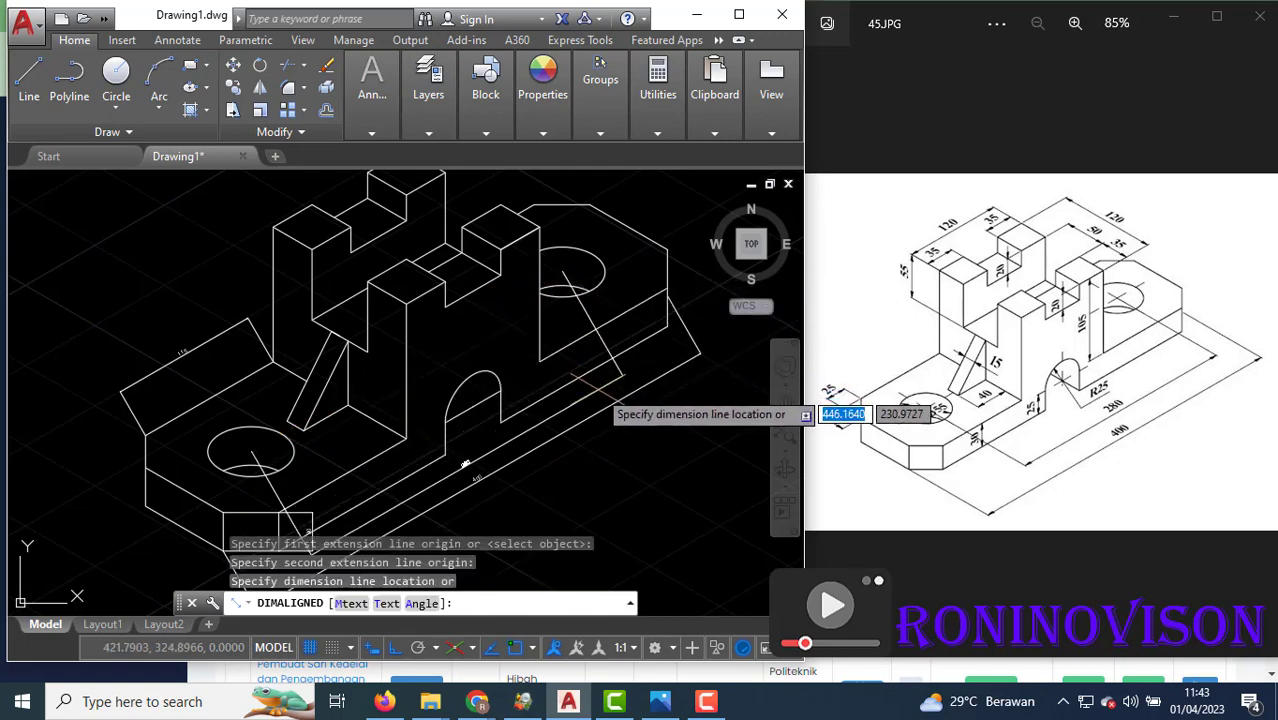
left_click(464, 461)
scroll(565, 397, "up", 4)
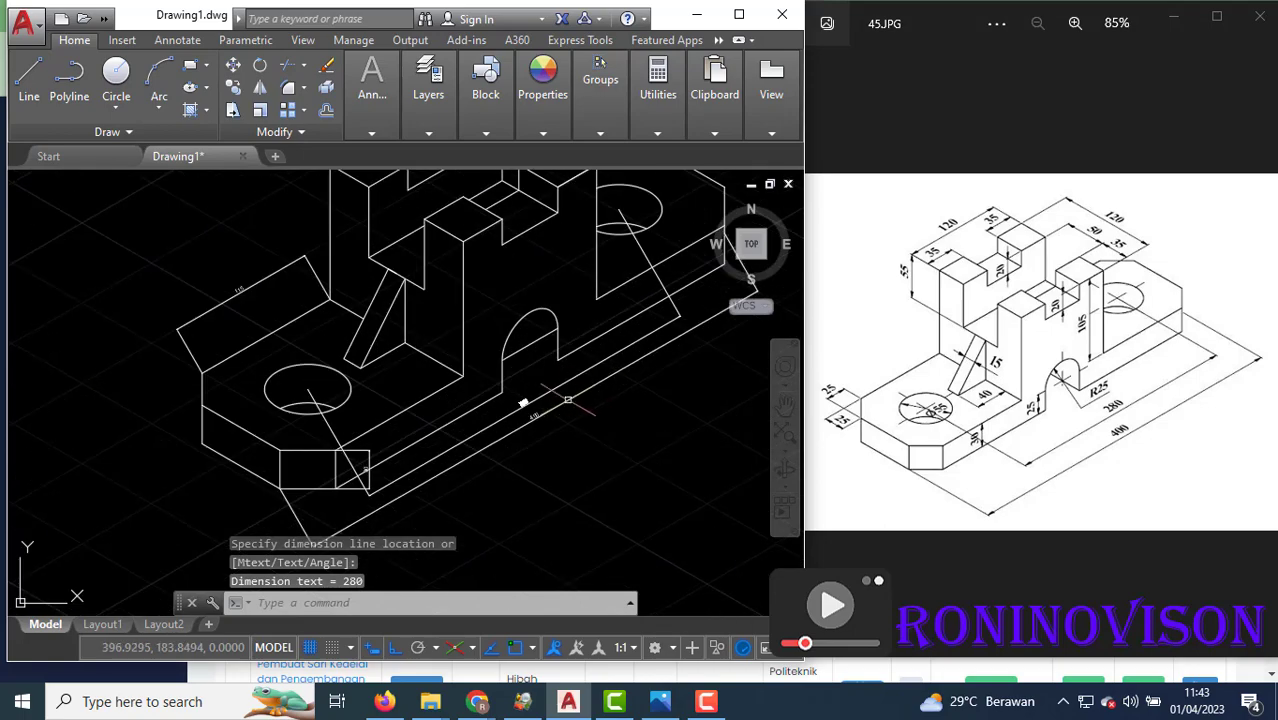
scroll(578, 326, "down", 2)
scroll(560, 340, "down", 3)
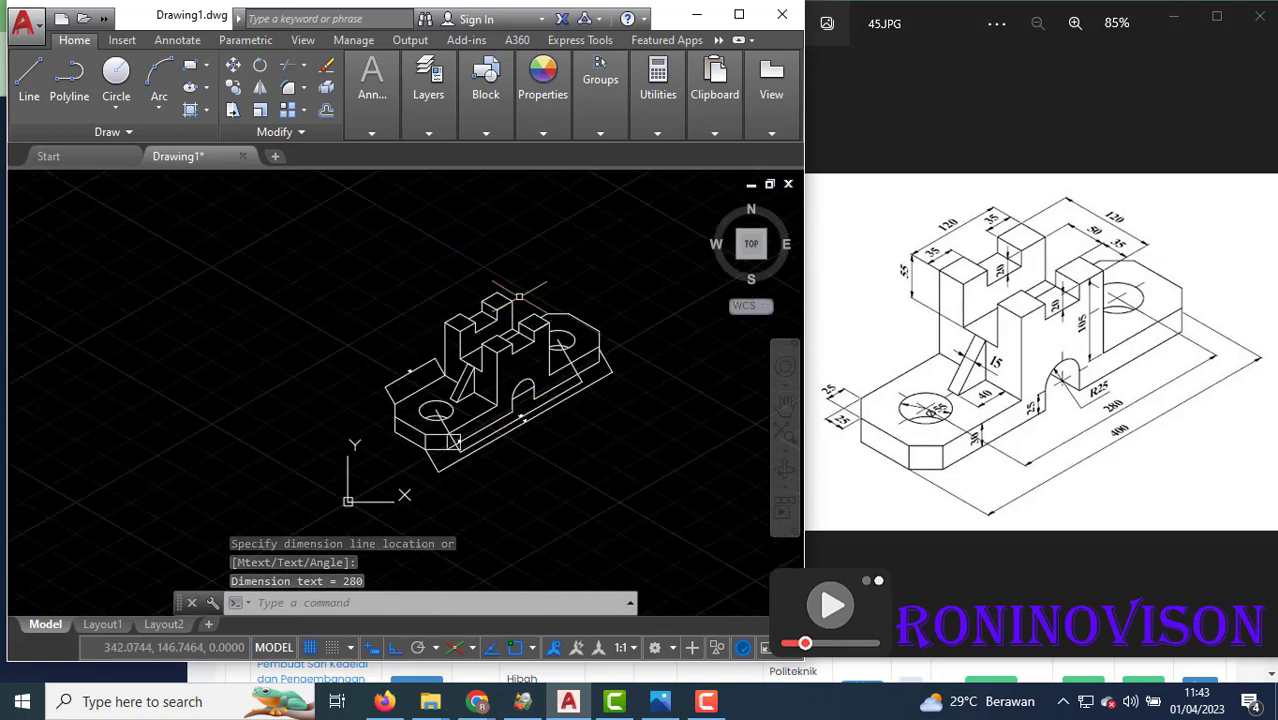
scroll(416, 196, "up", 5)
scroll(416, 196, "up", 2)
Dimension the left block's long edge as 120 with an aligned dimension.
left_click(373, 135)
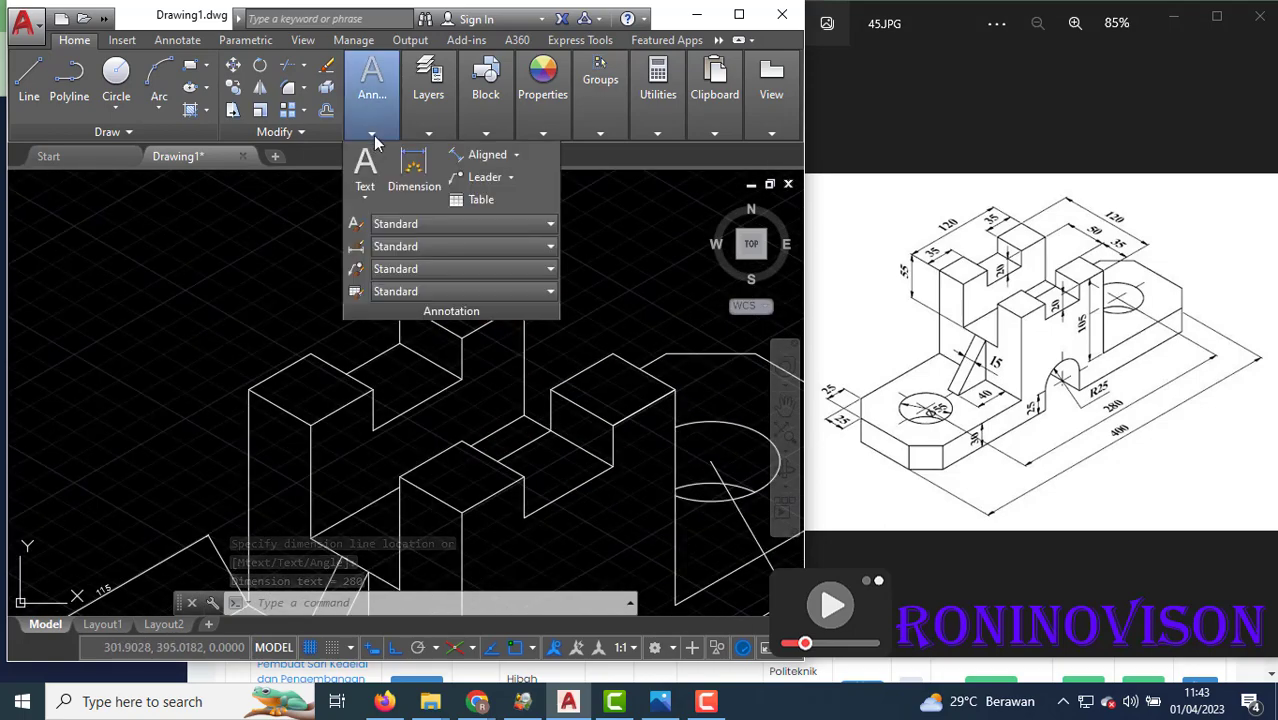
left_click(485, 155)
left_click(250, 388)
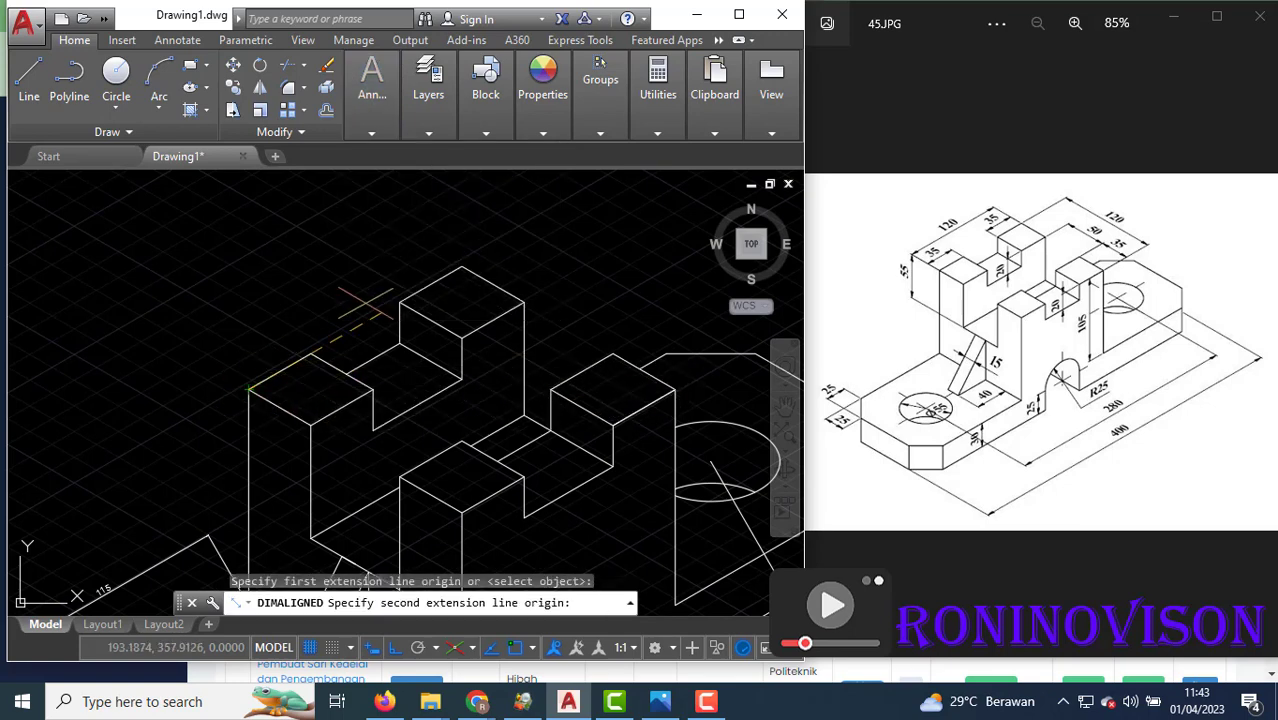
left_click(455, 268)
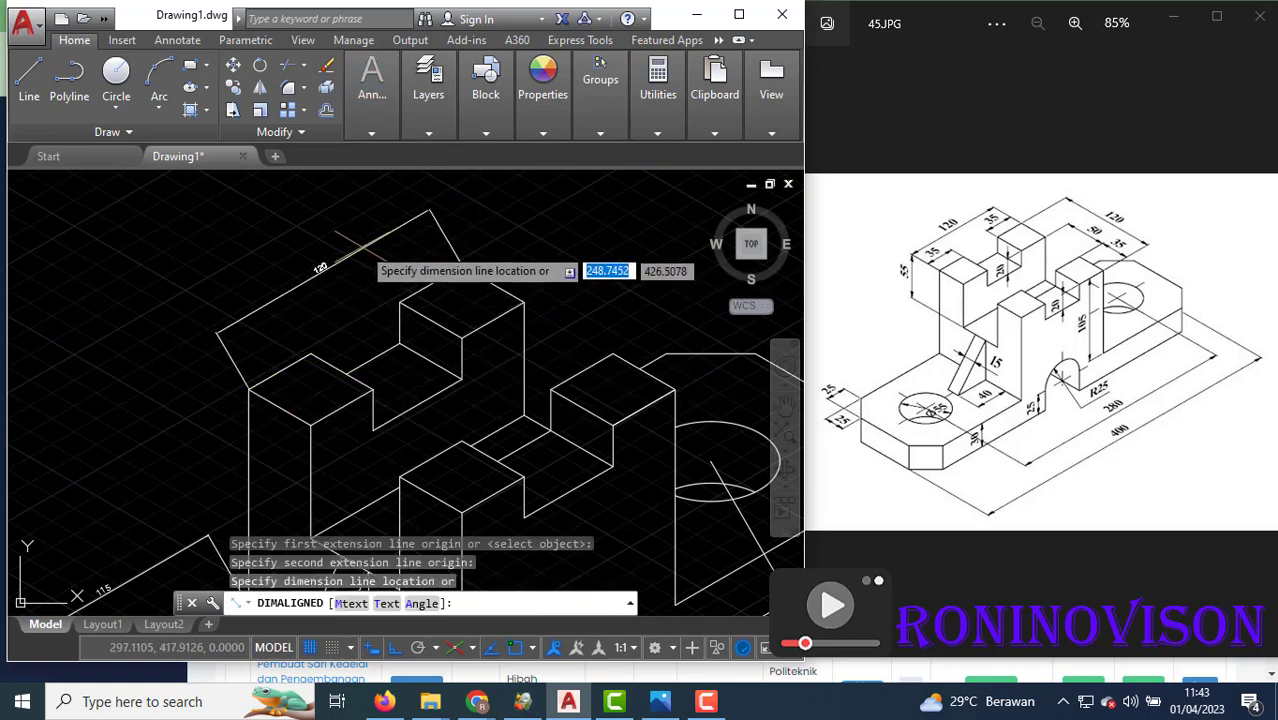
left_click(378, 254)
Add aligned dimensions 35 and 35 on the block edges and 20 for the slot depth.
key("Return")
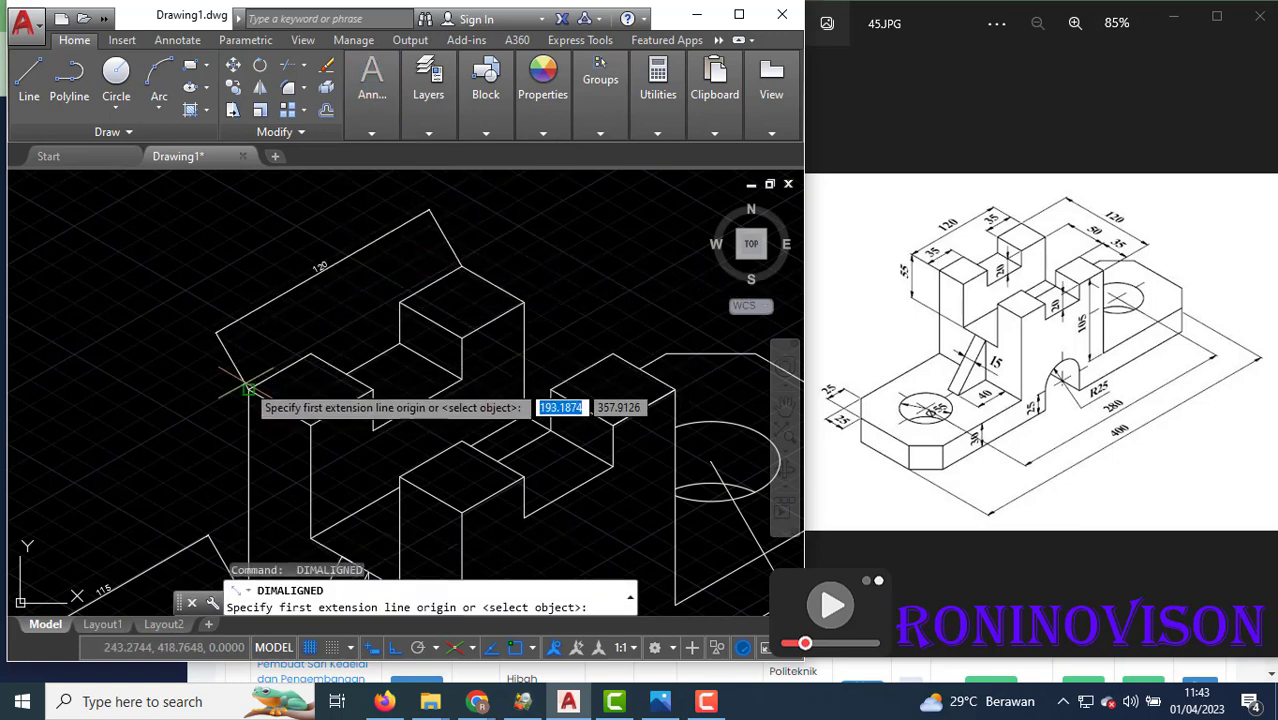
left_click(248, 389)
left_click(310, 355)
left_click(262, 339)
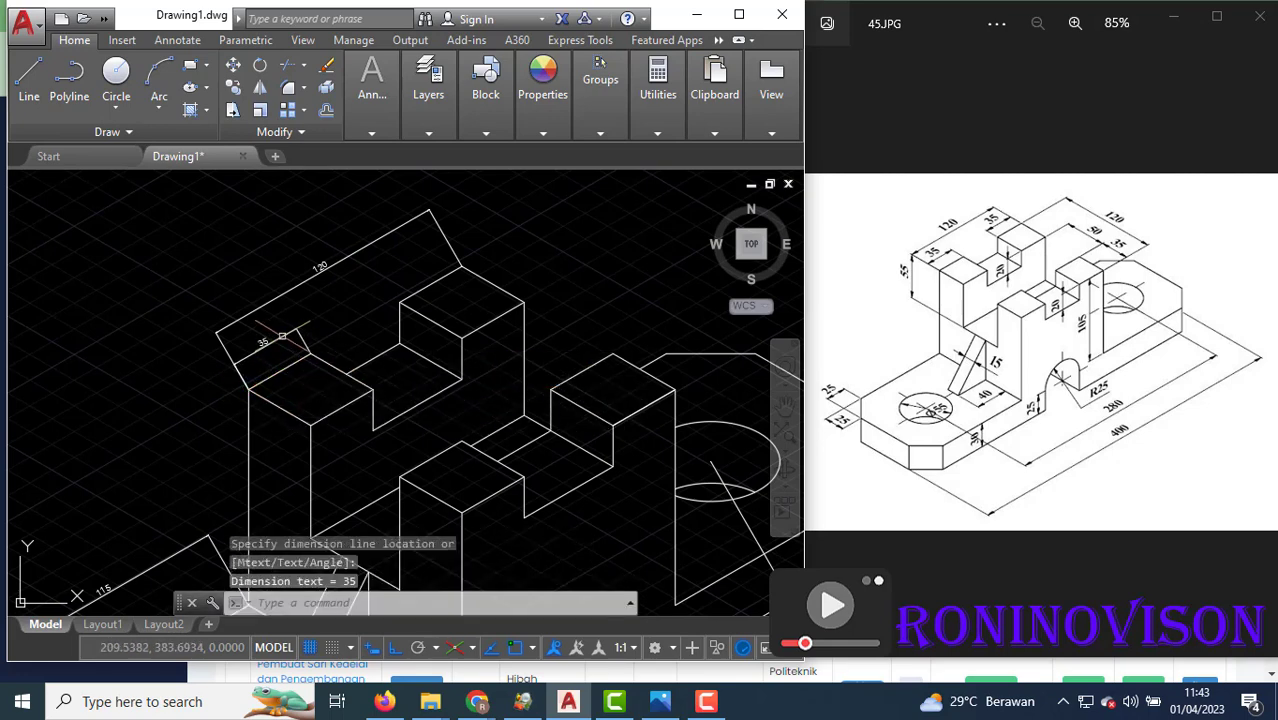
key("Return")
left_click(399, 300)
left_click(461, 268)
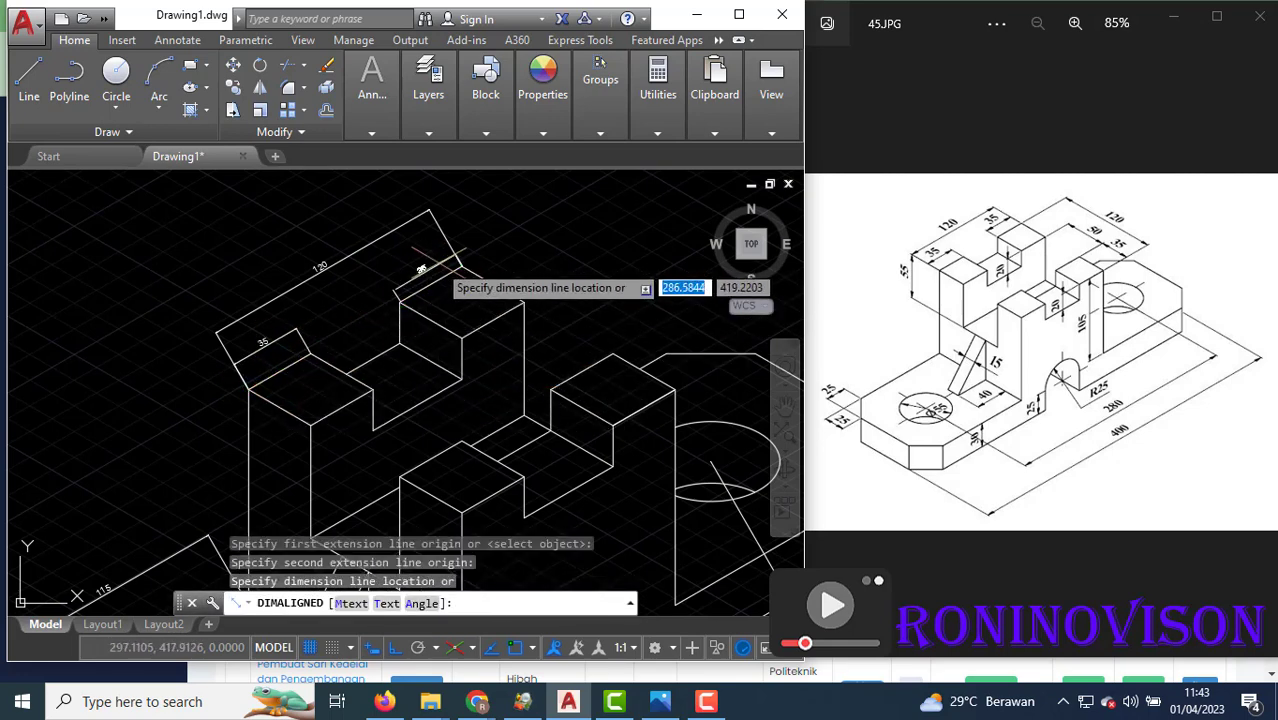
left_click(411, 252)
key("Return")
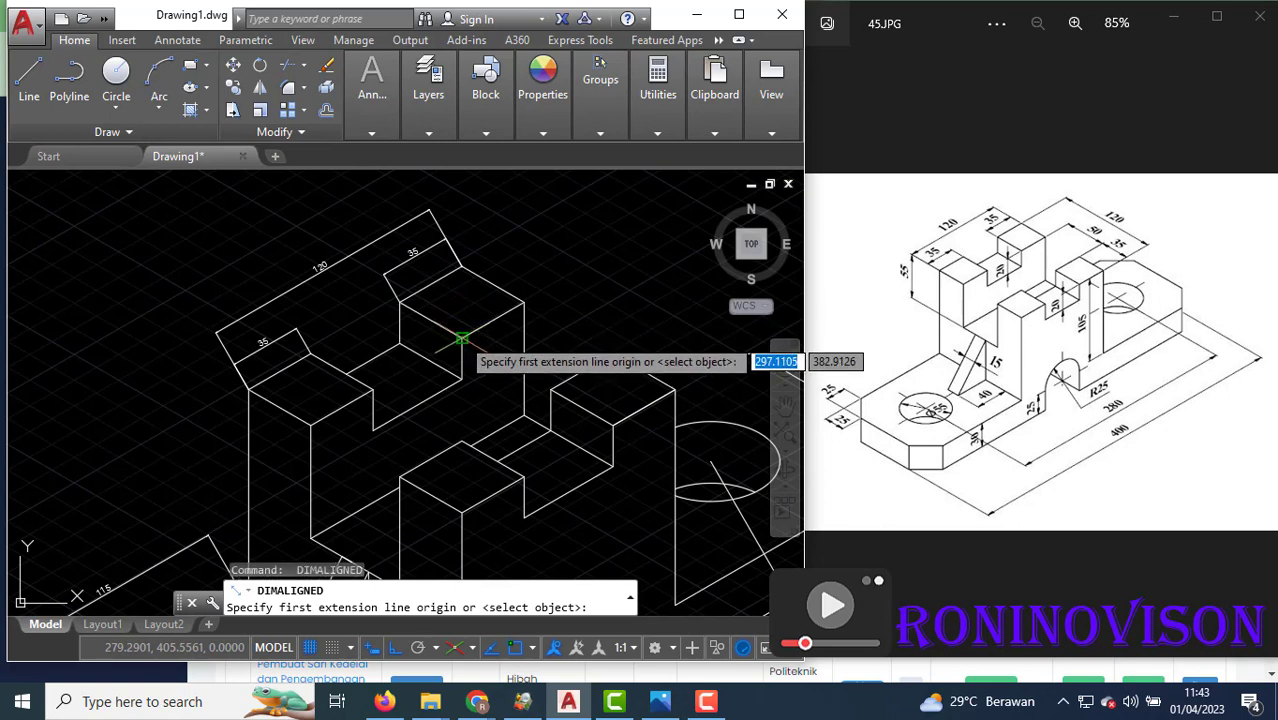
left_click(461, 356)
left_click(461, 376)
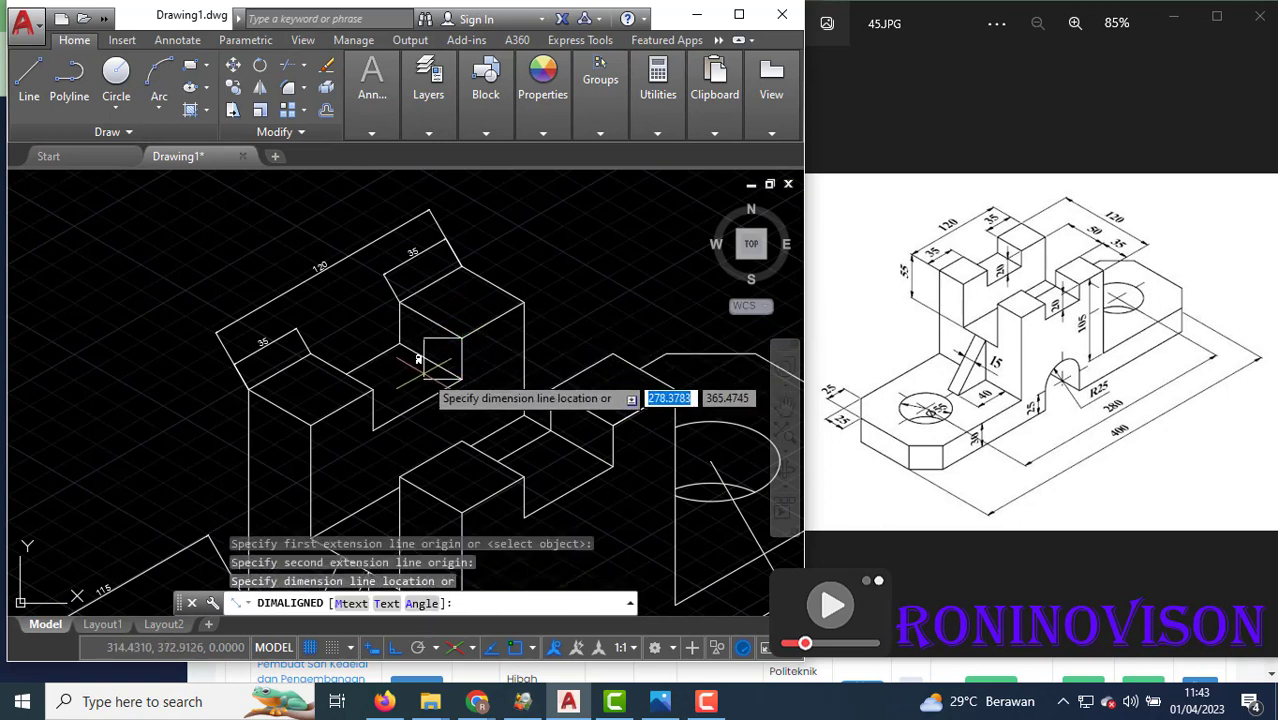
key("Return")
Add aligned dimensions along the top-right edge and the top slots, giving the 40 and 35 values.
left_click(461, 268)
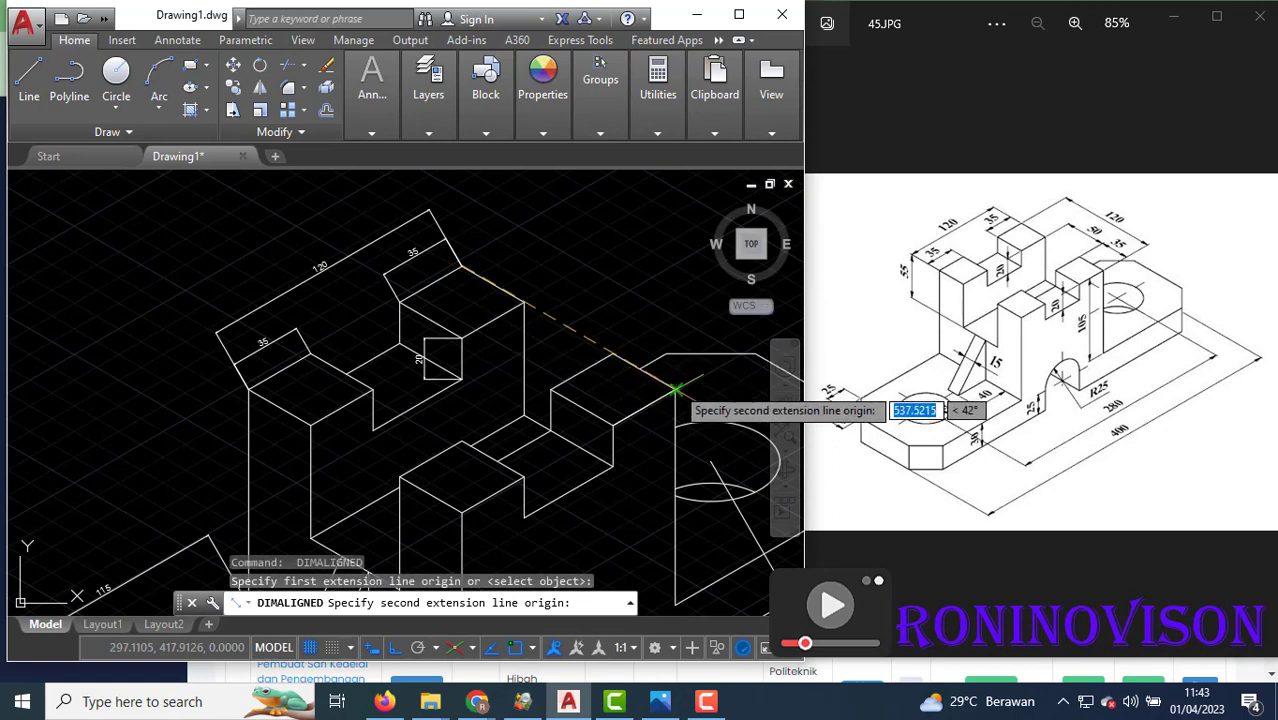
left_click(676, 390)
scroll(455, 440, "down", 2)
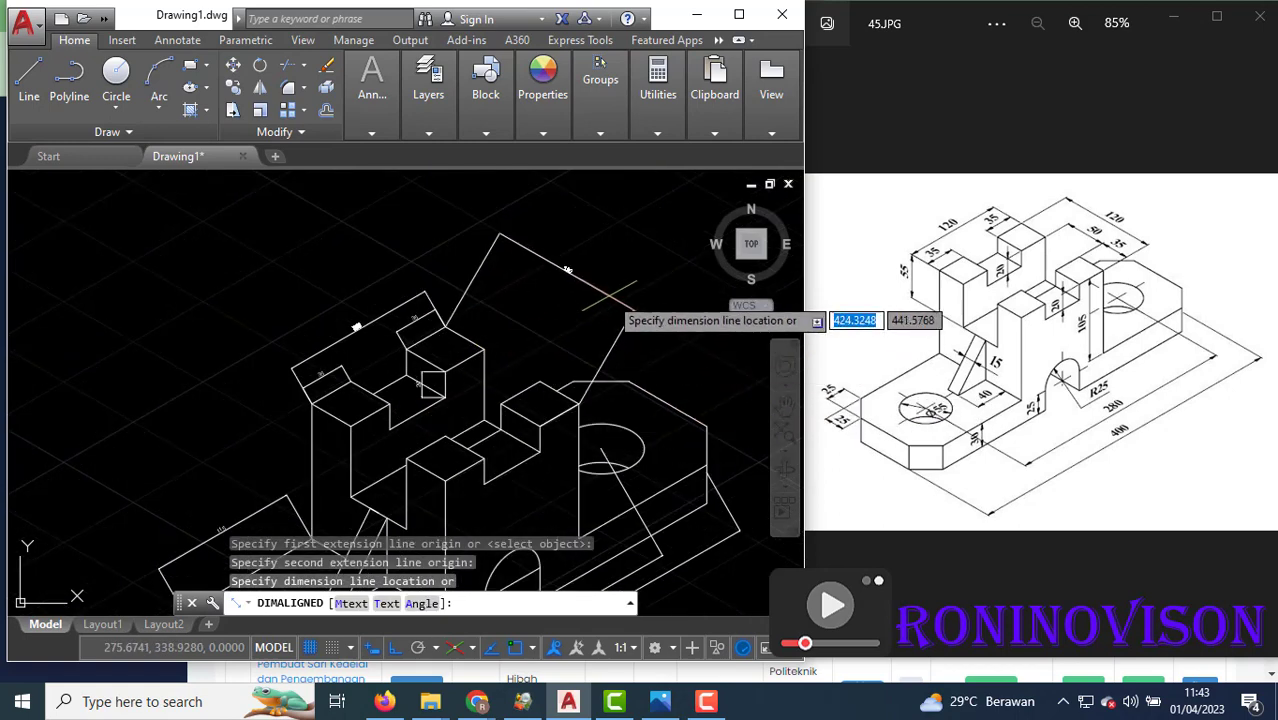
left_click(612, 295)
key("Return")
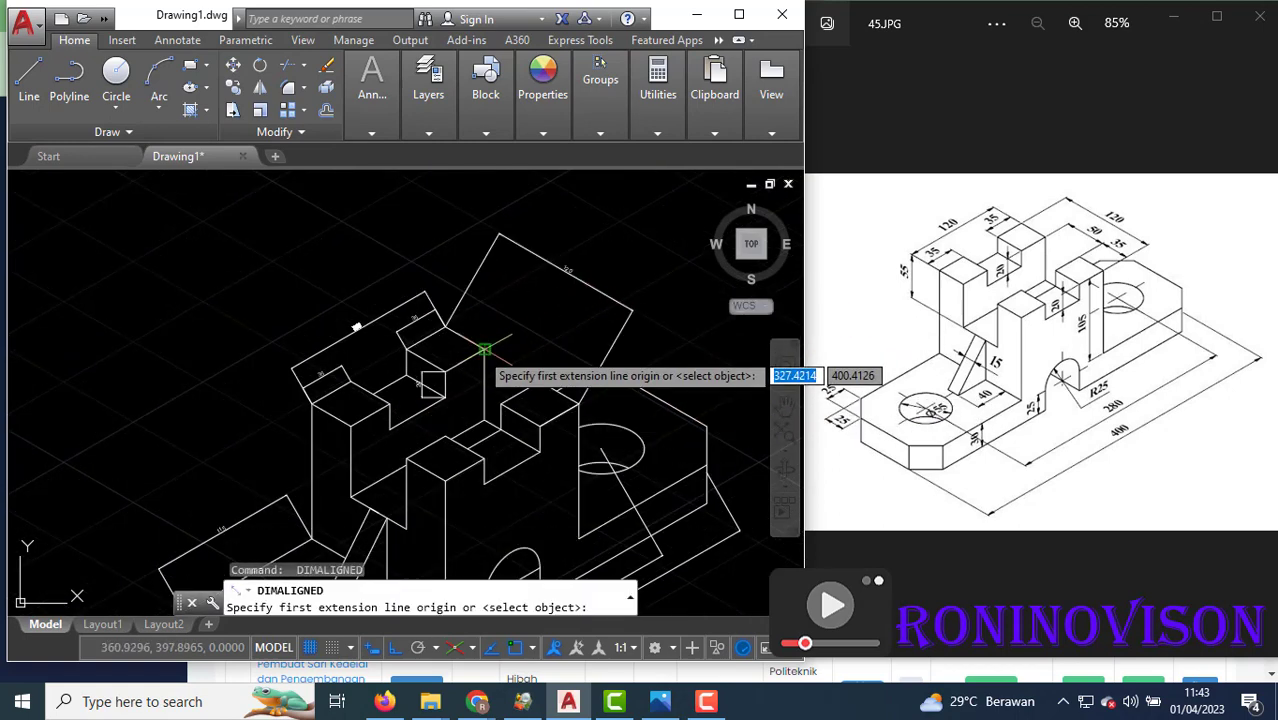
left_click(484, 350)
left_click(537, 375)
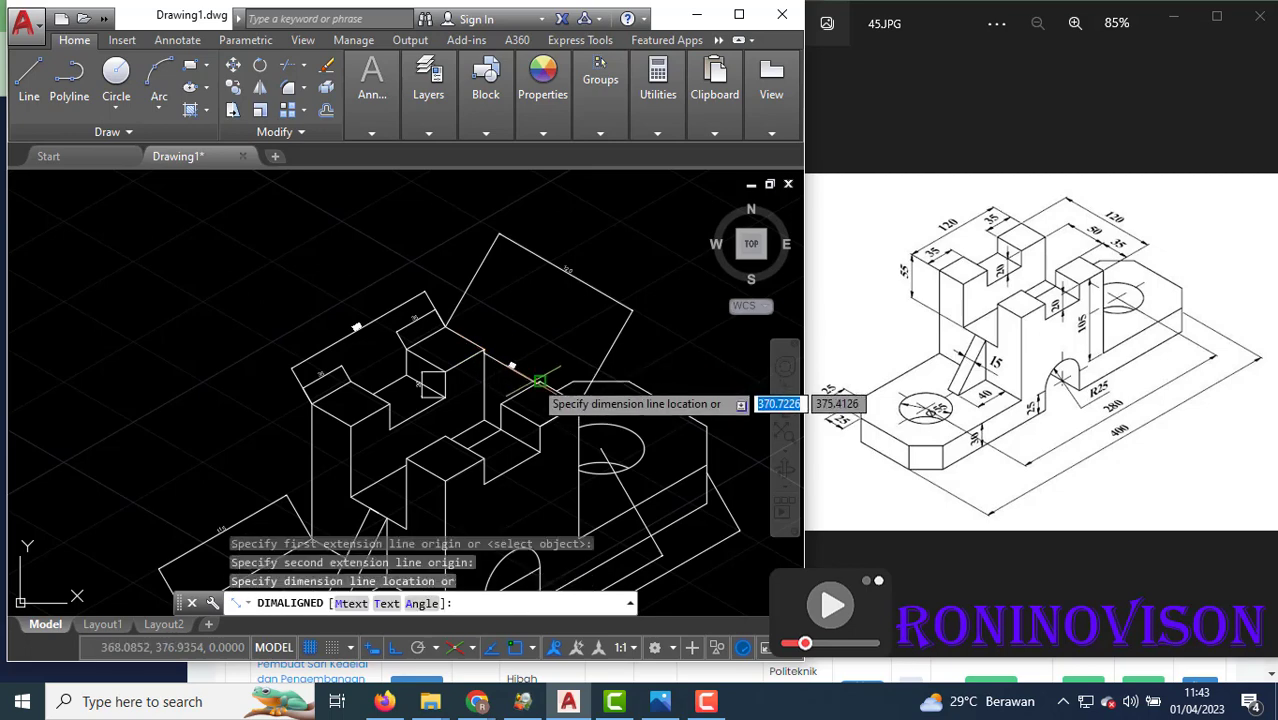
left_click(556, 330)
key("Return")
left_click(543, 380)
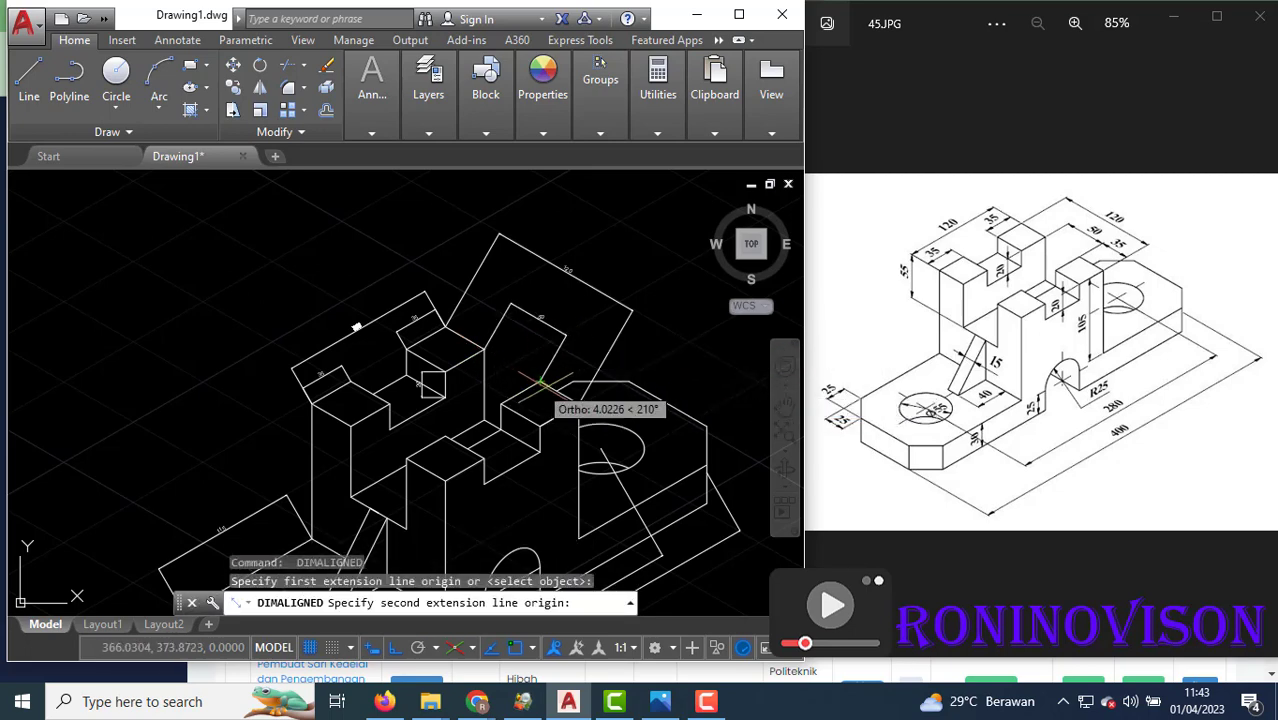
left_click(578, 400)
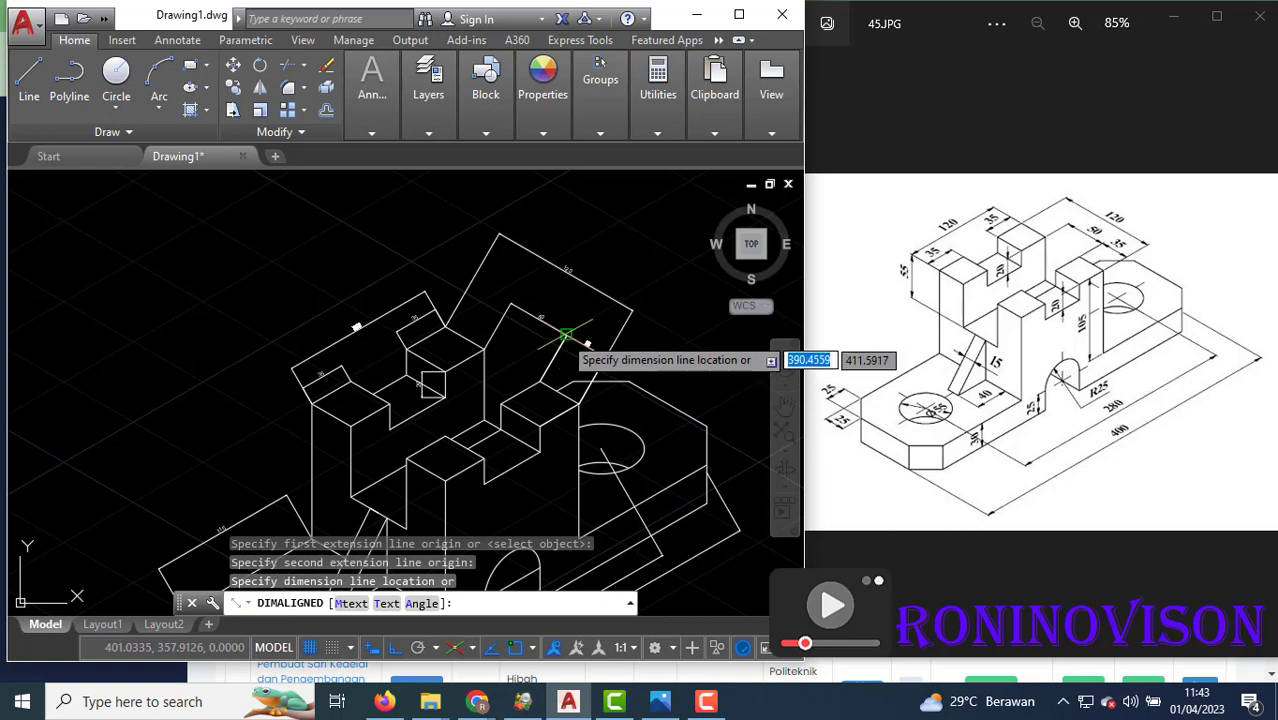
left_click(540, 361)
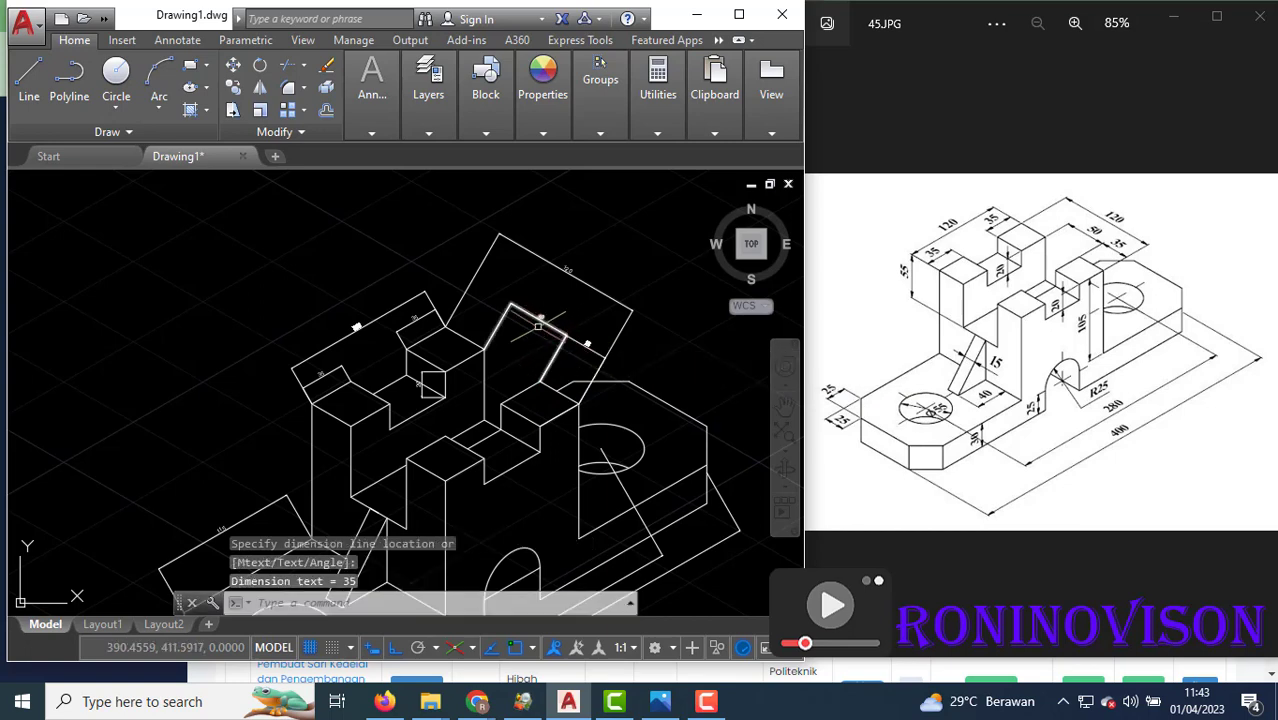
Add an aligned 20 on the small slot and 15 across the inclined rib.
key("Return")
left_click(474, 440)
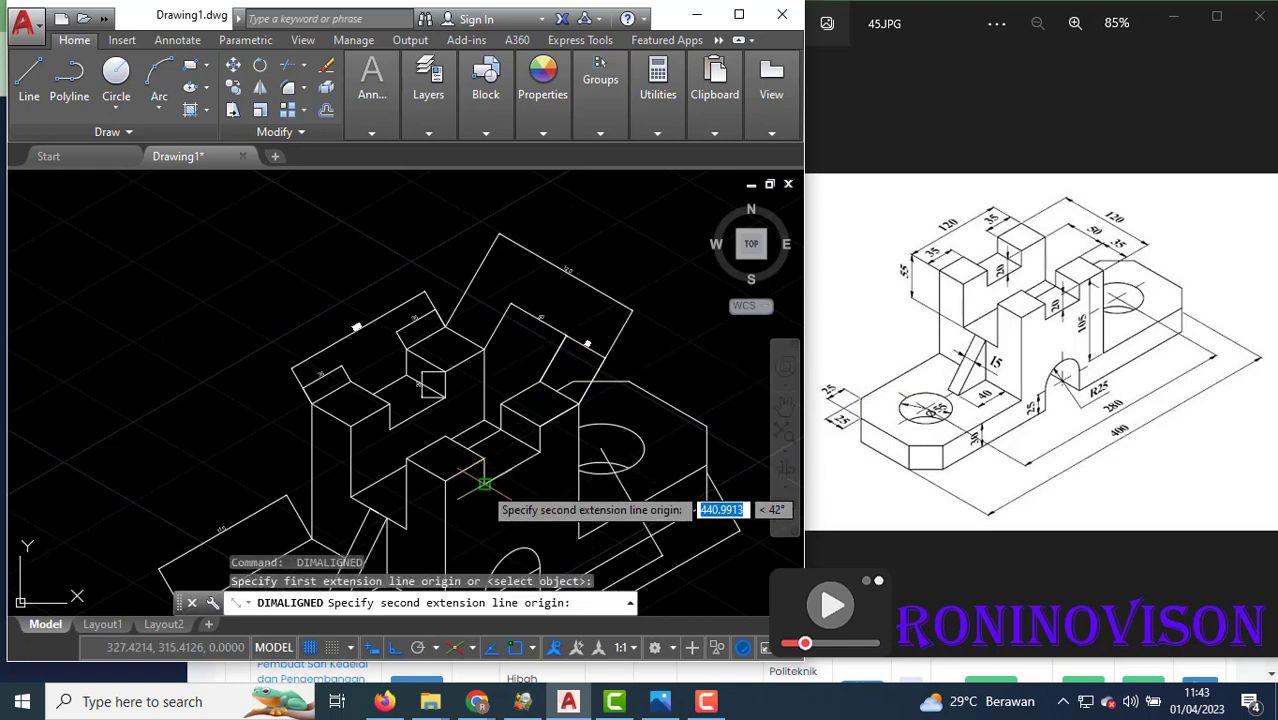
left_click(497, 462)
scroll(497, 472, "up", 4)
left_click(494, 489)
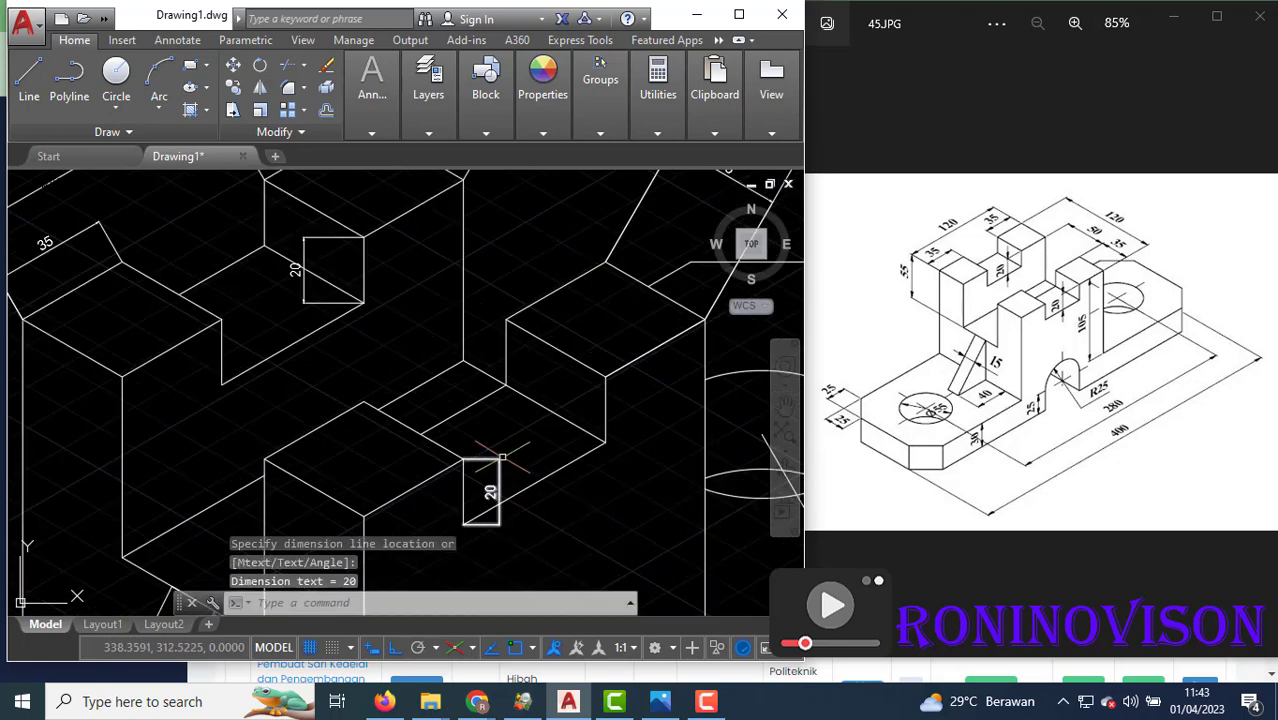
scroll(516, 387, "down", 3)
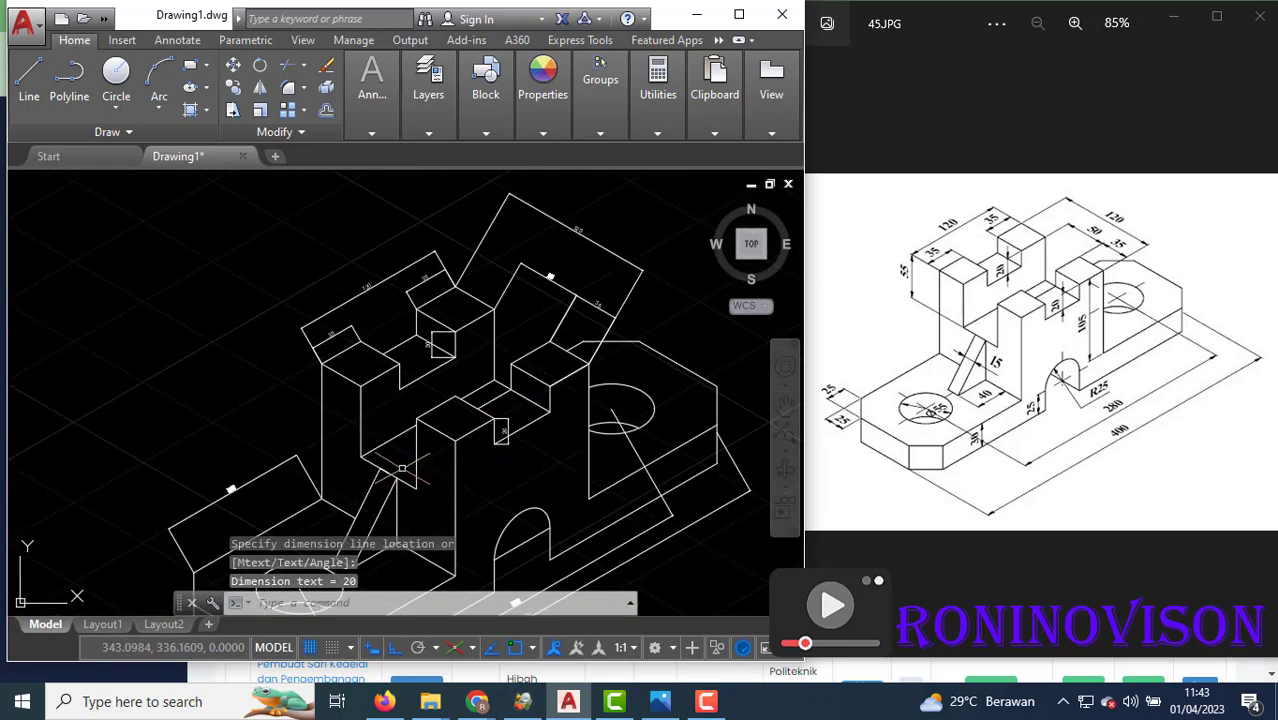
key("Return")
scroll(380, 468, "up", 3)
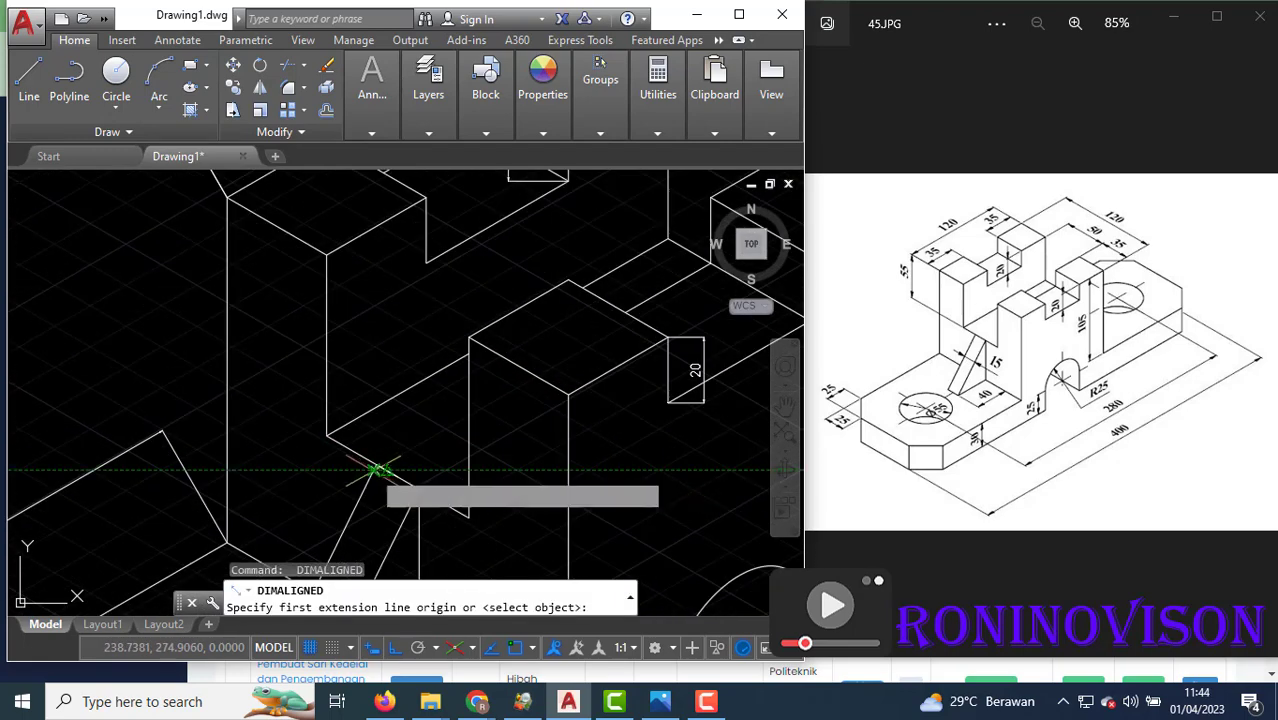
left_click(377, 467)
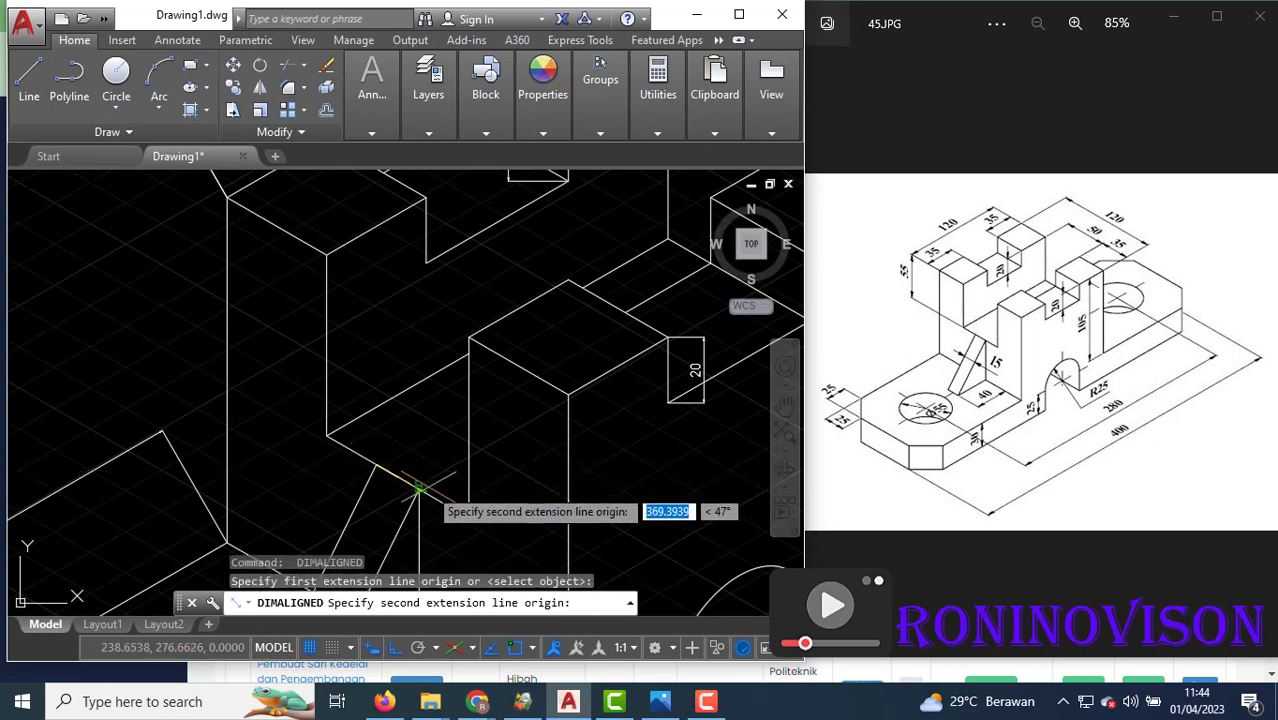
left_click(419, 489)
left_click(378, 508)
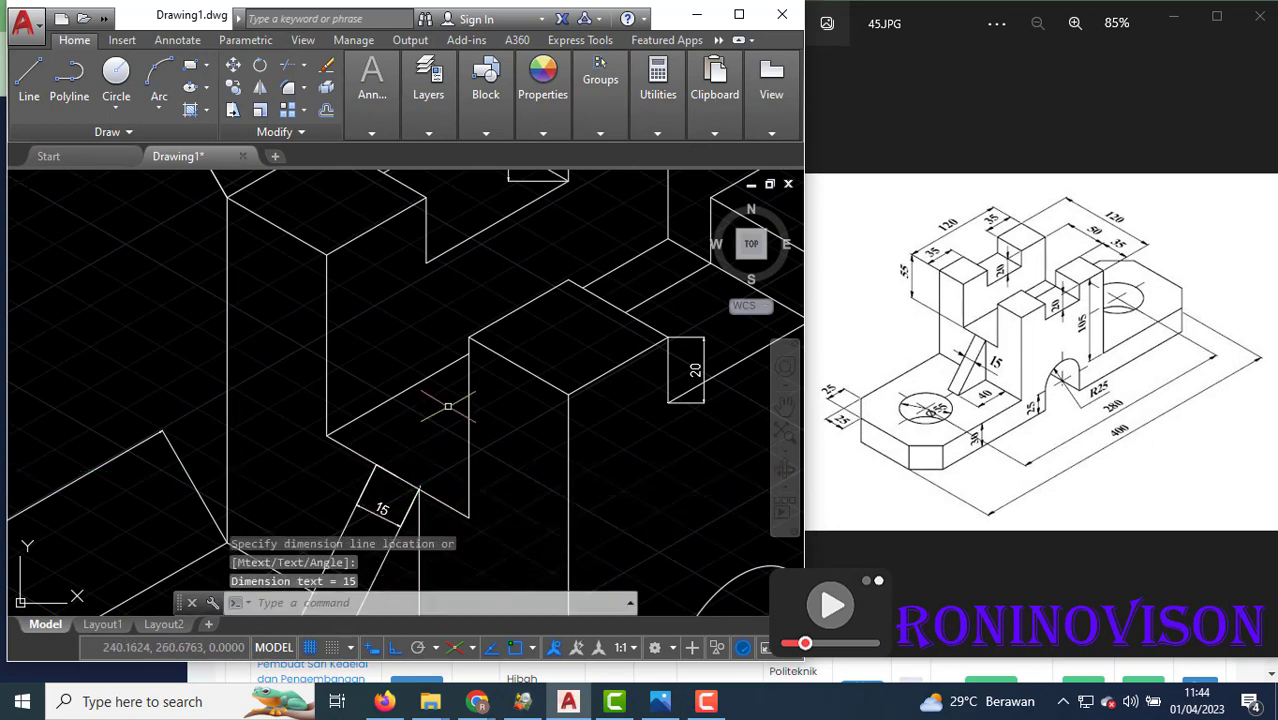
scroll(448, 406, "down", 3)
scroll(450, 508, "up", 2)
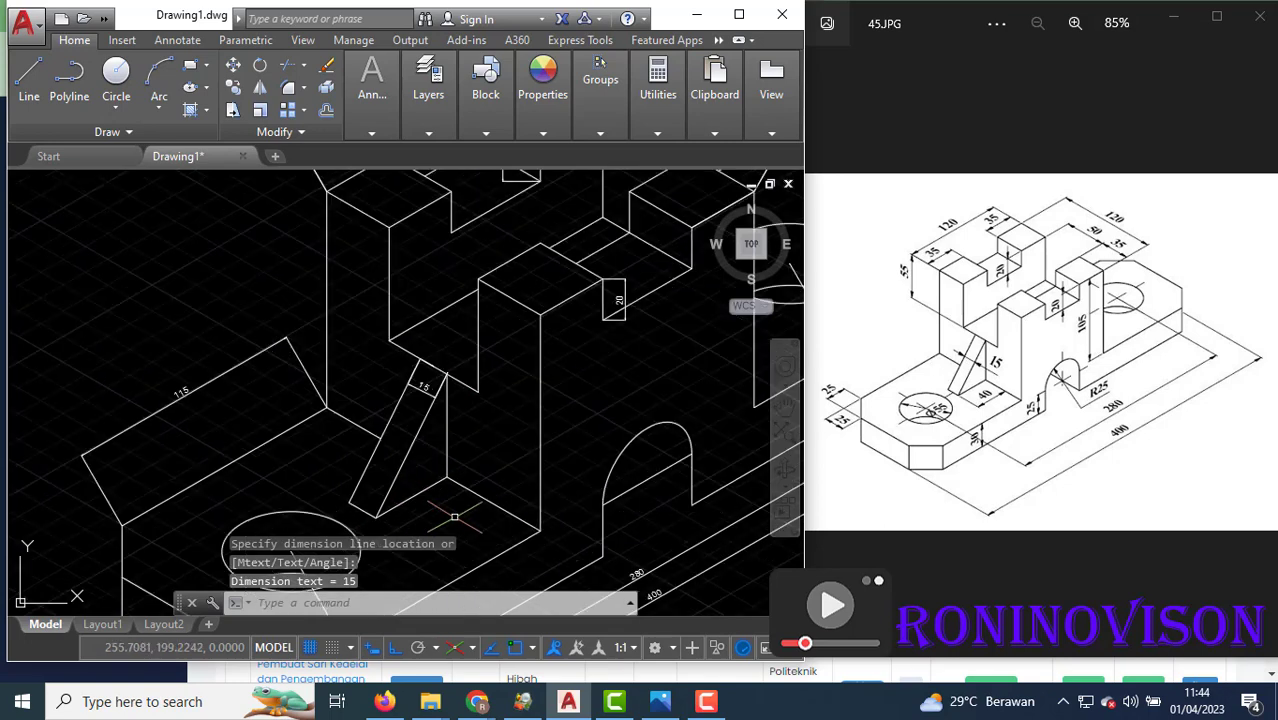
scroll(420, 510, "up", 1)
Dimension the base of the inclined rib with an aligned 40.
key("Return")
left_click(363, 517)
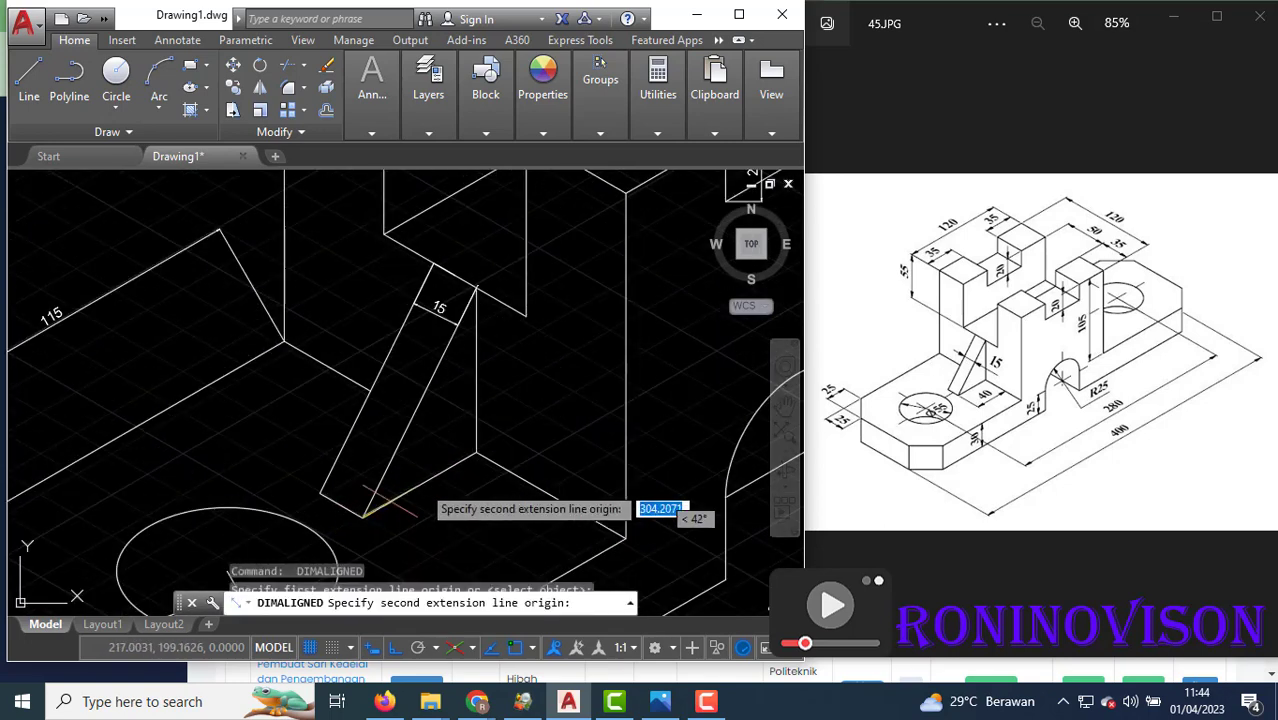
left_click(477, 455)
left_click(477, 490)
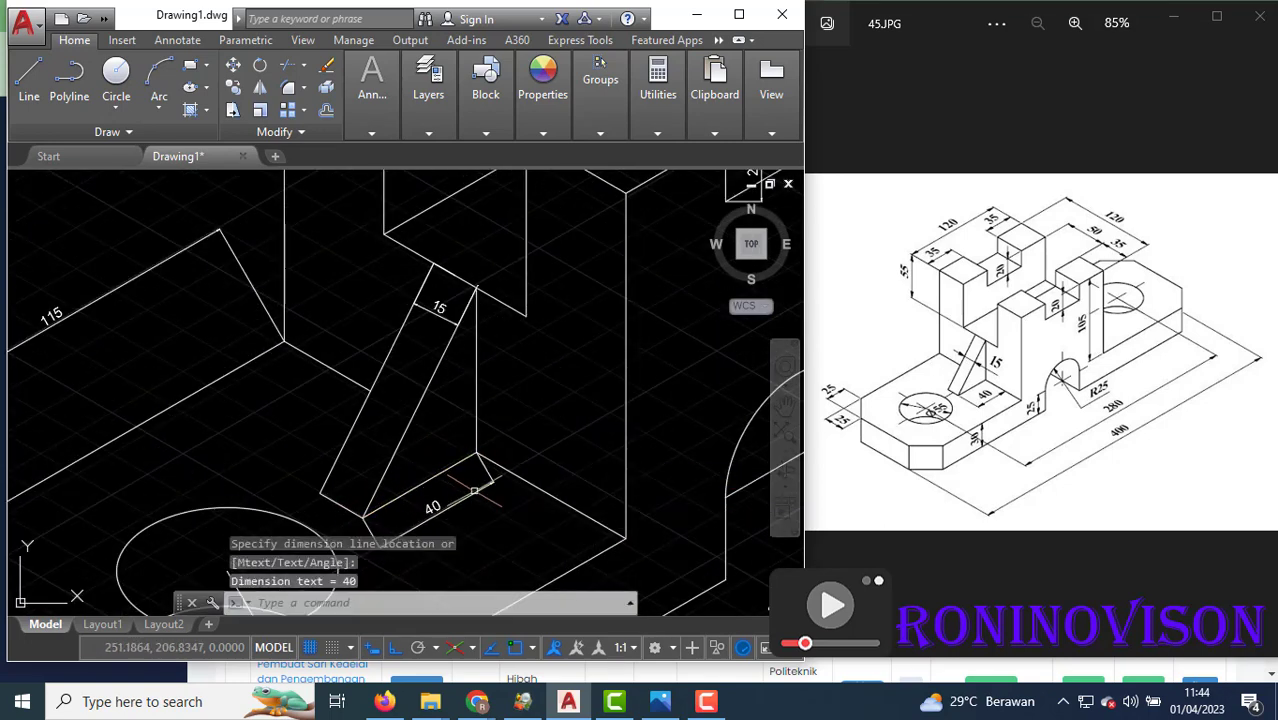
scroll(545, 406, "down", 2)
scroll(472, 443, "down", 4)
scroll(375, 488, "up", 4)
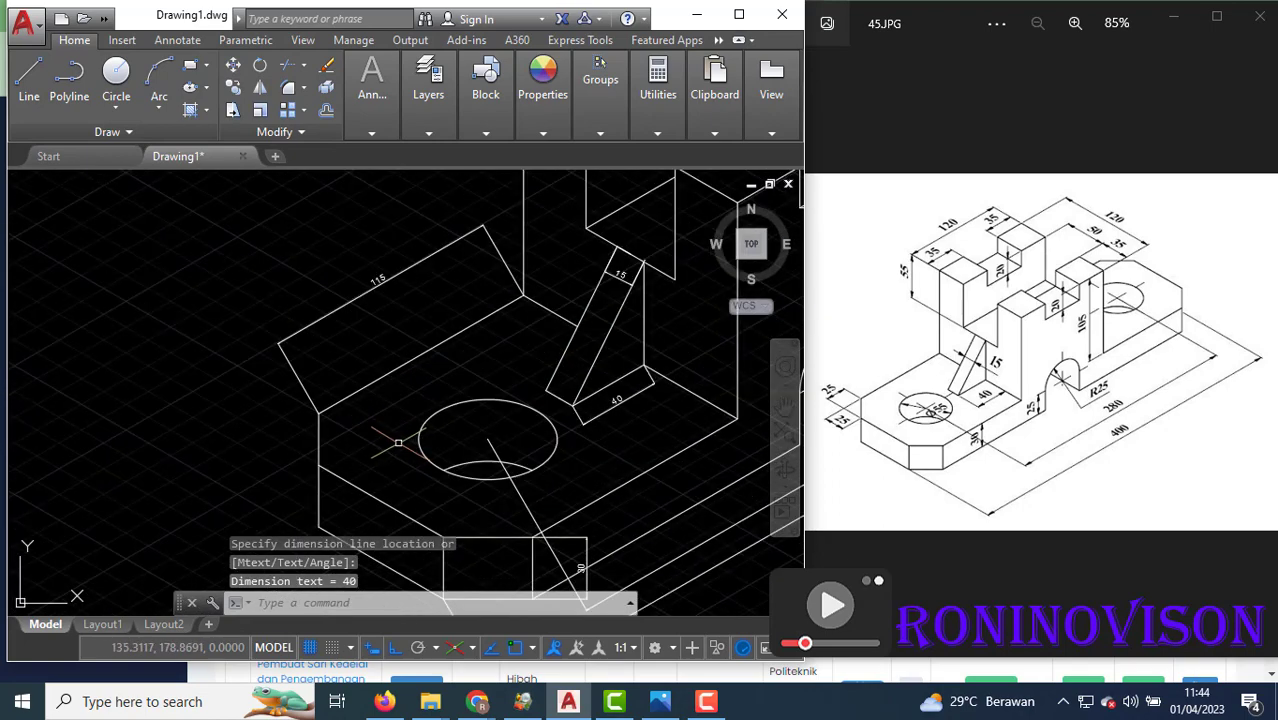
Try a dimension, construction lines and a trim at the left end, cancelling each attempt.
key("Return")
type("l")
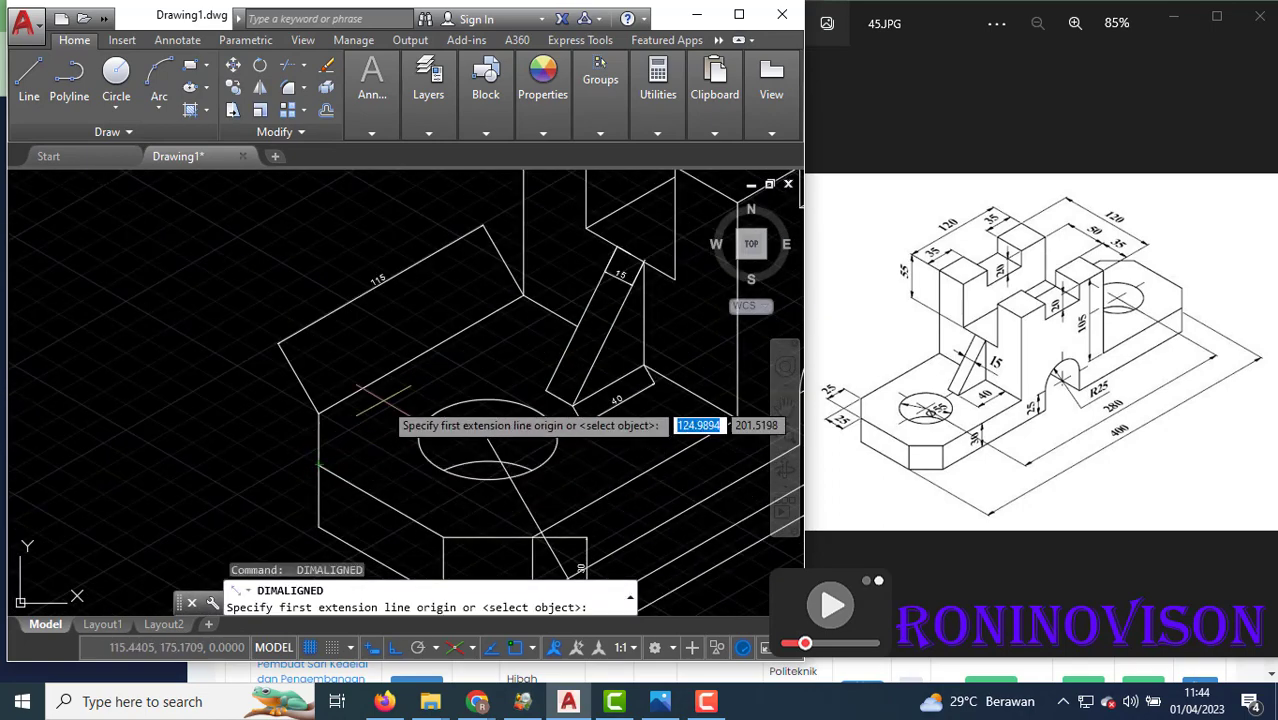
key("Return")
left_click(318, 412)
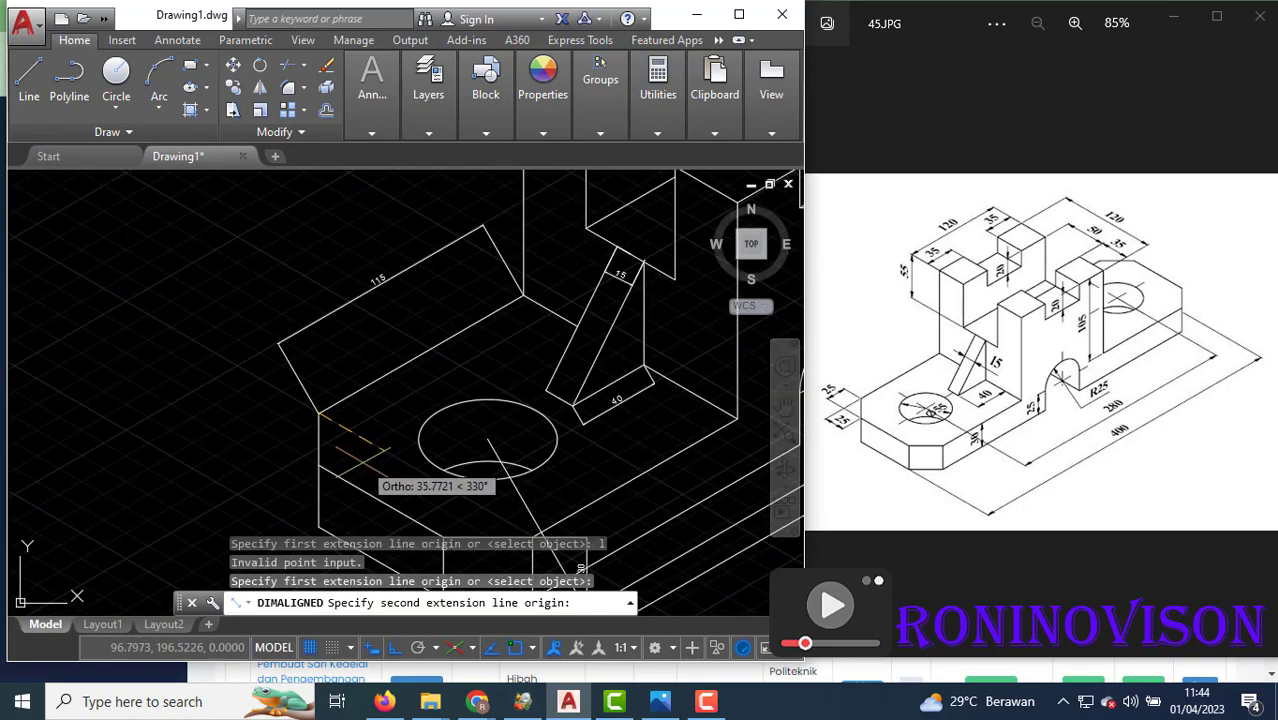
left_click(396, 456)
key("Escape")
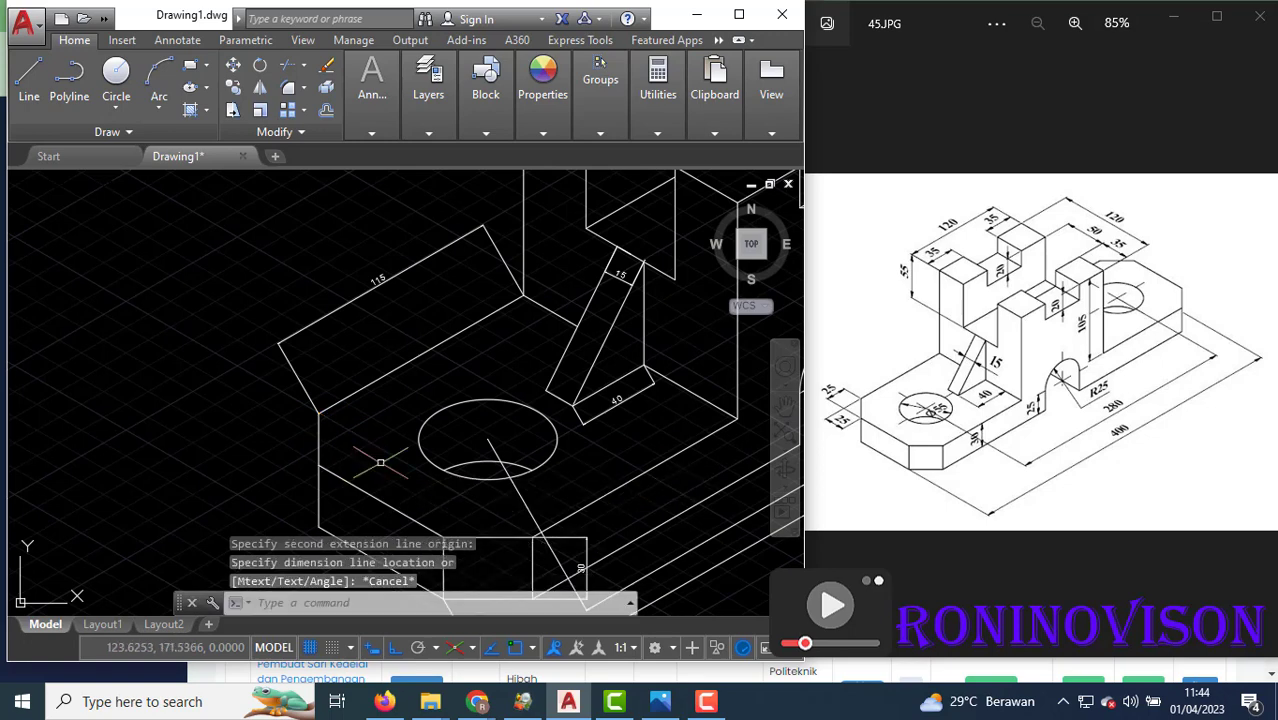
type("l")
key("Return")
left_click(318, 412)
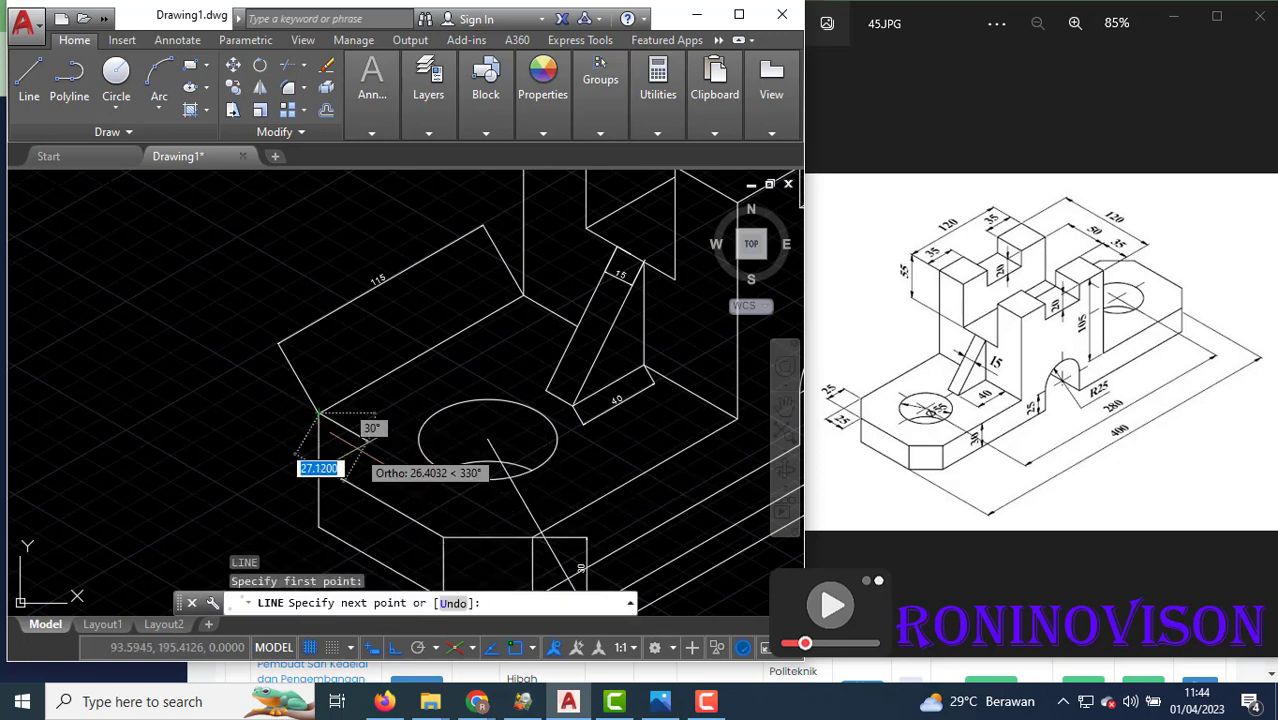
key("Escape")
key("Return")
left_click(318, 460)
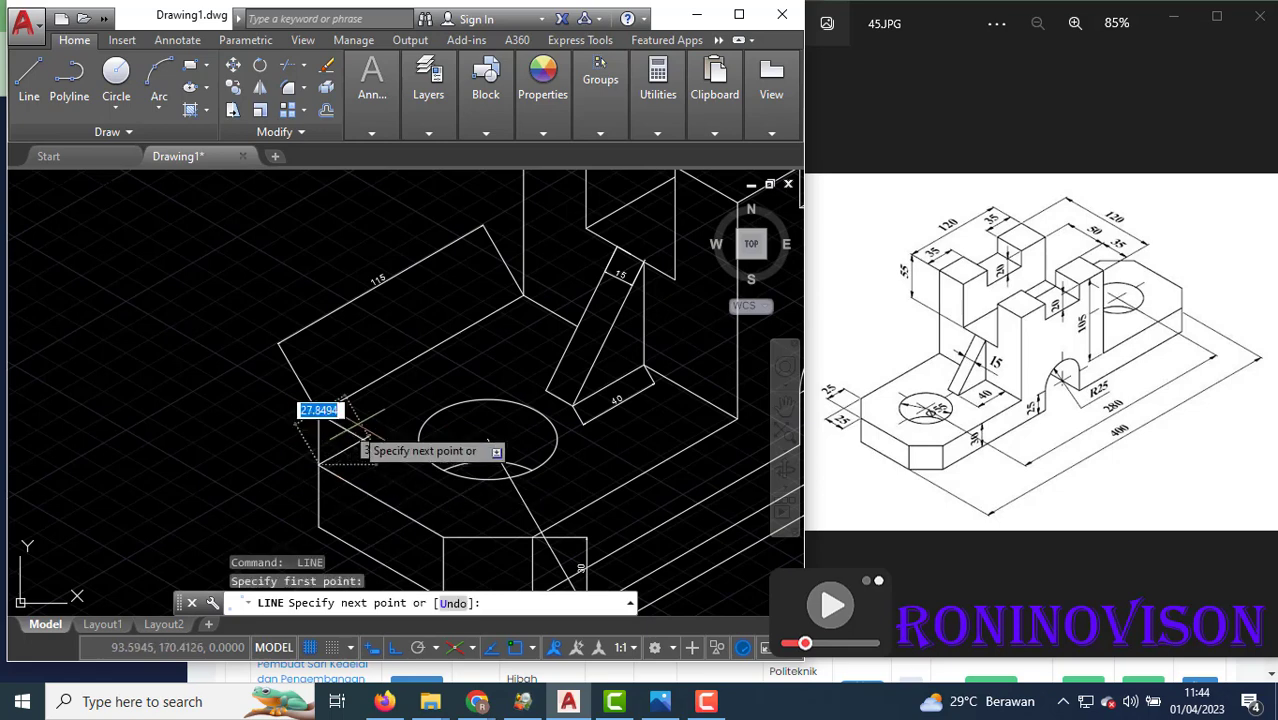
key("Escape")
type("tr")
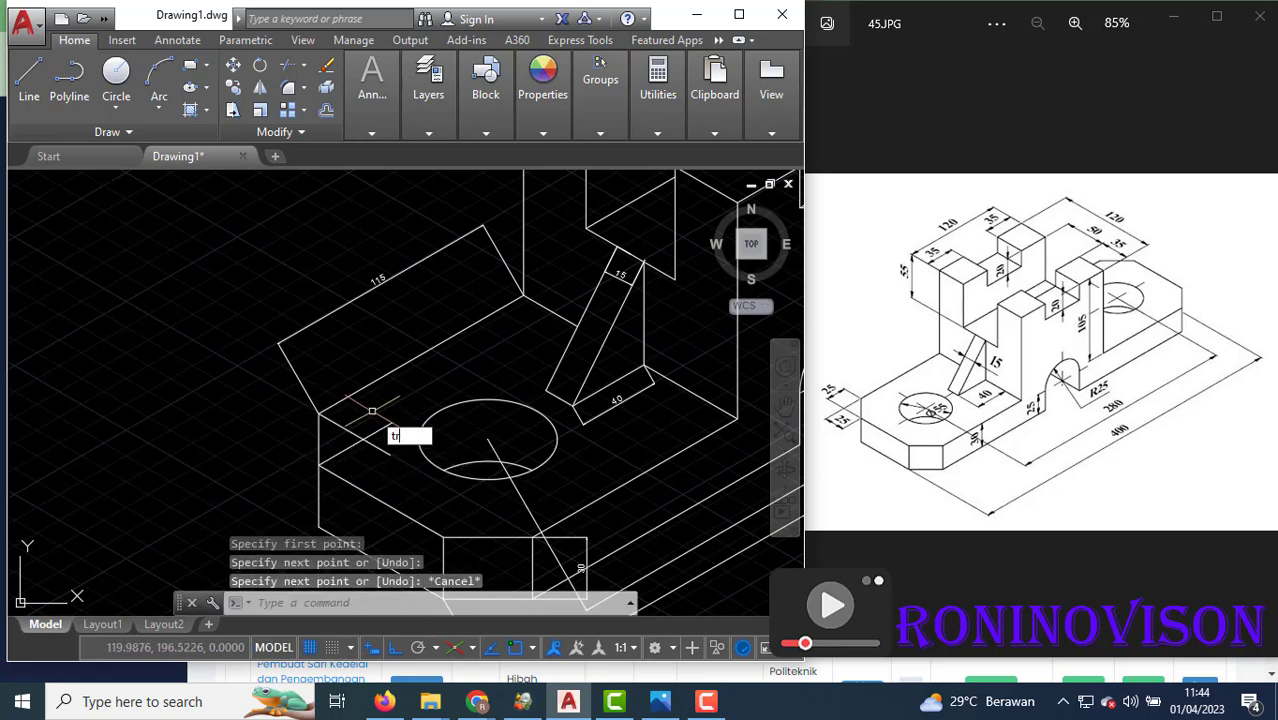
key("Return")
key("Return")
key("Escape")
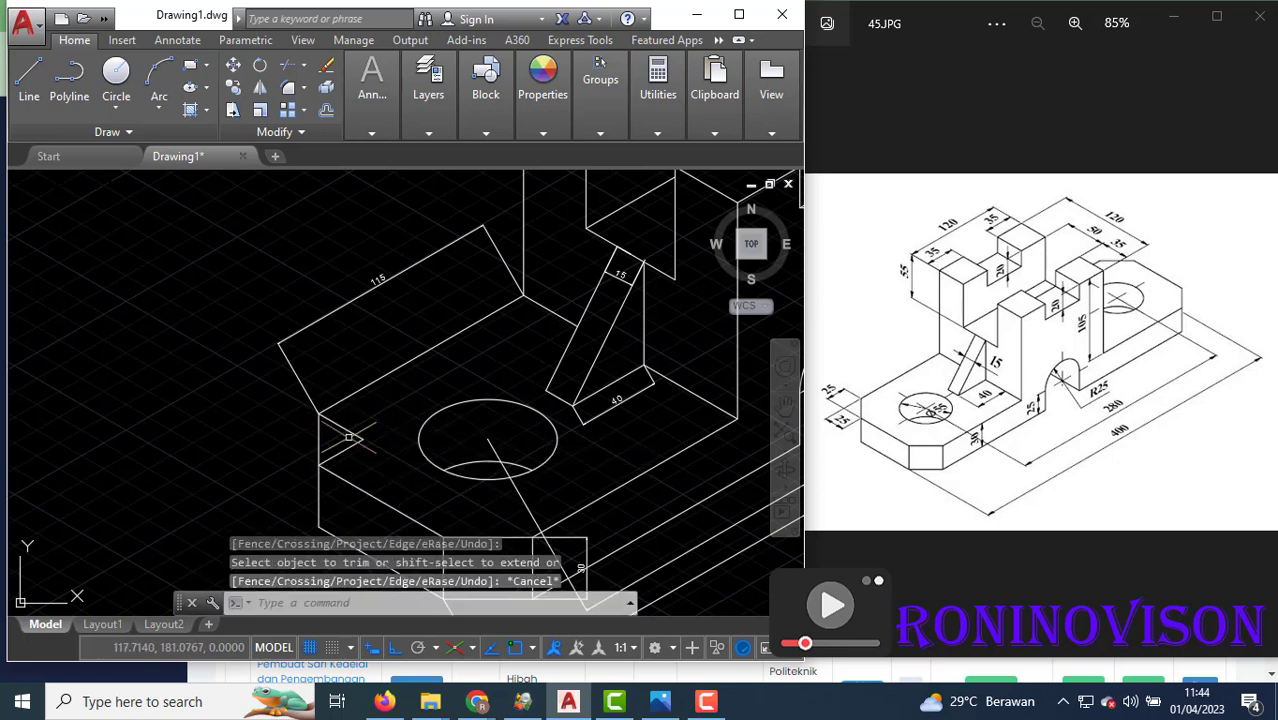
Add two aligned 25 dimensions at the left end of the block.
left_click(375, 142)
left_click(455, 157)
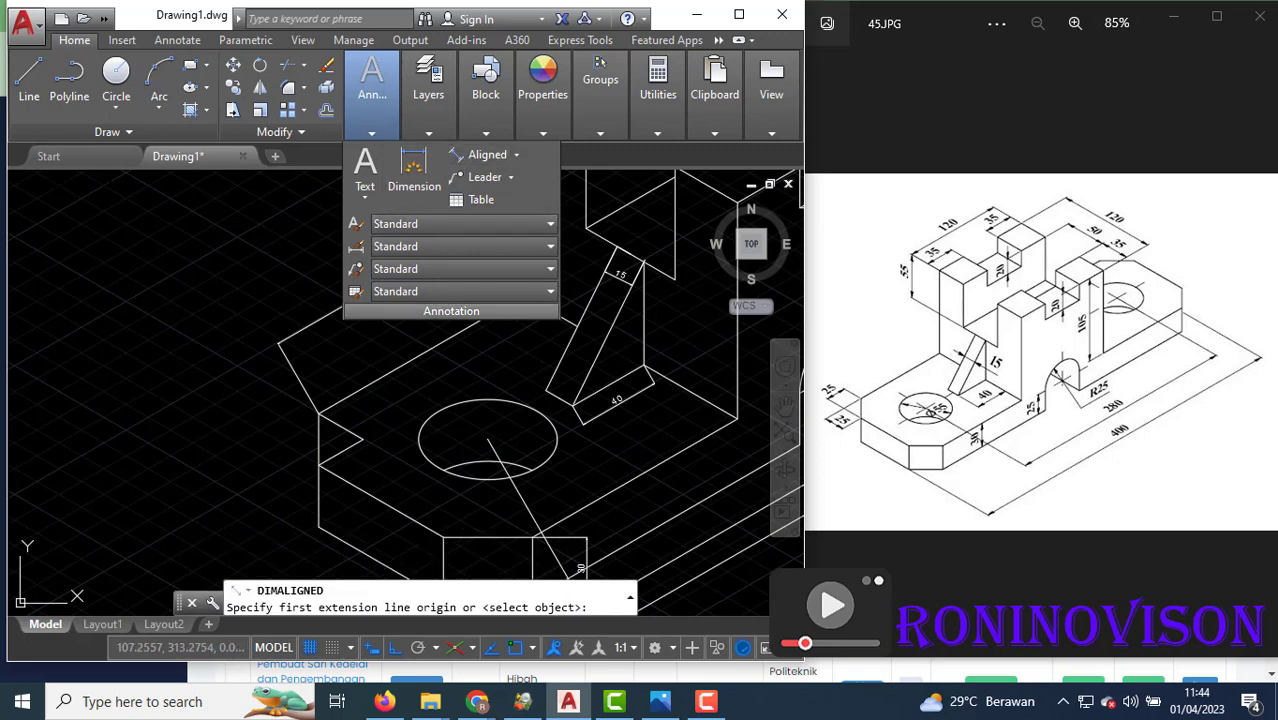
left_click(322, 415)
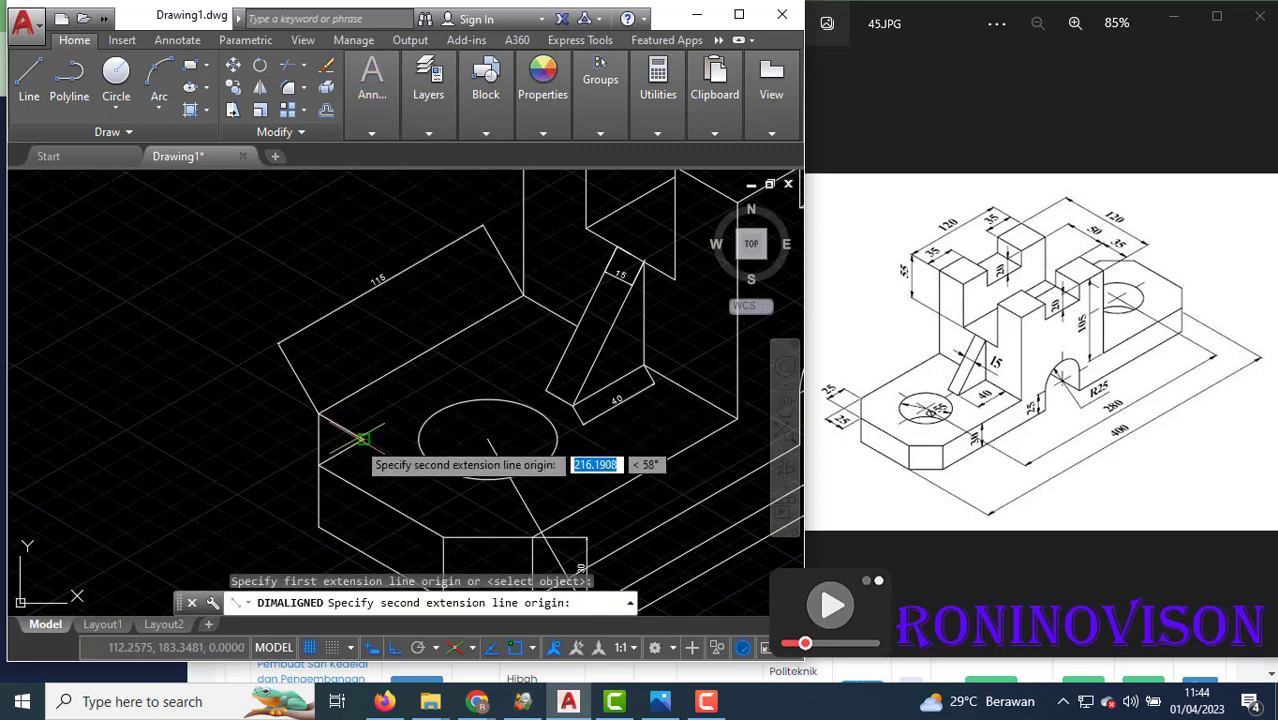
left_click(318, 461)
left_click(281, 401)
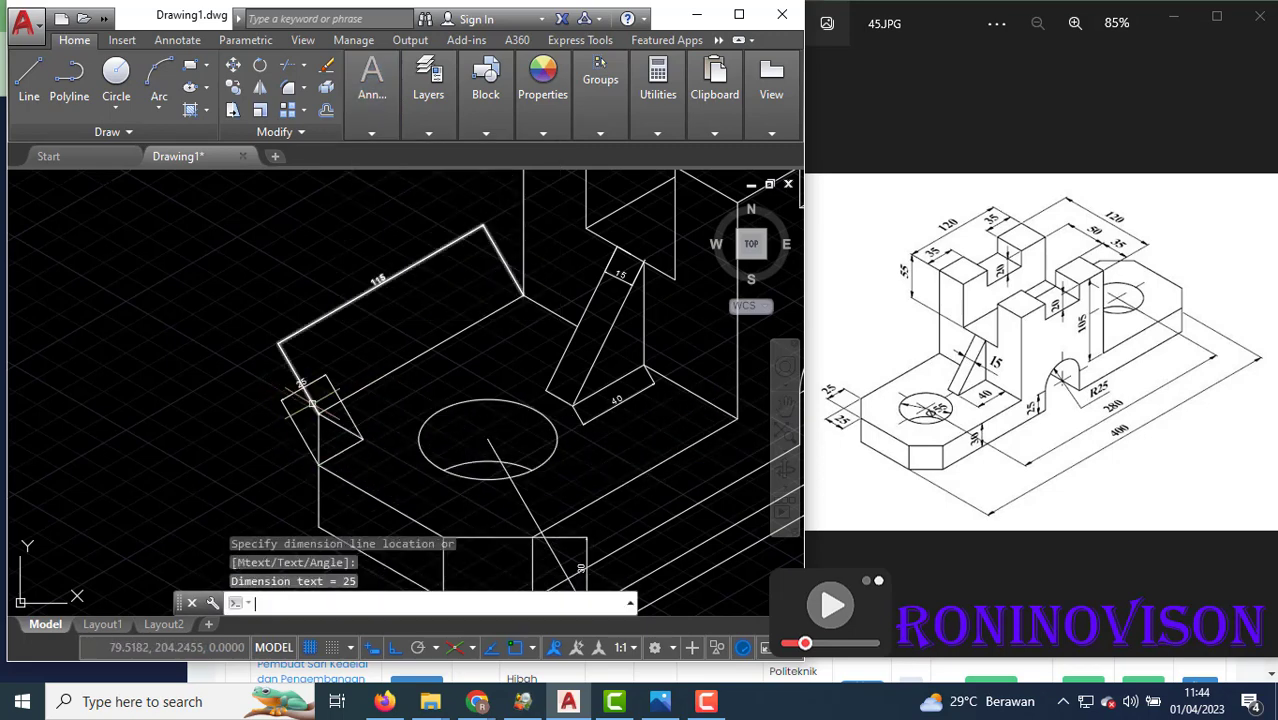
key("Return")
left_click(483, 226)
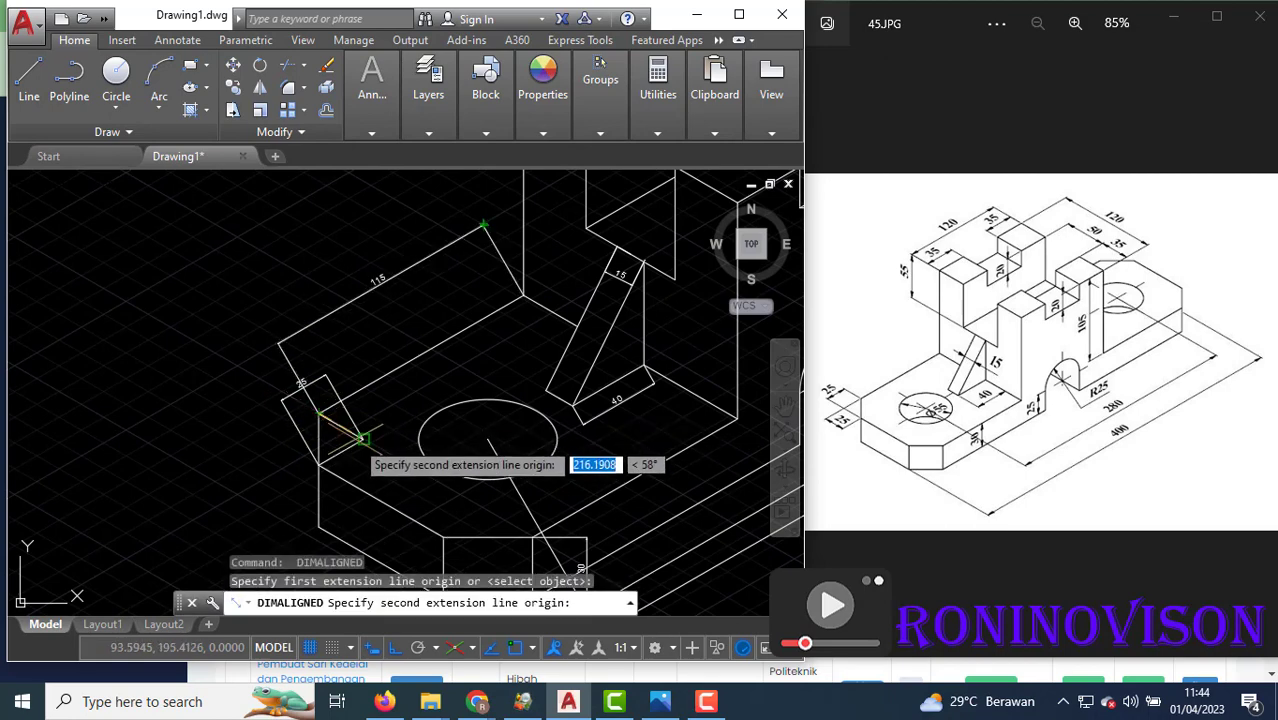
left_click(362, 437)
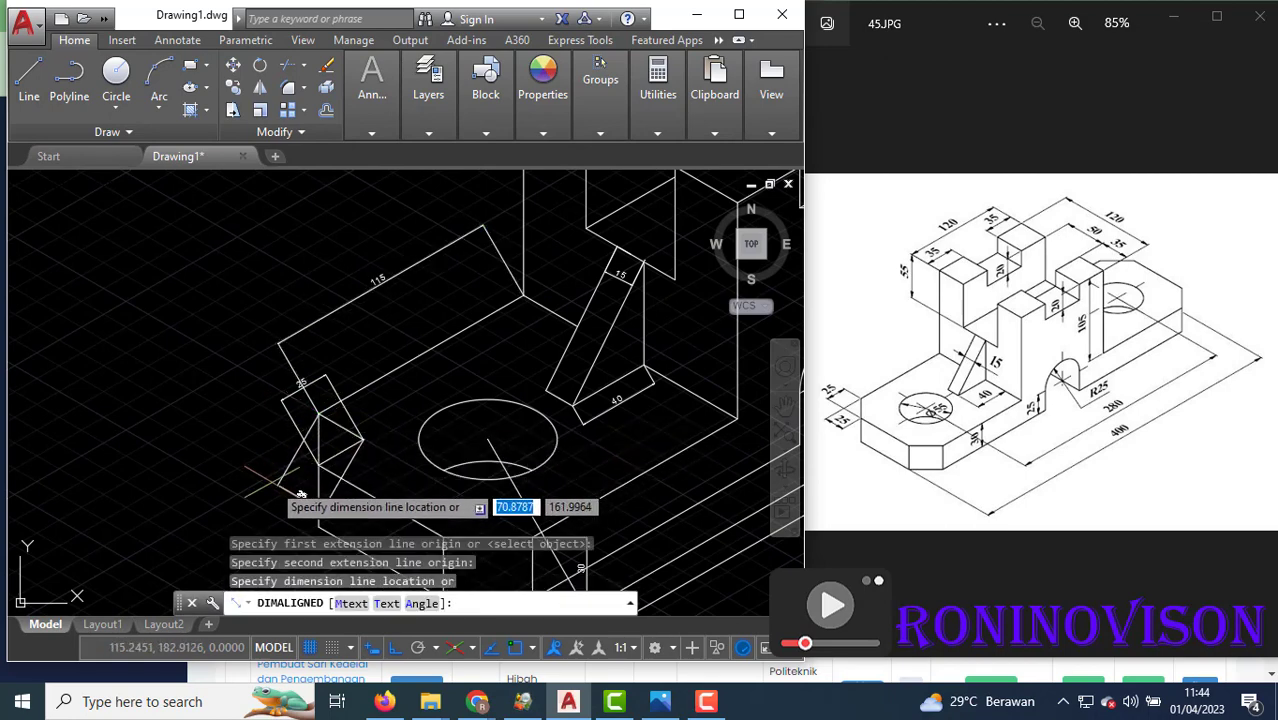
left_click(251, 490)
scroll(274, 349, "down", 2)
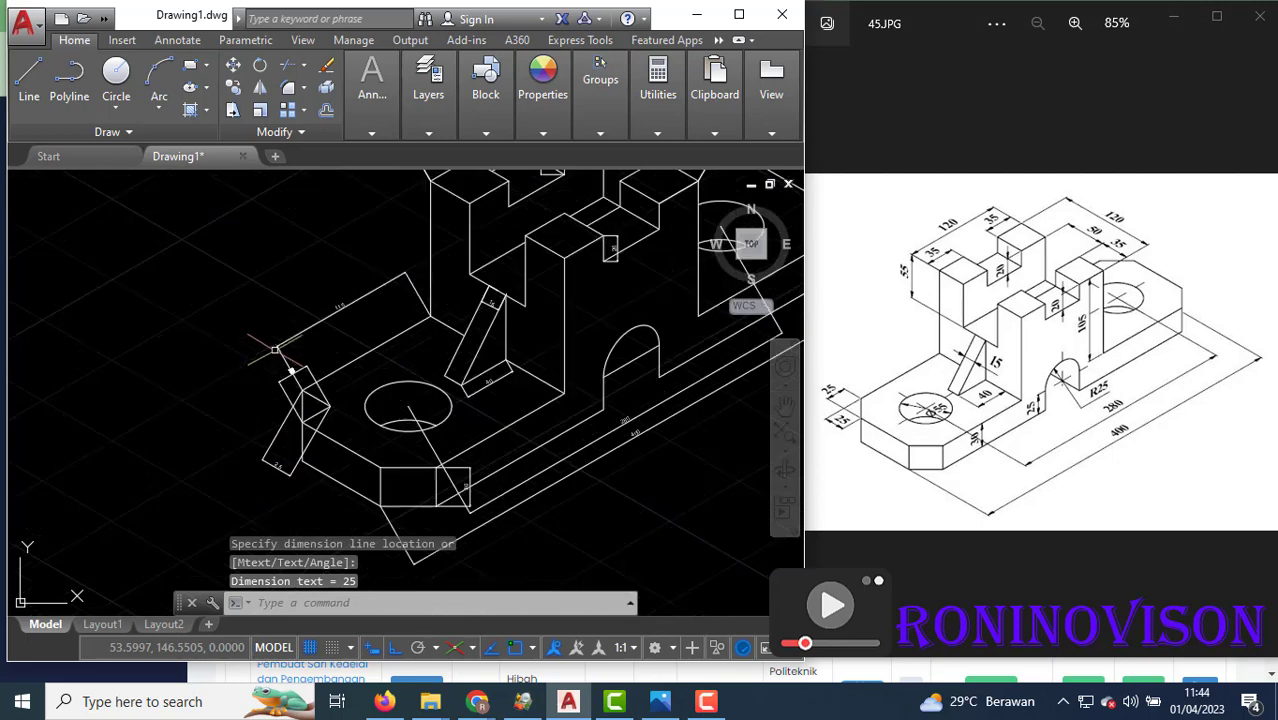
scroll(350, 378, "up", 1)
scroll(397, 365, "down", 1)
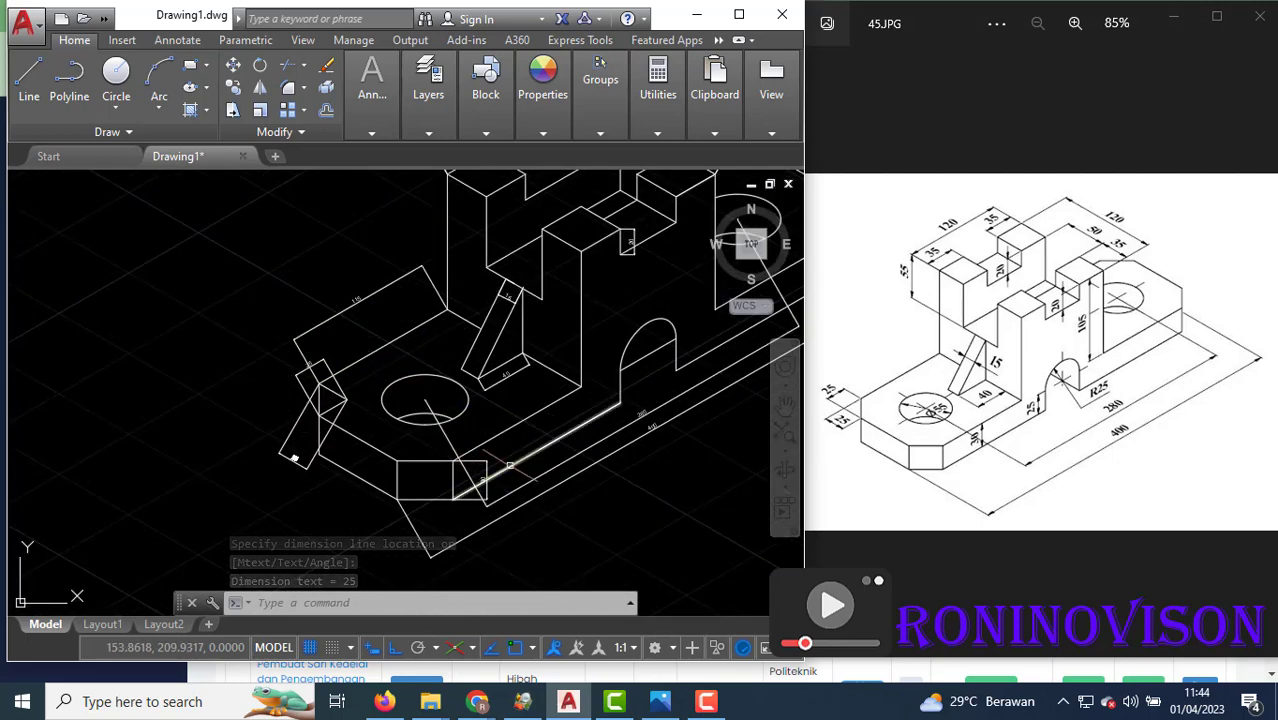
Run DIMEDIT on dimensions near the small rectangle, trying the Oblique and Home options.
type("dim")
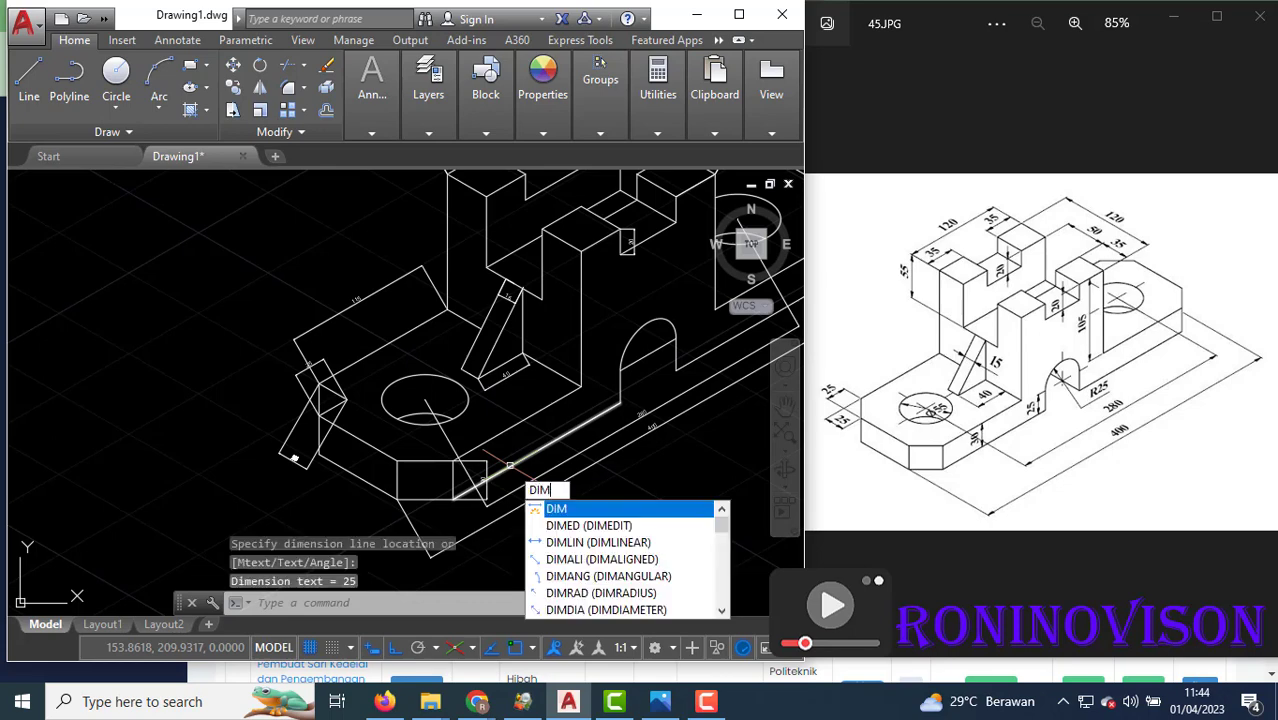
type("e")
key("Return")
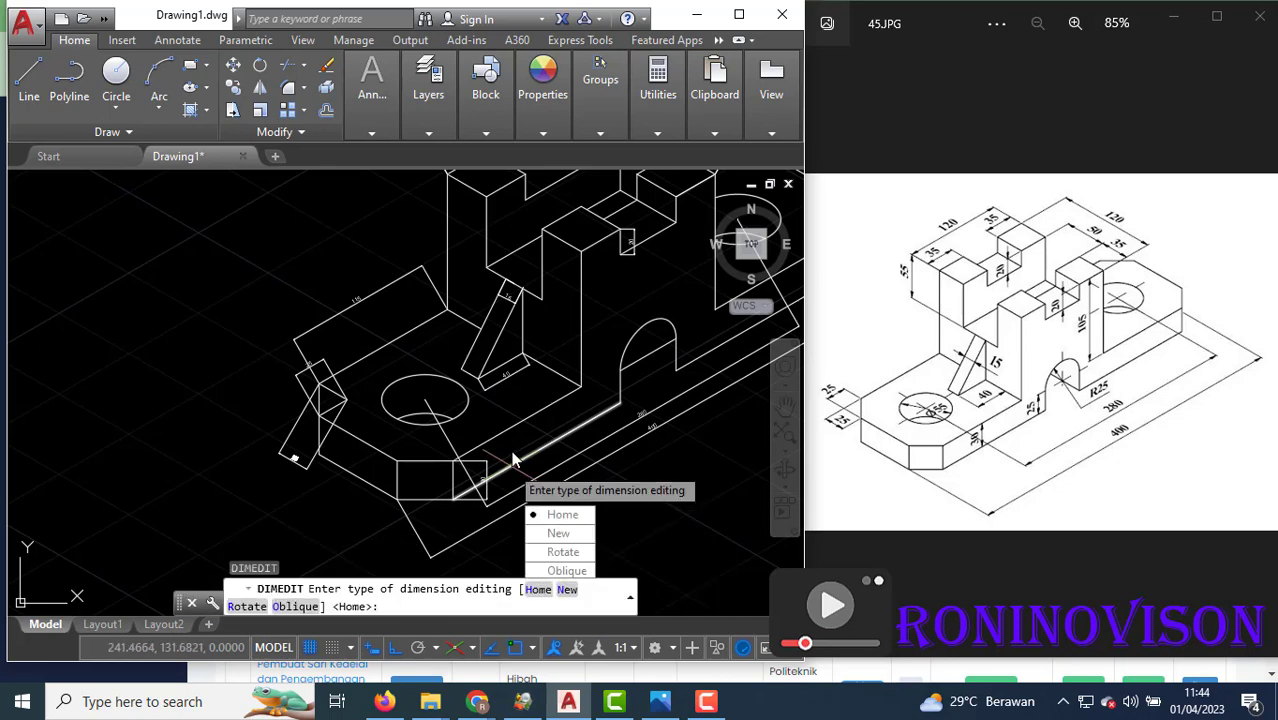
left_click(561, 574)
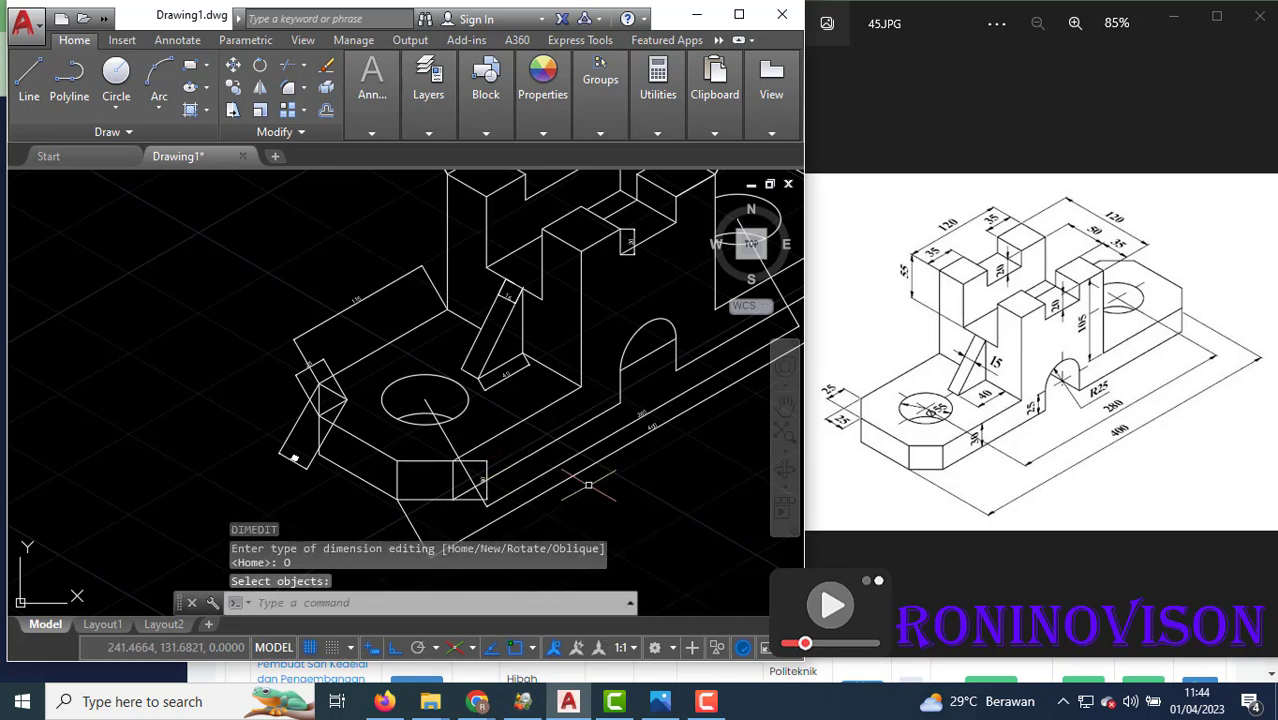
left_click(574, 478)
key("Return")
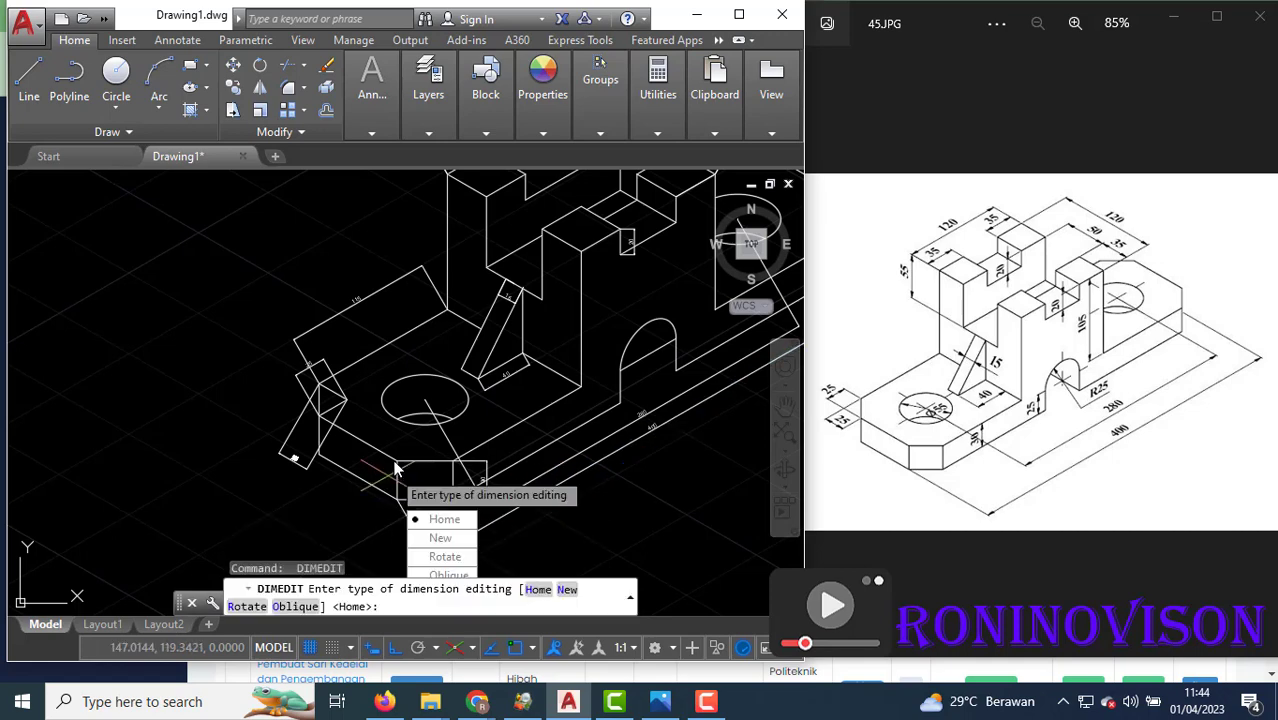
key("Return")
left_click(391, 474)
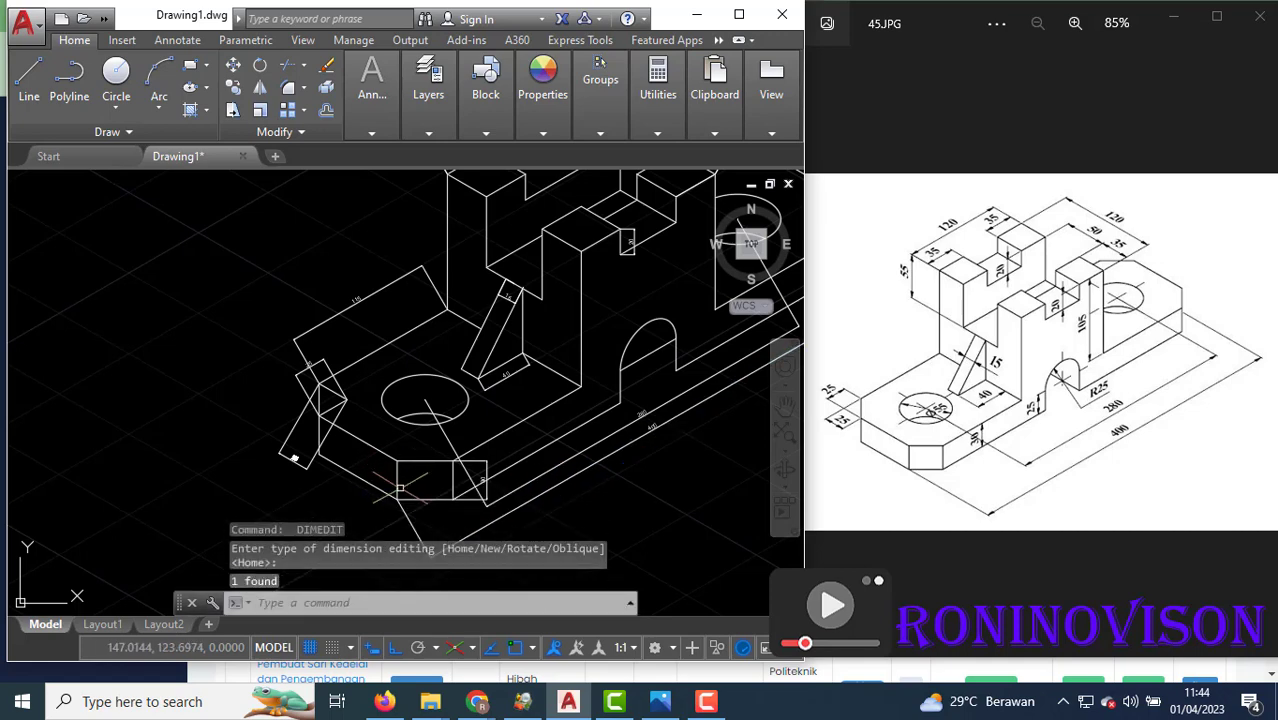
Oblique the dimension at the lower front corner to follow the isometric edge.
key("Return")
key("Return")
left_click(298, 607)
type("O")
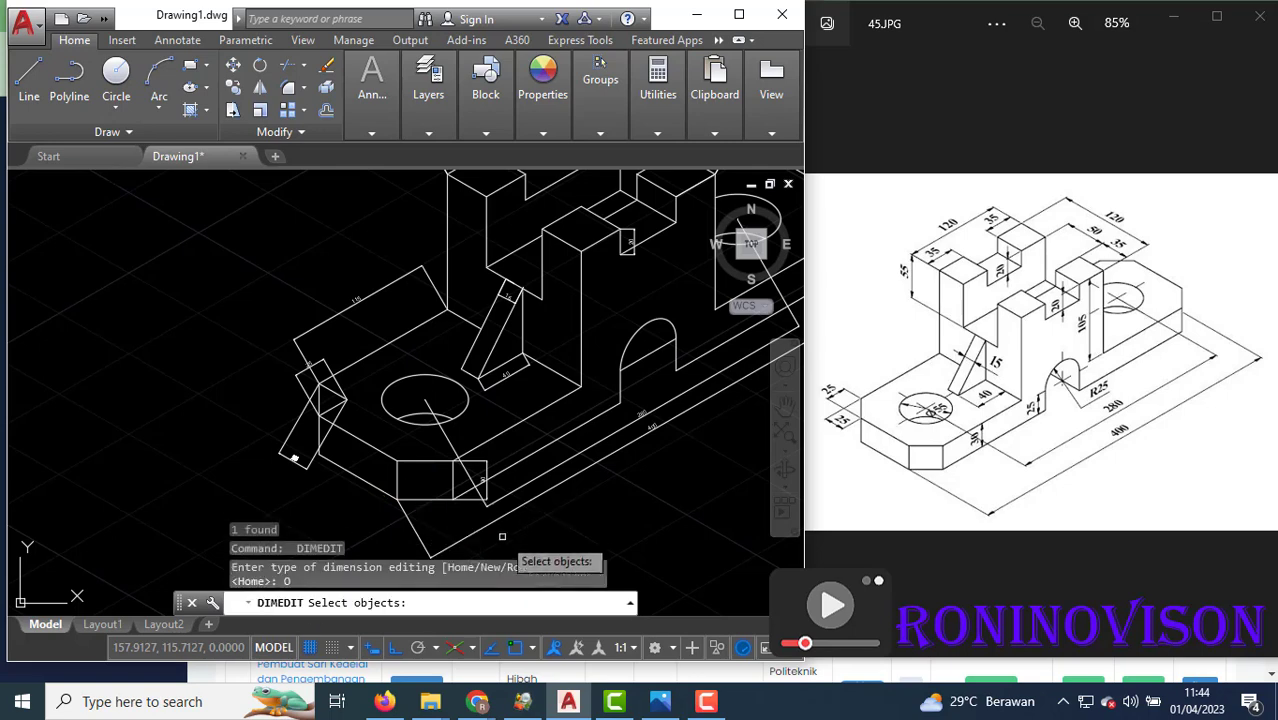
left_click(511, 510)
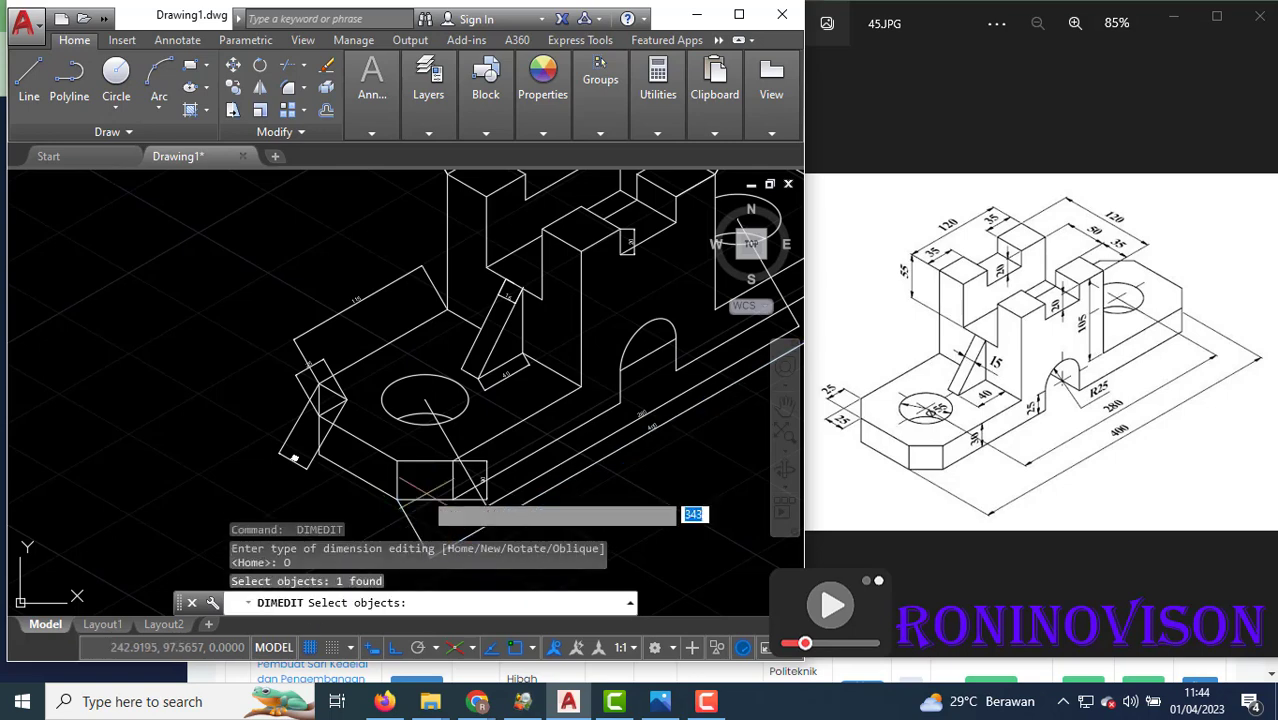
key("Return")
left_click(398, 464)
middle_click_drag(398, 512, 405, 440)
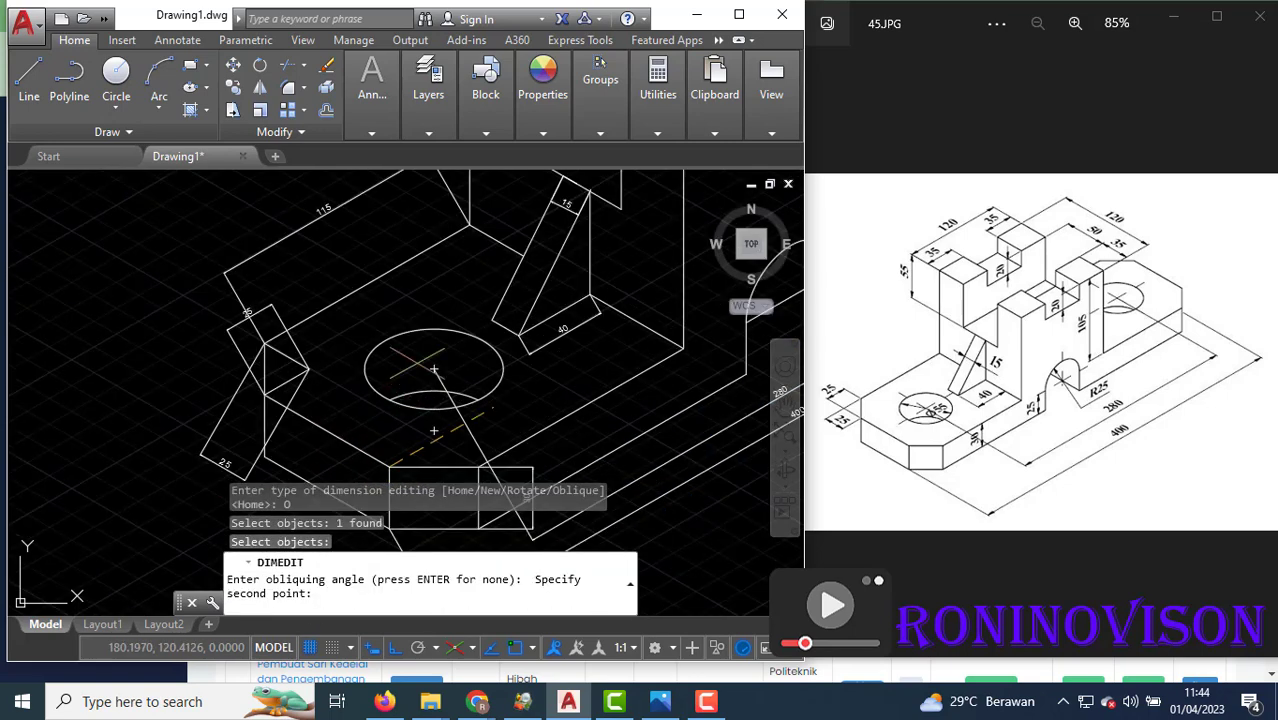
scroll(413, 410, "up", 2)
left_click(400, 374)
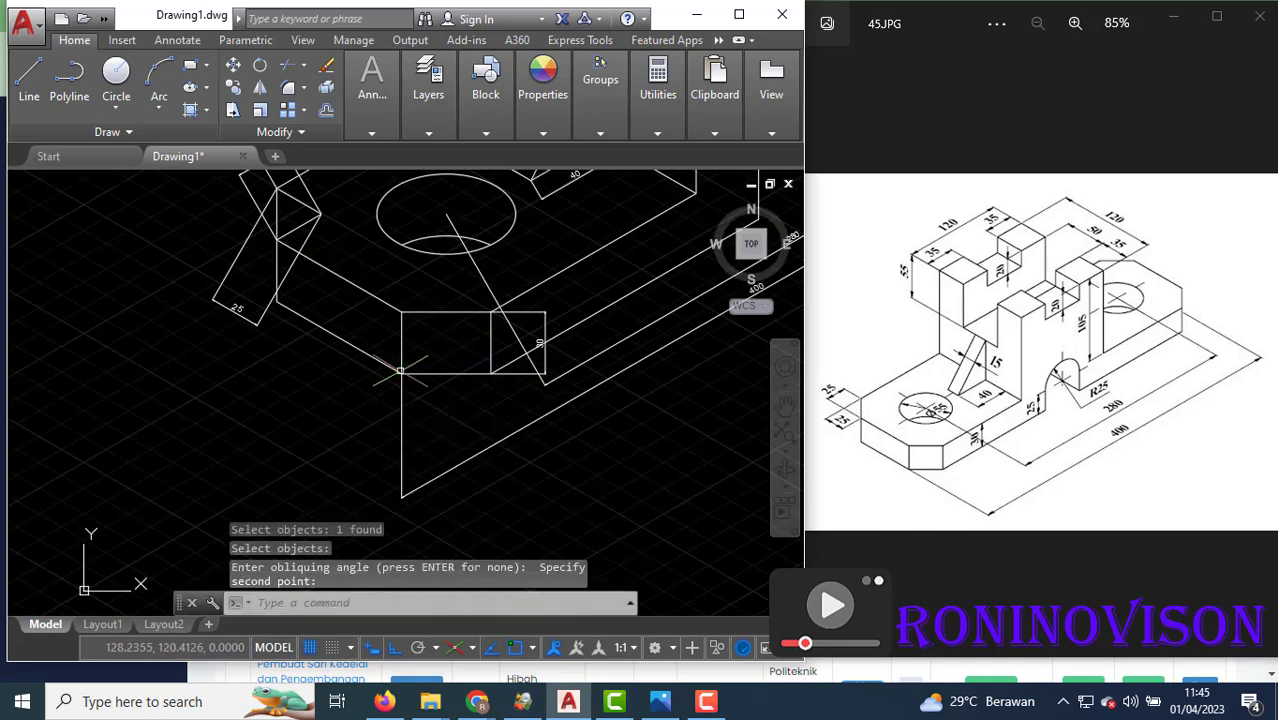
Slant the dimension below the small rectangle along the isometric edge.
left_click(545, 384)
key("Return")
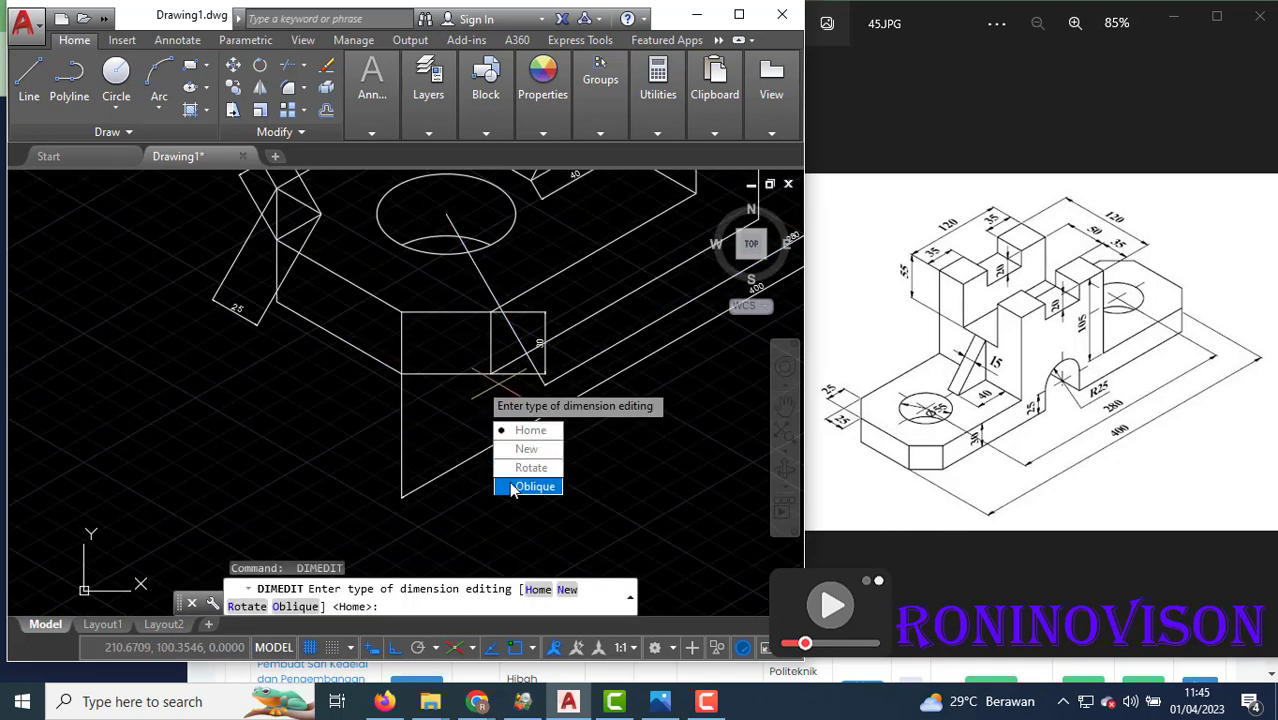
left_click(513, 487)
left_click(401, 313)
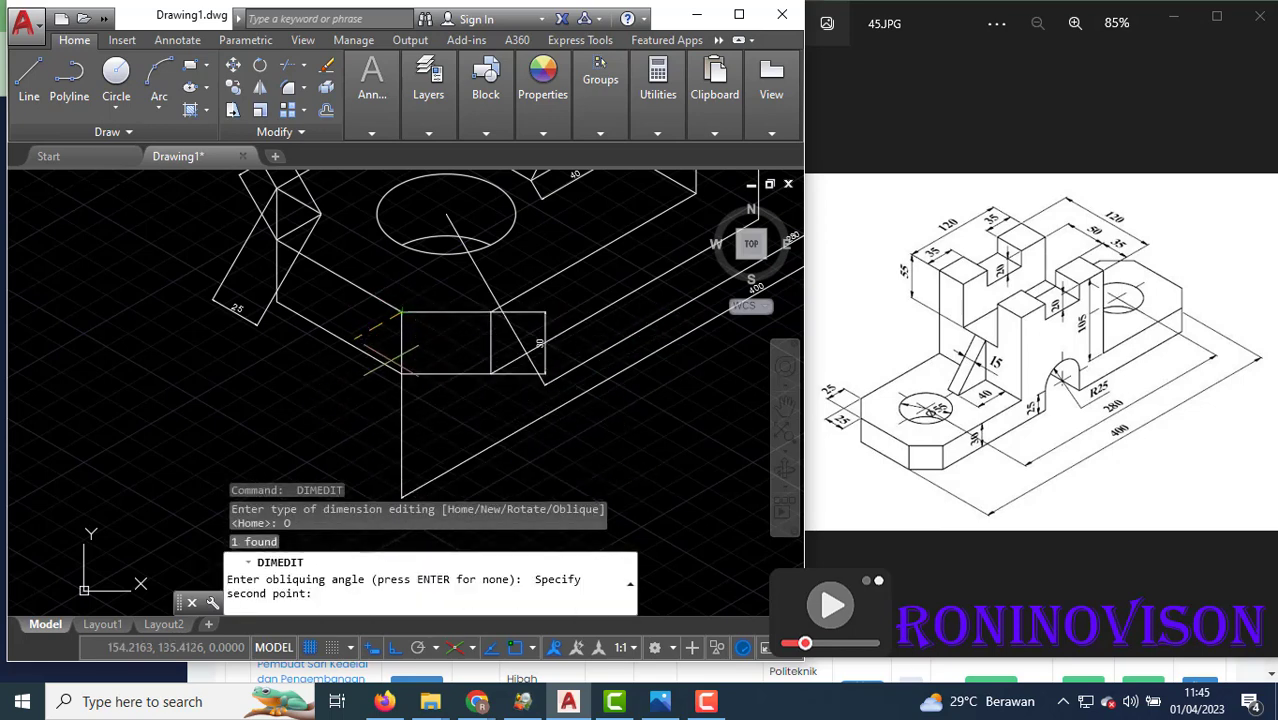
left_click(401, 374)
scroll(399, 379, "down", 2)
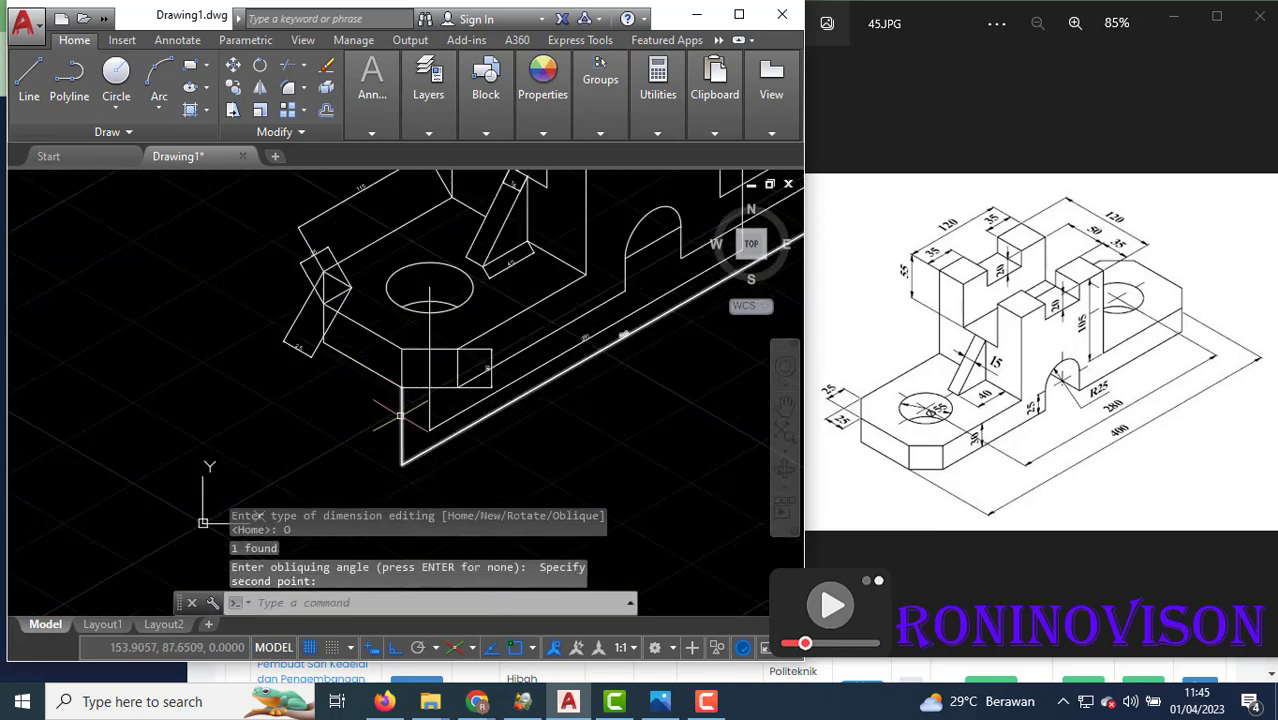
Slant the dimension beside the small rectangle along the block edge.
key("Return")
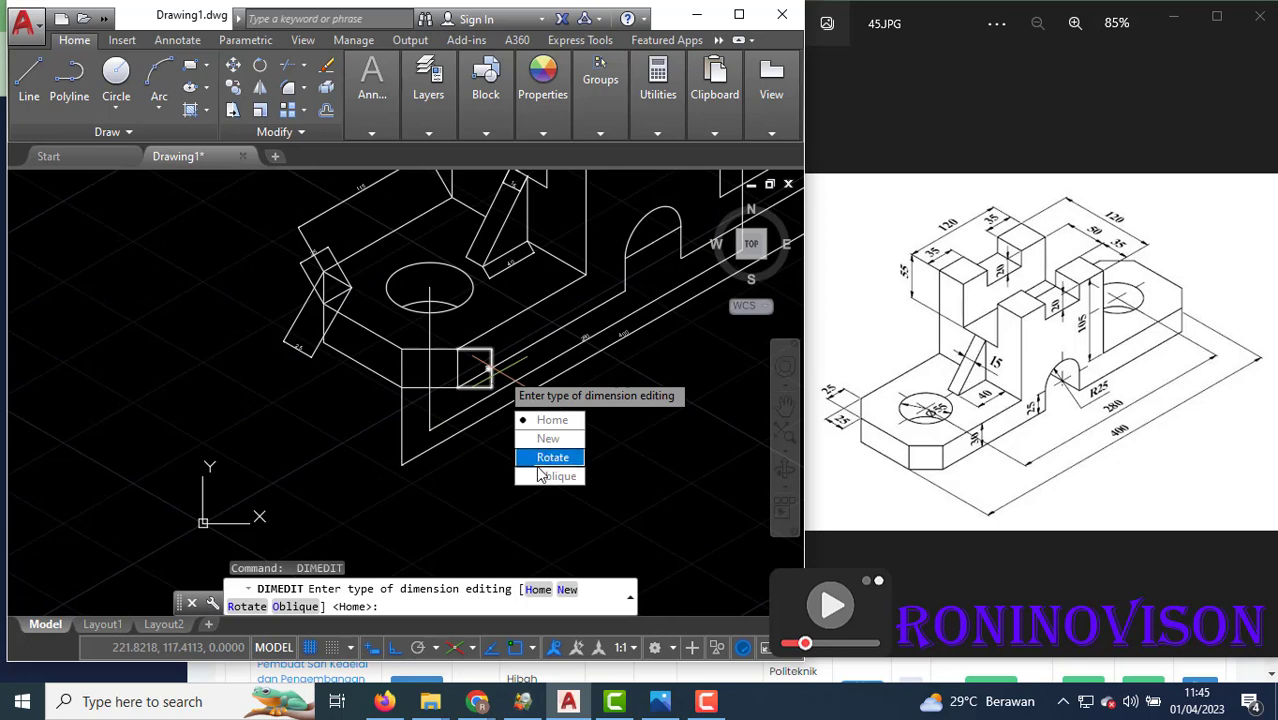
left_click(540, 477)
left_click(490, 351)
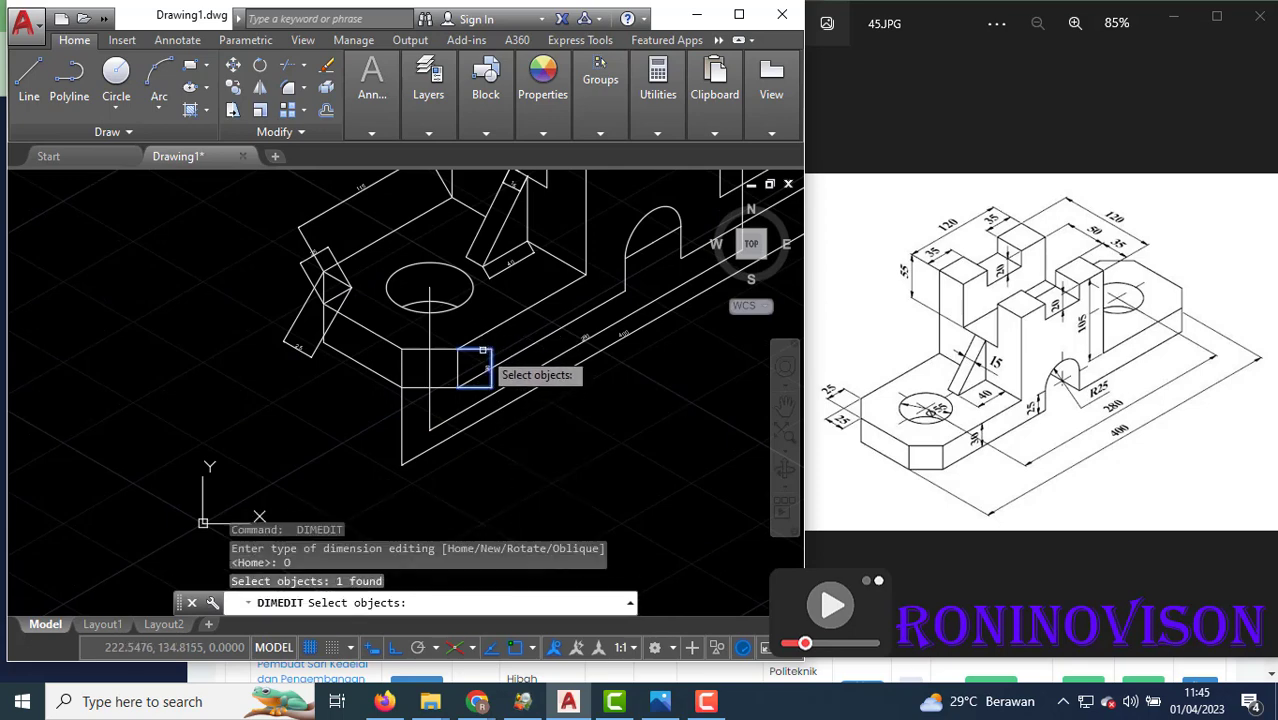
key("Return")
left_click(470, 340)
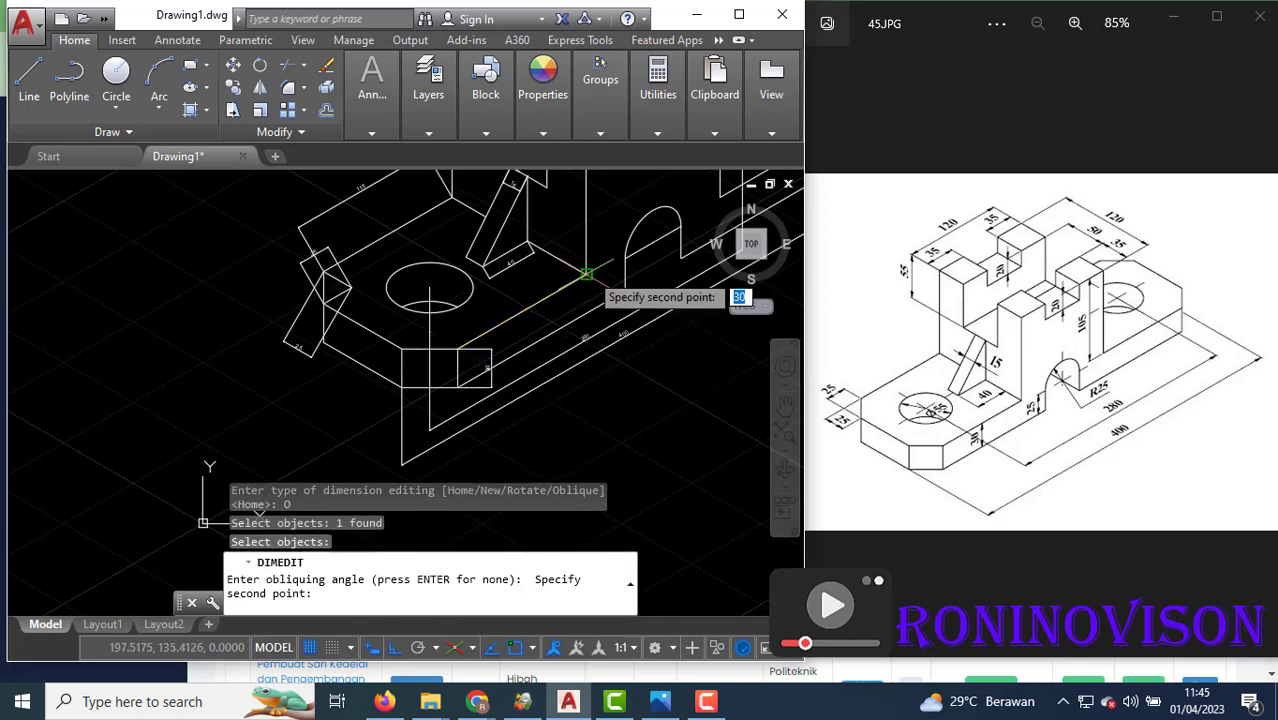
left_click(586, 273)
Oblique the dimension on the upper-left step to follow the isometric edge.
scroll(490, 350, "down", 3)
scroll(449, 373, "down", 2)
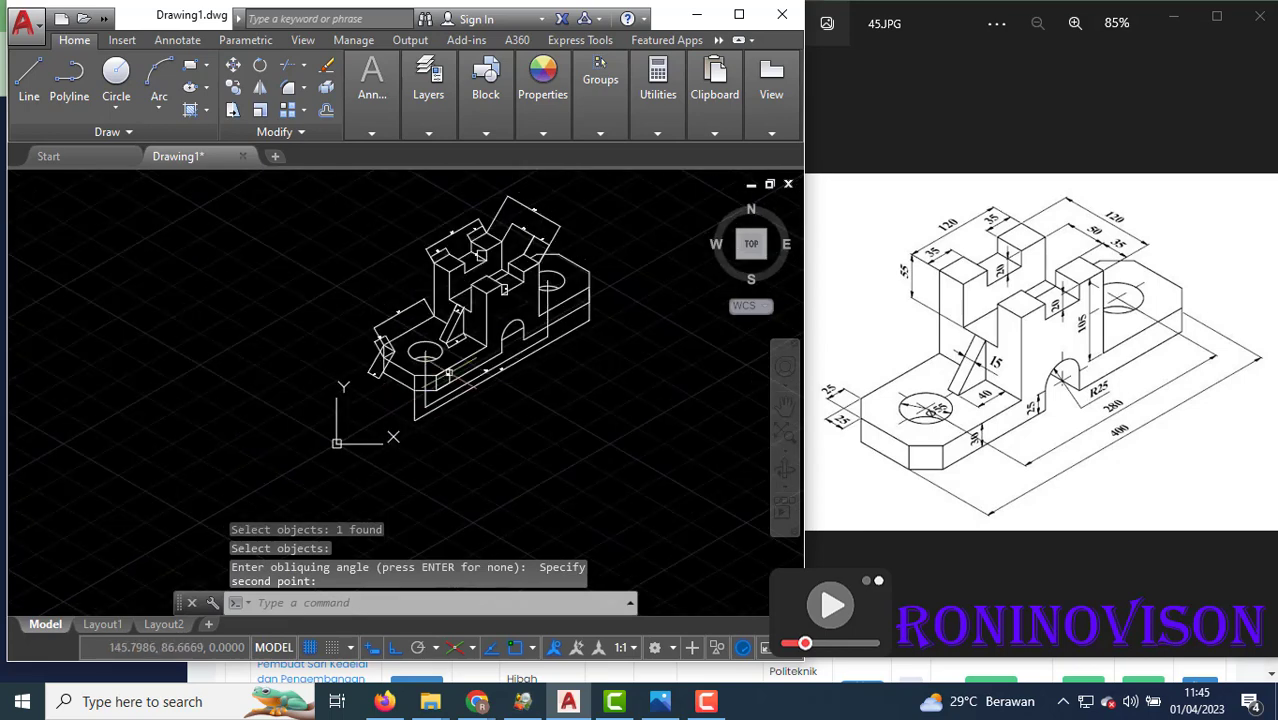
scroll(468, 199, "up", 4)
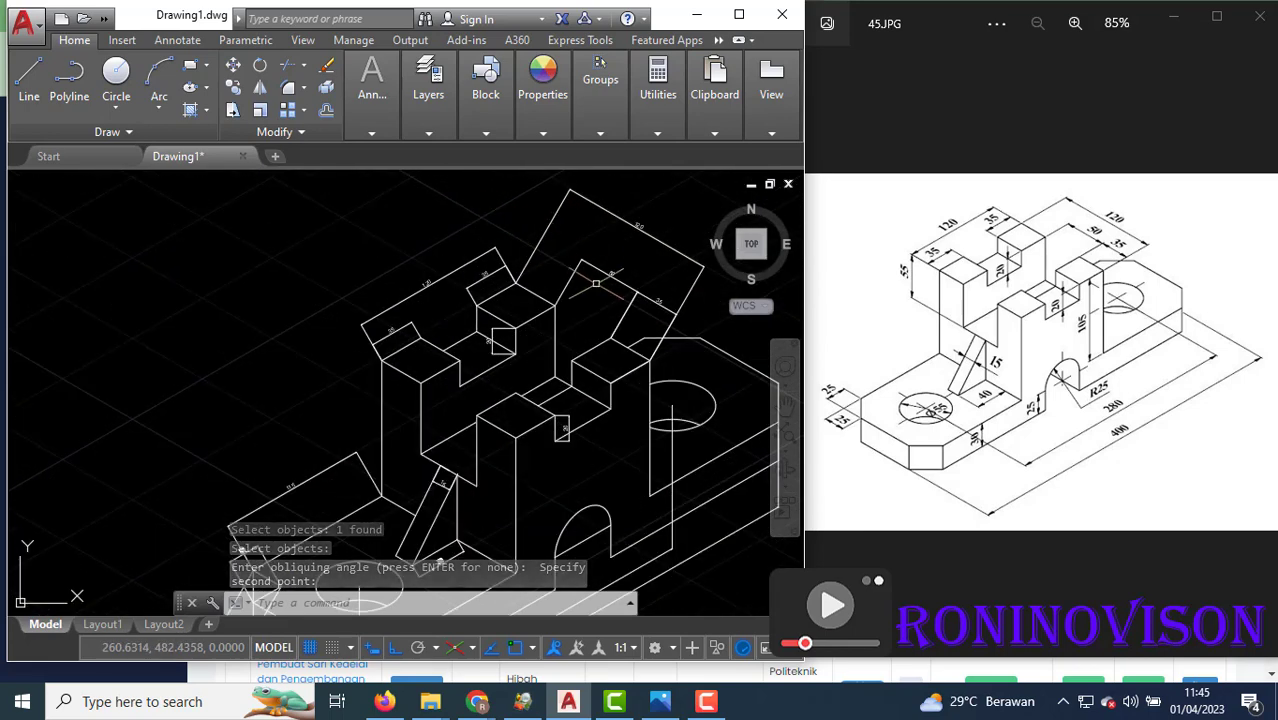
key("Return")
left_click(582, 403)
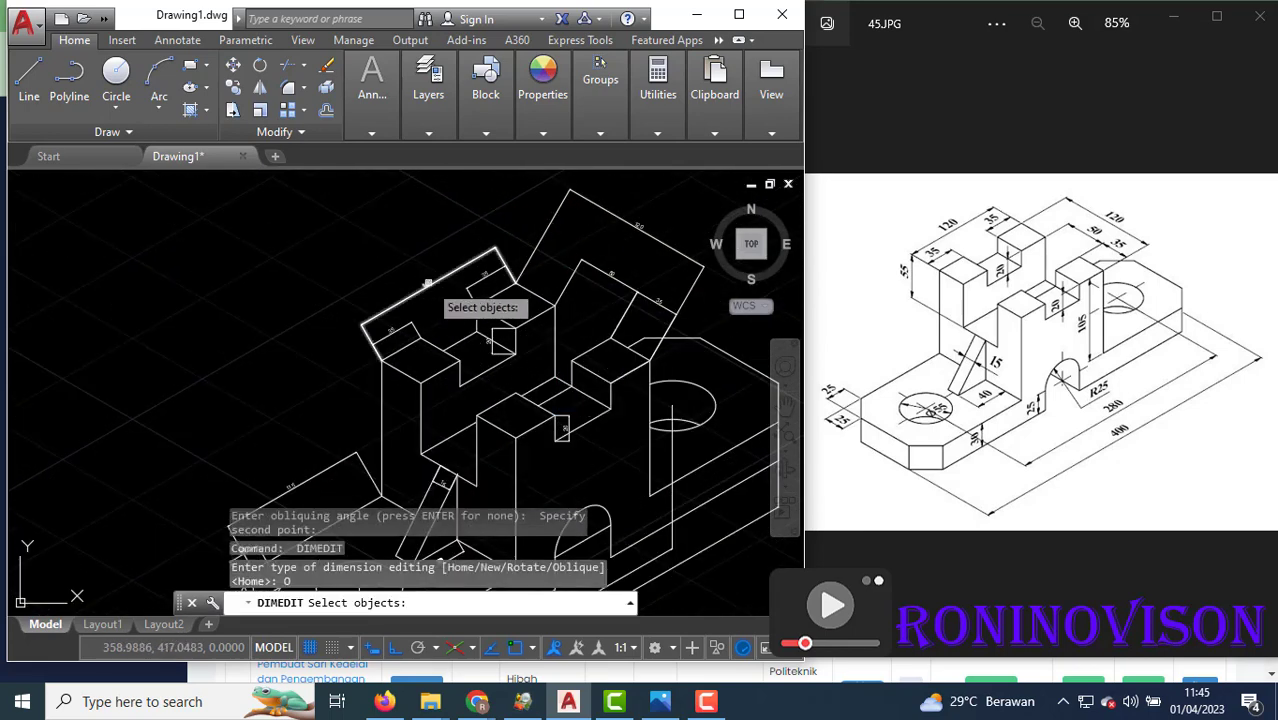
left_click(428, 283)
key("Return")
left_click(418, 376)
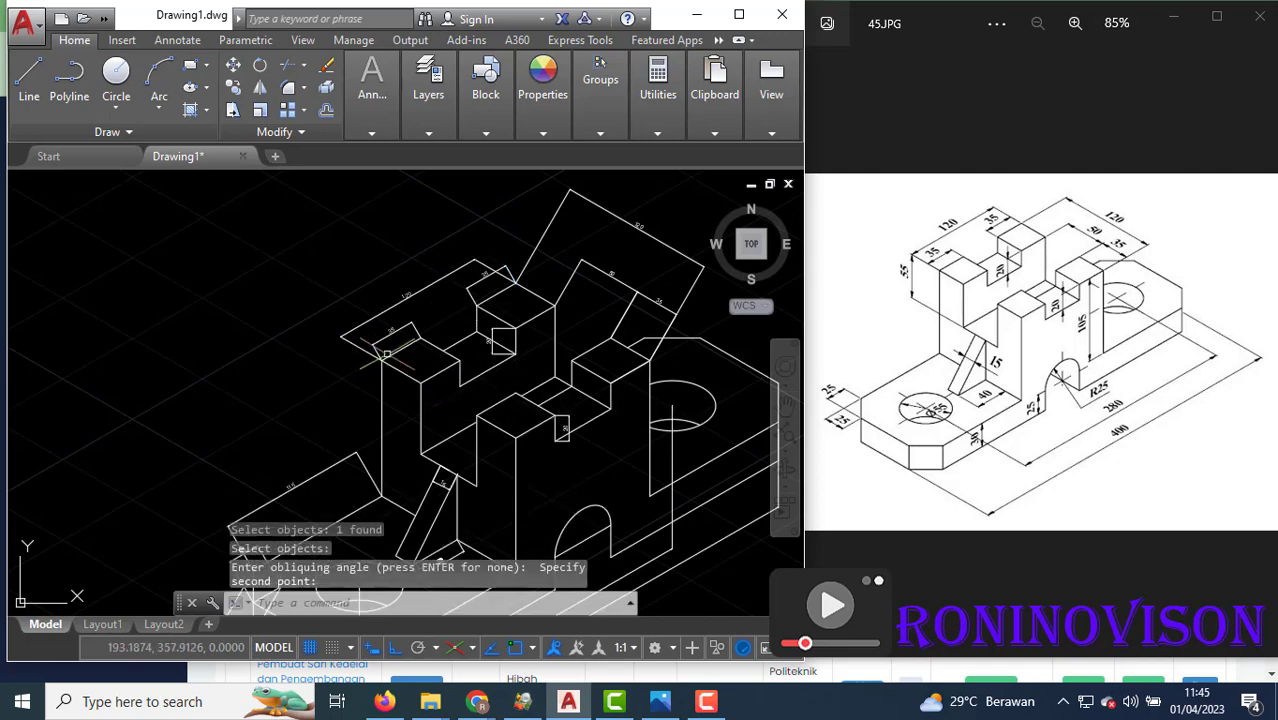
left_click(391, 339)
Slant the next upper dimension and the one on the top block along their edges.
key("Return")
left_click(432, 444)
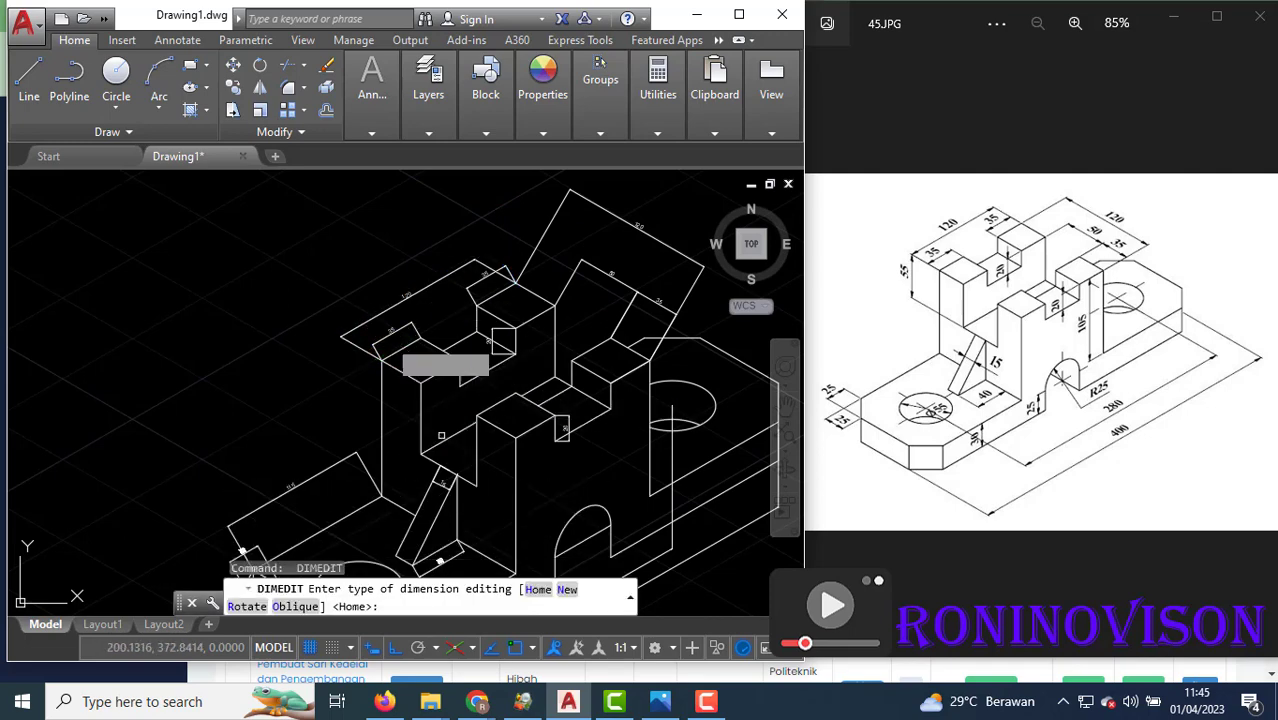
left_click(401, 329)
key("Return")
left_click(451, 358)
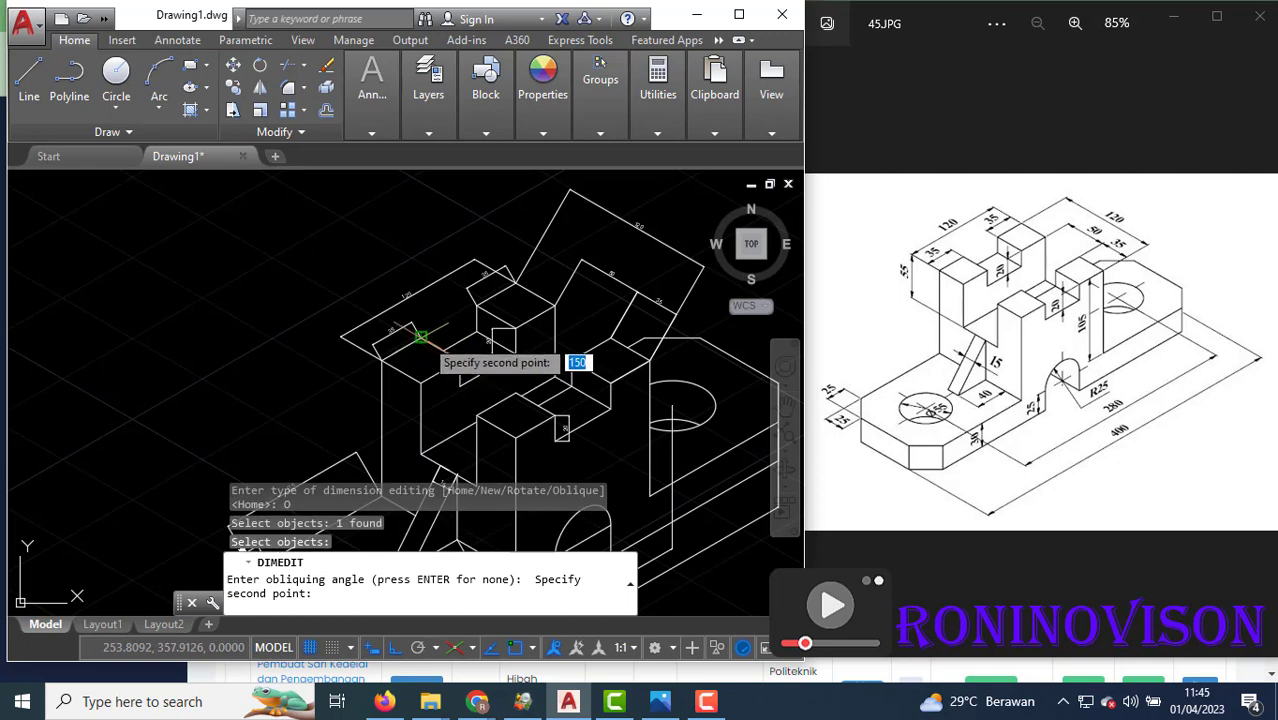
left_click(435, 337)
key("Return")
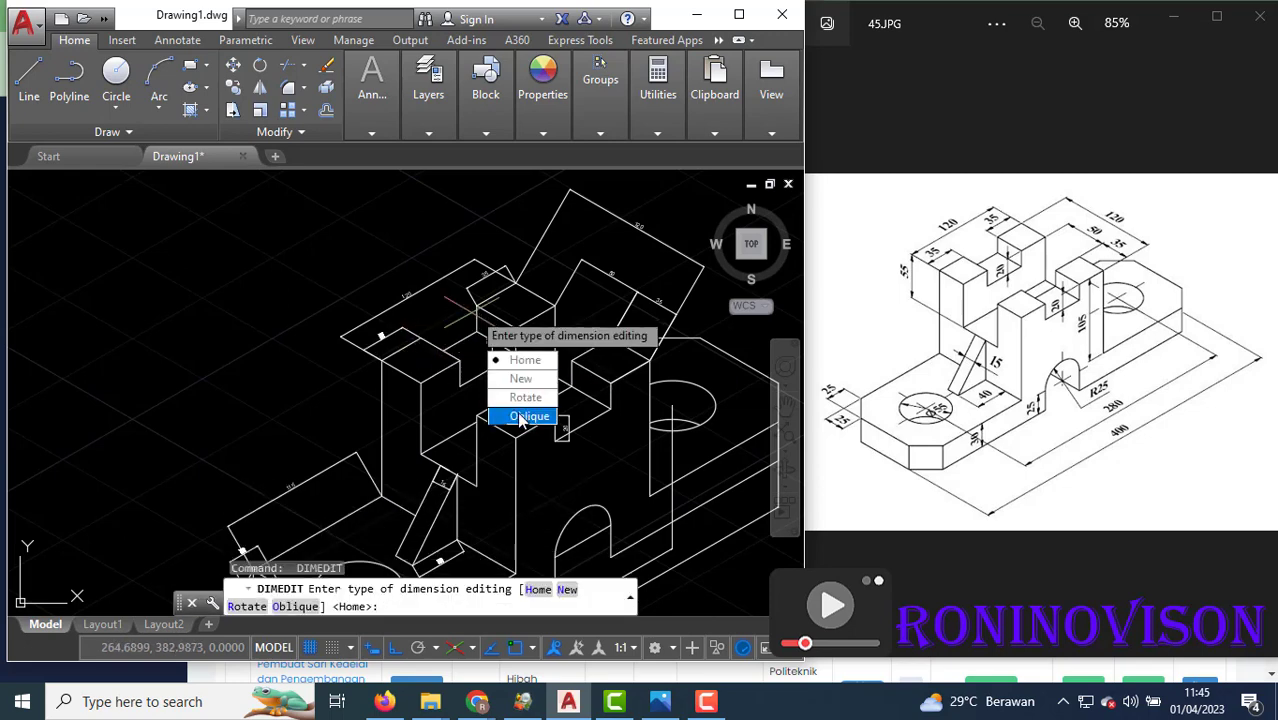
left_click(520, 418)
left_click(471, 282)
key("Return")
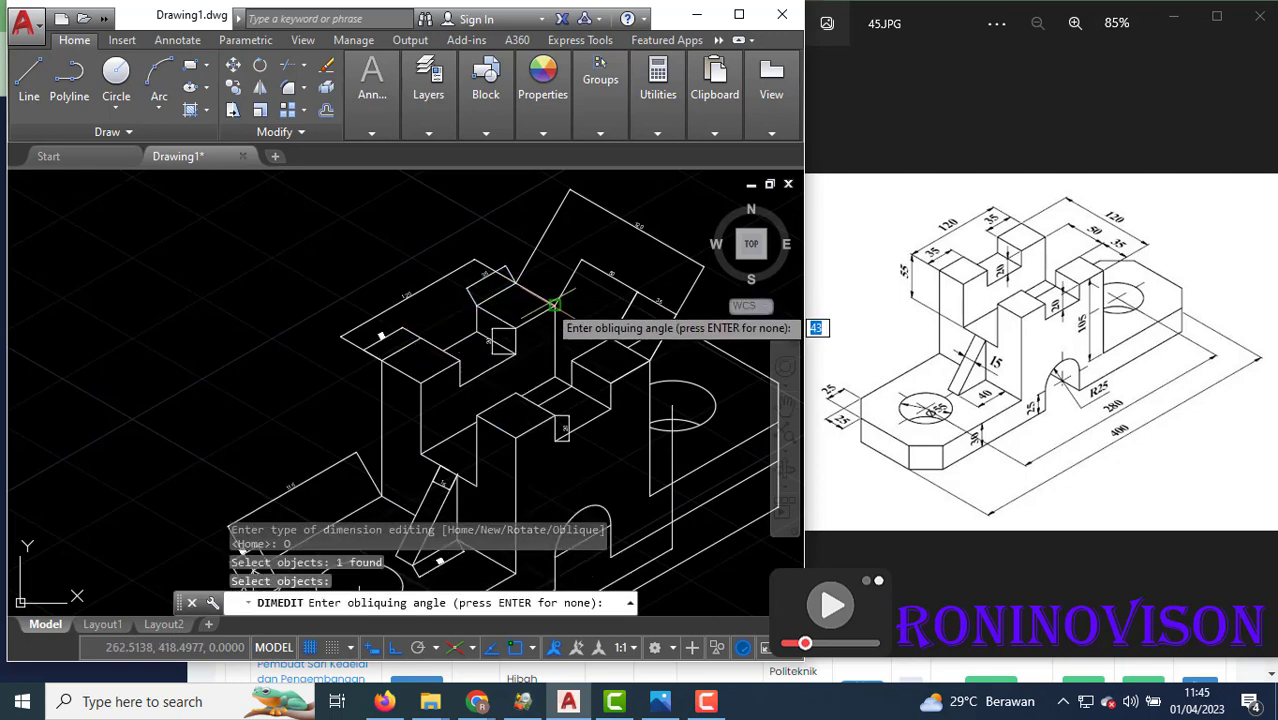
left_click(505, 306)
left_click(531, 267)
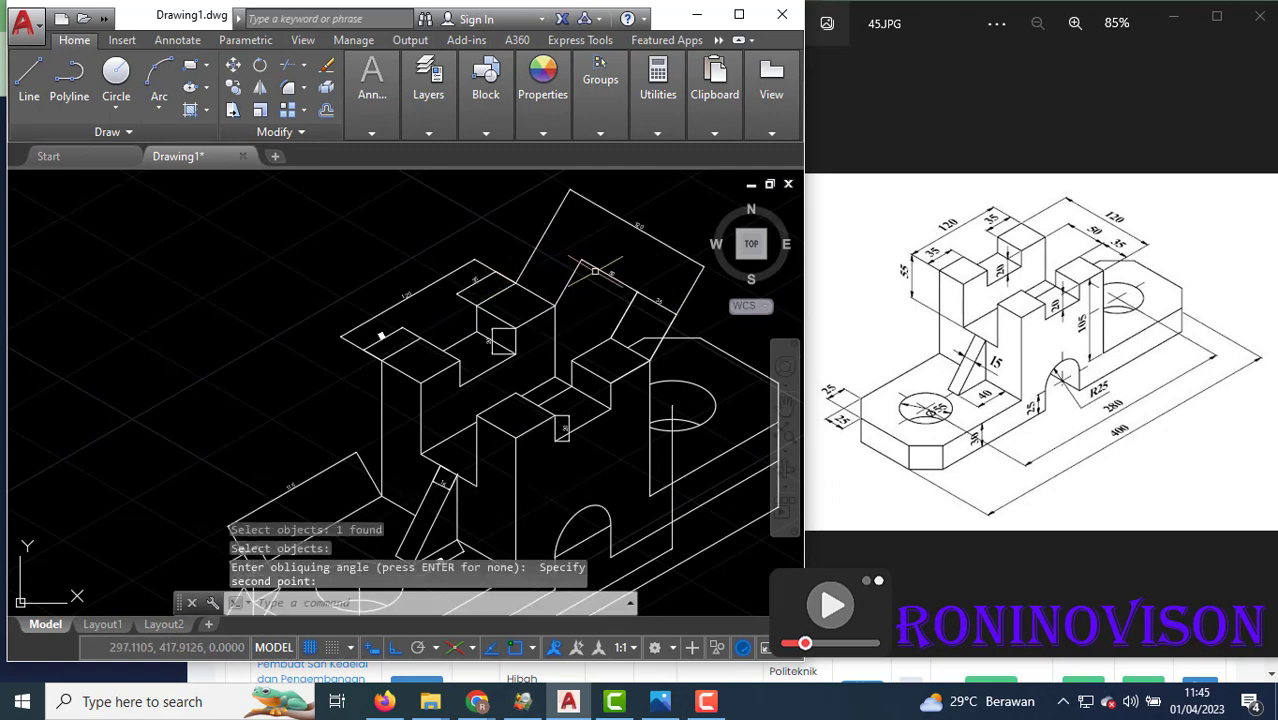
Oblique the long dimension on the upper right block.
key("Return")
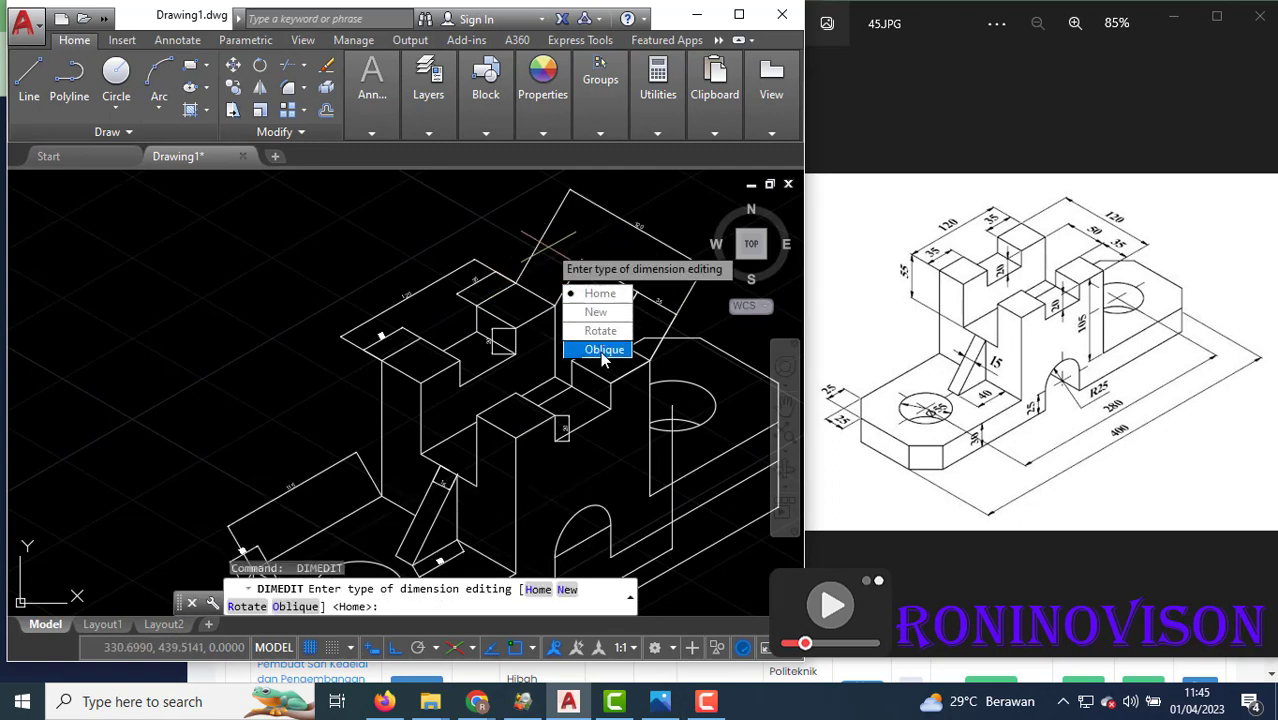
left_click(603, 352)
left_click(537, 246)
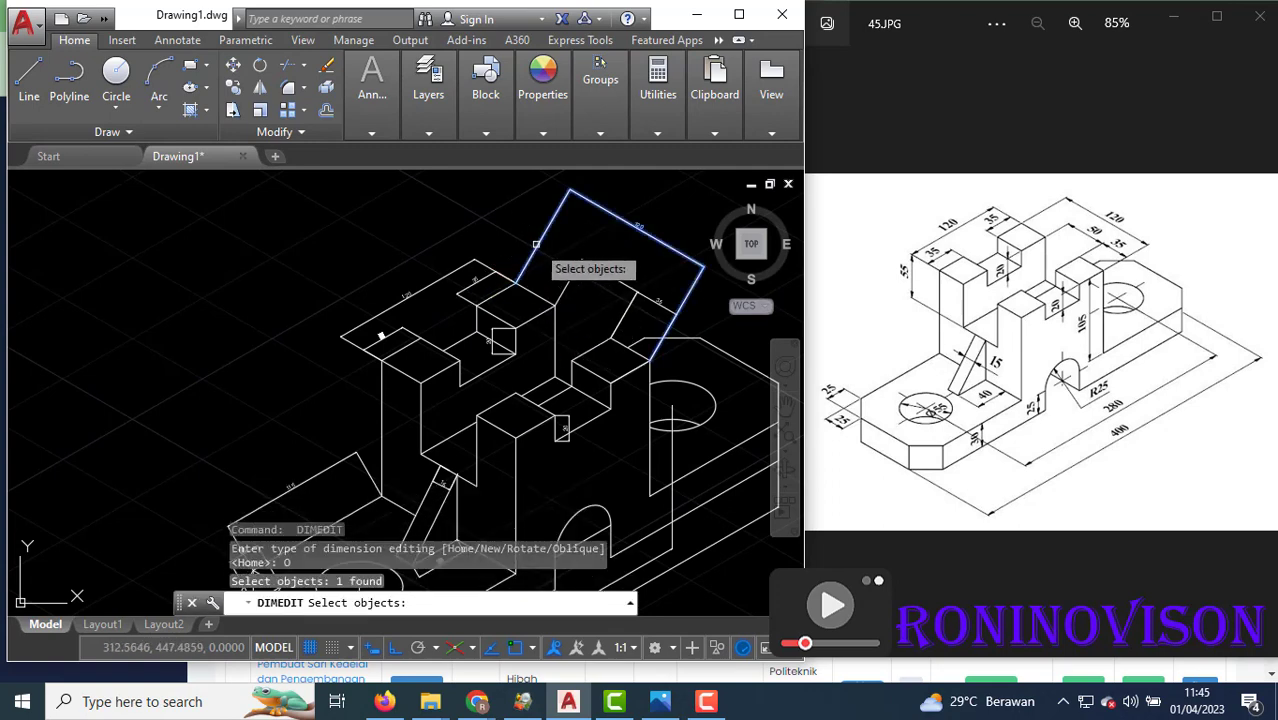
key("Return")
left_click(490, 299)
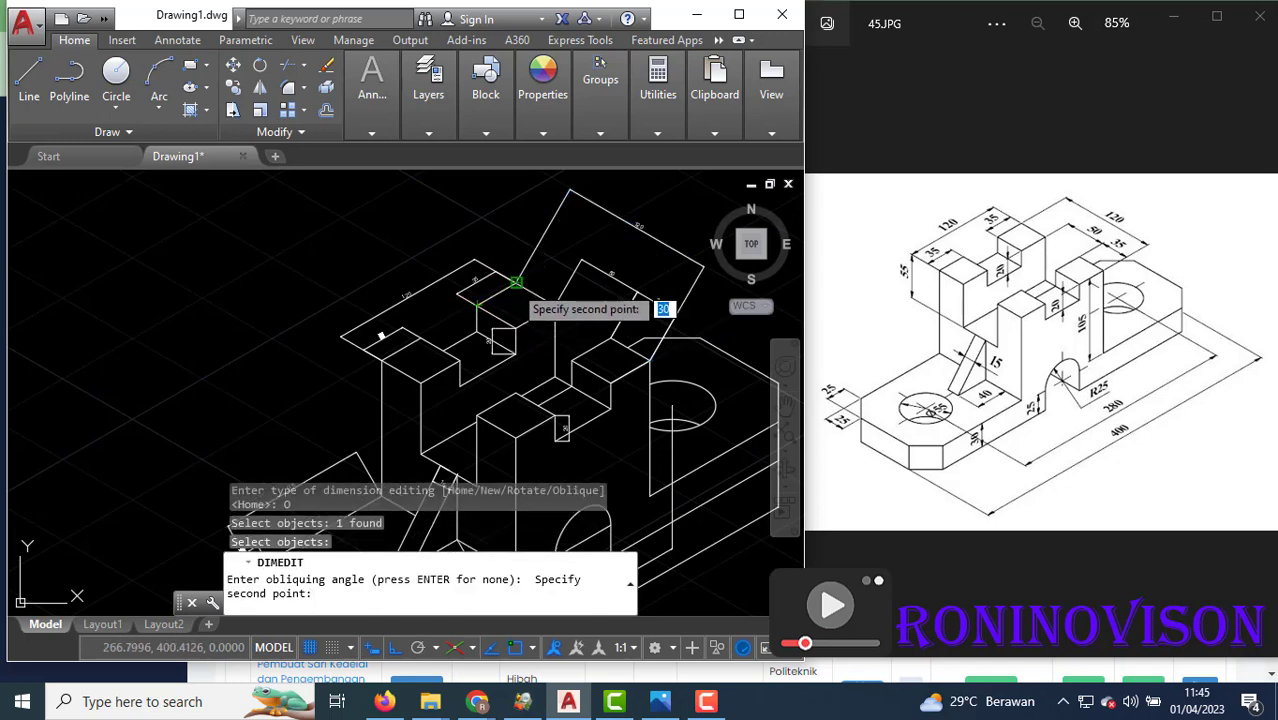
left_click(515, 282)
left_click(564, 284)
Slant the dimension on the right side of the upper block.
key("Return")
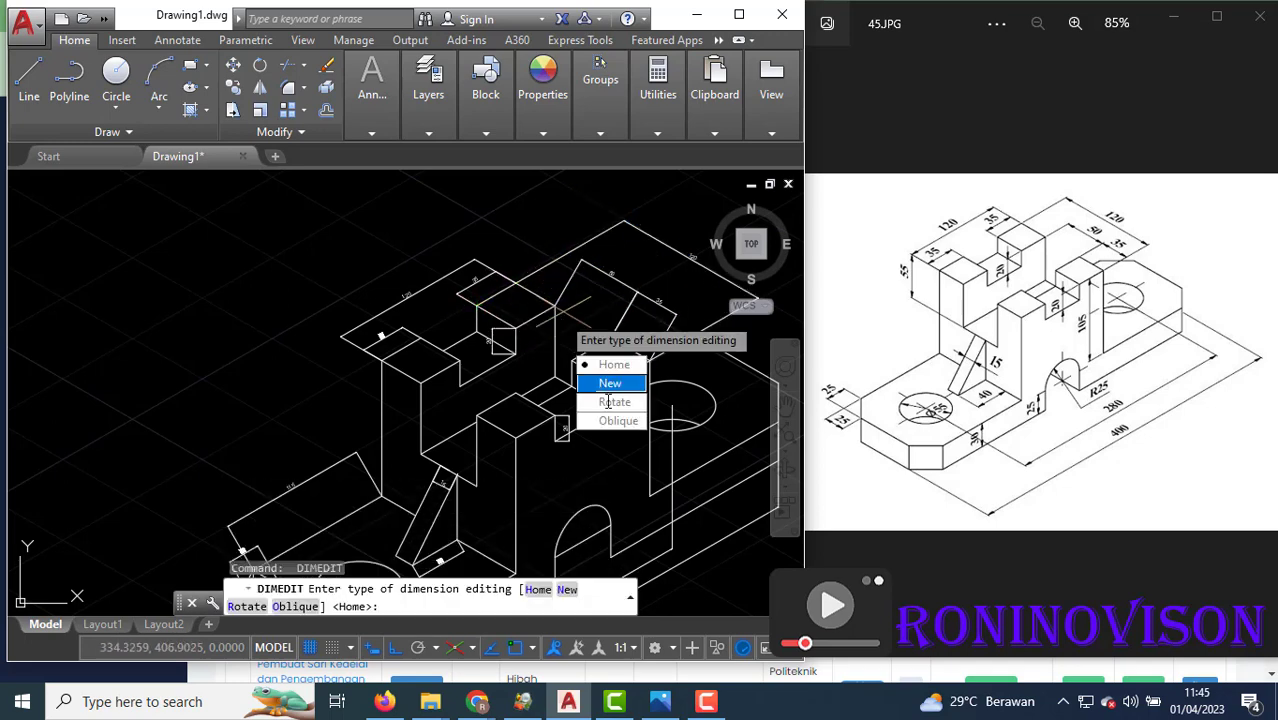
left_click(605, 420)
left_click(527, 325)
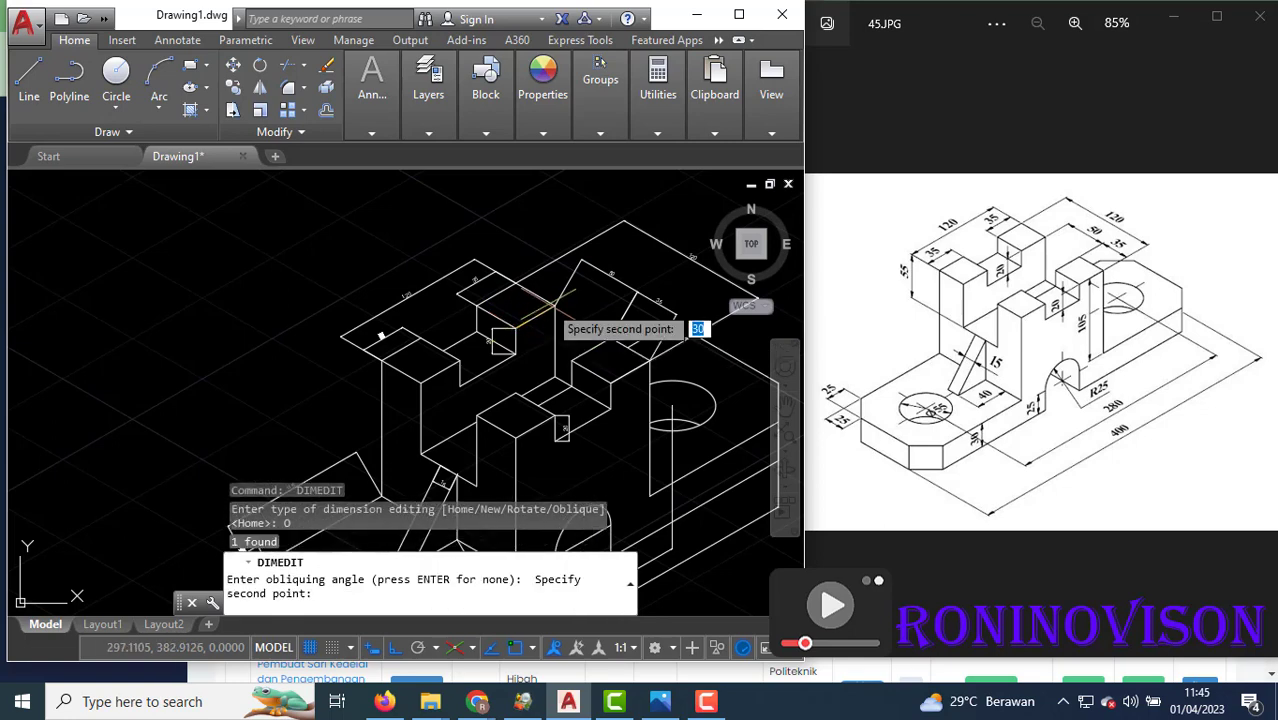
left_click(548, 303)
key("Return")
left_click(548, 303)
left_click(673, 338)
key("Return")
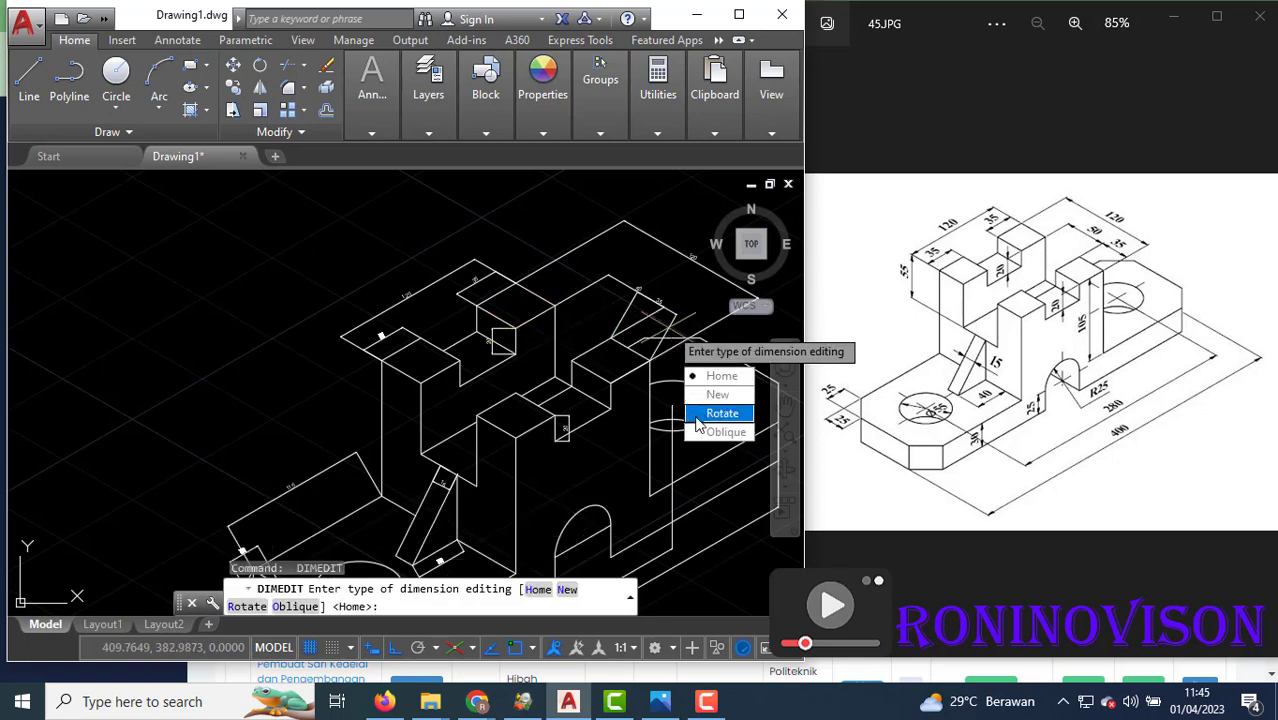
Oblique two more dimensions on the upper block, including the small one.
left_click(710, 431)
left_click(656, 299)
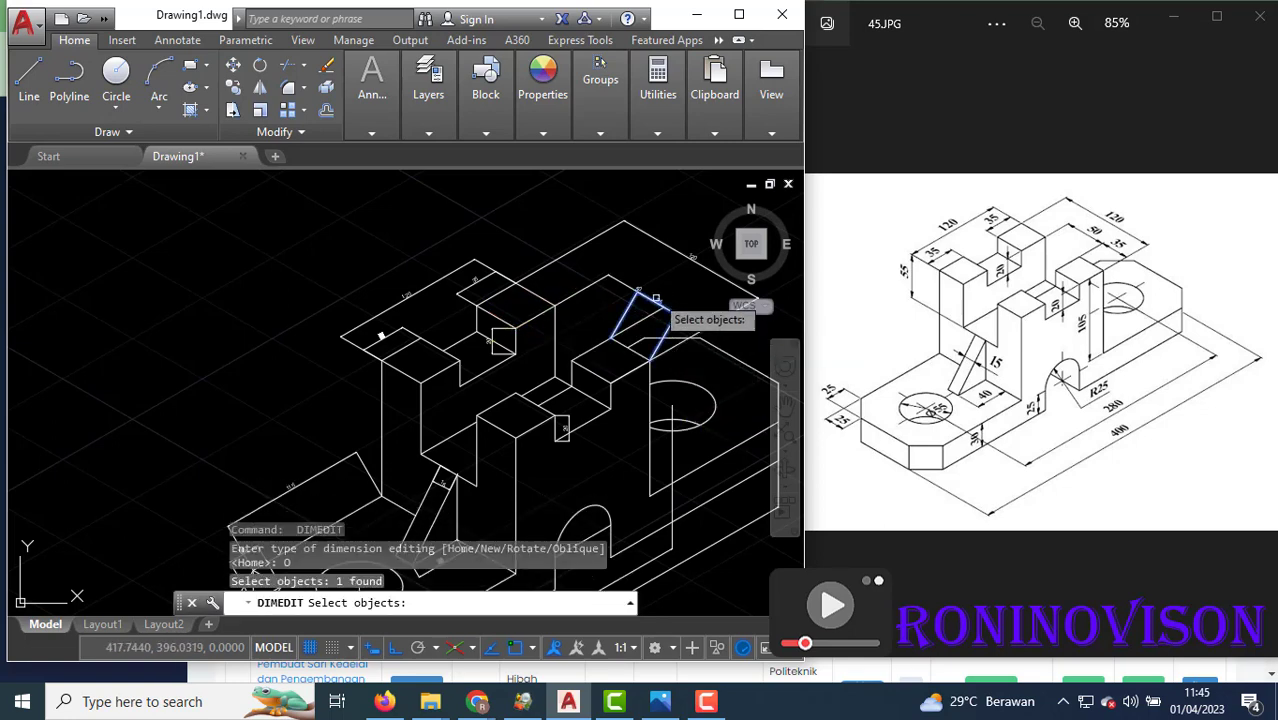
key("Return")
left_click(588, 322)
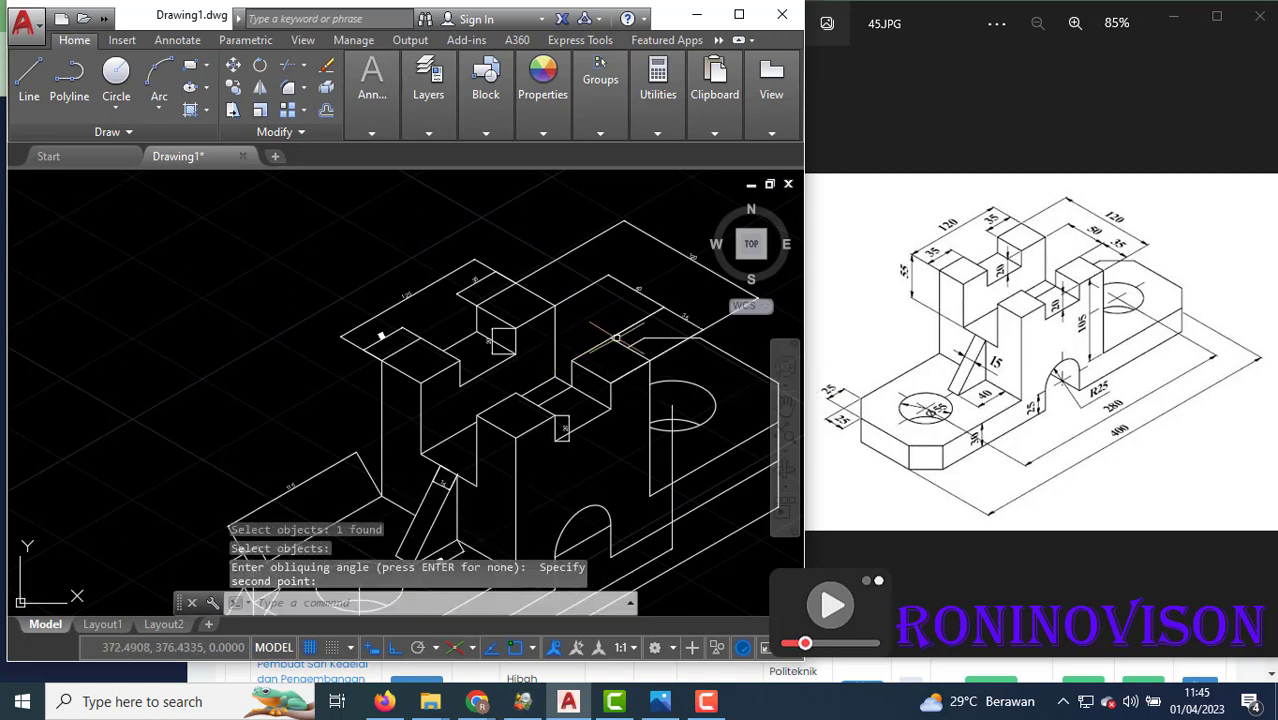
left_click(502, 338)
key("Return")
left_click(543, 440)
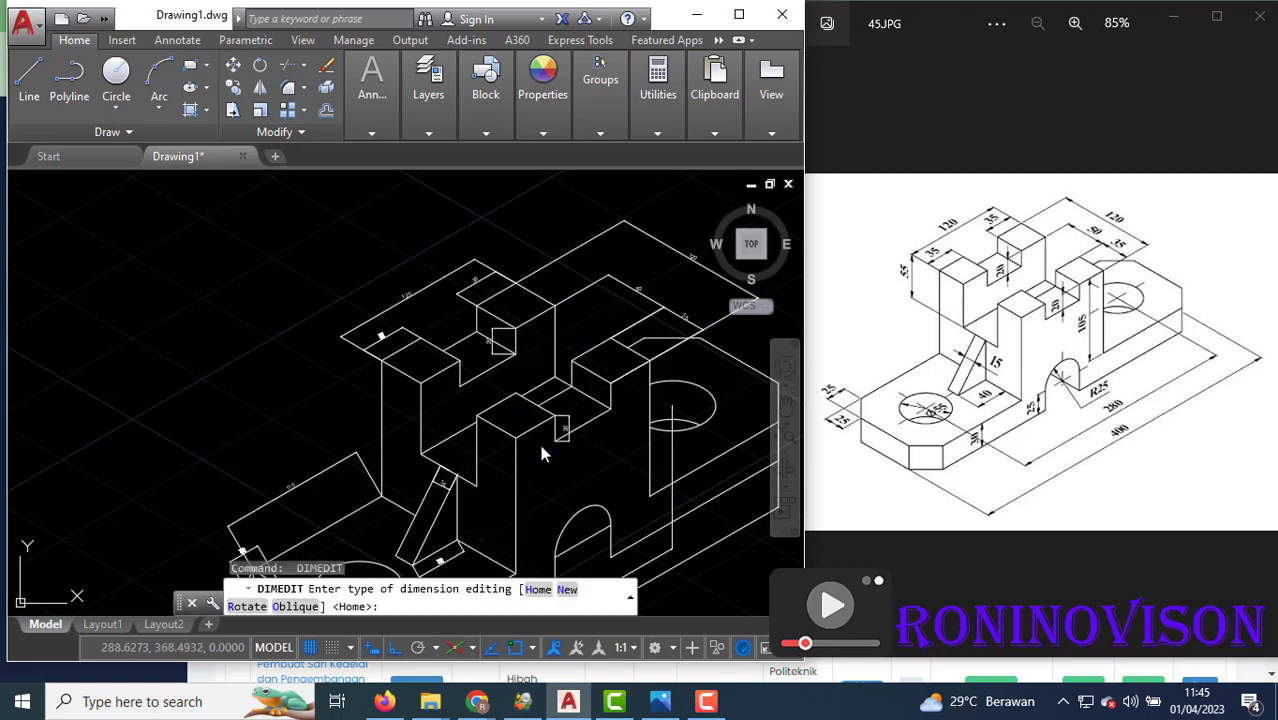
type("O")
left_click(497, 333)
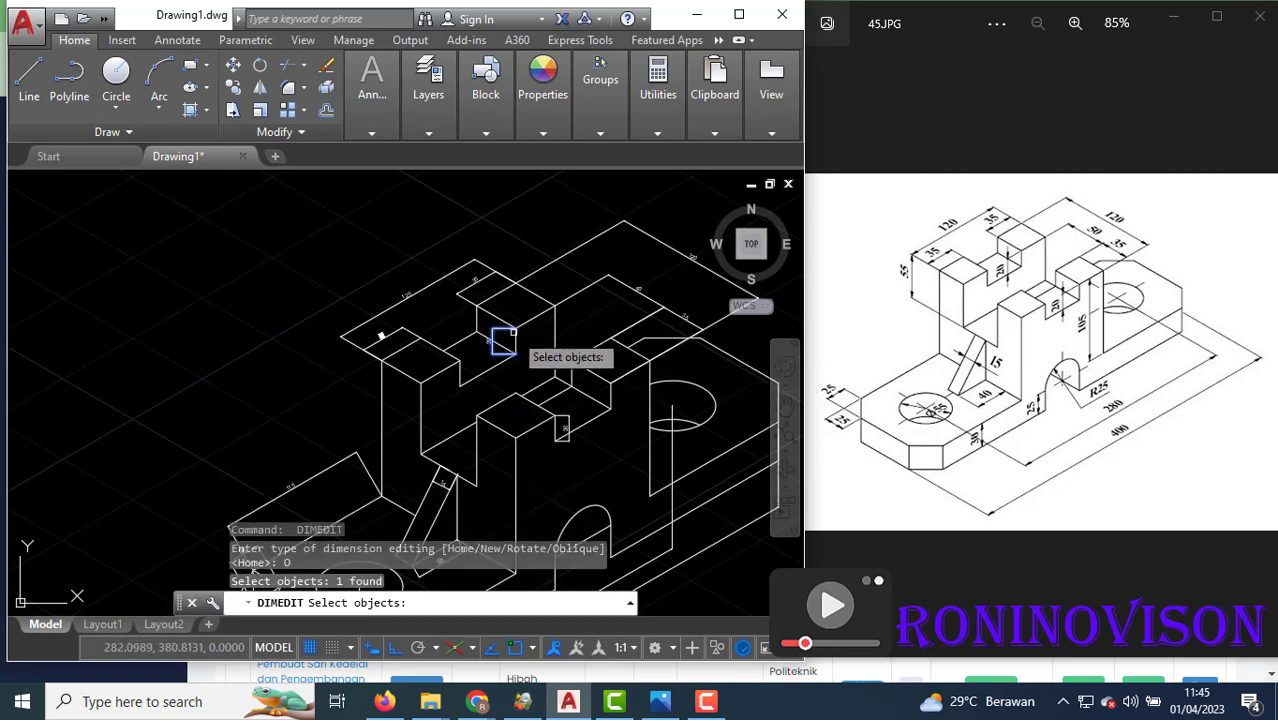
key("Return")
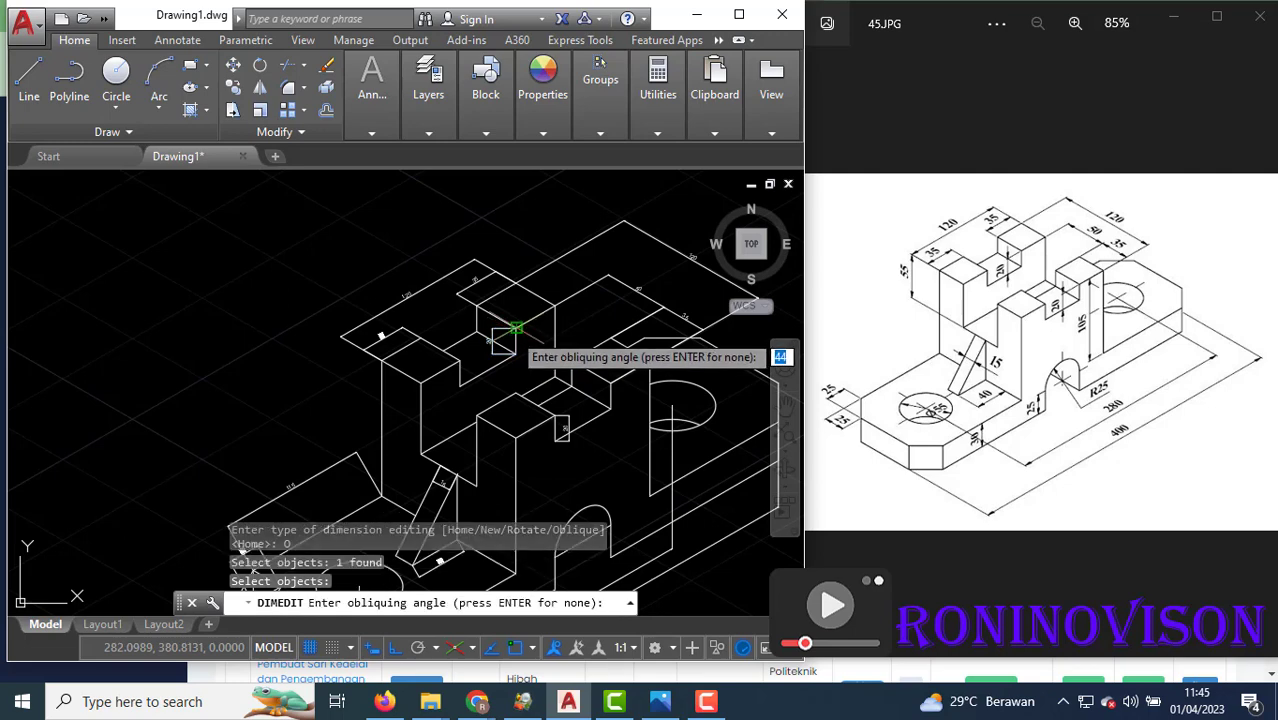
left_click(514, 328)
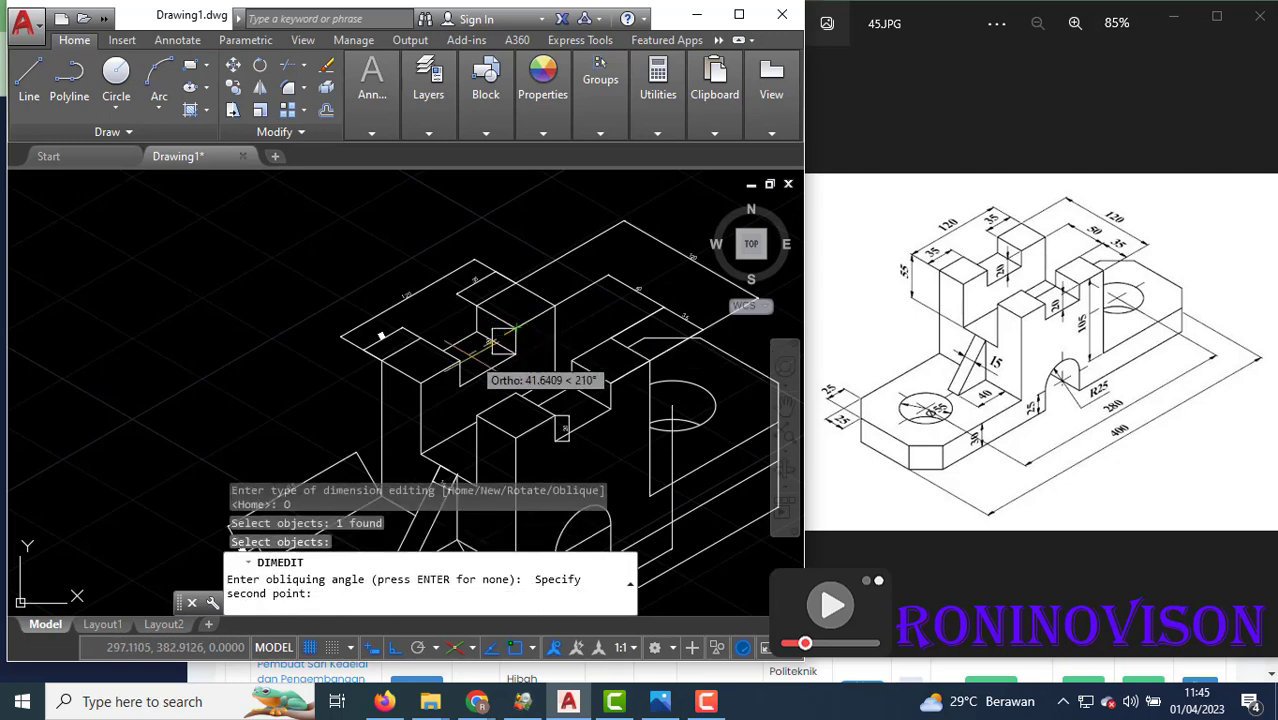
left_click(464, 366)
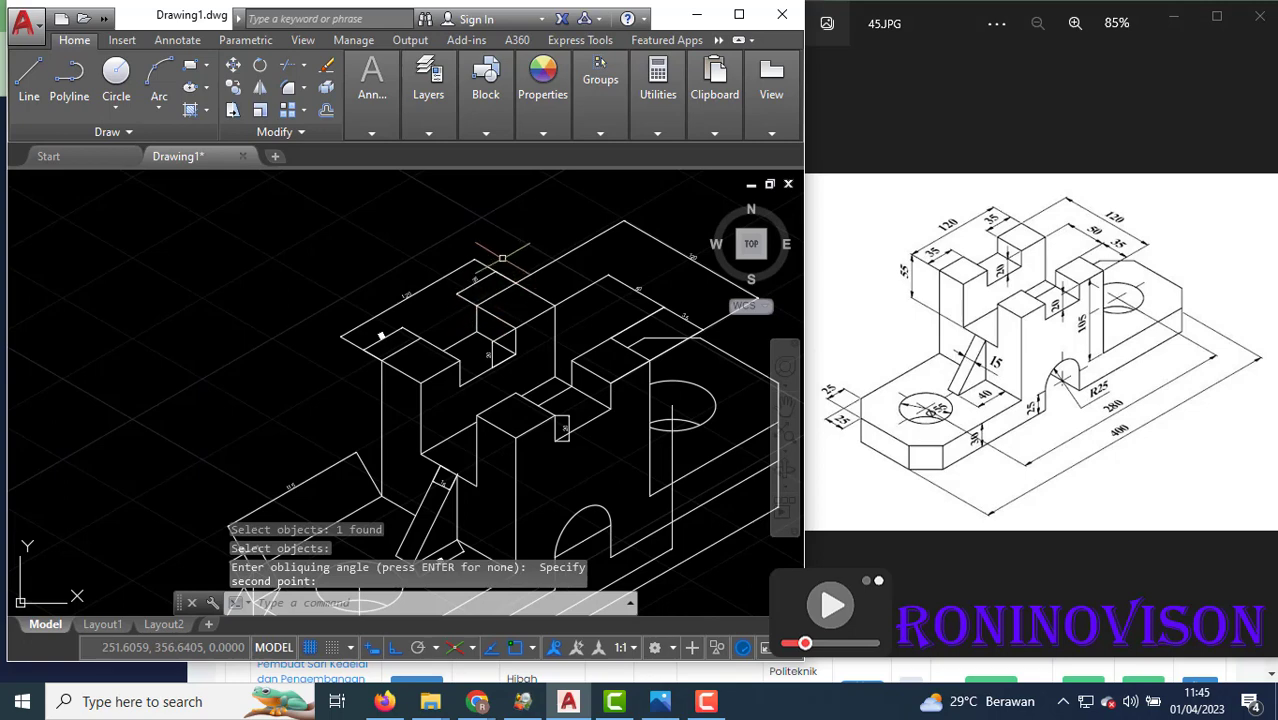
scroll(384, 258, "down", 2)
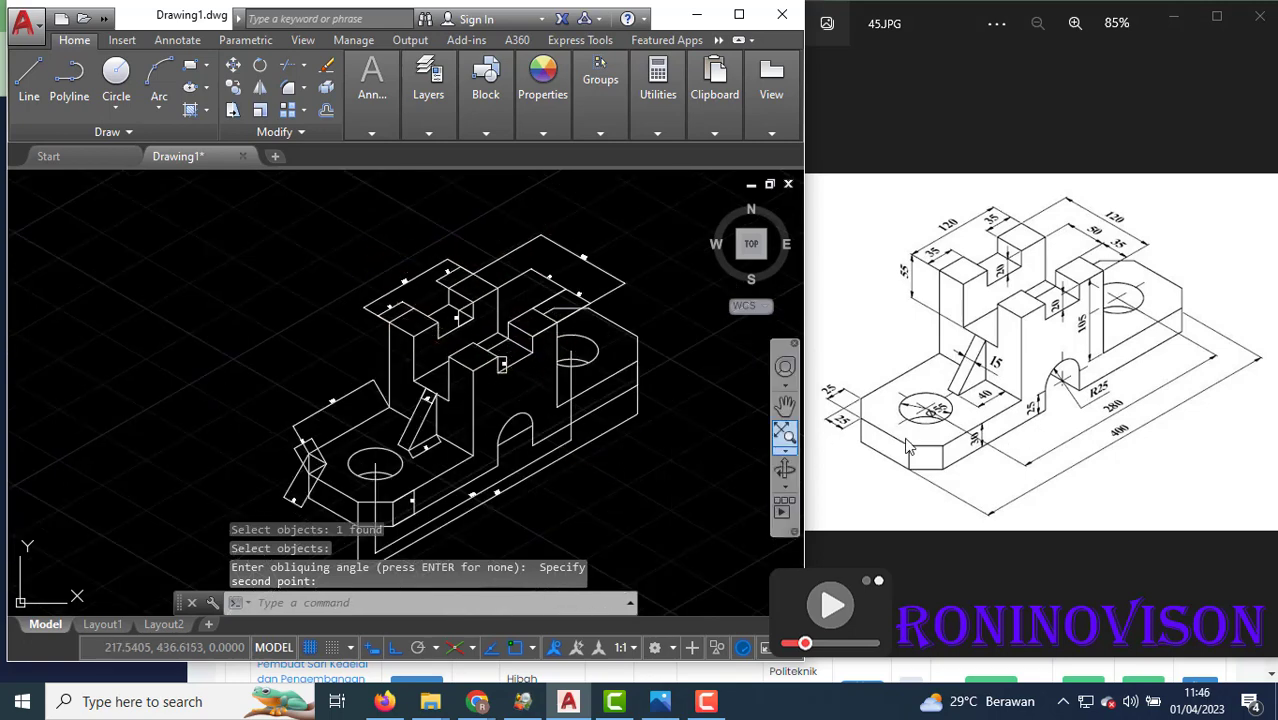
Oblique the 40 dimension on the inclined rib along the isometric edge.
scroll(436, 458, "up", 2)
scroll(431, 418, "up", 2)
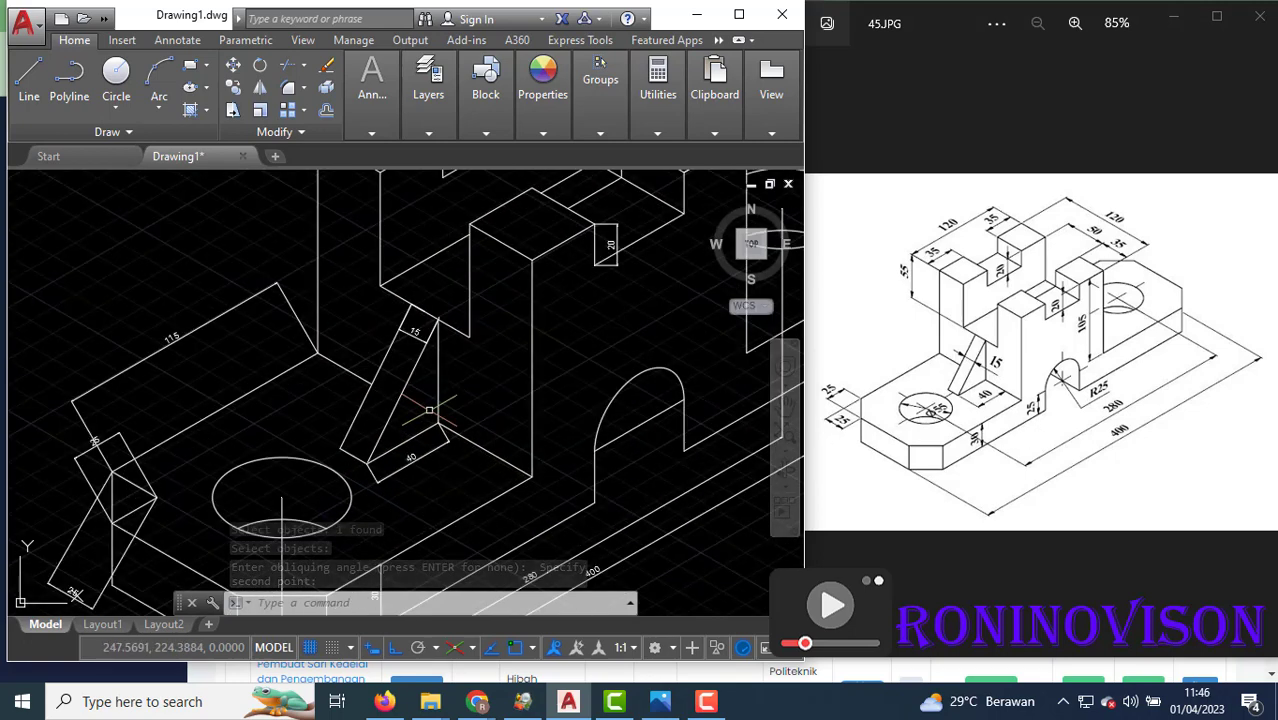
key("Return")
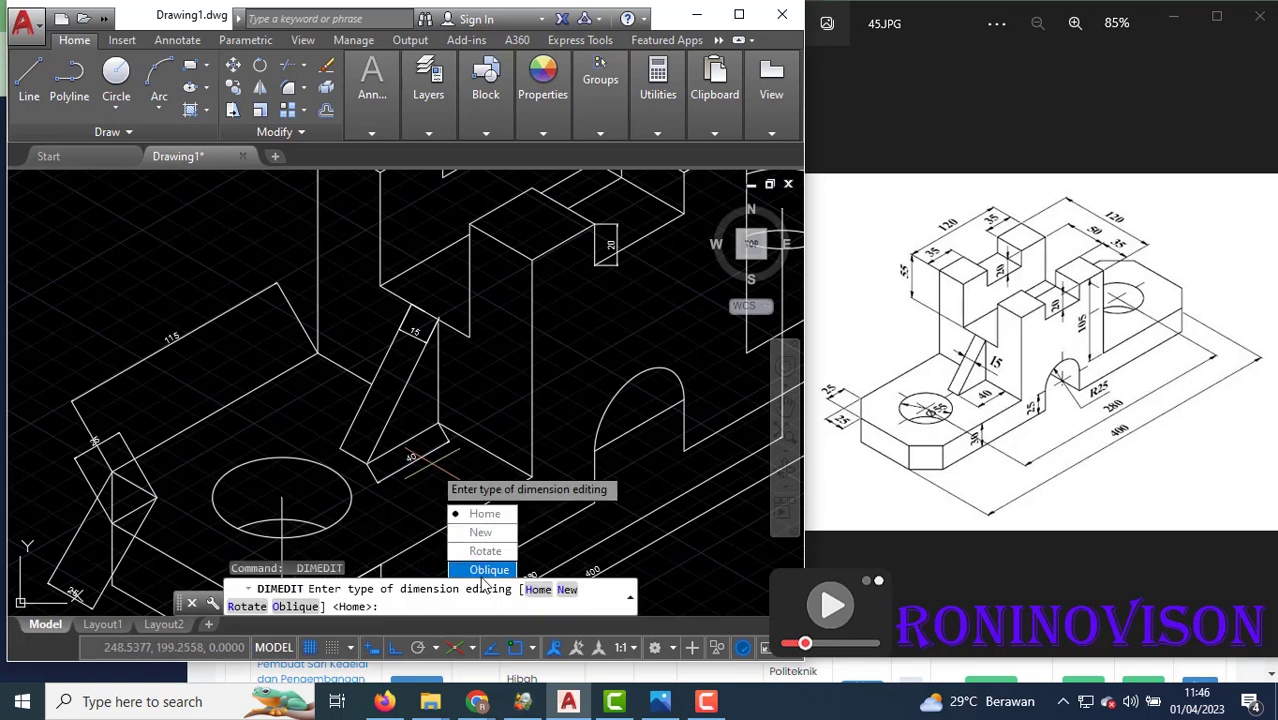
left_click(481, 570)
left_click(412, 455)
key("Return")
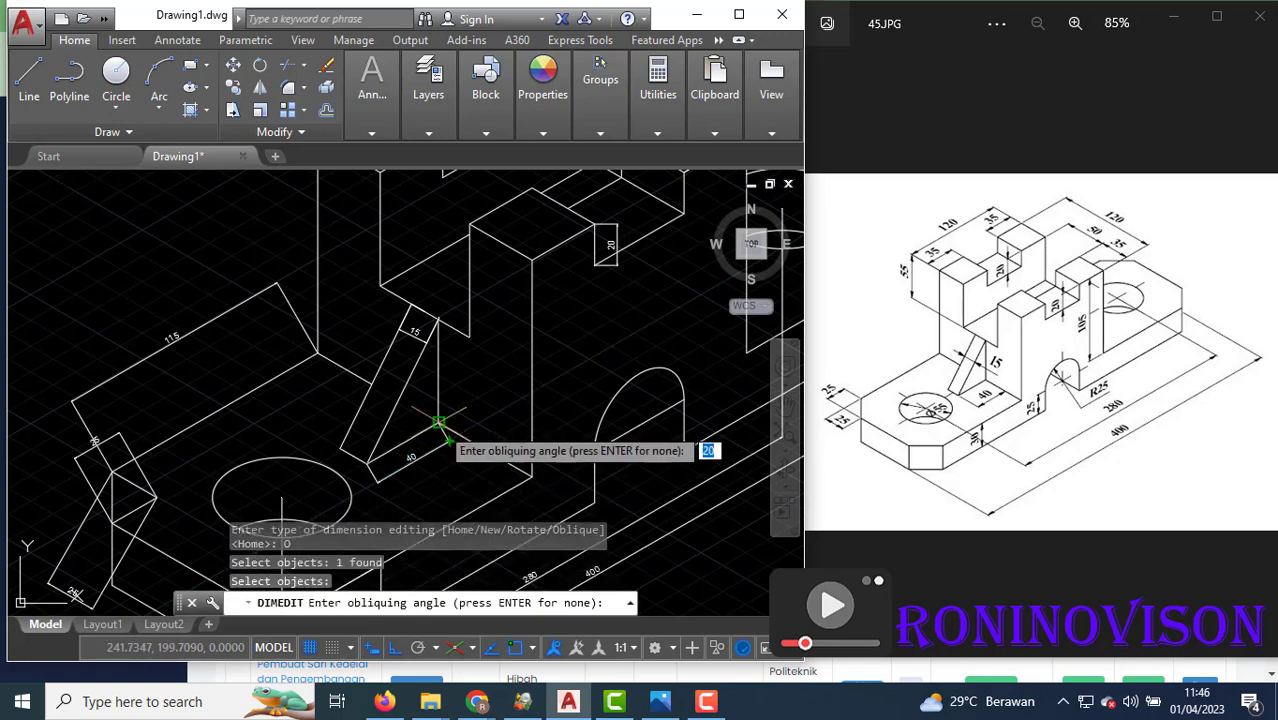
left_click(439, 425)
left_click(531, 477)
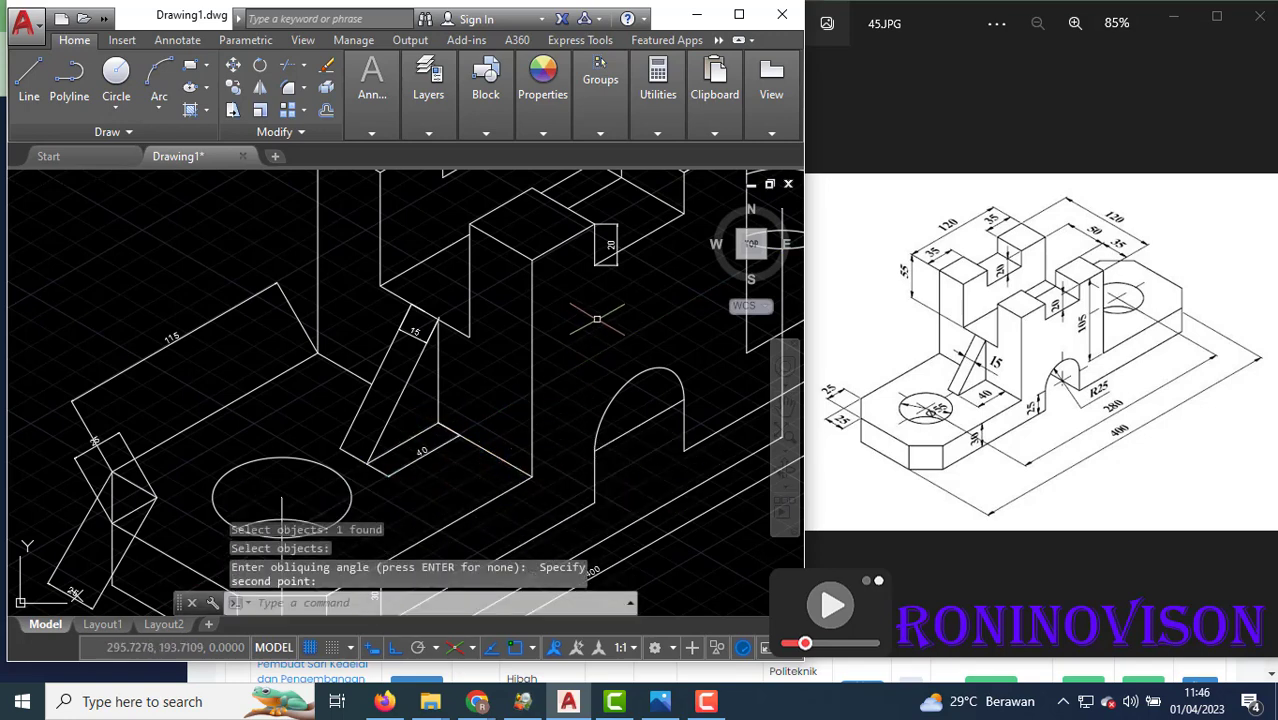
Draw a line from the base hole's centre to the circle's edge.
scroll(597, 319, "down", 2)
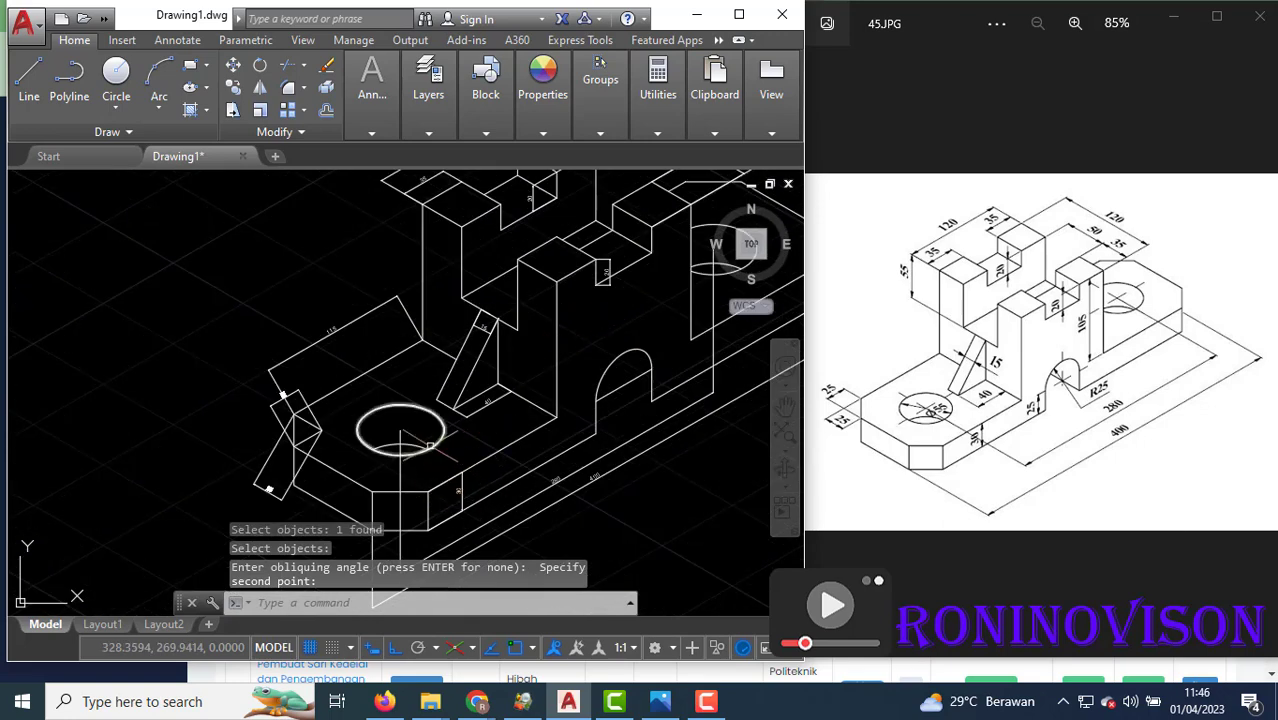
scroll(440, 436, "up", 2)
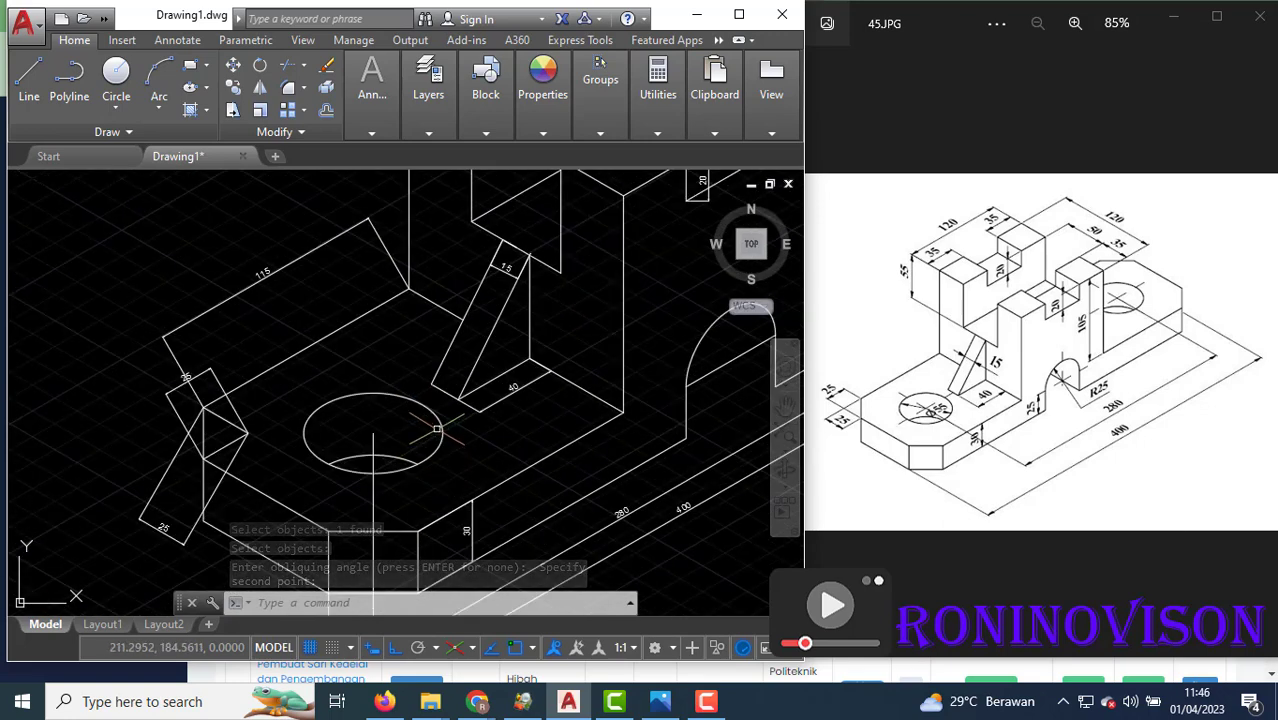
type("l")
key("Return")
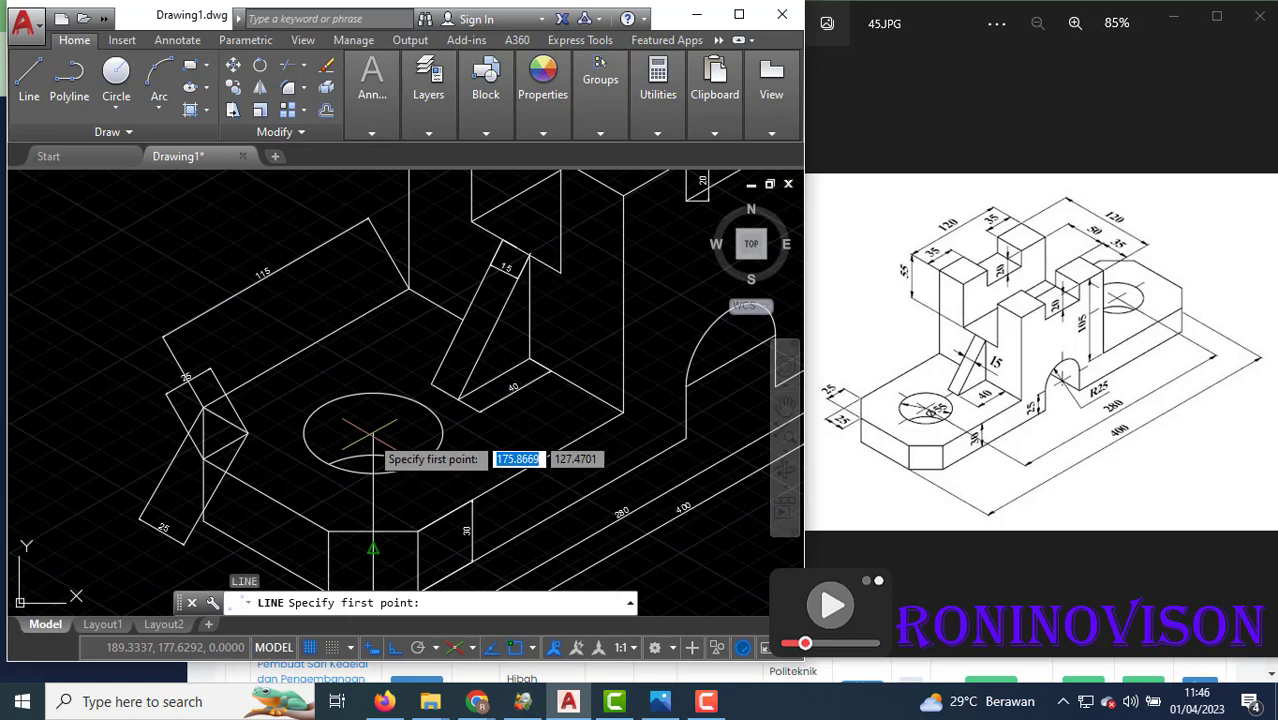
left_click(372, 434)
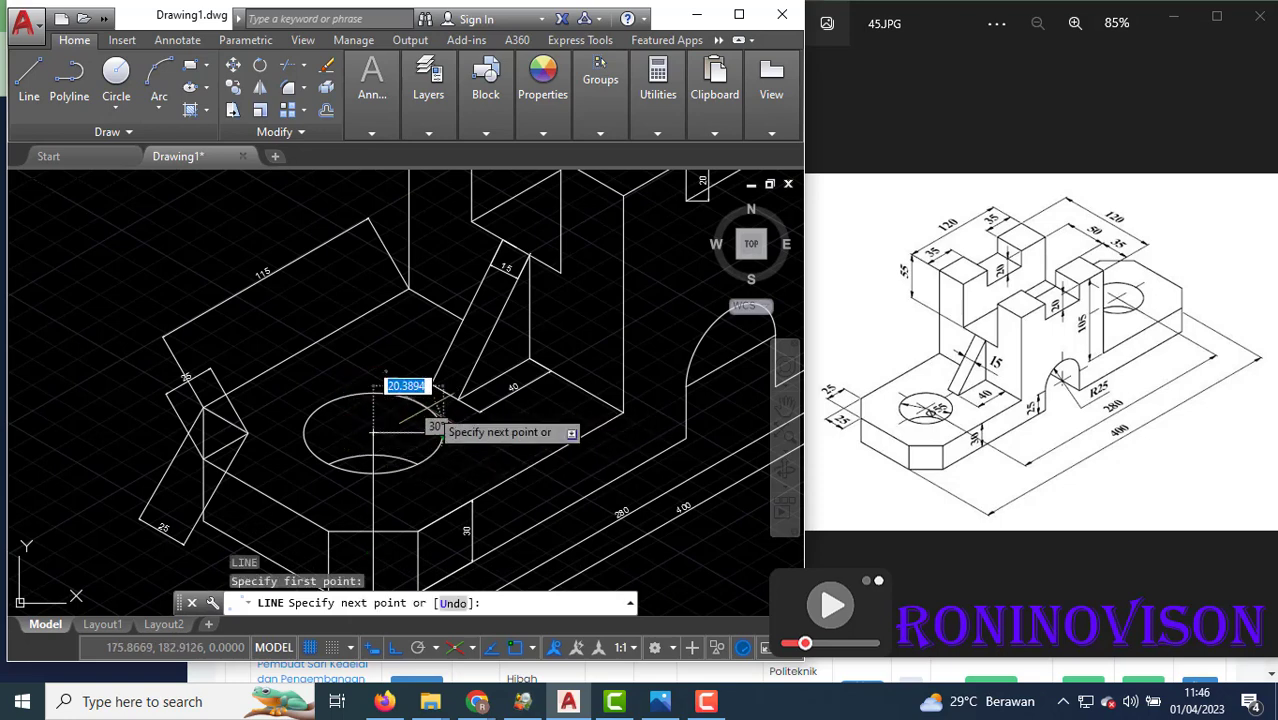
scroll(440, 396, "up", 3)
scroll(432, 400, "up", 2)
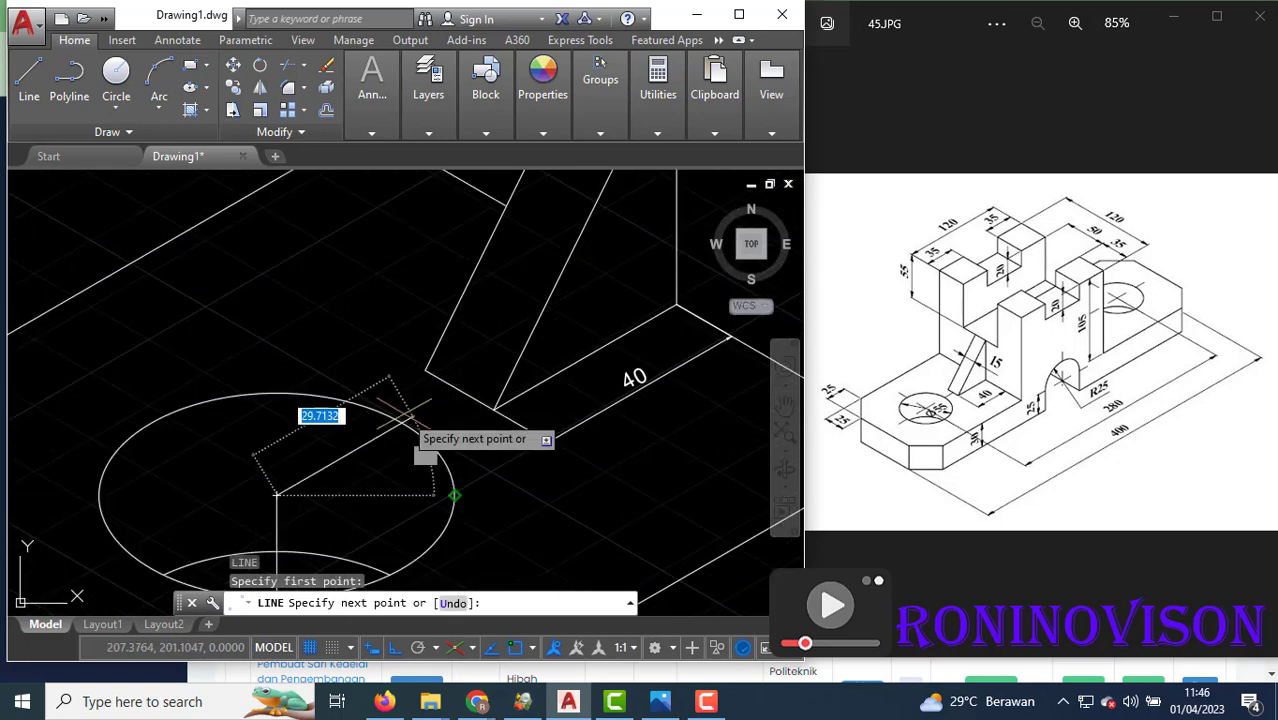
left_click(398, 428)
key("Return")
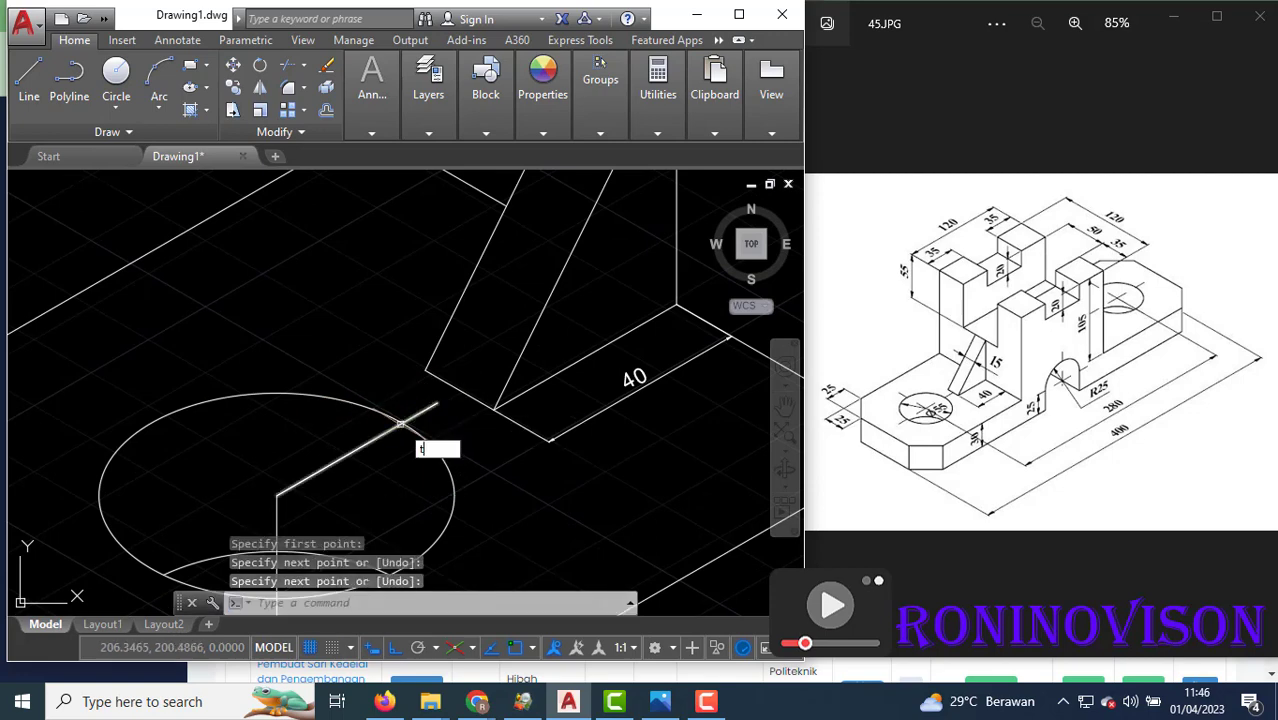
Extend that line down until it reaches the ellipse.
type("r")
key("Return")
key("Return")
key("Escape")
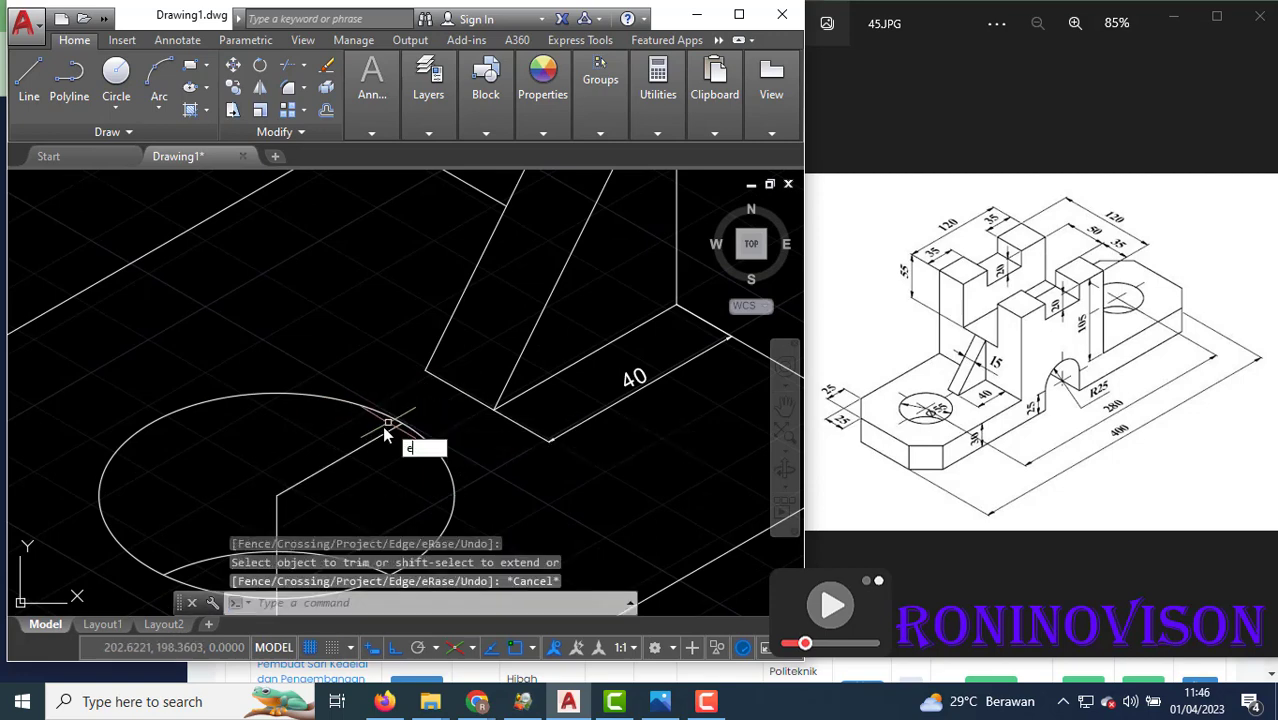
key("Return")
key("Return")
left_click(308, 477)
key("Escape")
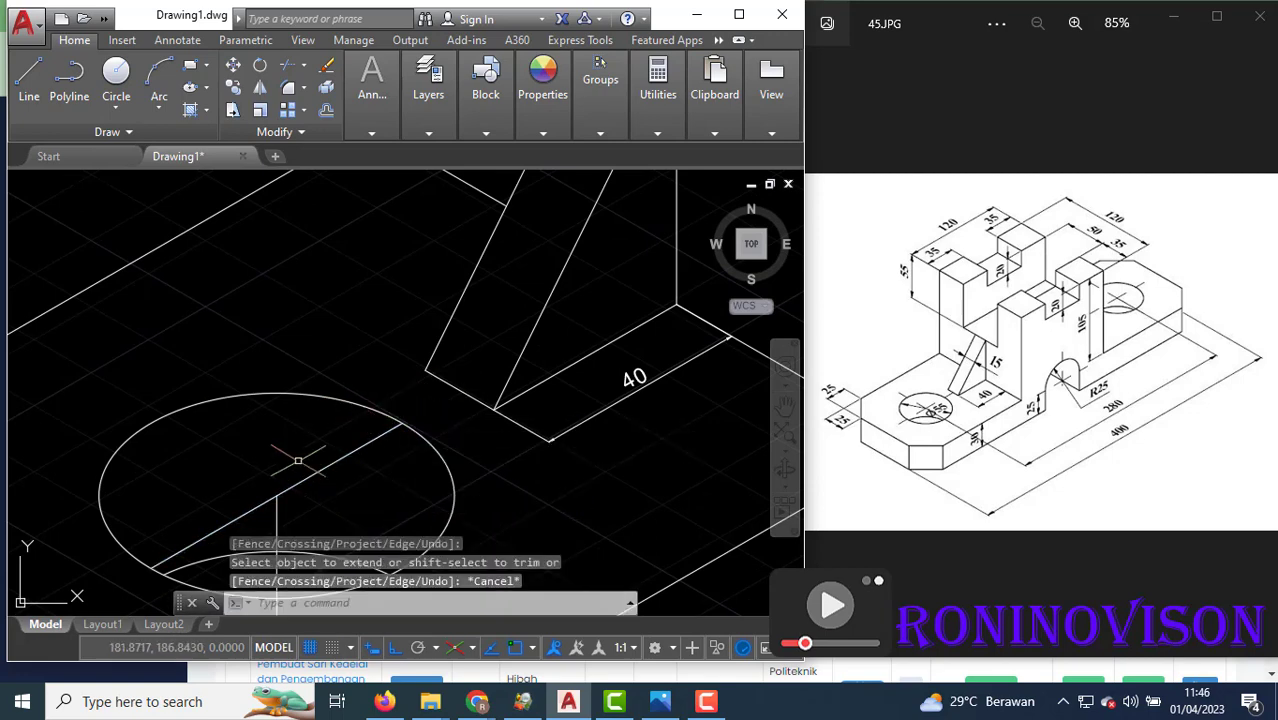
left_click(366, 131)
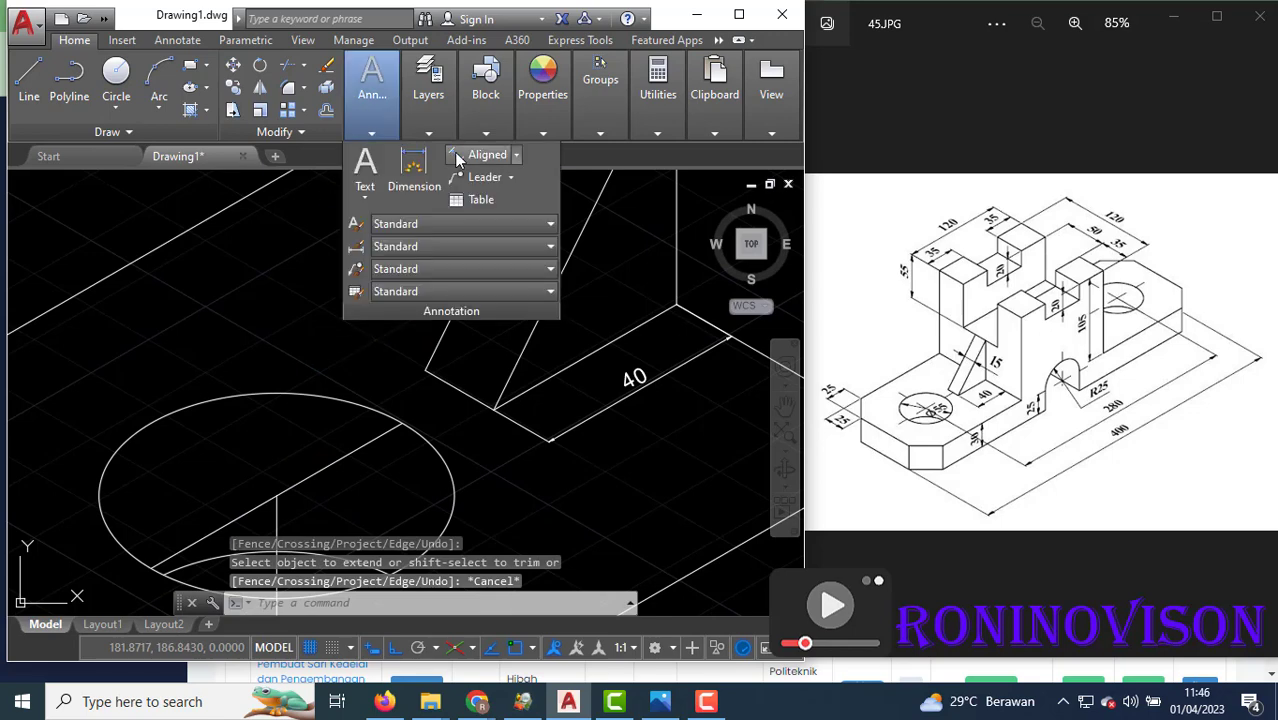
Add an aligned 55 dimension across the hole, ending at the ellipse.
left_click(458, 158)
left_click(152, 568)
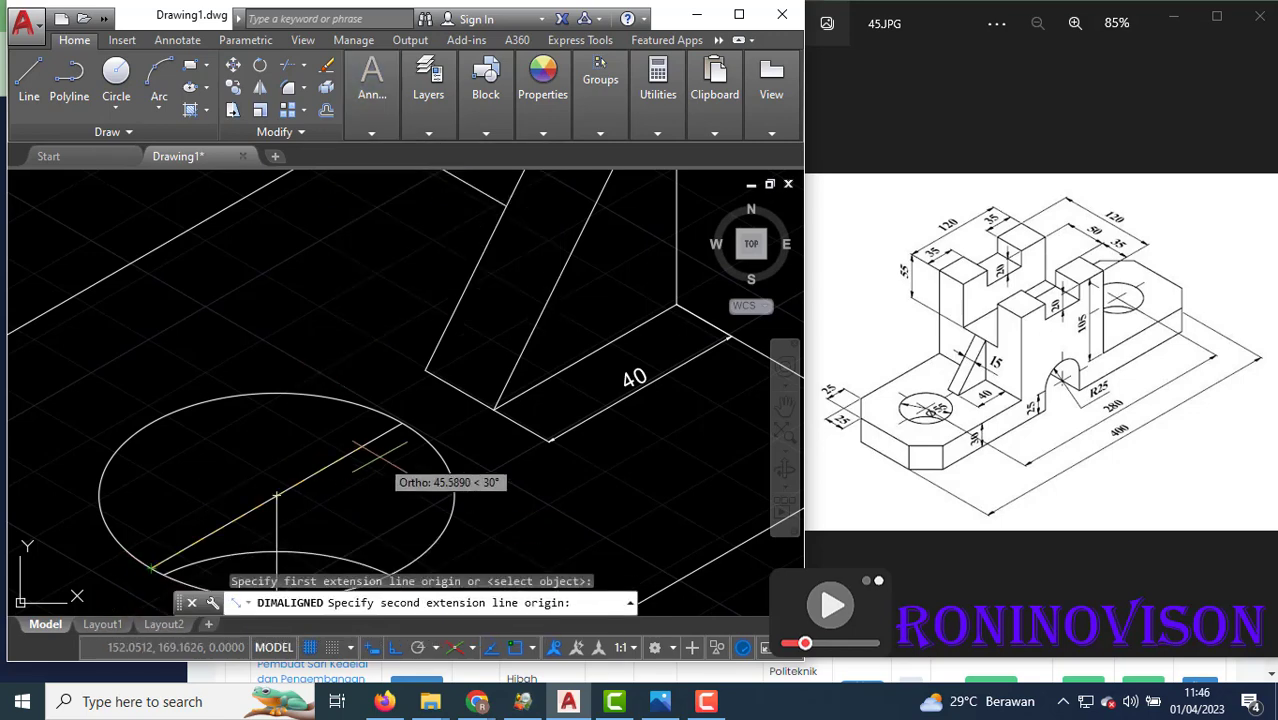
left_click(402, 423)
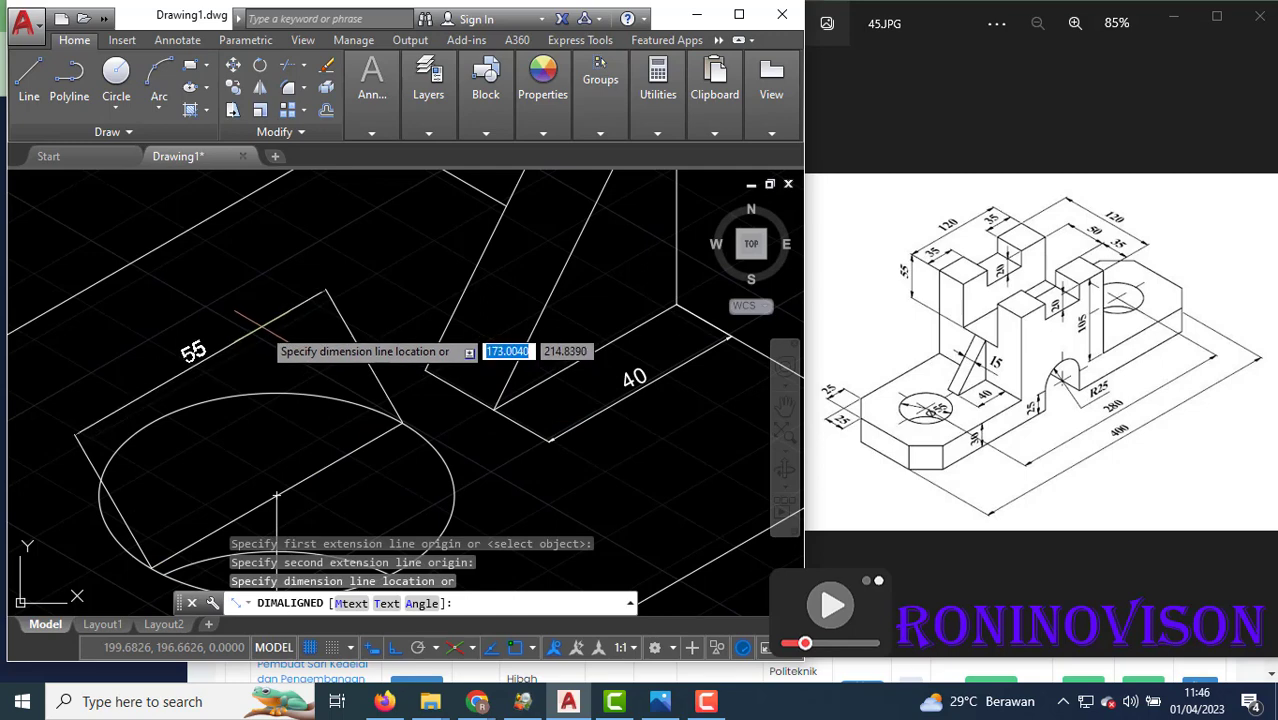
left_click(270, 335)
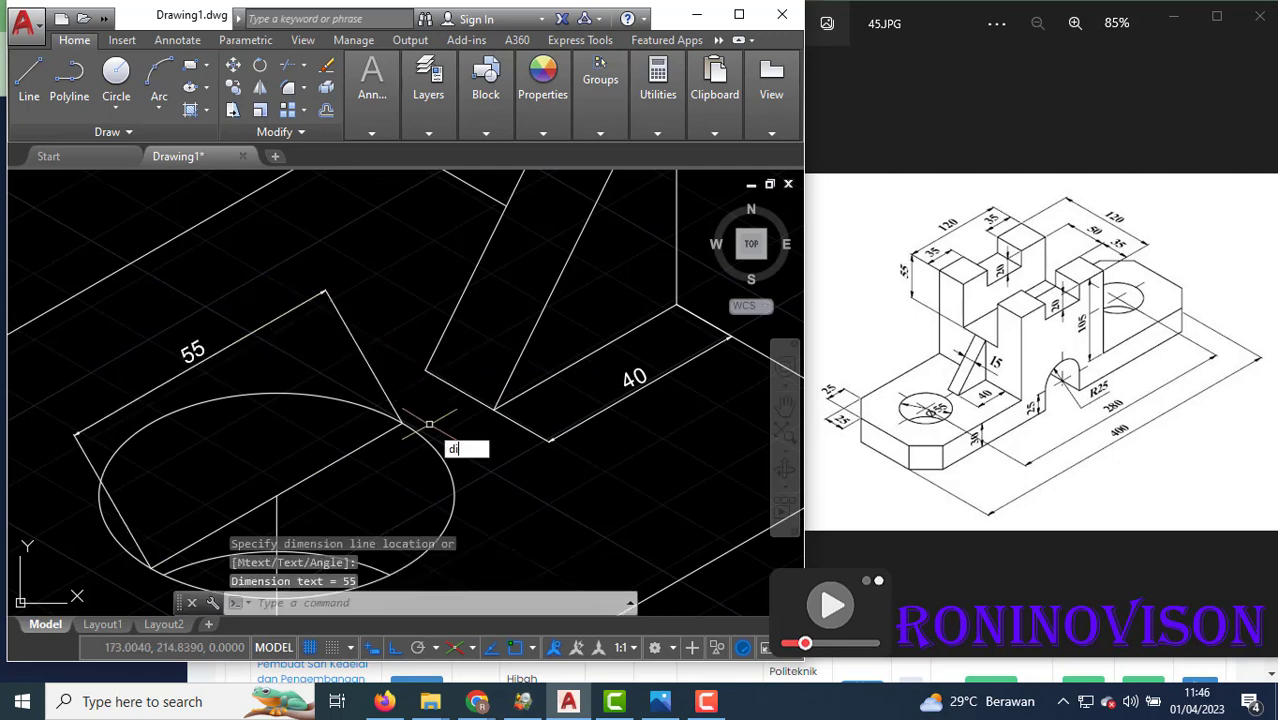
Oblique the 55 dimension so it follows the isometric edge.
left_click(516, 482)
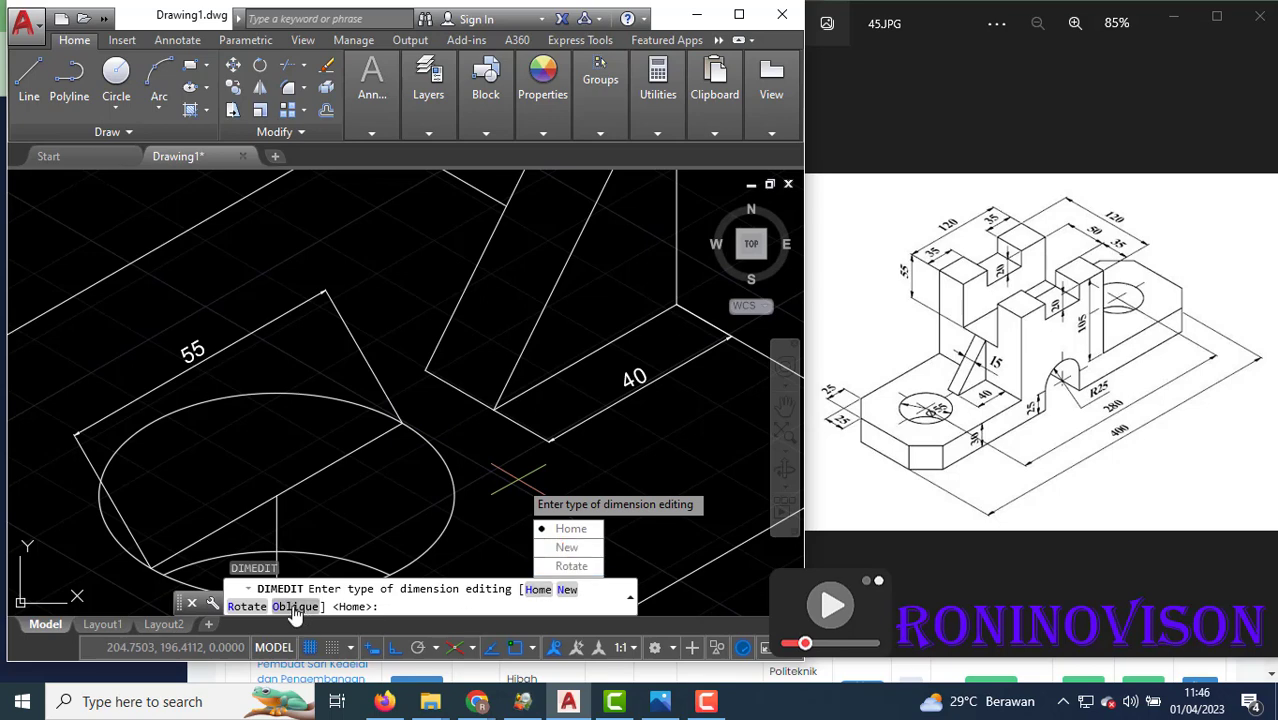
left_click(295, 607)
key("Return")
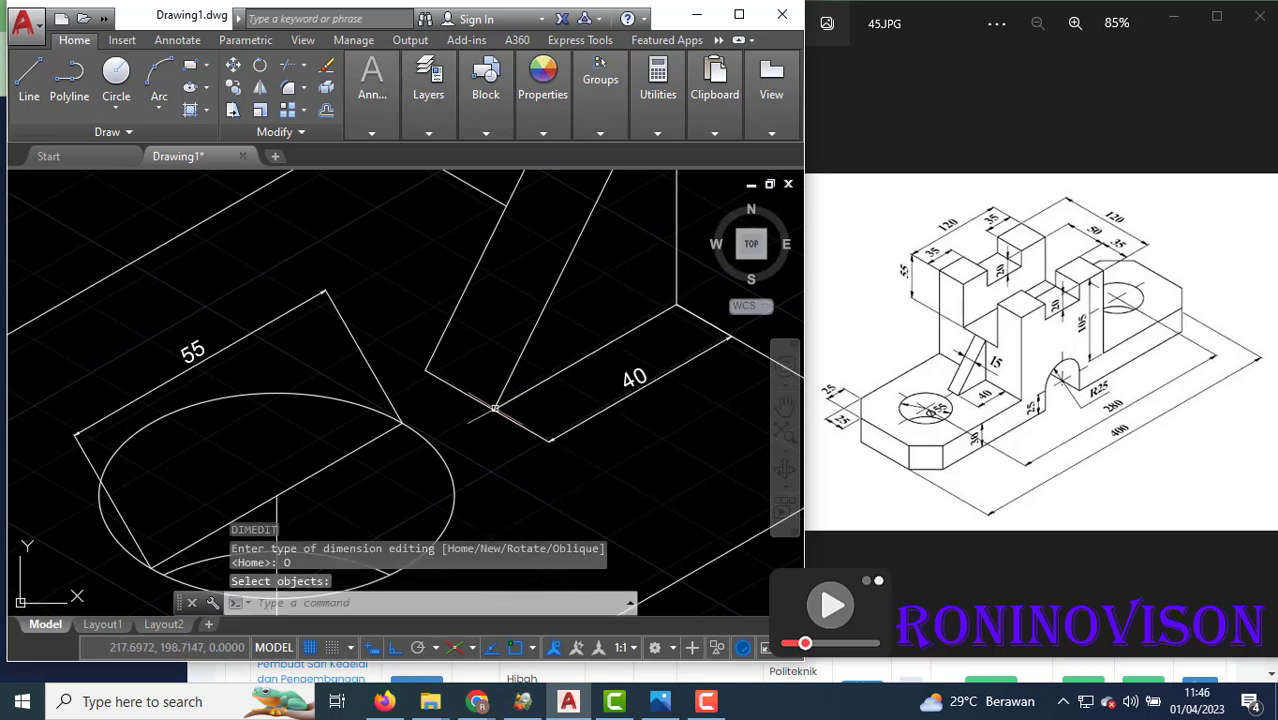
left_click(379, 380)
key("Return")
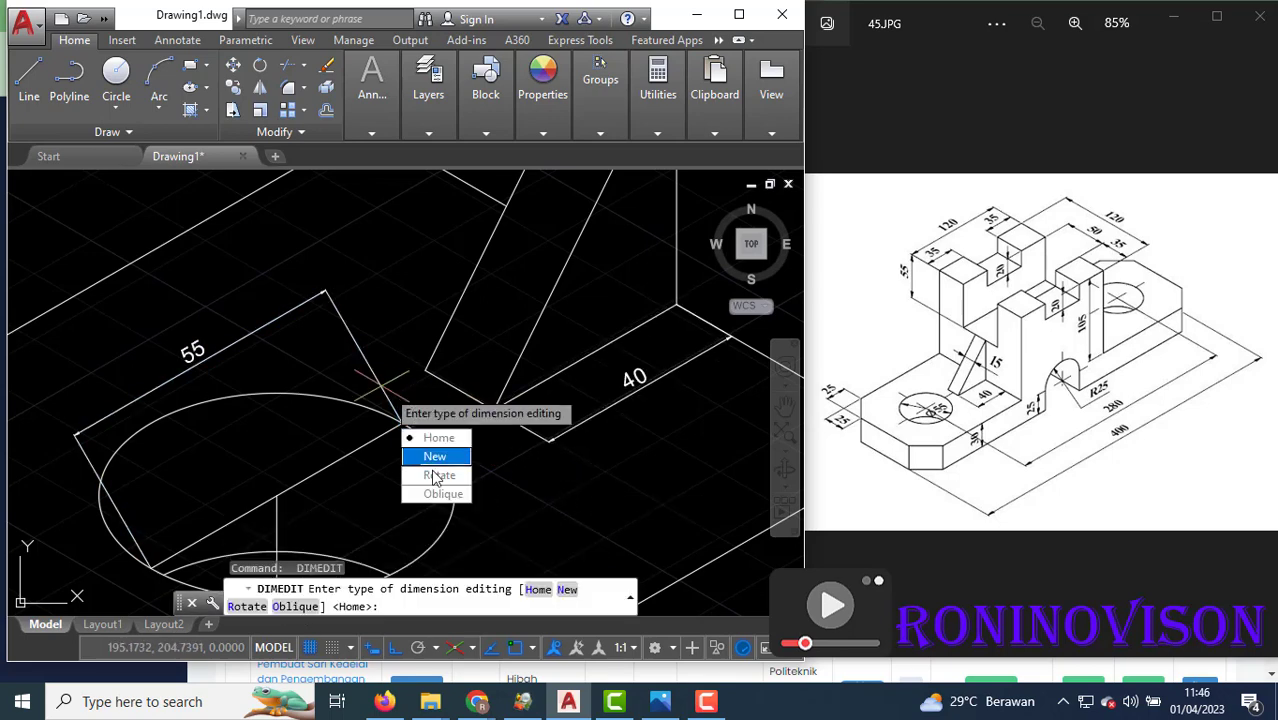
left_click(430, 488)
left_click(494, 410)
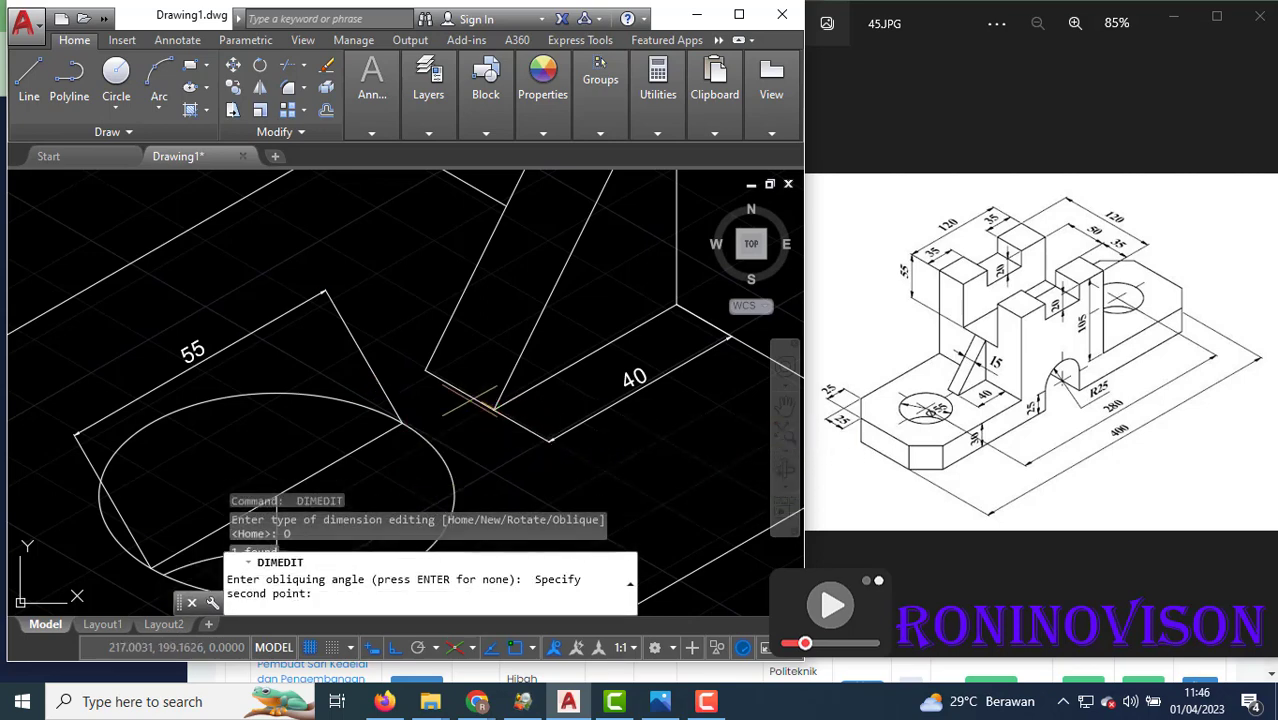
left_click(425, 370)
Edit the 55 dimension text with ED to insert a diameter symbol, making it Ø55.
scroll(400, 293, "down", 1)
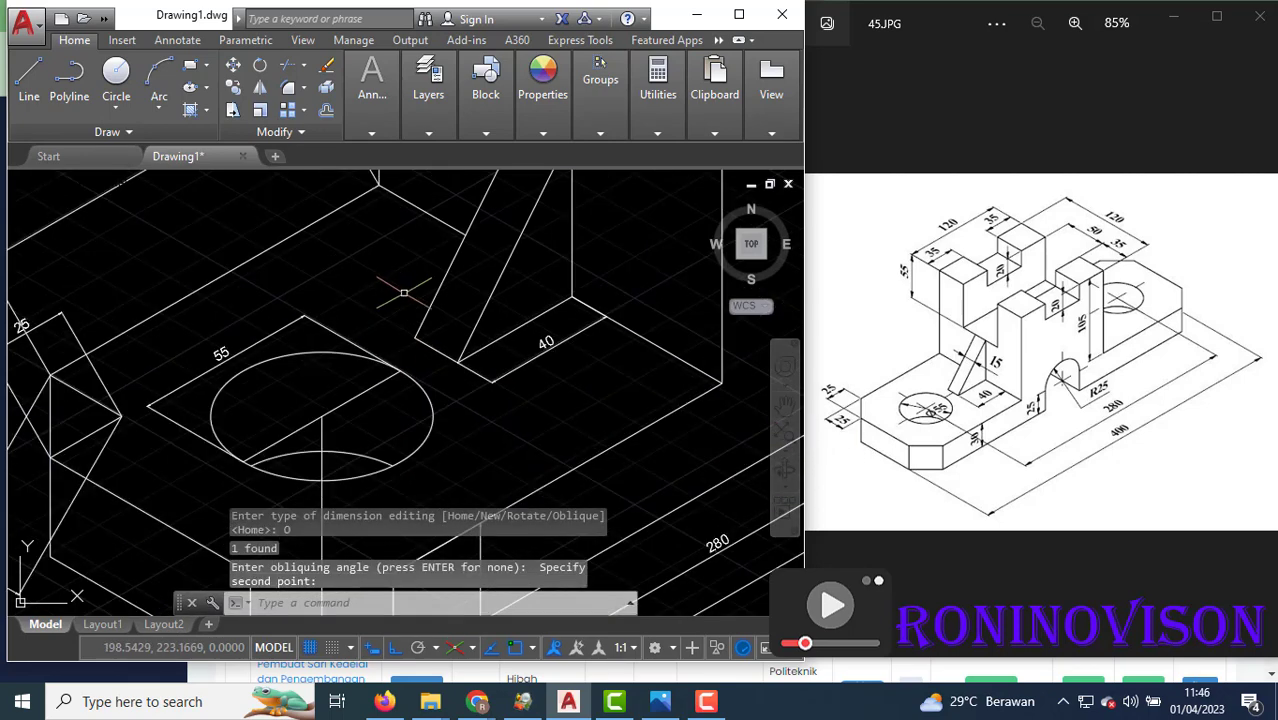
type("ed")
key("Return")
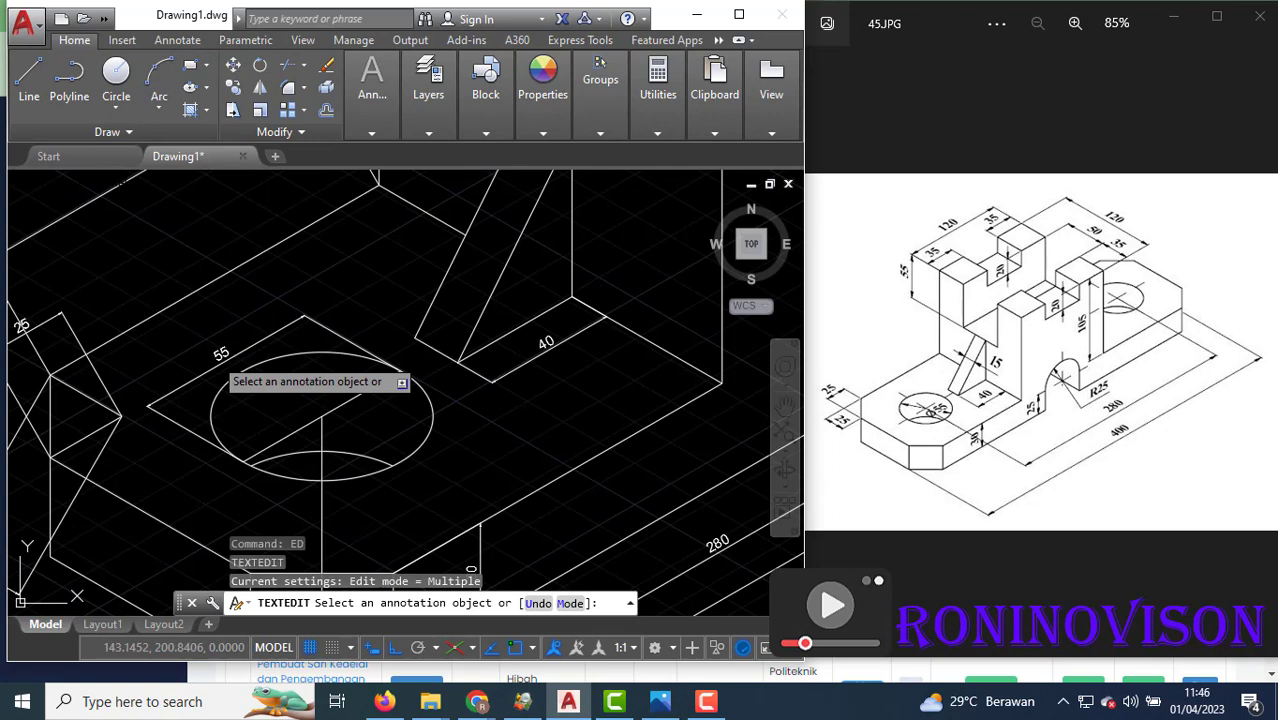
left_click(228, 357)
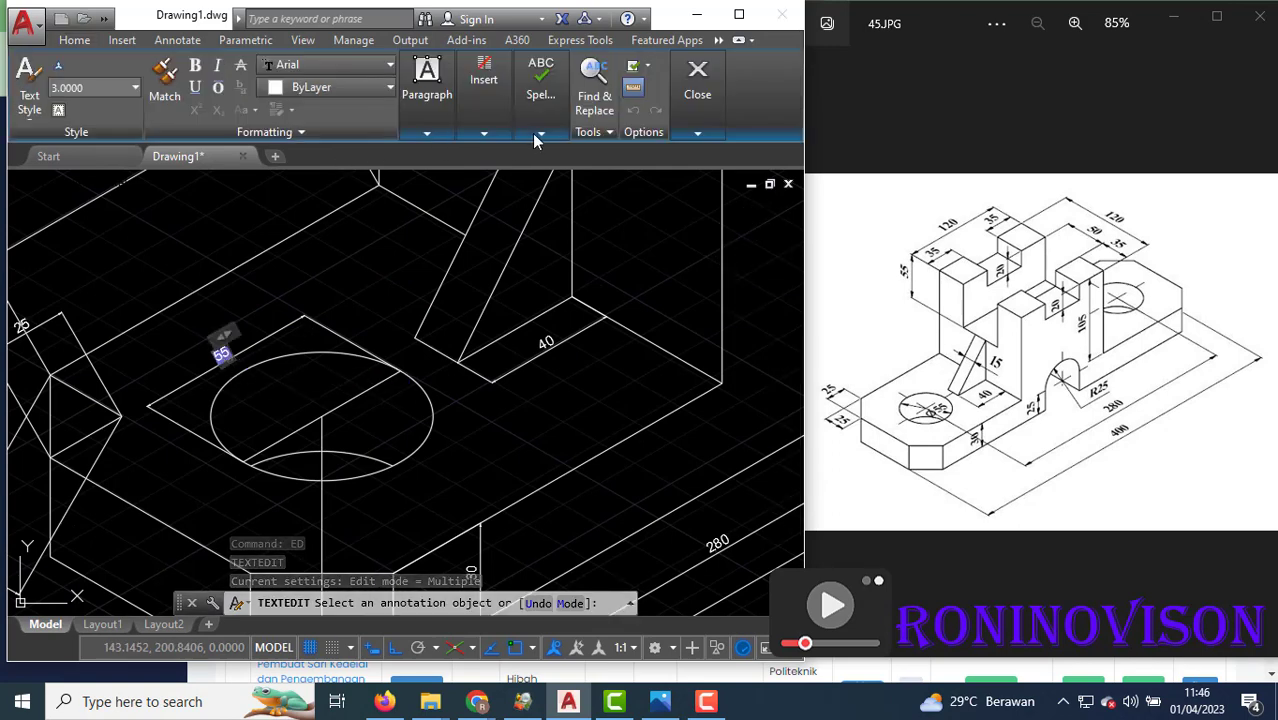
left_click(484, 132)
left_click(547, 200)
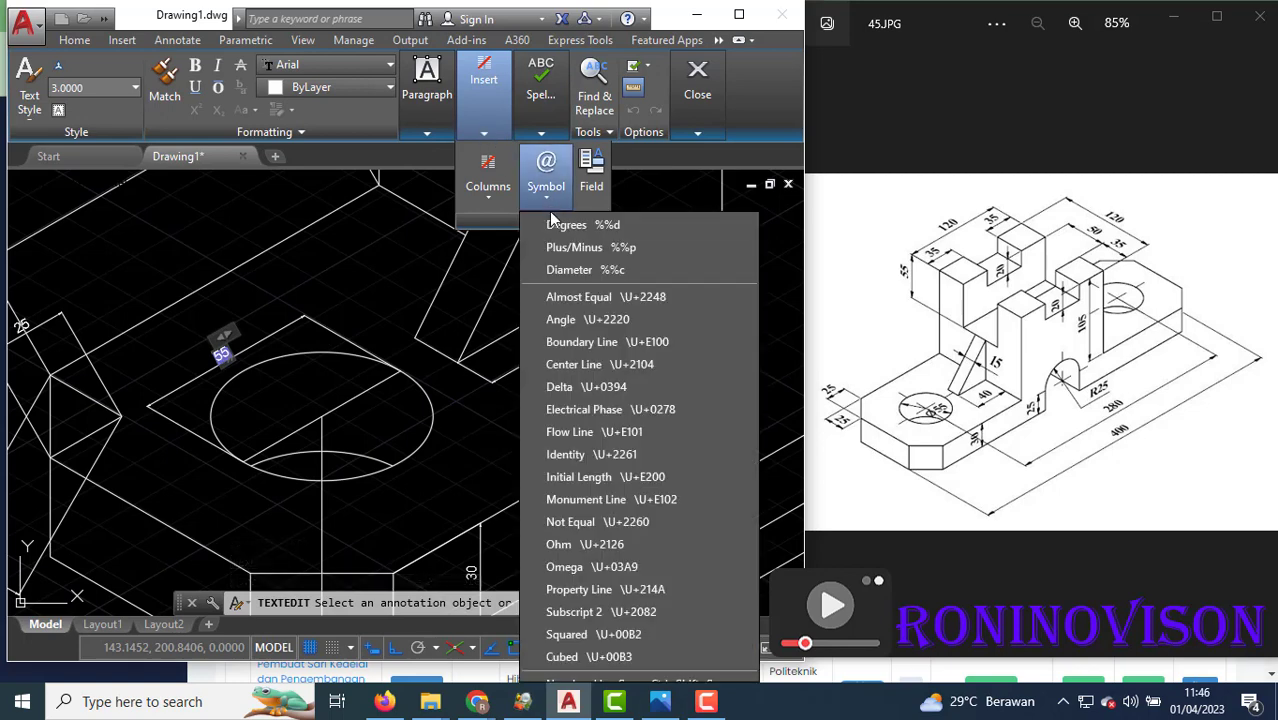
left_click(578, 267)
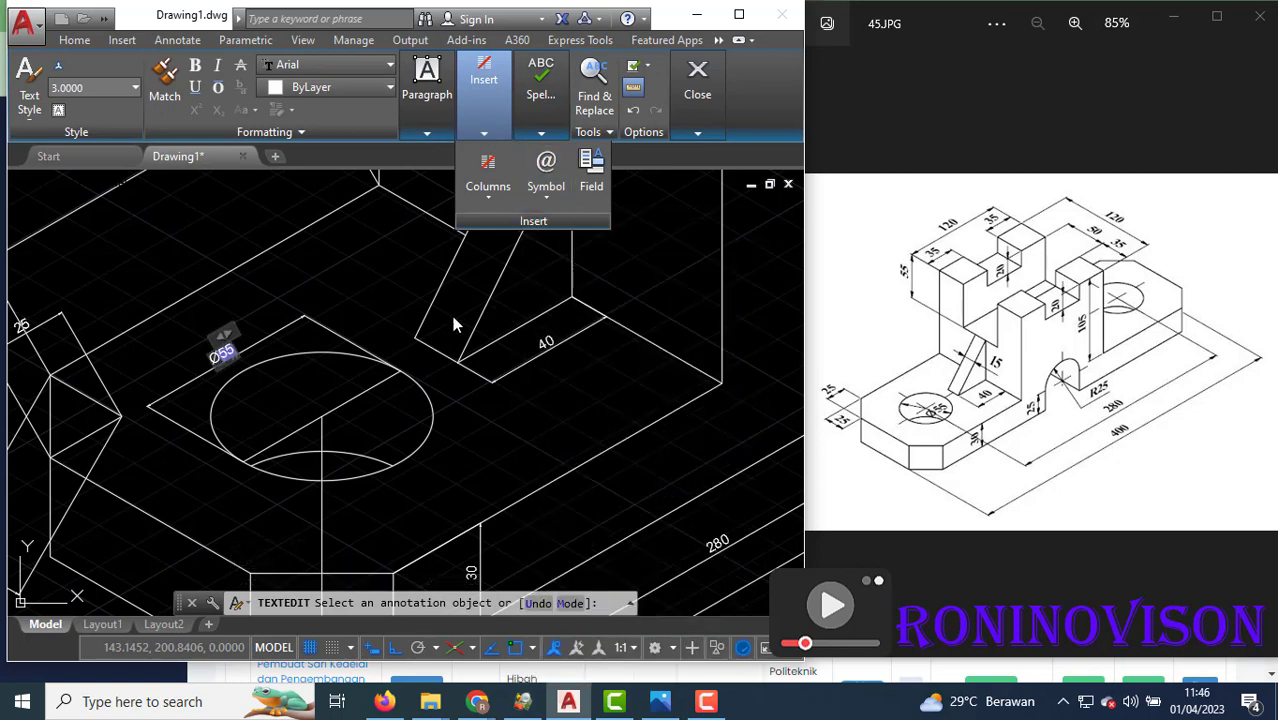
scroll(453, 324, "down", 2)
left_click(371, 297)
key("Escape")
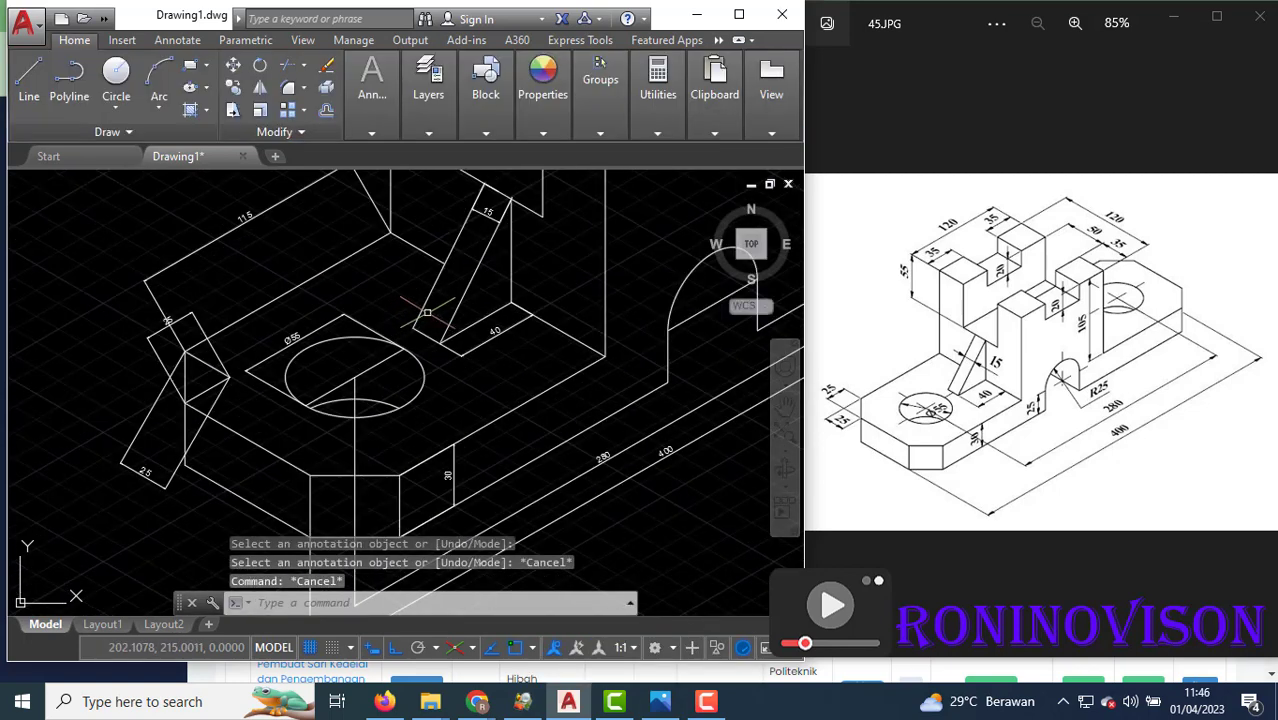
Select the 25 dimension at the left end and open its text, then cancel the edit.
scroll(427, 313, "down", 2)
scroll(299, 358, "up", 4)
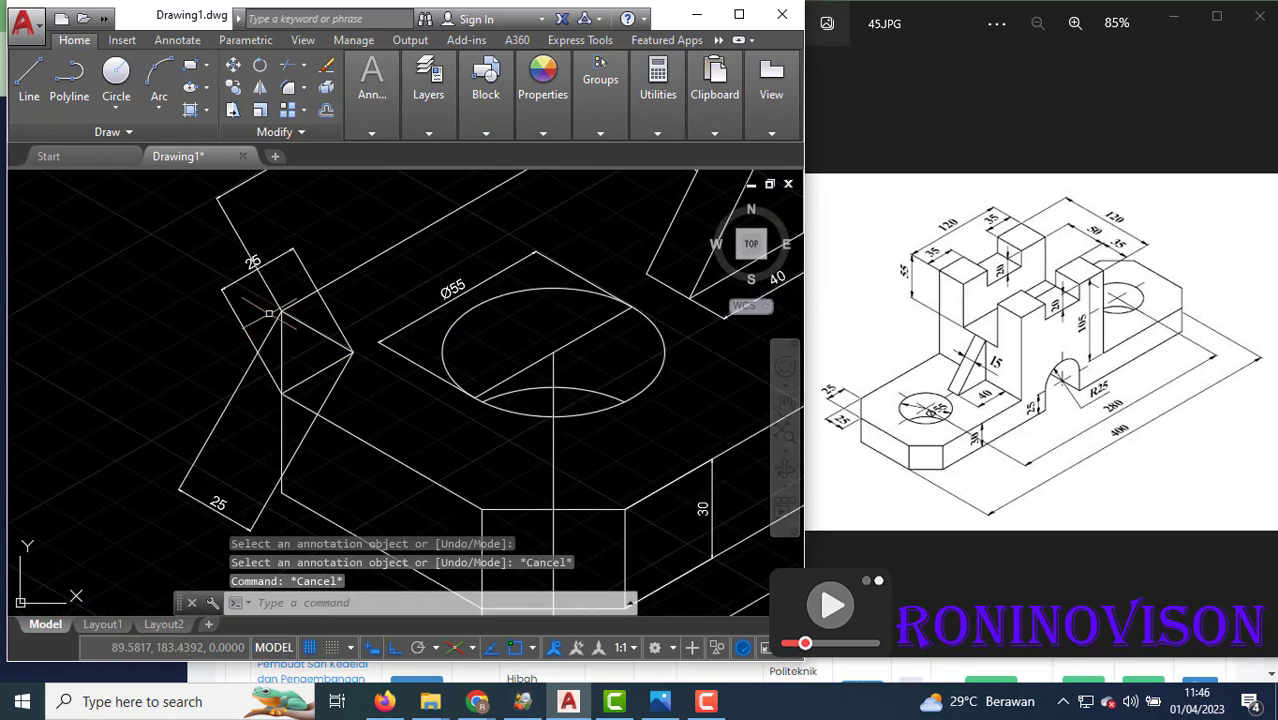
left_click(300, 260)
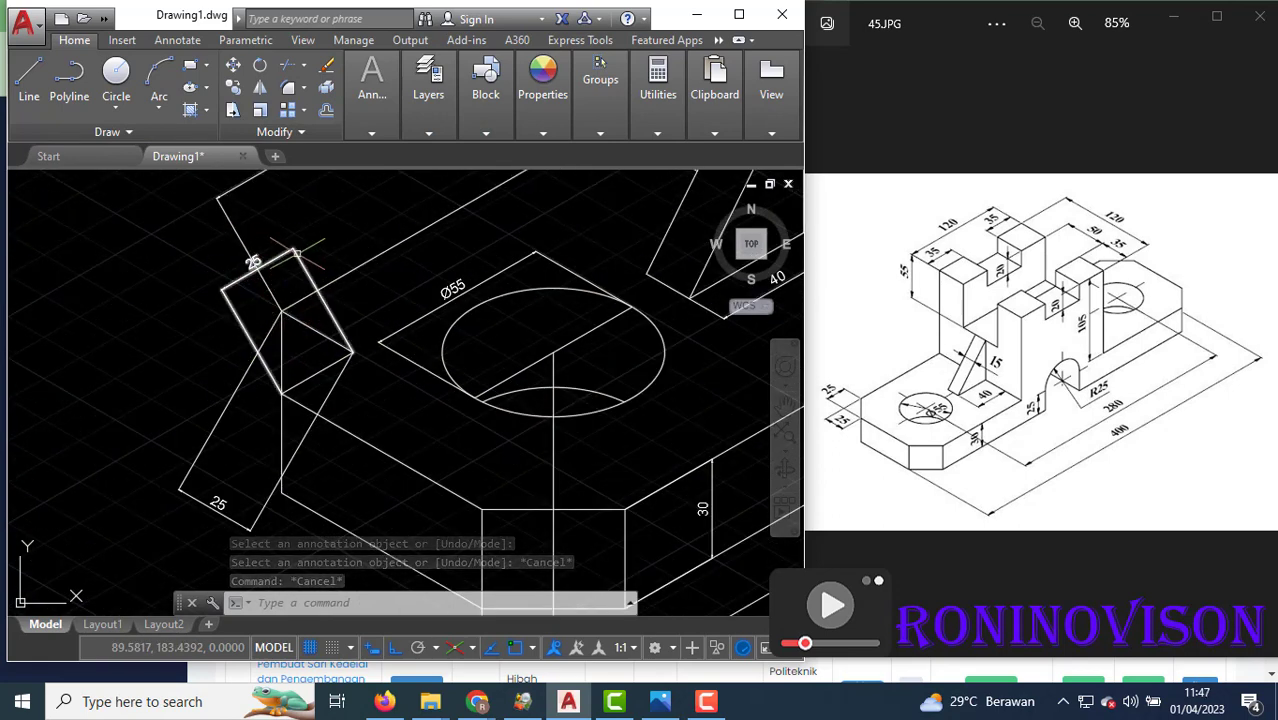
double_click(254, 262)
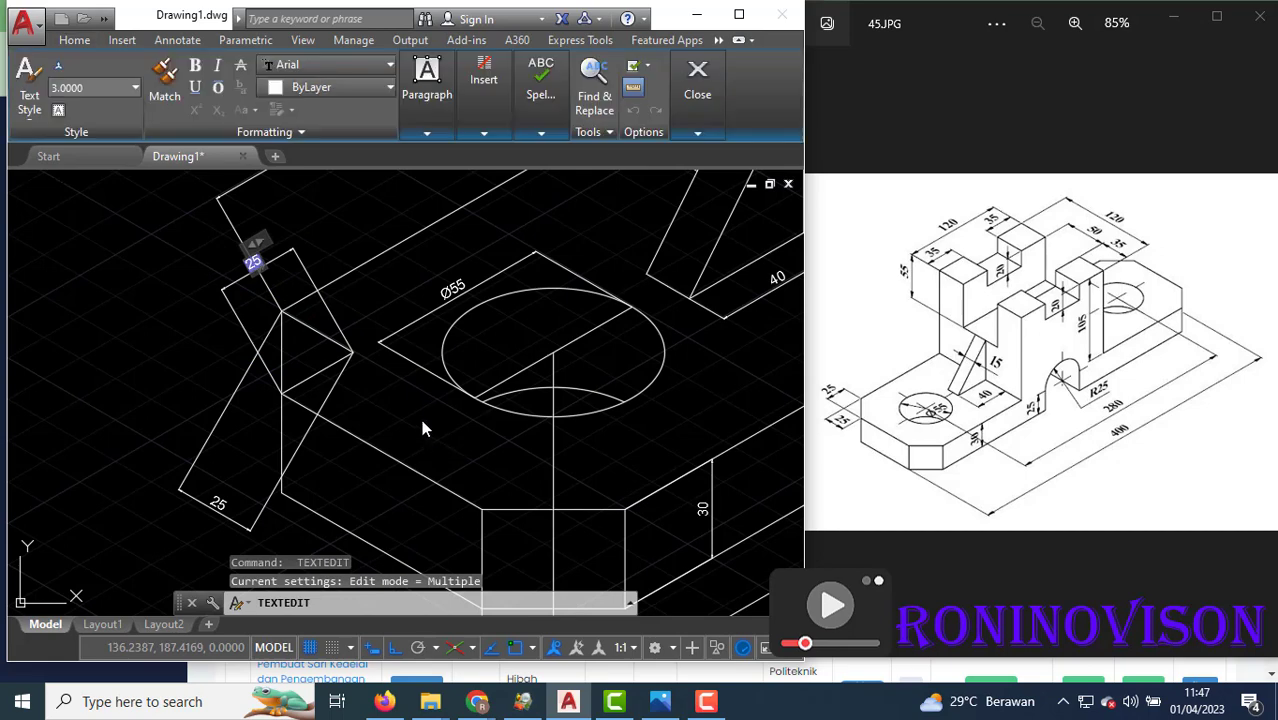
key("Escape")
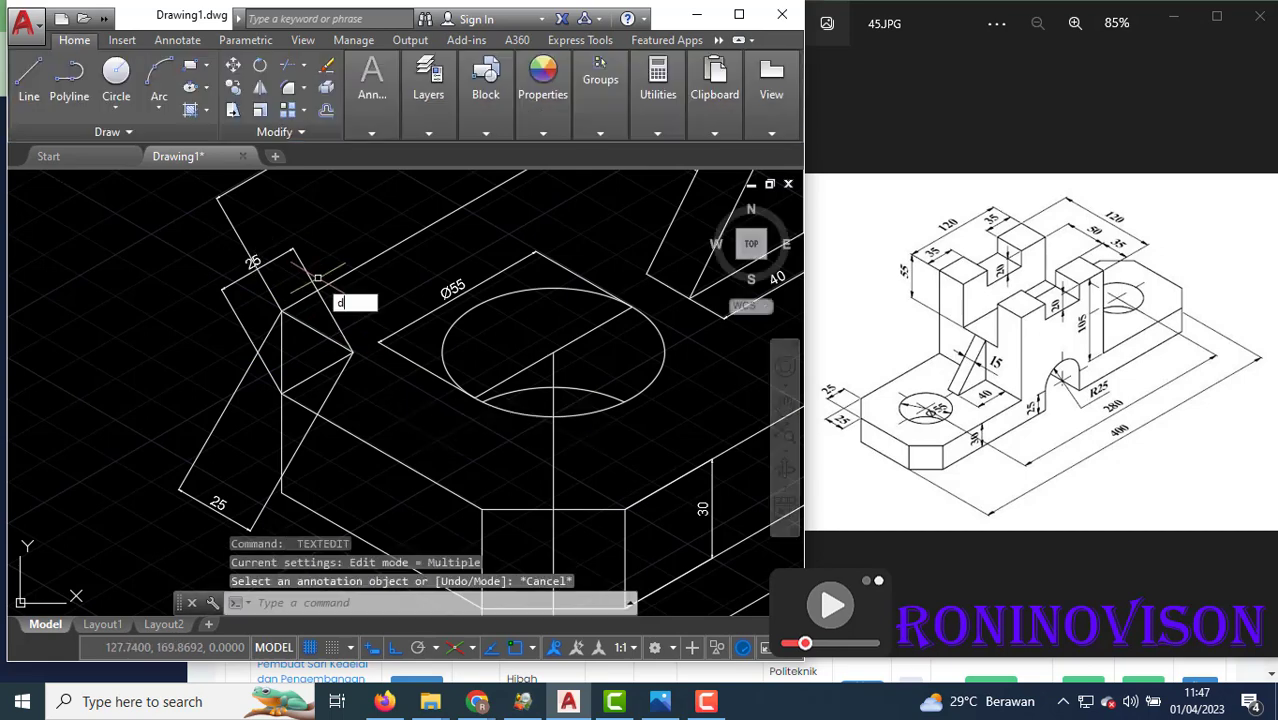
Oblique the upper 25 dimension to line up with the left-end isometric edge.
type("d")
key("Return")
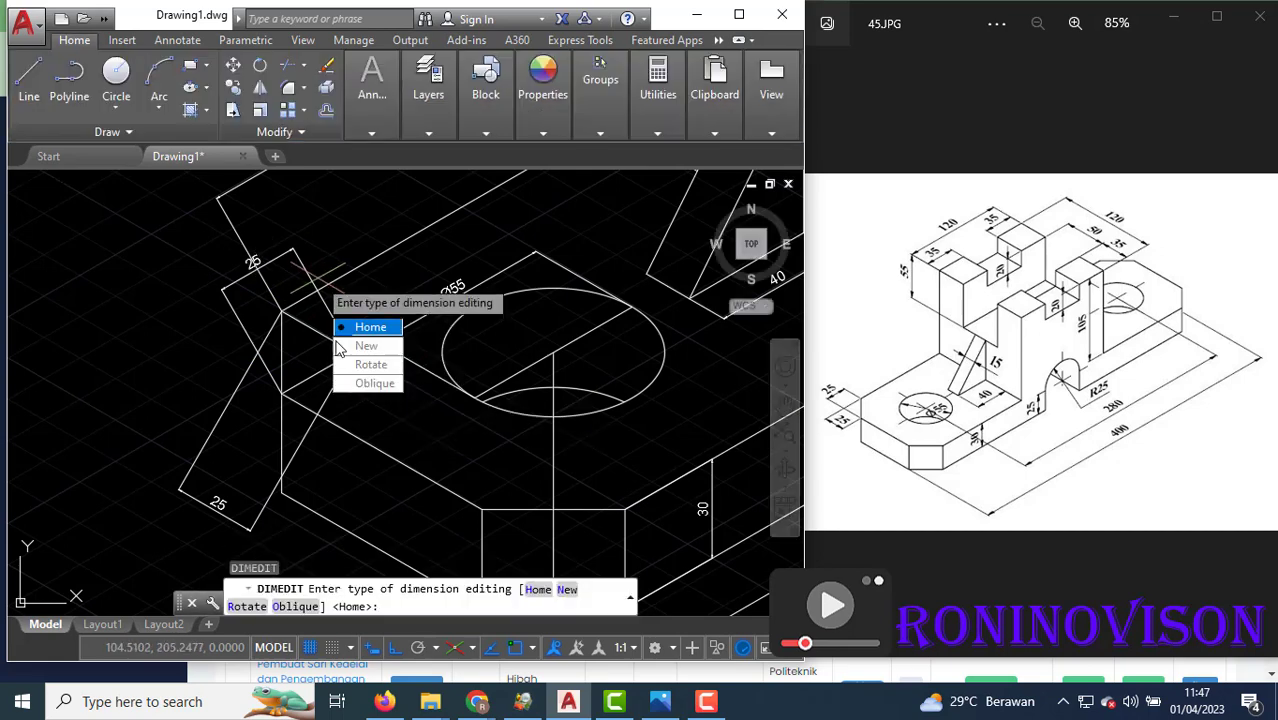
left_click(358, 384)
left_click(290, 257)
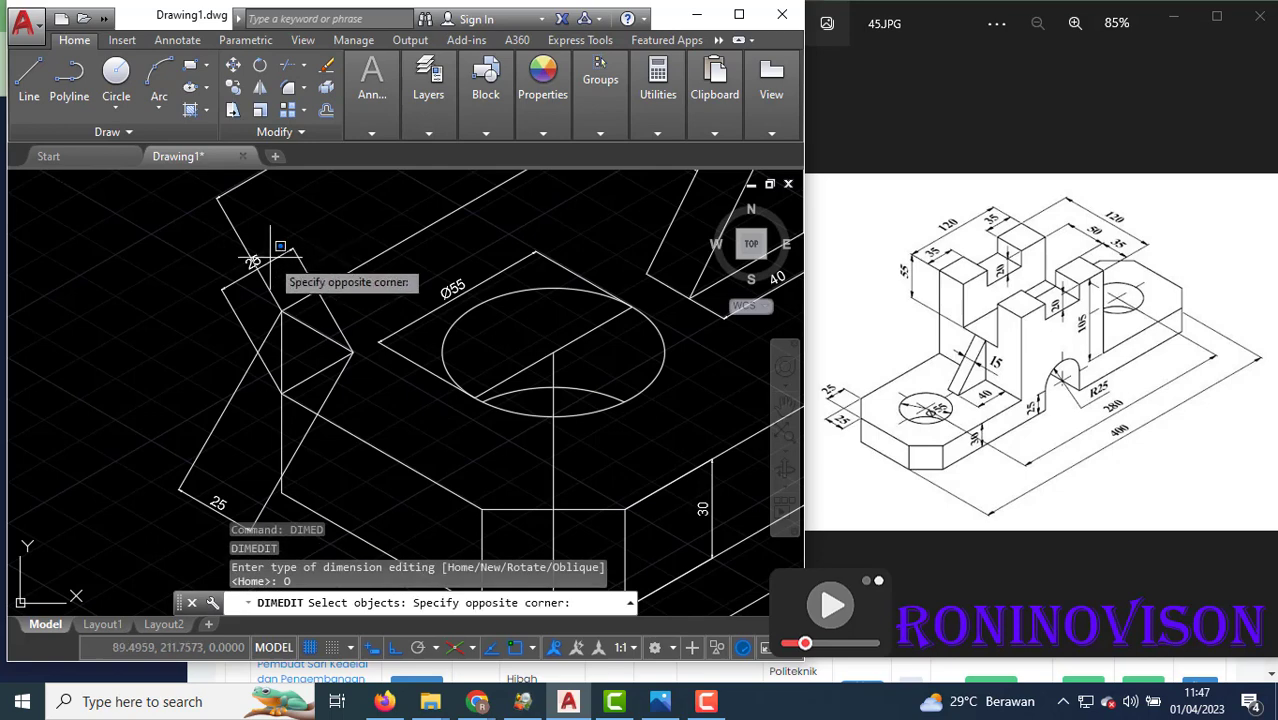
left_click(286, 258)
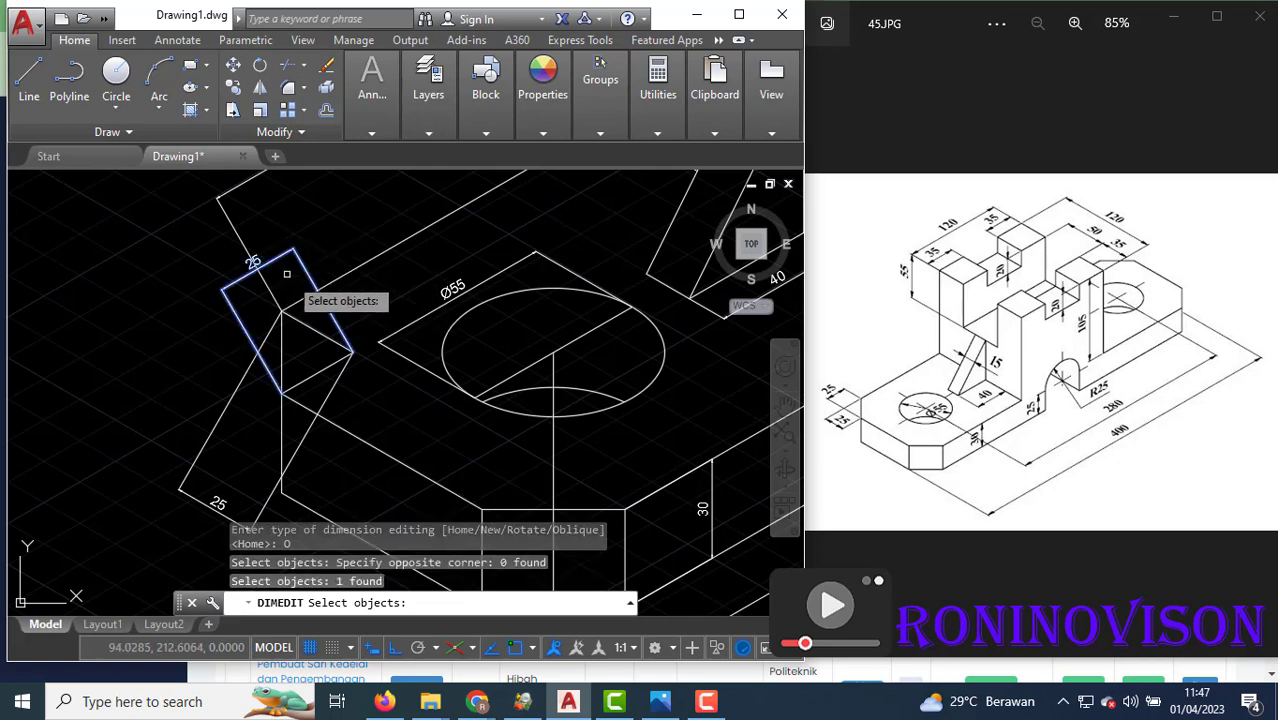
left_click(285, 271)
key("Return")
left_click(352, 352)
left_click(281, 313)
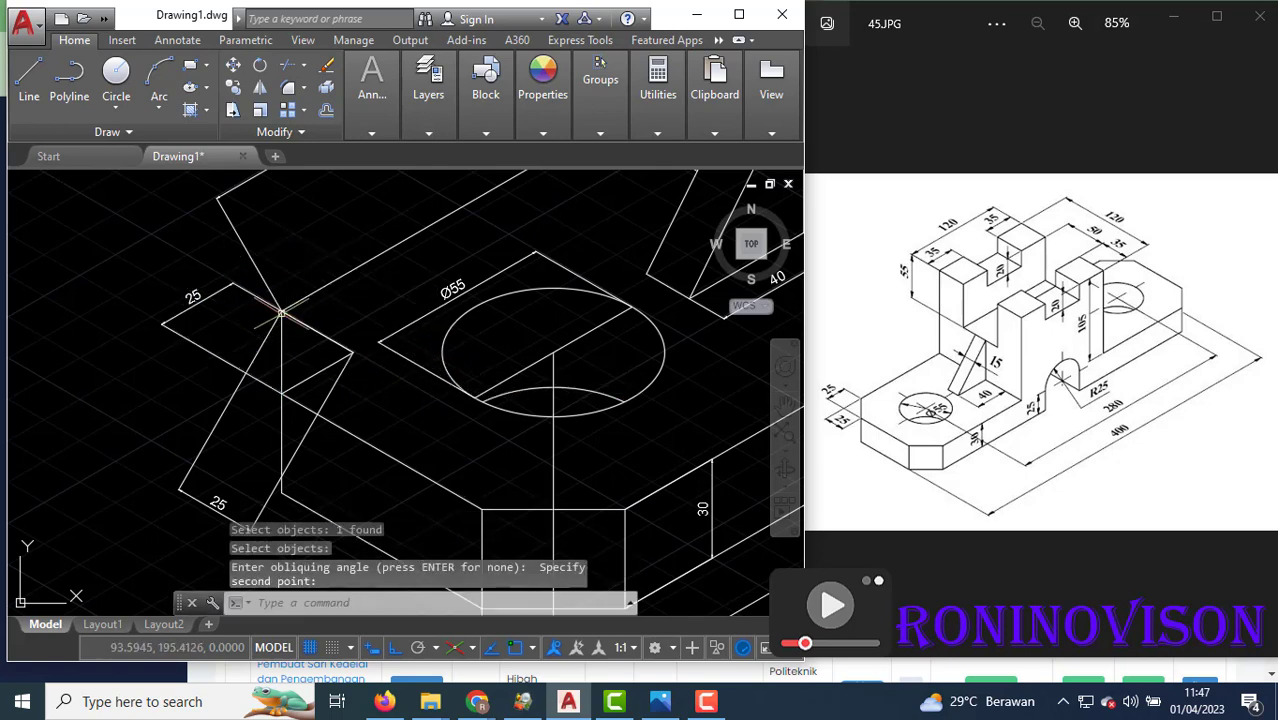
Oblique the lower 25 dimension to match the isometric edge.
key("Return")
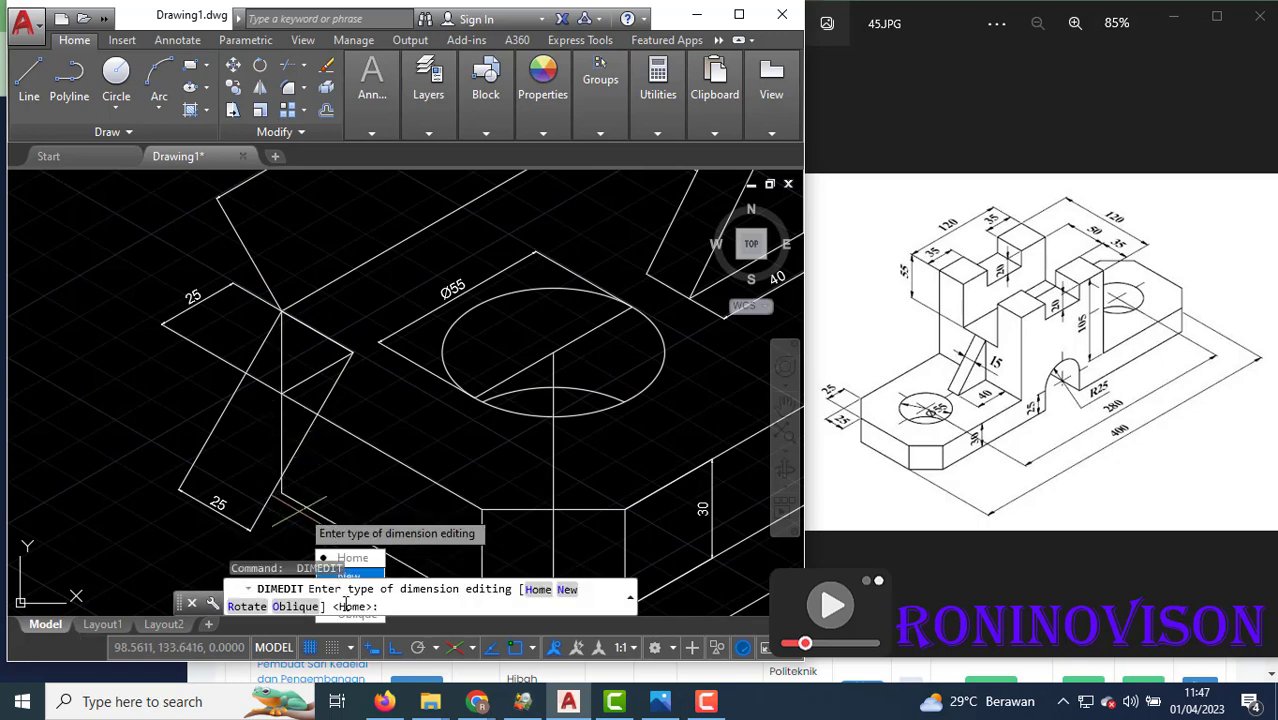
left_click(310, 607)
left_click(222, 495)
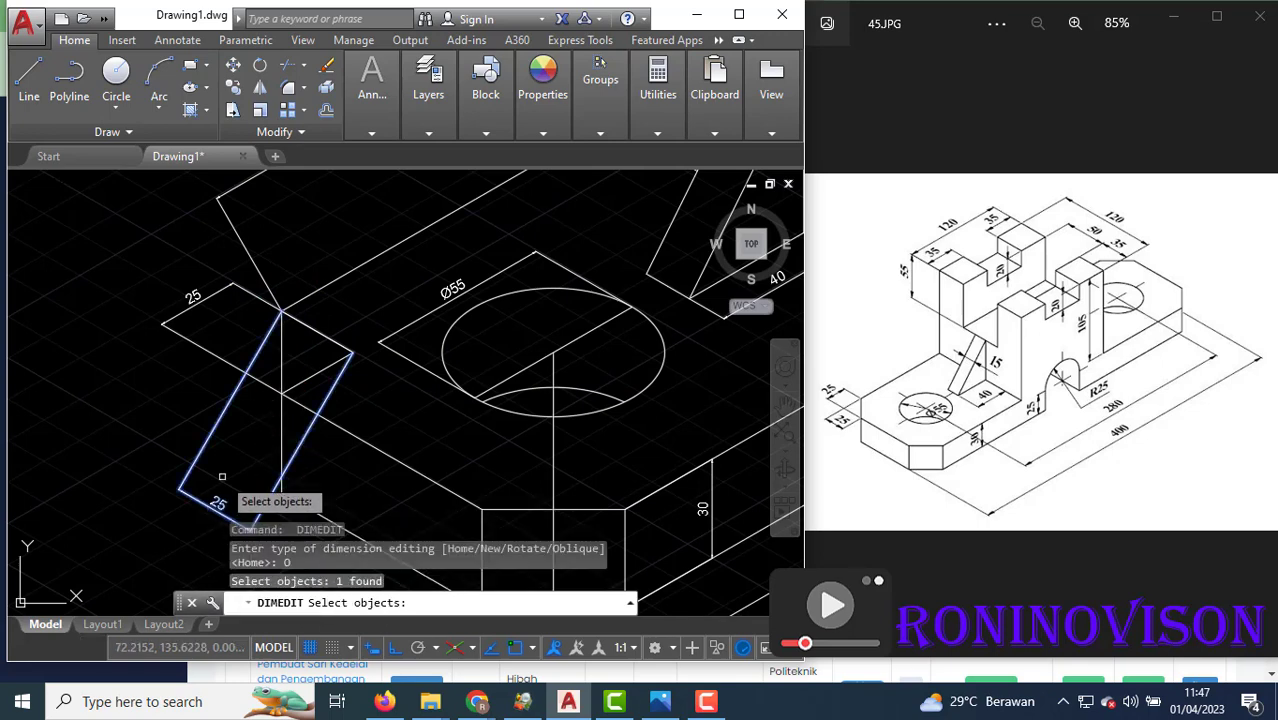
key("Return")
left_click(330, 348)
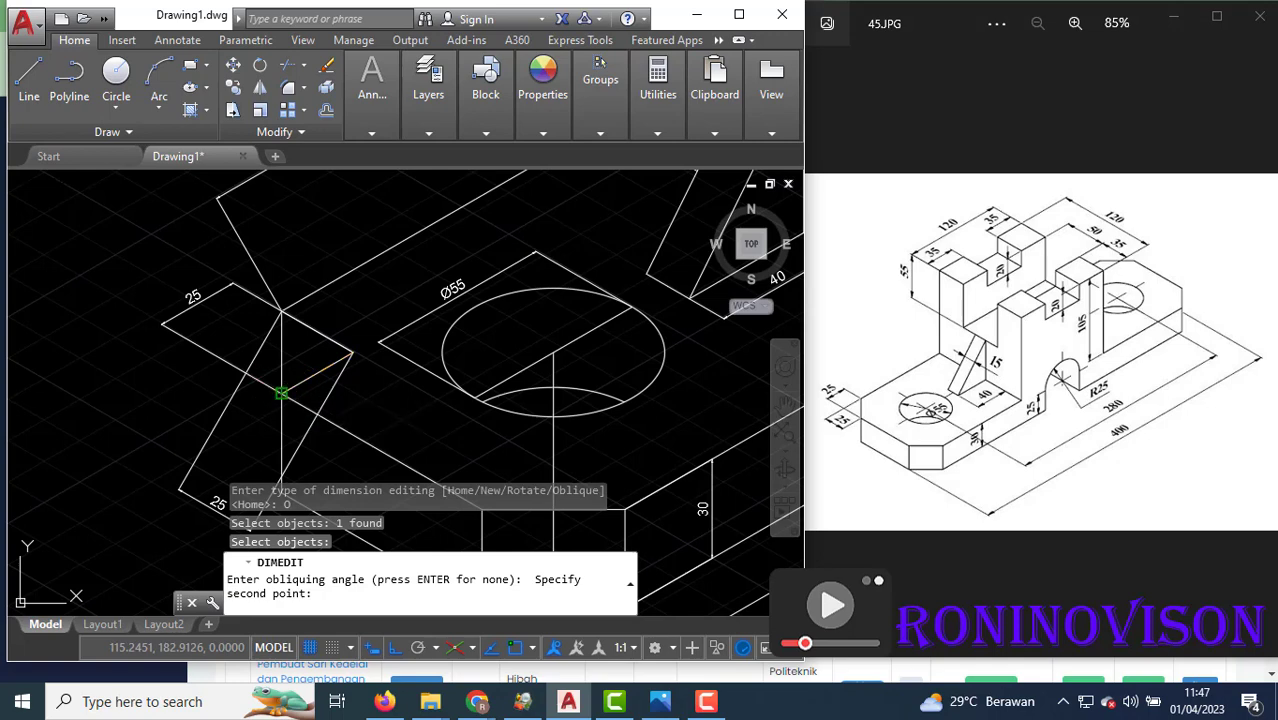
left_click(279, 364)
scroll(279, 364, "down", 3)
key("Escape")
Grab the upper 25 dimension's grip, cancel the stretch, then select all objects.
left_click(185, 386)
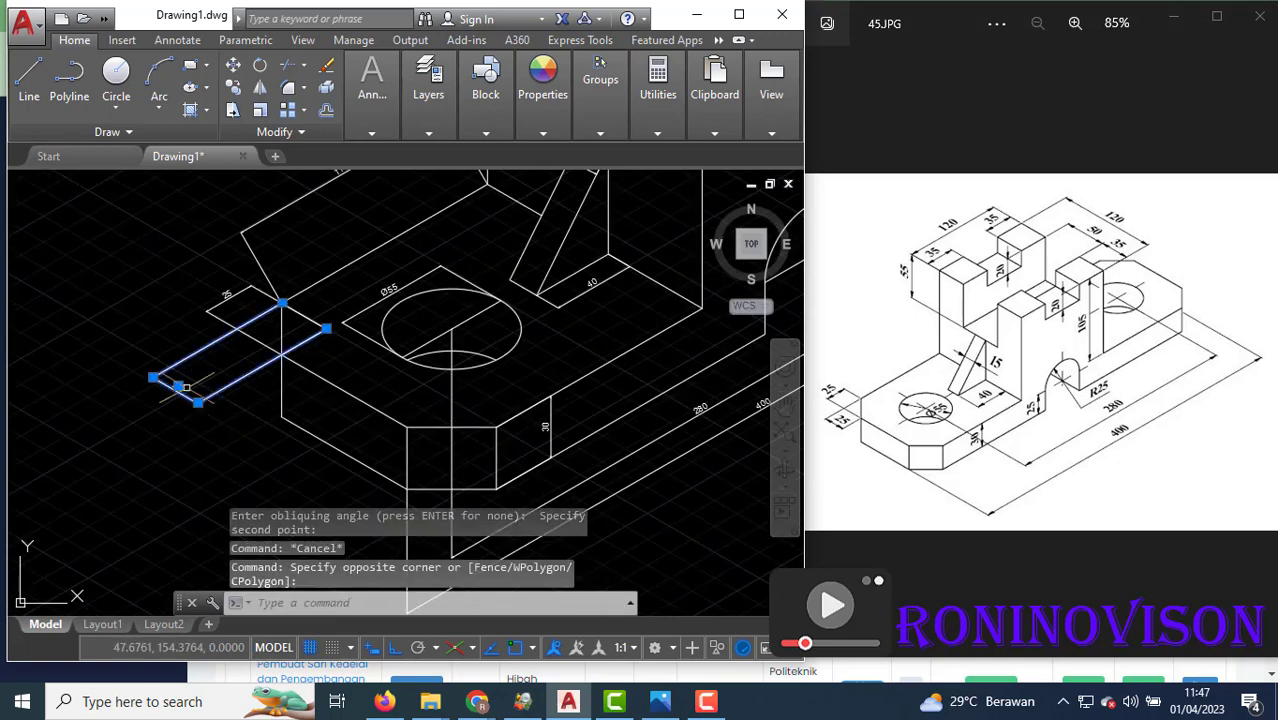
left_click(177, 385)
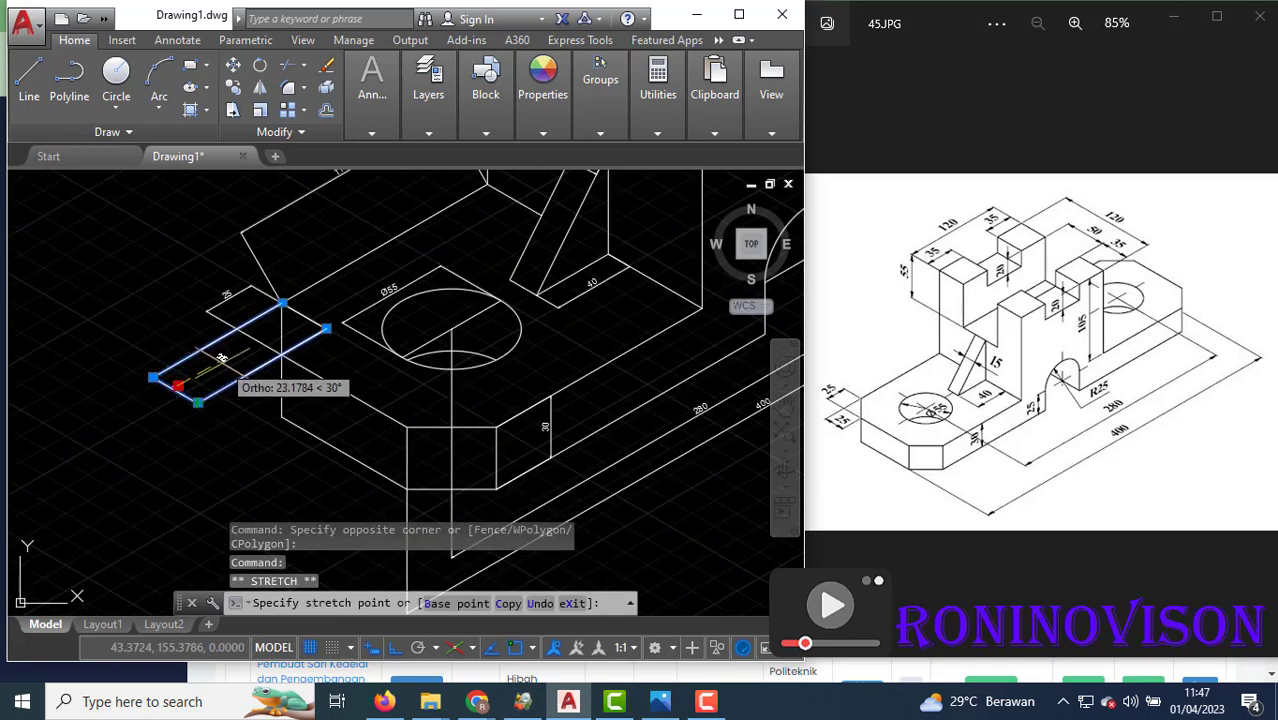
key("Escape")
scroll(165, 362, "down", 2)
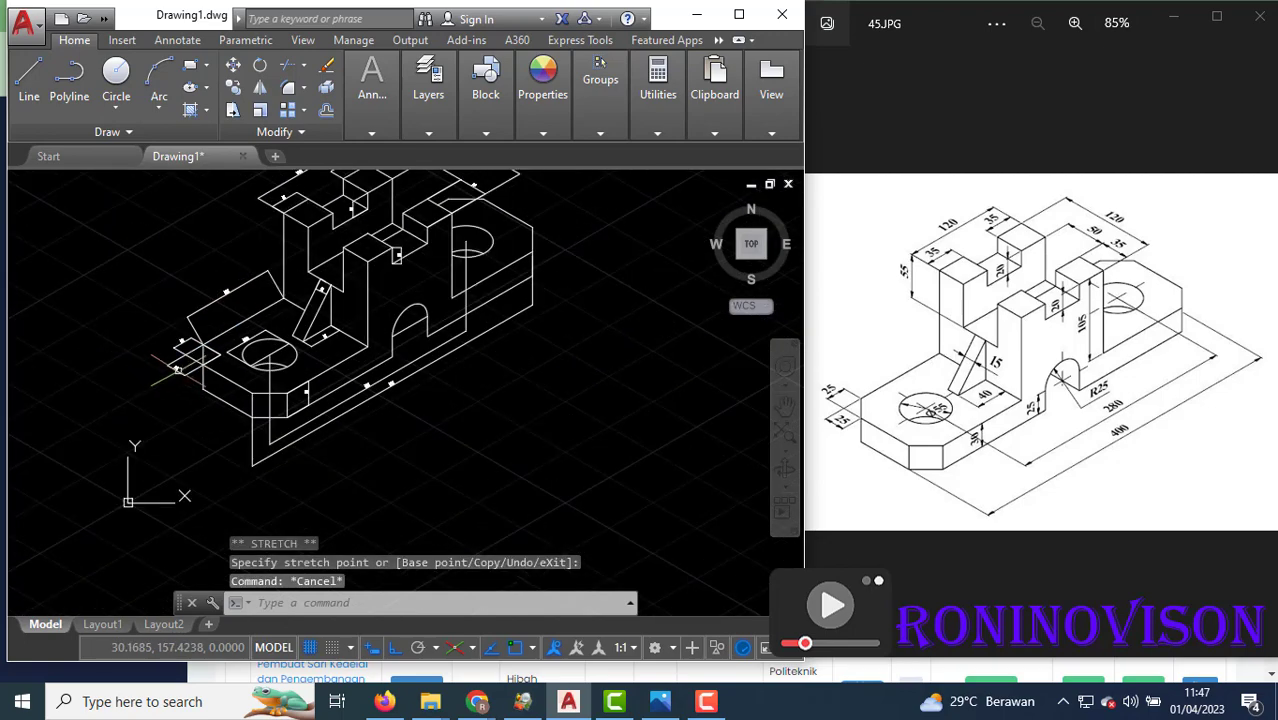
scroll(332, 282, "up", 2)
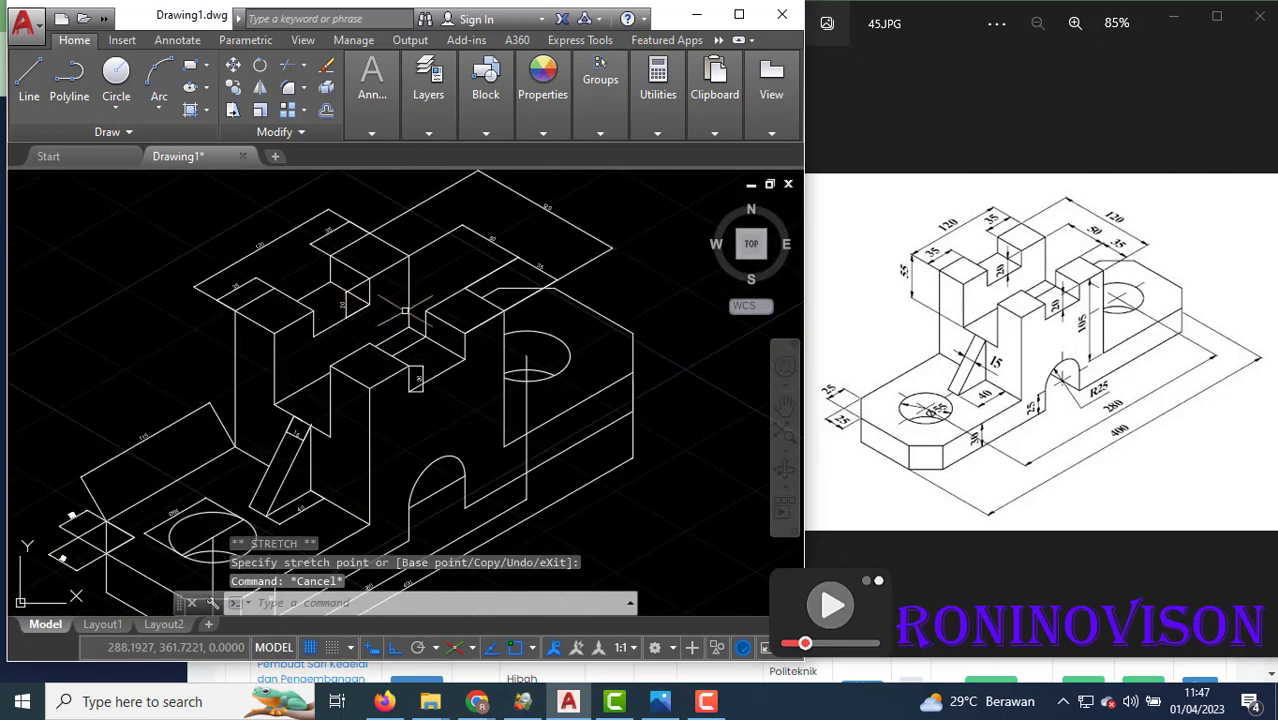
scroll(405, 312, "down", 1)
key("ctrl+a")
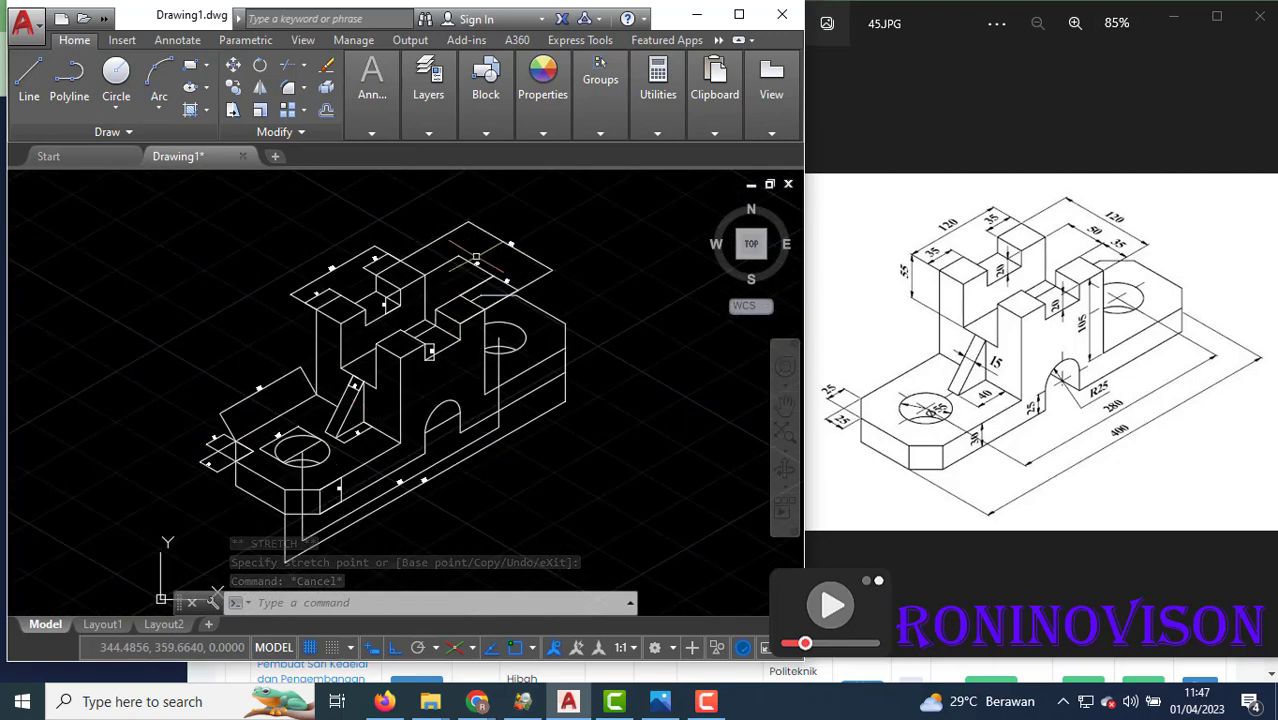
In the Dimension Style Manager, change the Standard style's text height to 5.
left_click(380, 130)
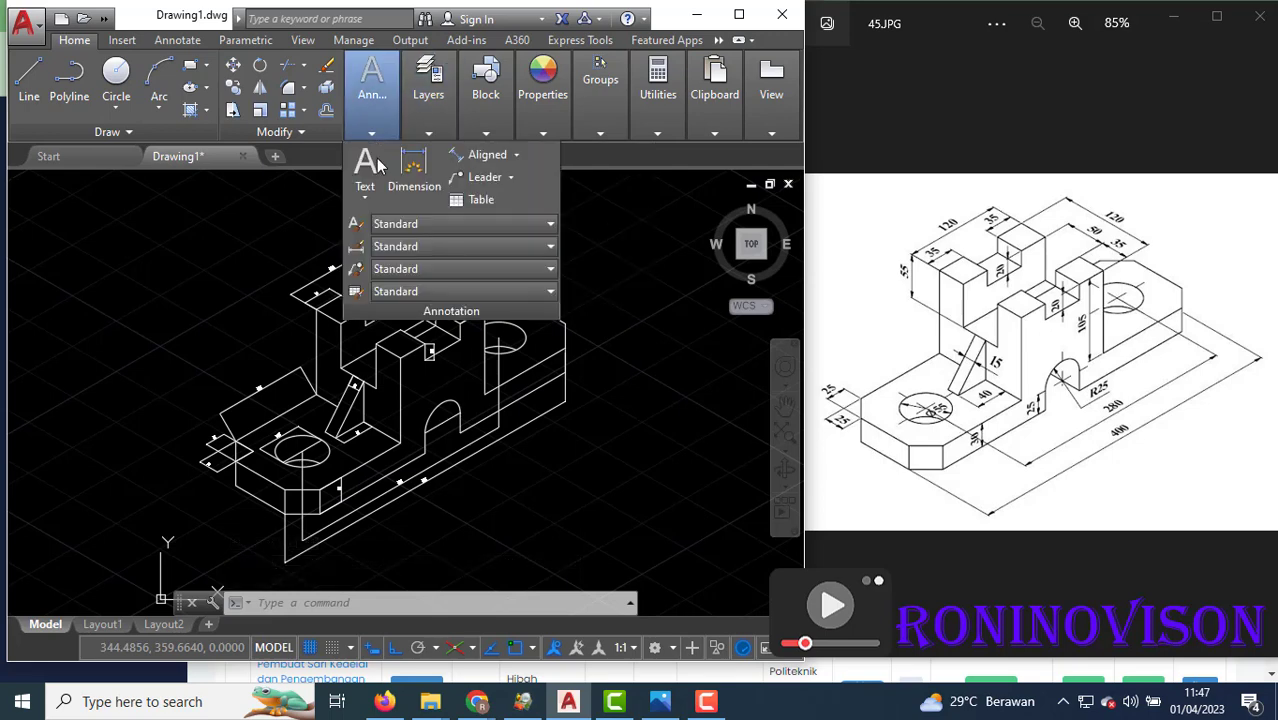
left_click(405, 250)
left_click(416, 360)
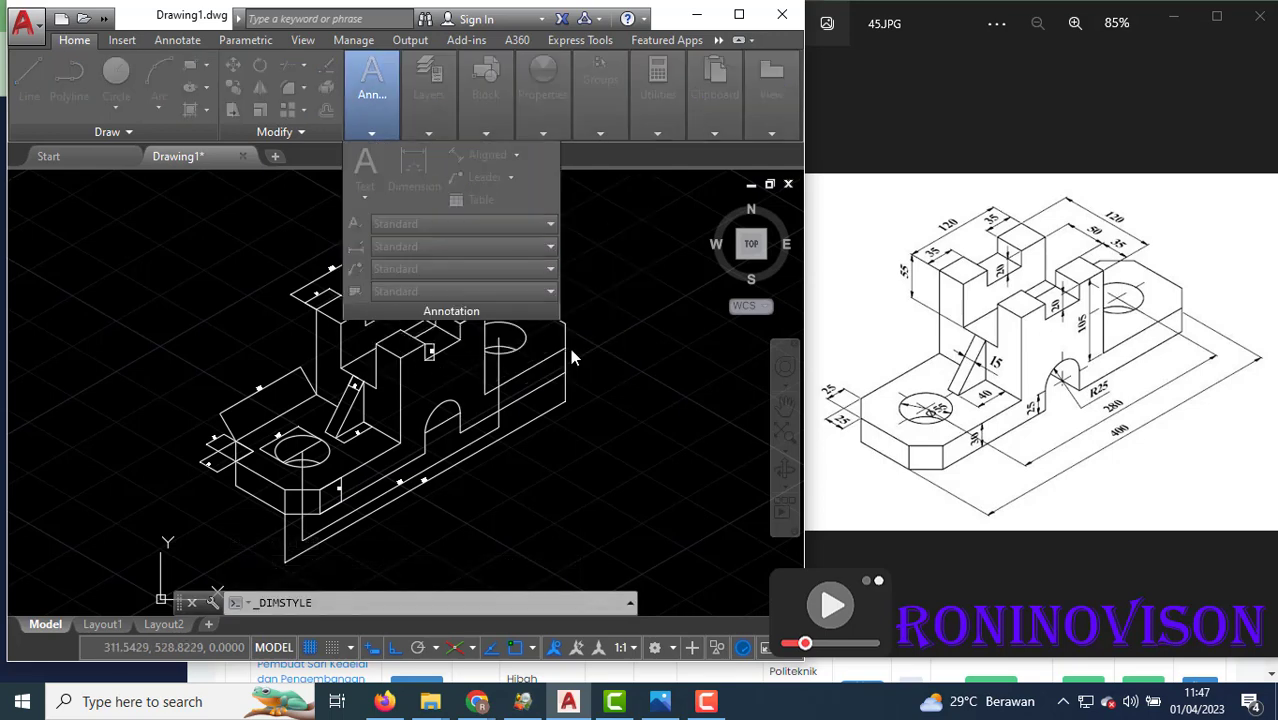
left_click(585, 308)
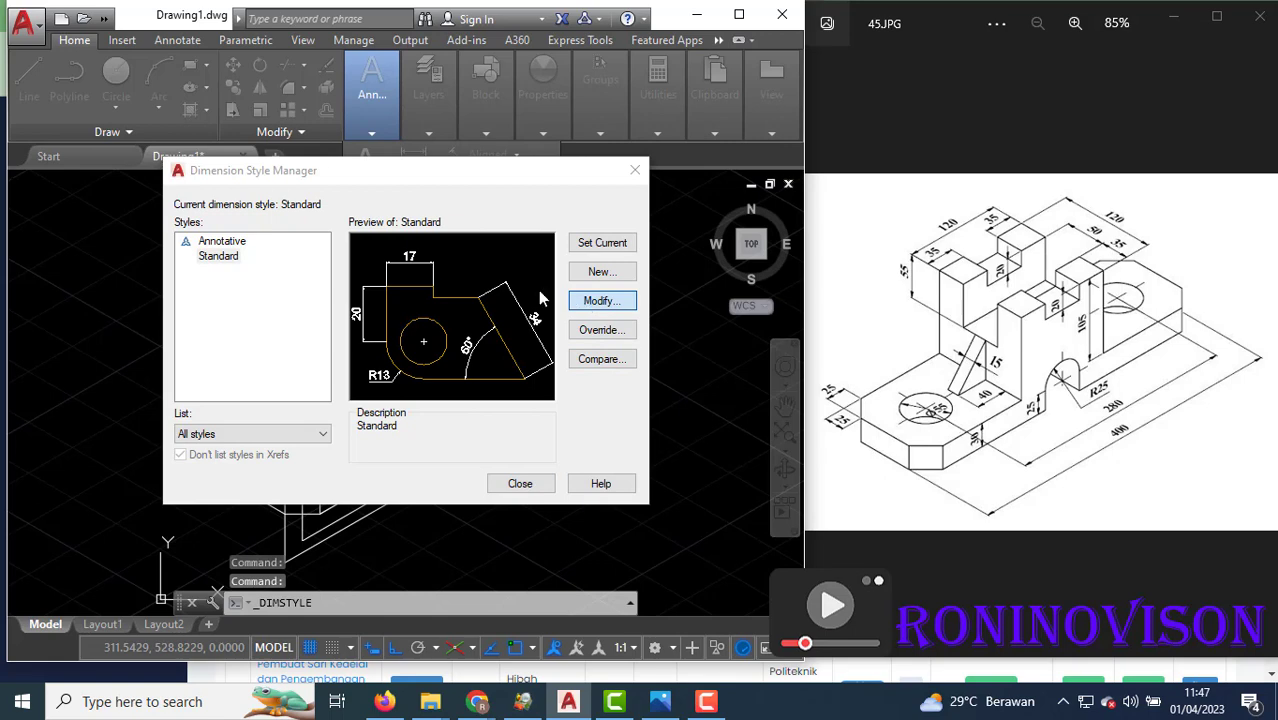
left_click(538, 147)
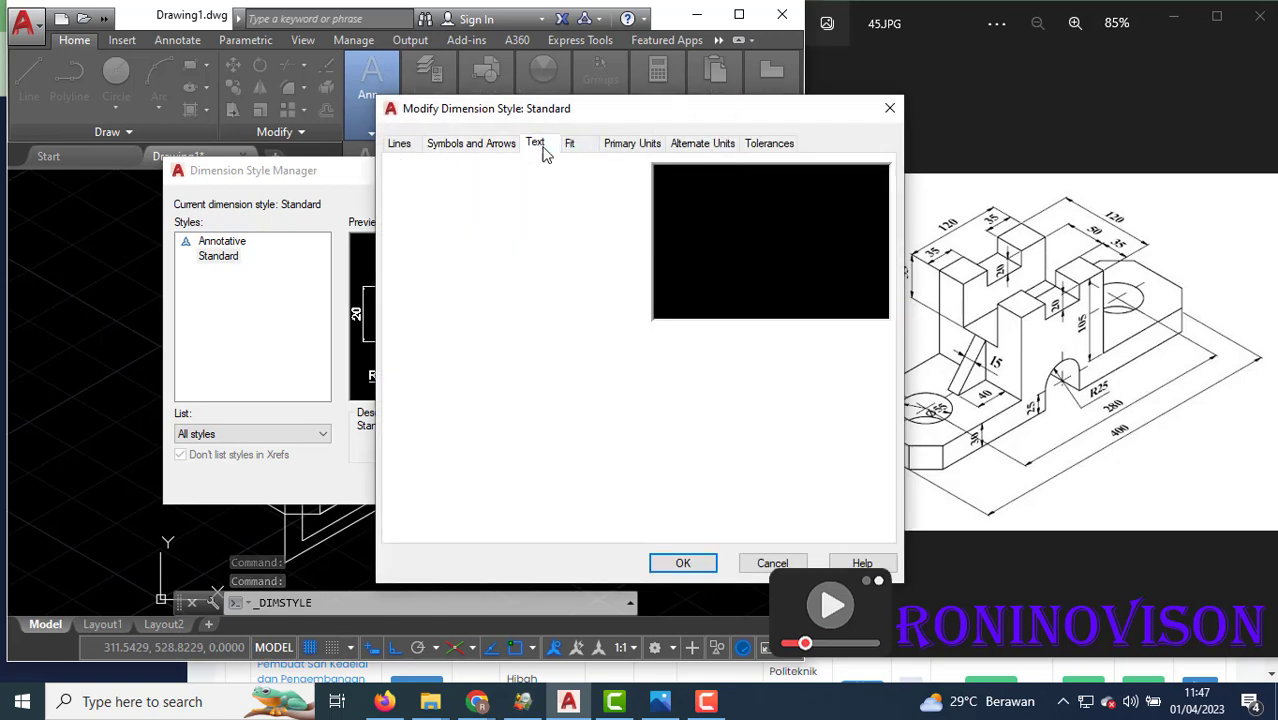
left_click(656, 566)
left_click(519, 484)
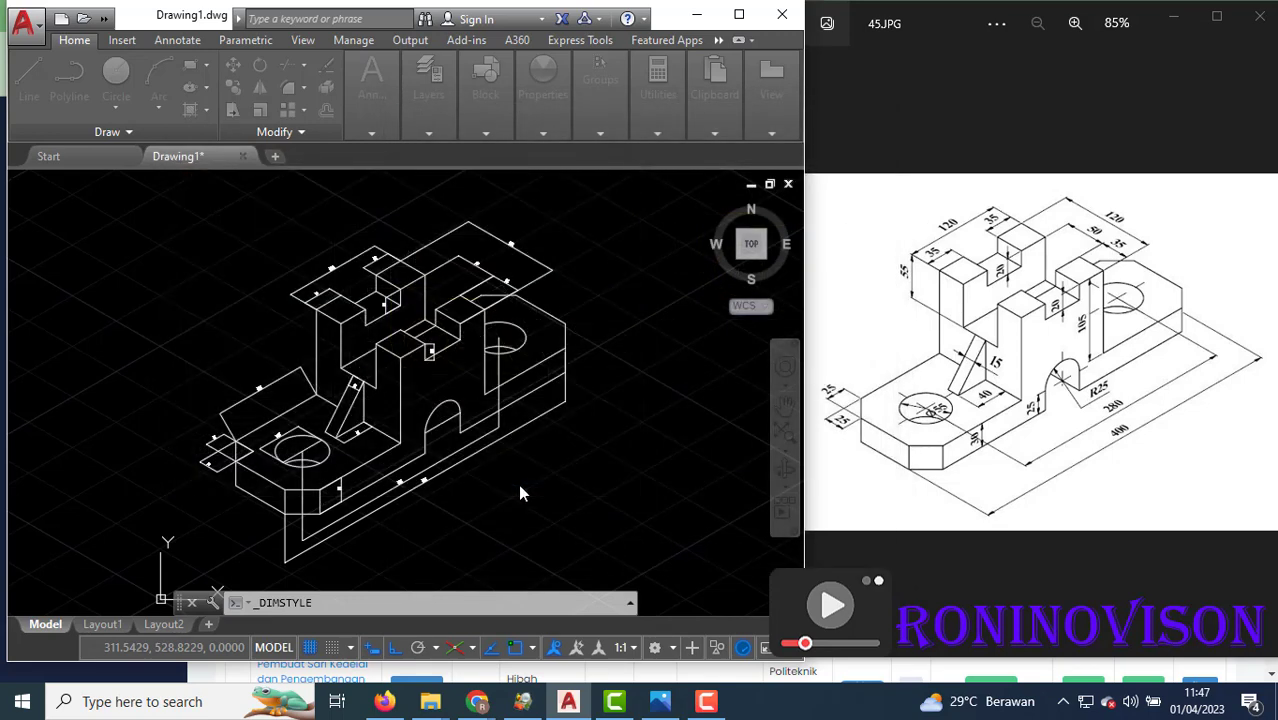
scroll(396, 357, "up", 2)
scroll(396, 357, "down", 2)
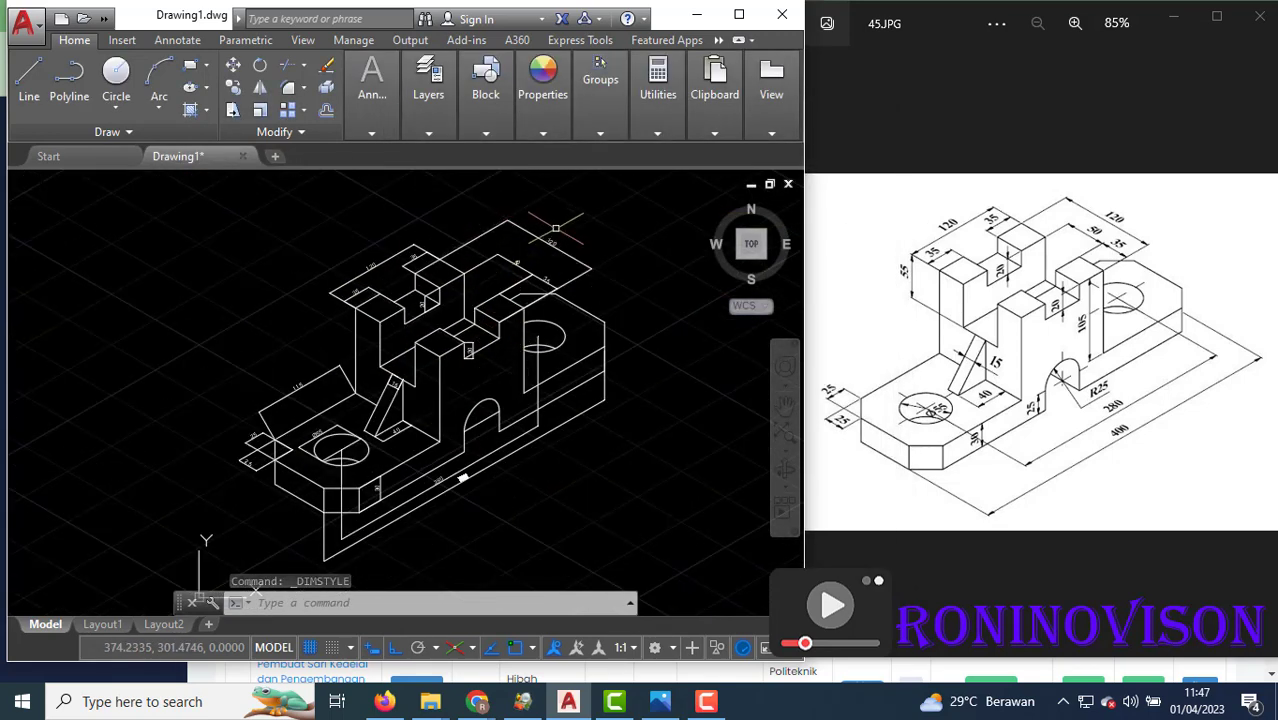
Make the dimension along the top back edge red.
left_click(525, 250)
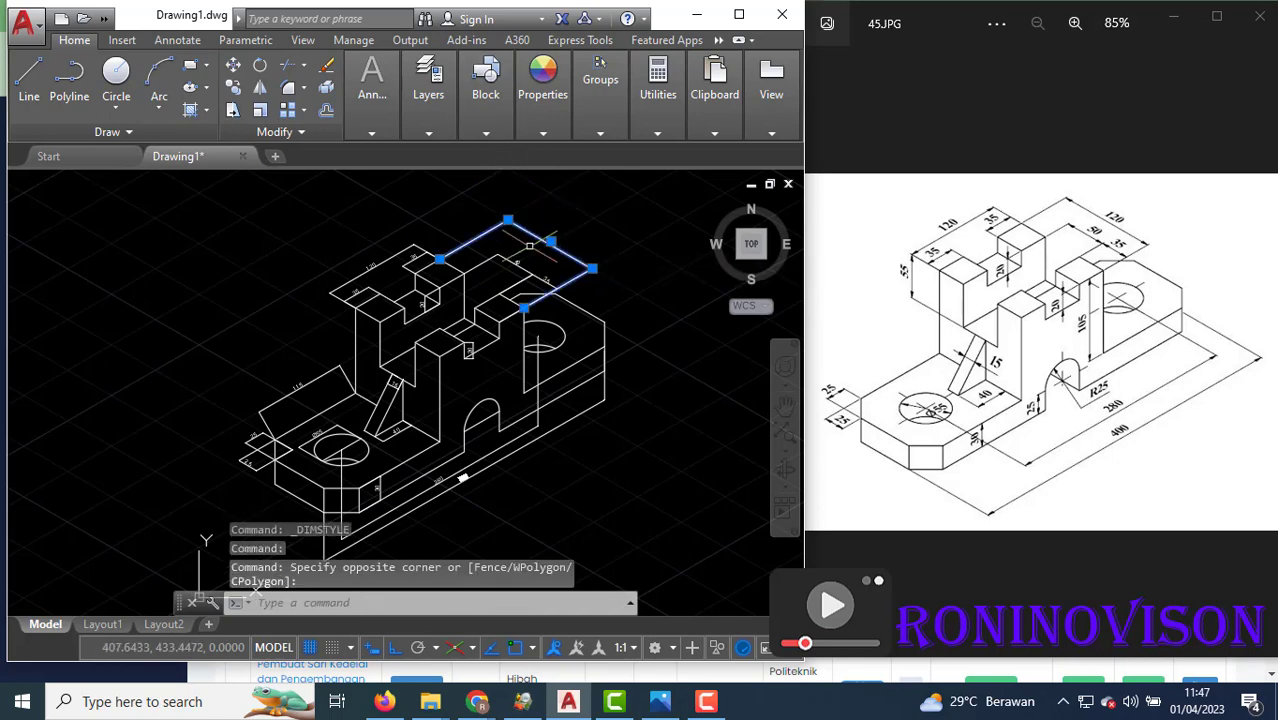
left_click(543, 95)
left_click(615, 160)
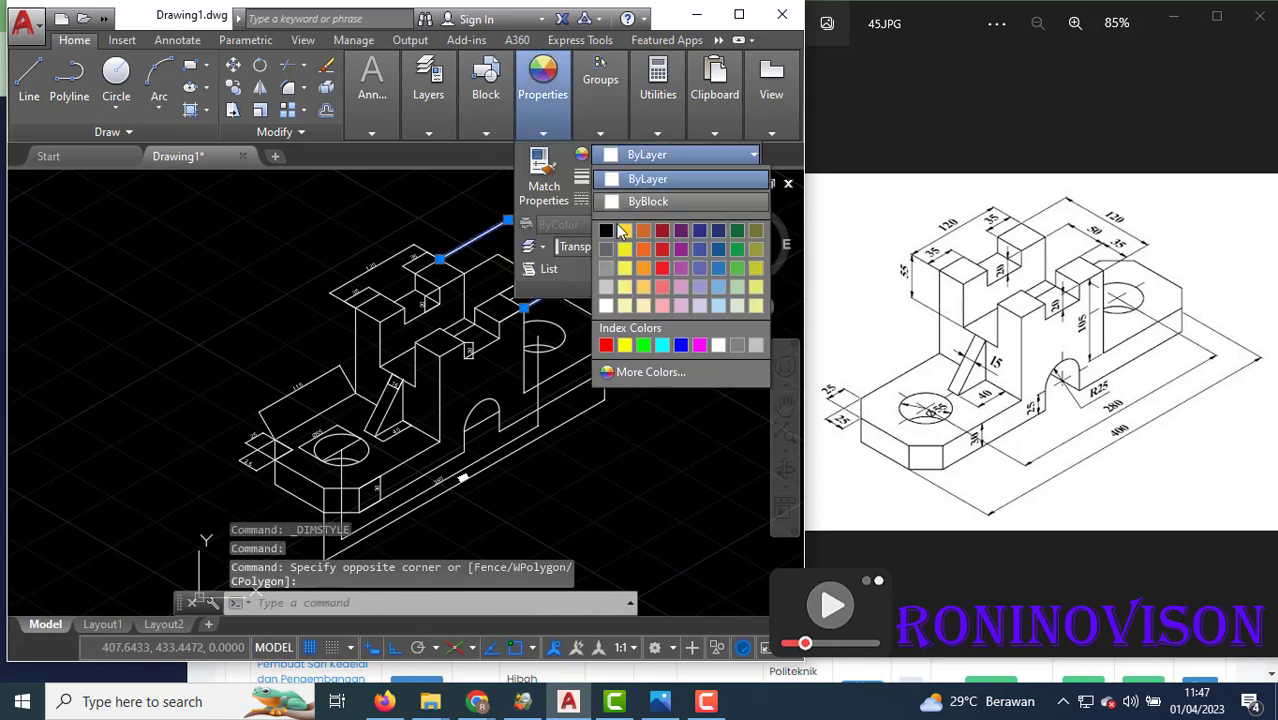
left_click(606, 345)
key("Escape")
key("Escape")
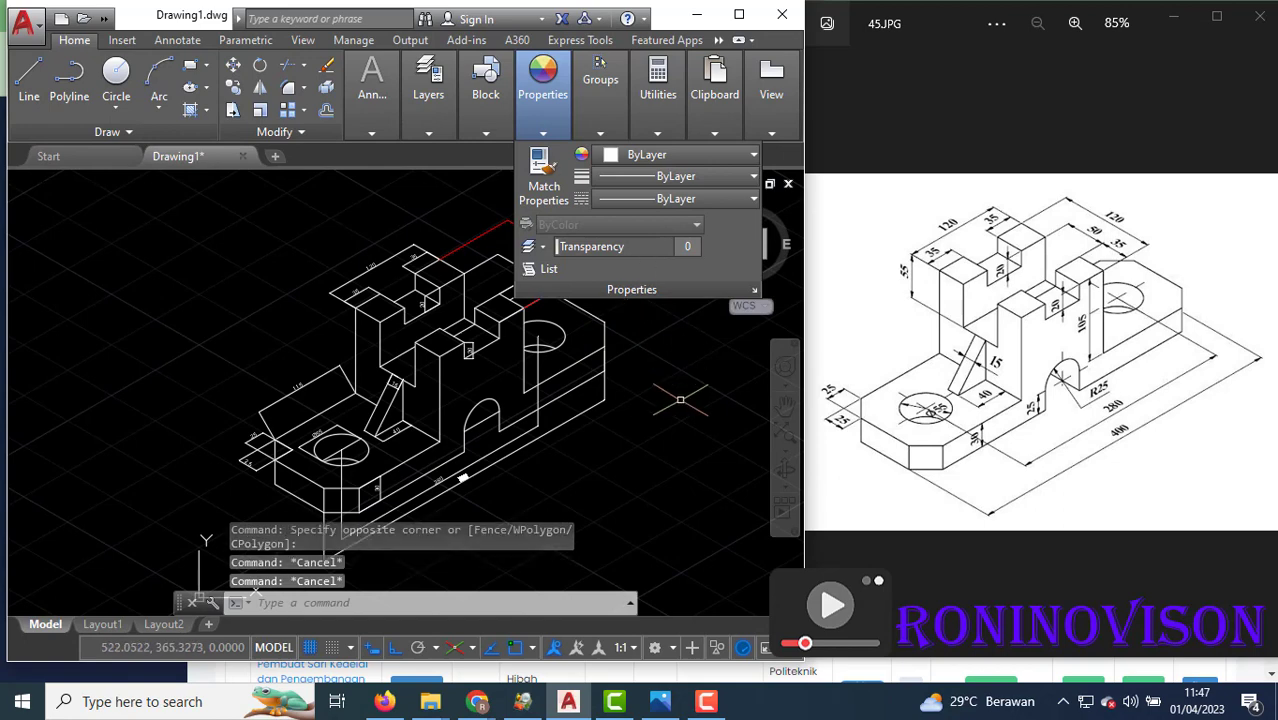
Start Match Properties from the red dimension, then finish and cancel without applying it.
left_click(700, 440)
left_click(670, 452)
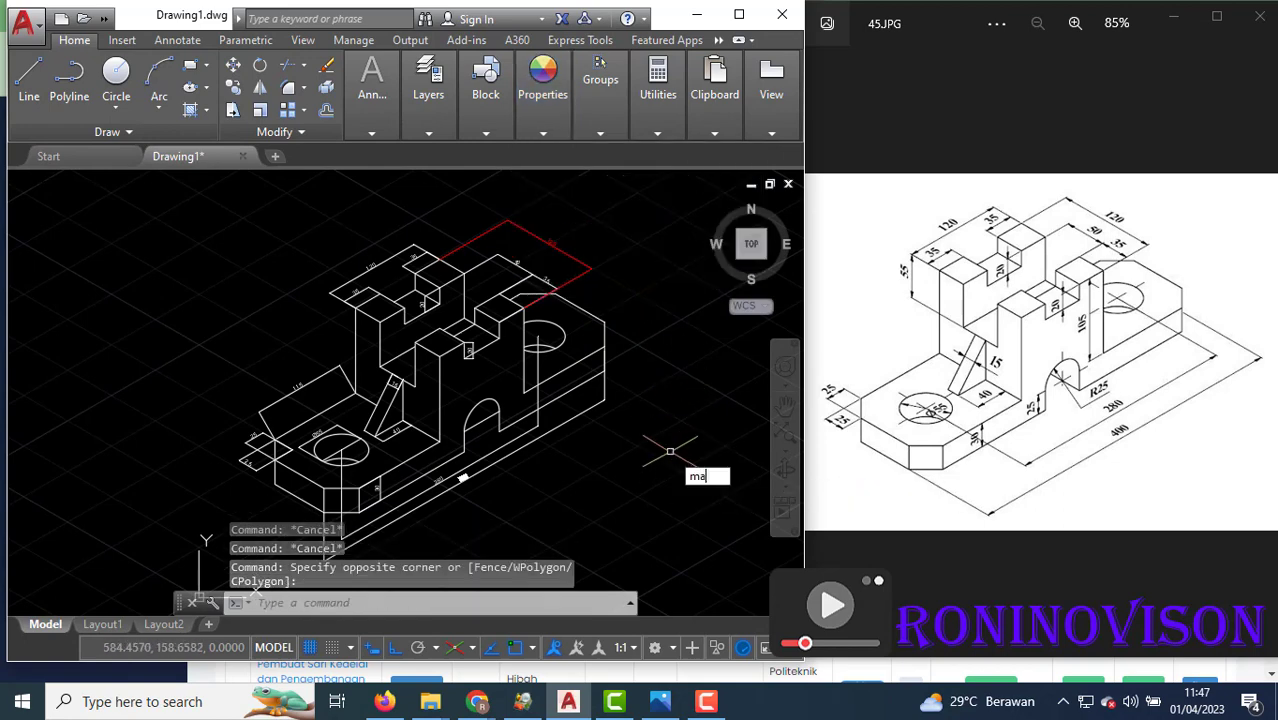
key("Return")
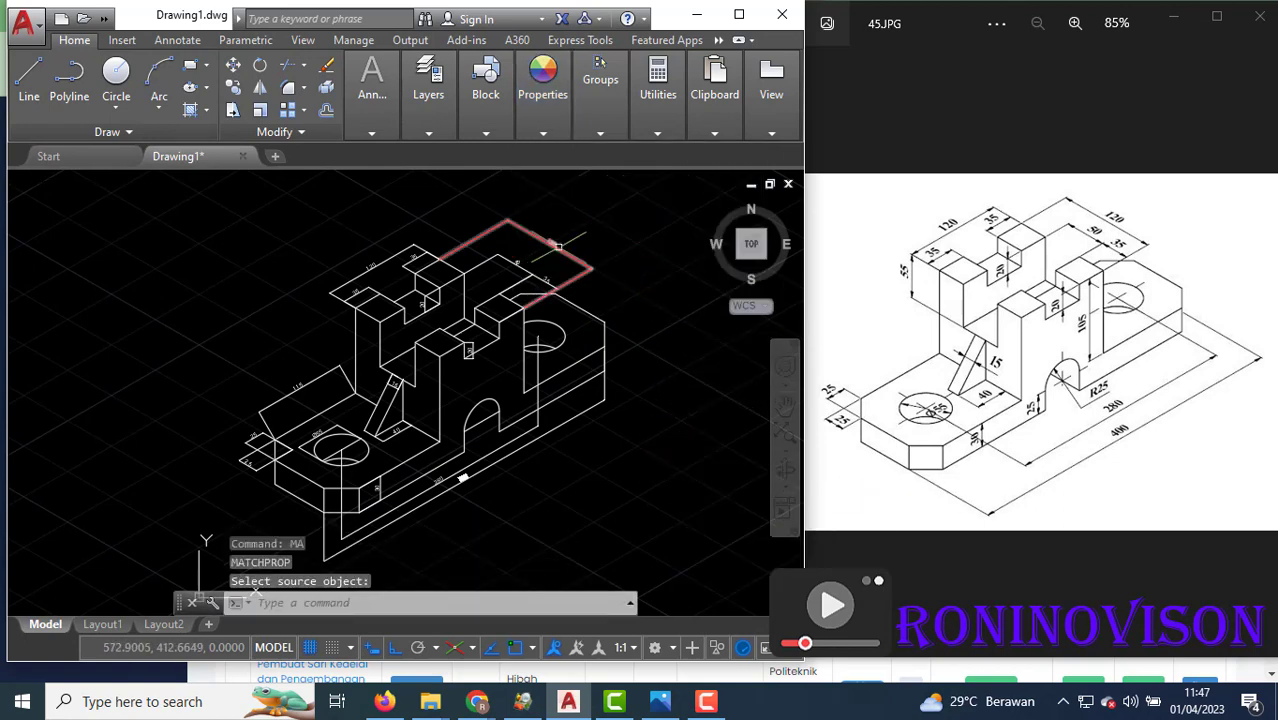
left_click(558, 245)
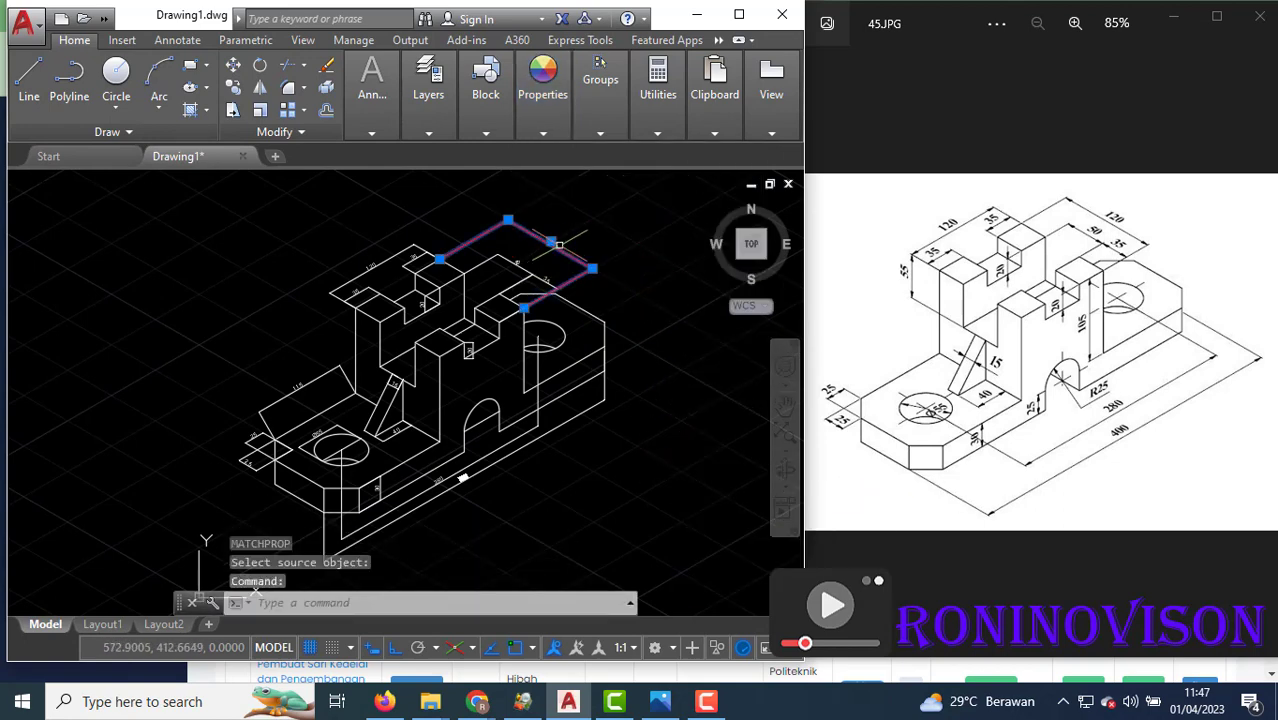
right_click(620, 270)
left_click(645, 284)
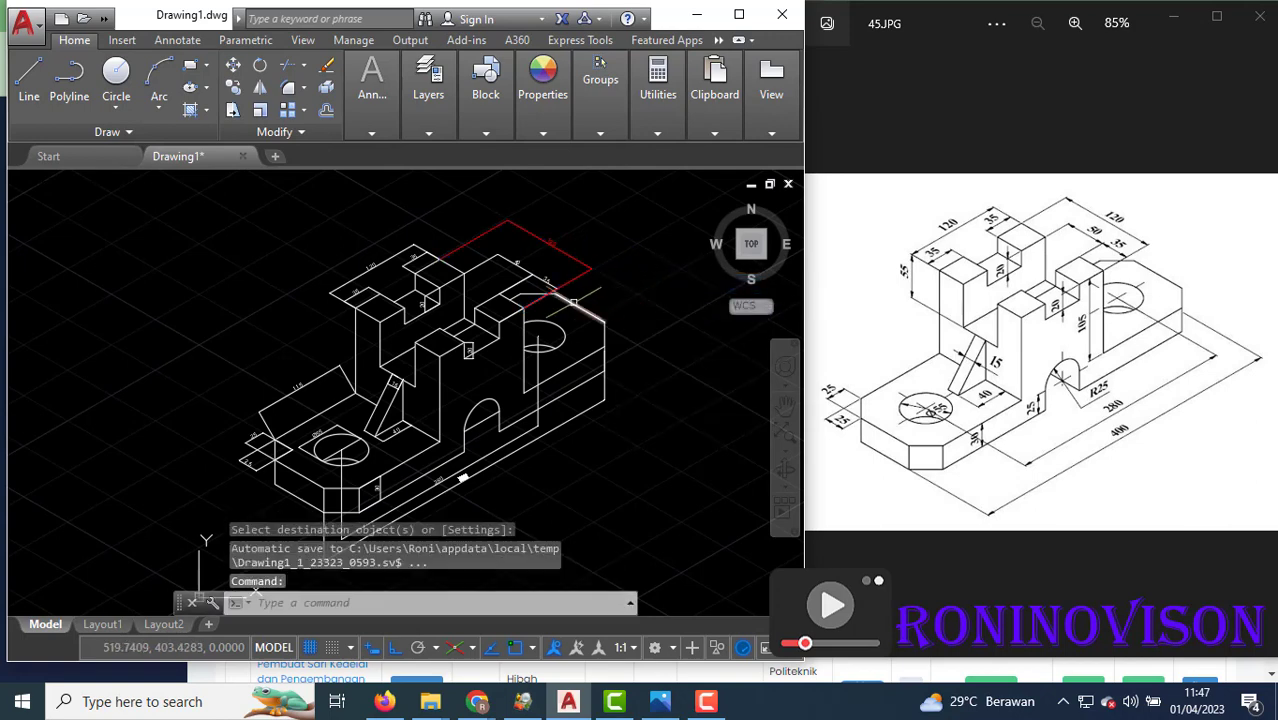
key("Escape")
Match the red dimension onto the top, left, front and right dimensions.
key("Return")
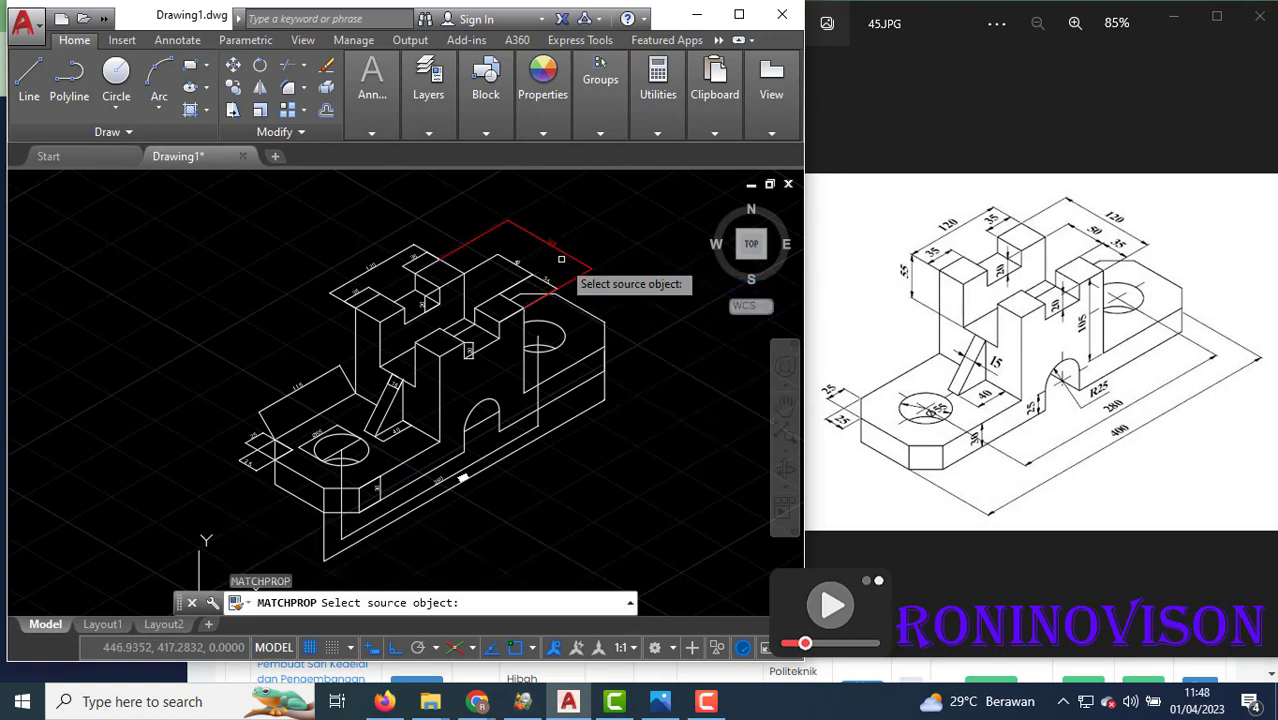
left_click(561, 255)
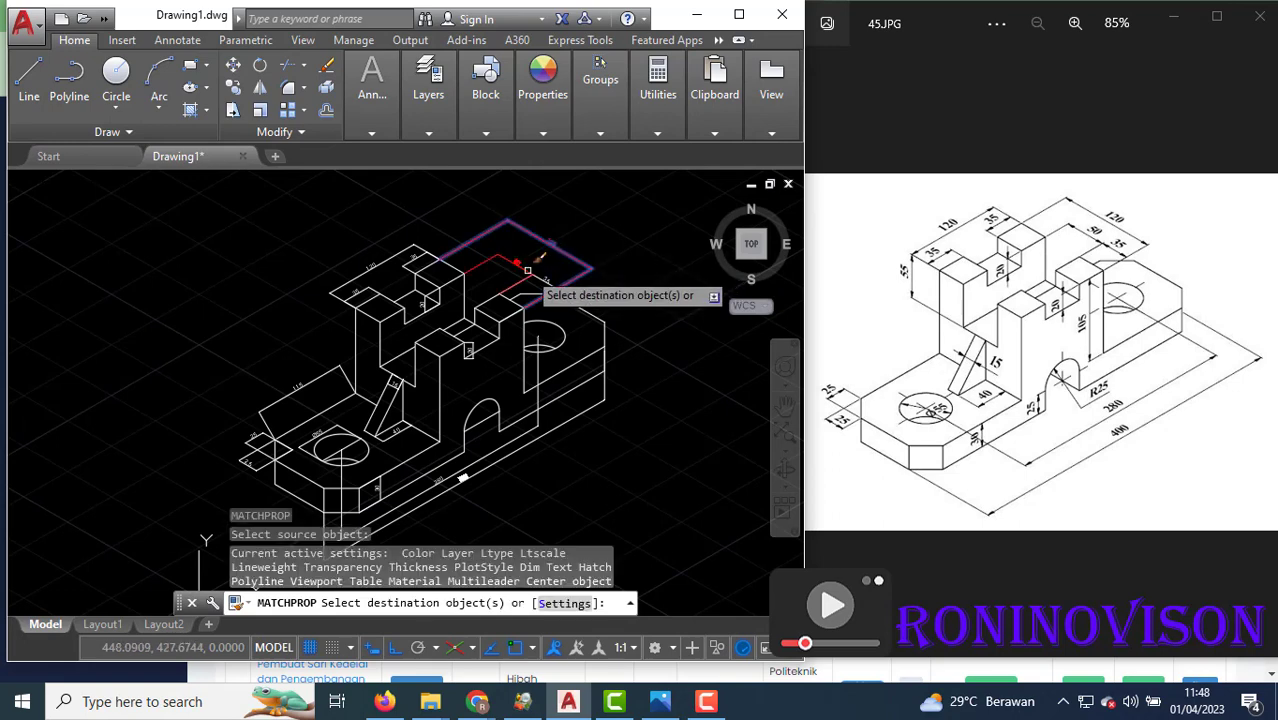
left_click(523, 270)
left_click(538, 275)
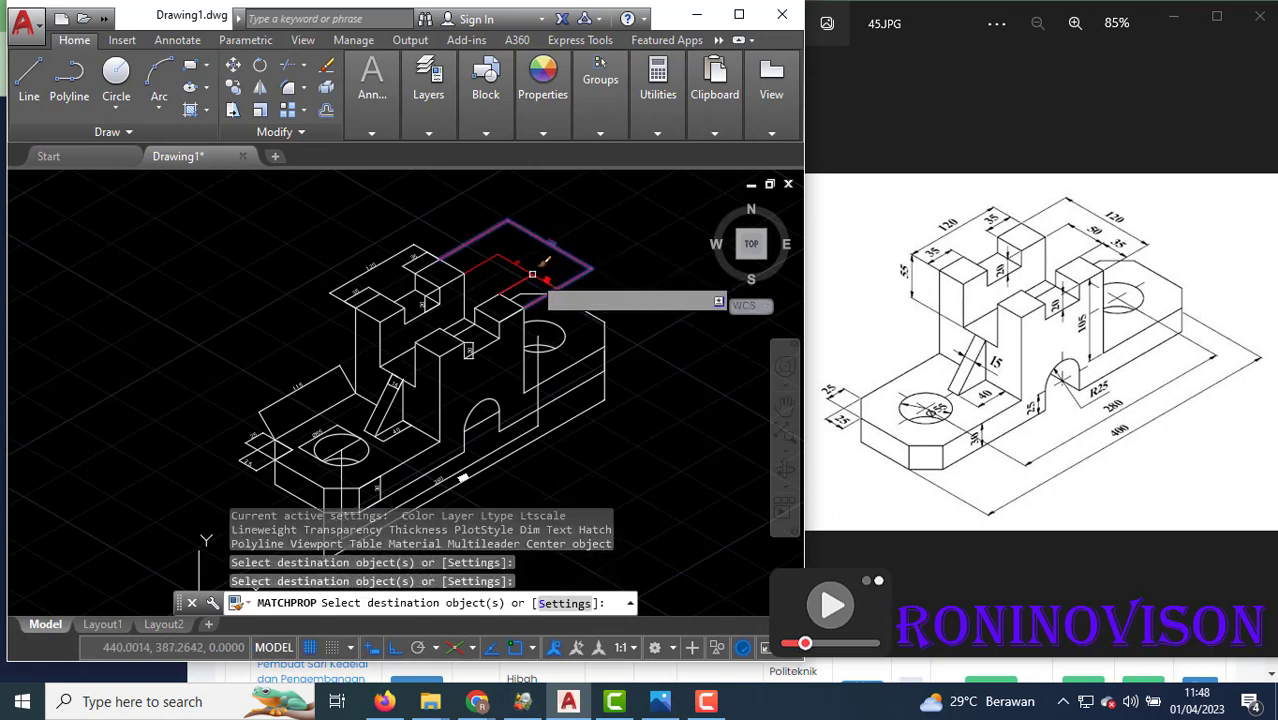
left_click(409, 257)
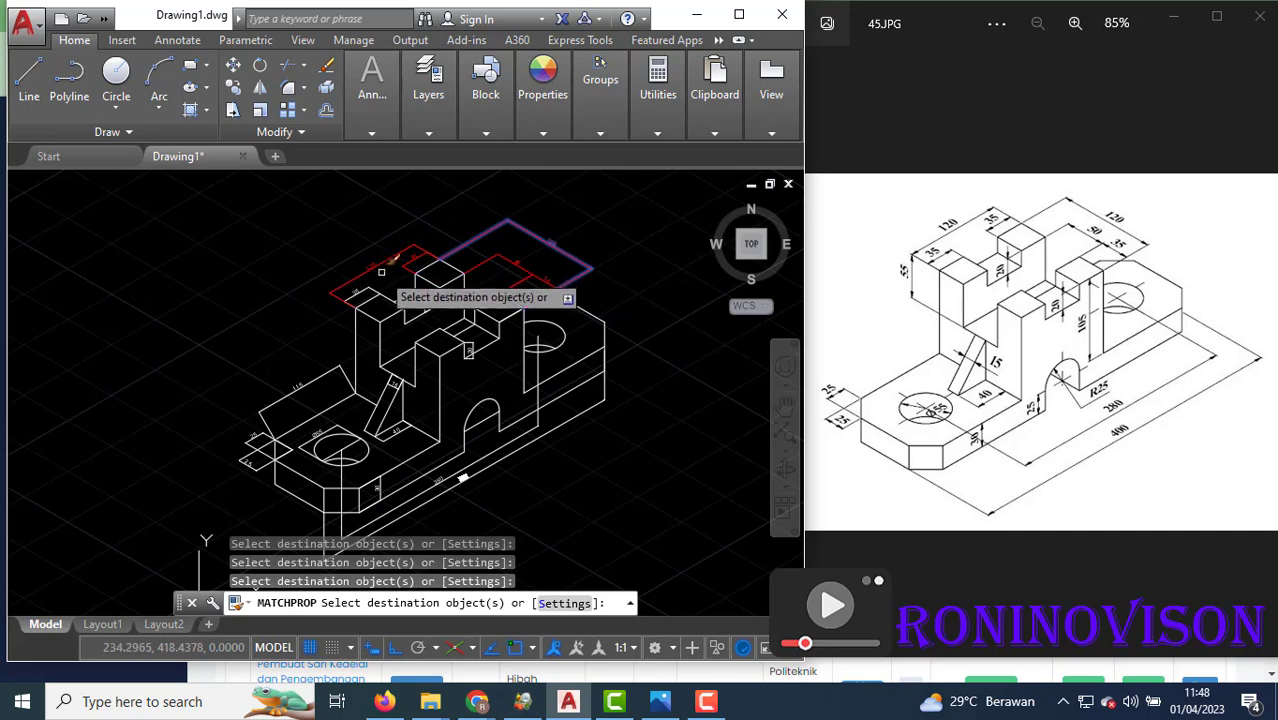
left_click(303, 382)
left_click(297, 390)
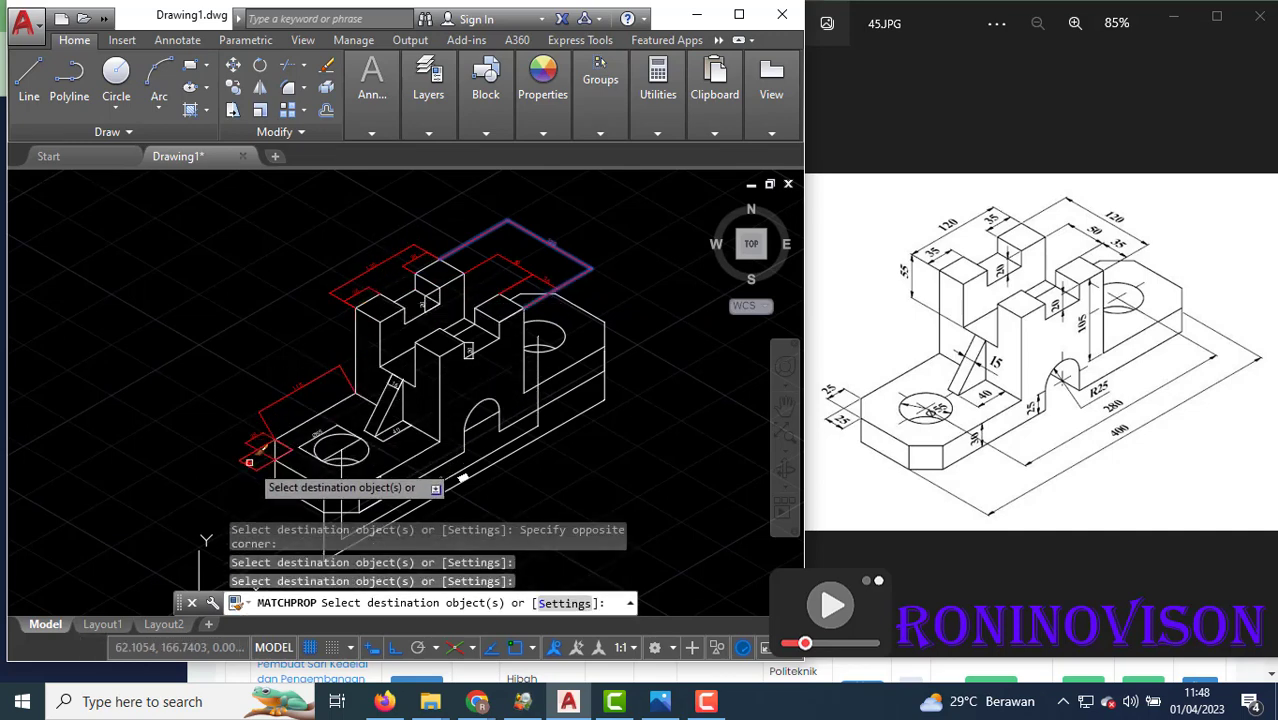
left_click(526, 455)
left_click(502, 380)
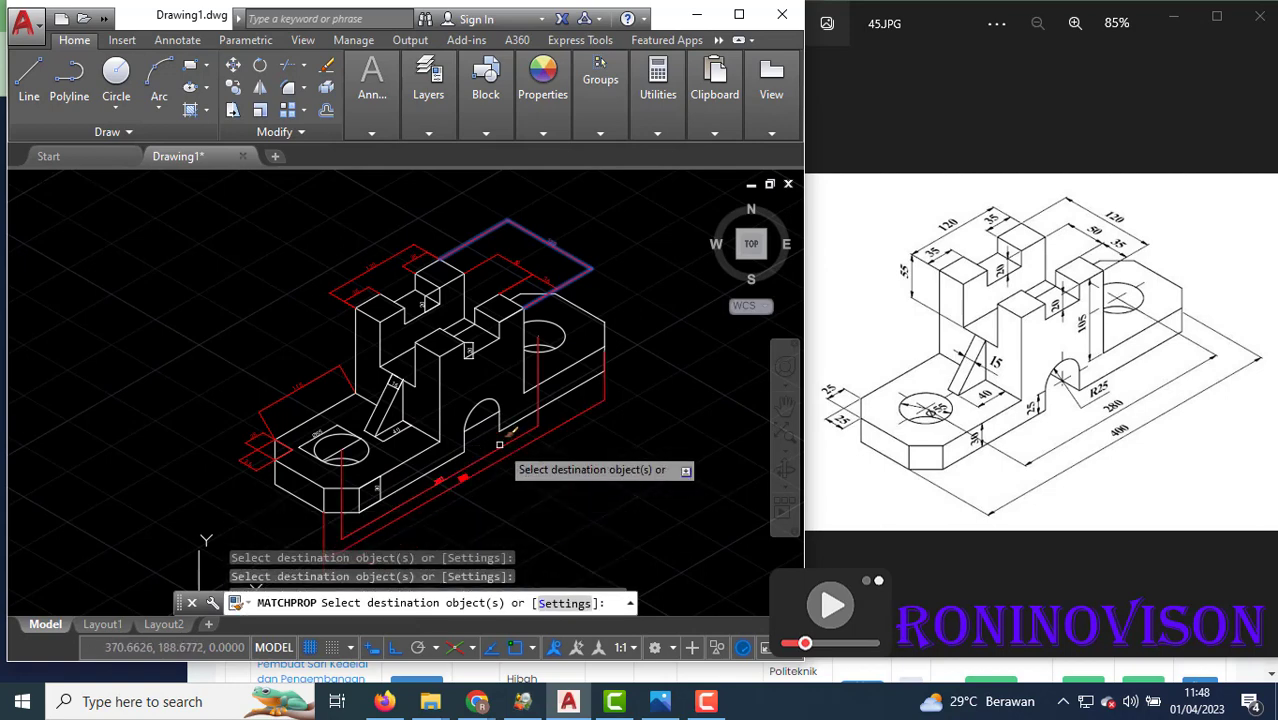
scroll(460, 345, "up", 3)
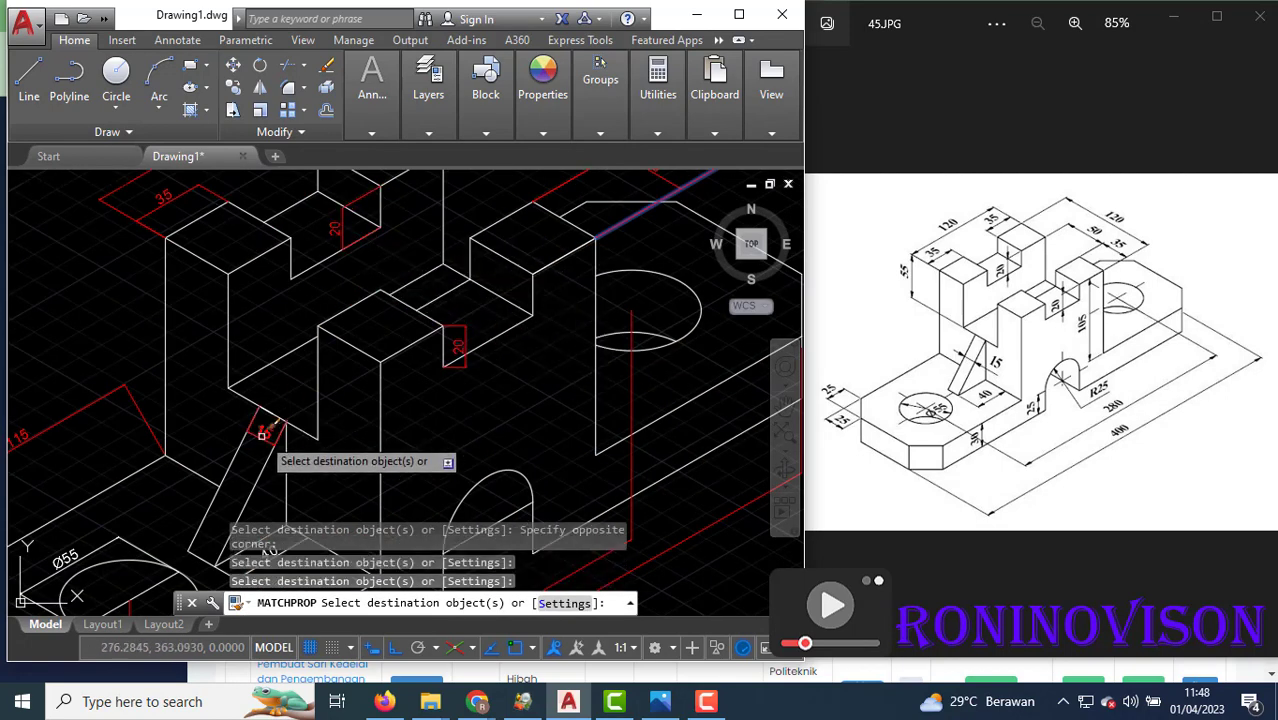
scroll(289, 520, "down", 2)
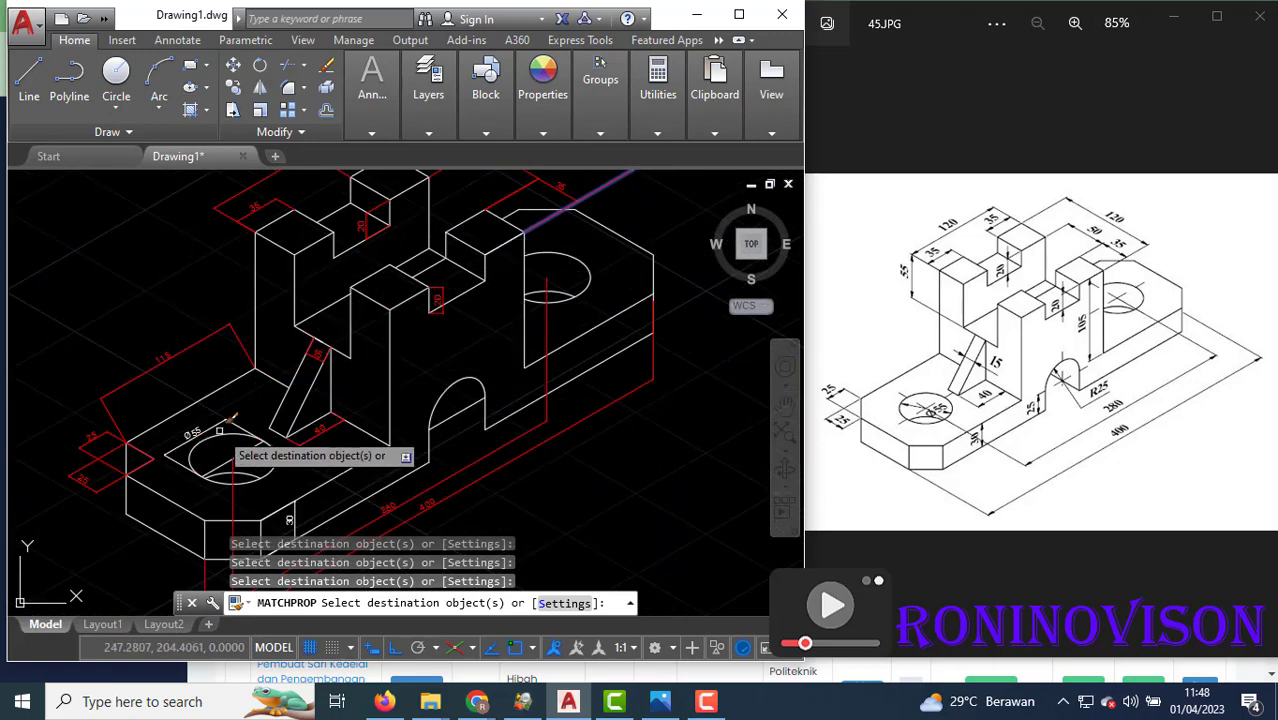
key("Escape")
Restart Match Properties, pick a red dimension as source, then cancel it.
scroll(387, 392, "down", 2)
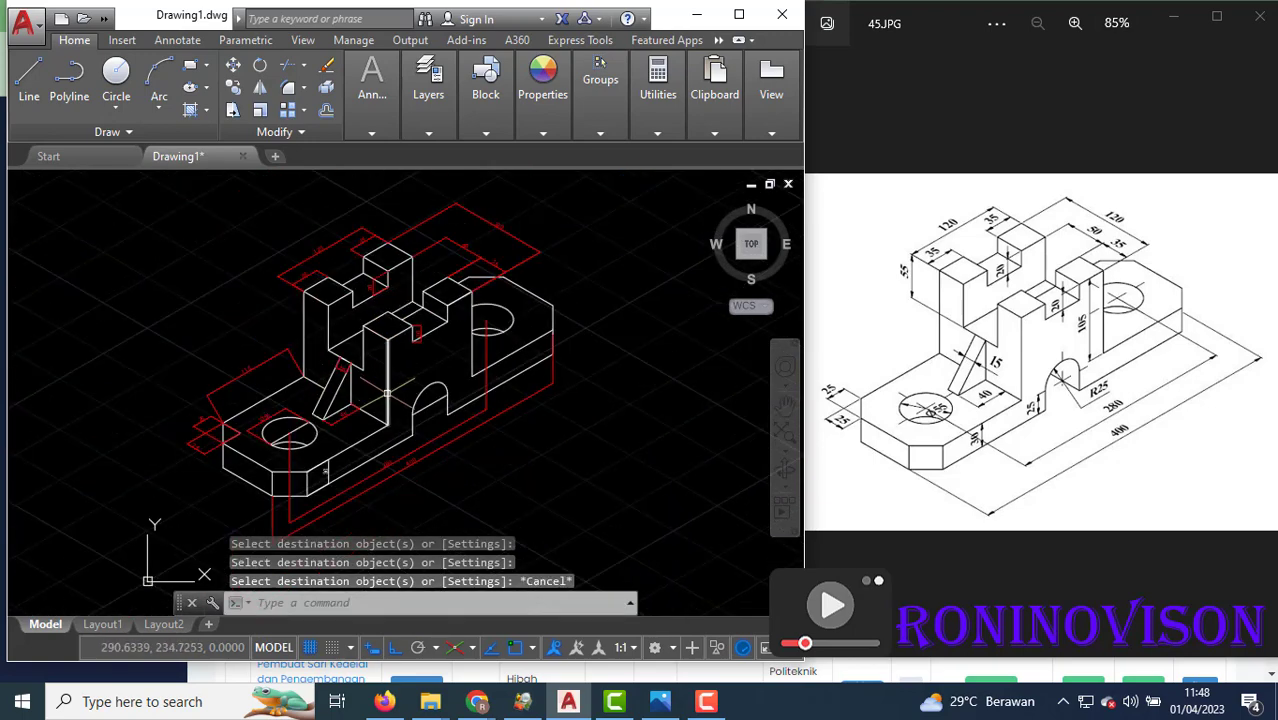
scroll(378, 505, "up", 2)
type("ma")
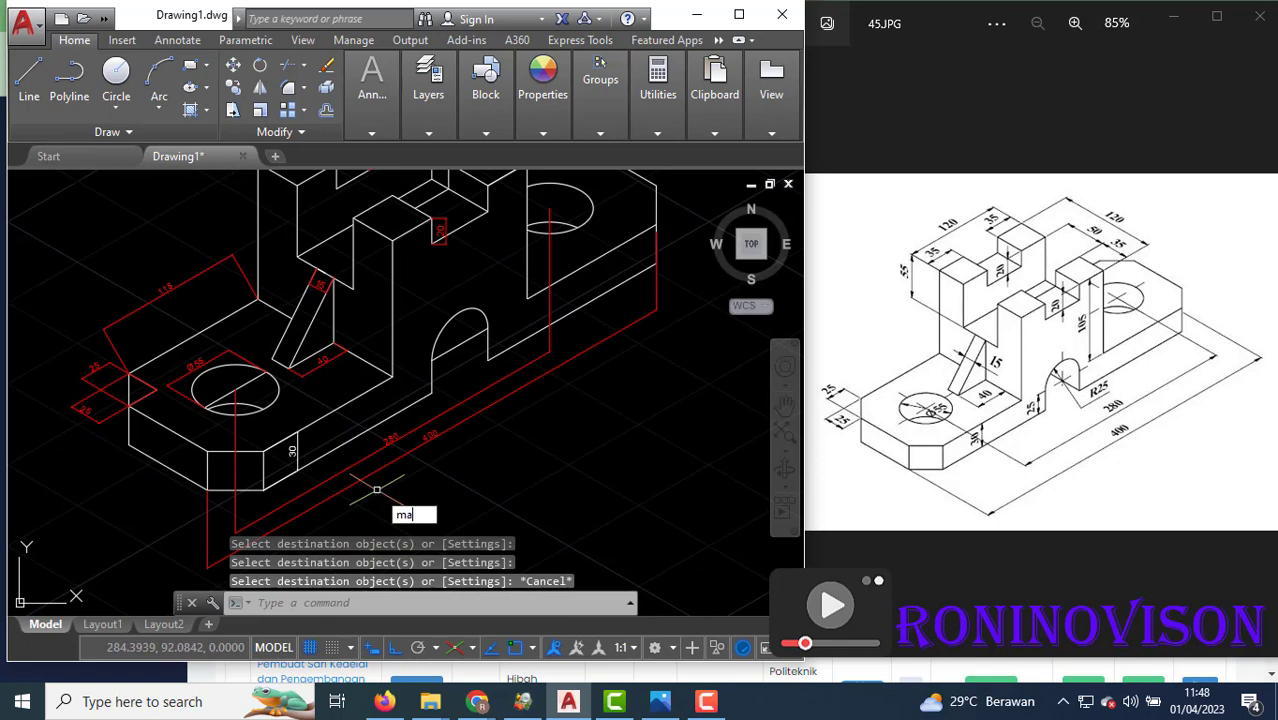
key("Return")
left_click(372, 462)
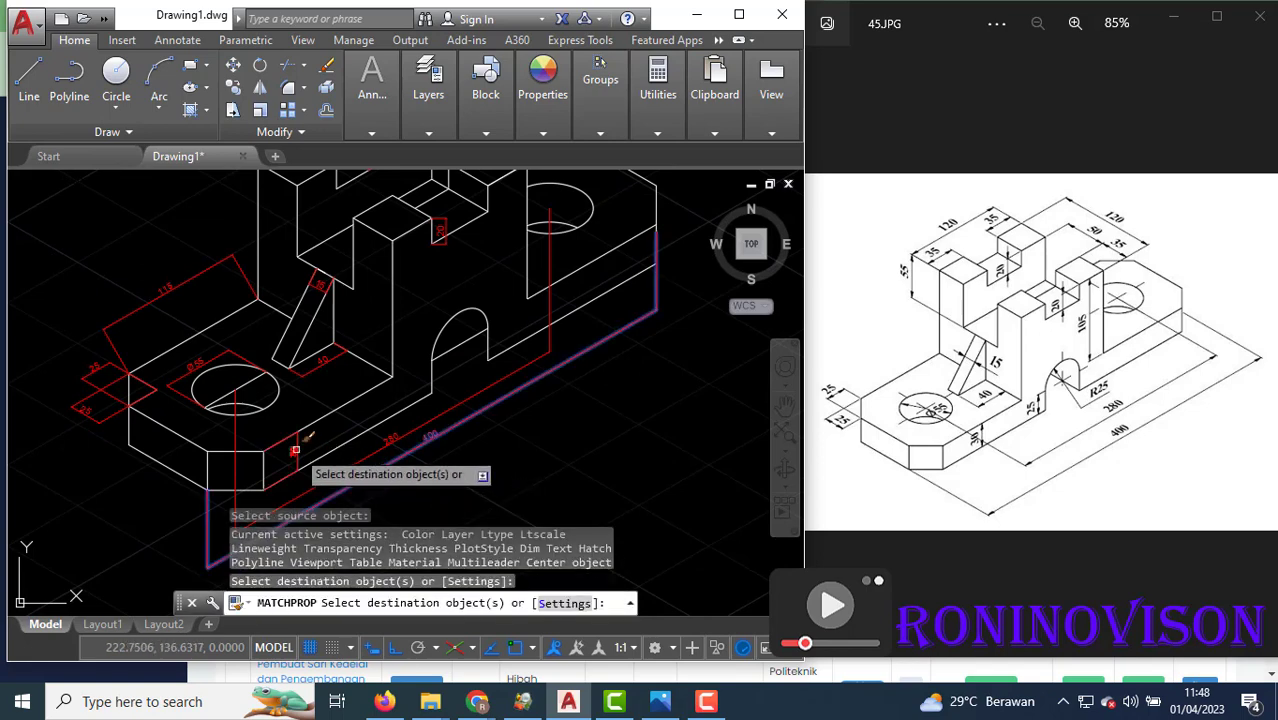
key("Escape")
scroll(330, 400, "down", 2)
scroll(340, 357, "up", 2)
type("DIM")
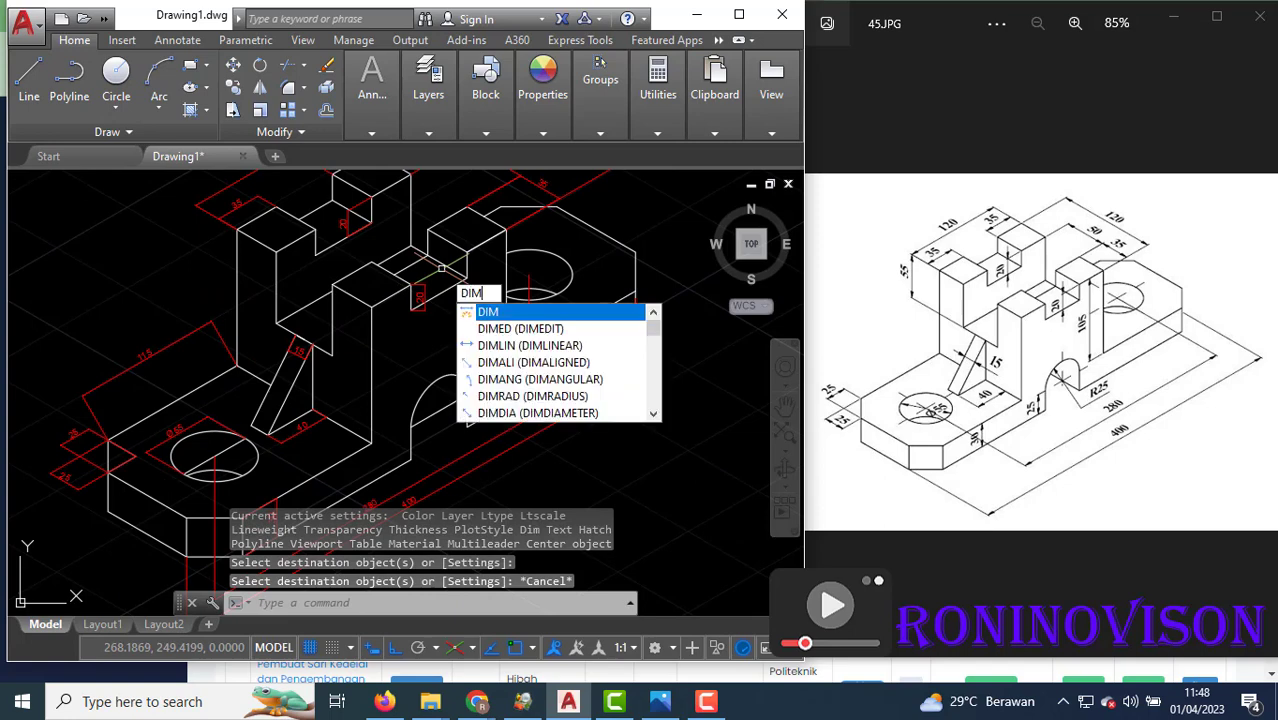
Oblique the small slot dimension so it follows the isometric edge.
type("e")
left_click(492, 312)
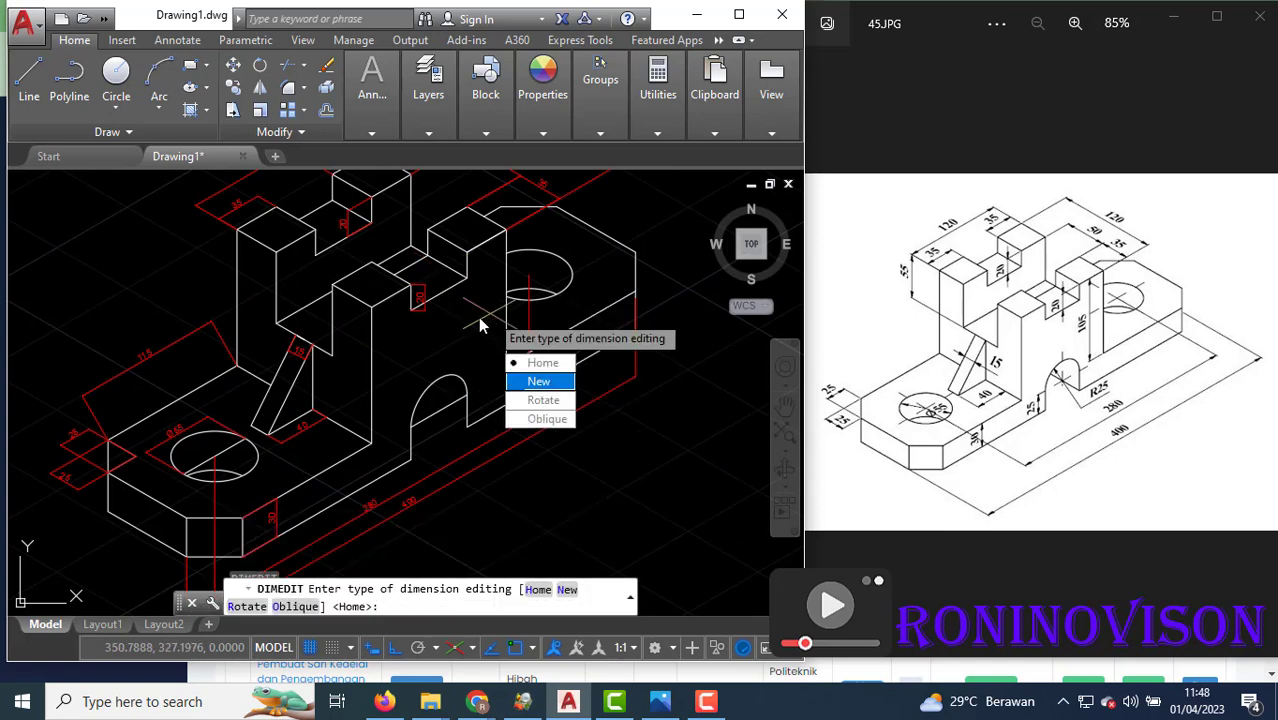
left_click(544, 418)
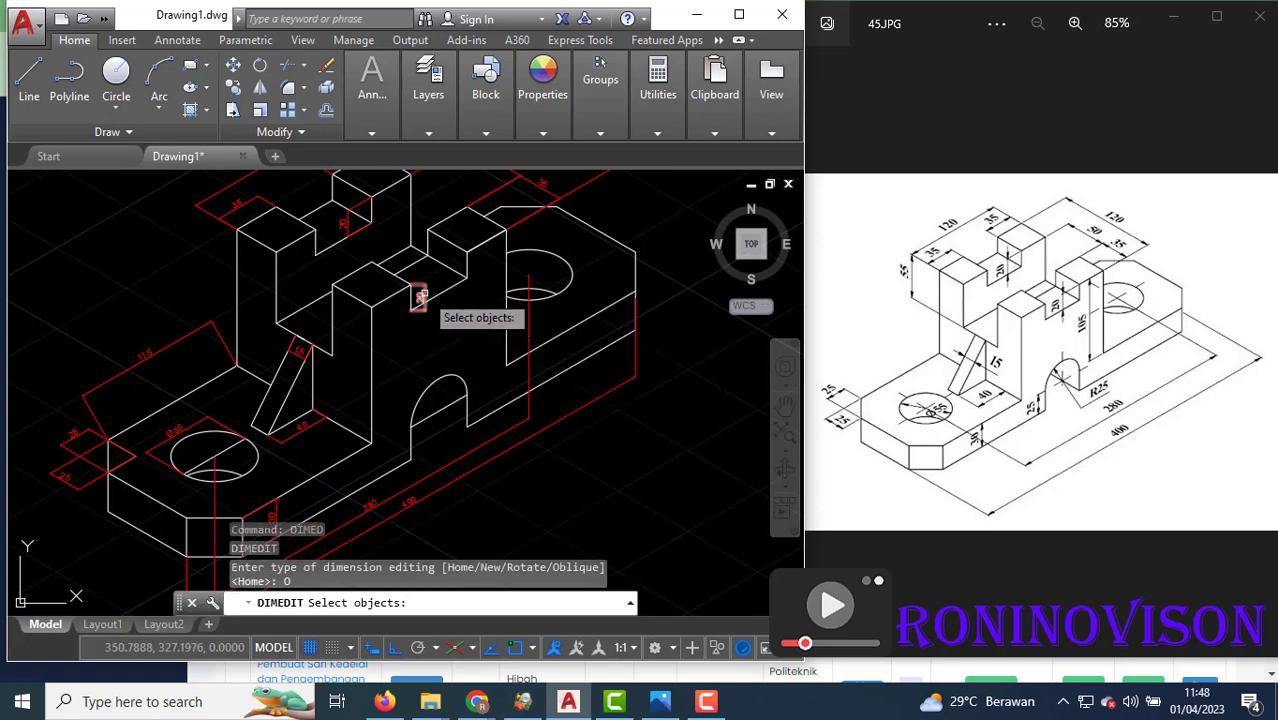
left_click(424, 298)
key("Return")
left_click(405, 290)
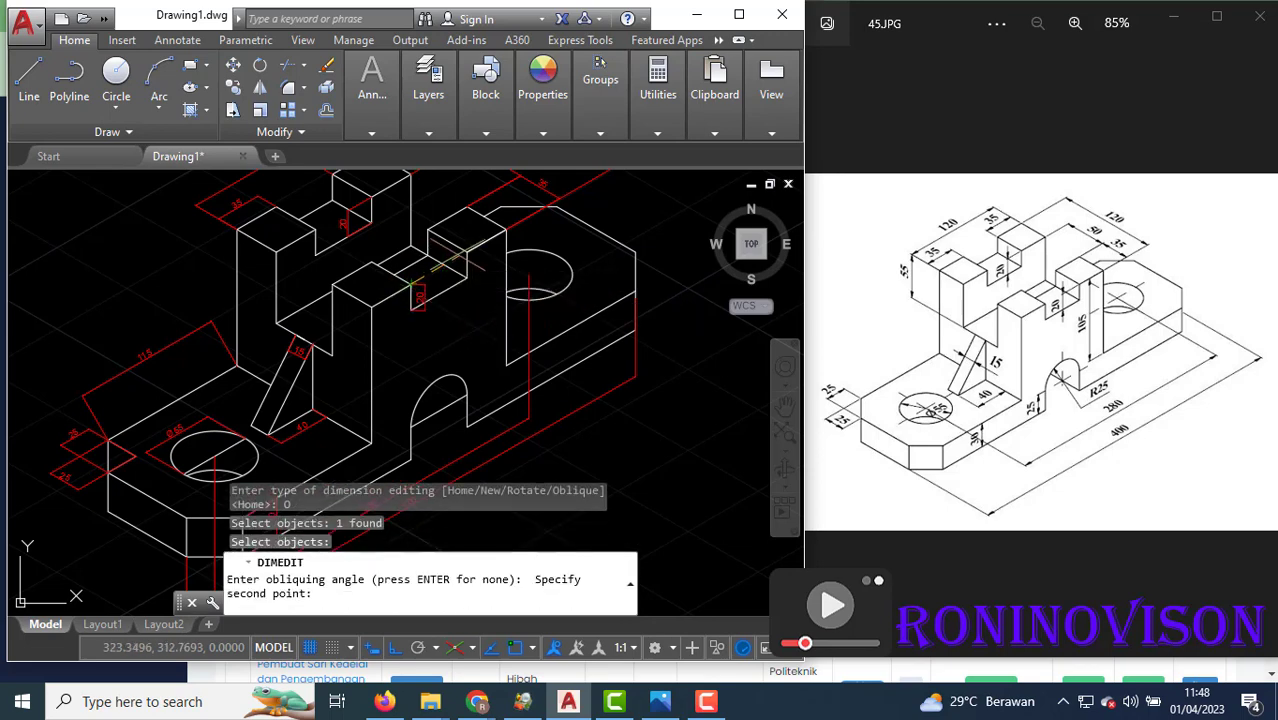
left_click(466, 253)
key("Return")
left_click(306, 315)
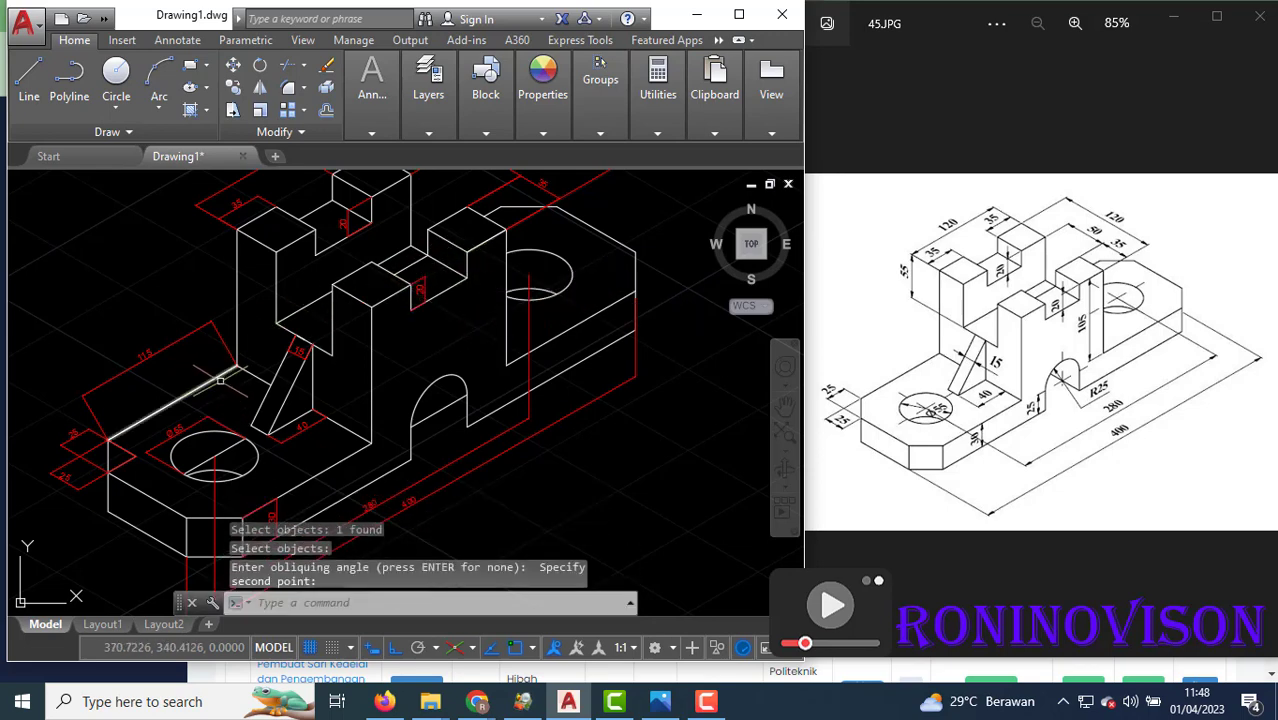
left_click(220, 380)
Oblique the 118 dimension along the isometric edge.
key("Return")
left_click(277, 491)
left_click(236, 366)
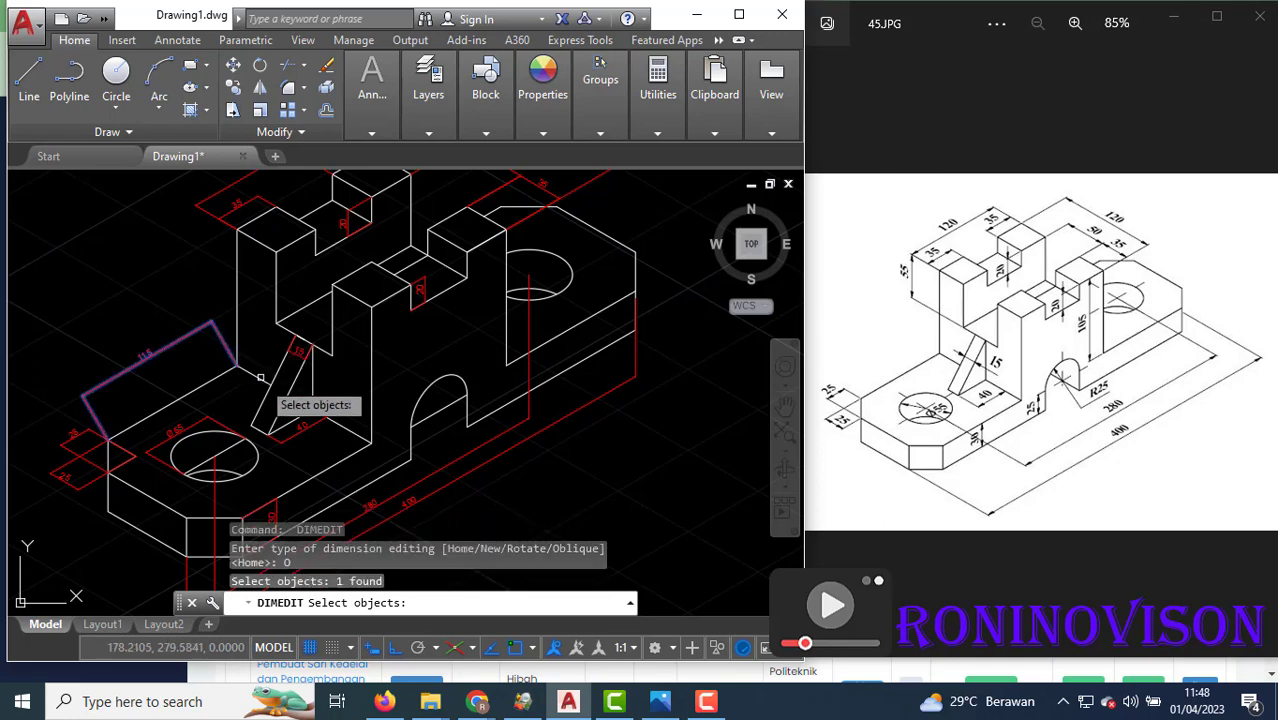
key("Return")
left_click(369, 443)
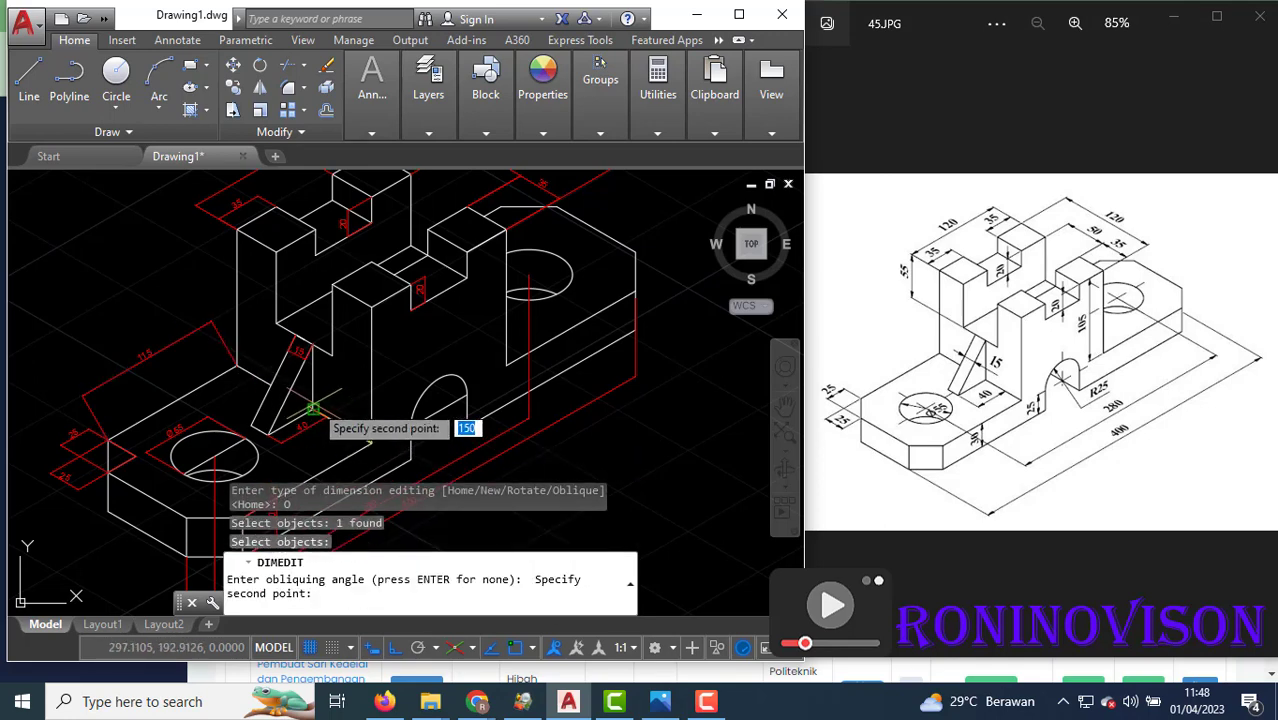
left_click(313, 409)
key("Escape")
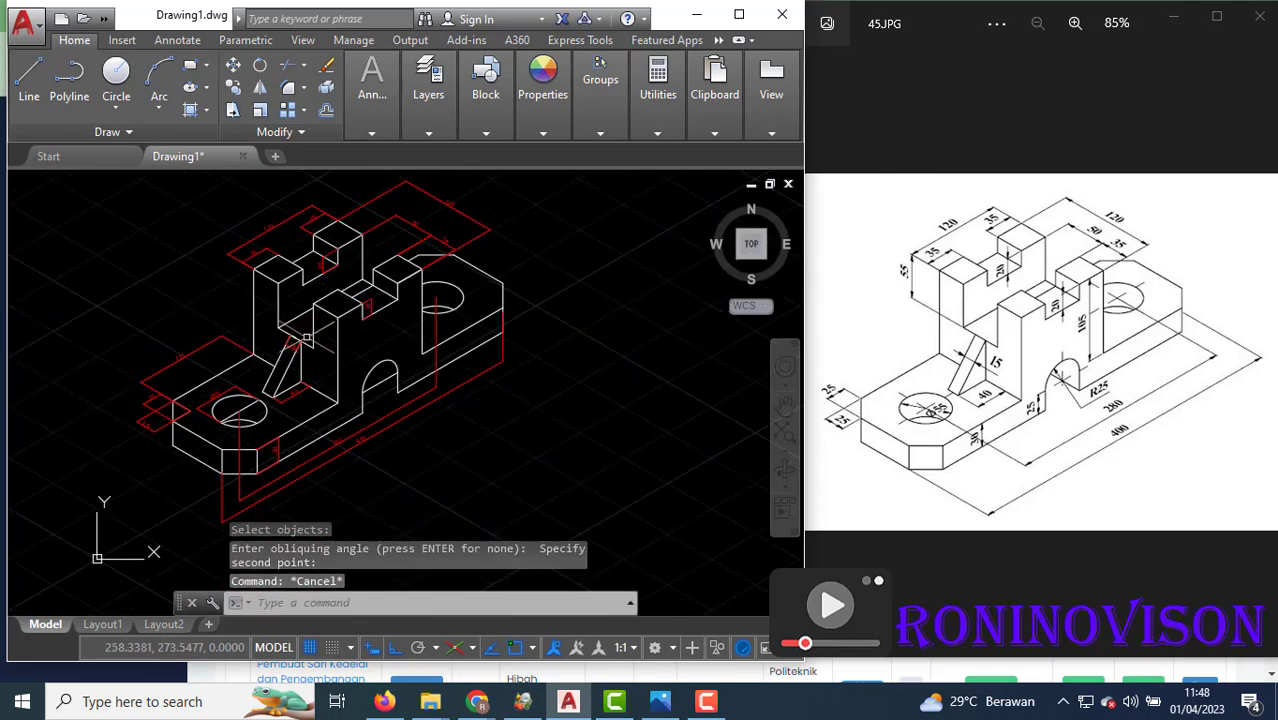
scroll(435, 327, "down", 1)
scroll(455, 335, "down", 1)
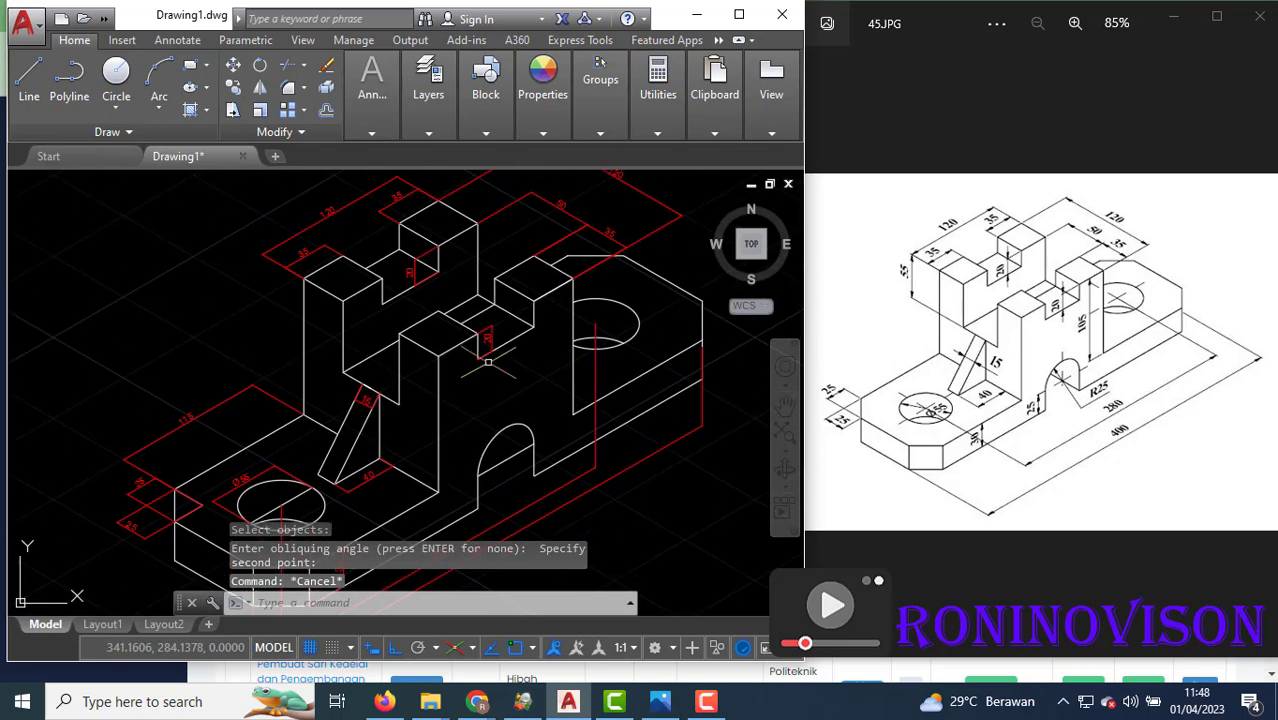
scroll(487, 347, "down", 1)
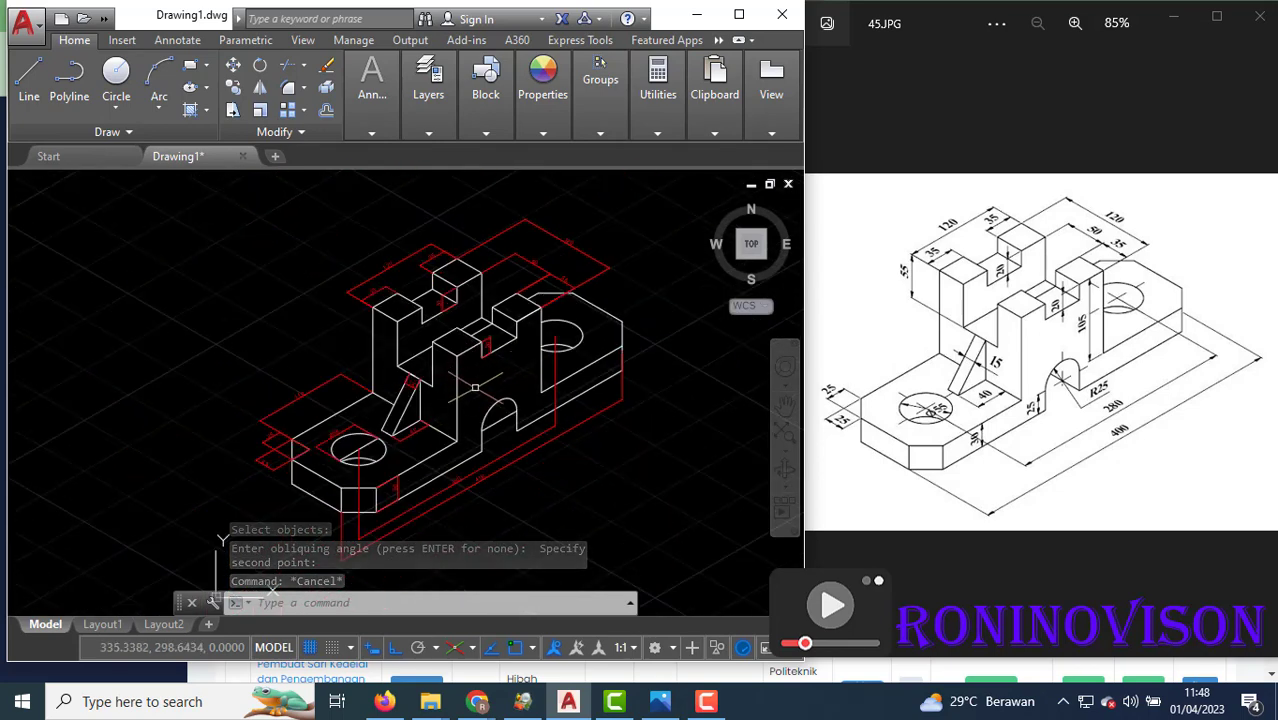
middle_click_drag(486, 393, 501, 376)
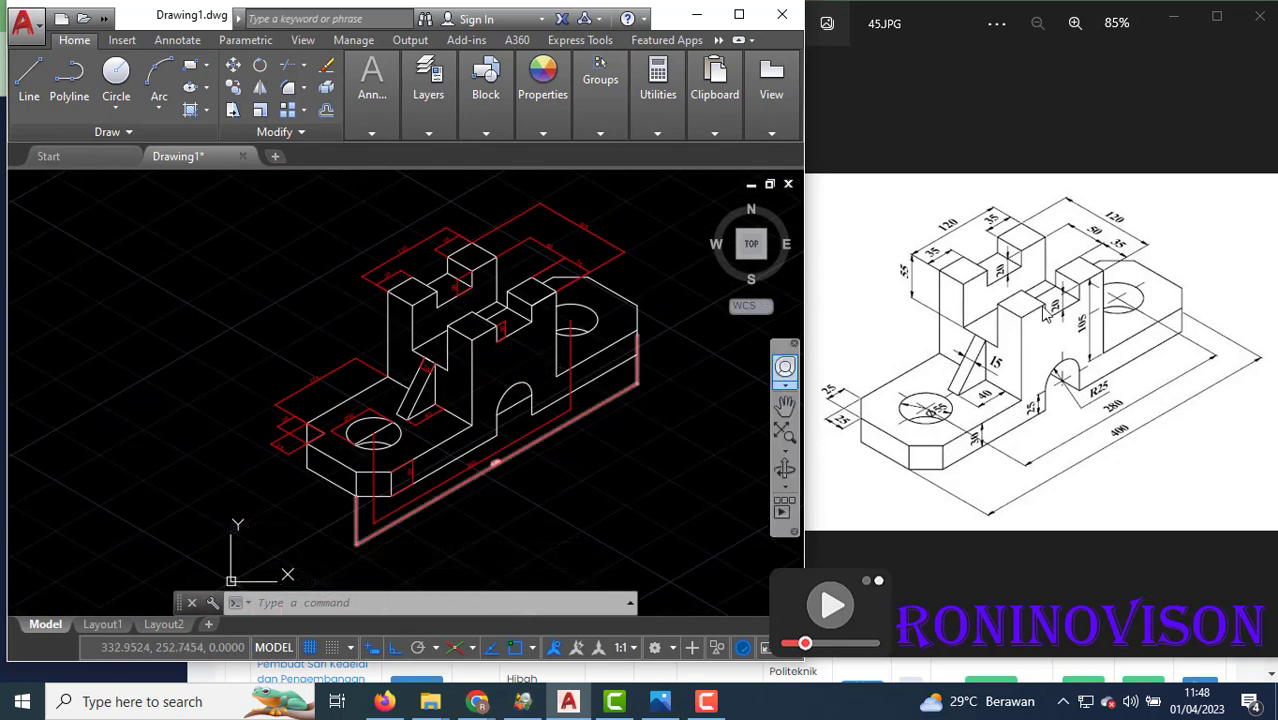